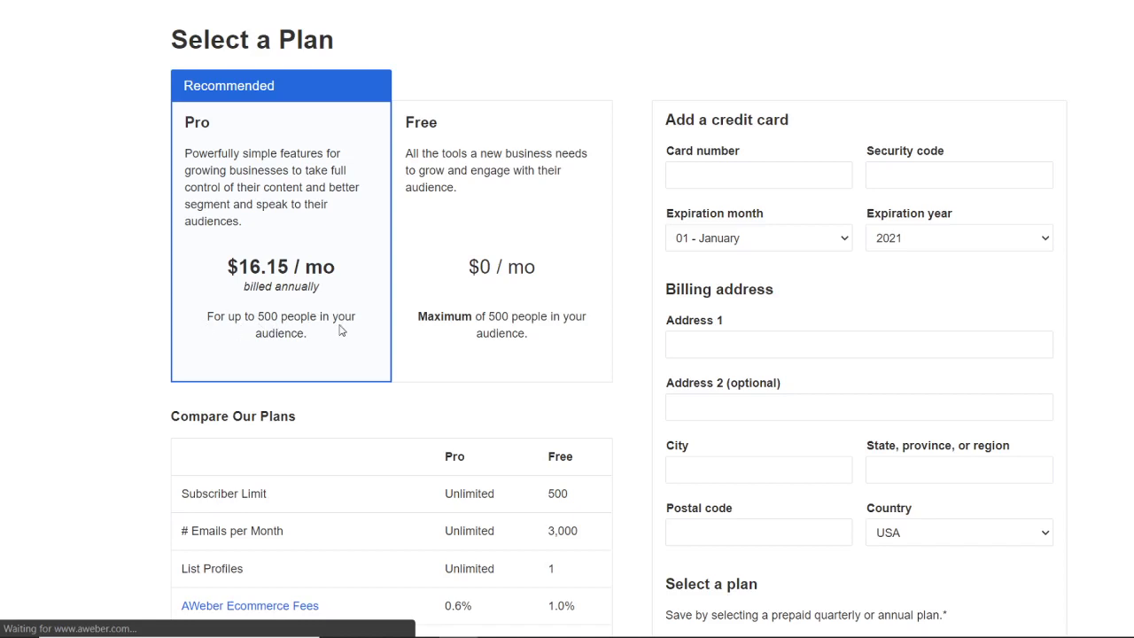
Select the Free plan at $0 / mo, review the plan comparison, and continue the sign-up.
left_click_drag(328, 330, 378, 381)
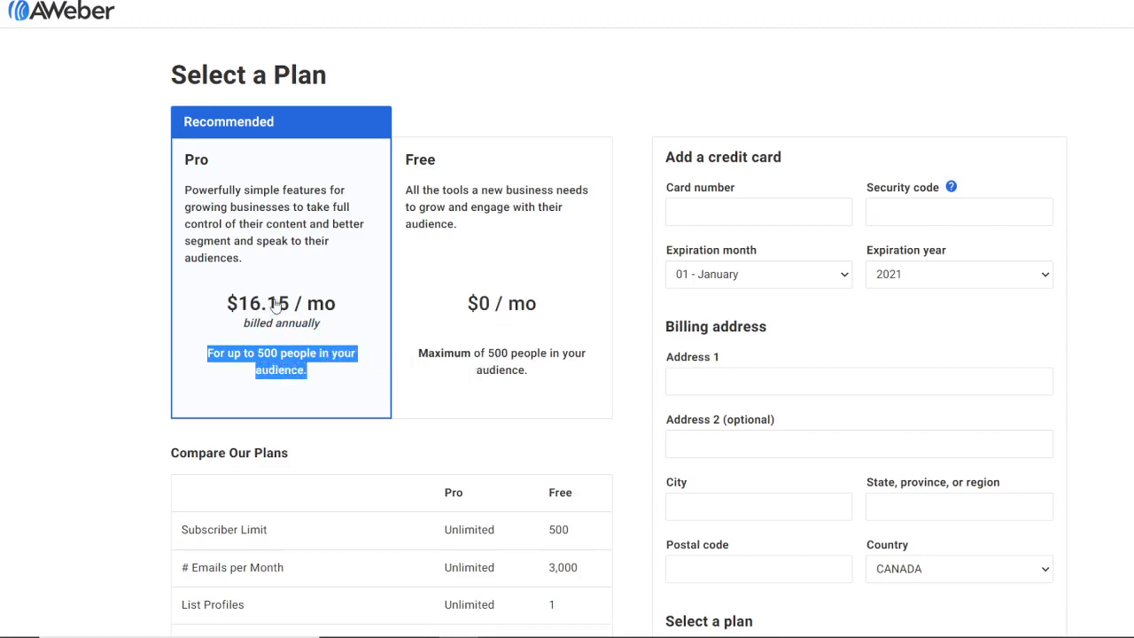
left_click(478, 353)
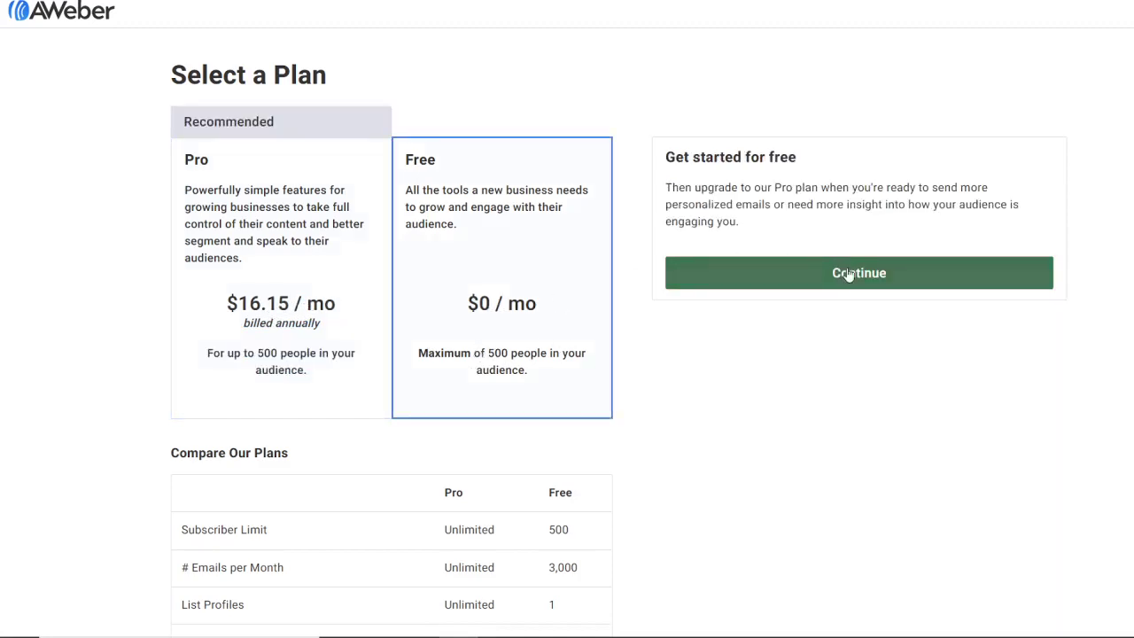
scroll(725, 414, "down", 2)
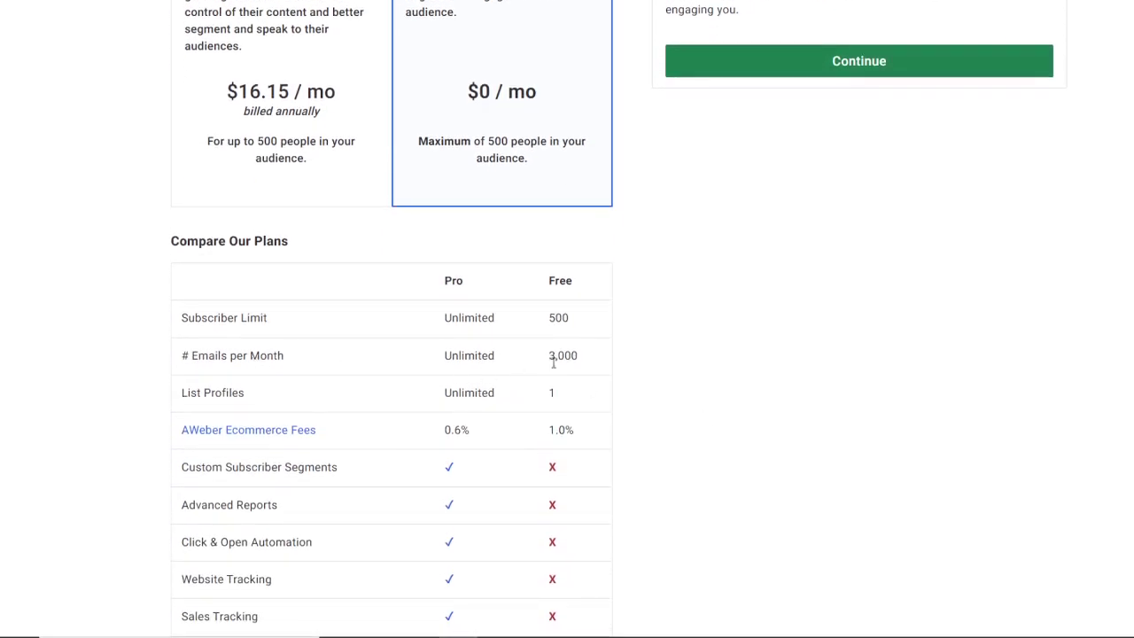
scroll(606, 444, "down", 1)
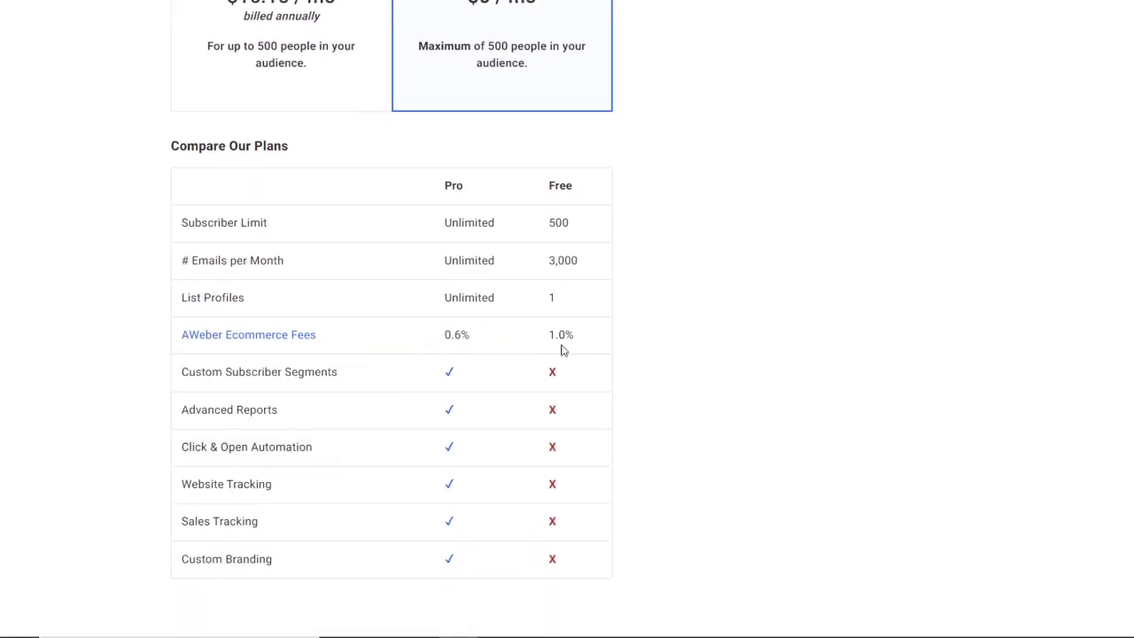
scroll(738, 367, "up", 3)
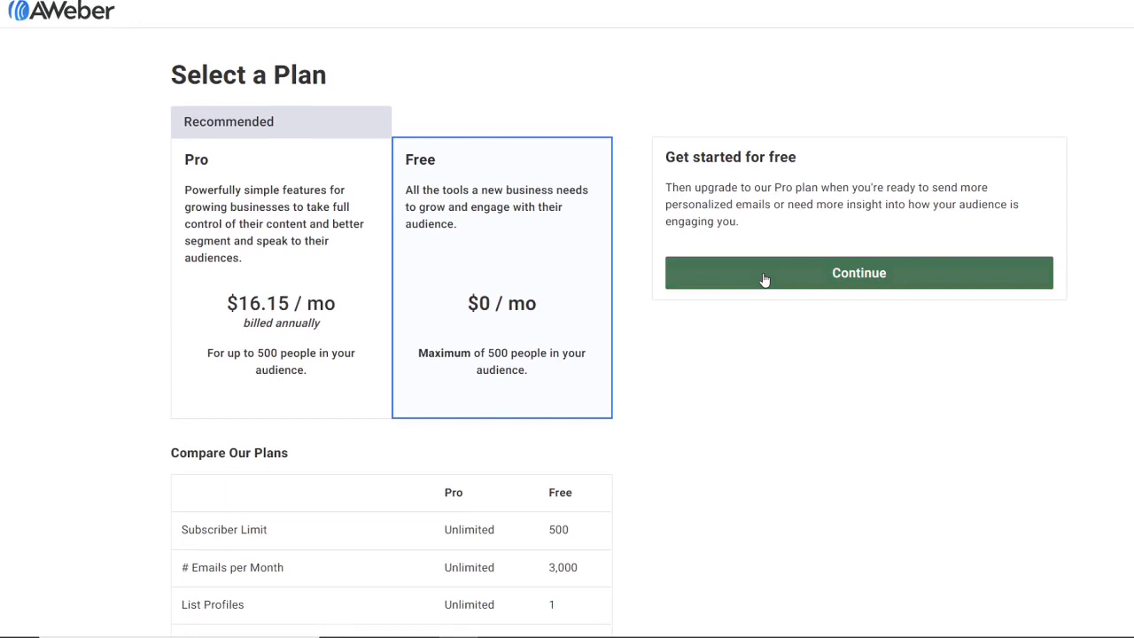
left_click(765, 279)
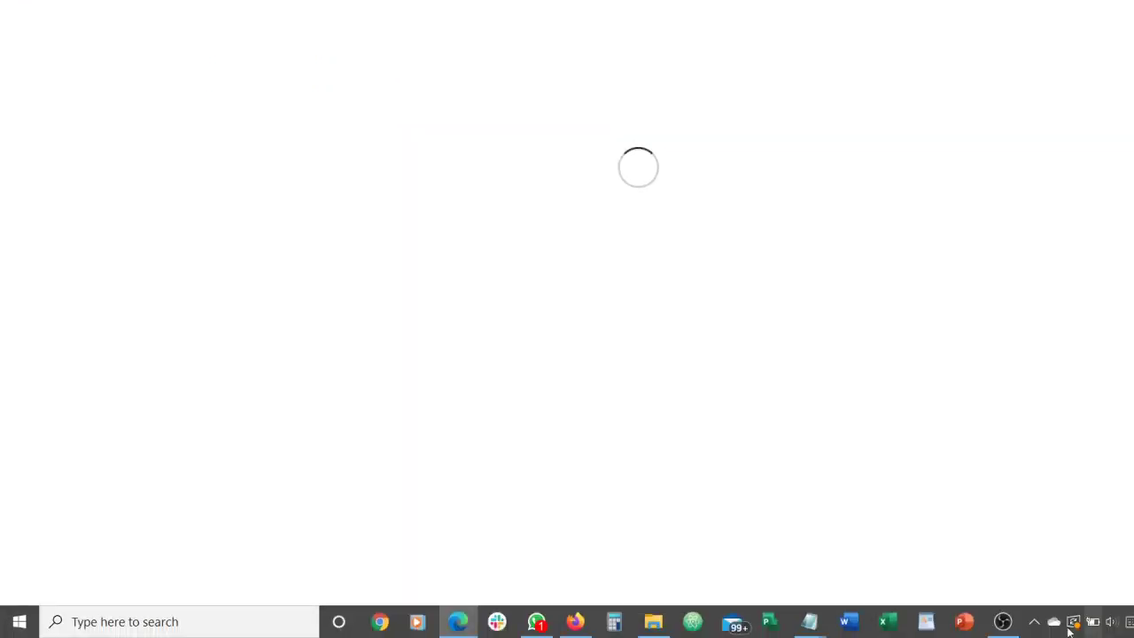
left_click(1003, 621)
left_click(1002, 621)
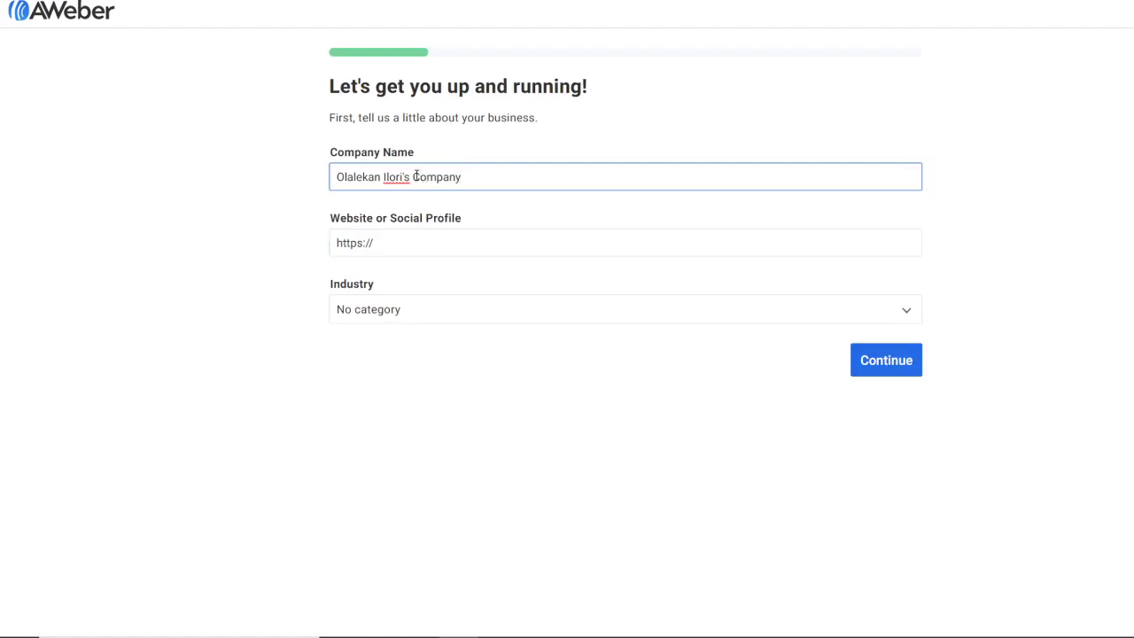
Replace the prefilled company name with Parak TV.
left_click_drag(462, 178, 308, 181)
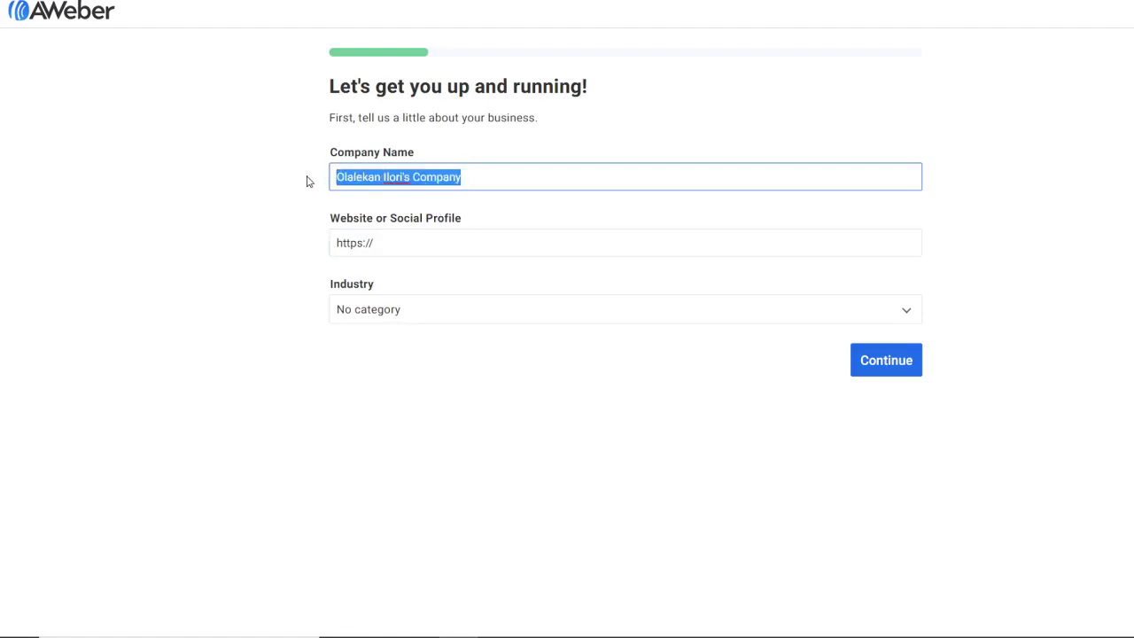
type("Parak")
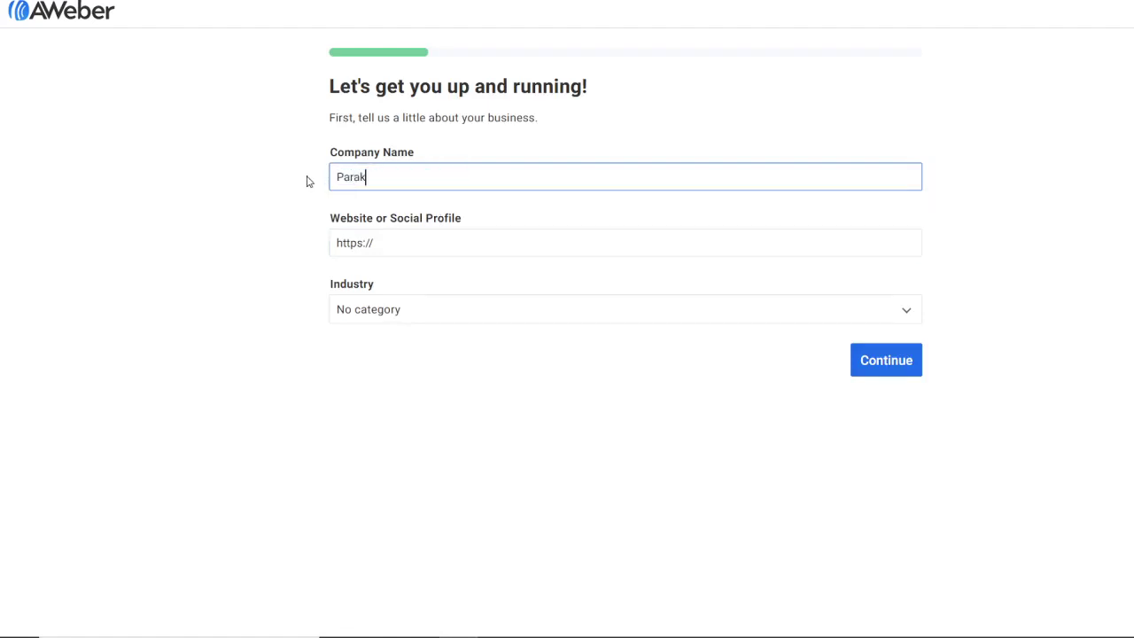
type(" TV")
left_click(414, 246)
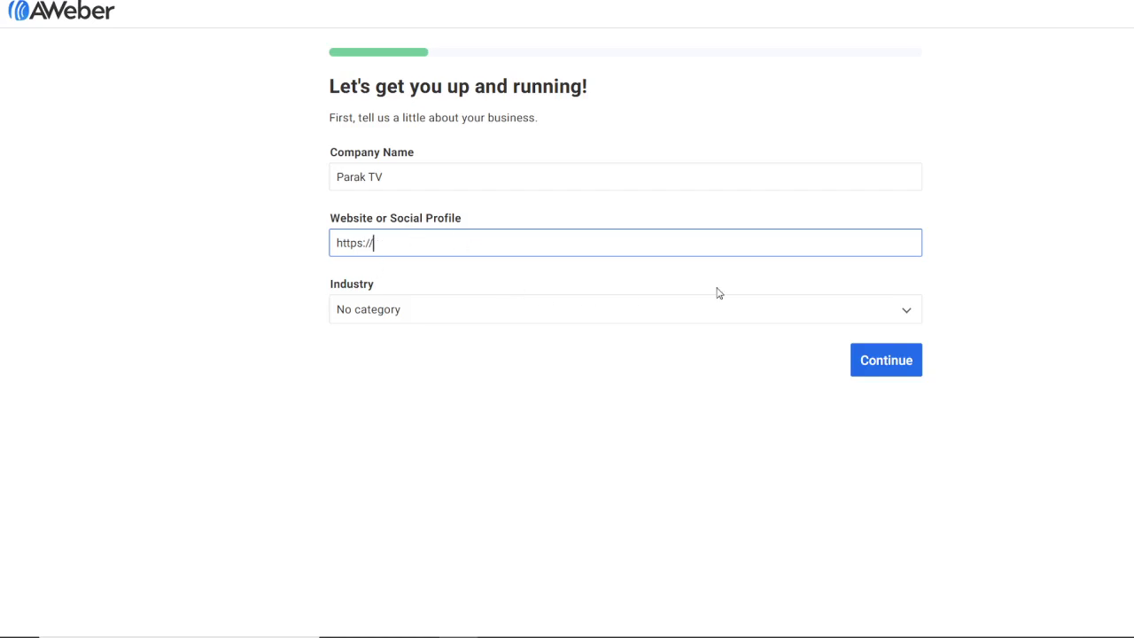
Set the business industry to Technology / Internet.
left_click(909, 317)
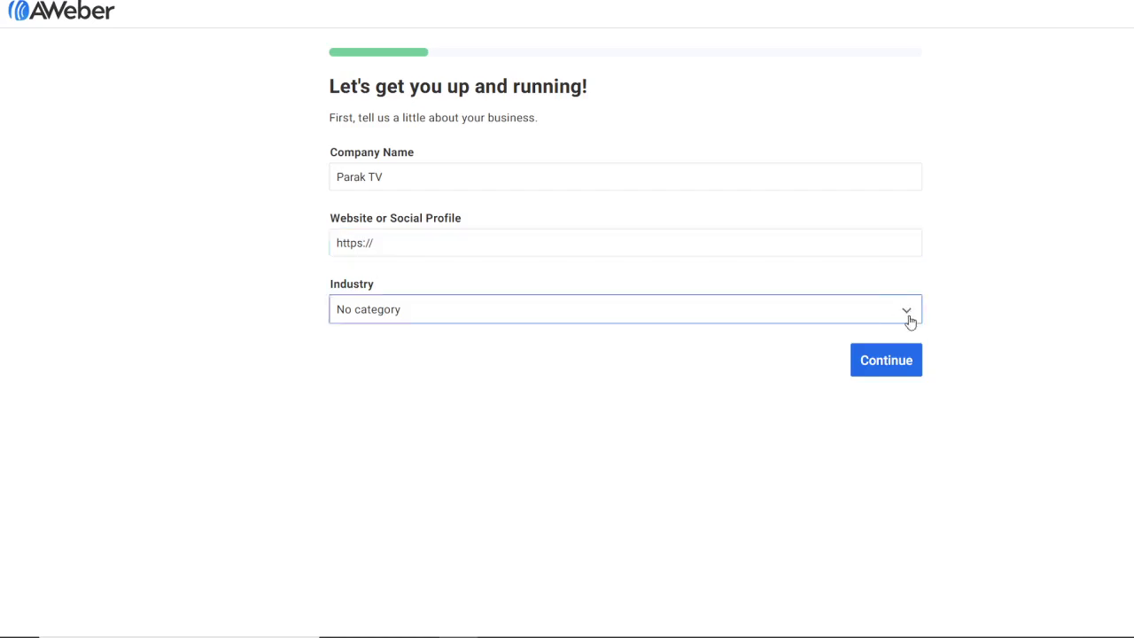
left_click(909, 319)
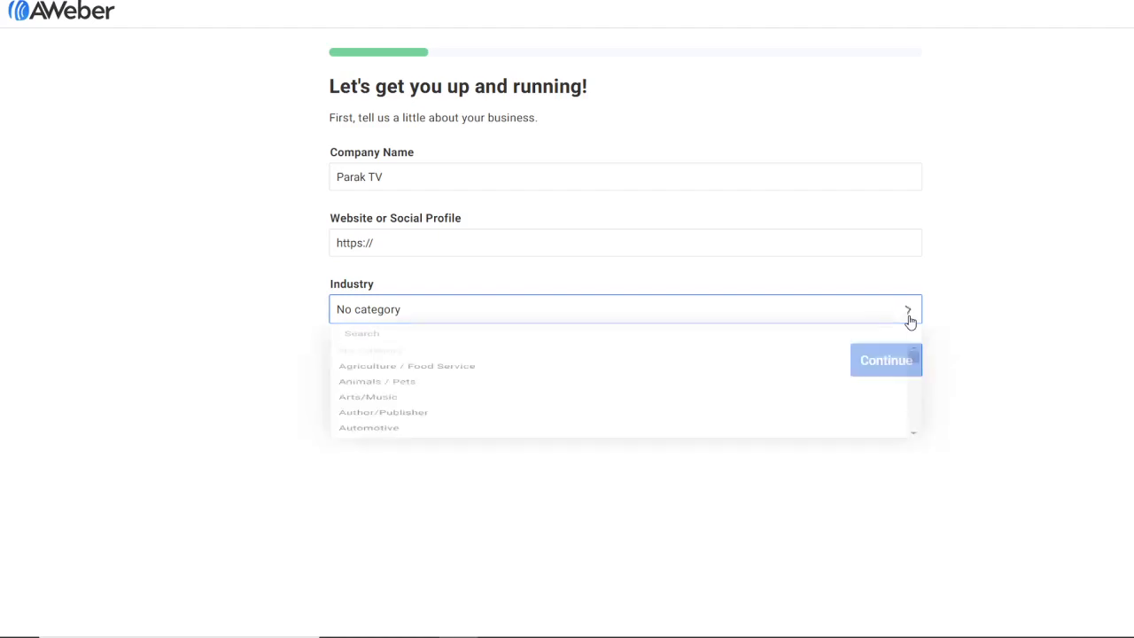
scroll(581, 461, "down", 4)
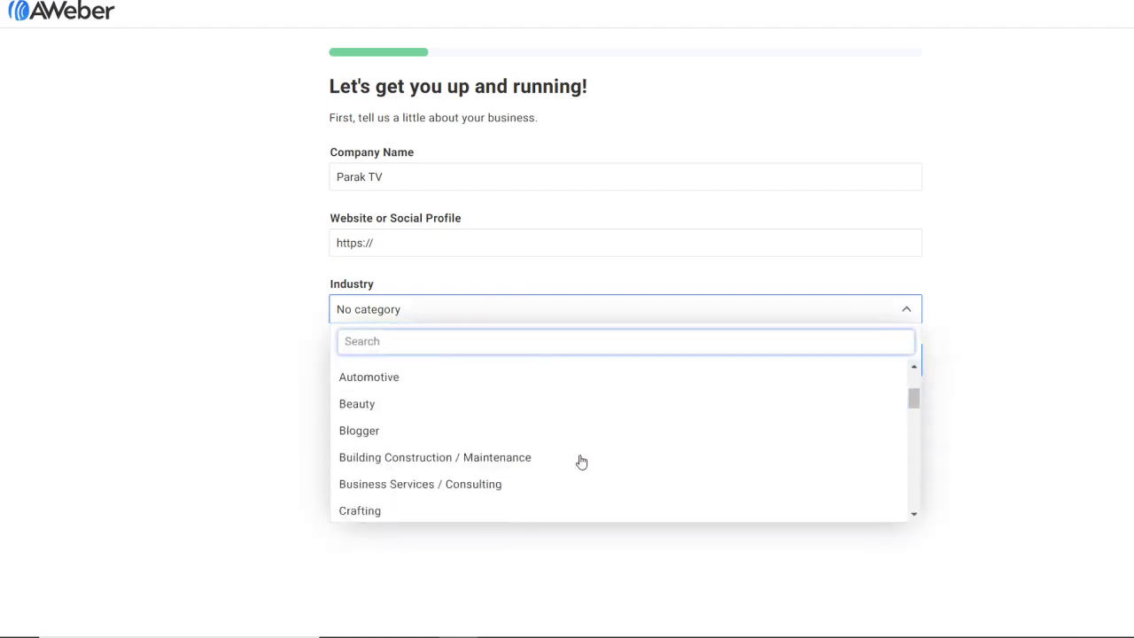
scroll(580, 461, "up", 1)
scroll(581, 461, "down", 1)
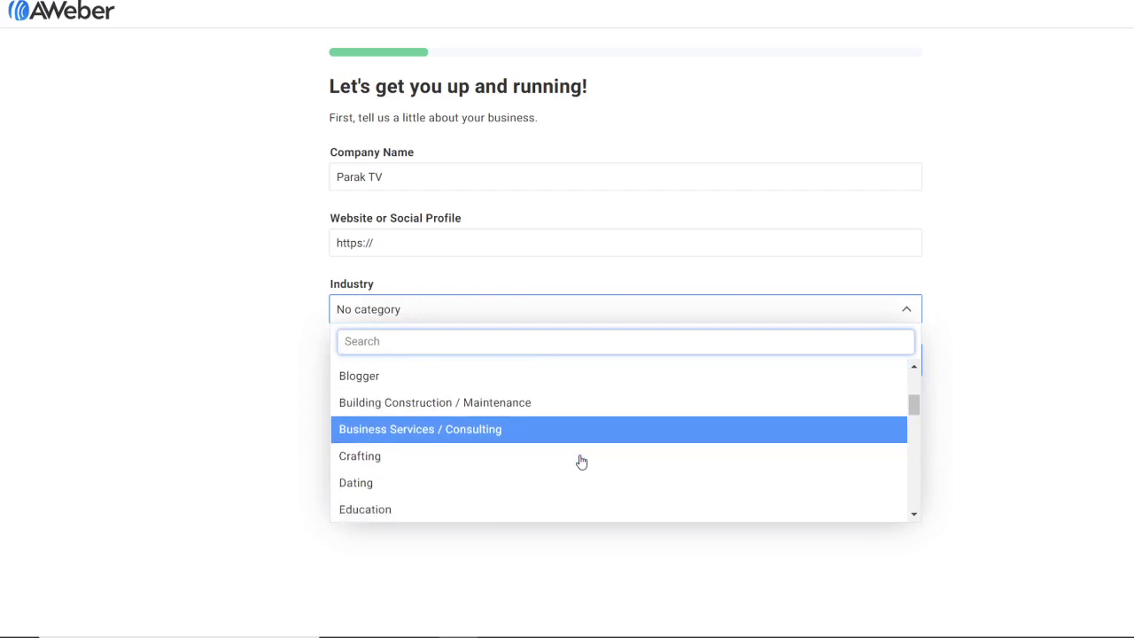
scroll(582, 462, "down", 3)
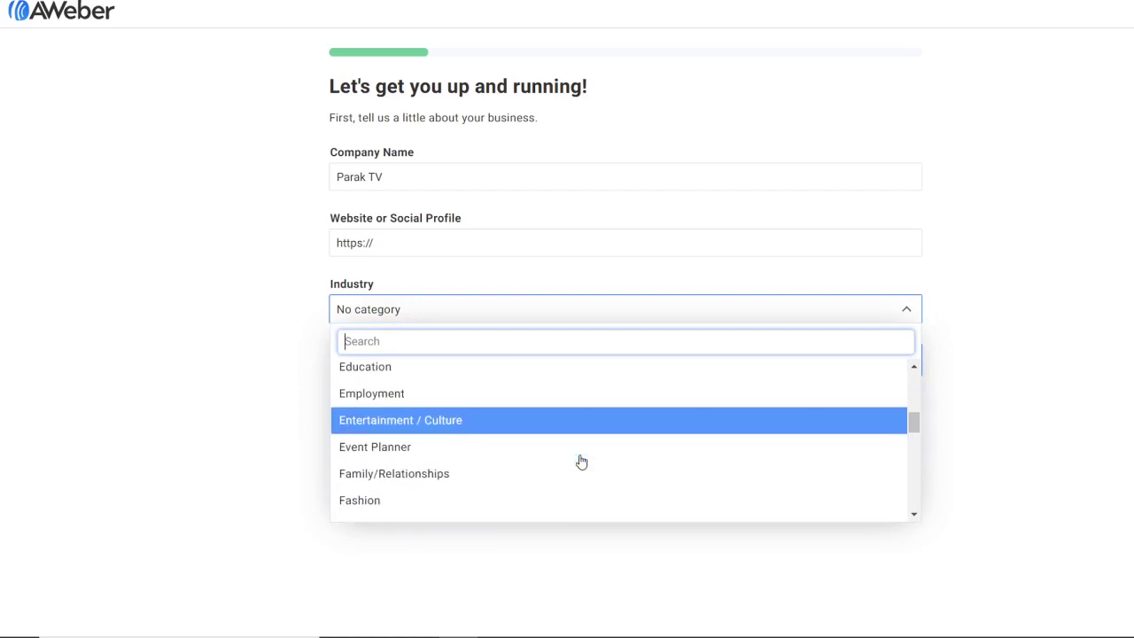
scroll(581, 461, "down", 5)
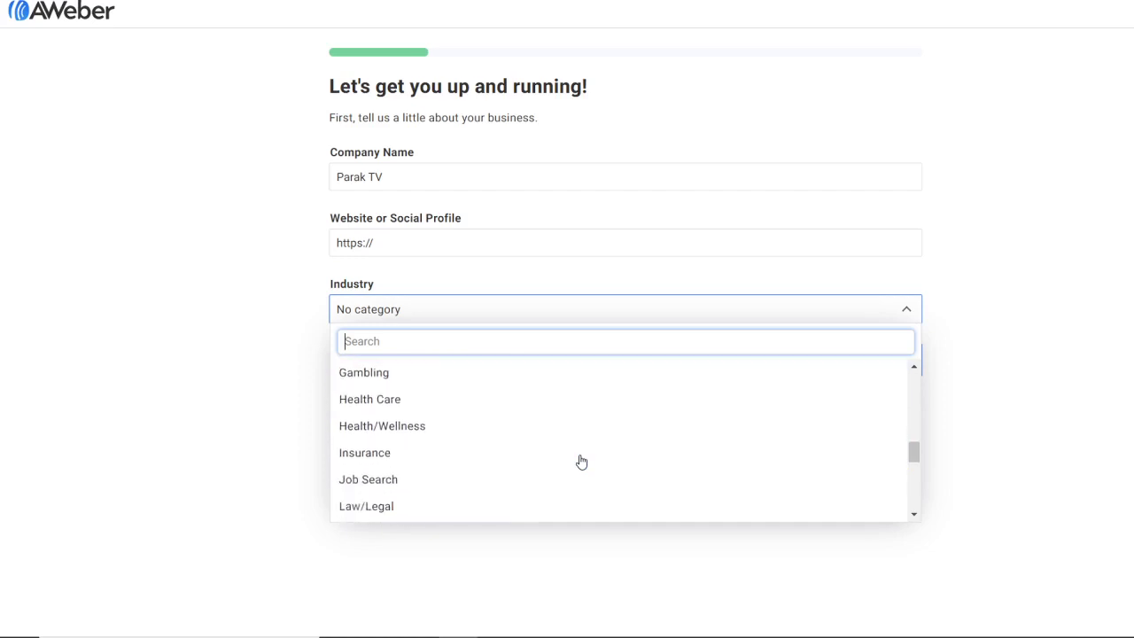
scroll(581, 462, "down", 5)
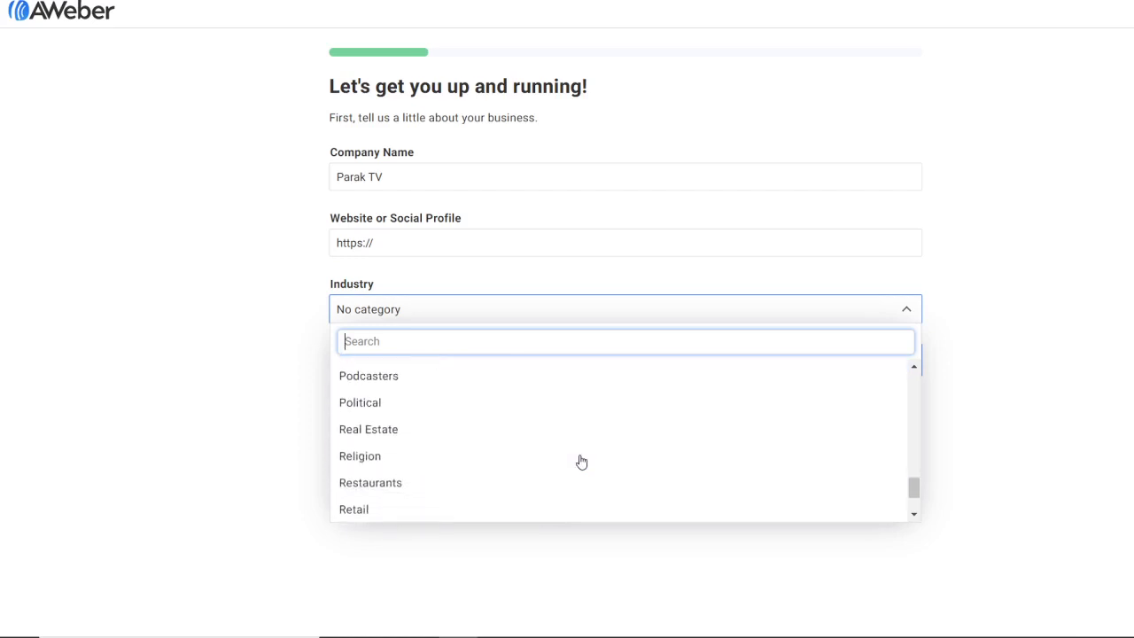
scroll(581, 462, "down", 1)
scroll(582, 462, "up", 3)
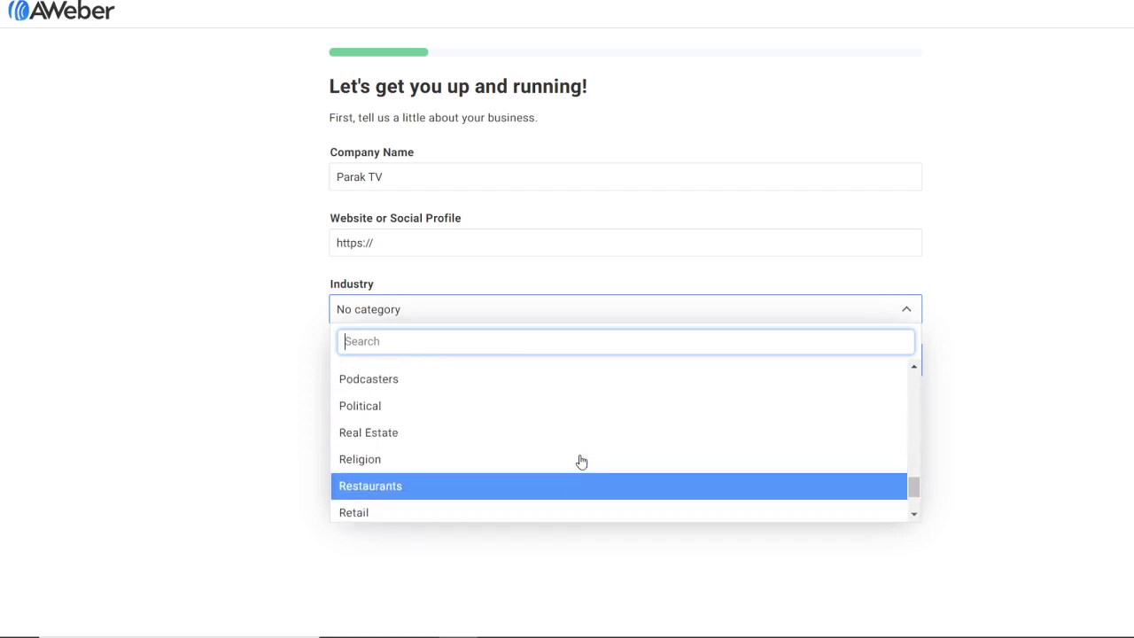
scroll(578, 461, "up", 1)
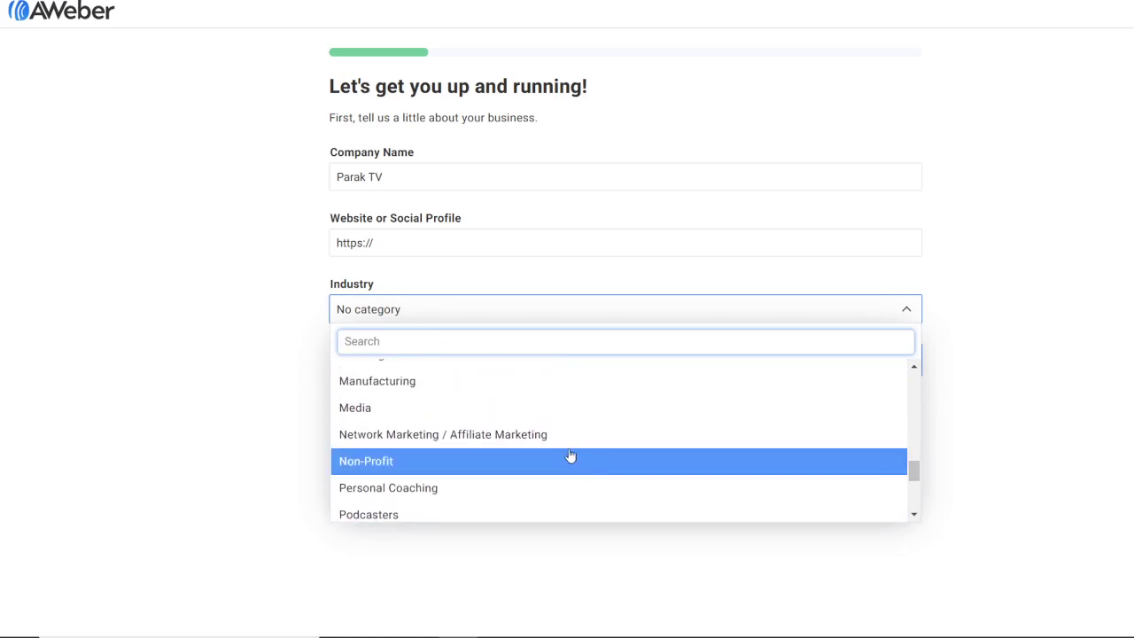
scroll(567, 493, "down", 2)
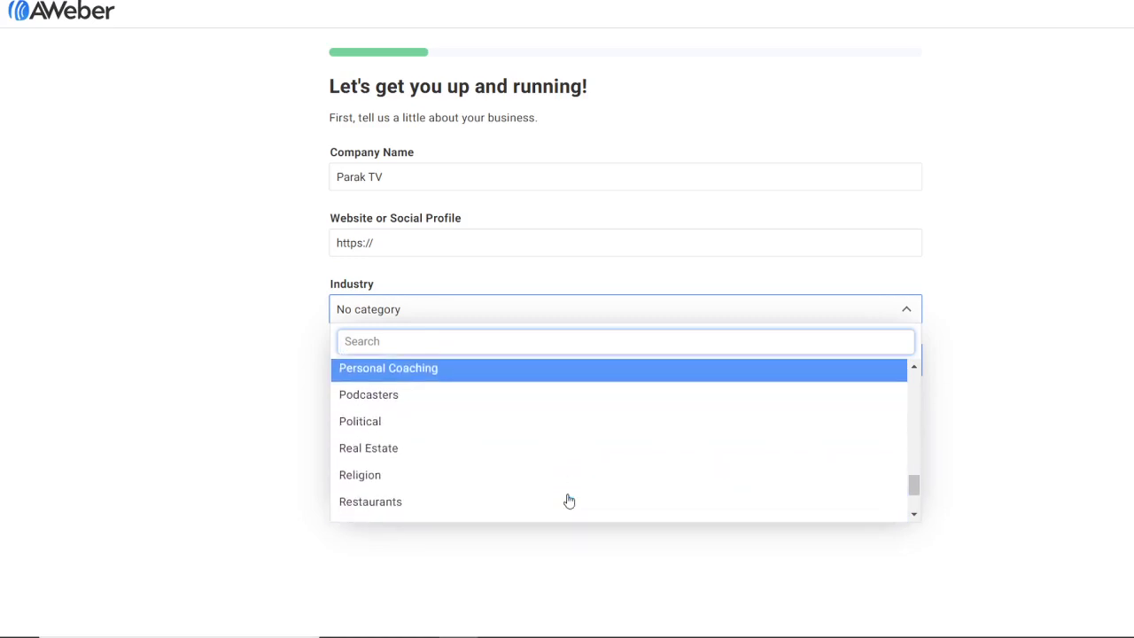
scroll(569, 501, "down", 2)
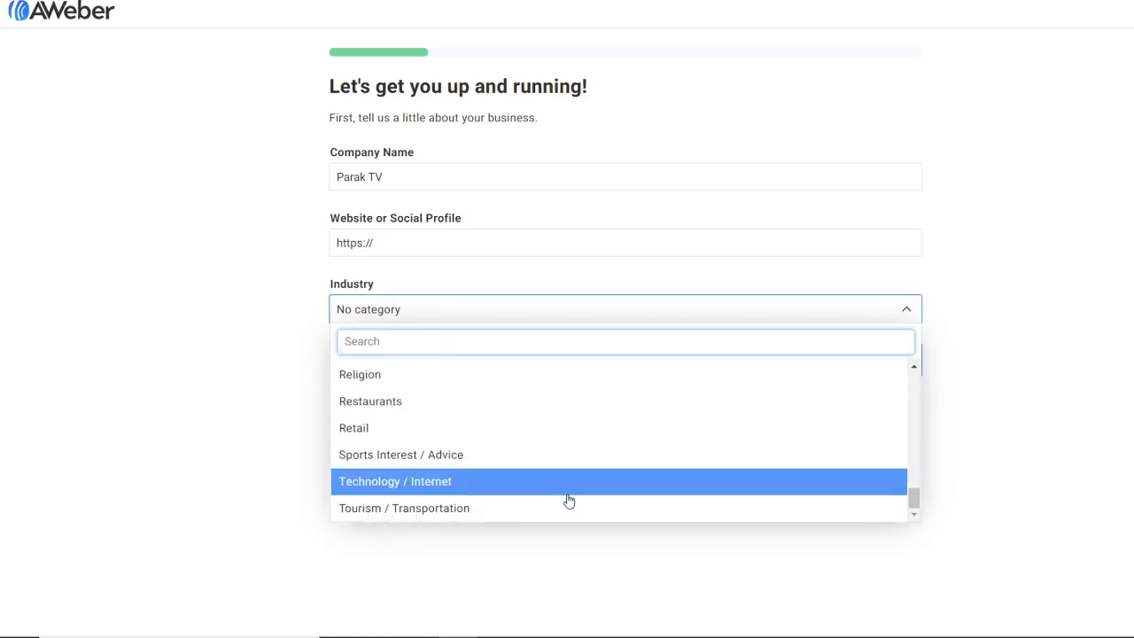
scroll(570, 502, "down", 1)
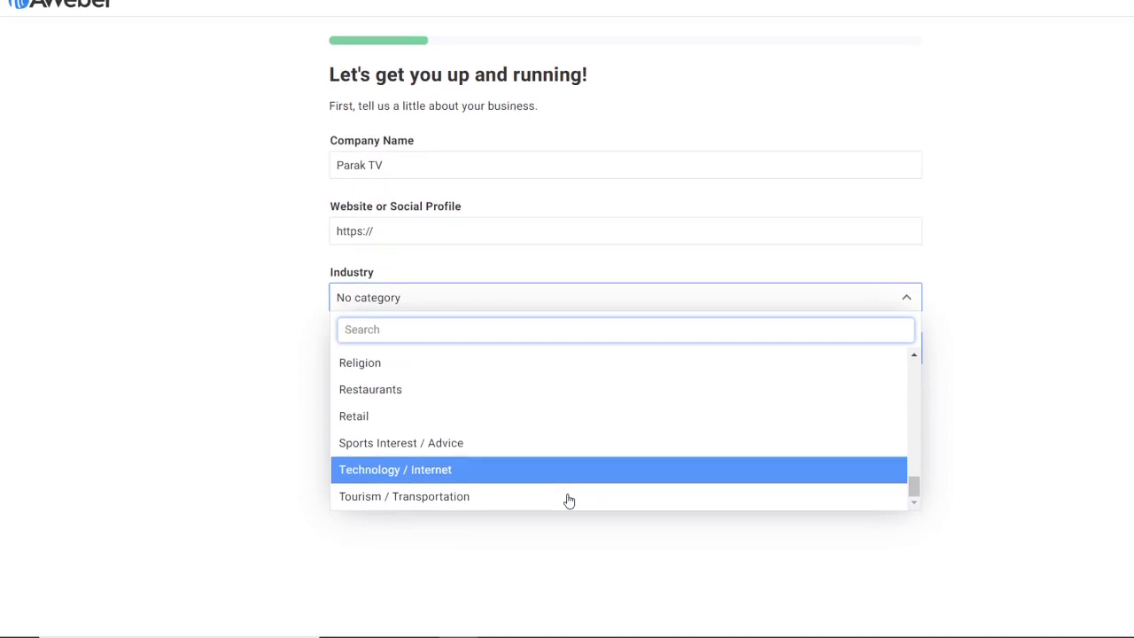
left_click(547, 489)
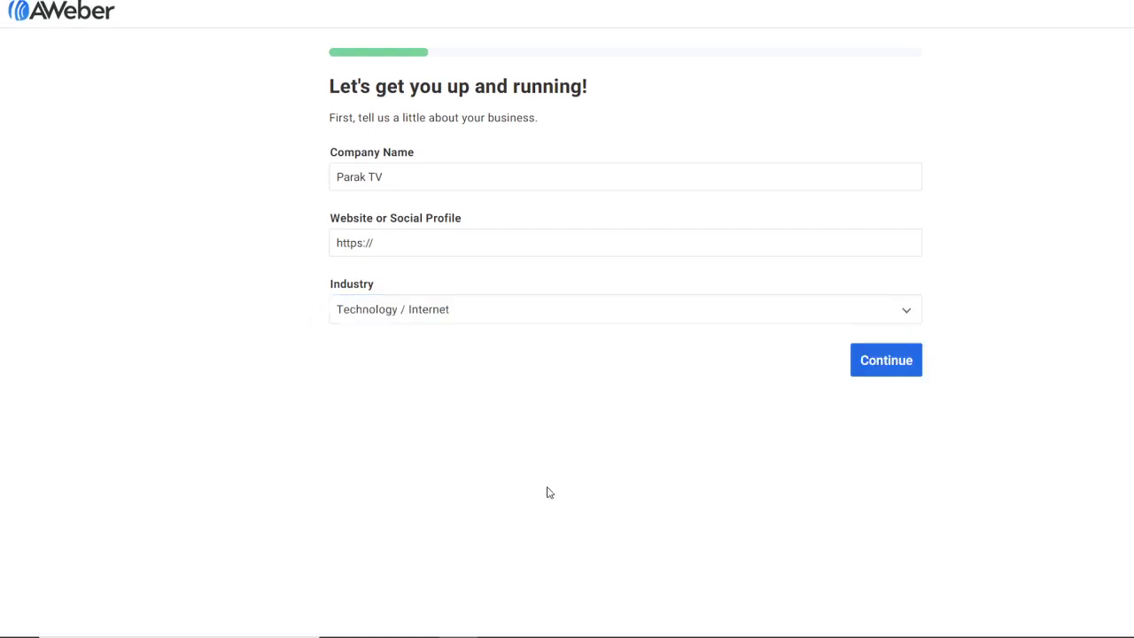
Set the business industry to Media and continue to the address form.
left_click(909, 315)
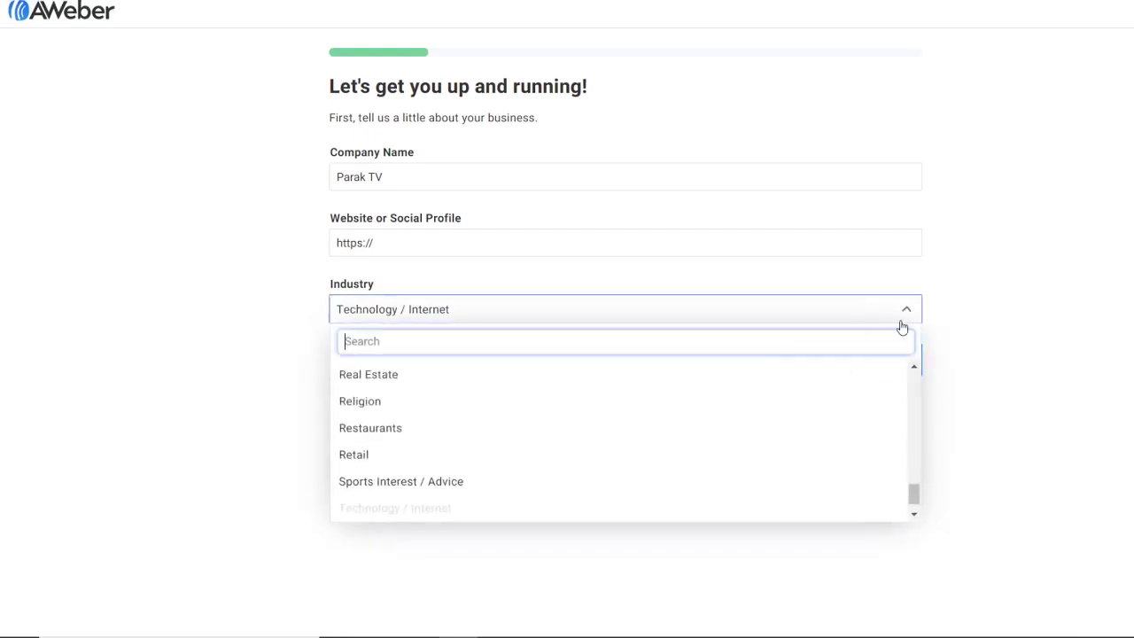
scroll(661, 386, "up", 3)
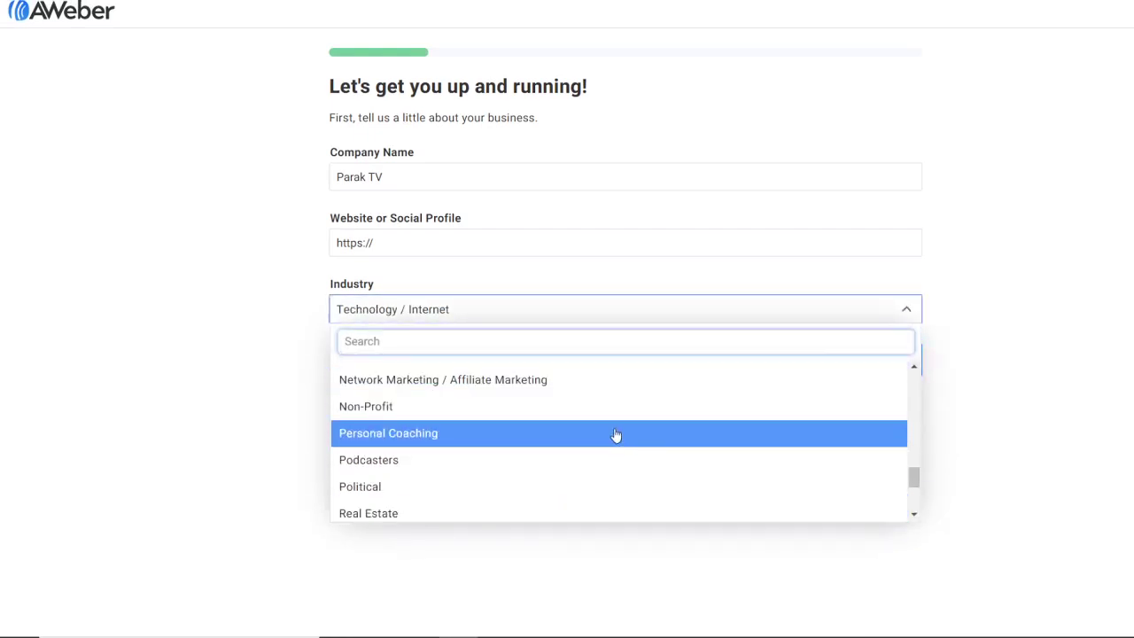
scroll(610, 408, "up", 3)
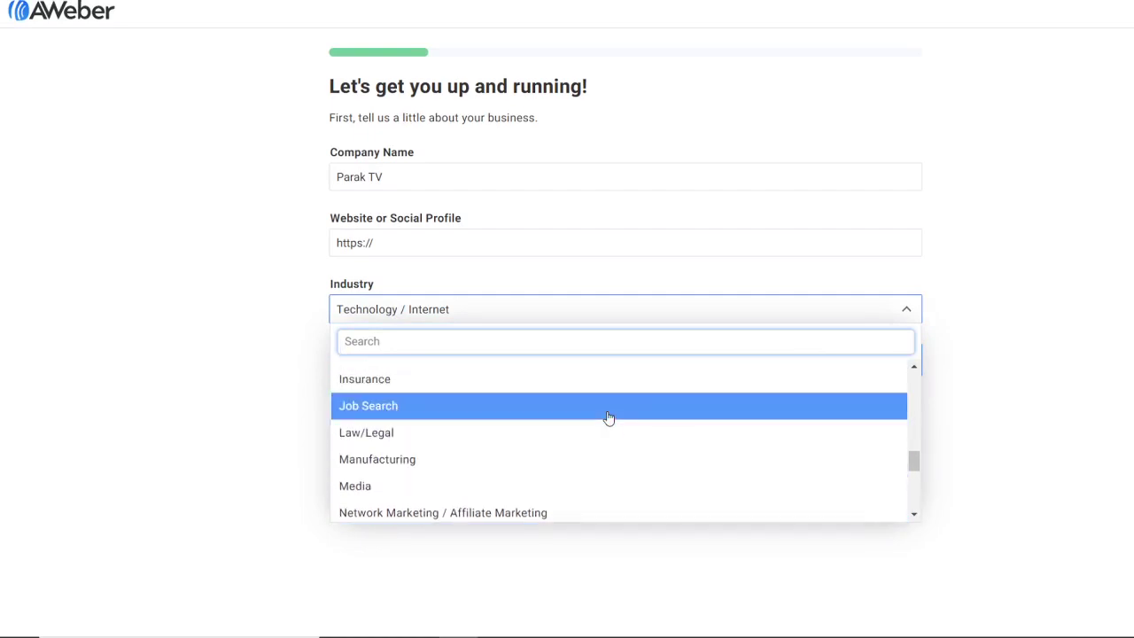
scroll(597, 450, "up", 6)
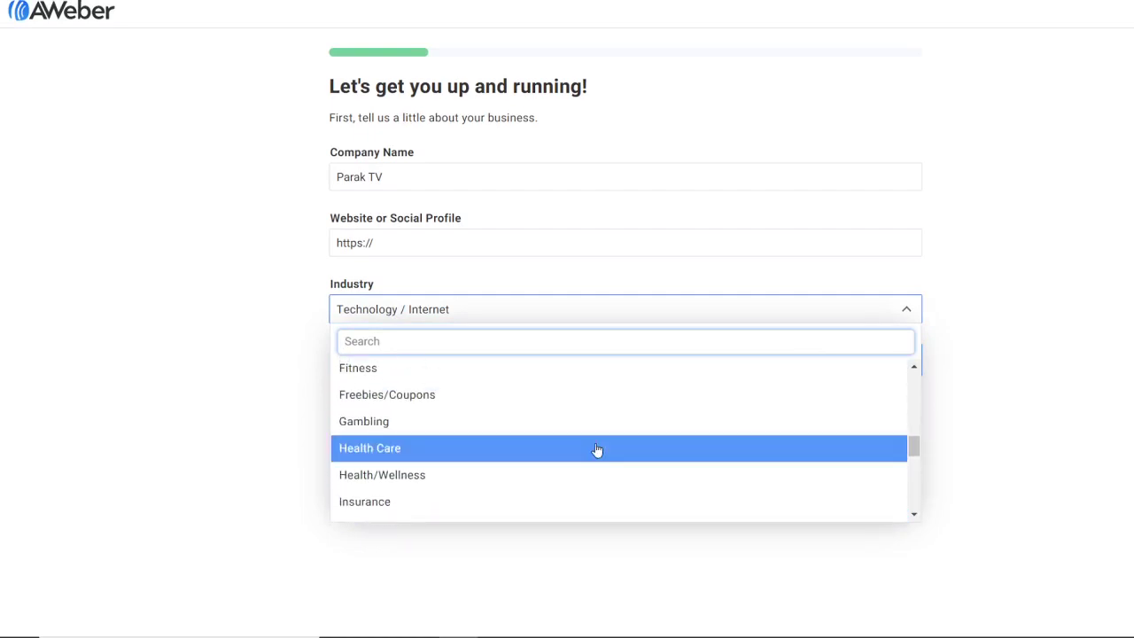
scroll(597, 451, "down", 5)
scroll(597, 451, "down", 3)
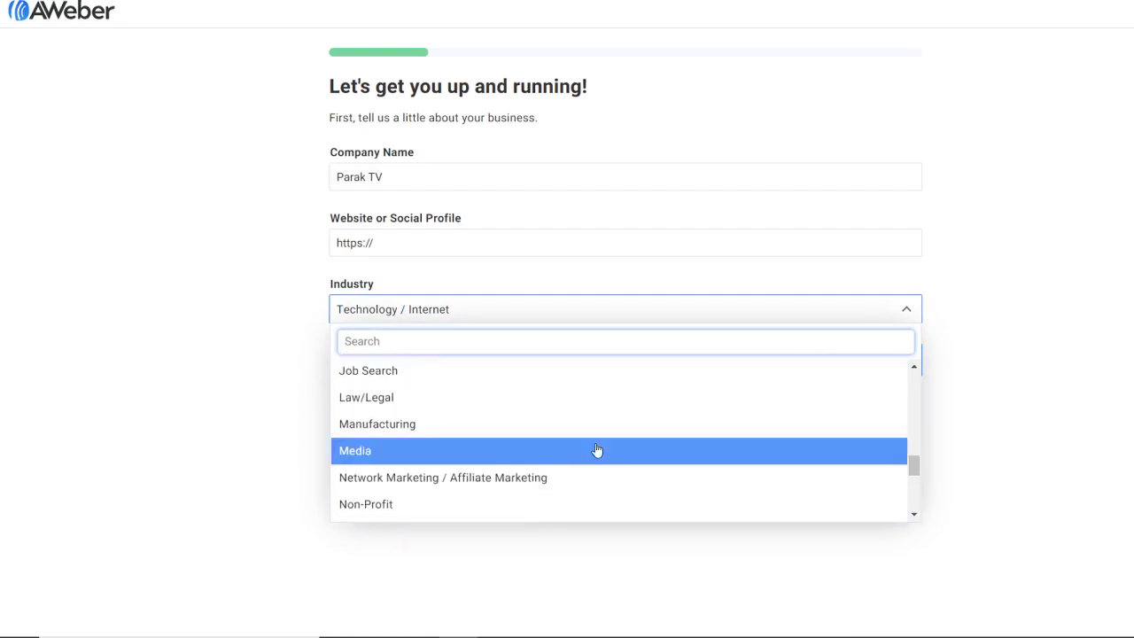
left_click(506, 454)
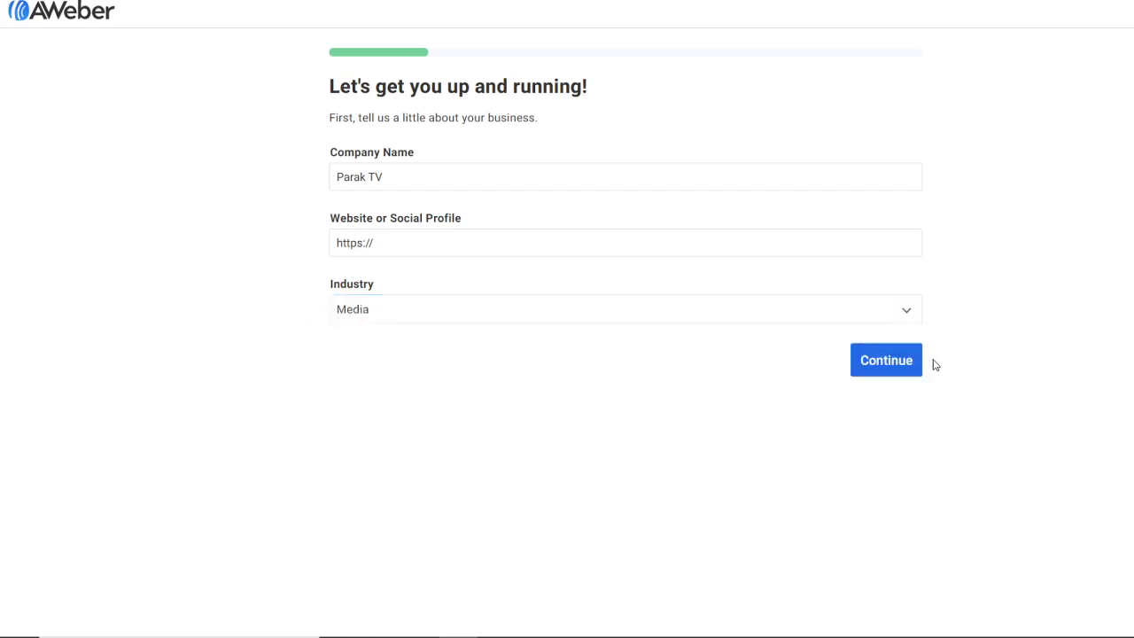
left_click(889, 361)
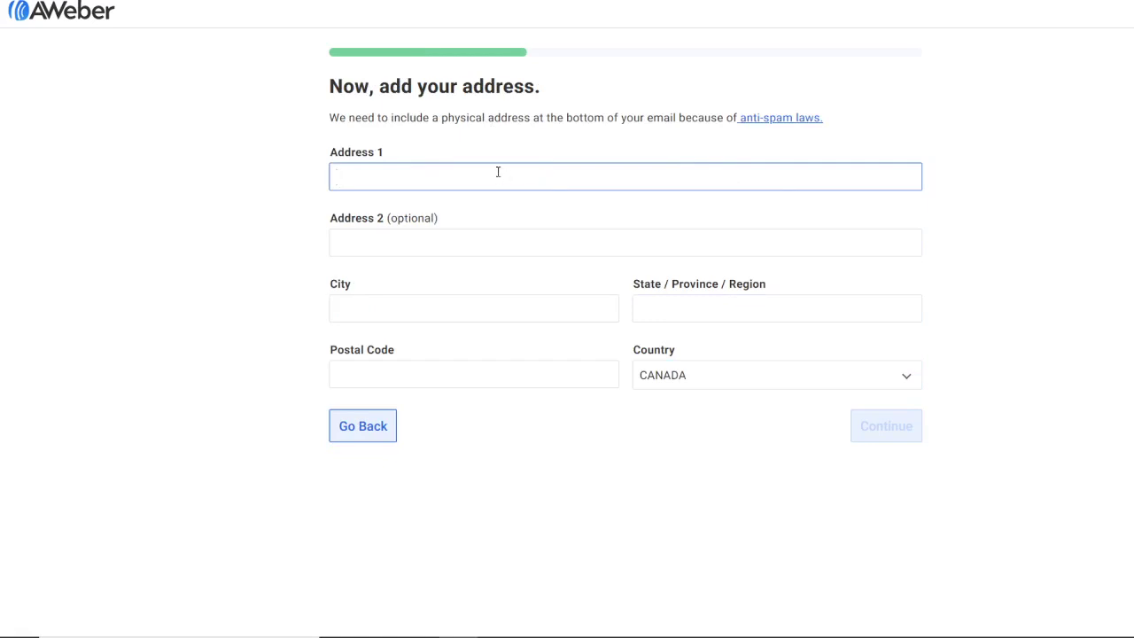
Fill in the company's city and enter its street address in the first address line.
type("Lagos")
left_click(422, 304)
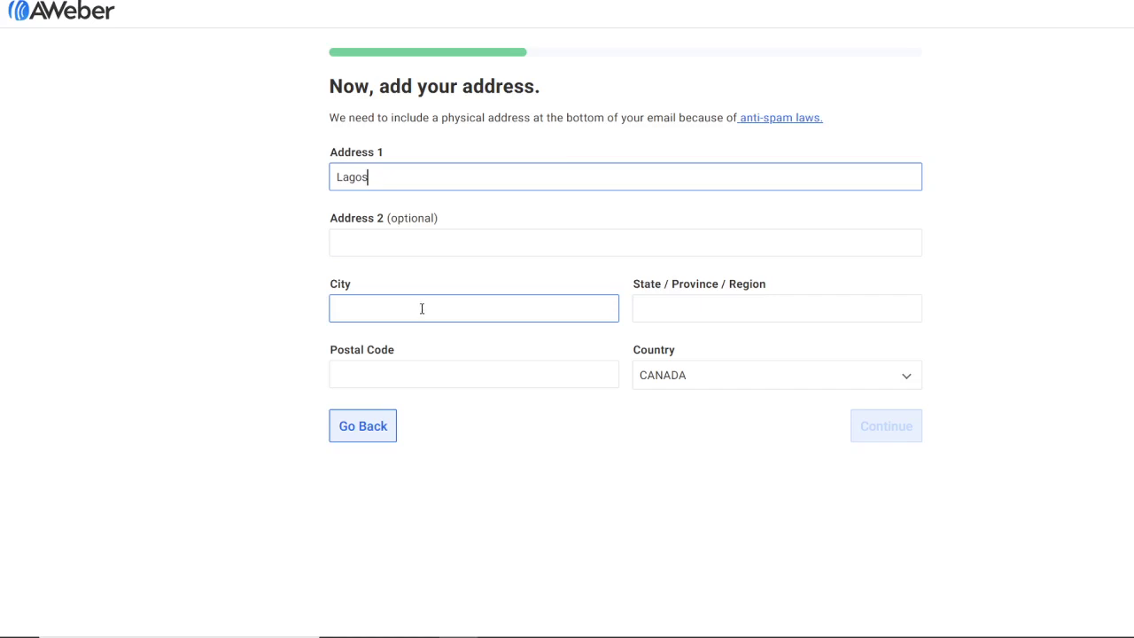
left_click(423, 307)
type("Lagos")
left_click_drag(372, 180, 324, 189)
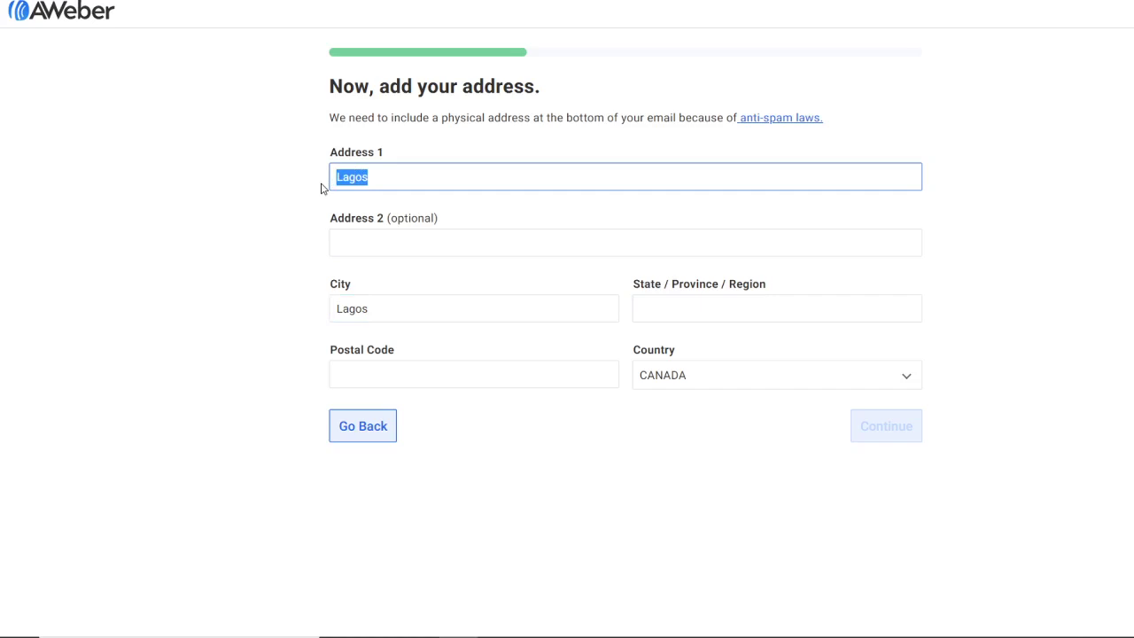
type("Off")
key("BackSpace")
key("BackSpace")
type("VGC")
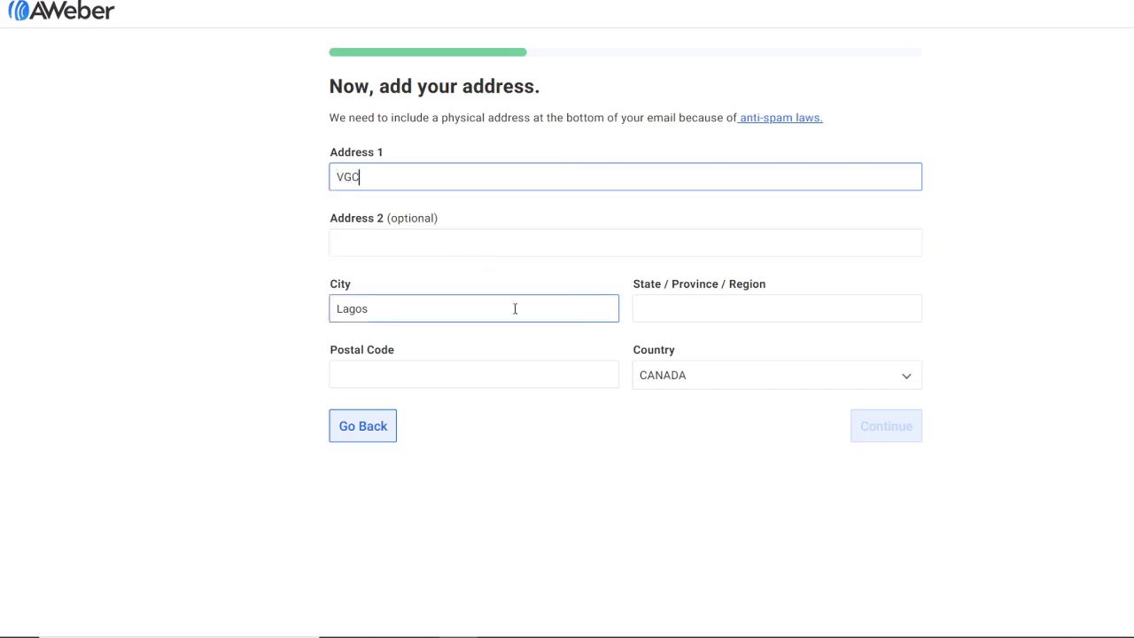
Fill in the company's state and postal code in the address form.
left_click(661, 319)
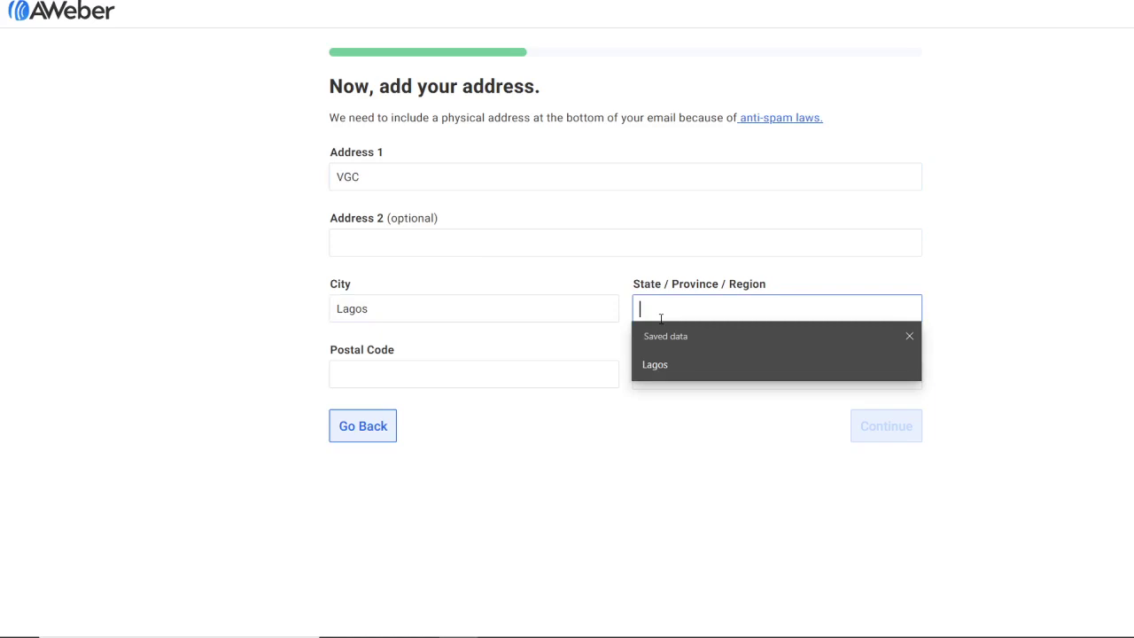
left_click(663, 364)
left_click(506, 367)
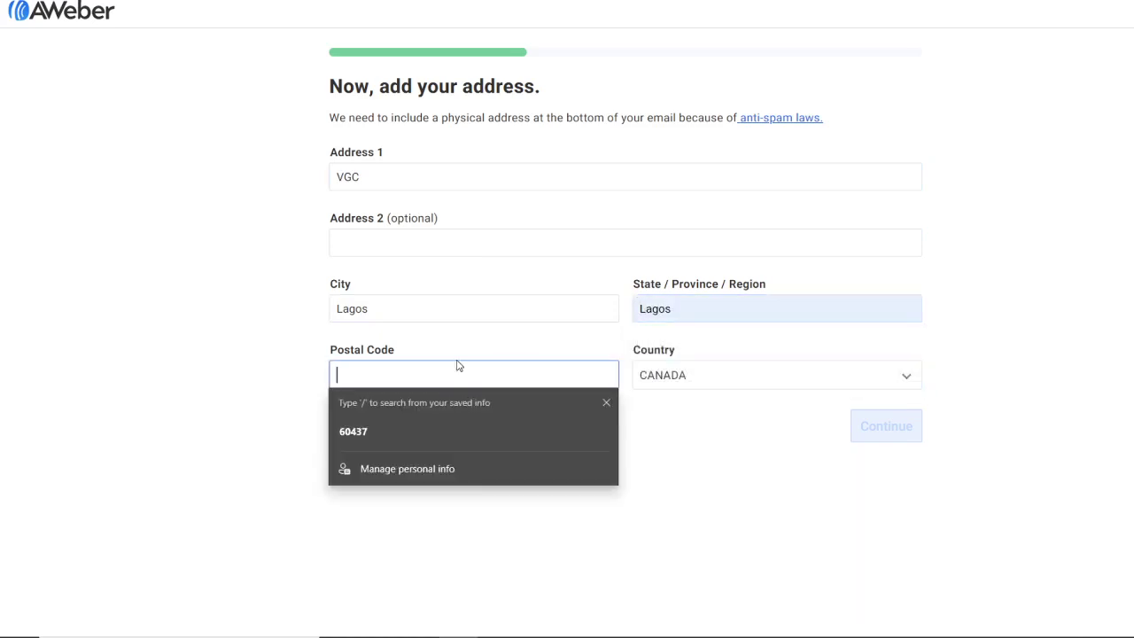
type("10")
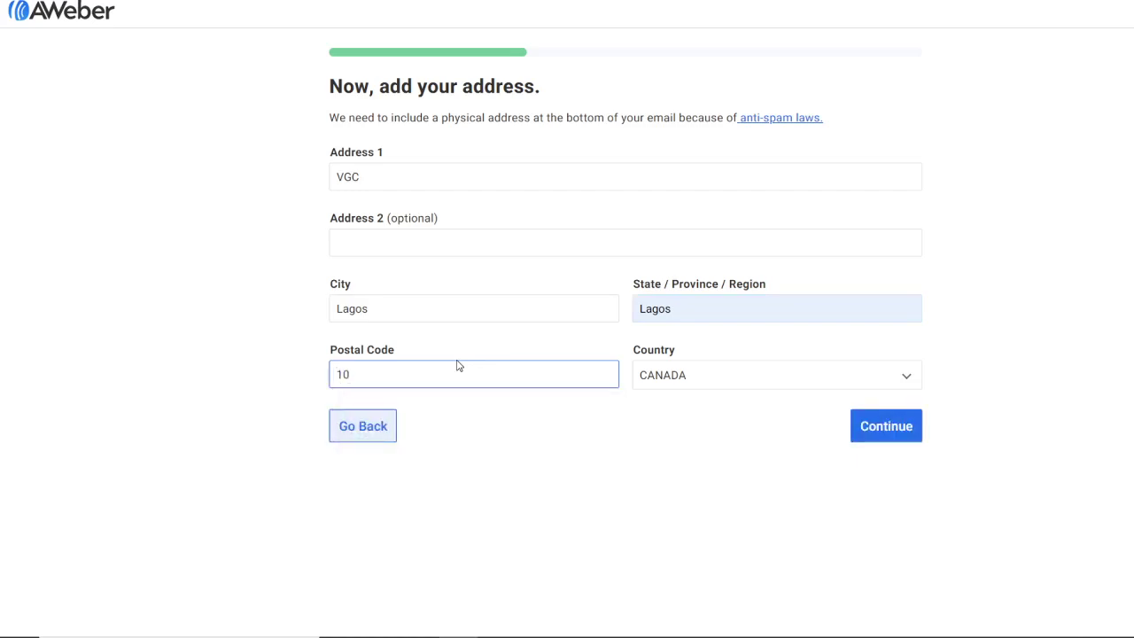
type("1502")
Set the address country to Nigeria and submit the address form.
left_click(908, 380)
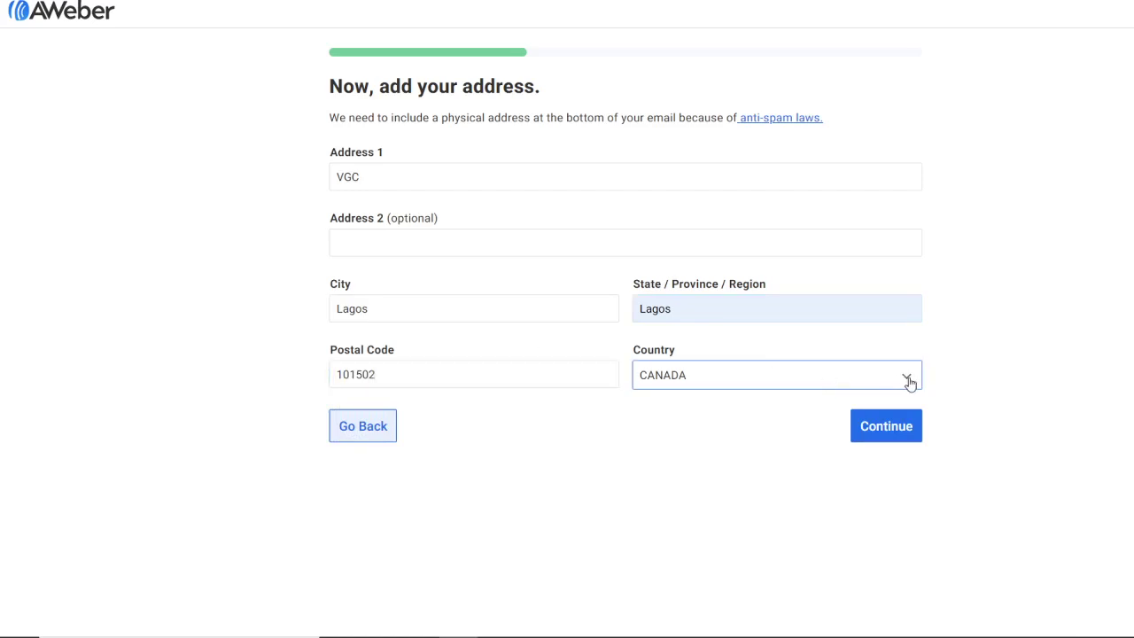
left_click(910, 381)
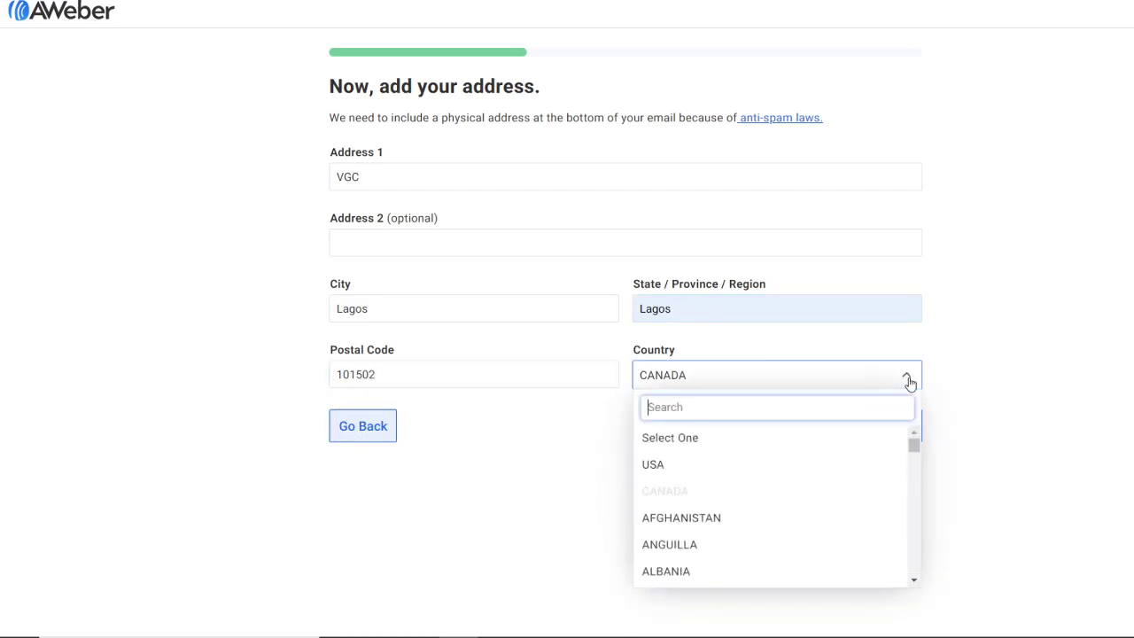
type("nig")
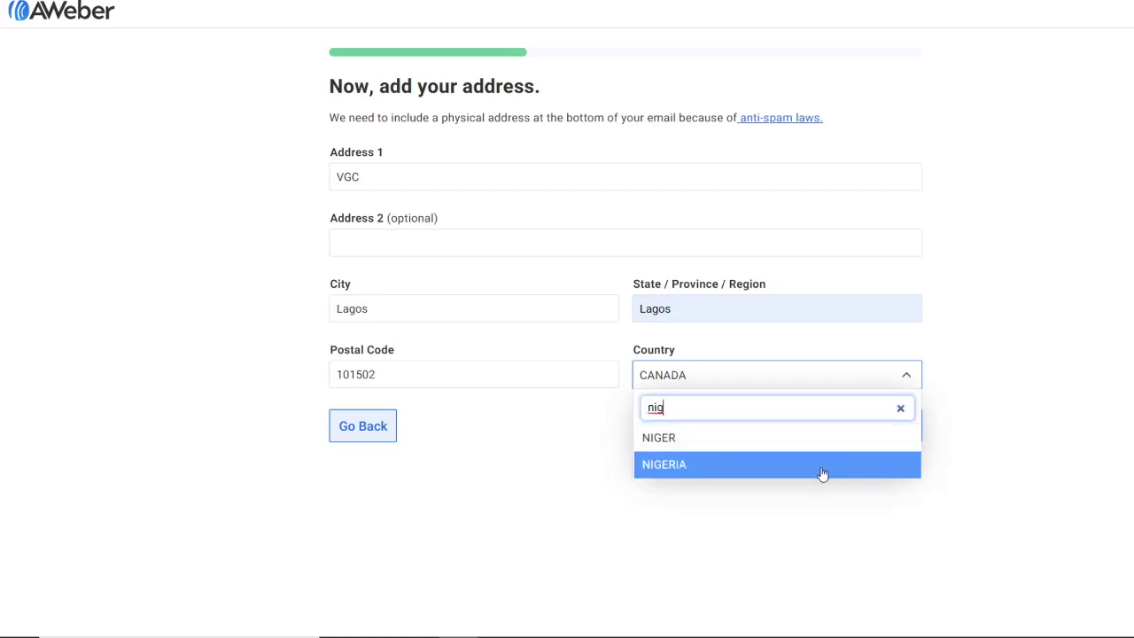
left_click(819, 472)
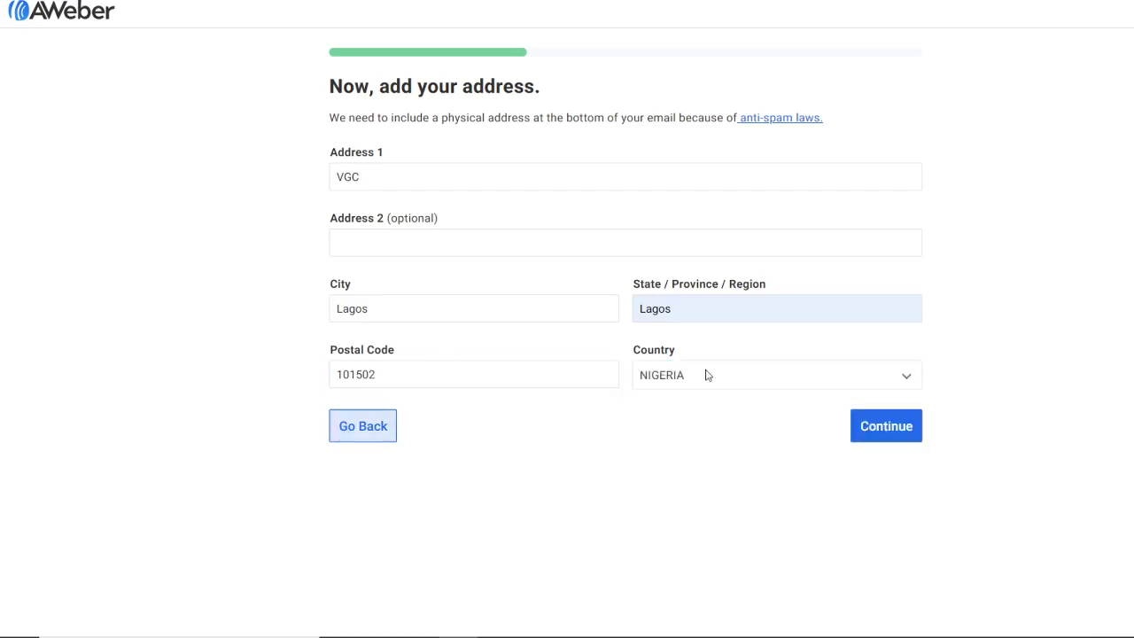
left_click(883, 429)
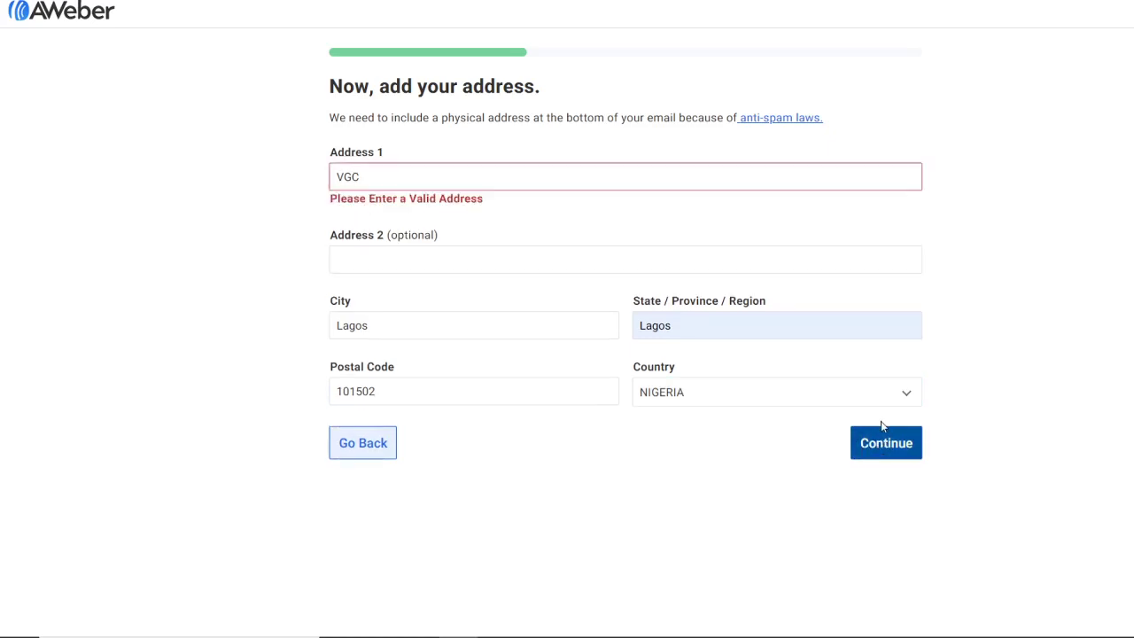
Replace the first address line with the matching Nigerian address suggestion so that it fills the city, region and postal code.
left_click(372, 177)
key("BackSpace")
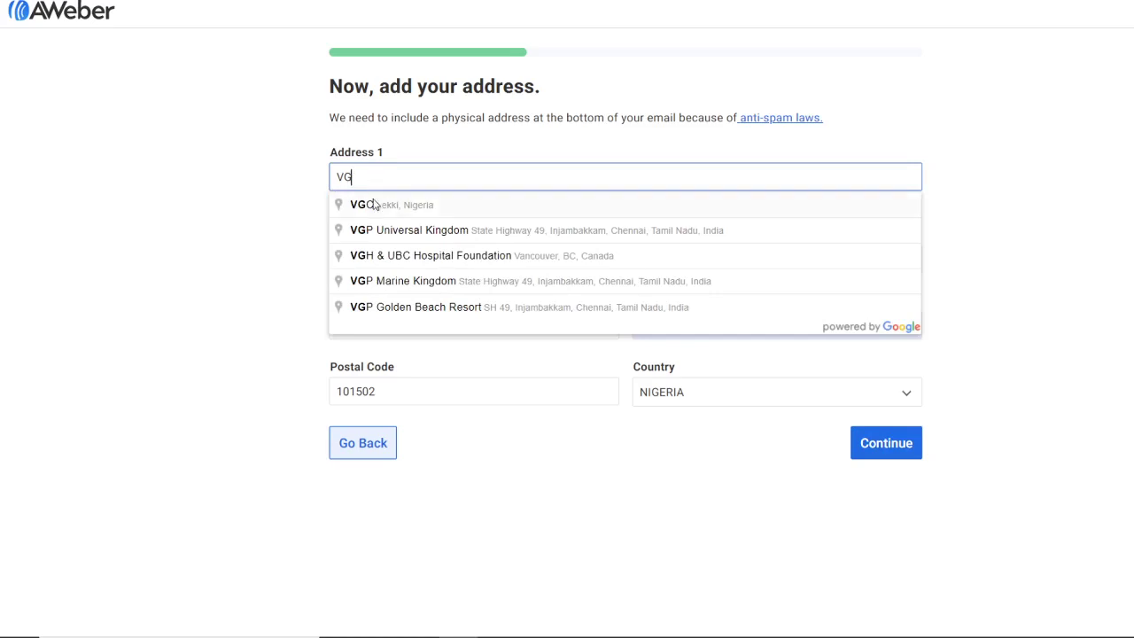
left_click(373, 205)
left_click(511, 266)
left_click(469, 177)
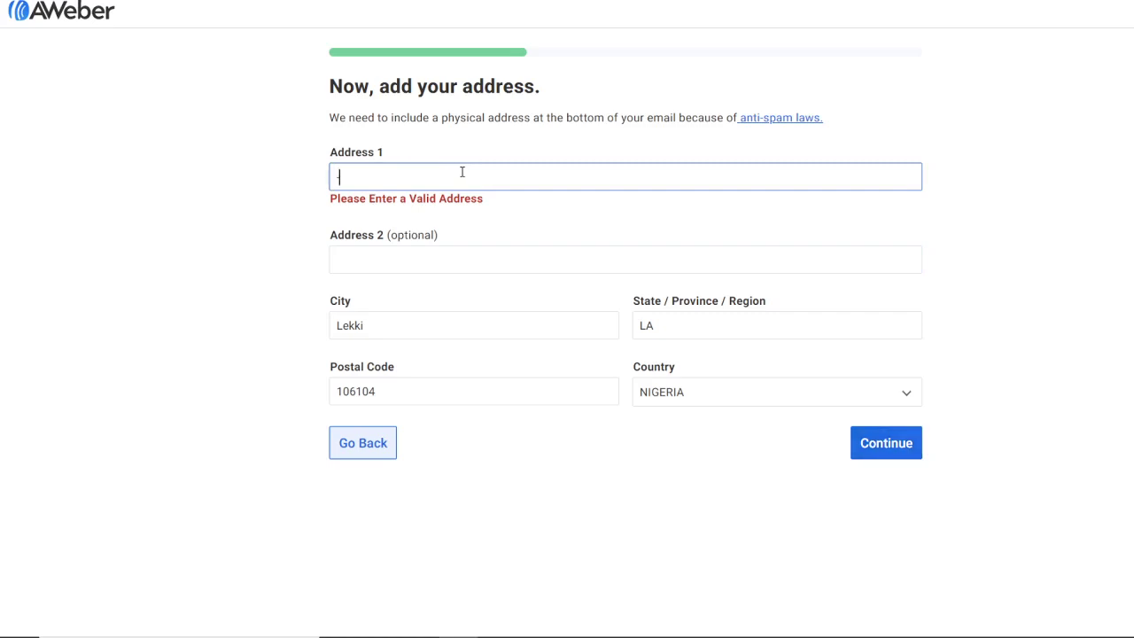
key("BackSpace")
type("VG")
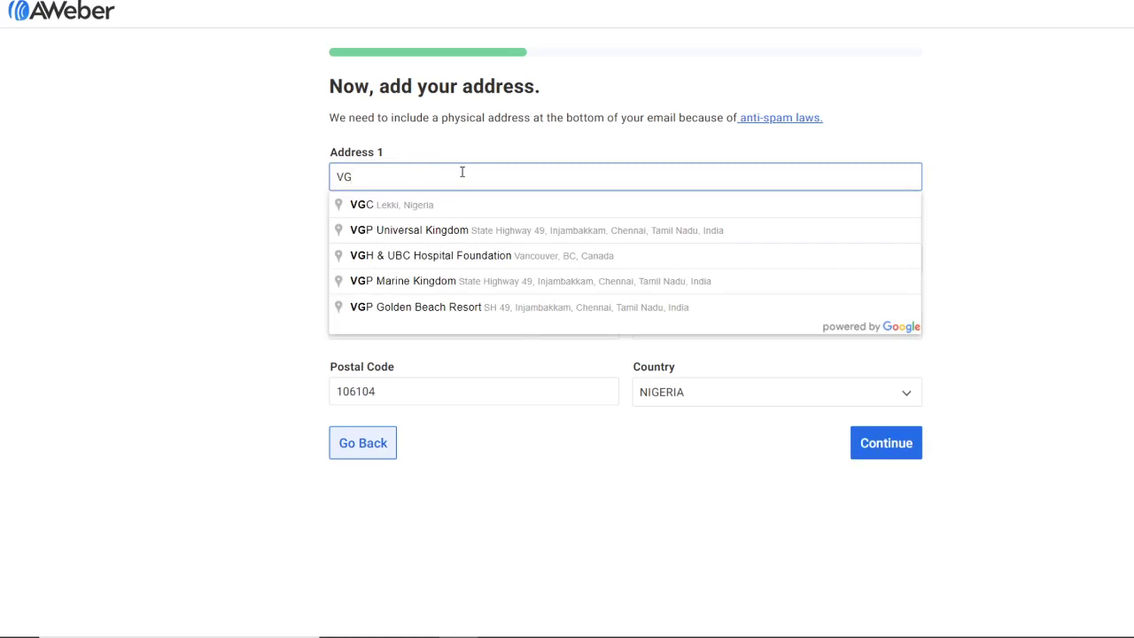
left_click(442, 203)
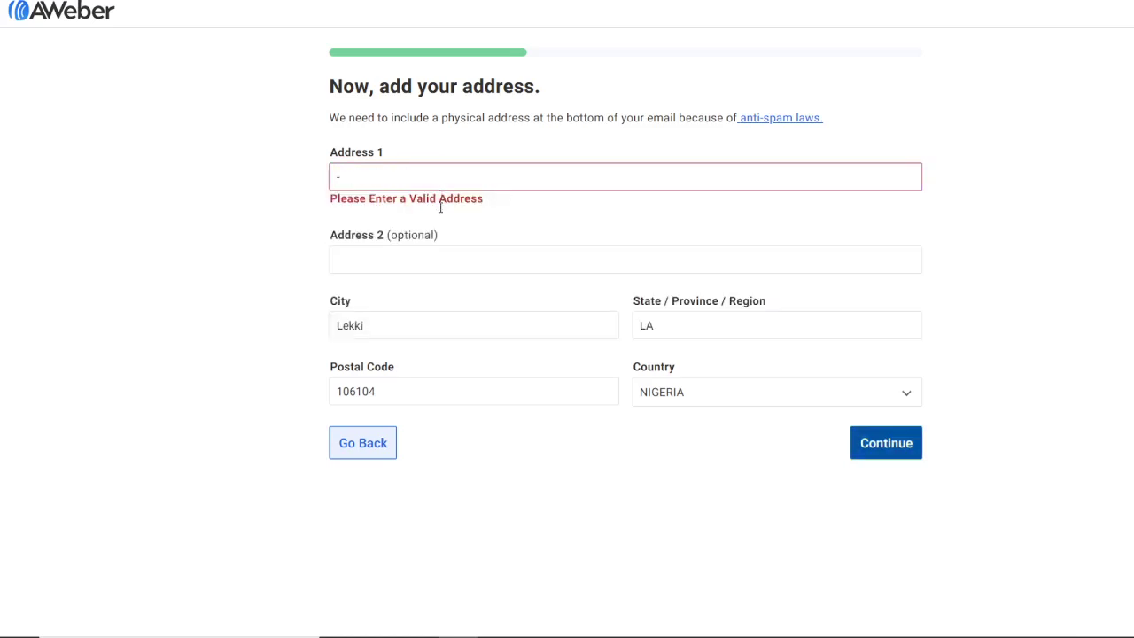
Enter the full address, including locality and country, in the first address line and submit the address form.
left_click(394, 181)
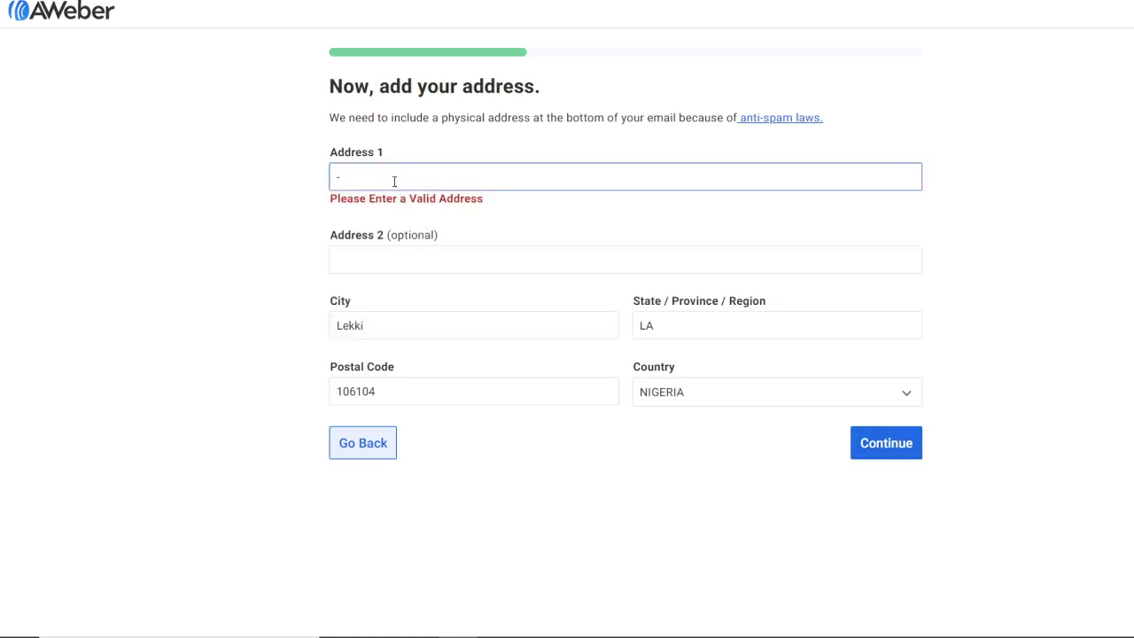
type("V")
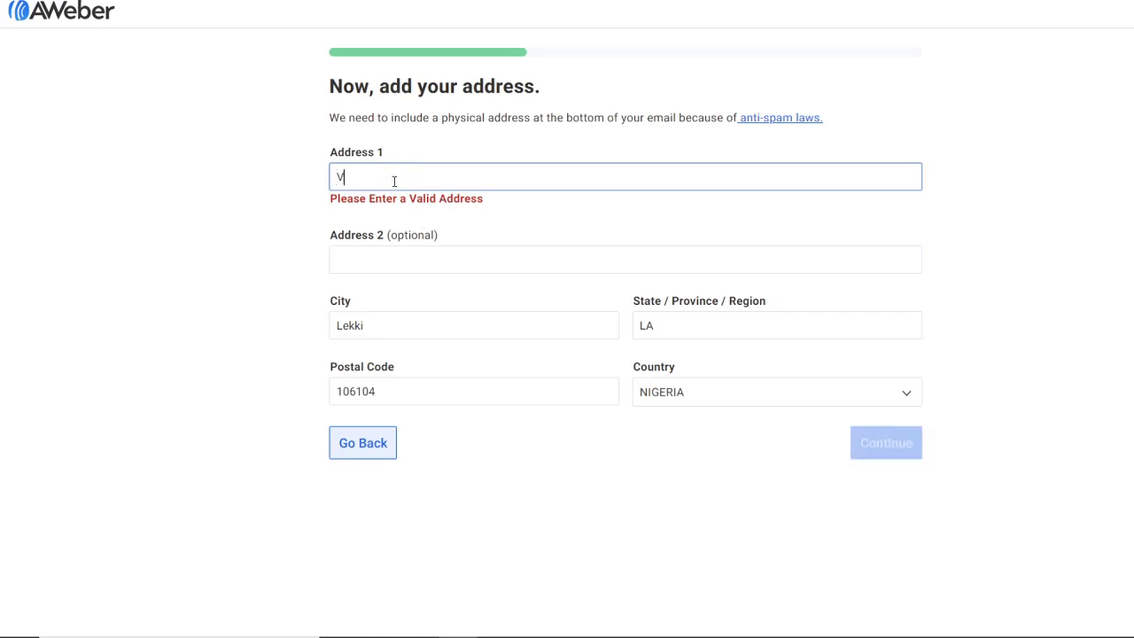
type("GC L")
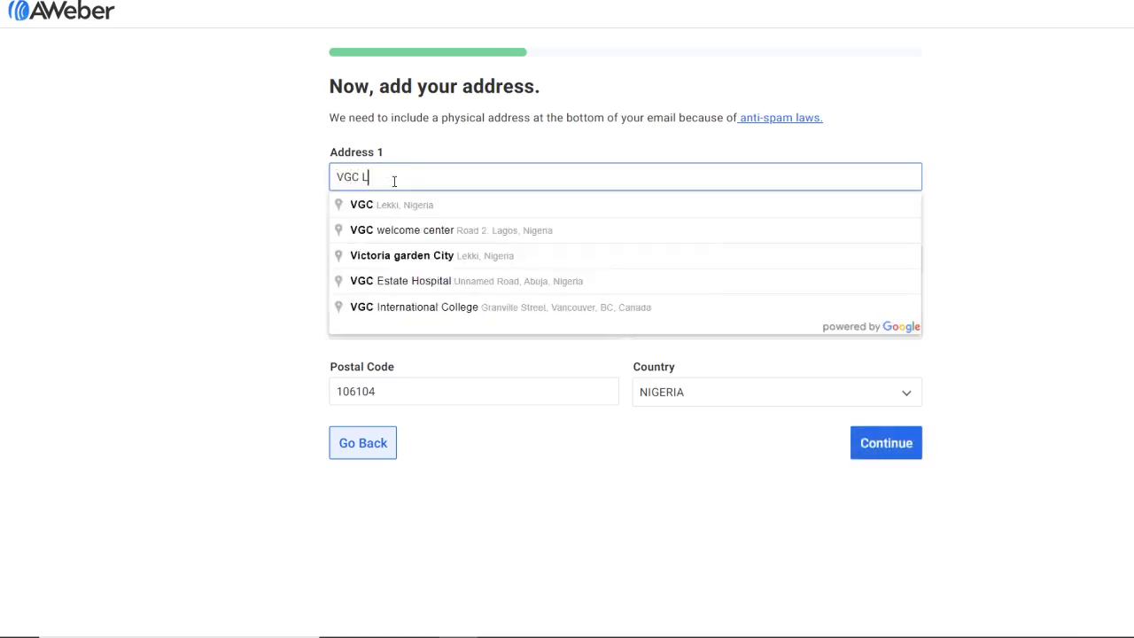
type("ekki")
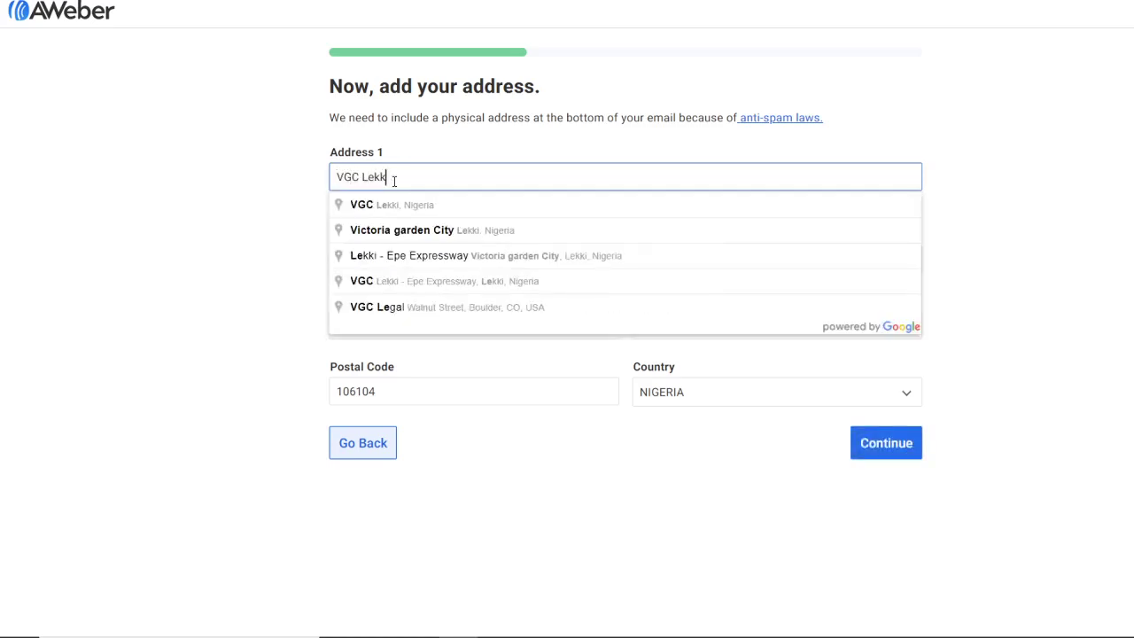
type(", Nigeria")
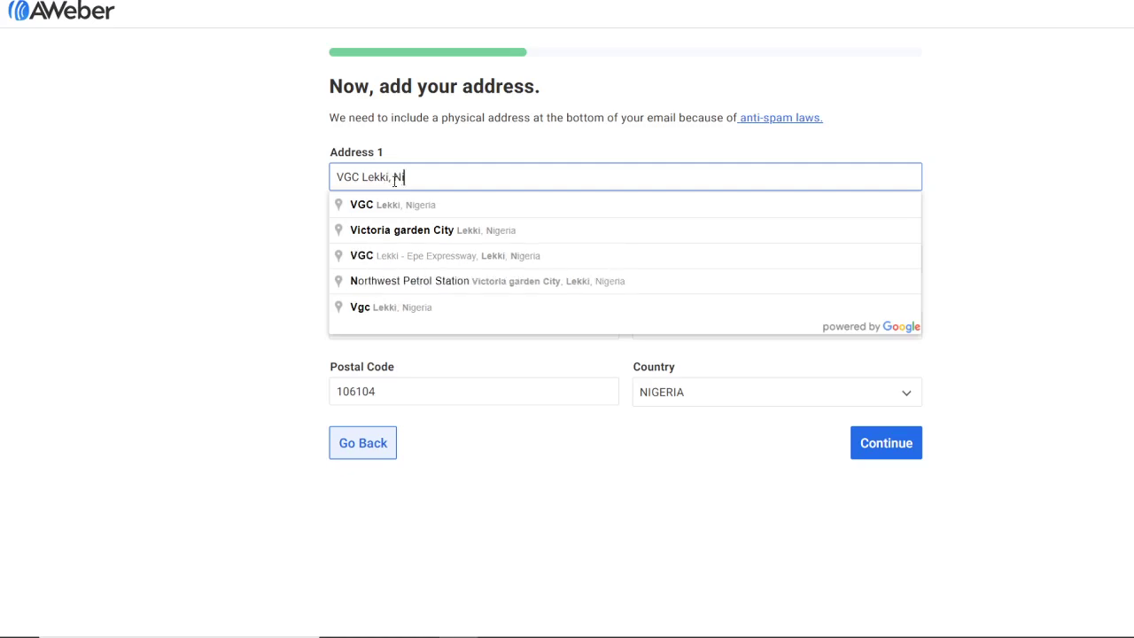
left_click(285, 227)
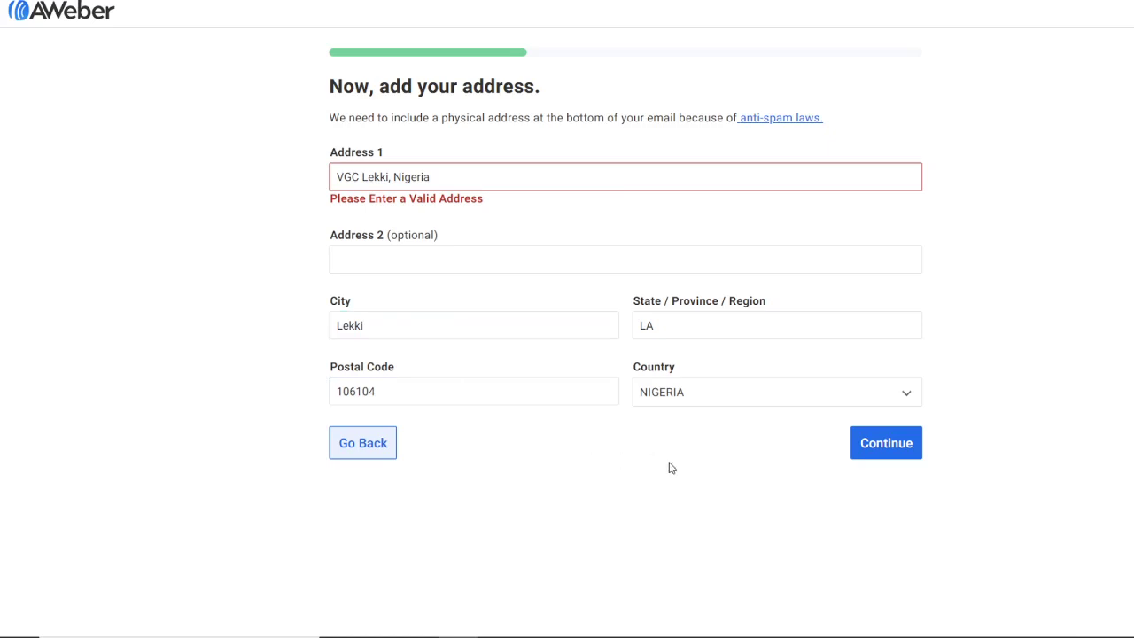
left_click(890, 443)
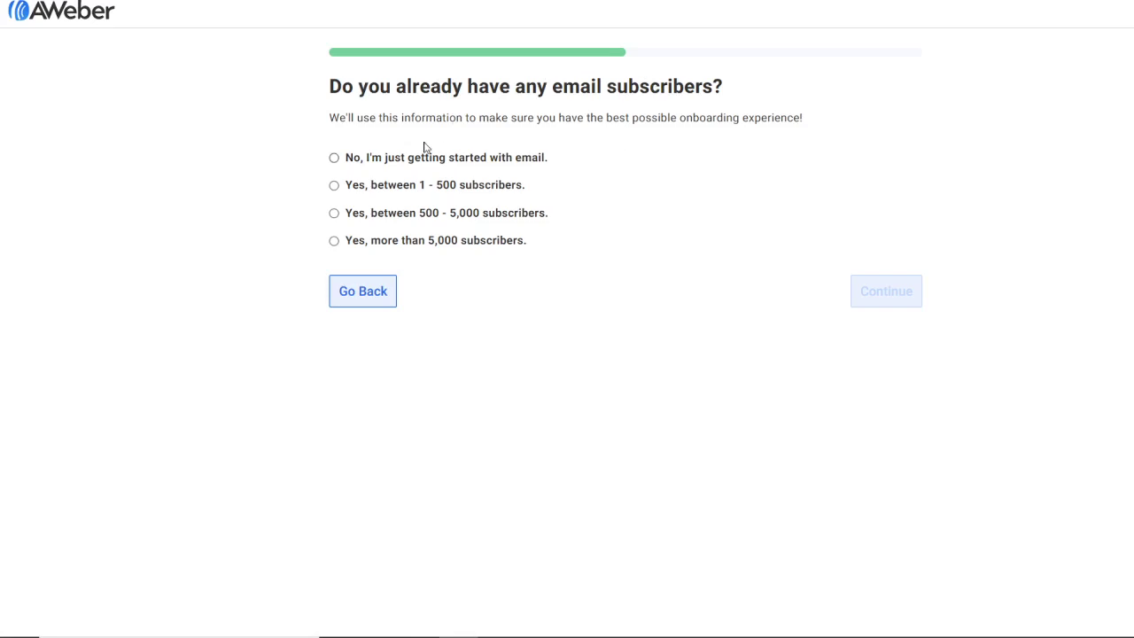
Answer that you are just getting started with email, and submit the goals Grow my audience, Sell products or services online, and Share new content.
left_click(335, 160)
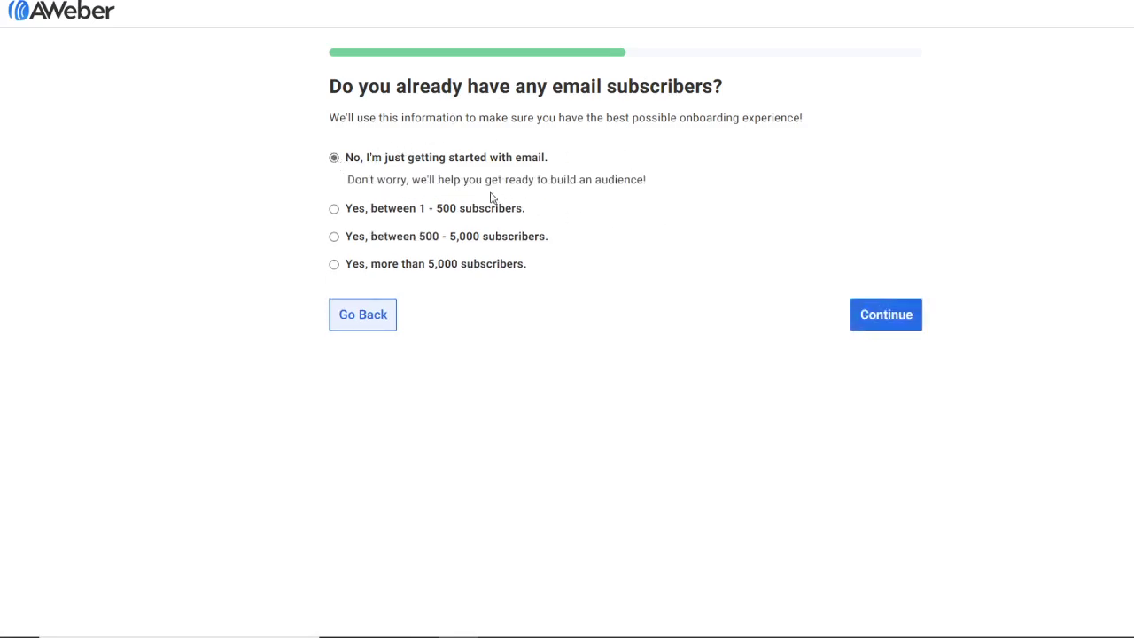
left_click(886, 314)
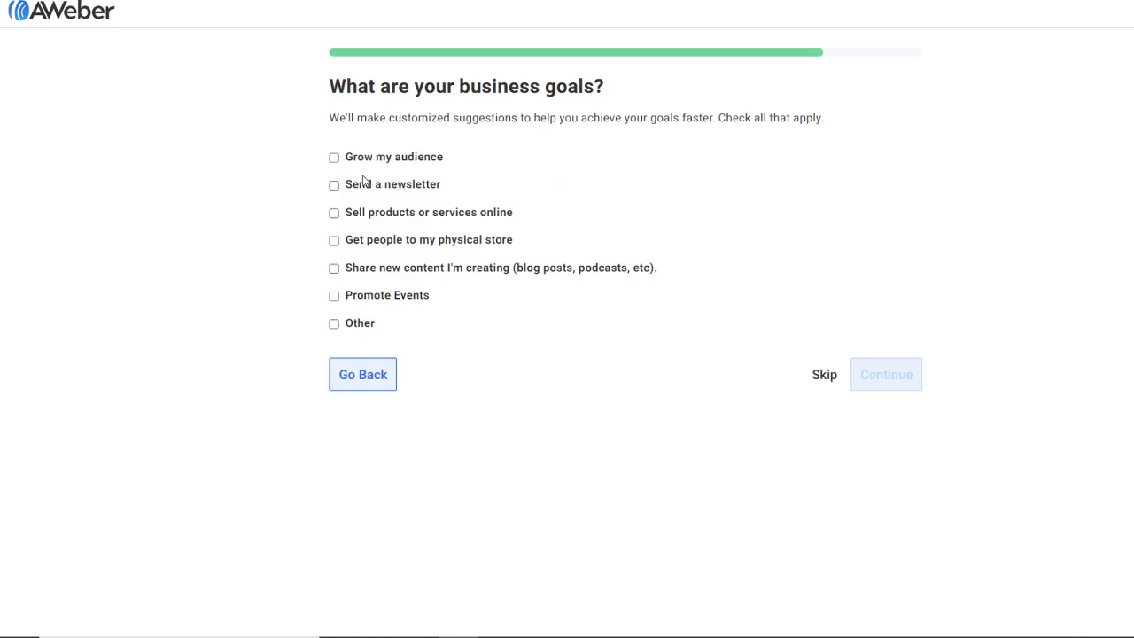
left_click(334, 161)
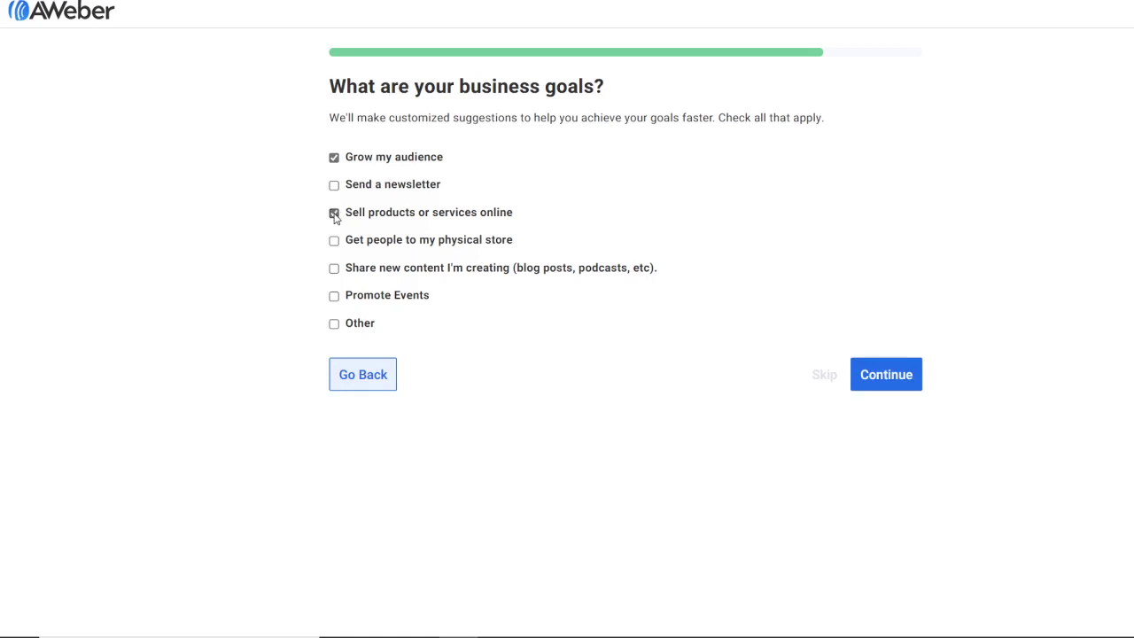
left_click(338, 270)
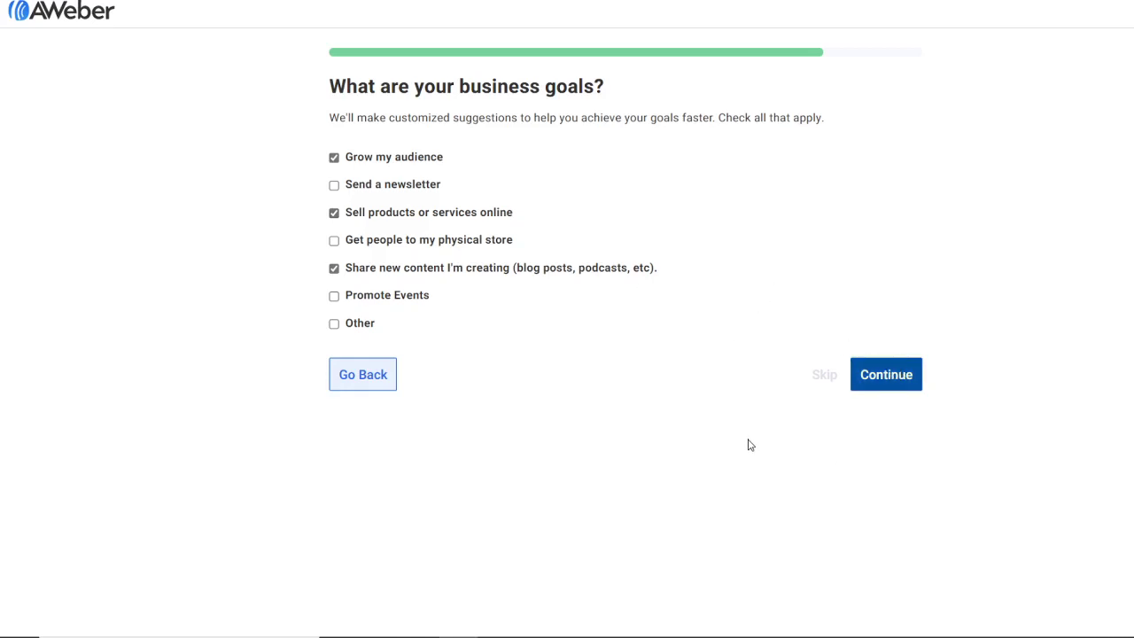
left_click(892, 390)
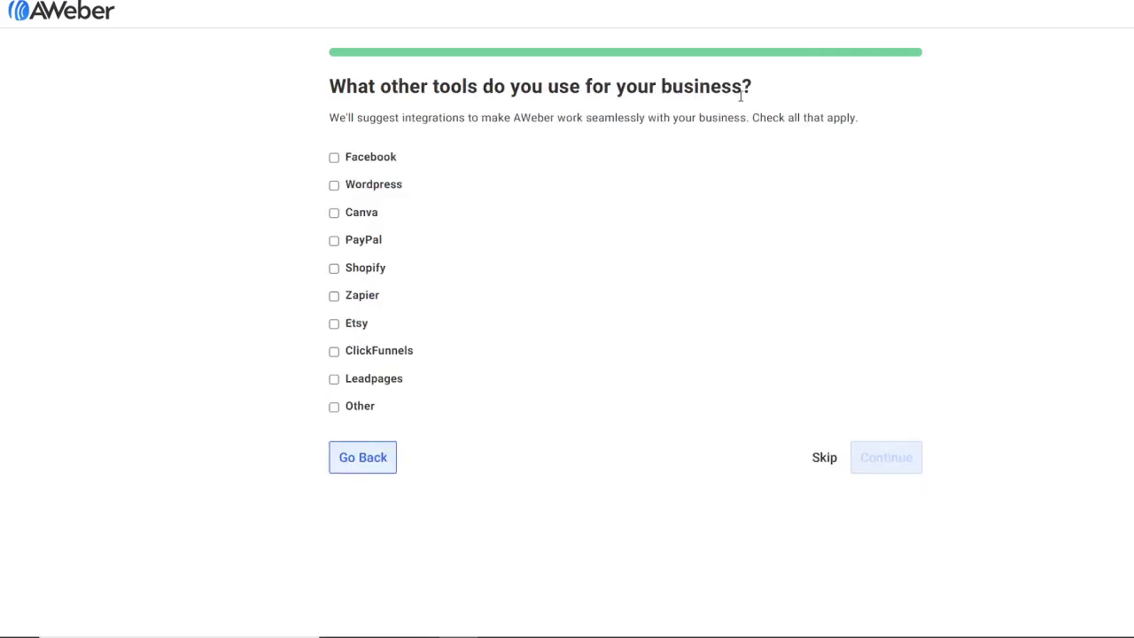
Select Facebook, Canva and PayPal as the other business tools used and submit the answer.
left_click(334, 157)
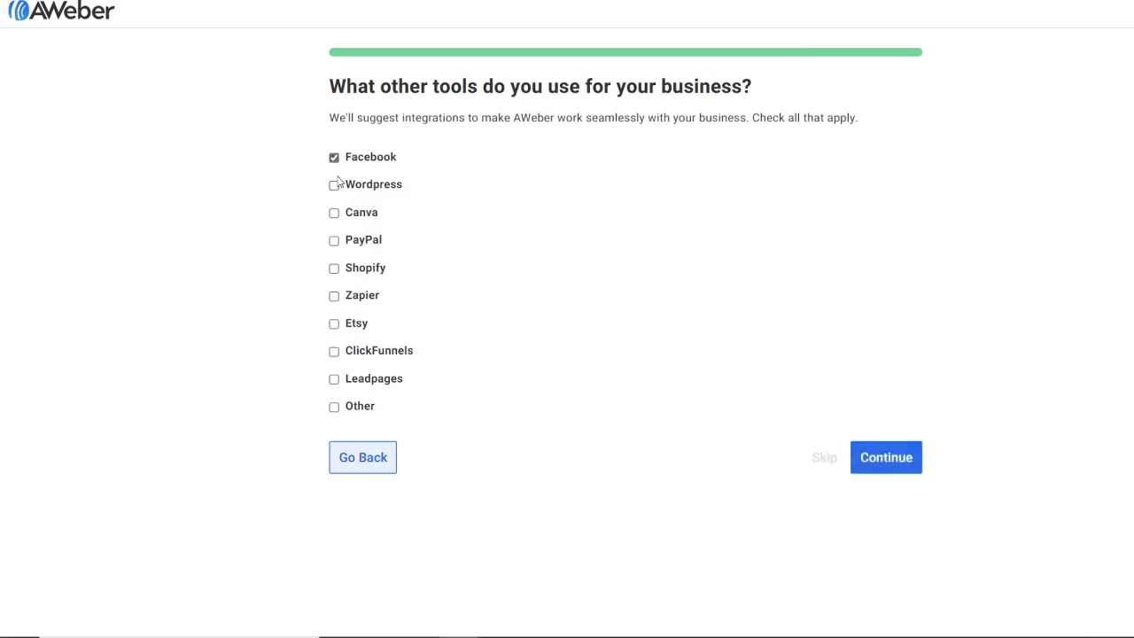
left_click(334, 214)
left_click(872, 454)
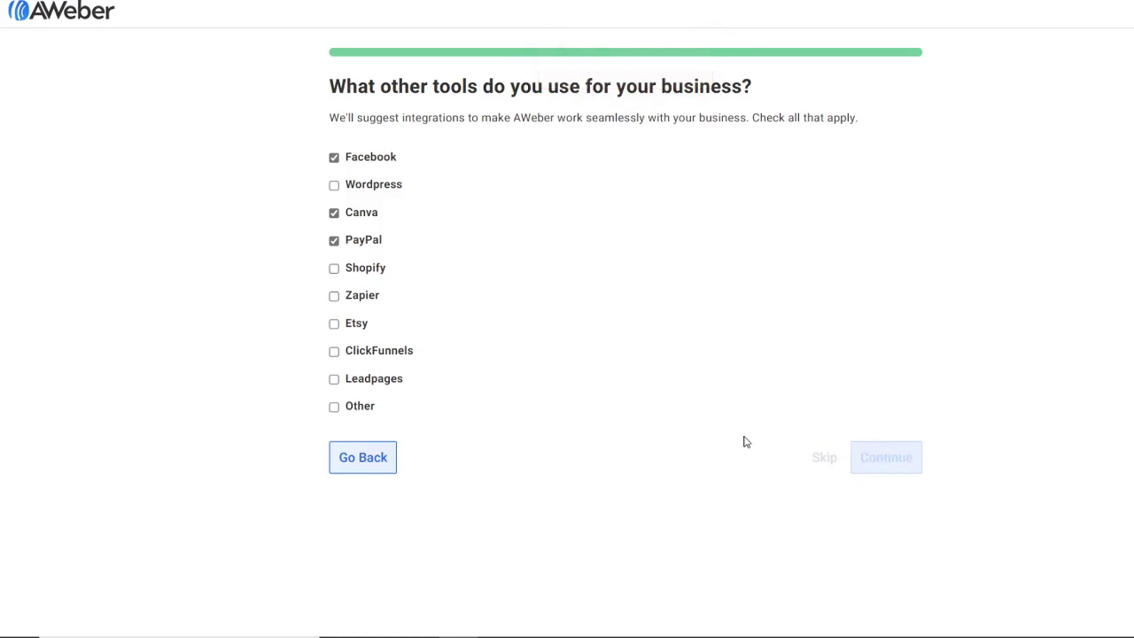
left_click(390, 469)
scroll(631, 352, "down", 1)
scroll(631, 352, "up", 1)
left_click(336, 186)
left_click(336, 187)
right_click(621, 382)
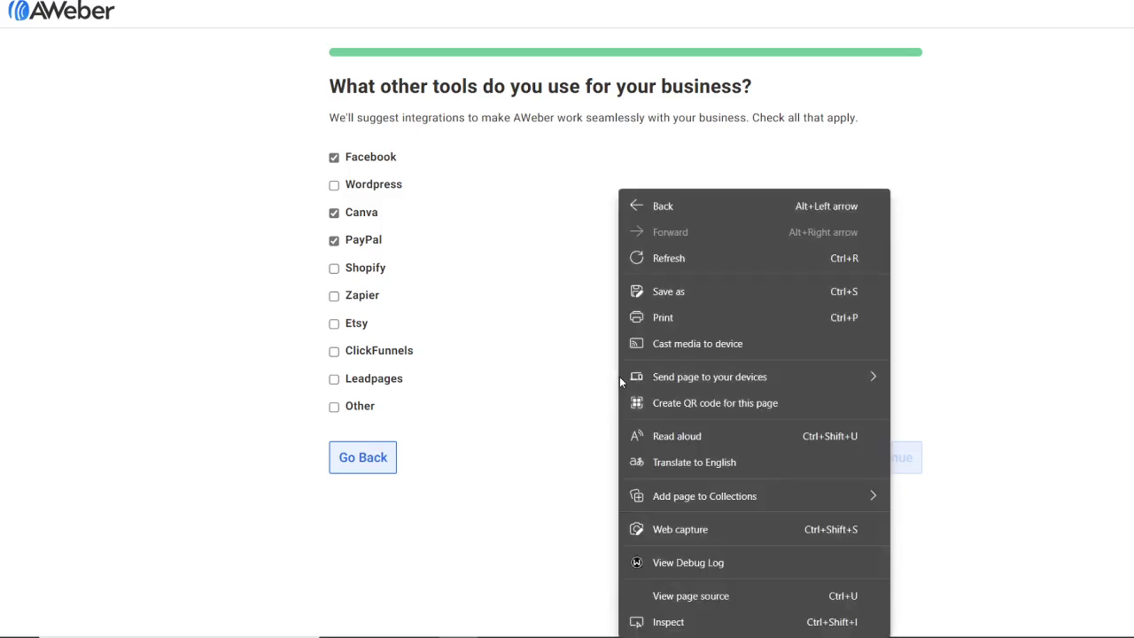
left_click(552, 290)
Return to the business goals question, continue with the same goals, and resubmit the selected business tools.
left_click(374, 465)
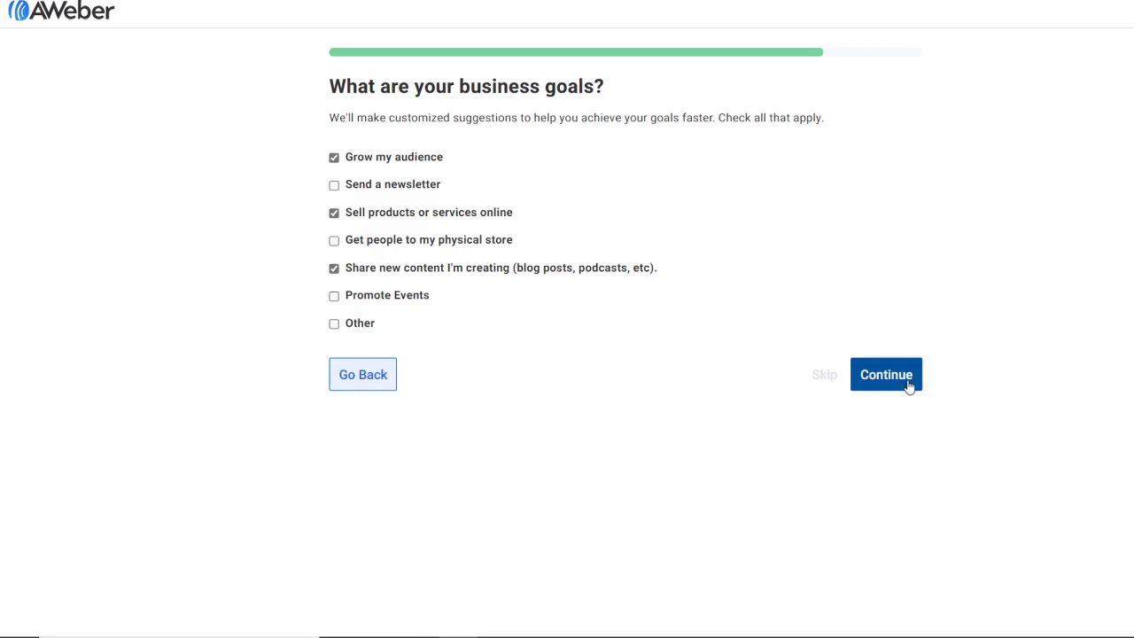
left_click(861, 386)
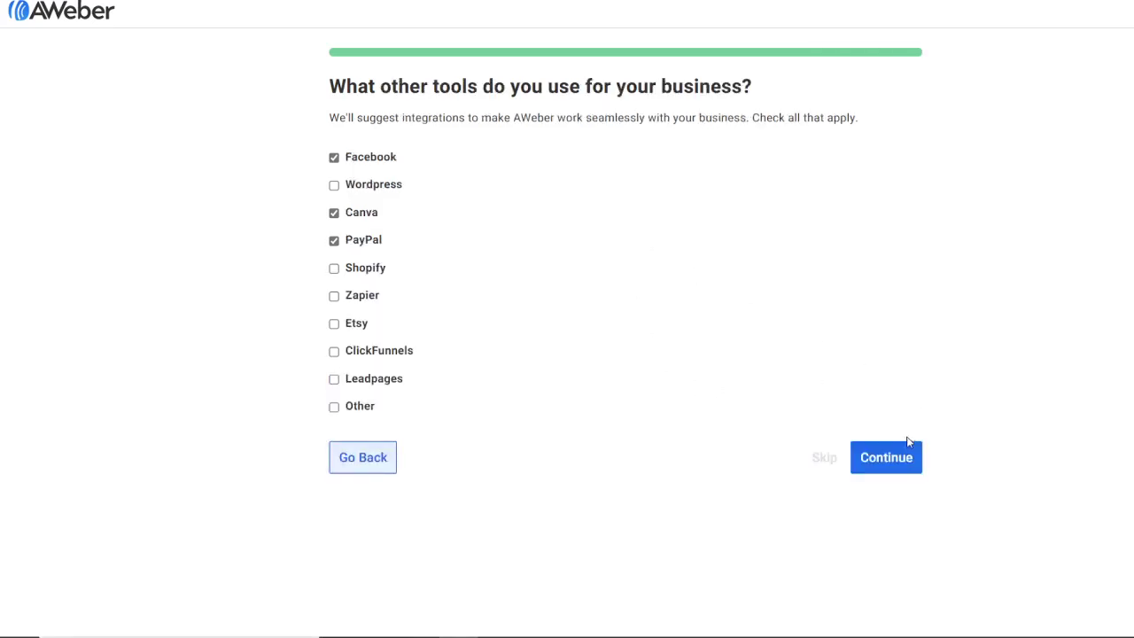
left_click(894, 464)
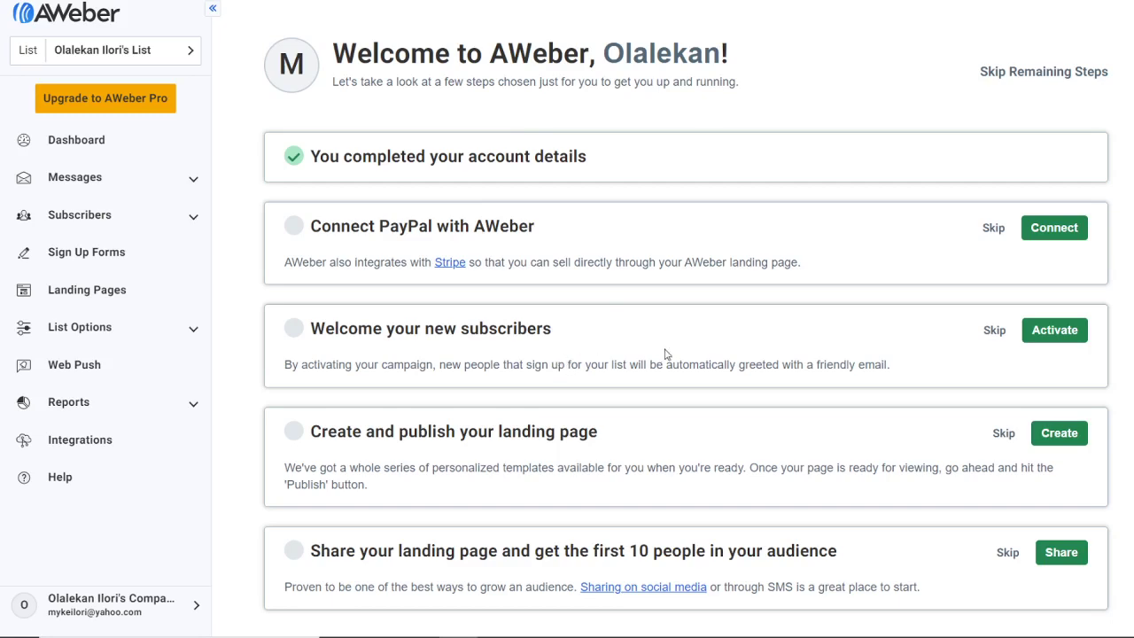
Review the onboarding checklist, including the landing page task, and look through the Messages, Subscribers and List Options entries.
scroll(751, 343, "down", 1)
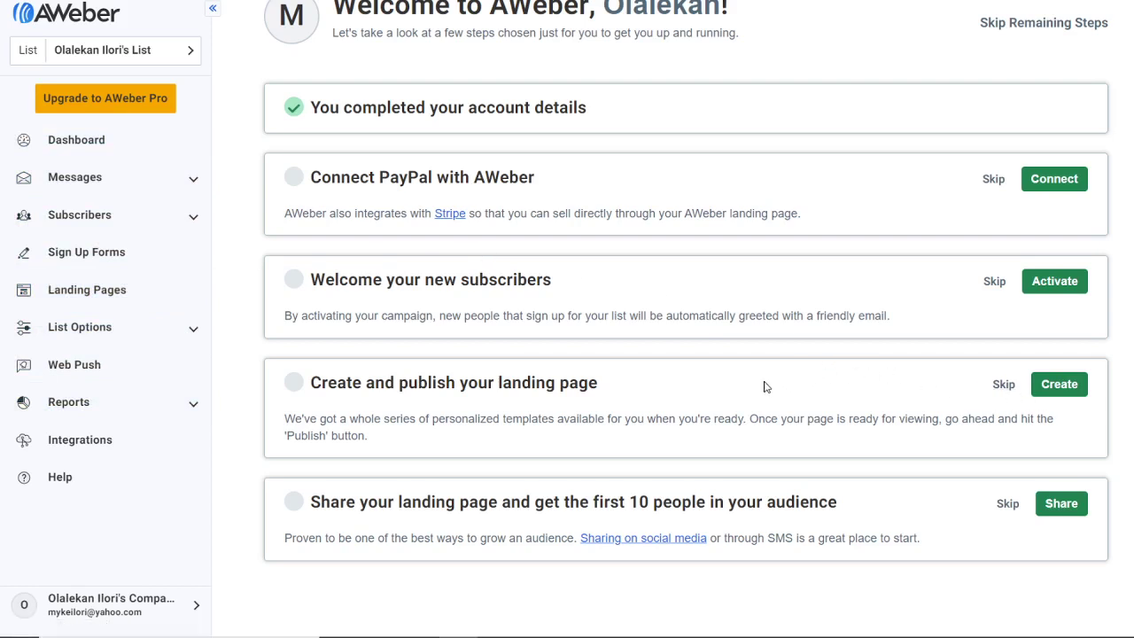
left_click_drag(766, 387, 858, 441)
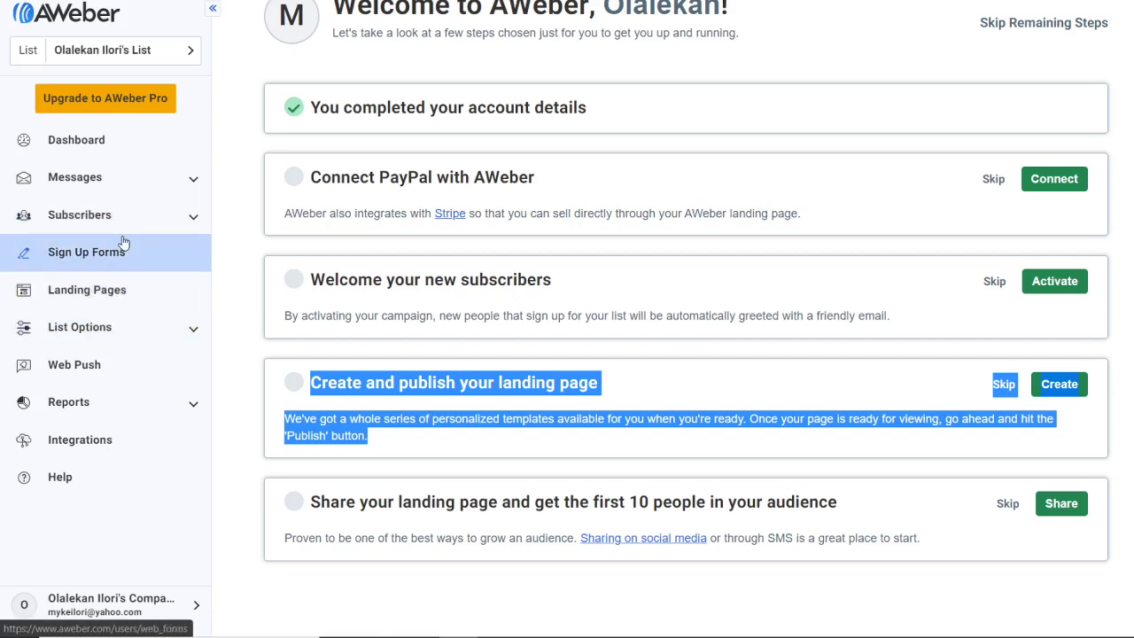
left_click(194, 180)
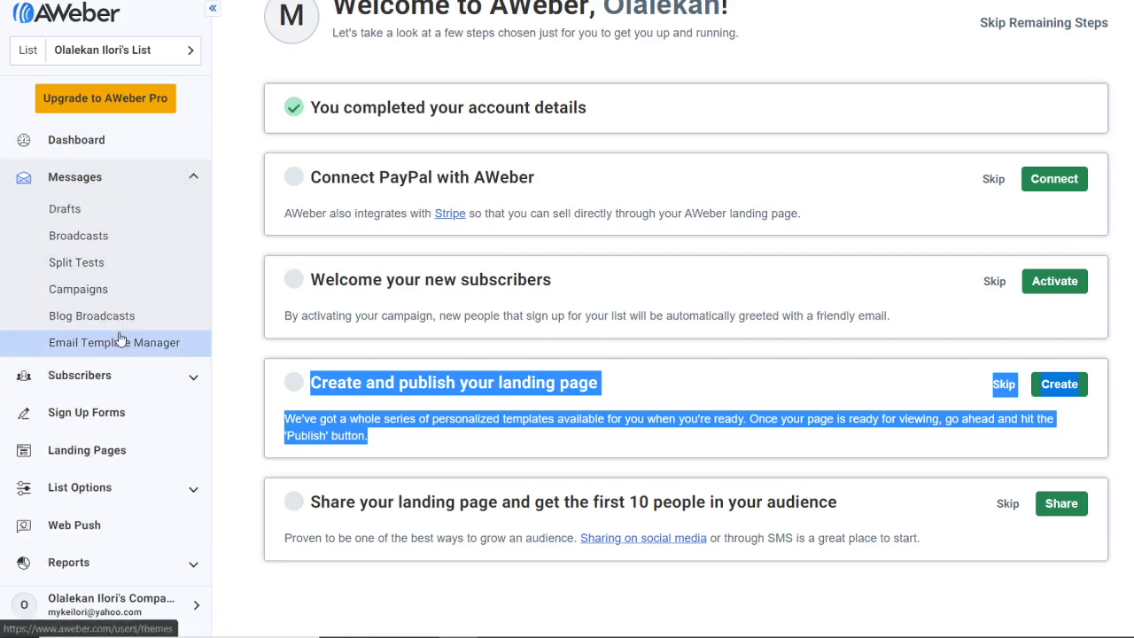
left_click(195, 178)
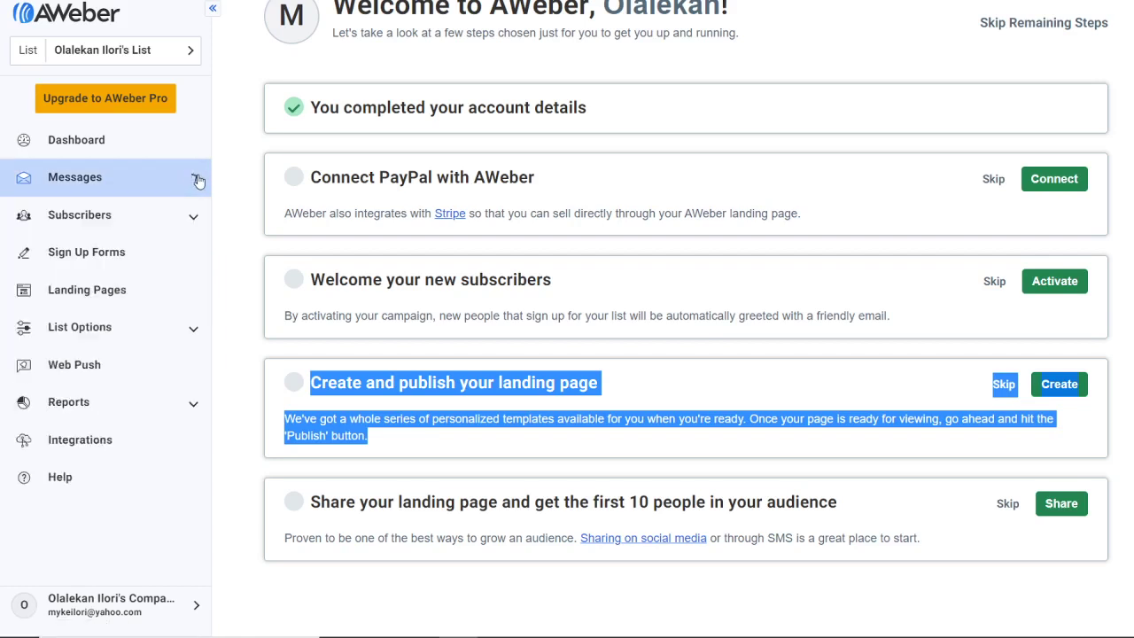
left_click(190, 217)
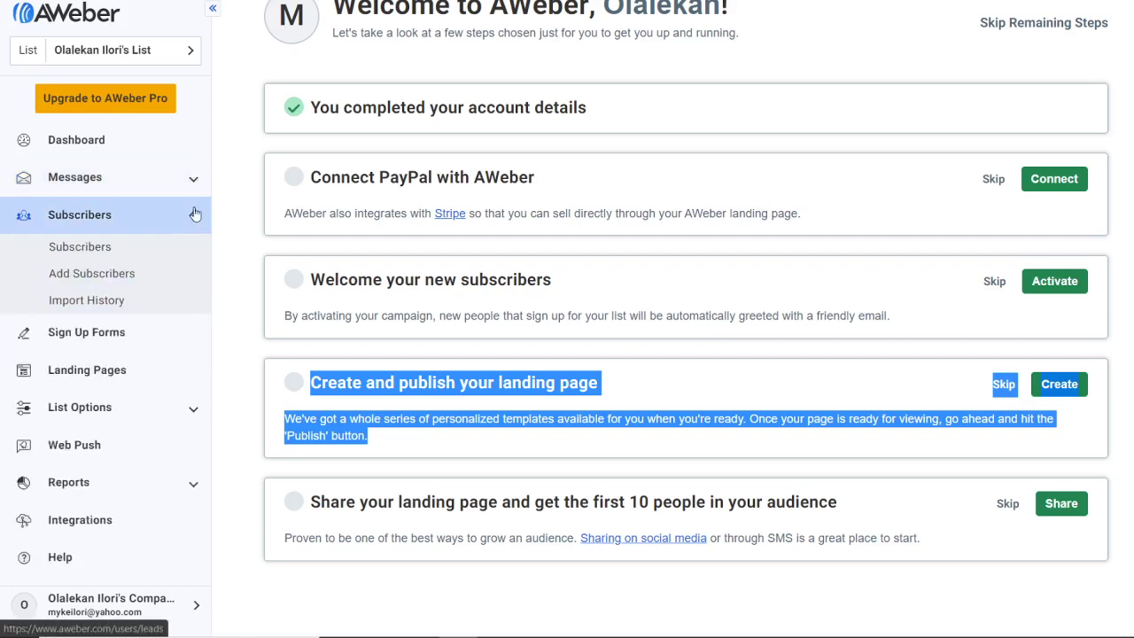
left_click(193, 215)
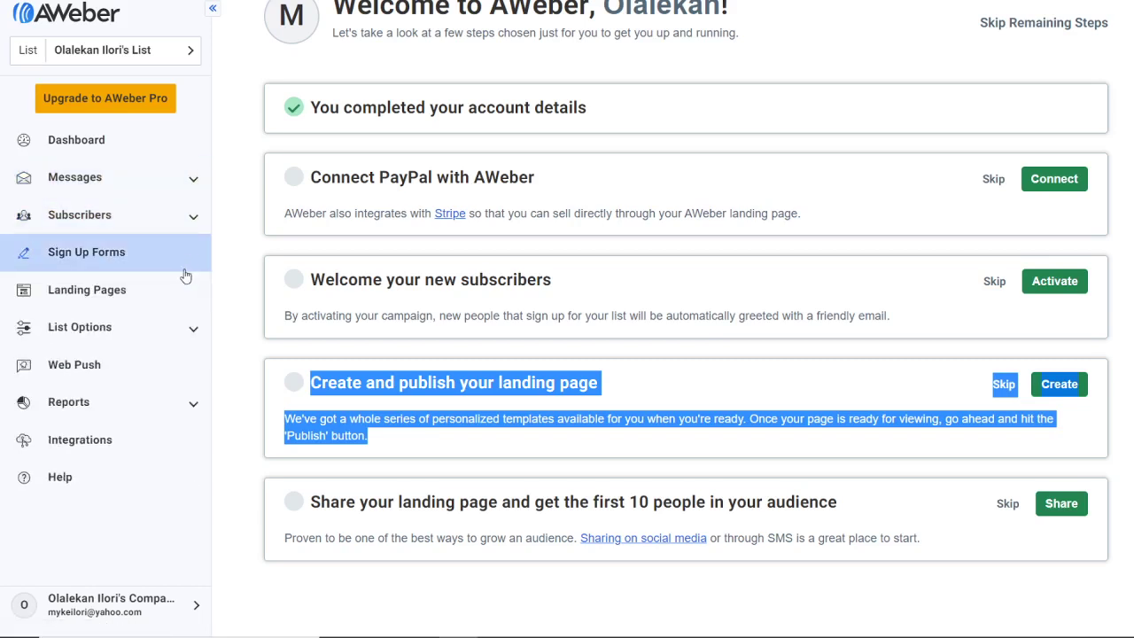
left_click(193, 331)
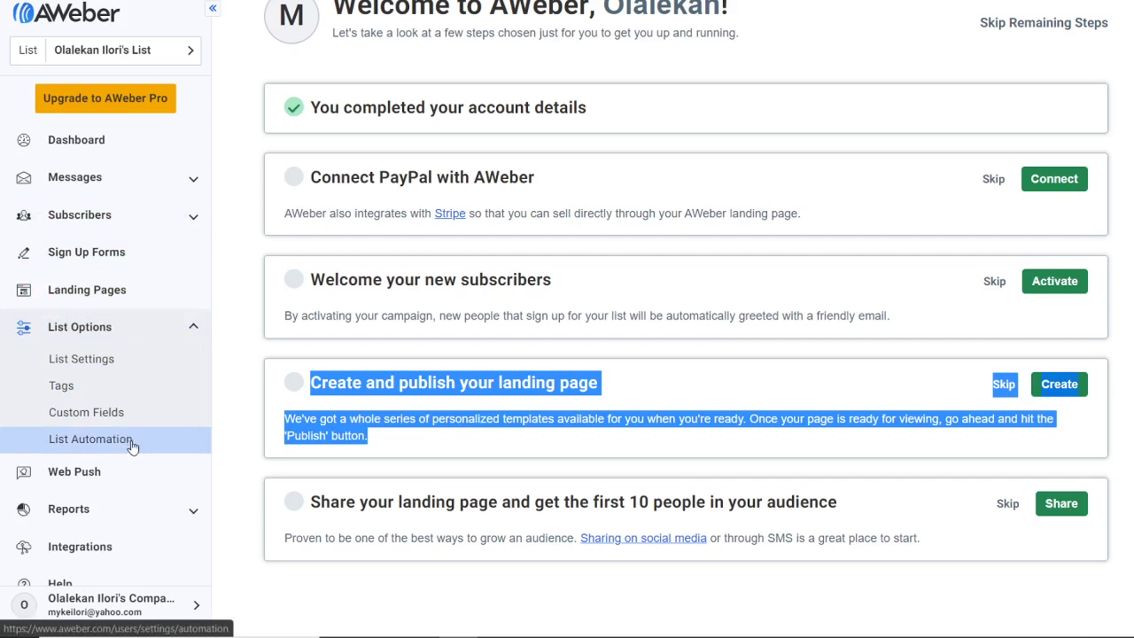
left_click(194, 328)
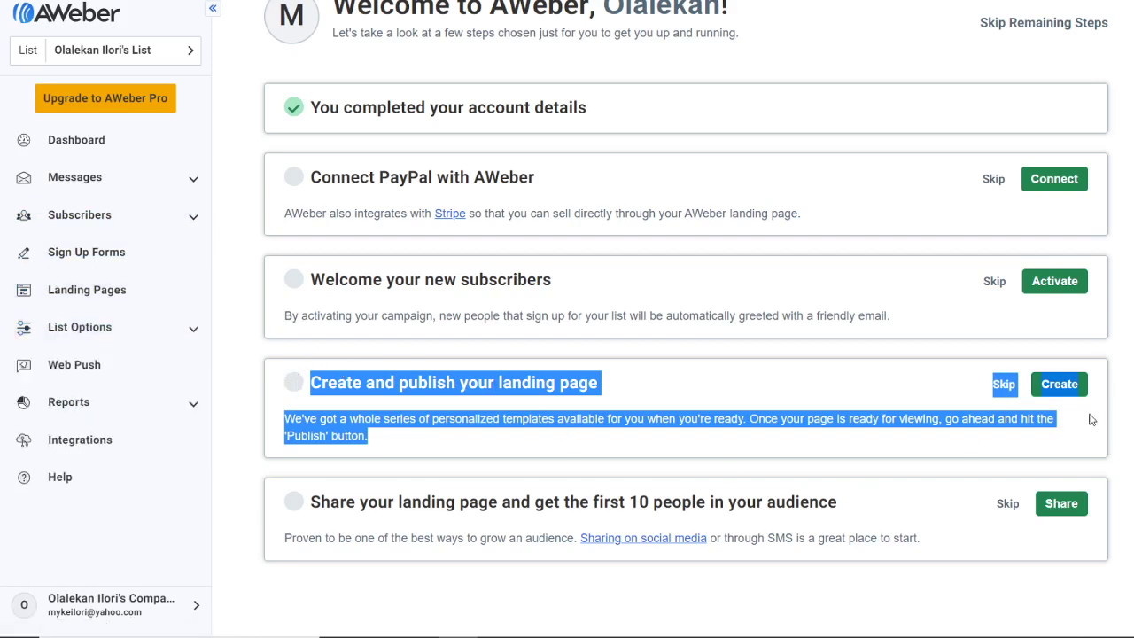
left_click(930, 380)
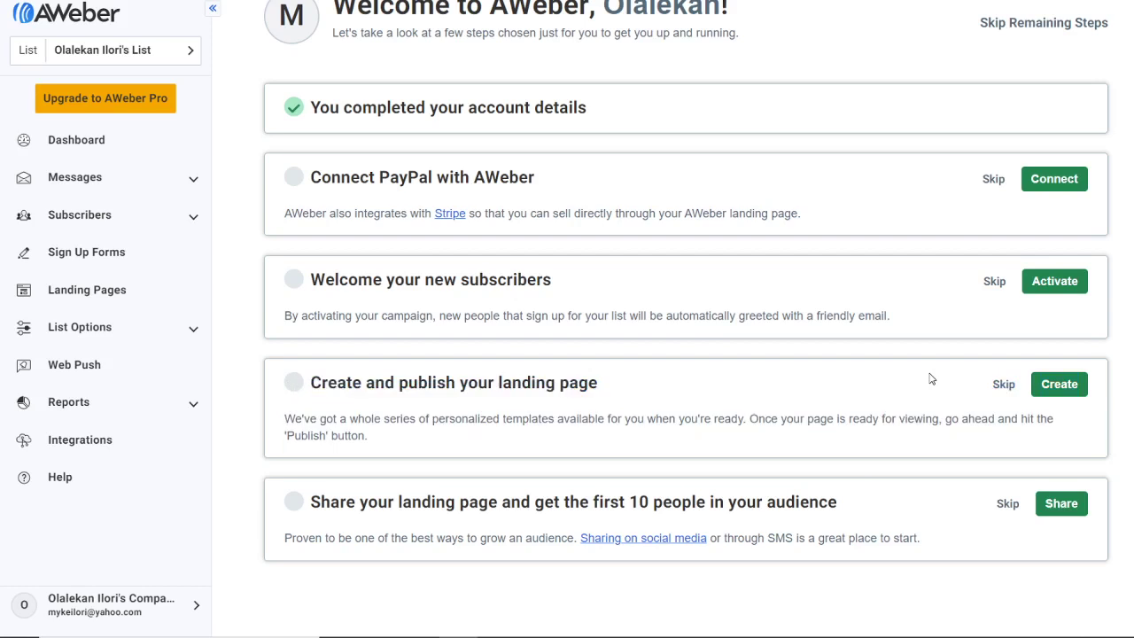
Start creating a landing page from the onboarding checklist and check the options for creating or managing lists.
left_click(1054, 390)
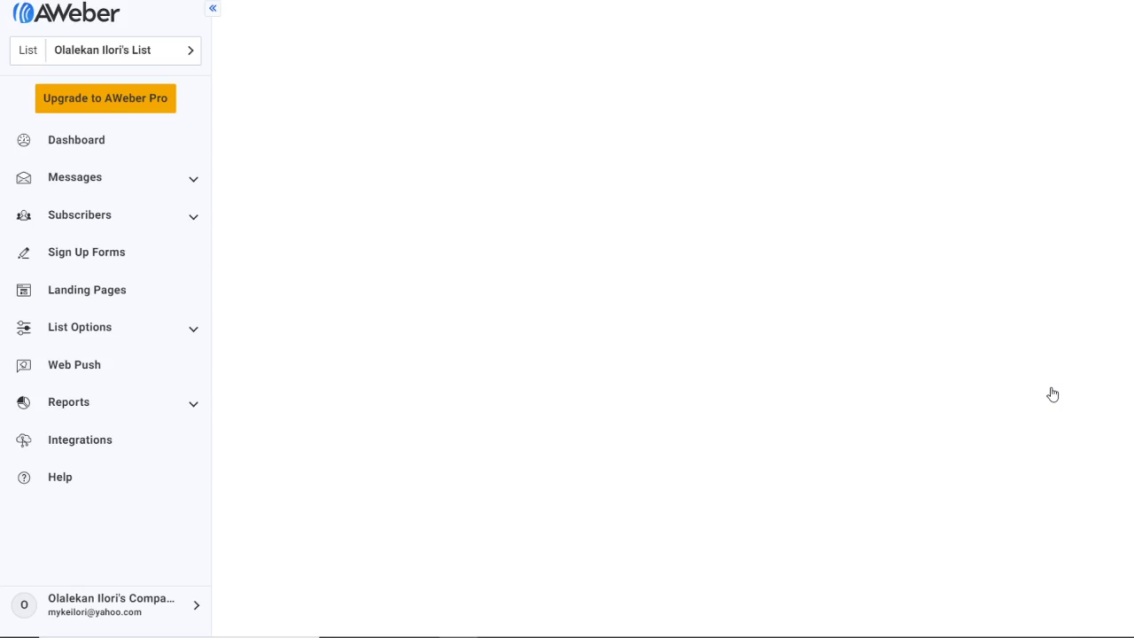
left_click(192, 55)
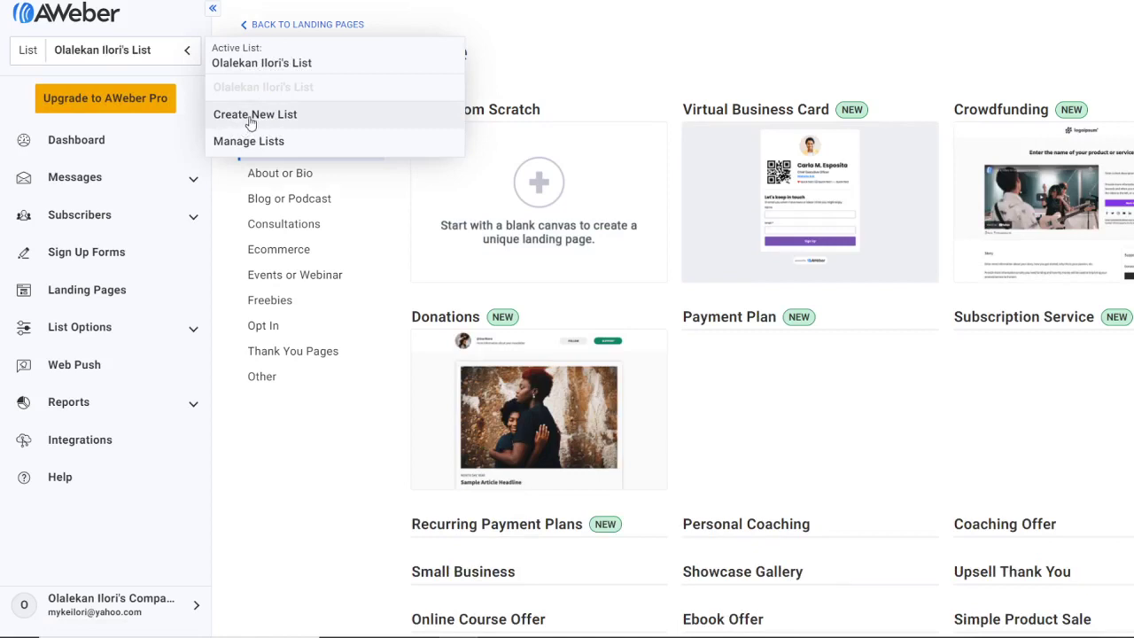
left_click(508, 26)
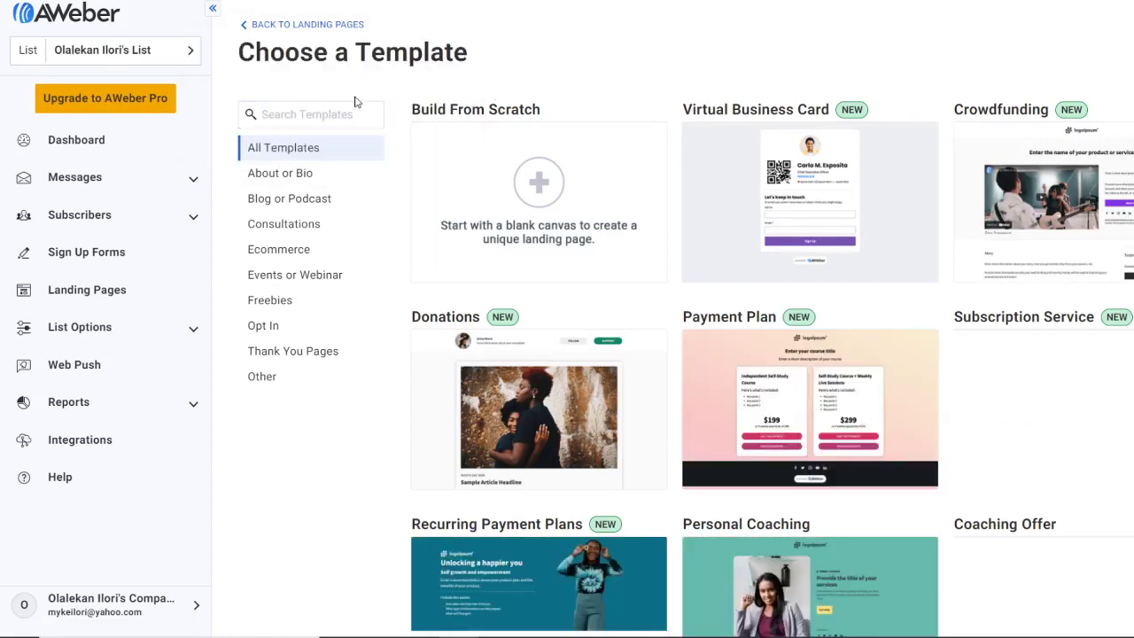
Browse the full landing page template gallery, from Build From Scratch through the Advocate template.
mouse_move(494, 138)
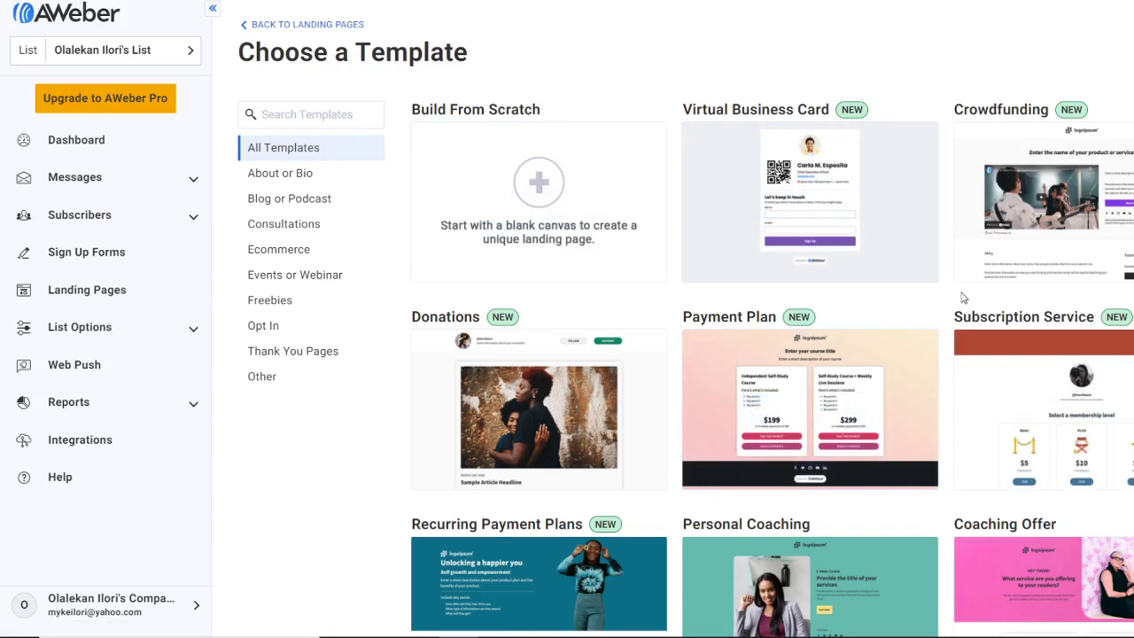
scroll(947, 296, "down", 2)
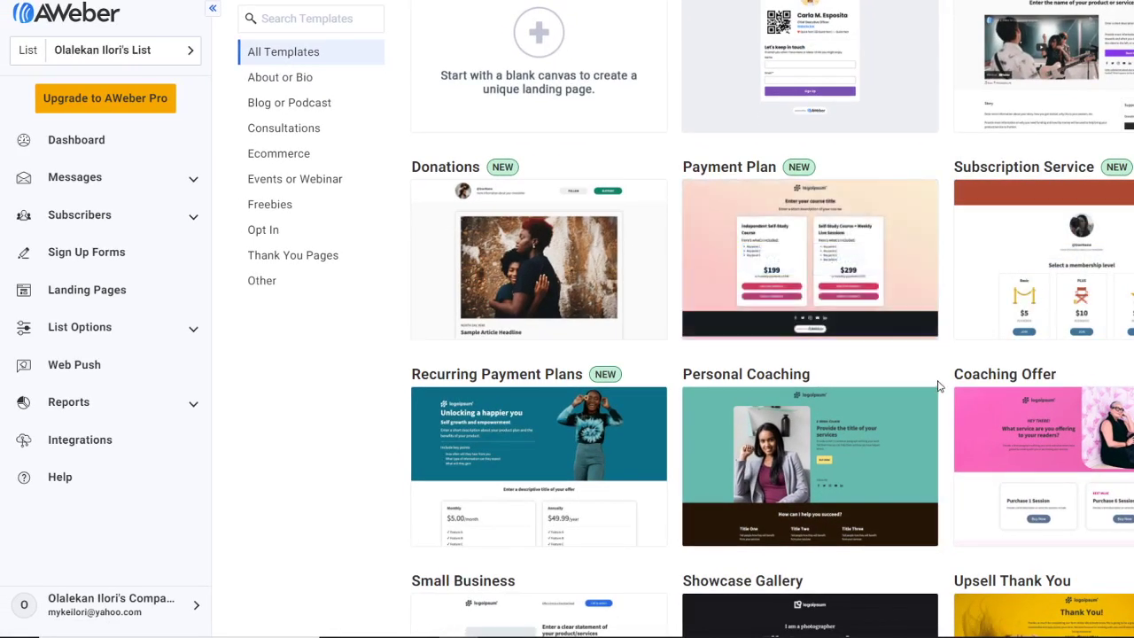
scroll(940, 386, "down", 1)
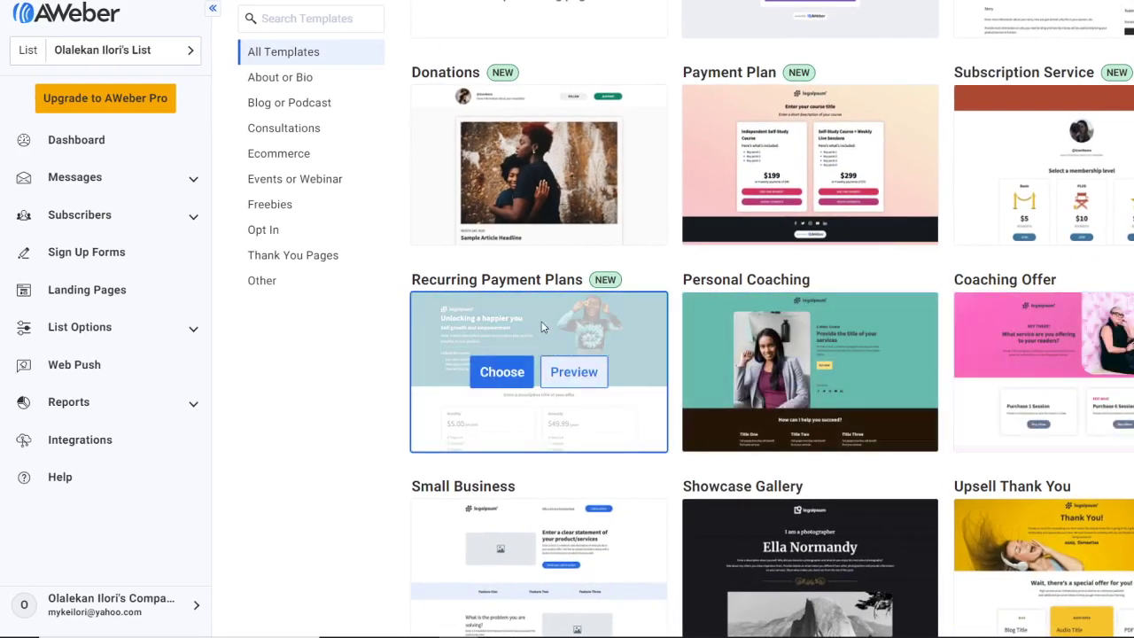
scroll(661, 488, "down", 3)
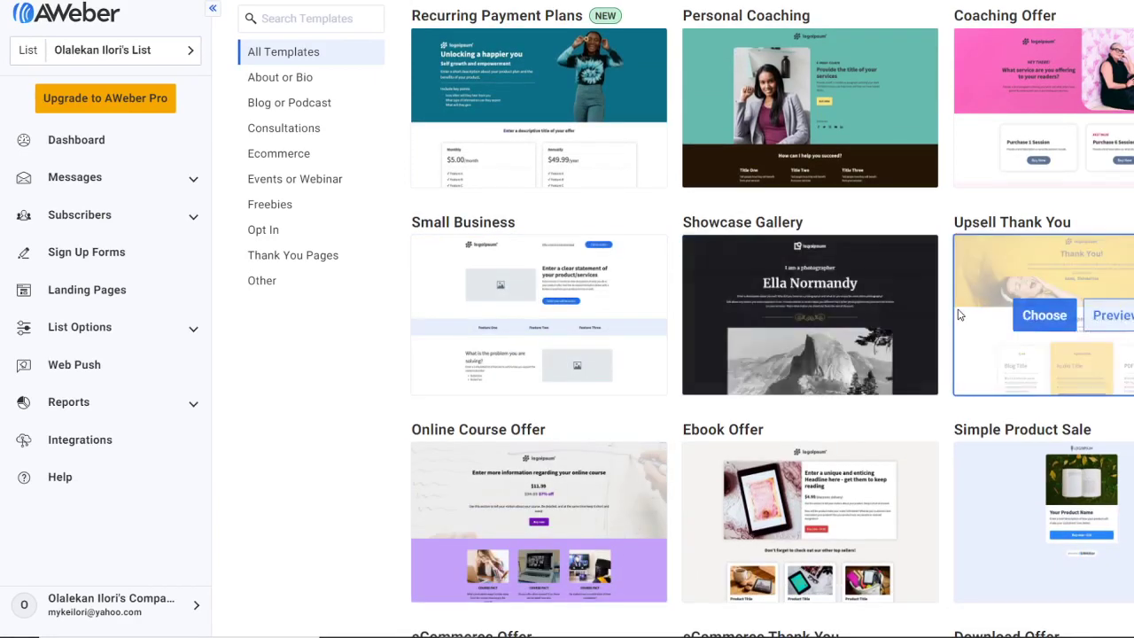
scroll(683, 476, "down", 2)
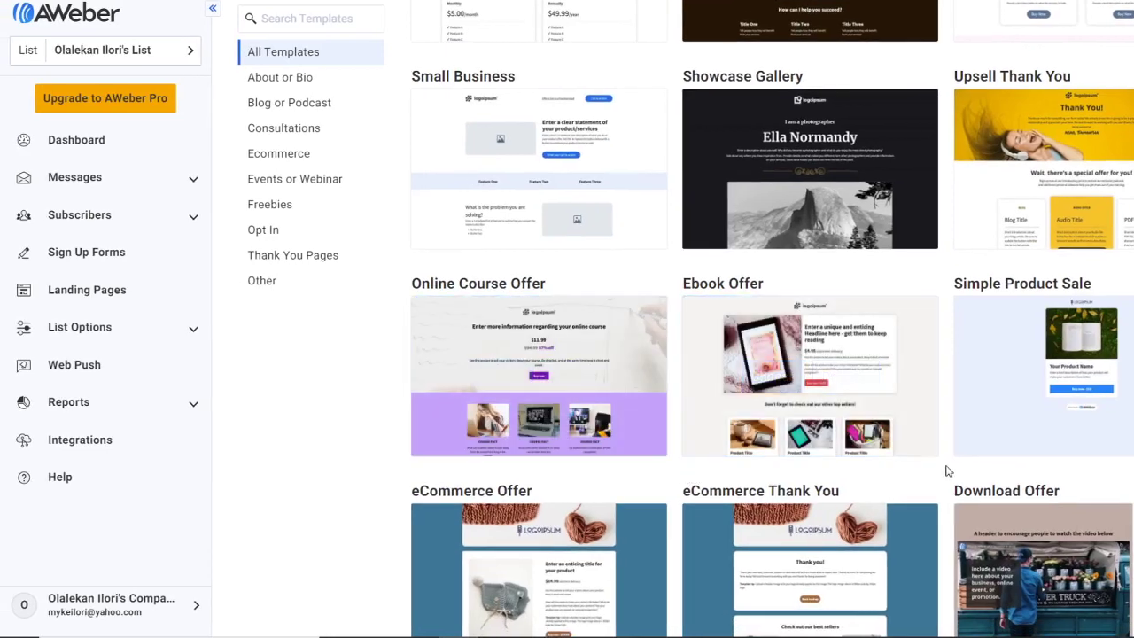
mouse_move(922, 439)
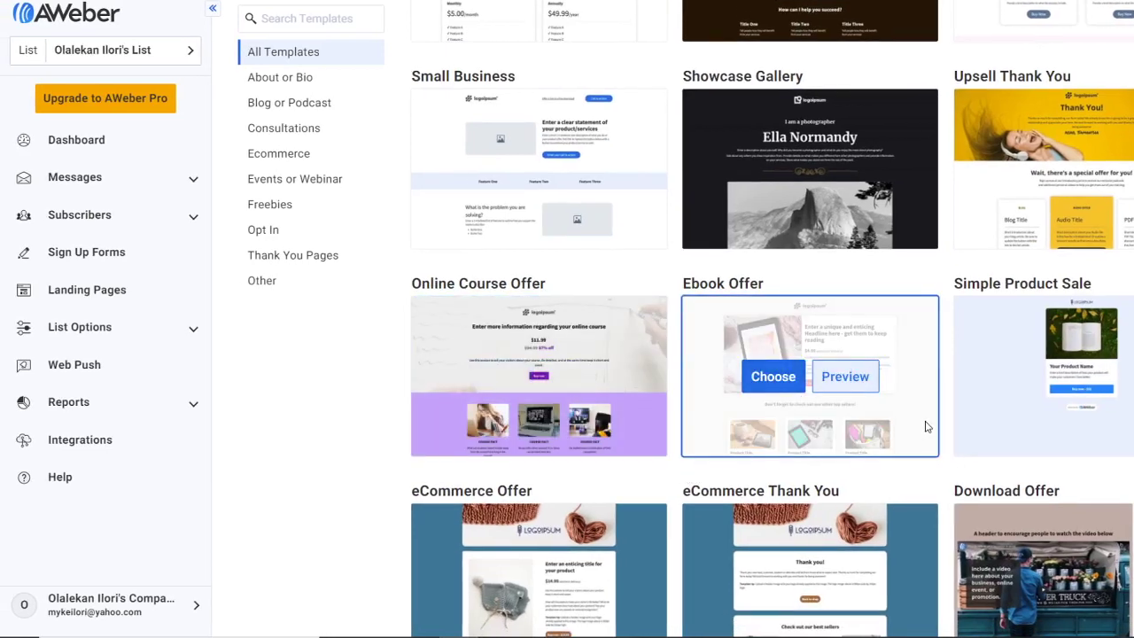
scroll(926, 427, "down", 2)
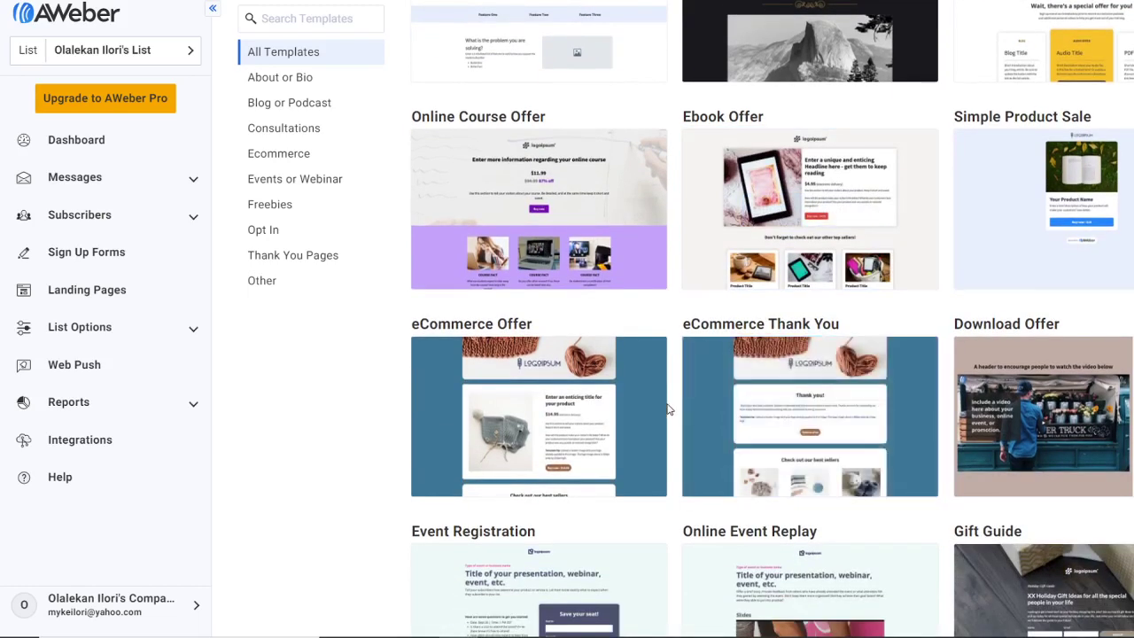
scroll(671, 401, "down", 2)
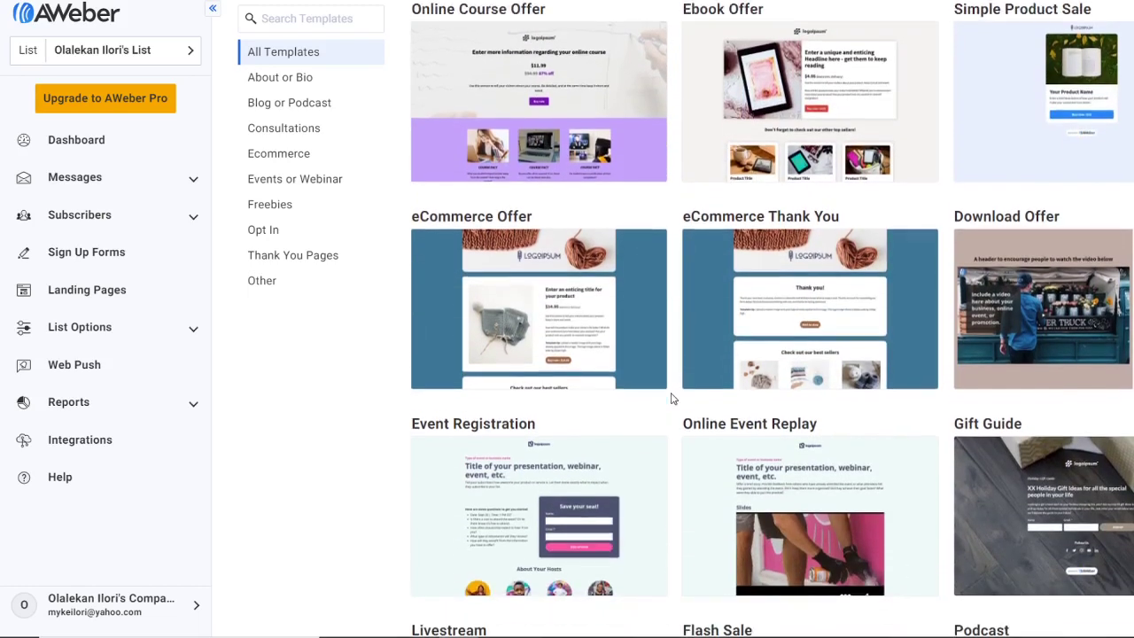
scroll(674, 399, "down", 1)
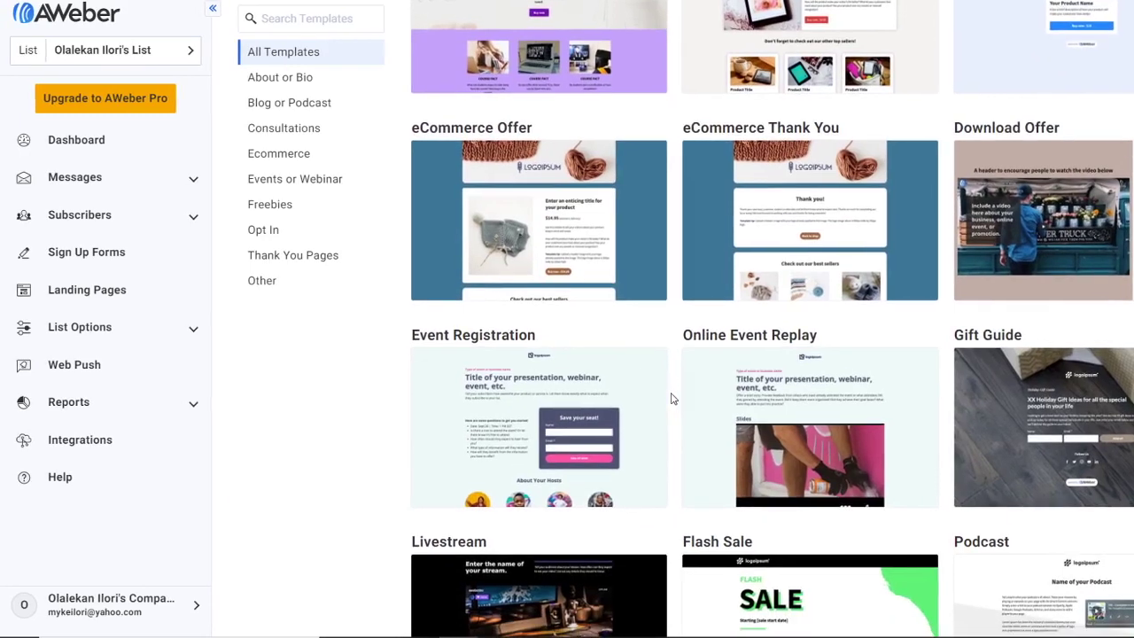
mouse_move(577, 412)
scroll(675, 421, "down", 1)
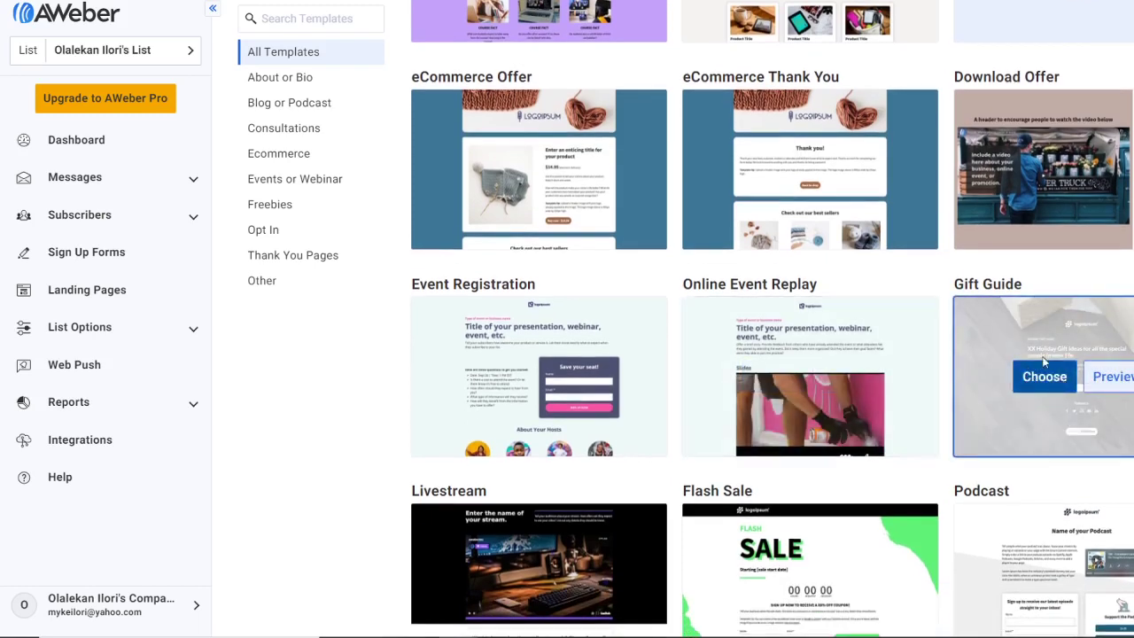
scroll(675, 495, "down", 3)
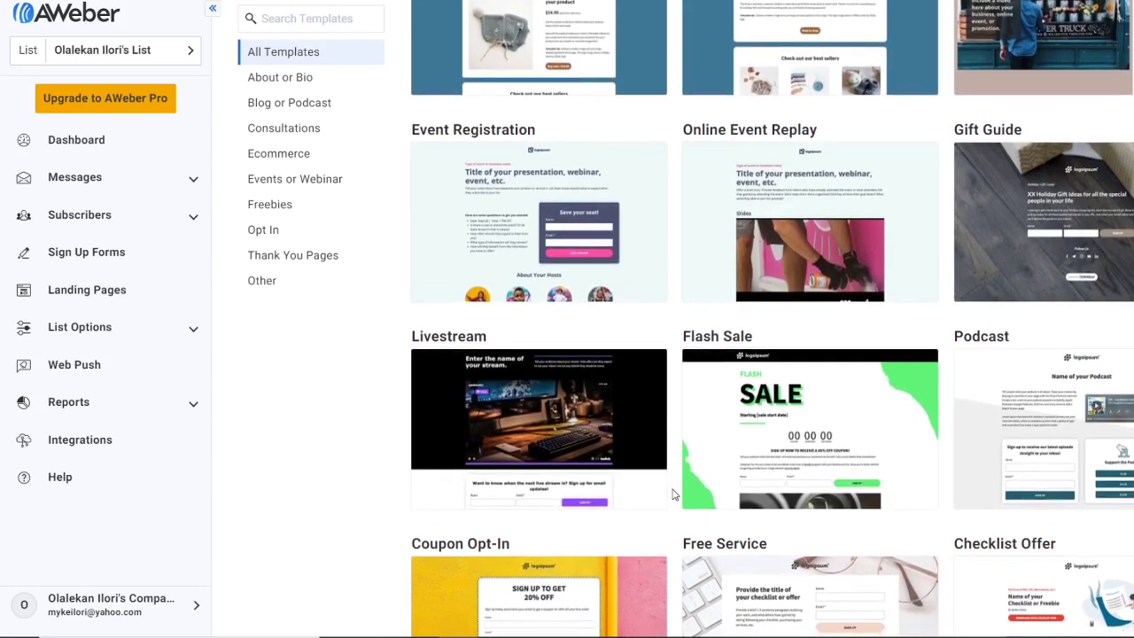
scroll(675, 494, "down", 1)
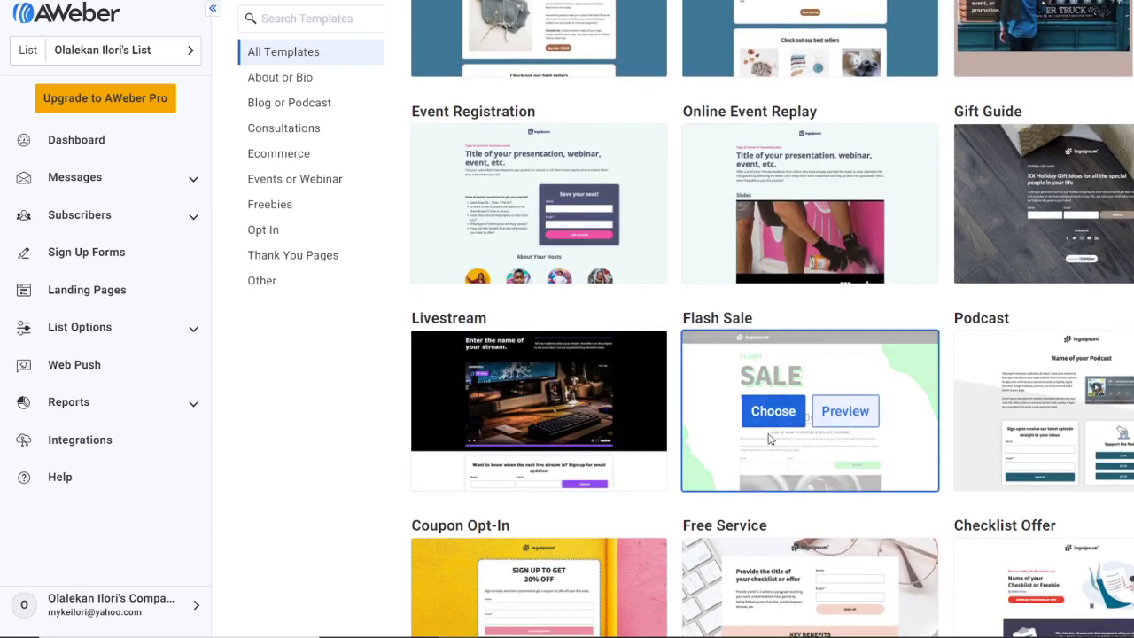
scroll(770, 438, "down", 3)
scroll(764, 444, "down", 1)
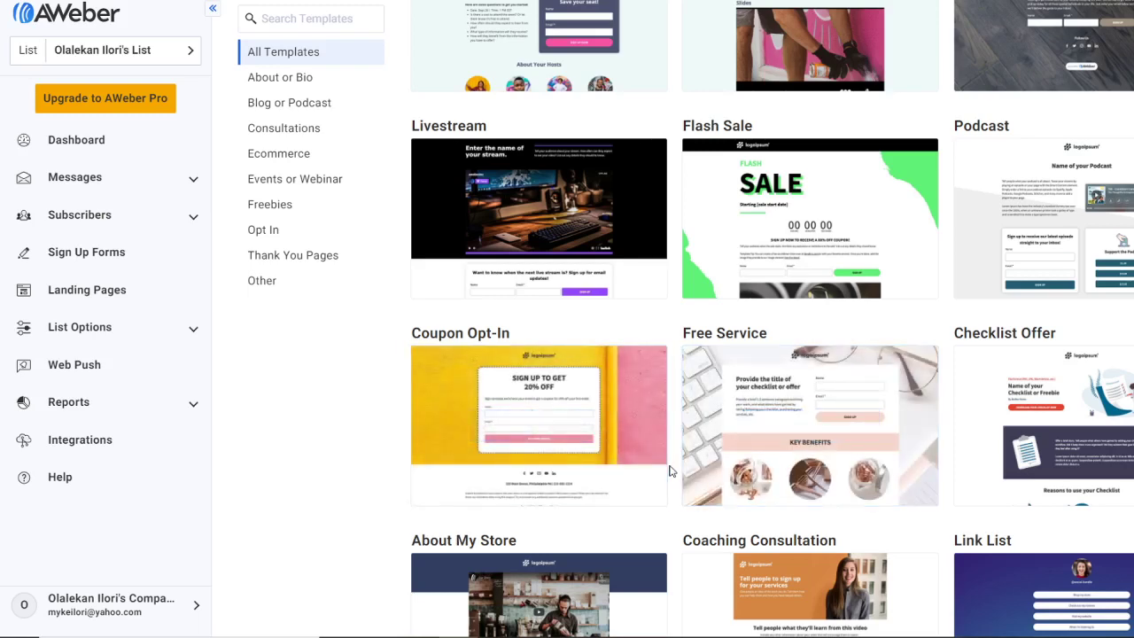
scroll(671, 471, "down", 3)
scroll(671, 471, "down", 1)
scroll(671, 471, "down", 1)
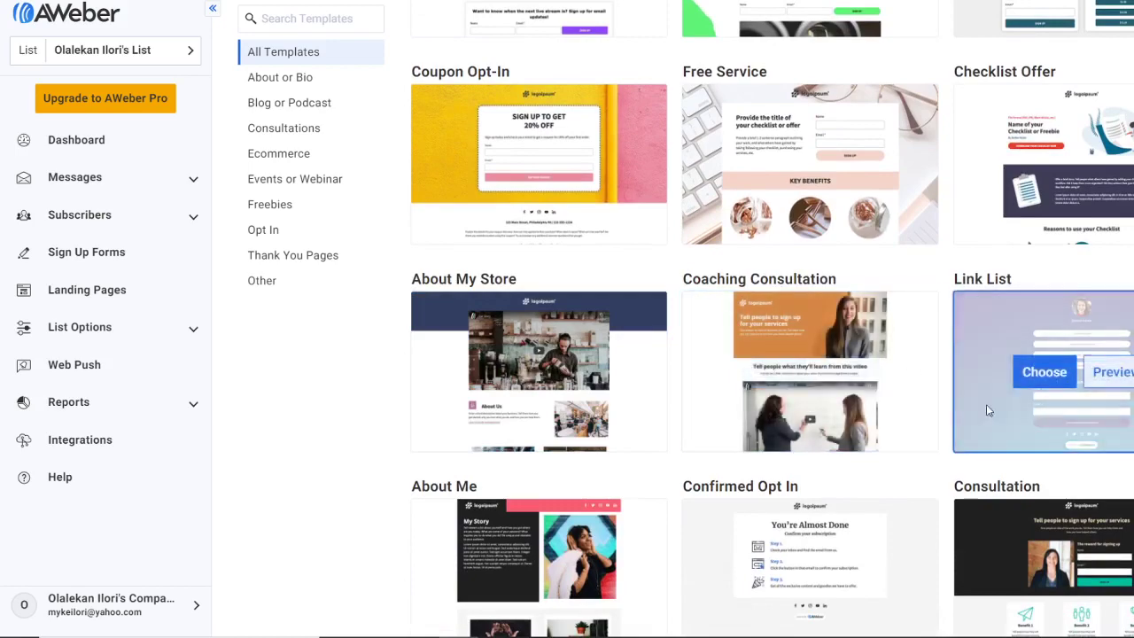
scroll(691, 509, "down", 2)
scroll(695, 510, "down", 2)
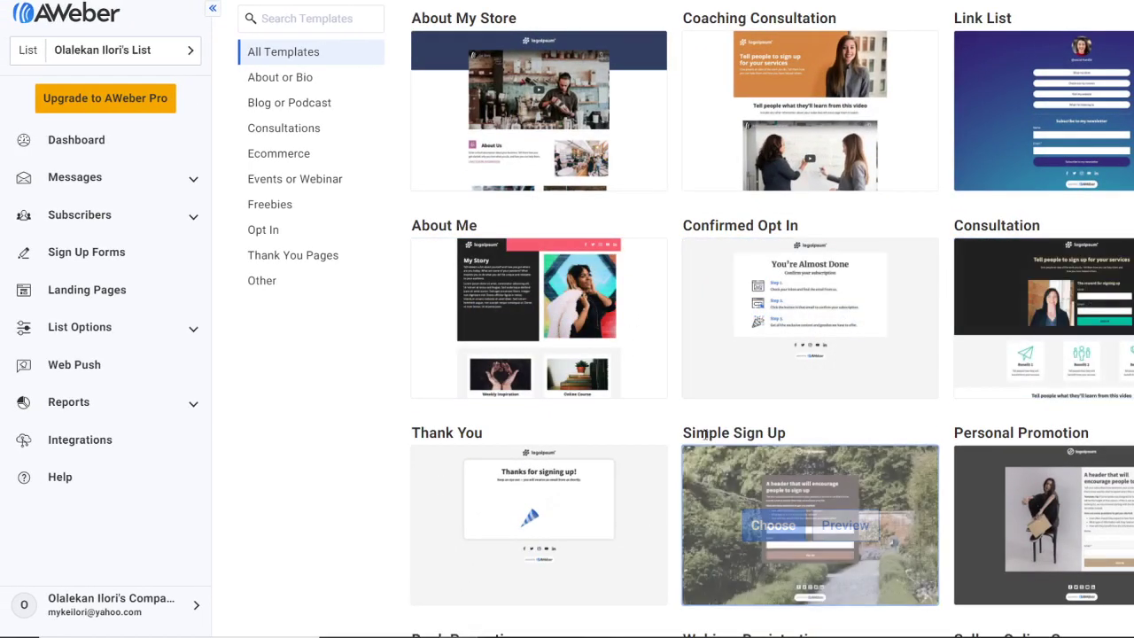
scroll(663, 443, "down", 2)
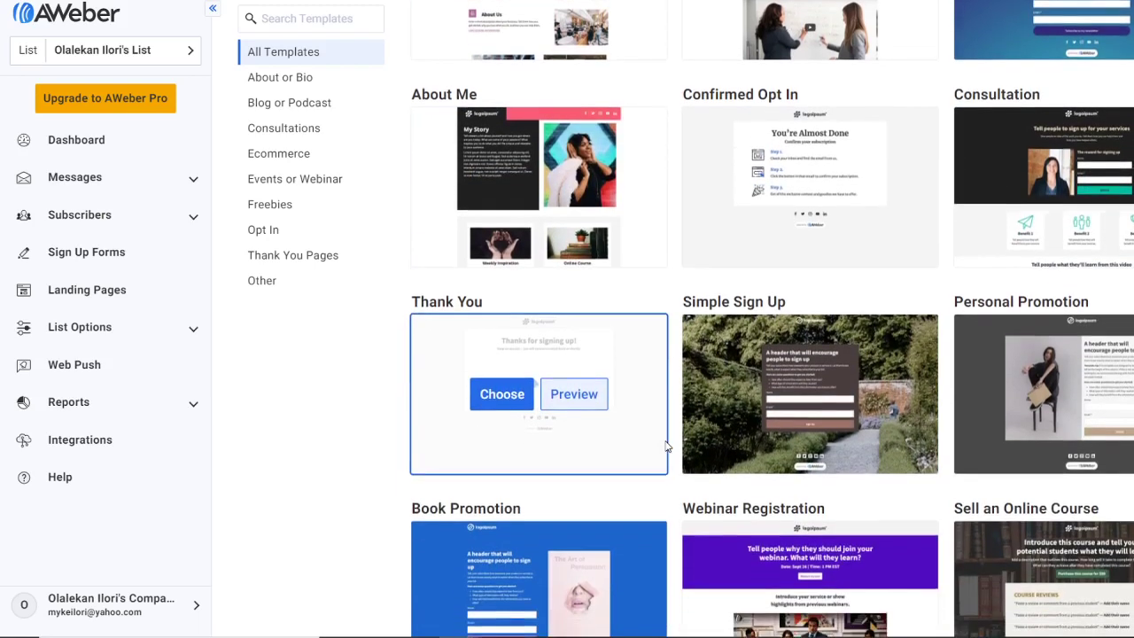
scroll(667, 447, "down", 2)
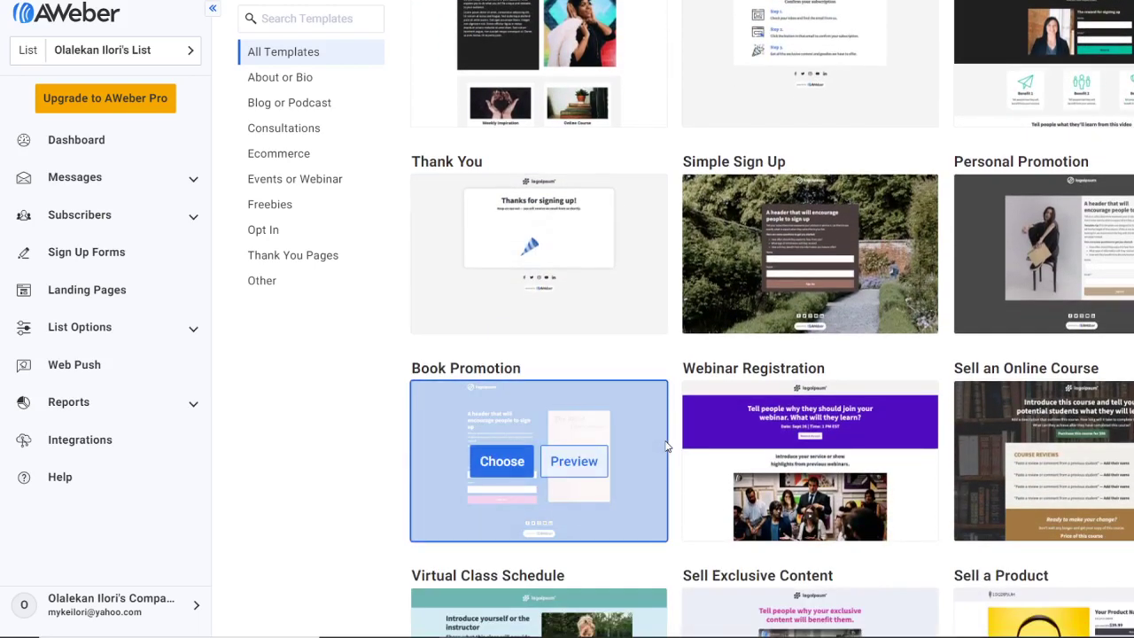
scroll(668, 448, "down", 1)
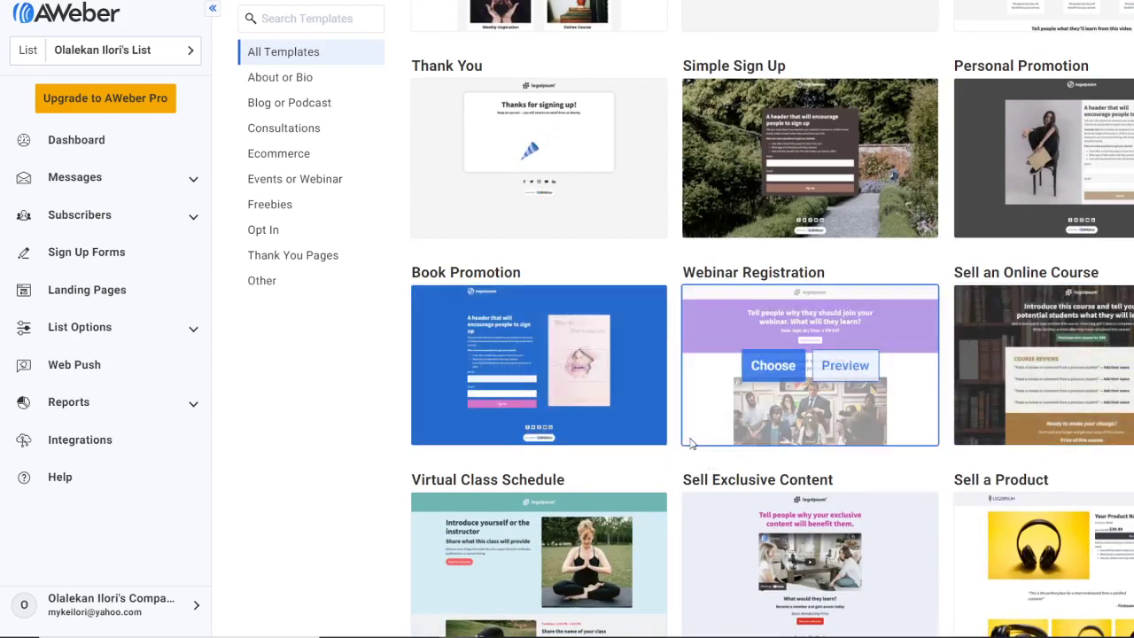
scroll(704, 452, "down", 3)
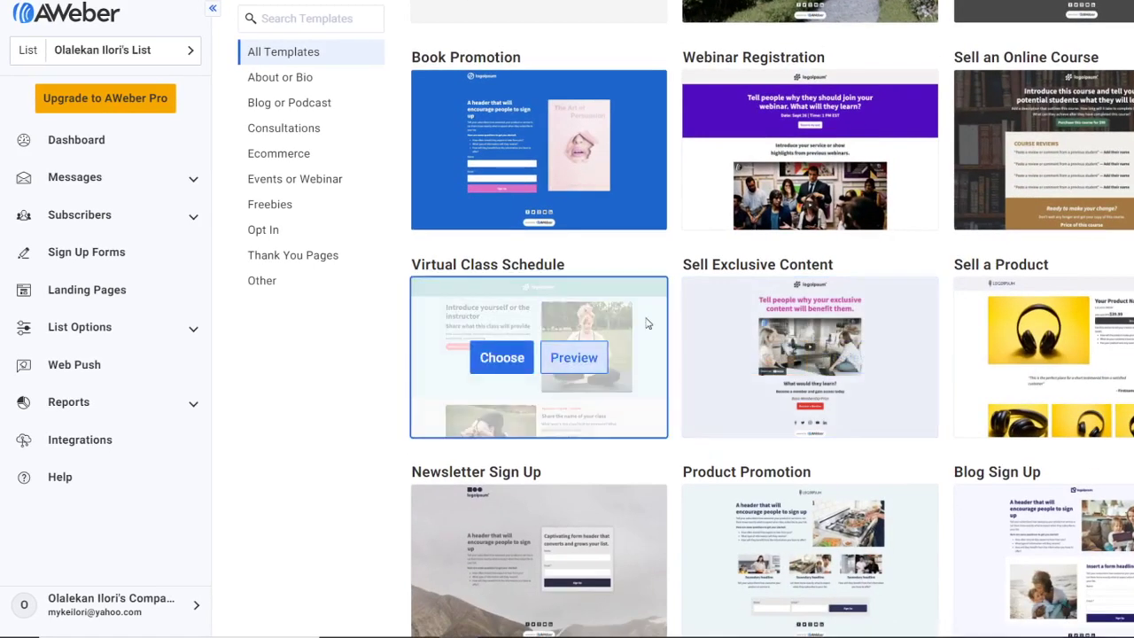
scroll(777, 328, "down", 2)
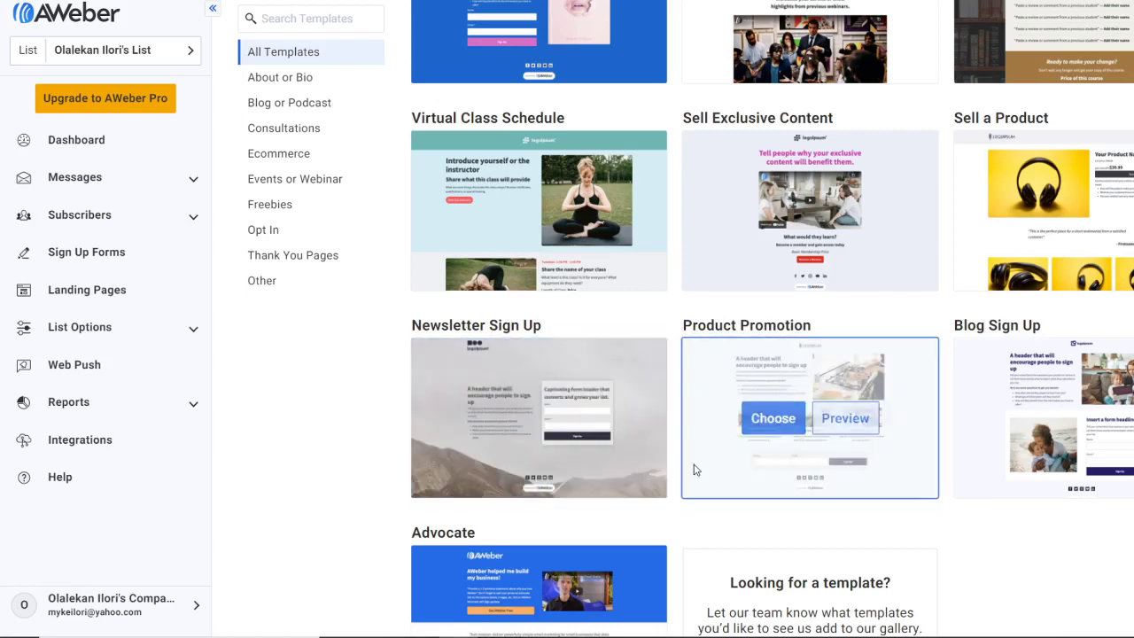
scroll(673, 474, "down", 2)
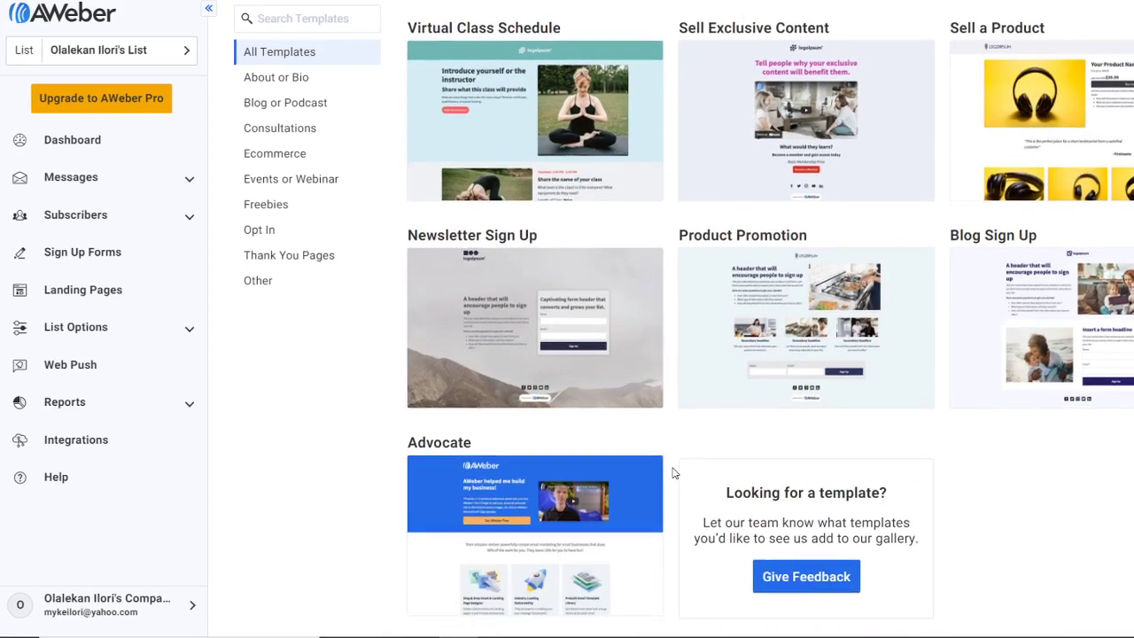
scroll(673, 474, "down", 1)
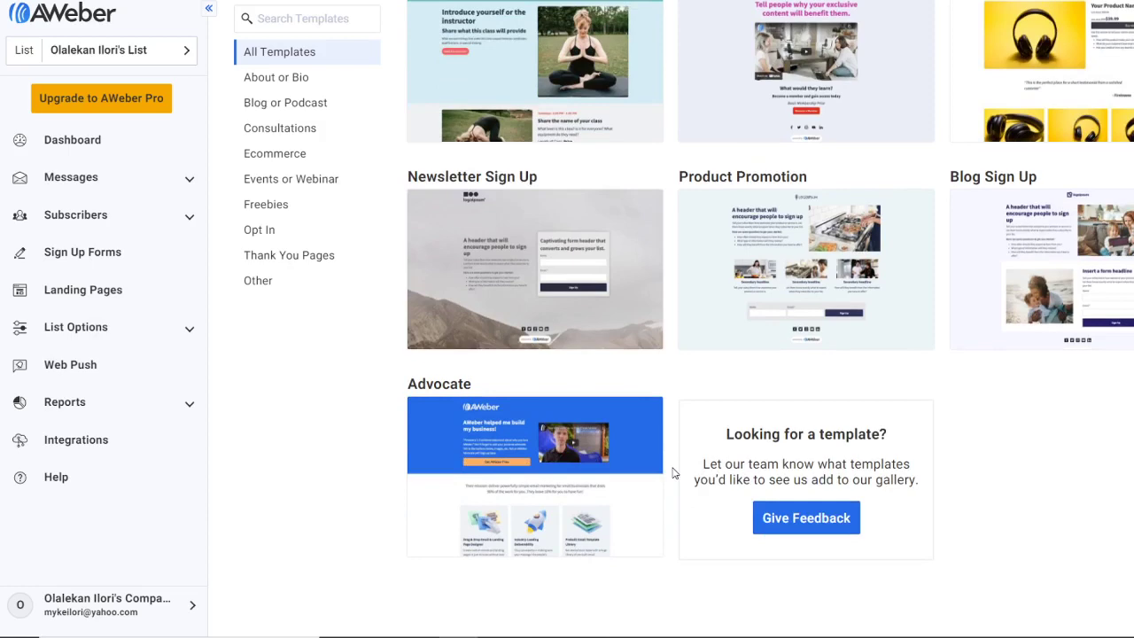
scroll(674, 474, "up", 1)
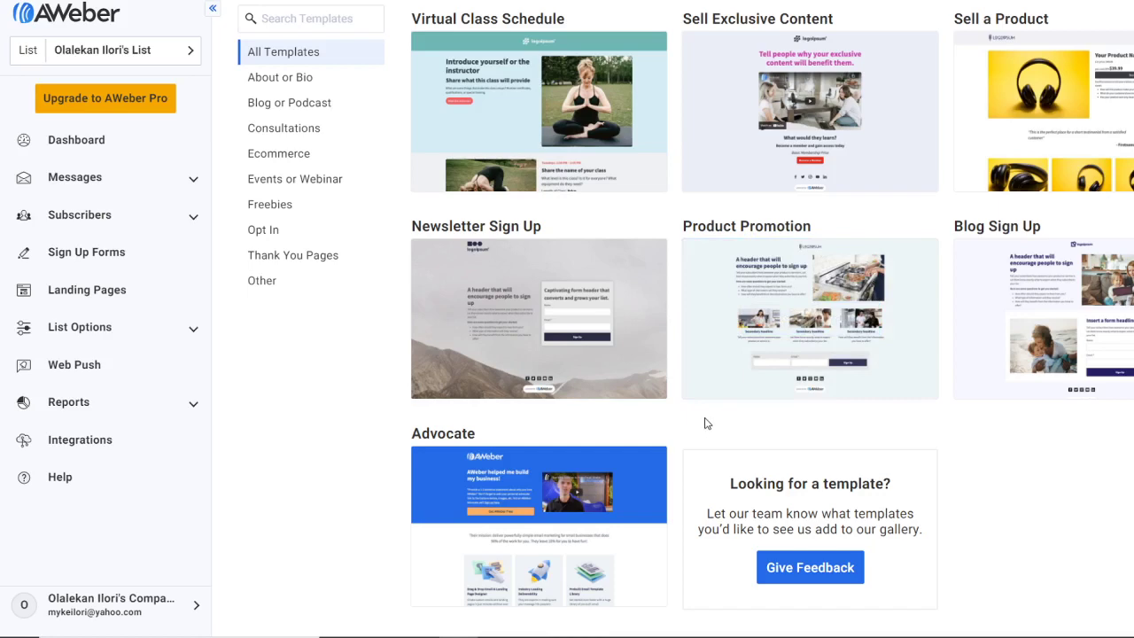
Look back through the landing page template gallery, from the Advocate template up to Build From Scratch.
scroll(688, 398, "up", 3)
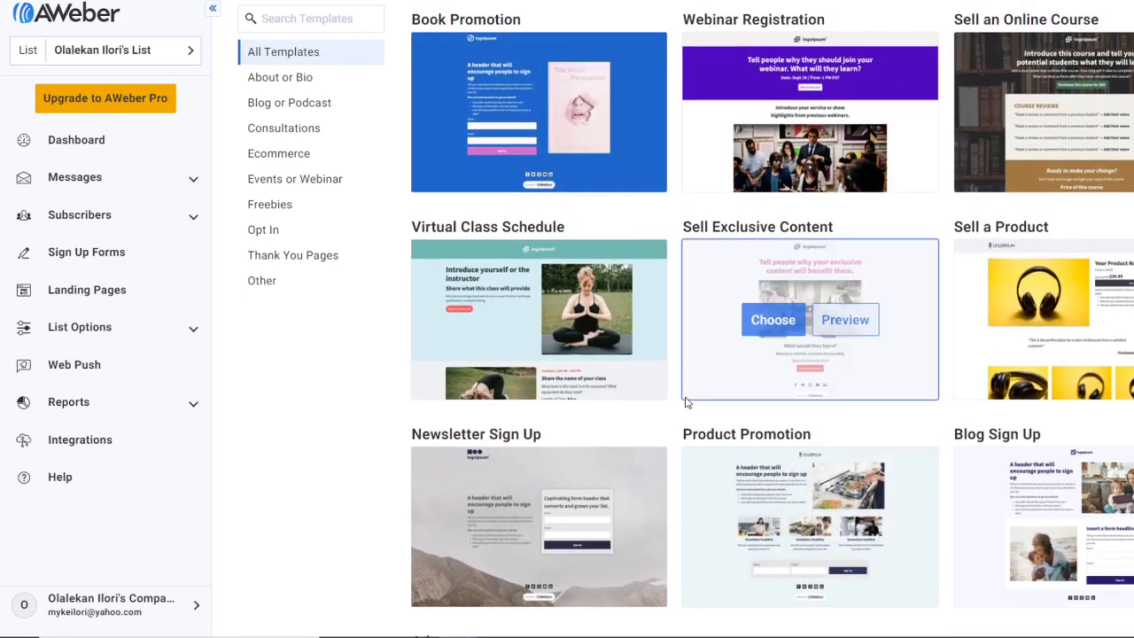
scroll(686, 404, "up", 1)
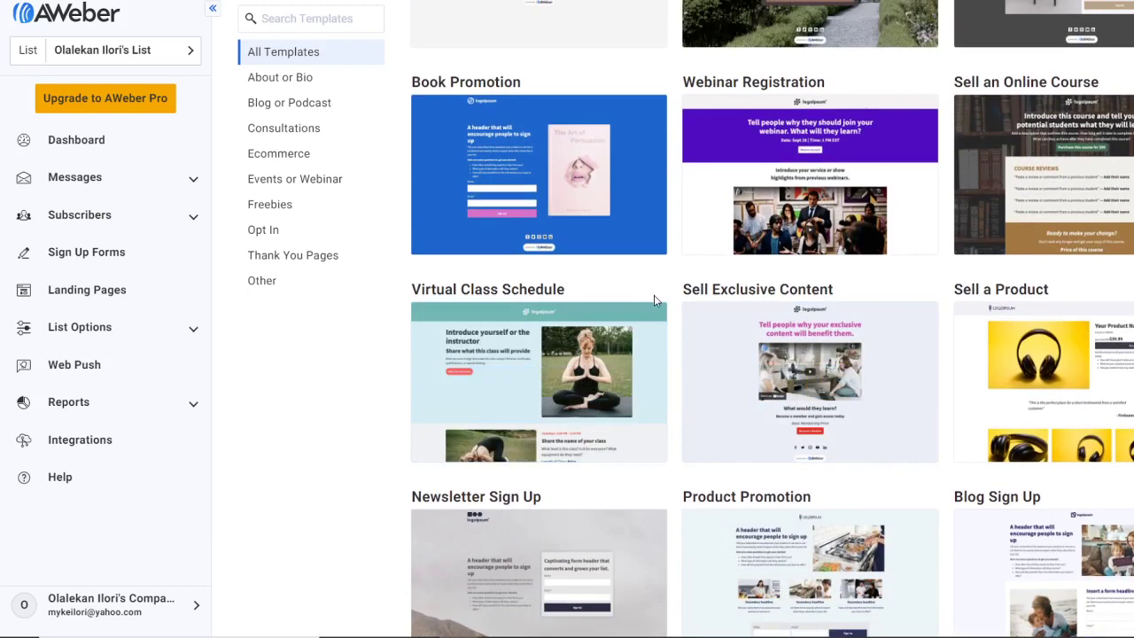
scroll(654, 295, "up", 2)
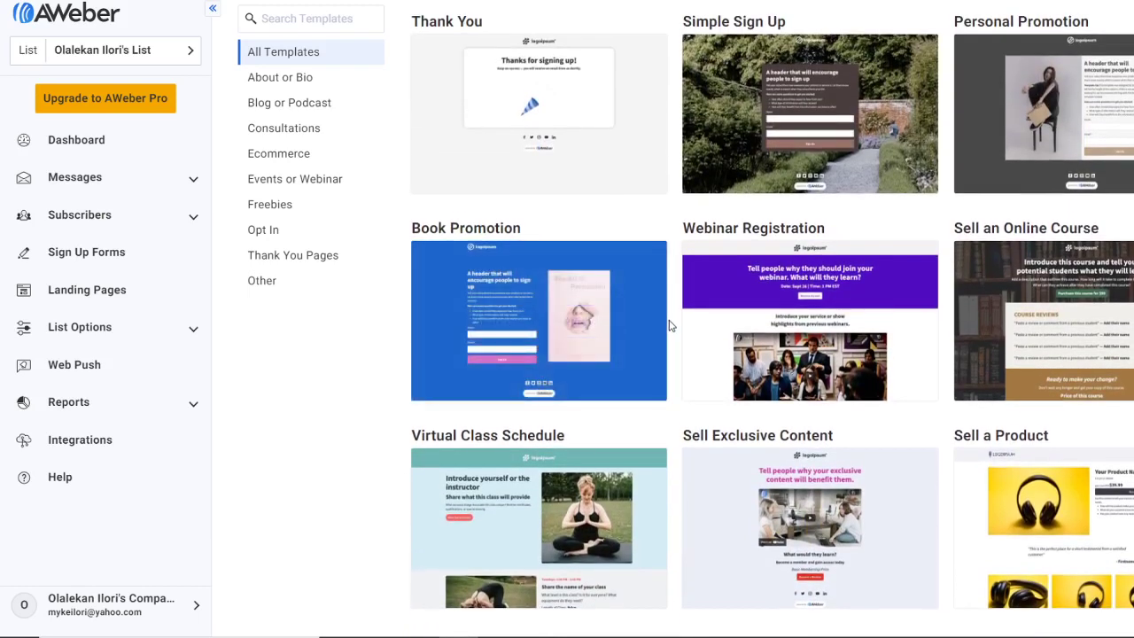
scroll(669, 325, "up", 1)
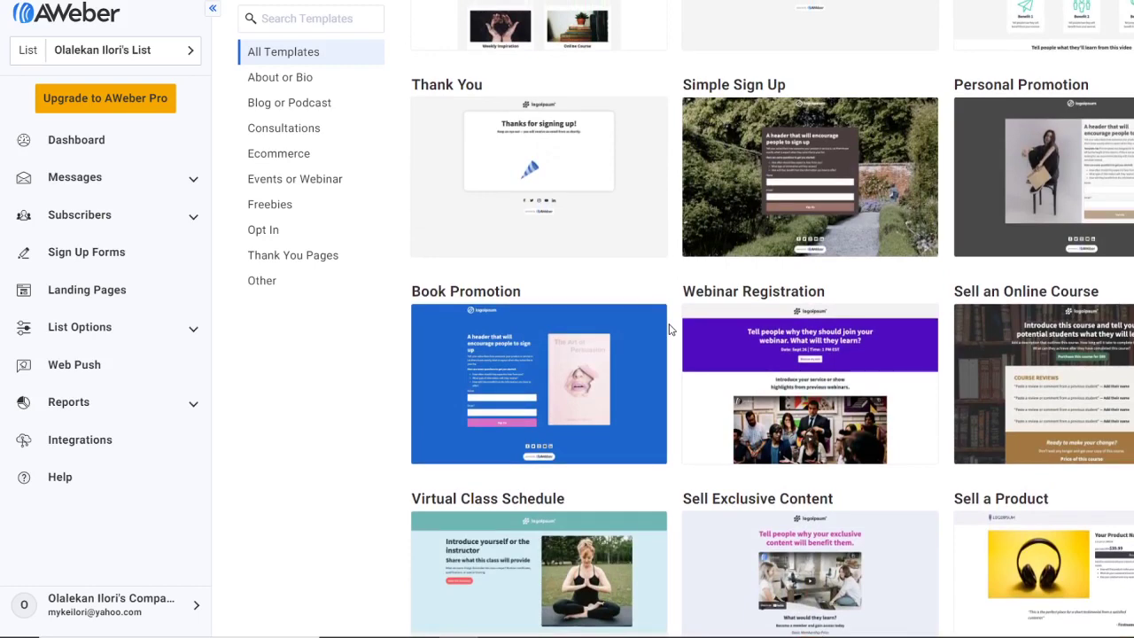
scroll(669, 330, "up", 1)
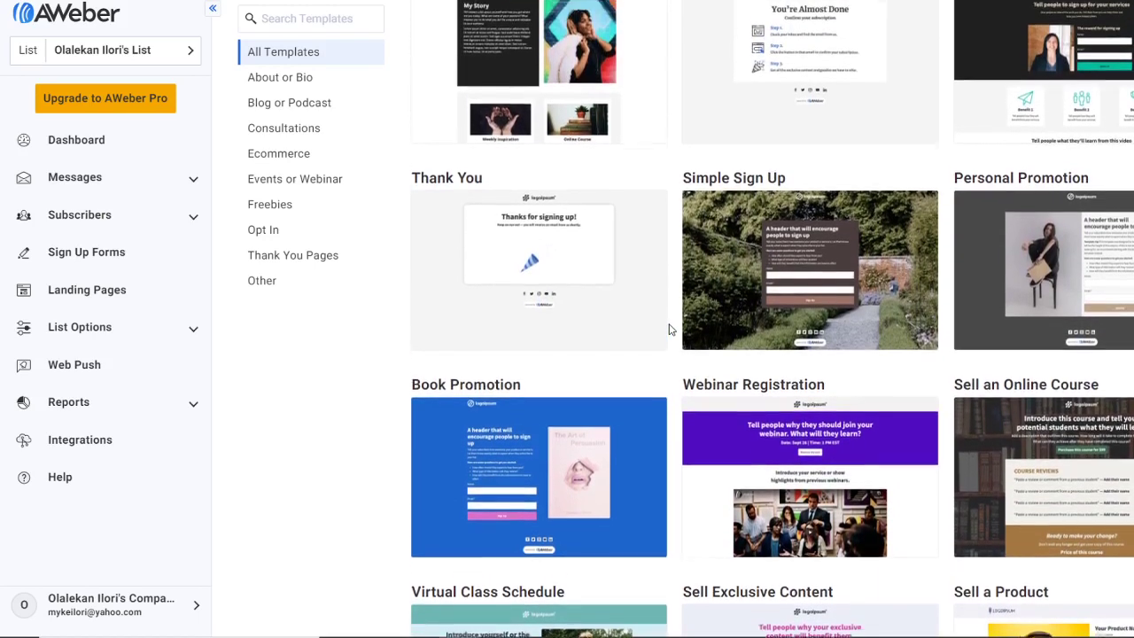
scroll(671, 329, "up", 1)
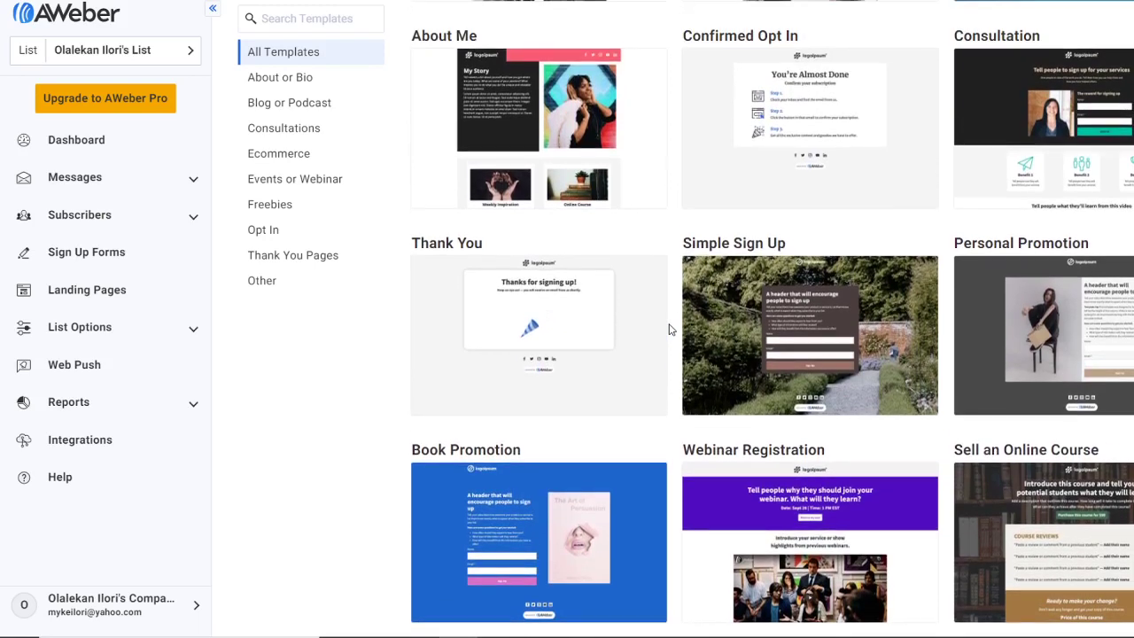
scroll(671, 330, "up", 1)
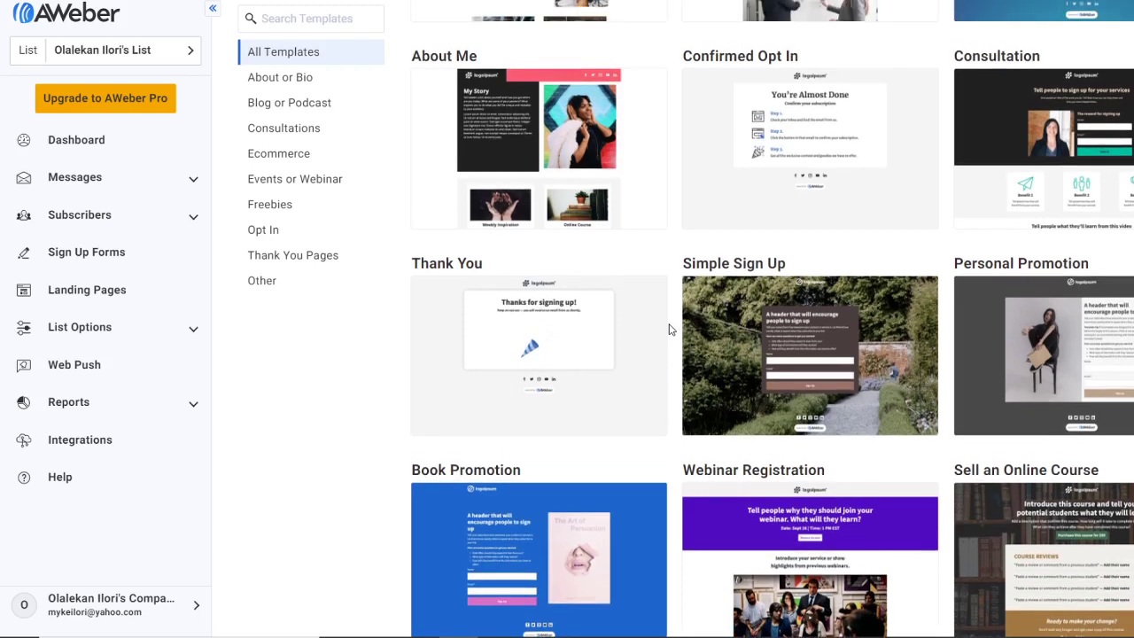
scroll(670, 330, "up", 1)
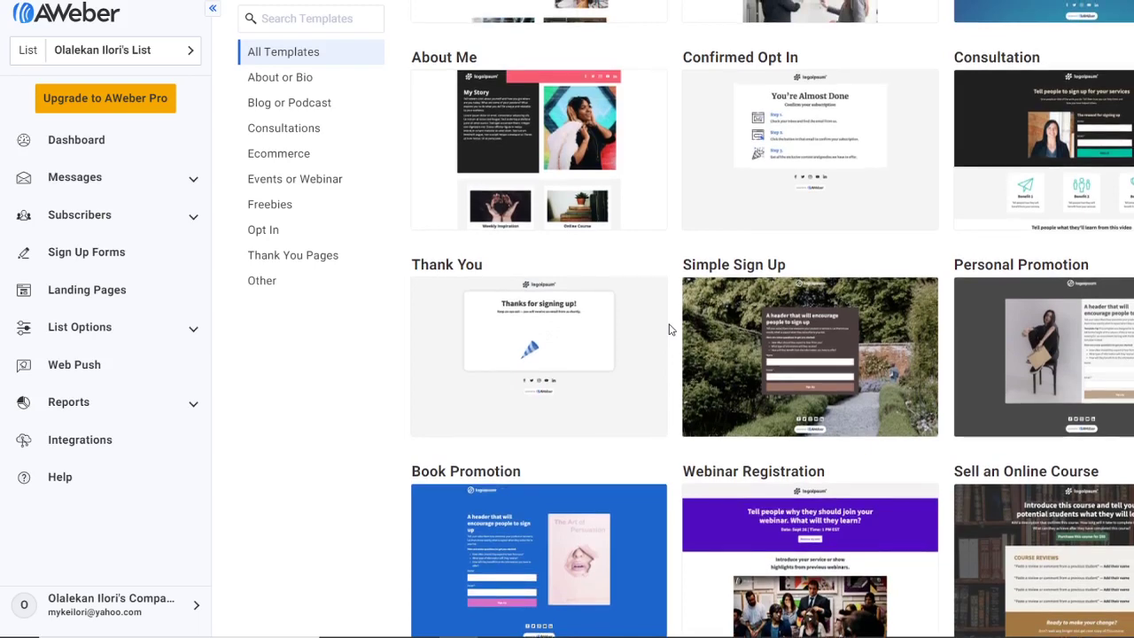
scroll(671, 330, "up", 1)
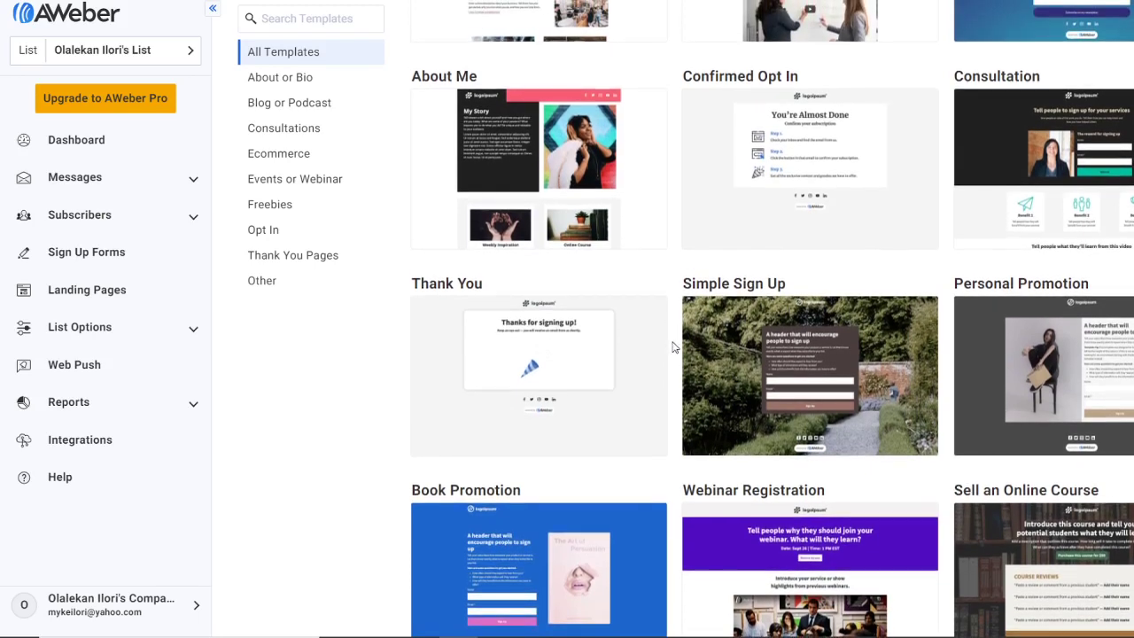
scroll(673, 363, "down", 1)
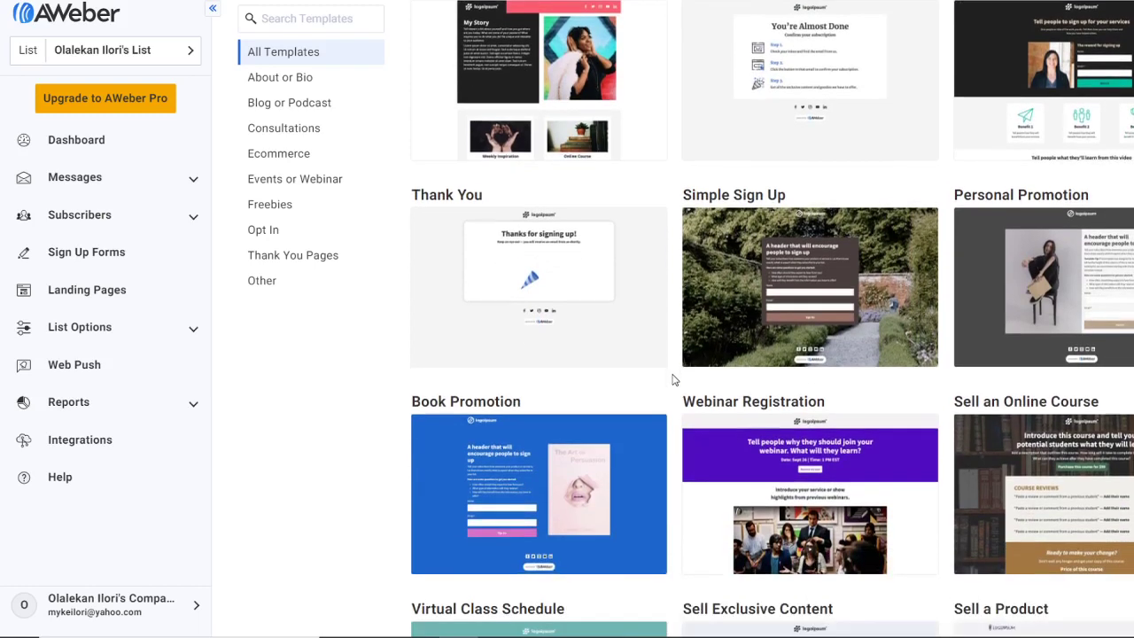
scroll(671, 380, "up", 1)
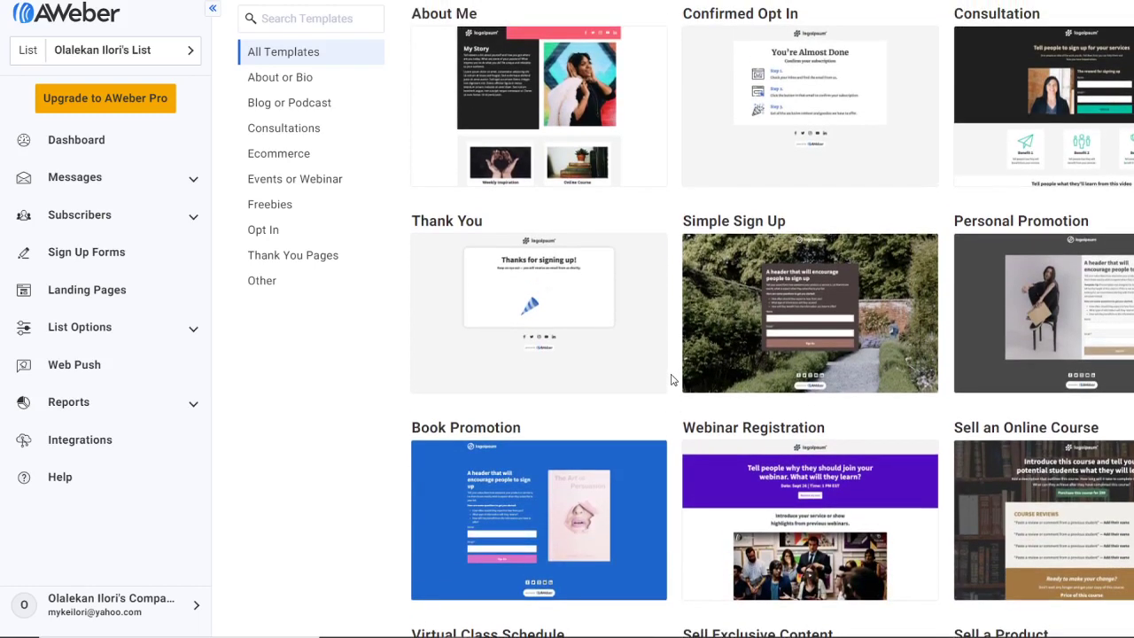
scroll(671, 379, "up", 2)
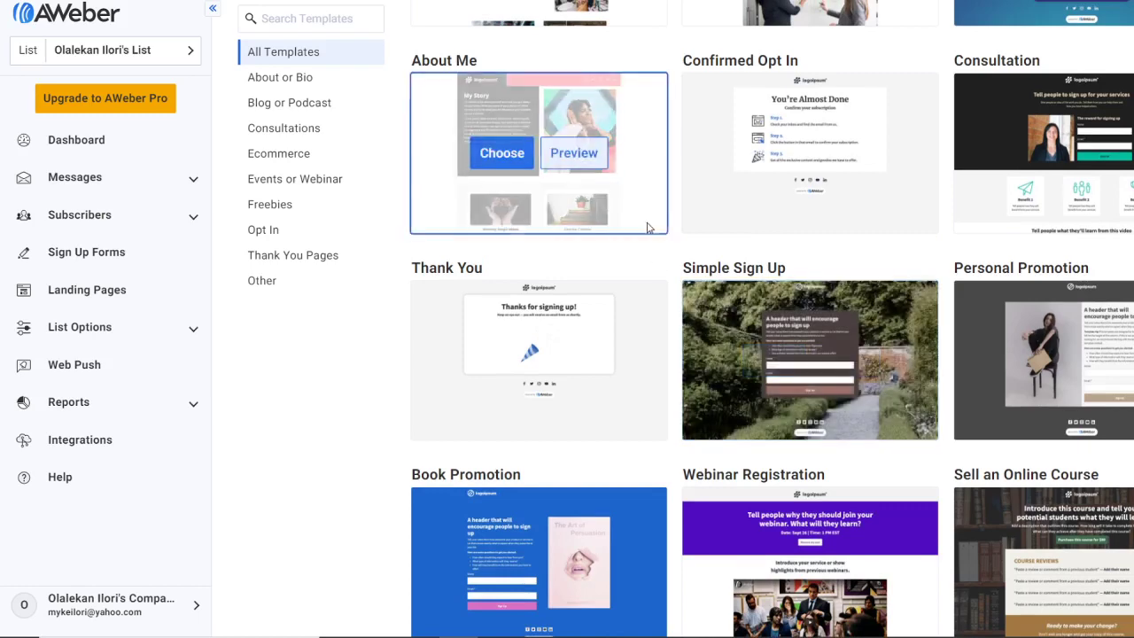
scroll(674, 268, "up", 4)
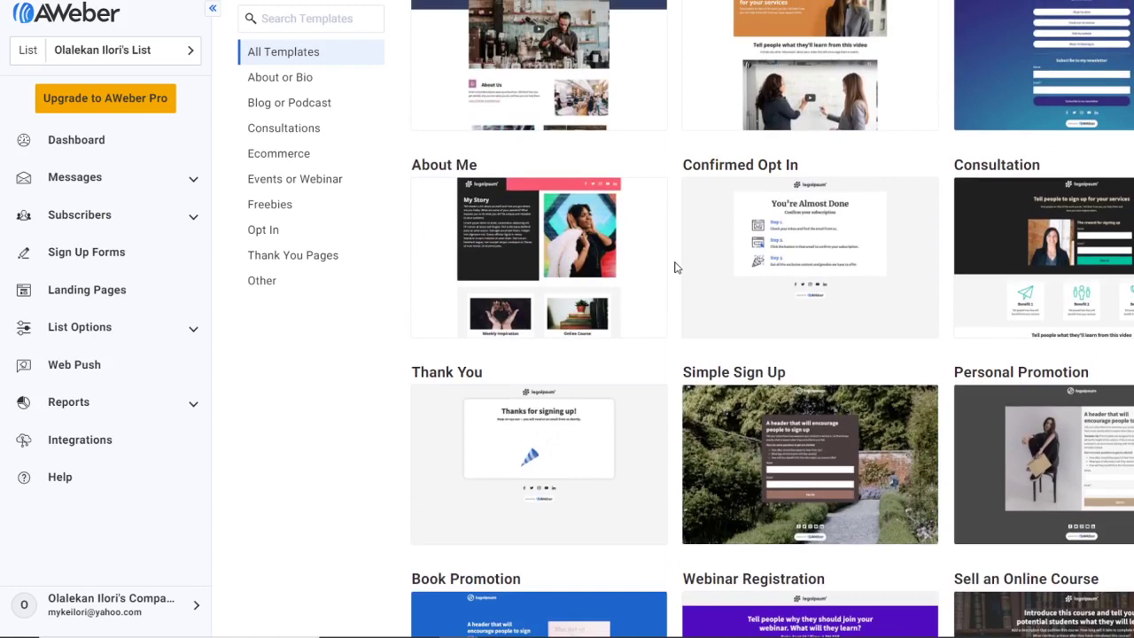
scroll(674, 268, "up", 5)
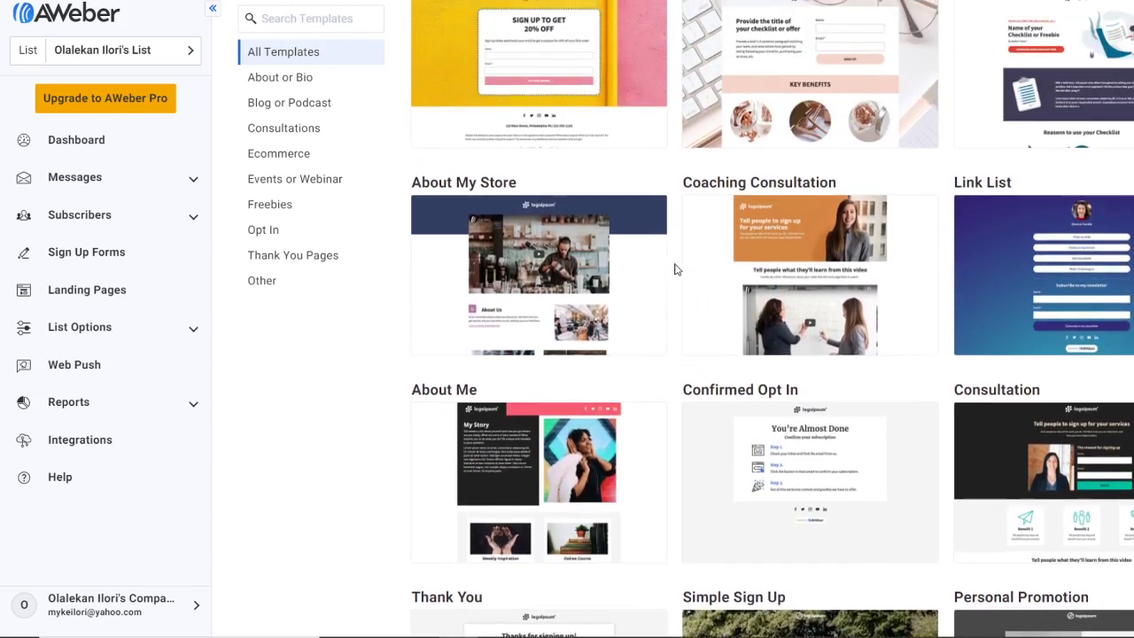
scroll(674, 267, "up", 5)
scroll(675, 268, "up", 2)
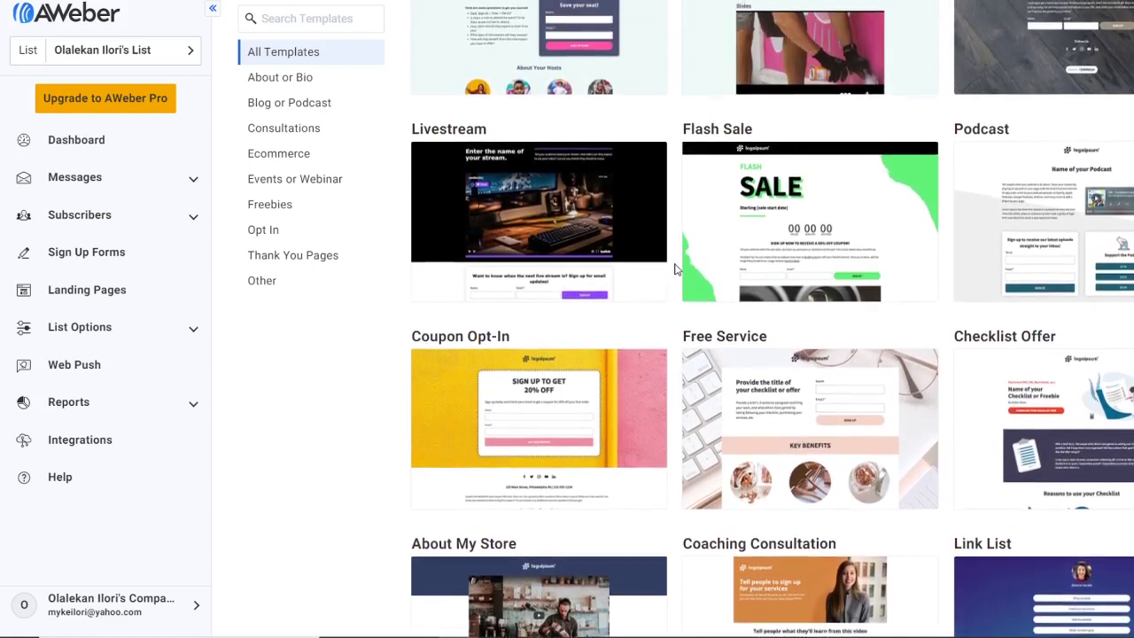
scroll(675, 268, "up", 3)
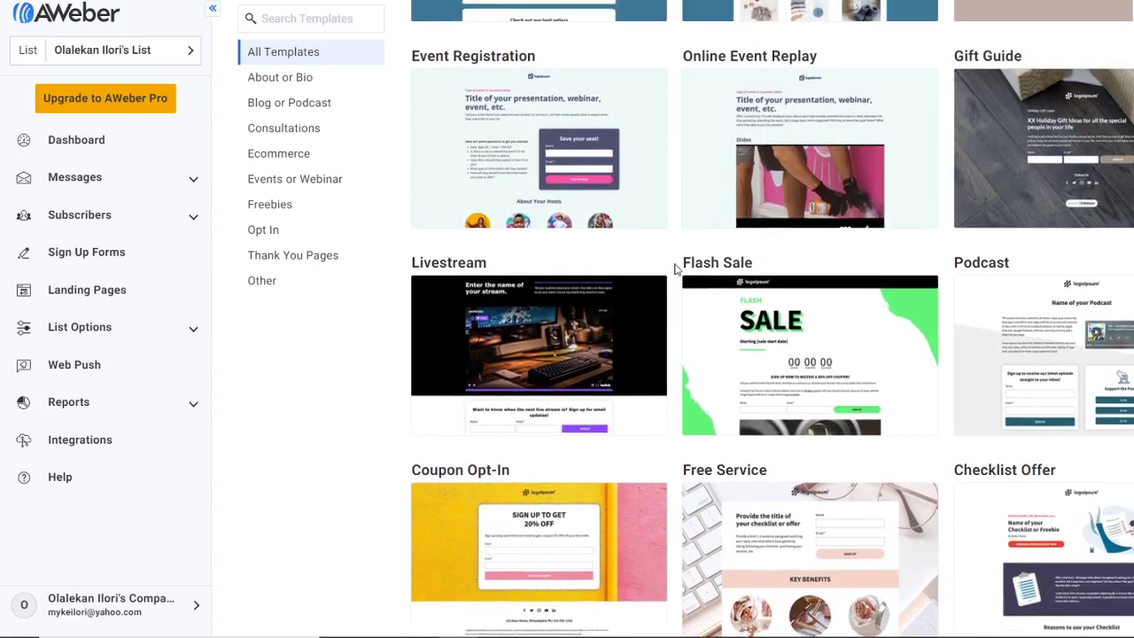
scroll(675, 267, "up", 4)
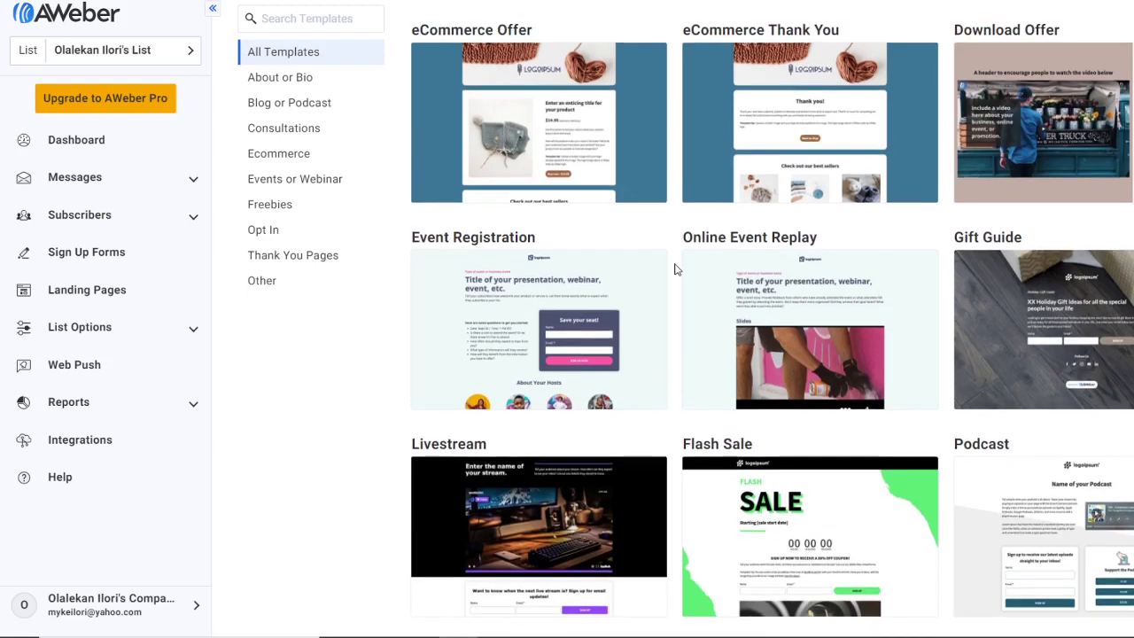
scroll(675, 268, "up", 1)
scroll(675, 268, "up", 1)
scroll(674, 268, "up", 1)
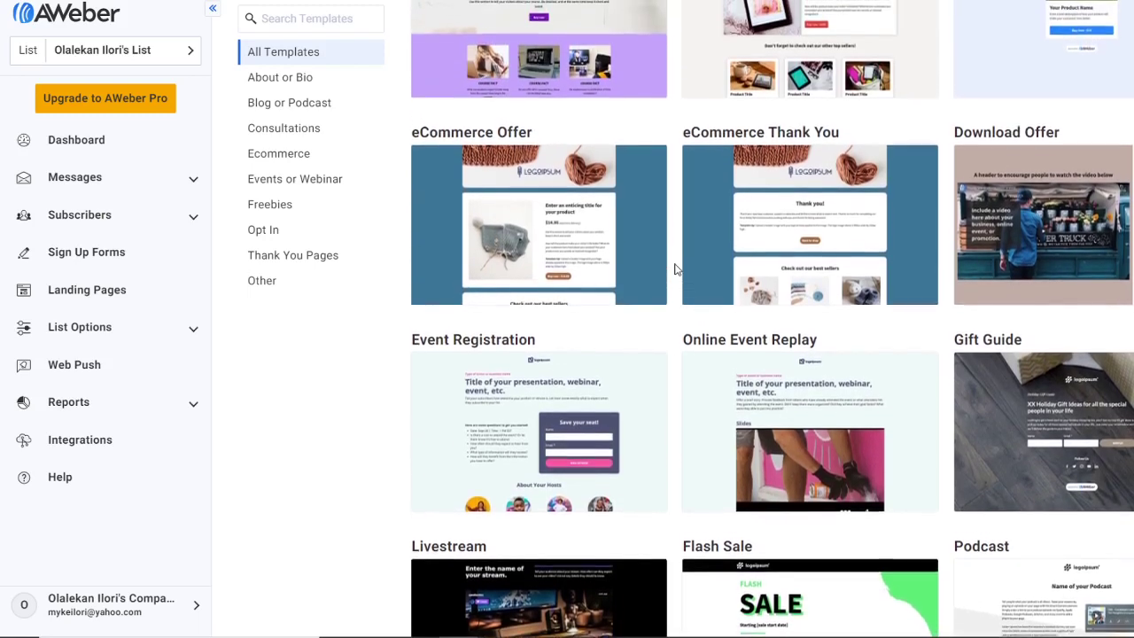
scroll(674, 267, "up", 1)
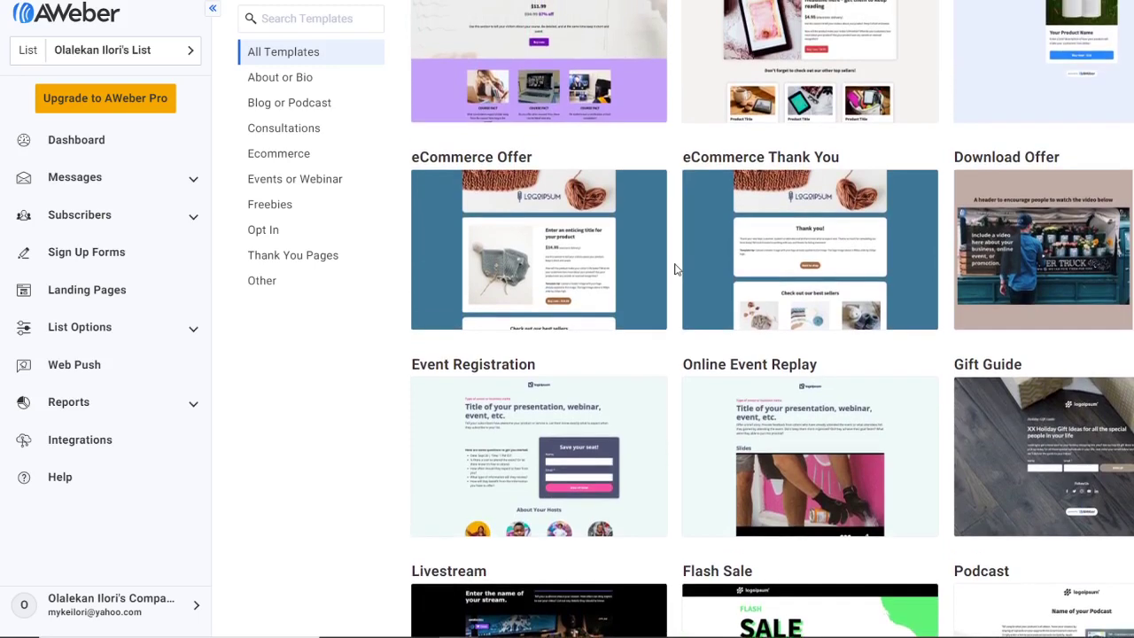
scroll(675, 268, "up", 2)
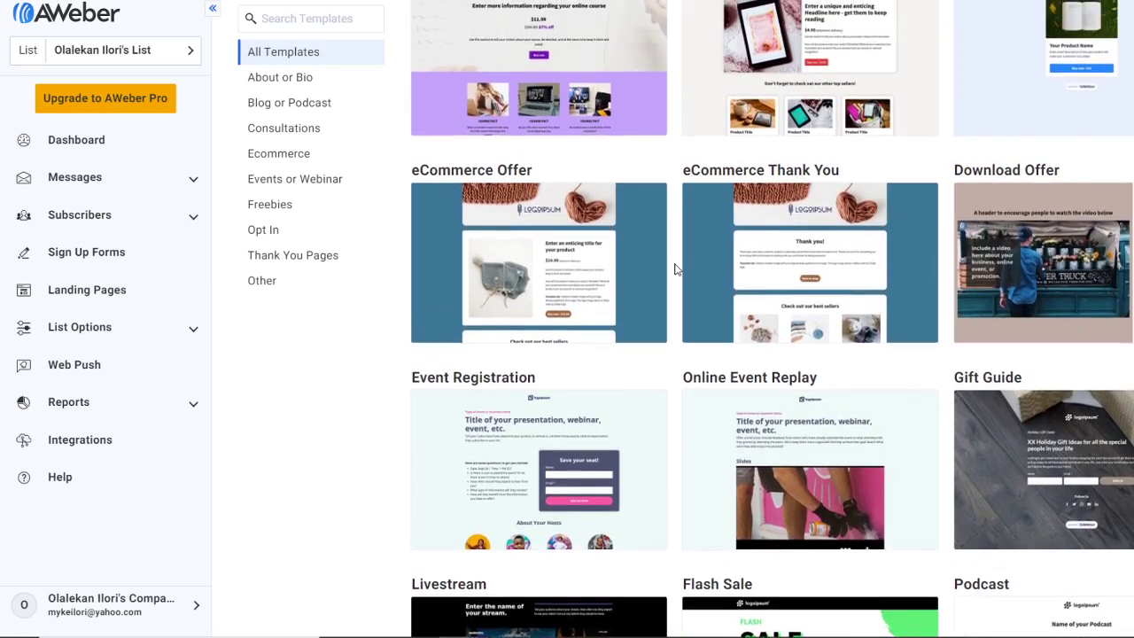
scroll(674, 268, "up", 5)
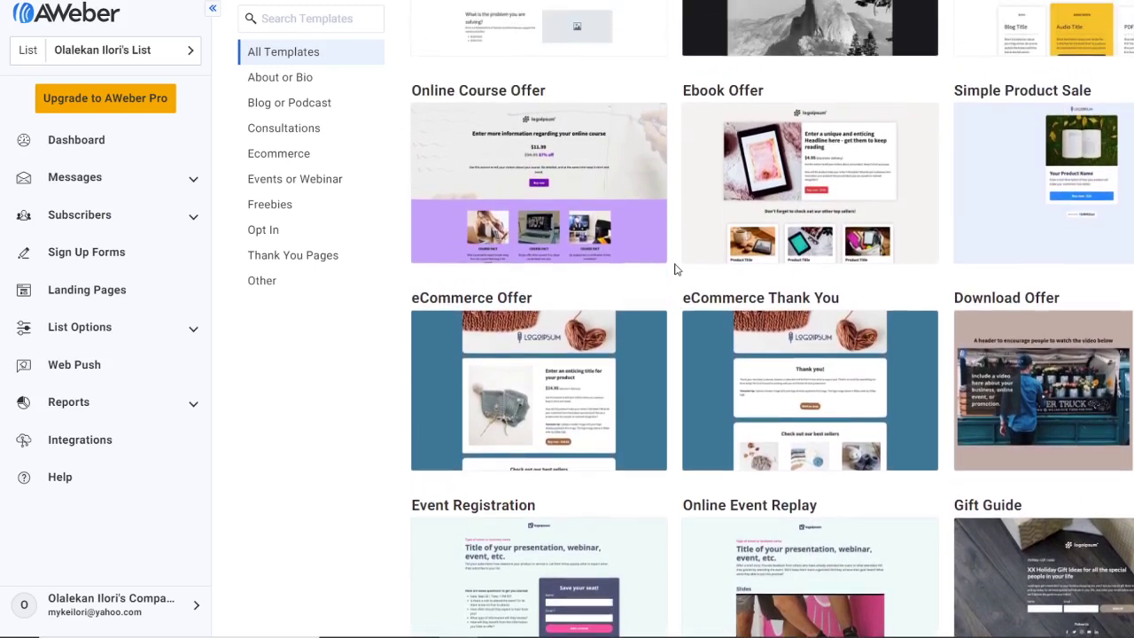
scroll(674, 267, "up", 4)
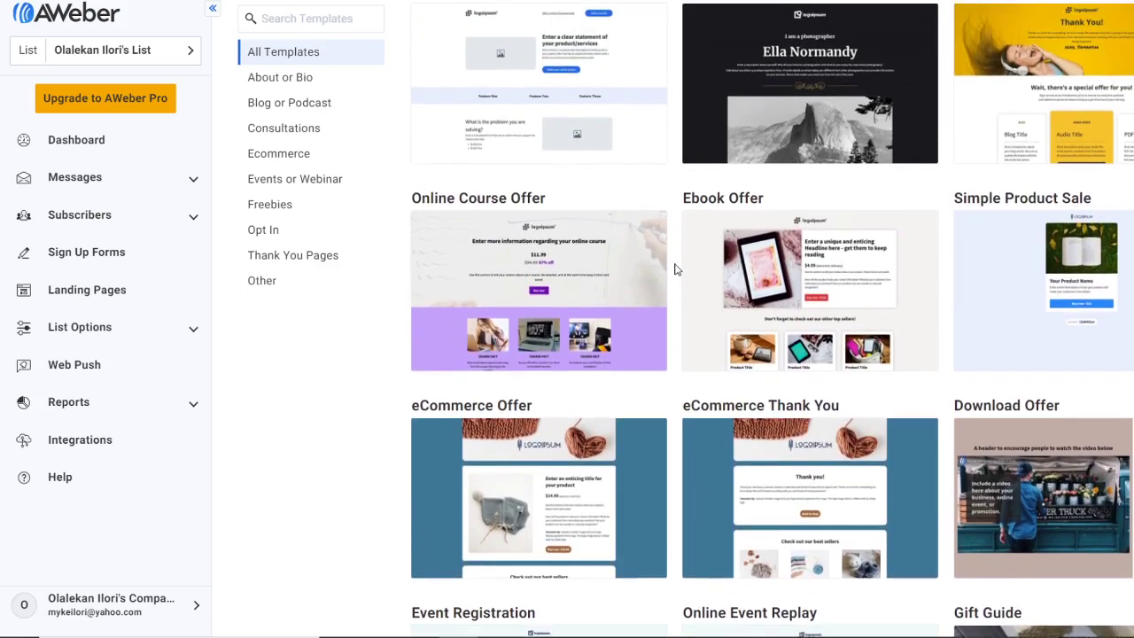
scroll(675, 267, "up", 4)
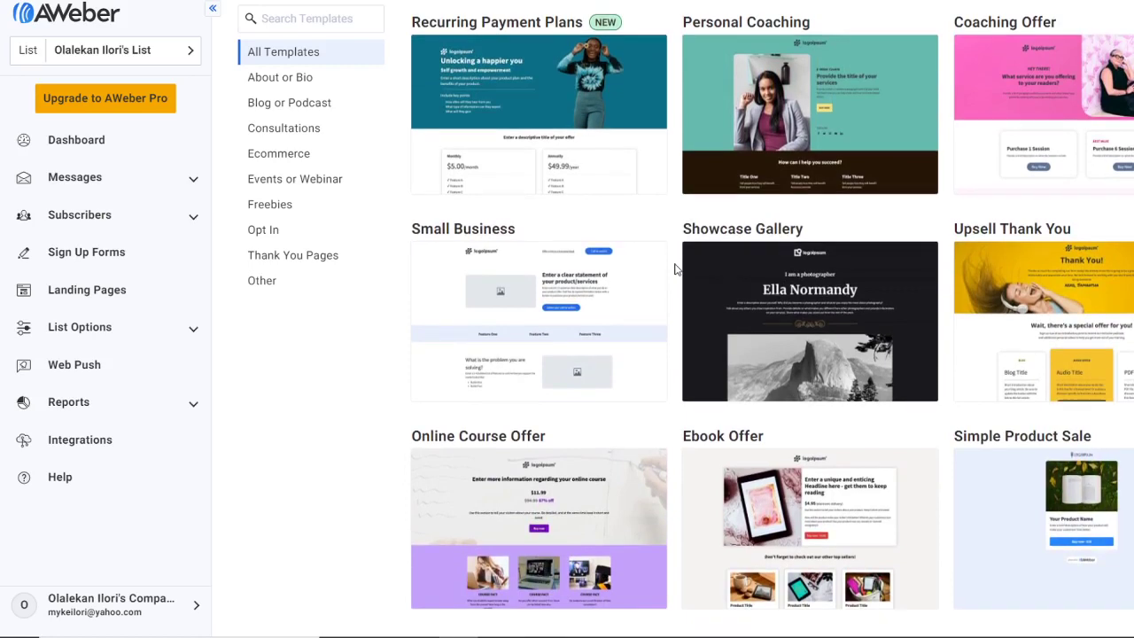
scroll(675, 268, "up", 3)
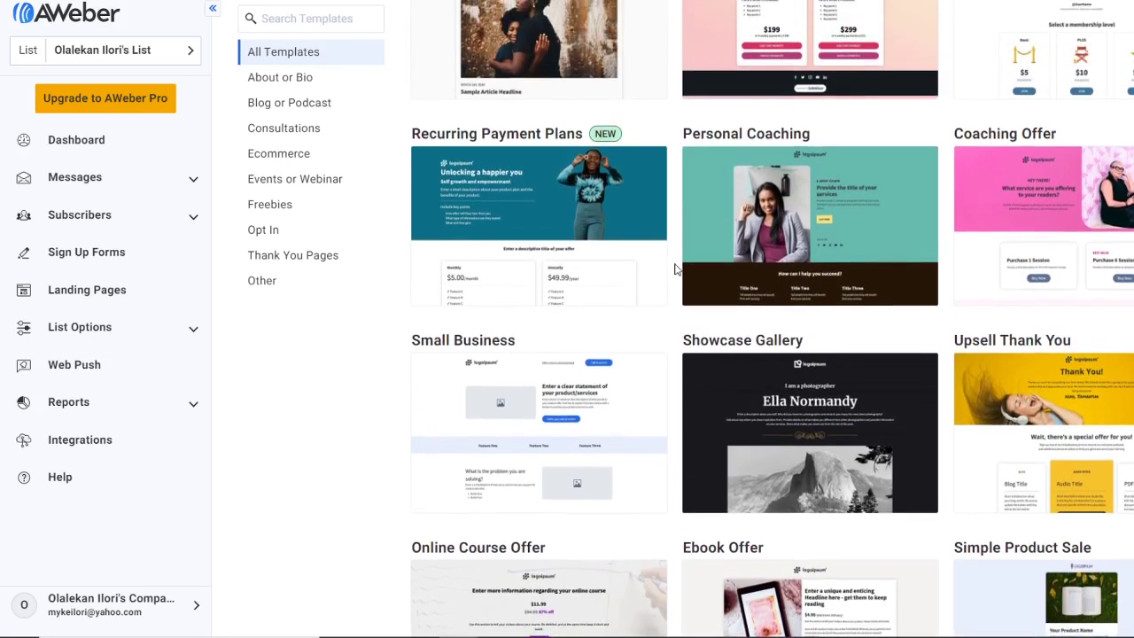
scroll(674, 268, "up", 1)
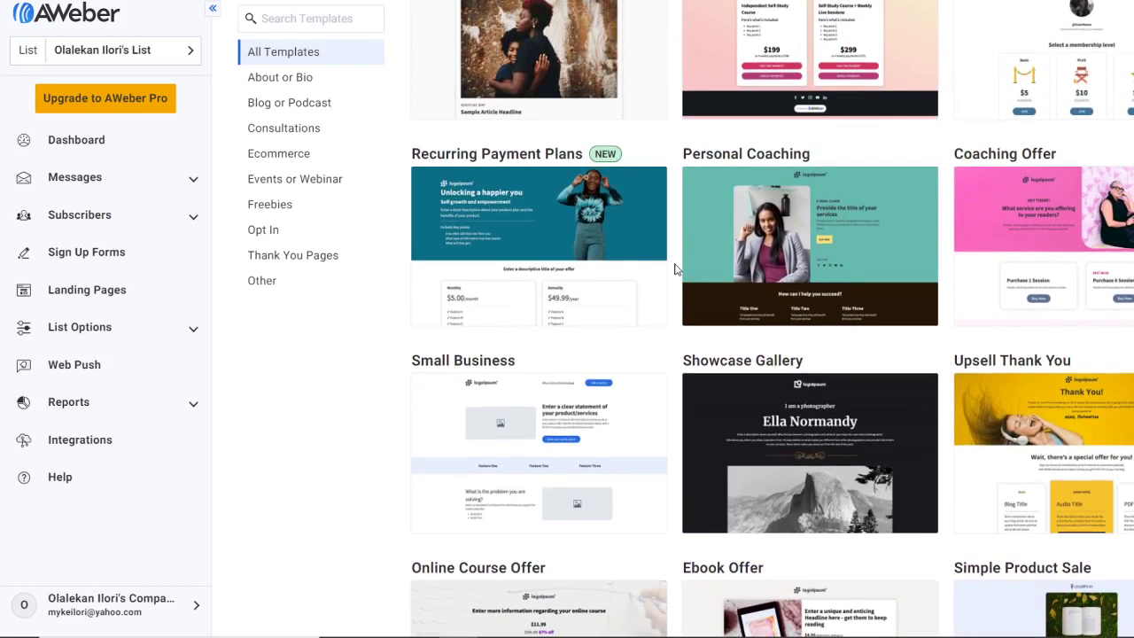
scroll(674, 268, "up", 4)
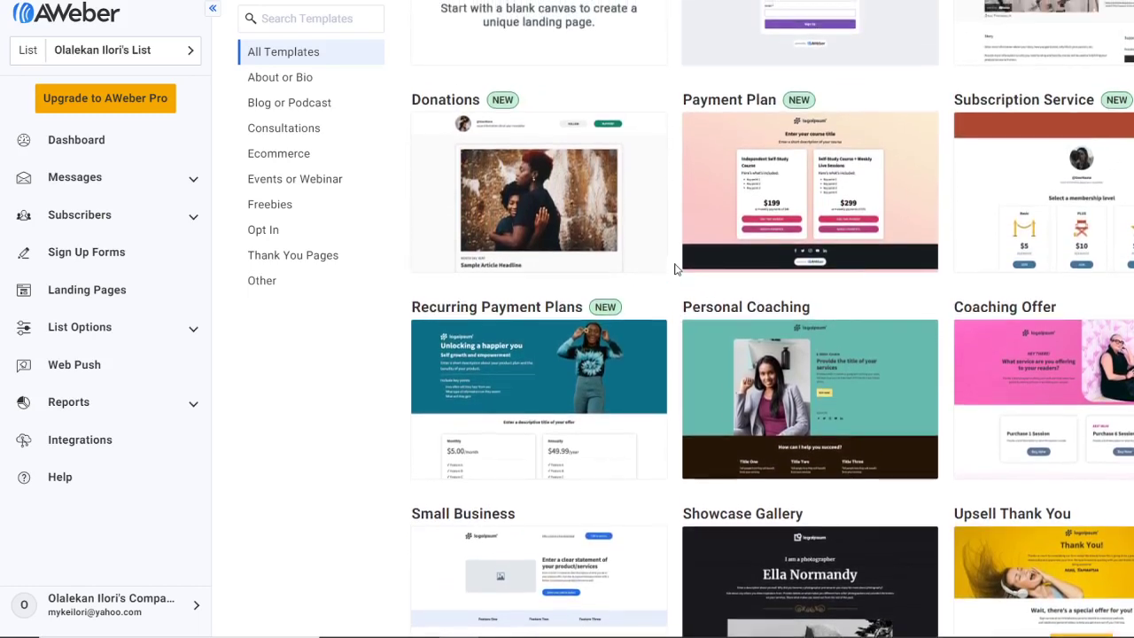
scroll(675, 268, "up", 3)
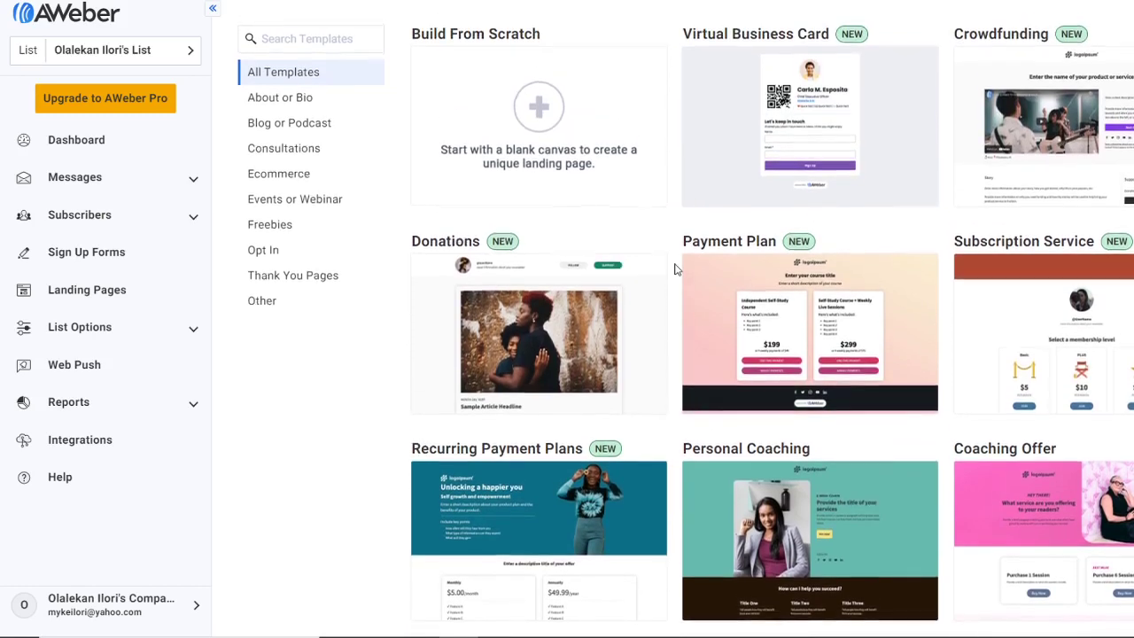
scroll(675, 268, "up", 1)
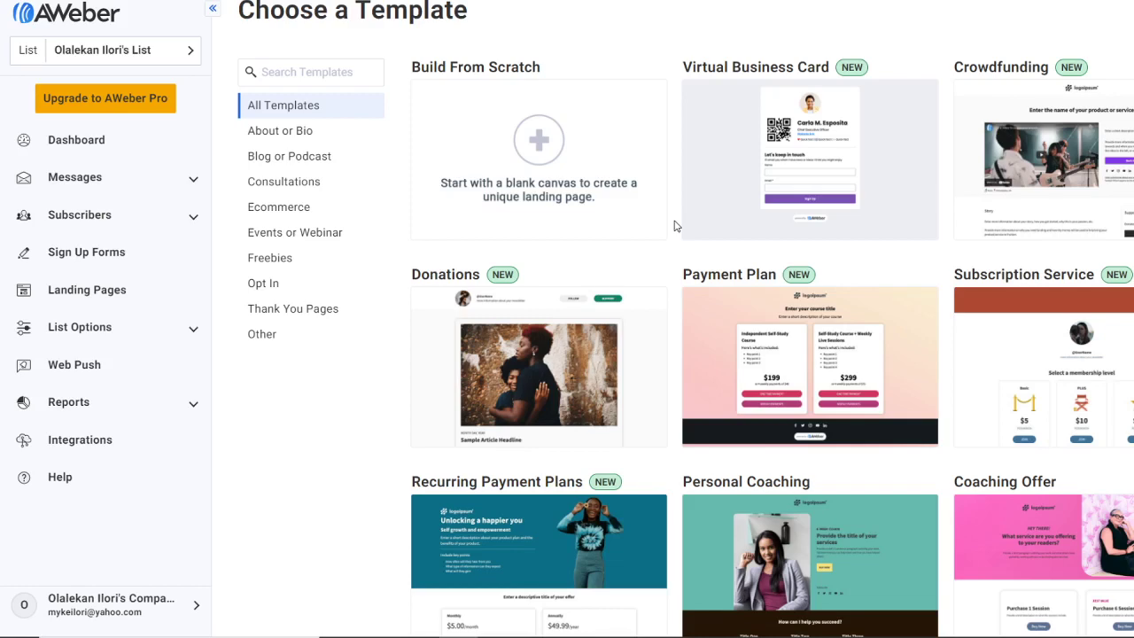
Preview the Donations landing page template, review its article, tip jar and goals sections, and return to the template gallery.
scroll(673, 226, "down", 1)
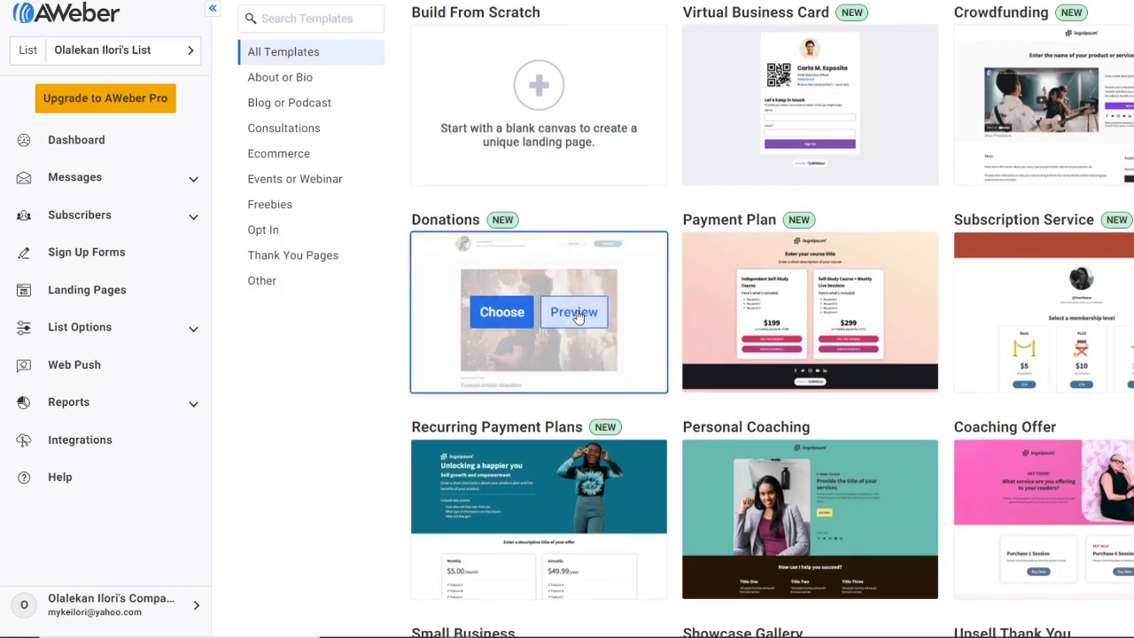
left_click(575, 312)
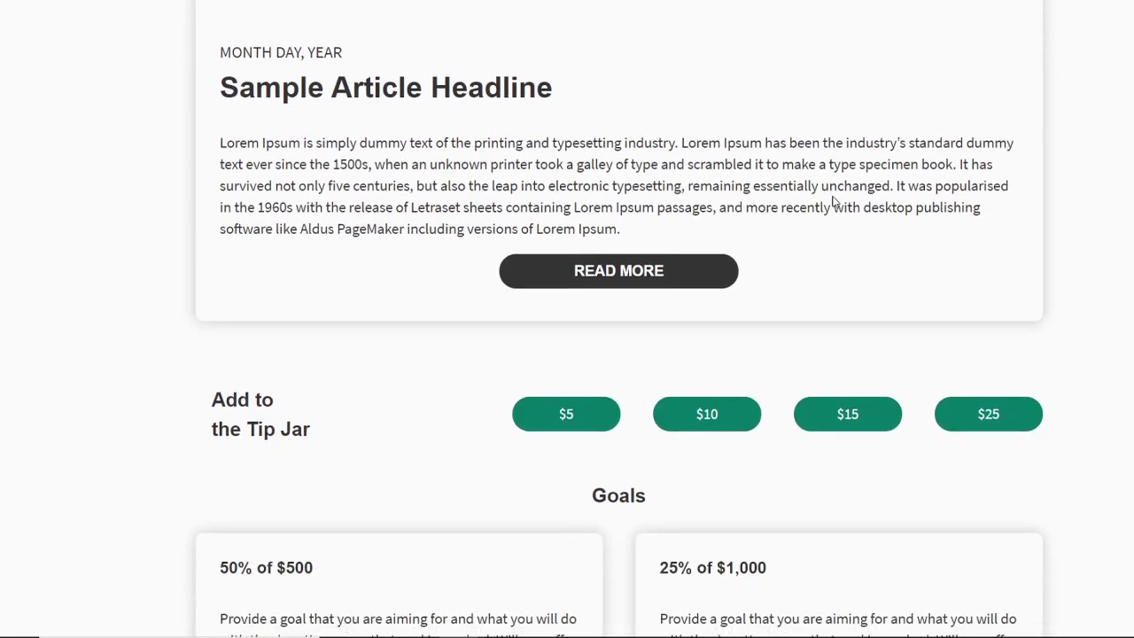
scroll(833, 202, "down", 5)
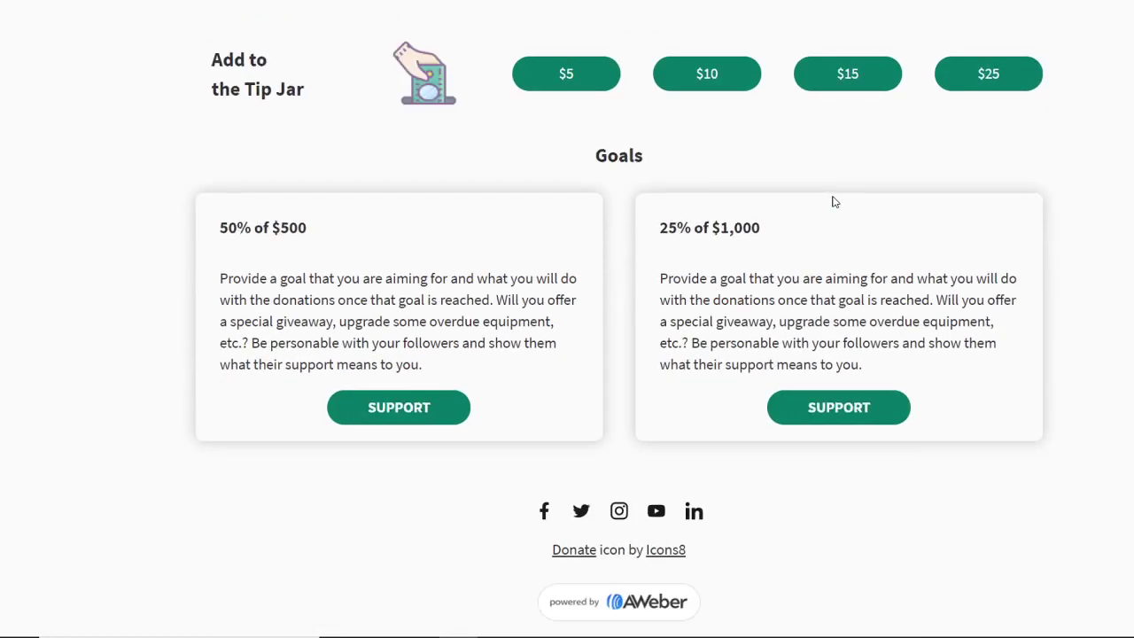
scroll(833, 202, "up", 10)
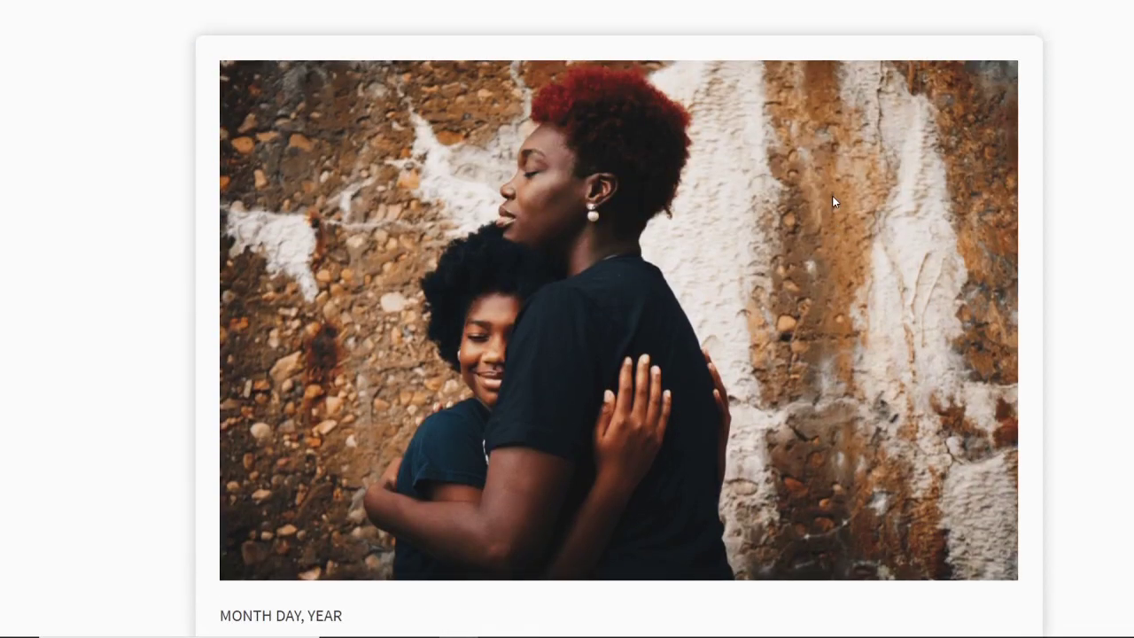
scroll(833, 202, "down", 6)
scroll(833, 202, "down", 3)
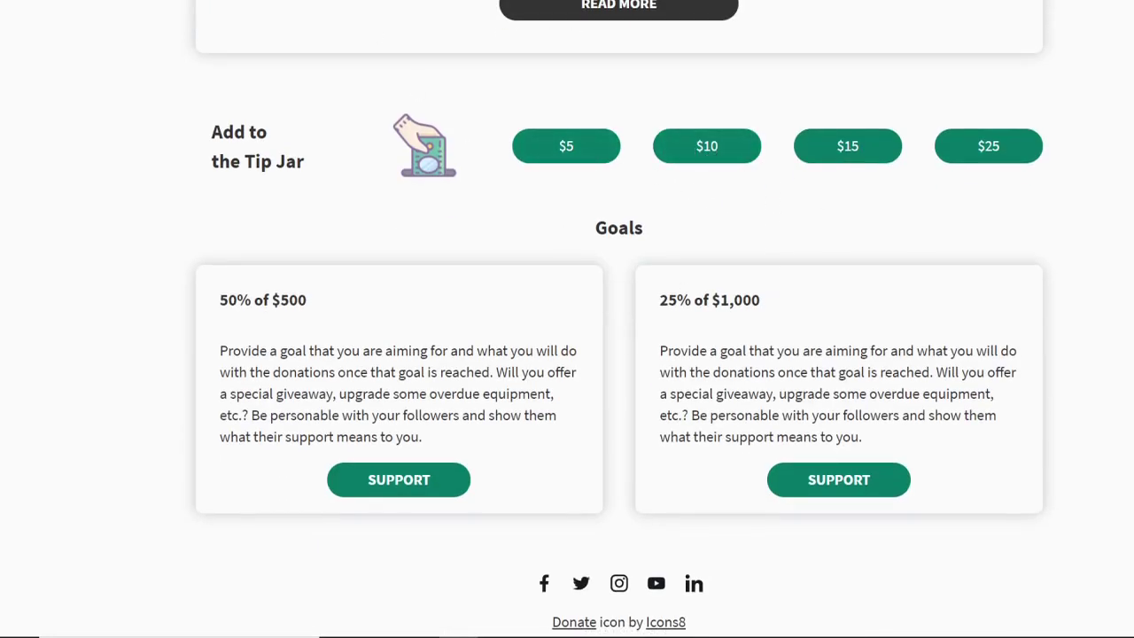
key("Escape")
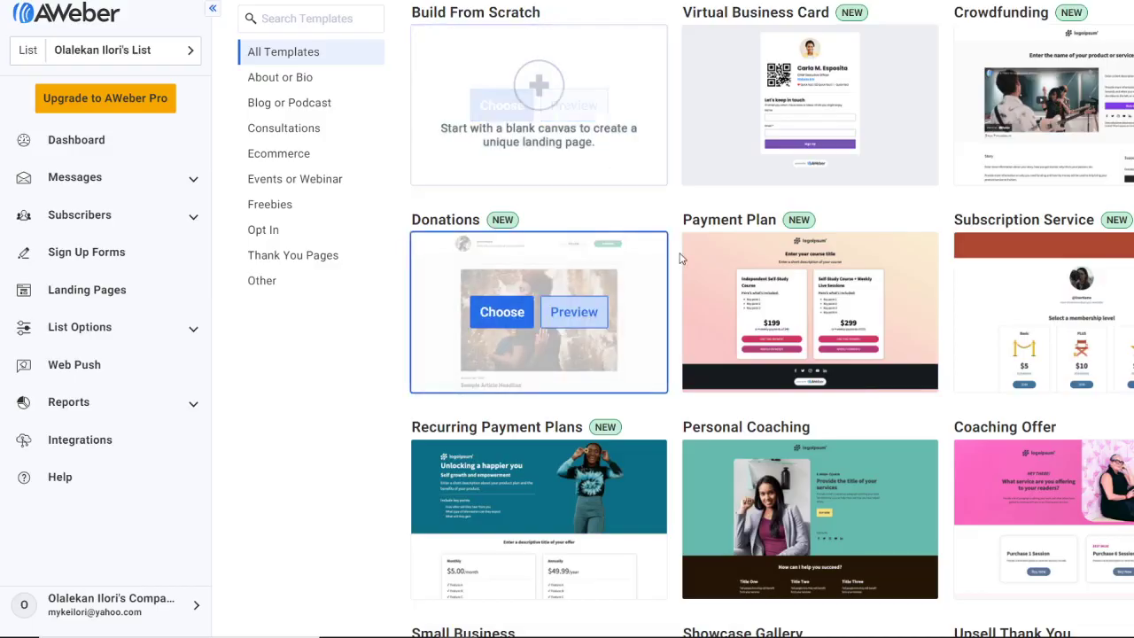
scroll(735, 214, "up", 1)
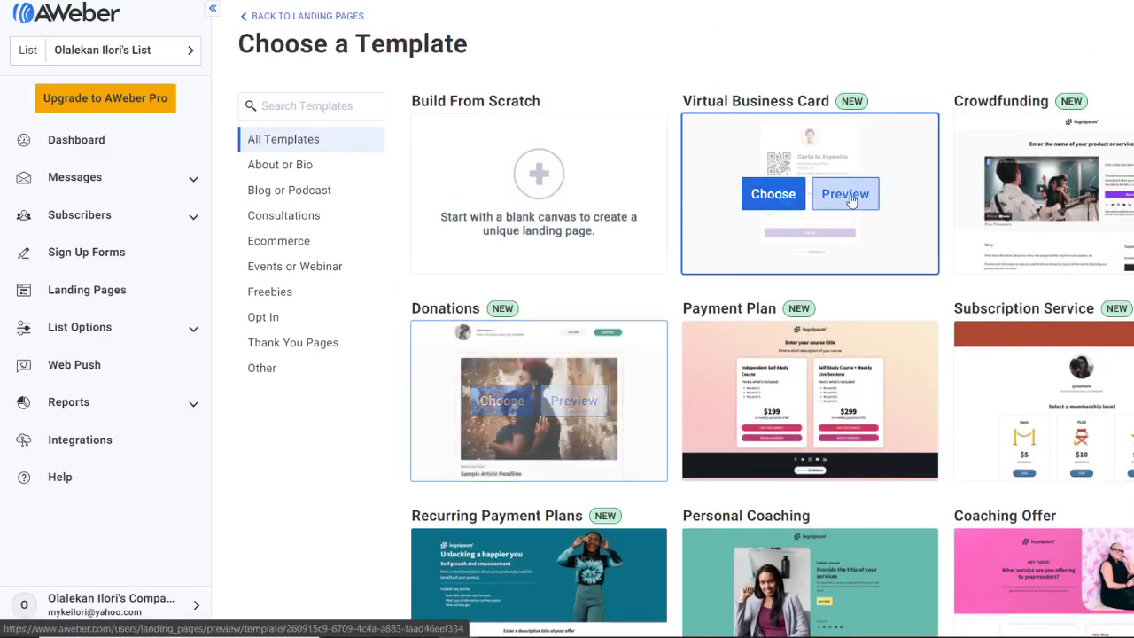
Preview the Virtual Business Card landing page template, review its profile, QR code and sign-up form, and return to the template gallery.
left_click(847, 195)
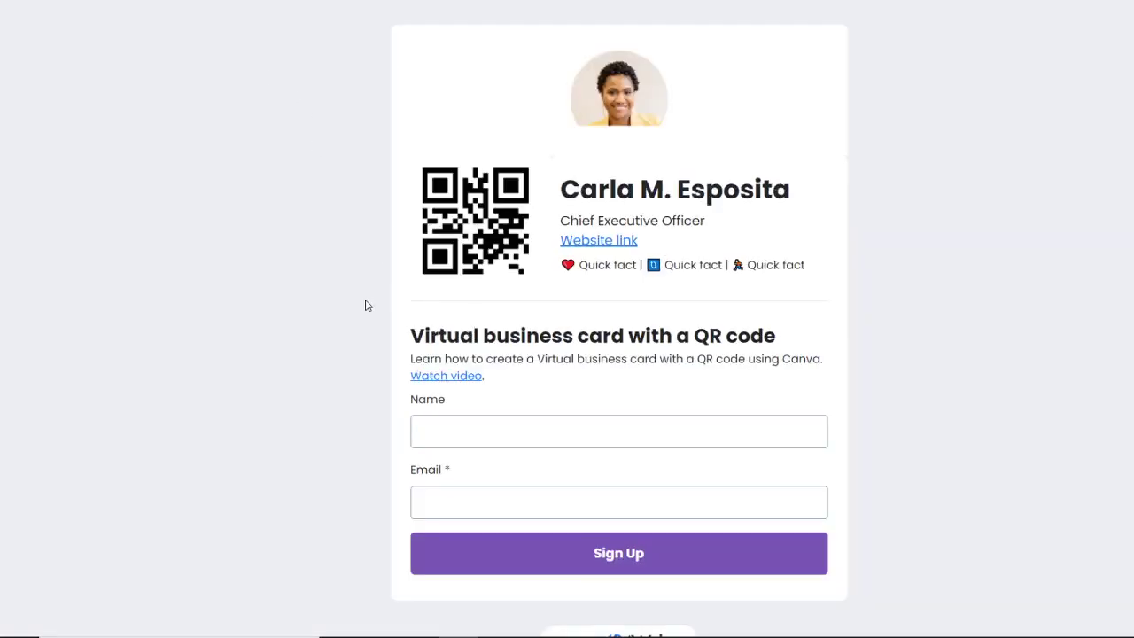
scroll(365, 305, "down", 1)
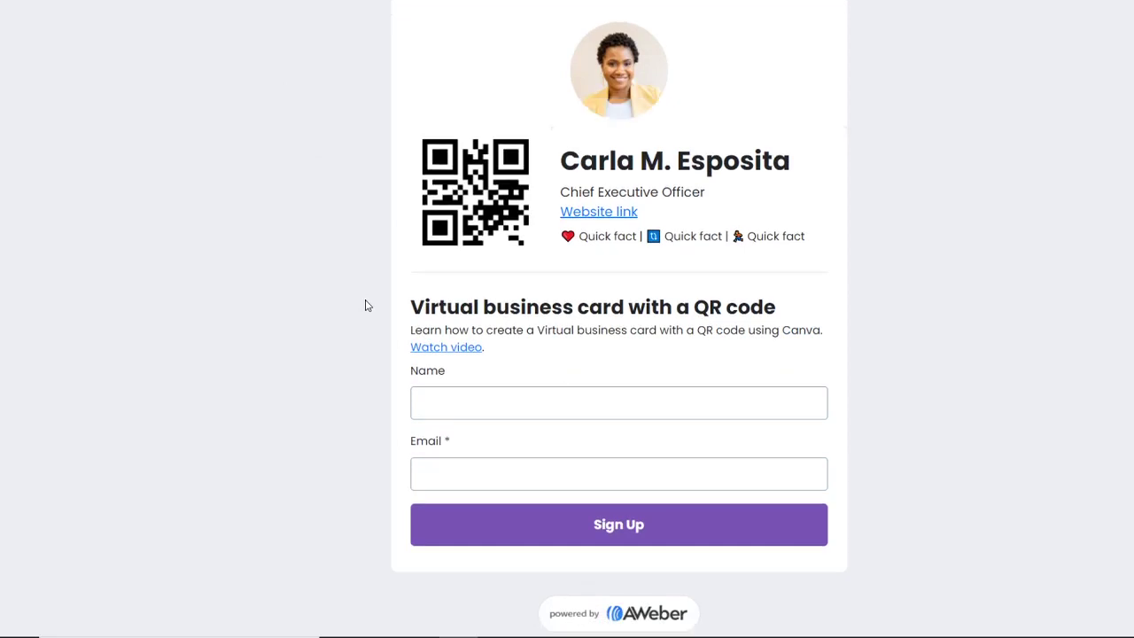
scroll(365, 305, "up", 1)
scroll(365, 305, "down", 1)
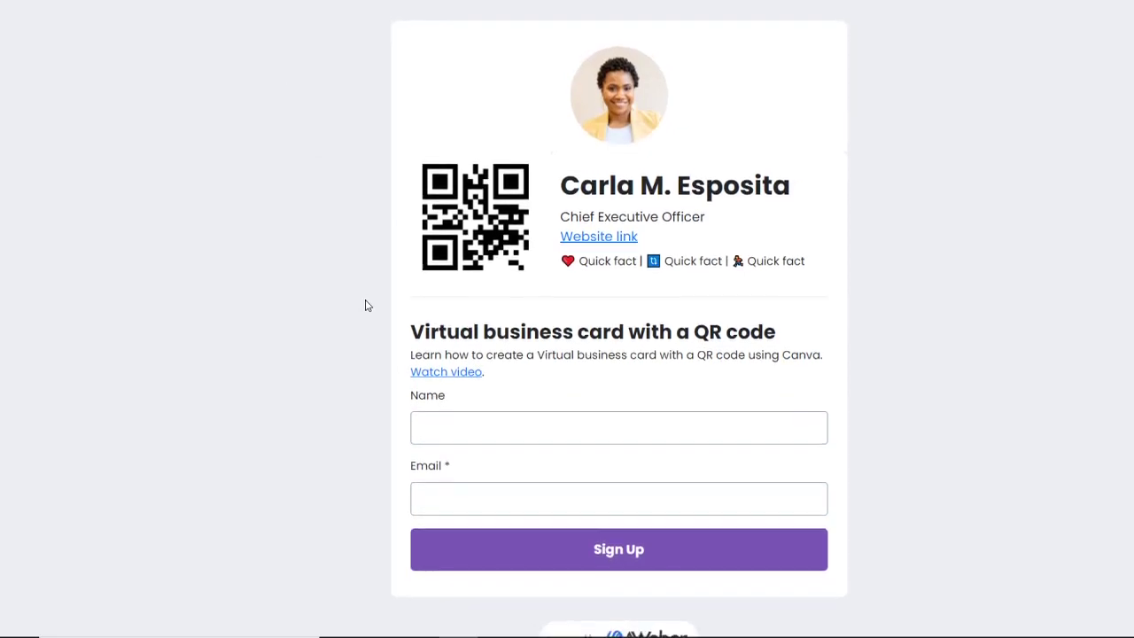
scroll(365, 304, "down", 1)
scroll(365, 305, "up", 1)
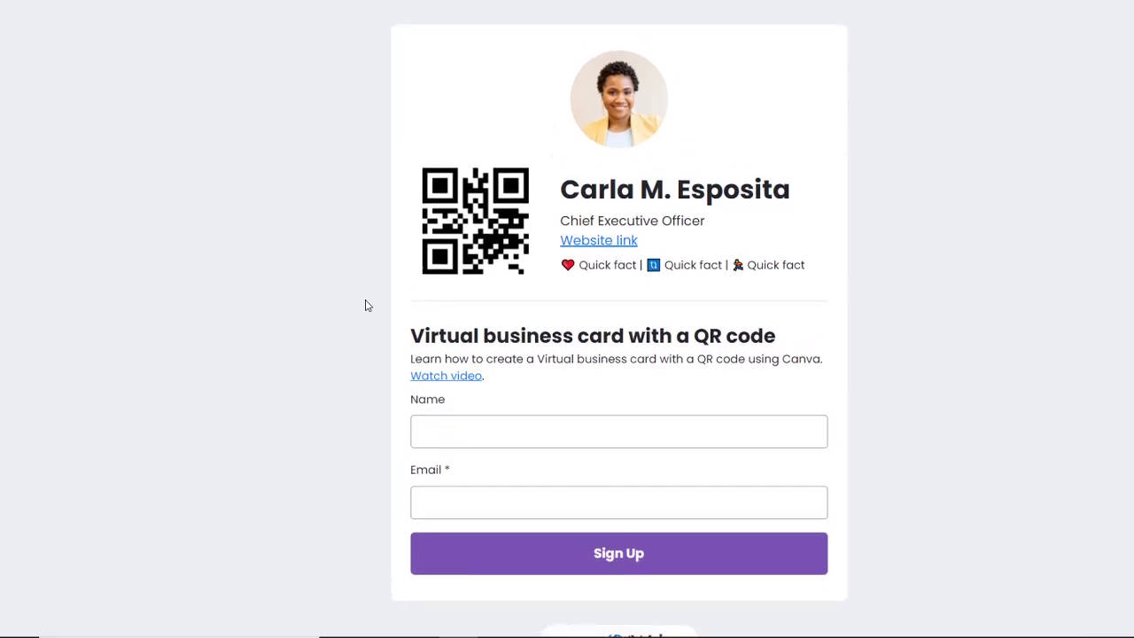
scroll(365, 305, "down", 1)
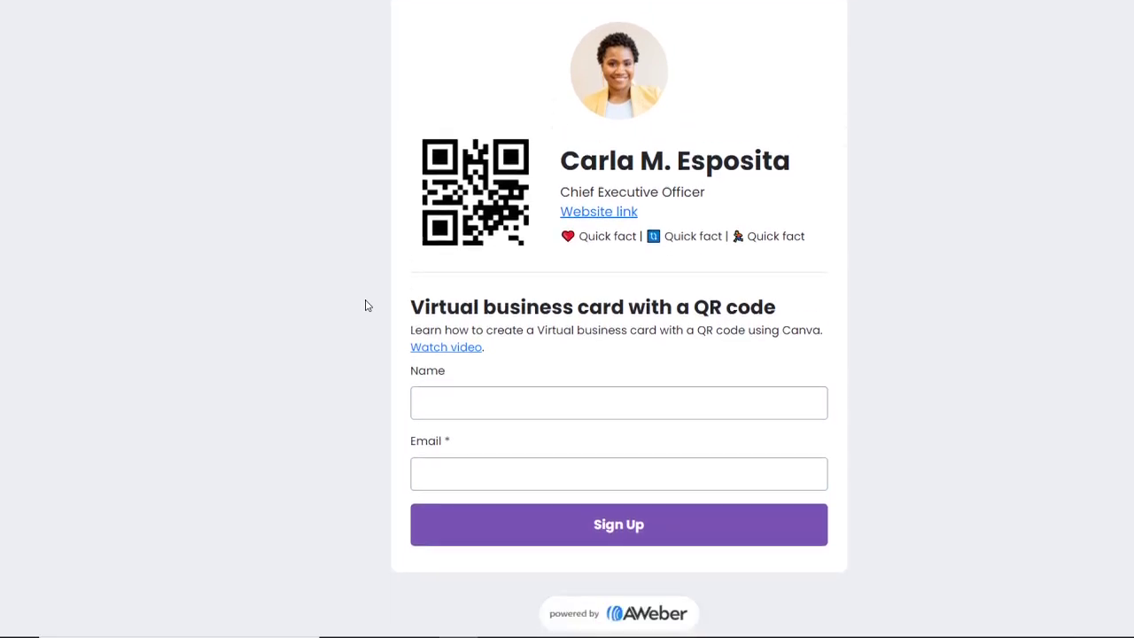
left_click(349, 11)
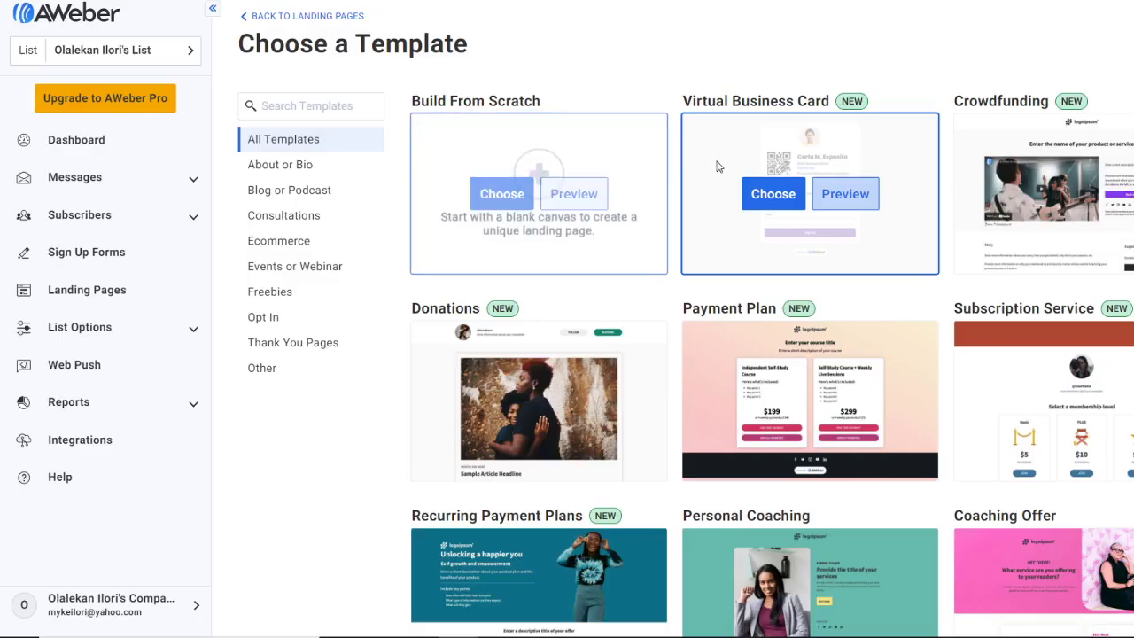
Open a preview of the Crowdfunding template and, while it loads, browse the gallery down to the Event Registration row.
scroll(718, 166, "down", 1)
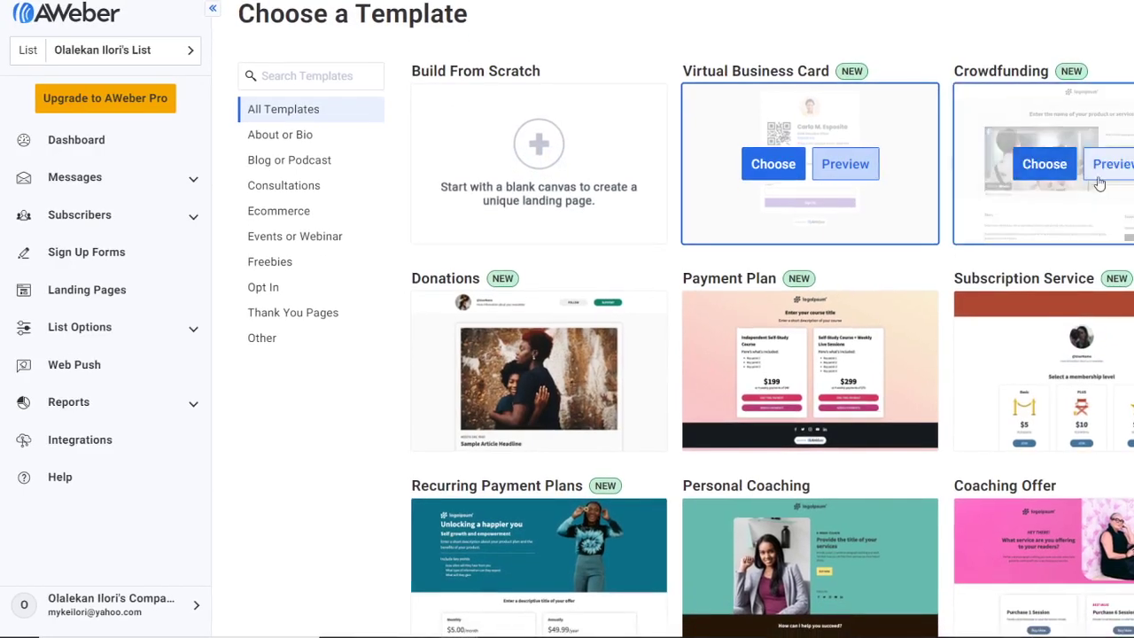
left_click(1116, 174)
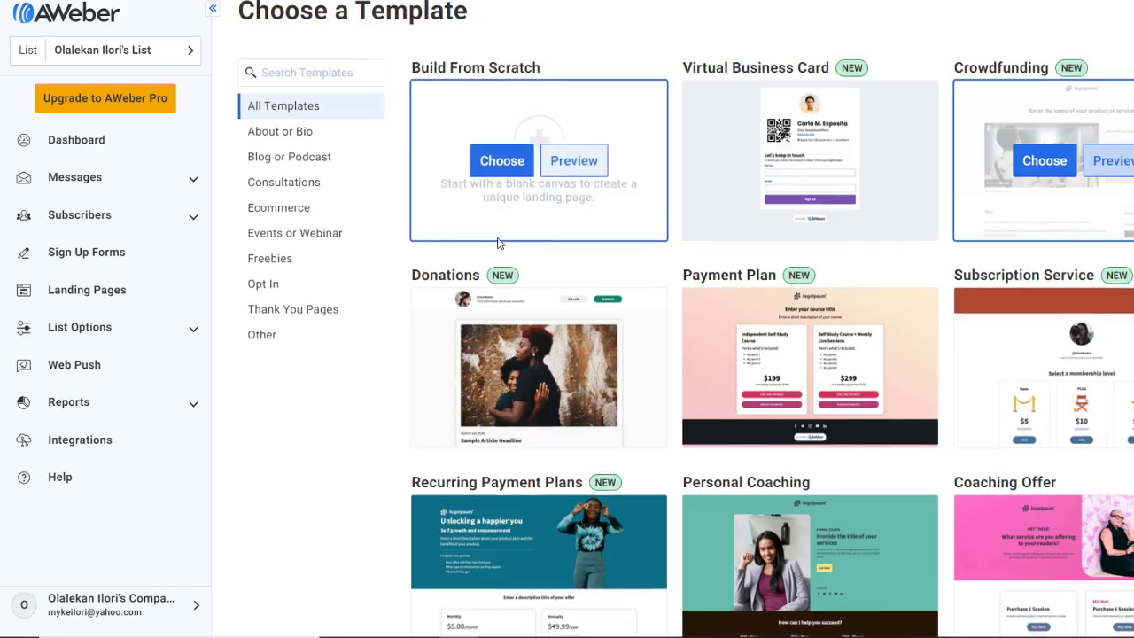
scroll(514, 248, "down", 2)
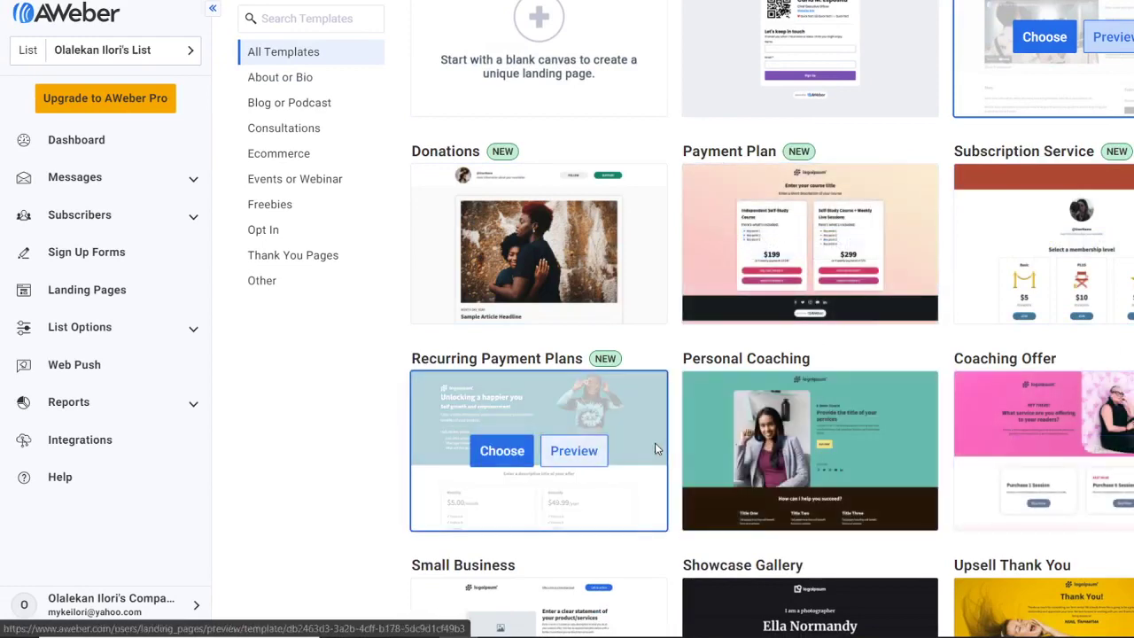
scroll(672, 462, "down", 1)
scroll(672, 462, "down", 1)
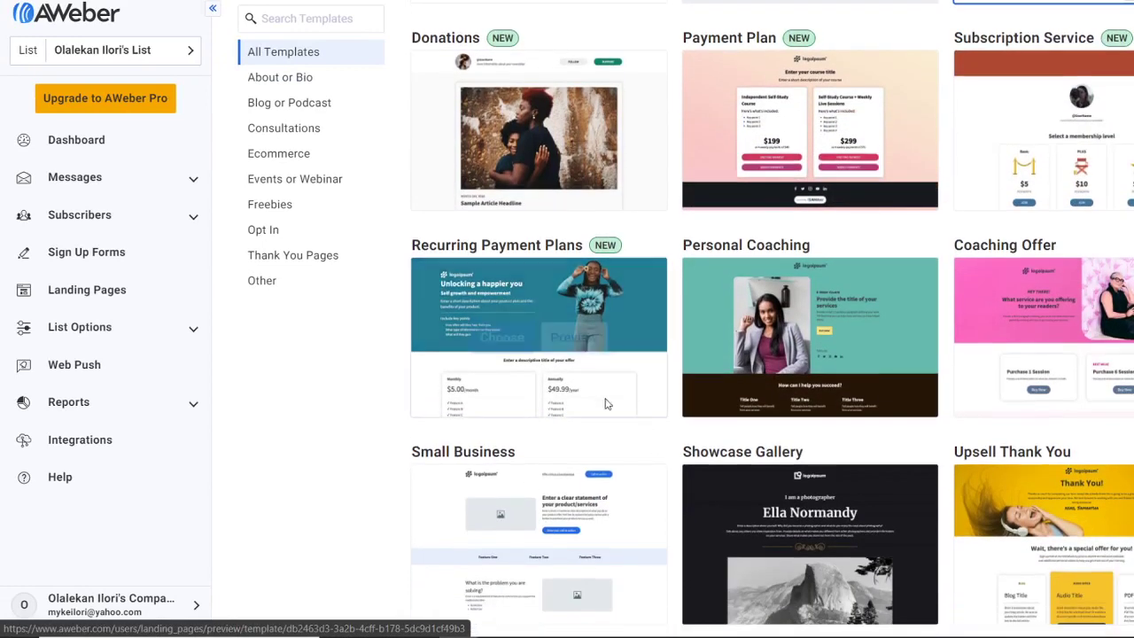
scroll(671, 458, "down", 2)
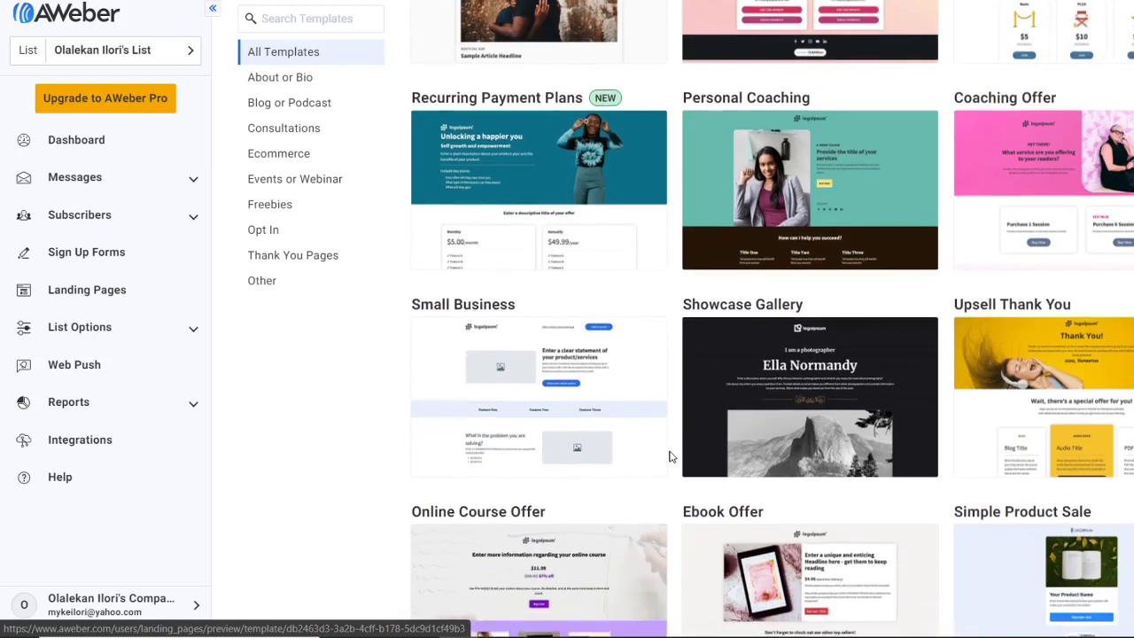
scroll(671, 458, "down", 1)
scroll(670, 457, "down", 1)
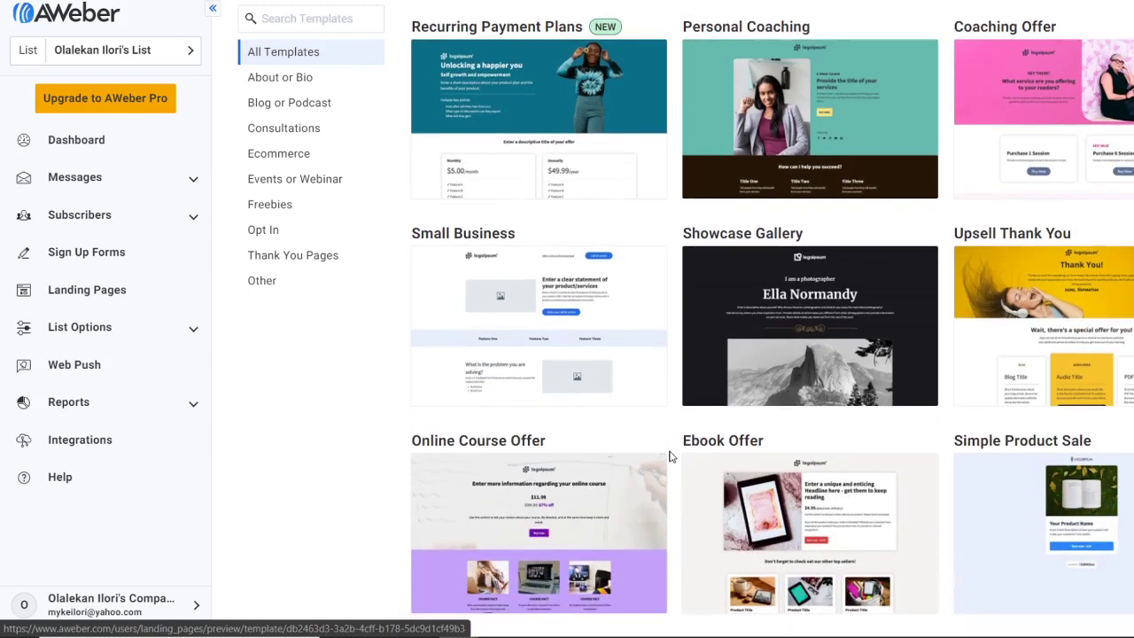
scroll(670, 457, "down", 1)
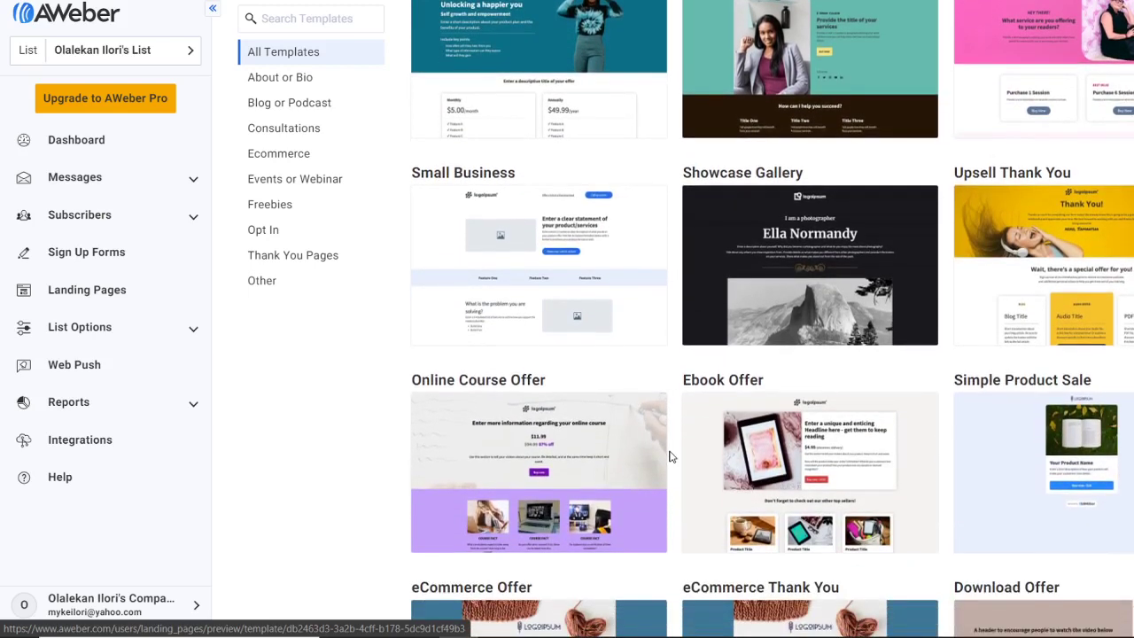
scroll(670, 457, "down", 1)
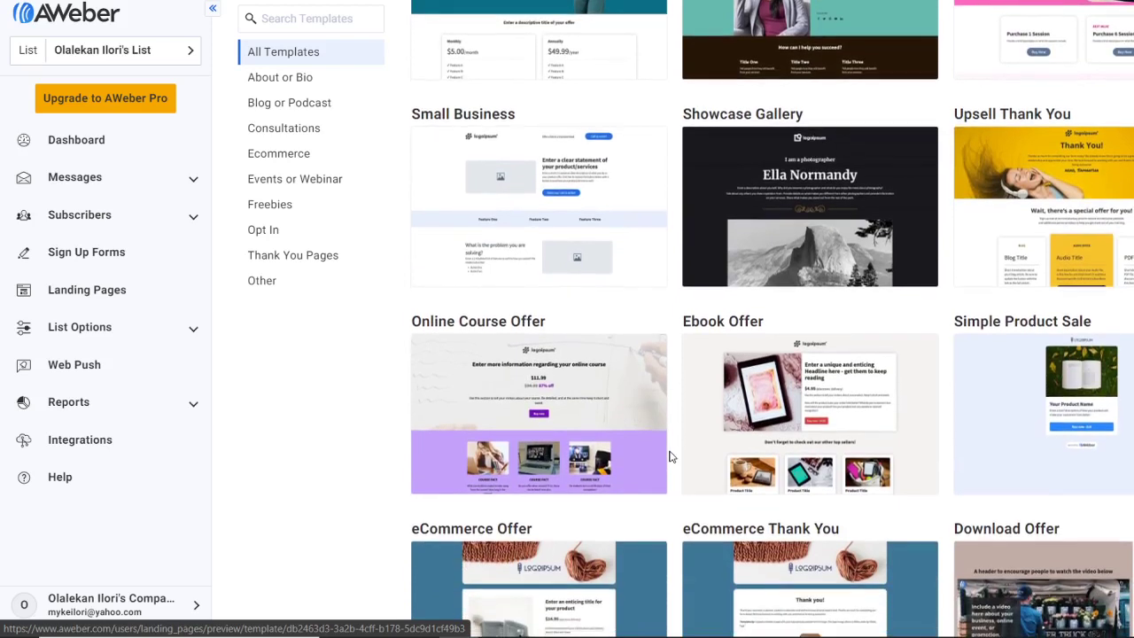
scroll(670, 457, "down", 1)
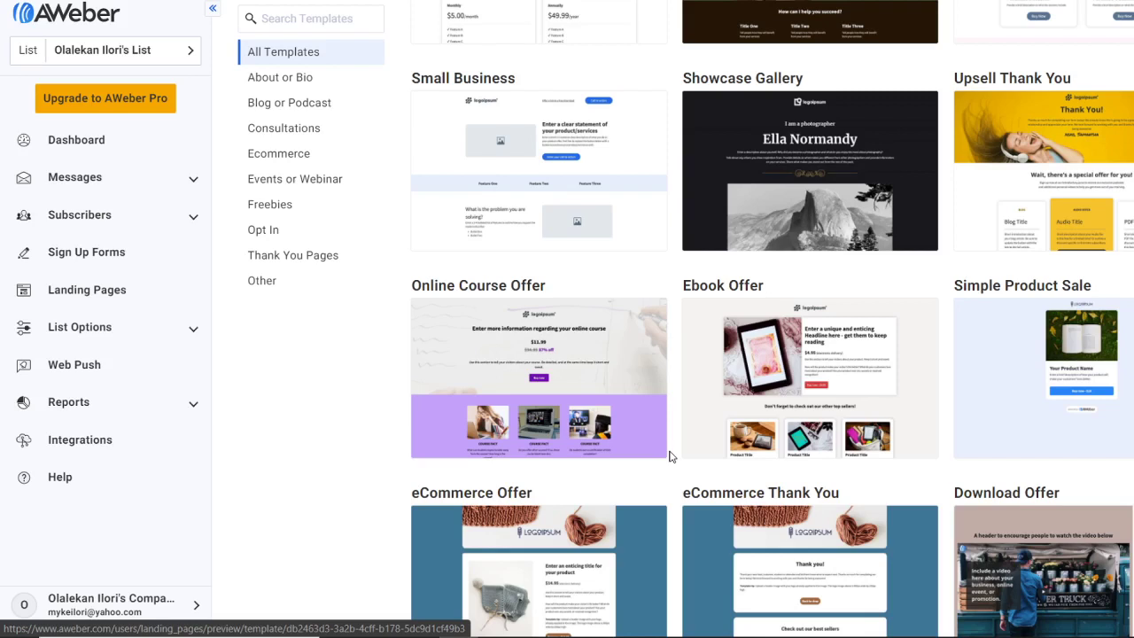
scroll(670, 458, "down", 3)
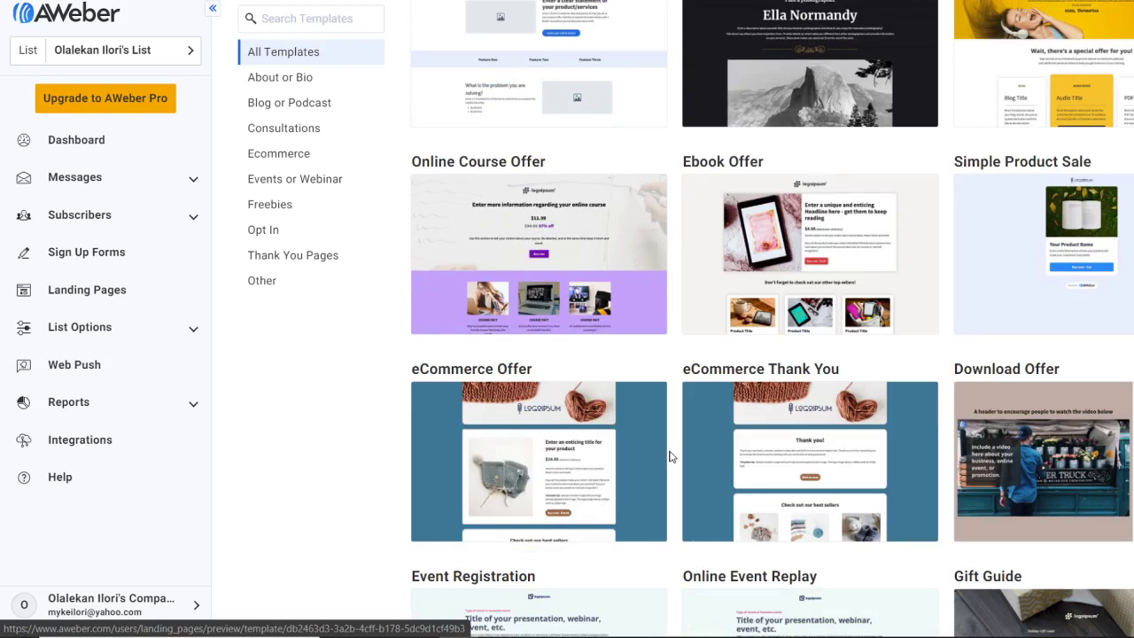
scroll(670, 457, "down", 1)
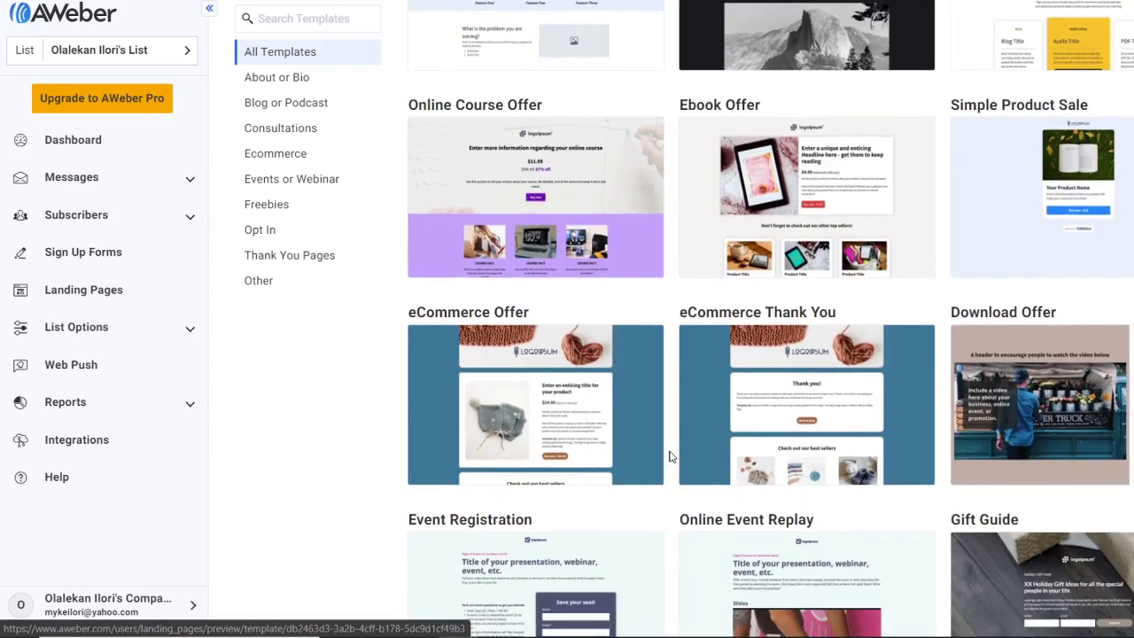
Review the Crowdfunding preview's video, story, support, FAQ and project launch sections, and return to the template gallery.
left_click(416, 20)
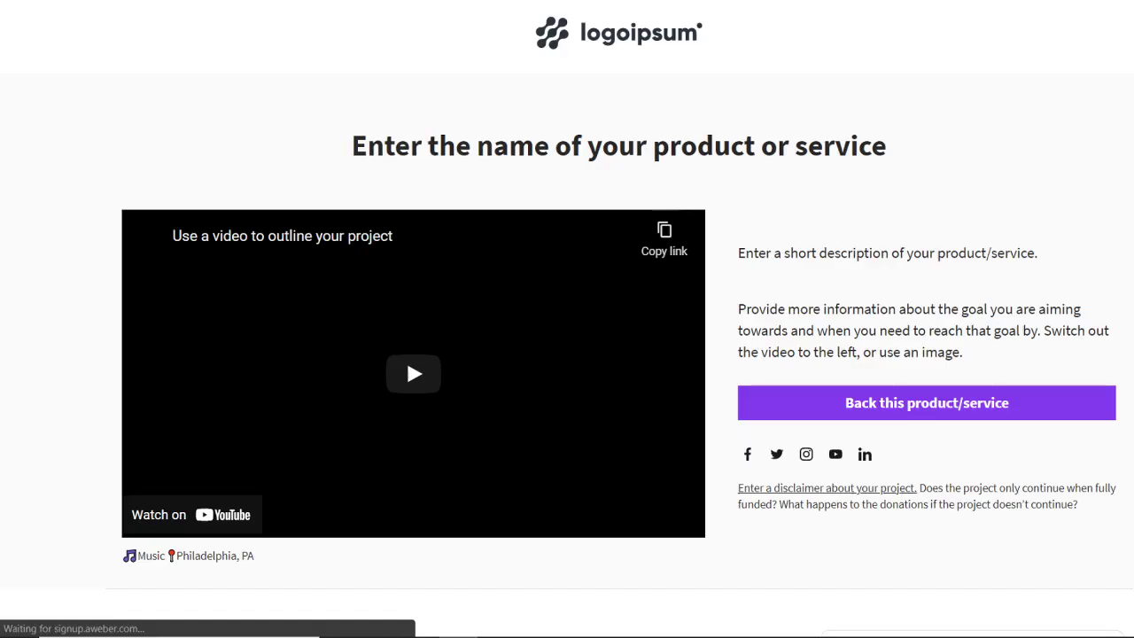
scroll(788, 280, "down", 2)
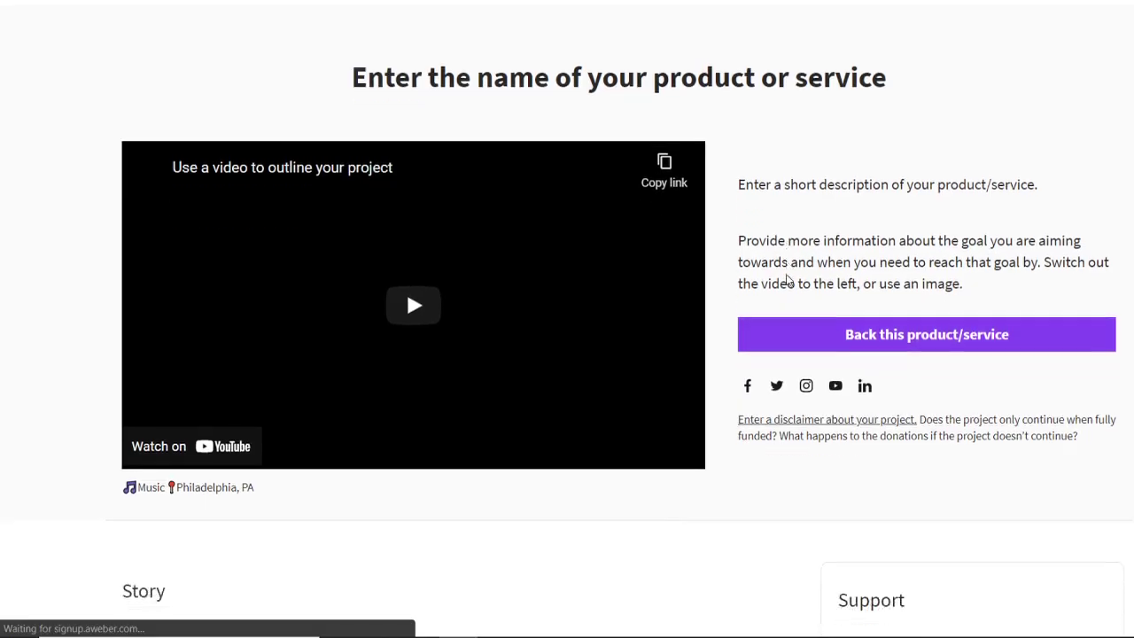
scroll(788, 280, "down", 2)
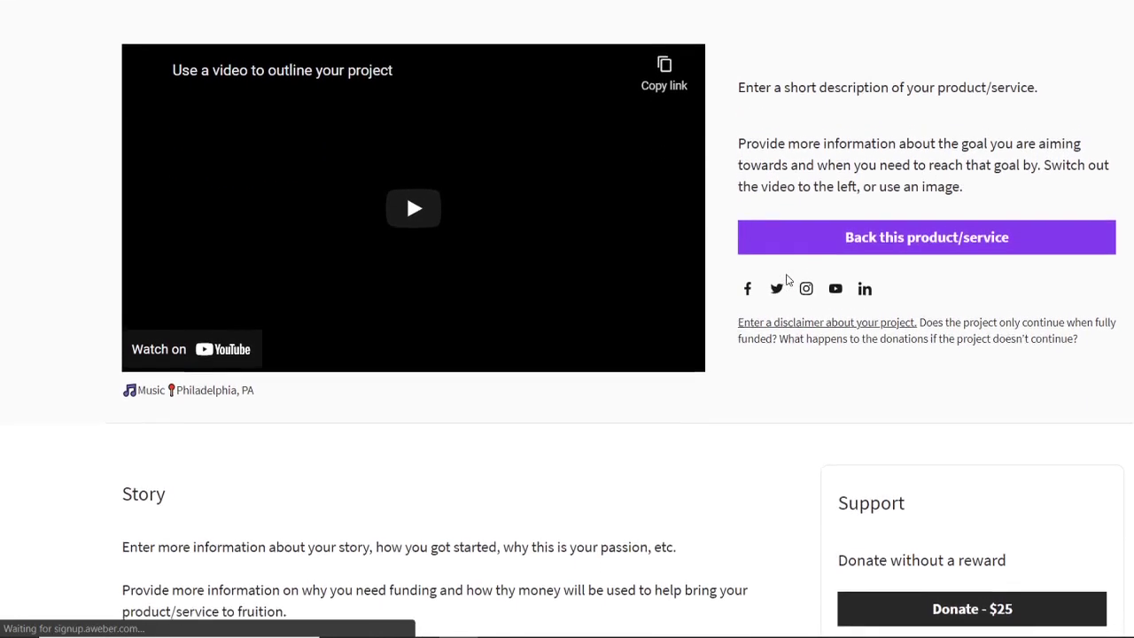
scroll(788, 281, "down", 4)
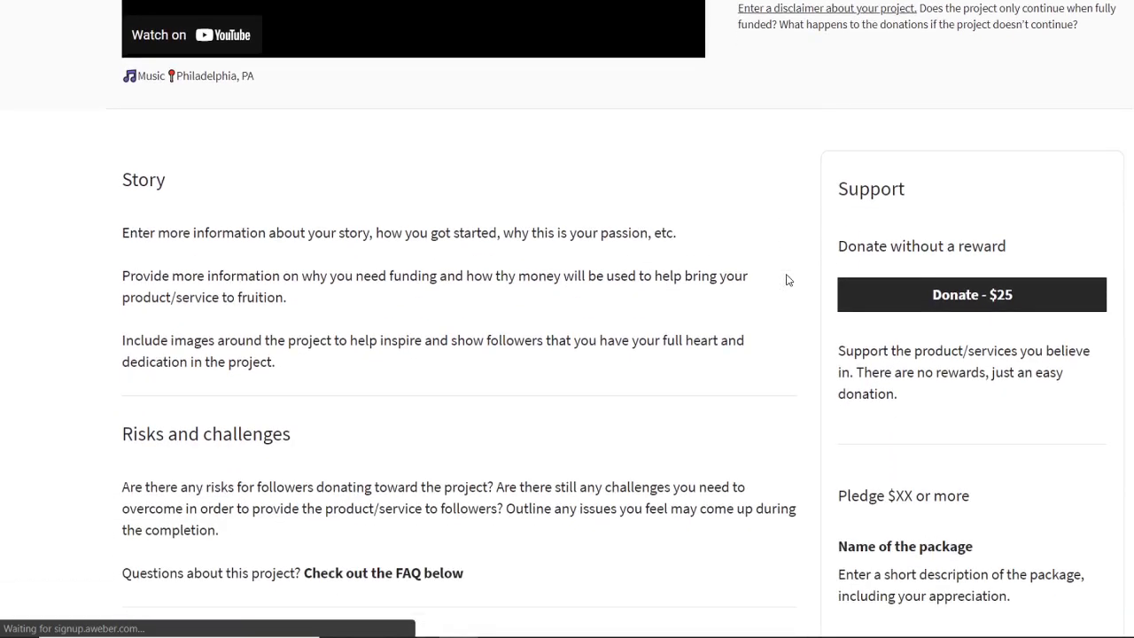
scroll(788, 280, "down", 6)
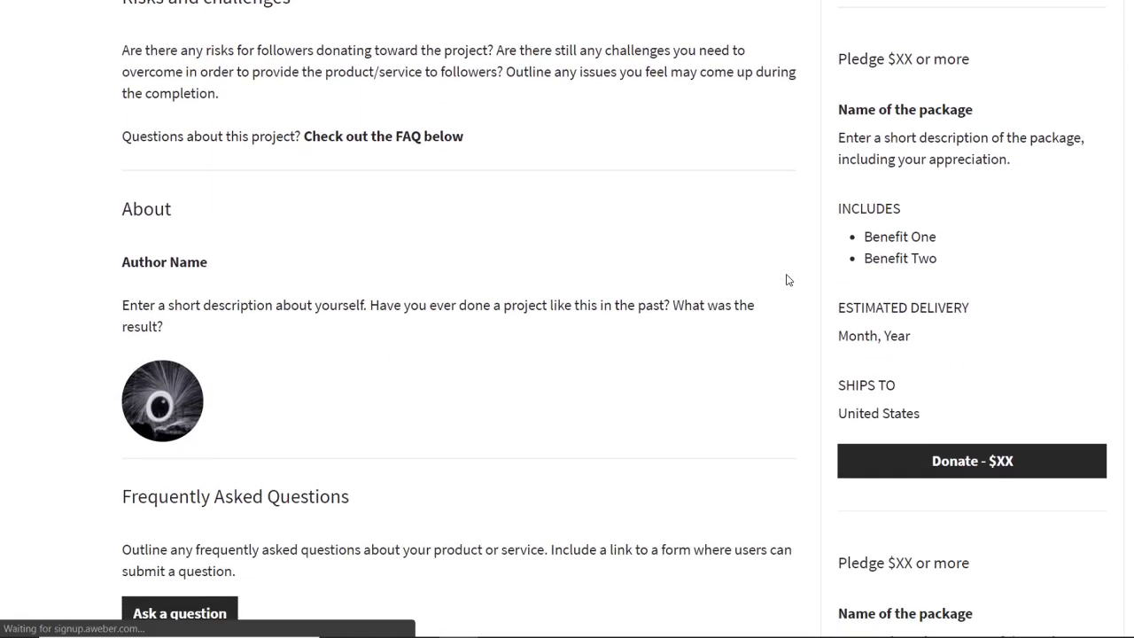
scroll(788, 280, "down", 5)
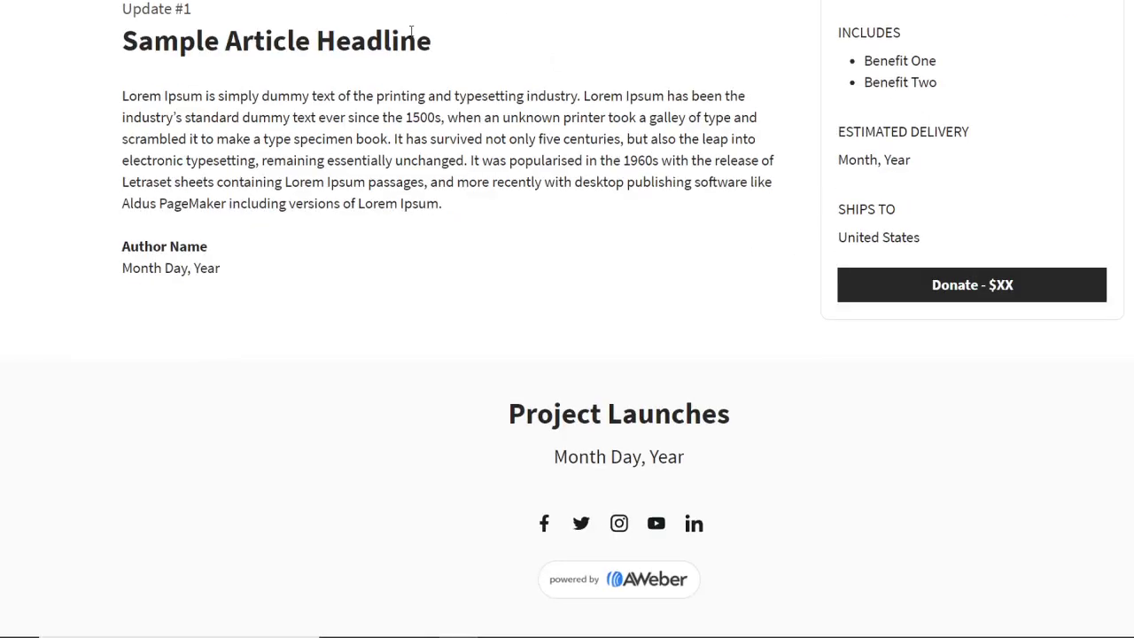
scroll(398, 81, "up", 11)
scroll(399, 81, "up", 7)
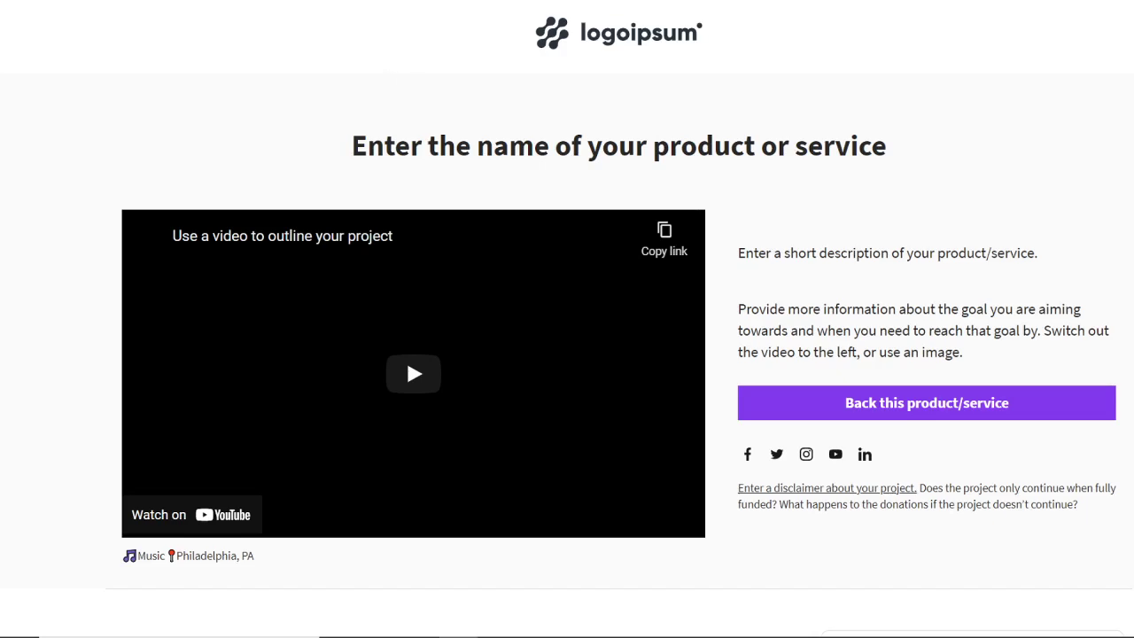
key("Escape")
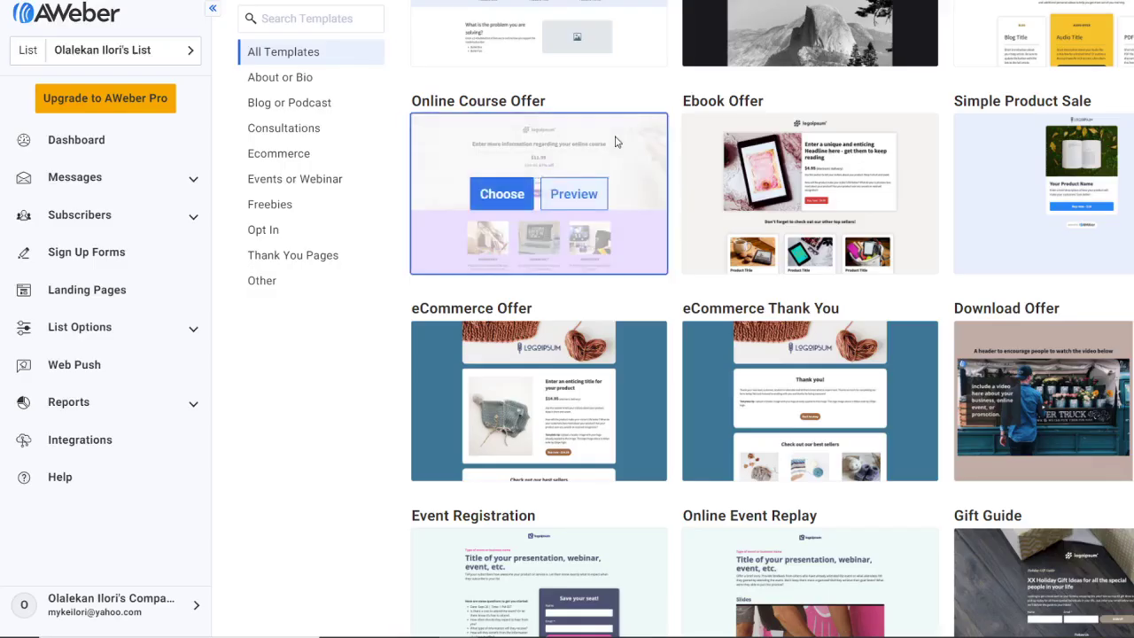
Browse the template gallery from Online Course Offer down to the row with About My Store, Coaching Consultation and Link List.
scroll(671, 348, "down", 1)
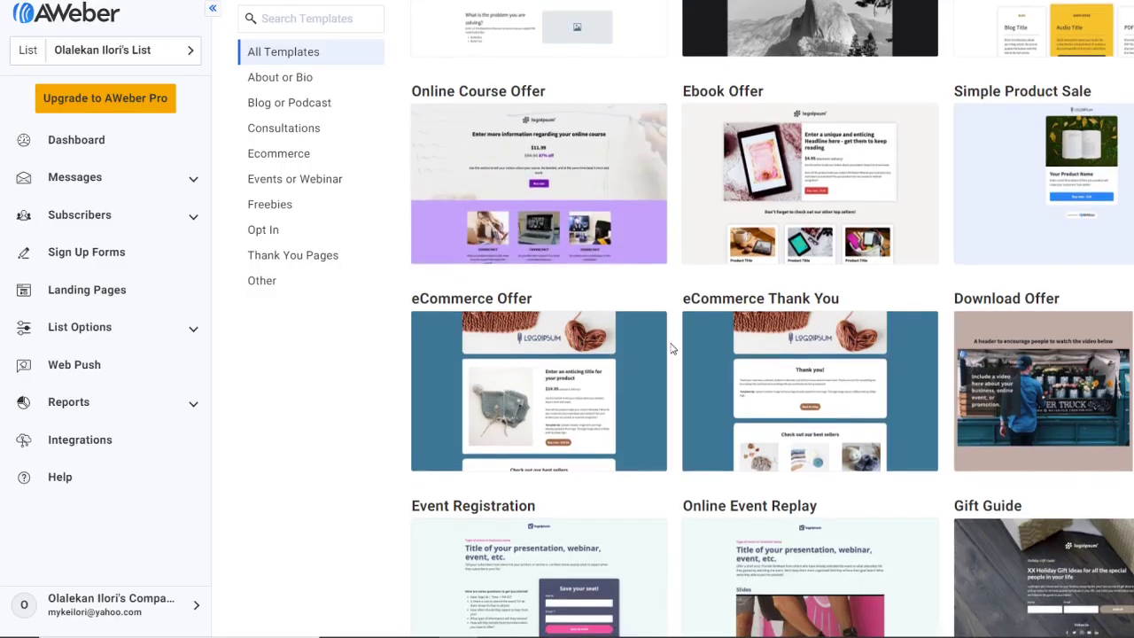
scroll(672, 348, "down", 2)
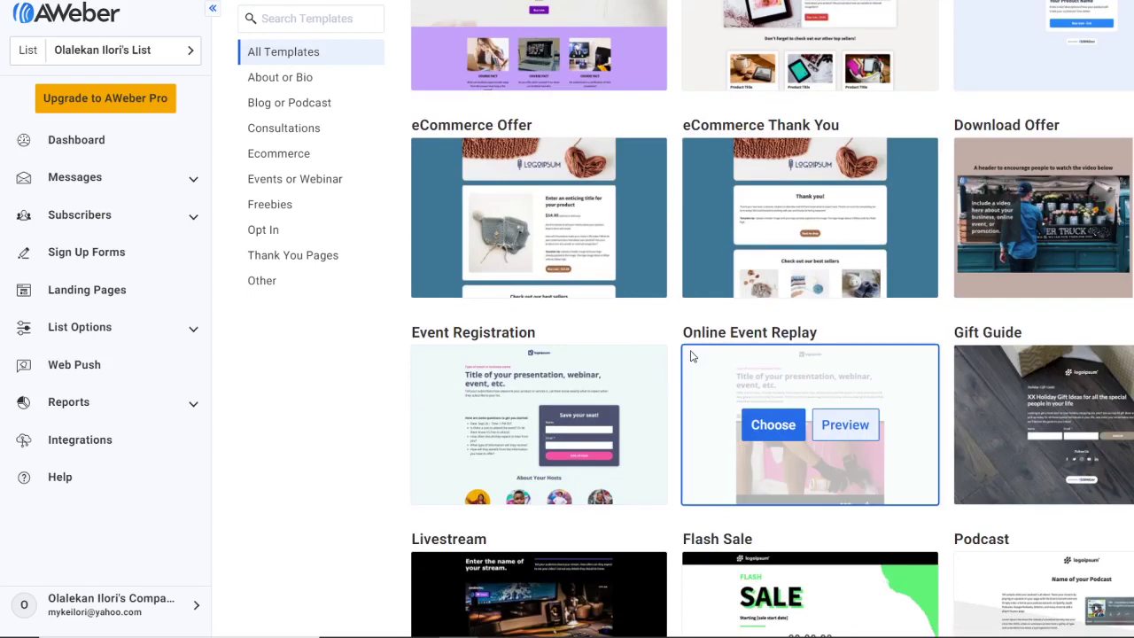
scroll(679, 337, "up", 2)
scroll(679, 339, "down", 3)
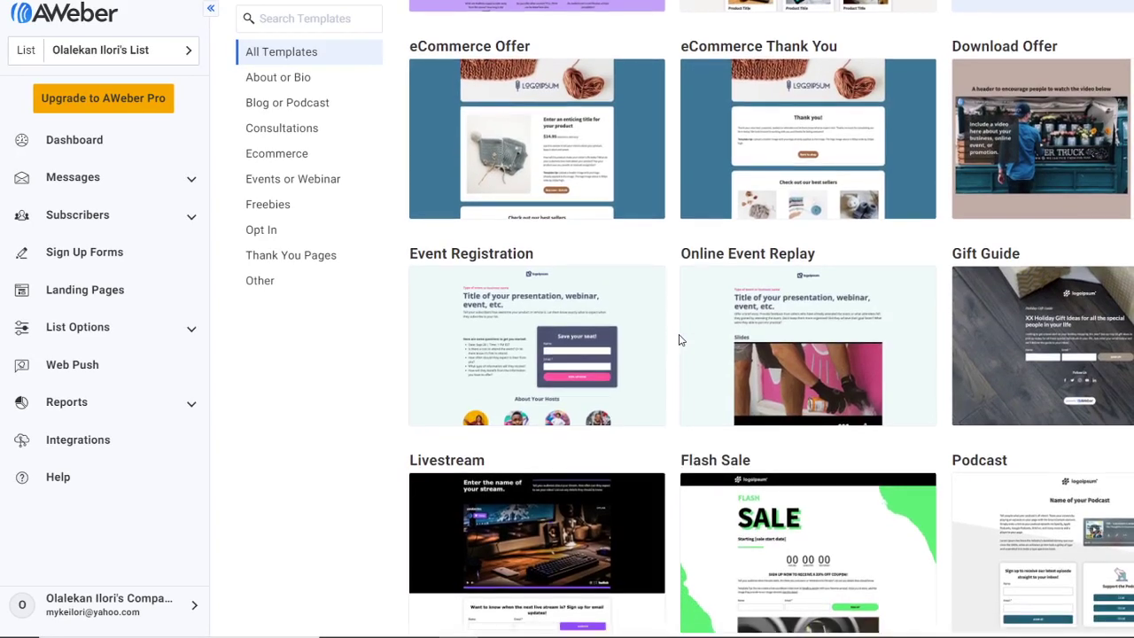
scroll(681, 339, "down", 1)
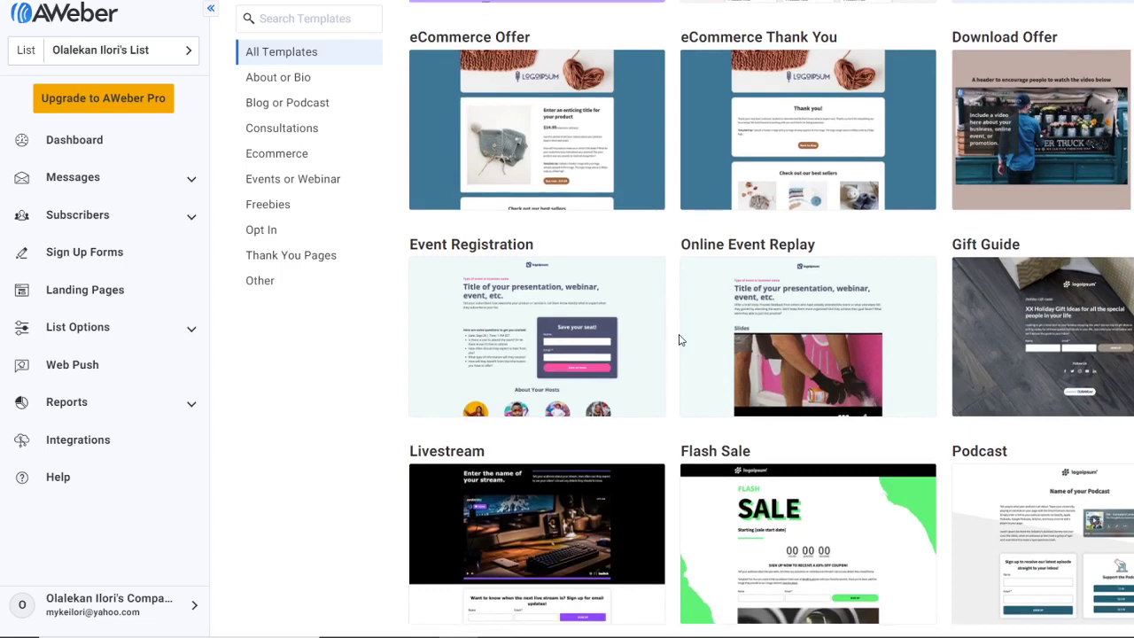
scroll(680, 339, "down", 3)
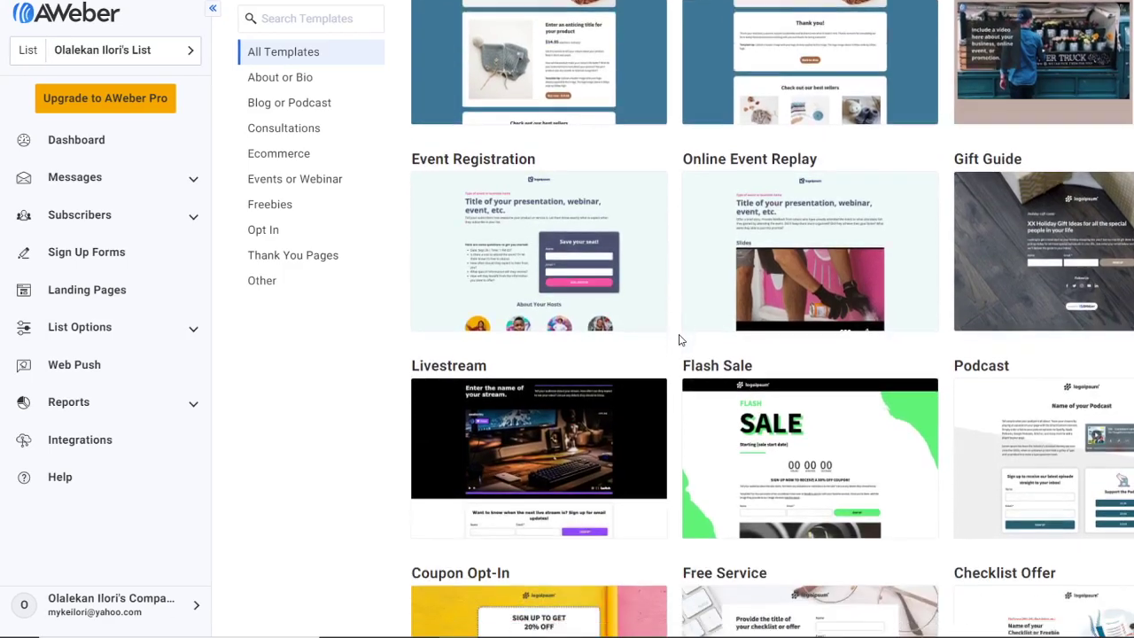
scroll(681, 340, "down", 2)
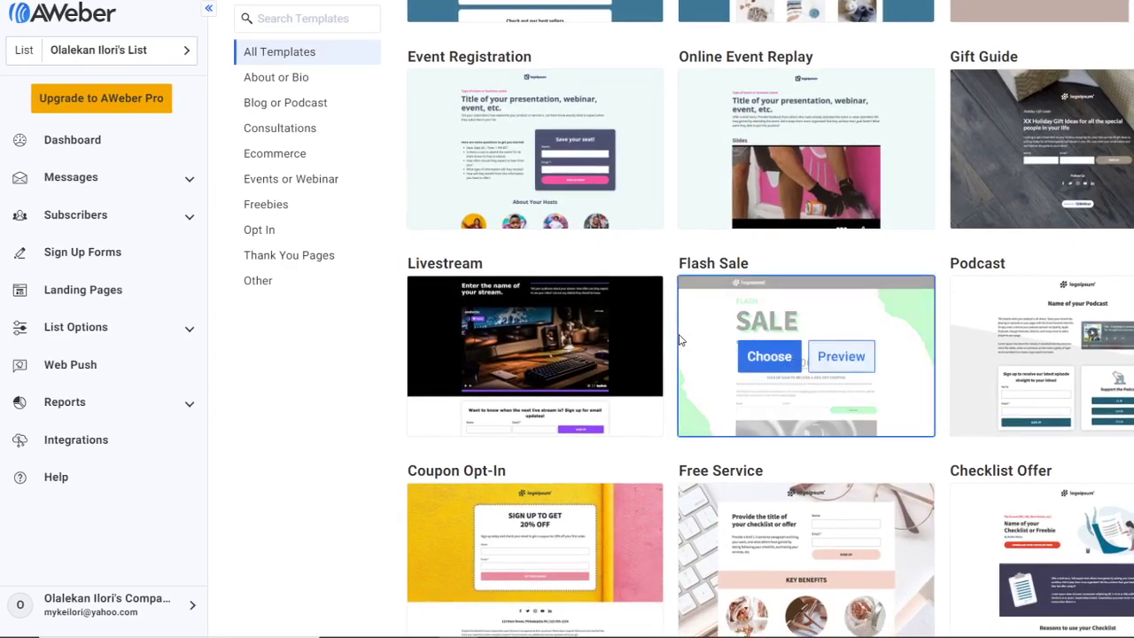
scroll(681, 340, "down", 4)
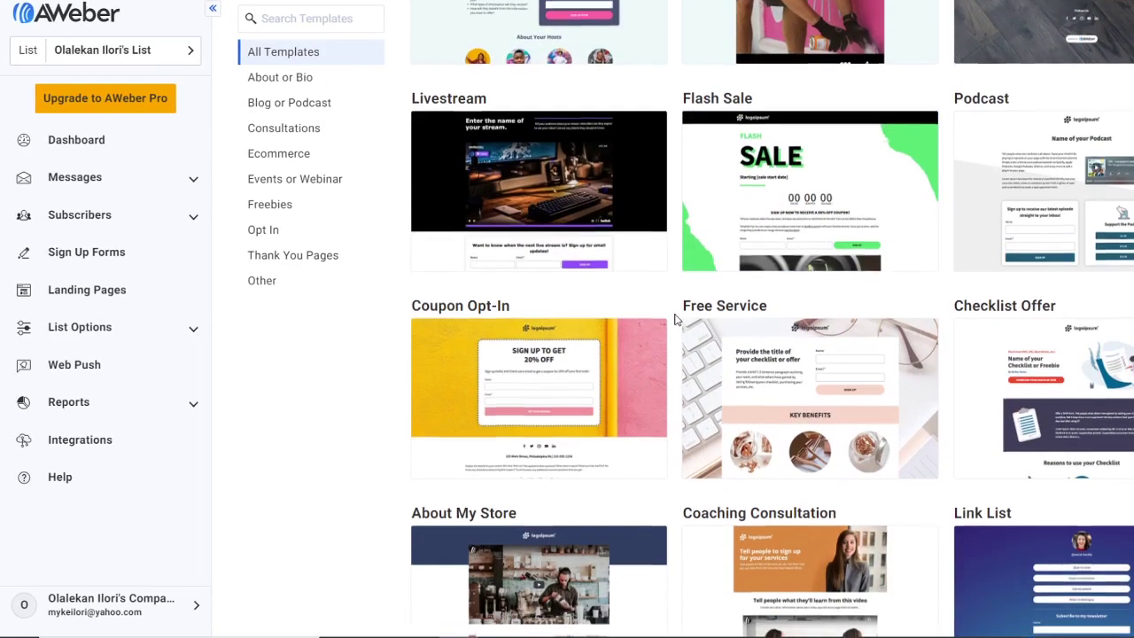
Open a preview of the Free Service template and, while it loads, browse the gallery down to the Thank You and Simple Sign Up row.
mouse_move(793, 390)
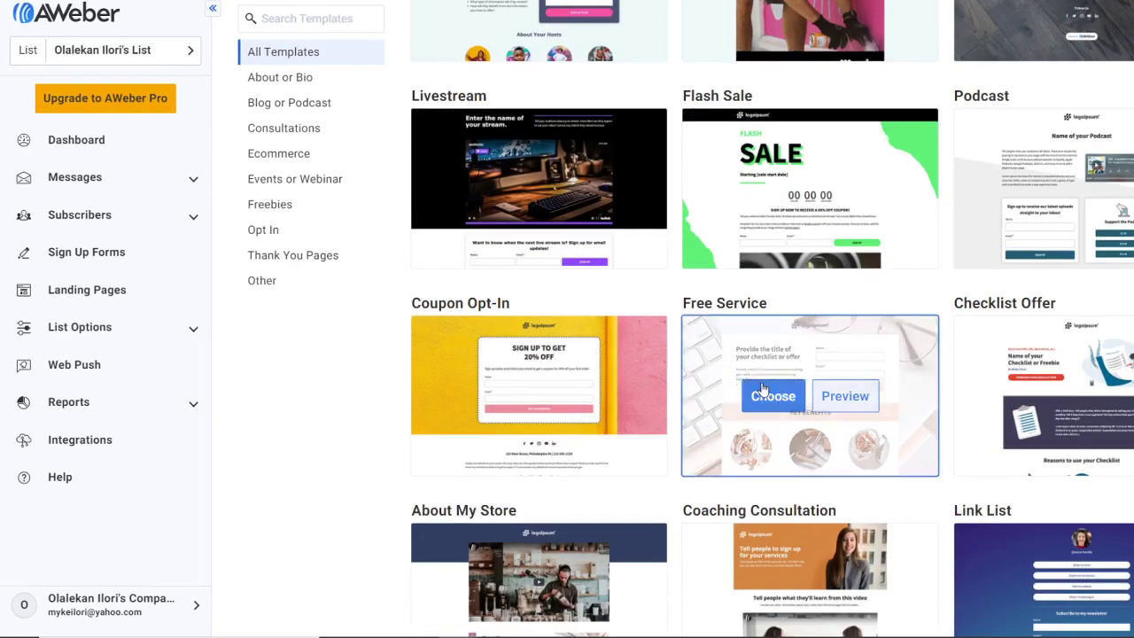
left_click(846, 398)
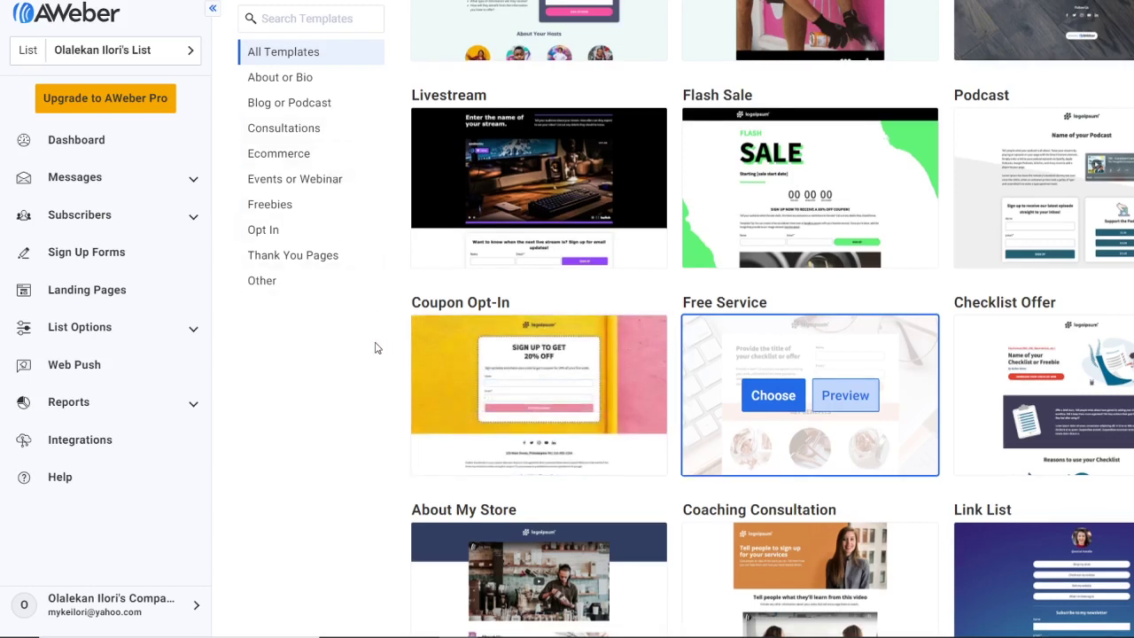
scroll(375, 348, "down", 2)
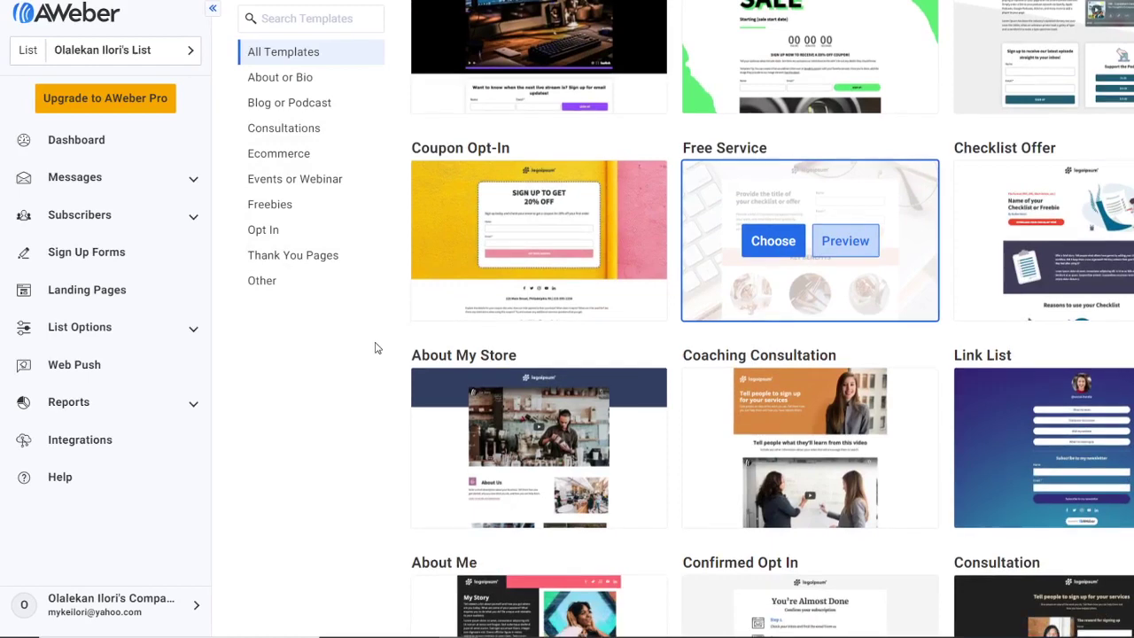
scroll(375, 348, "down", 1)
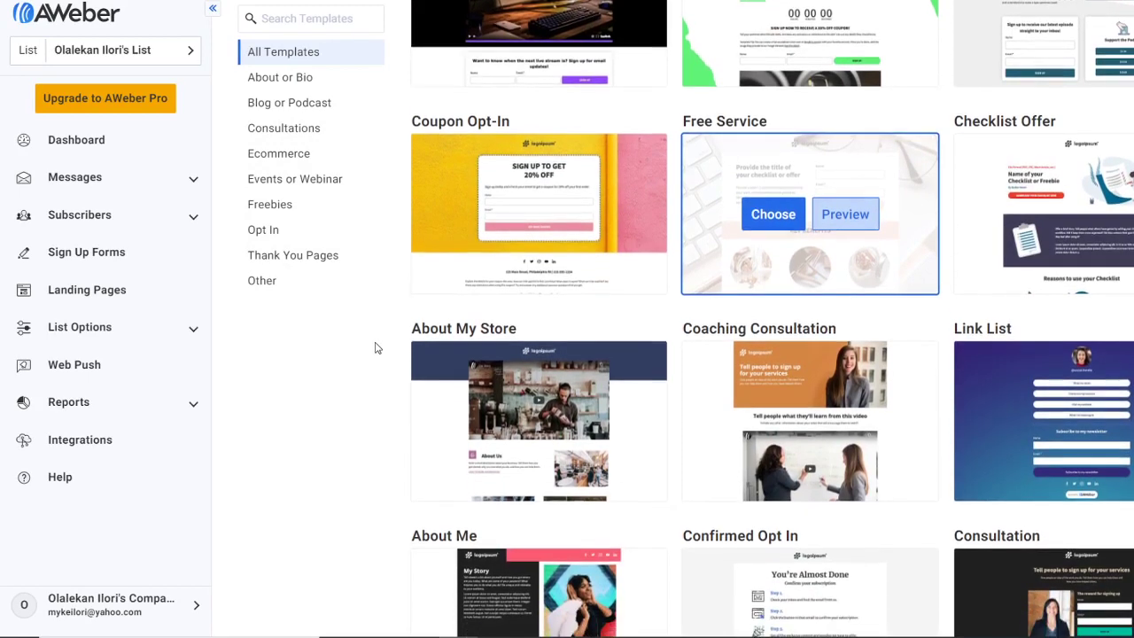
scroll(375, 348, "down", 2)
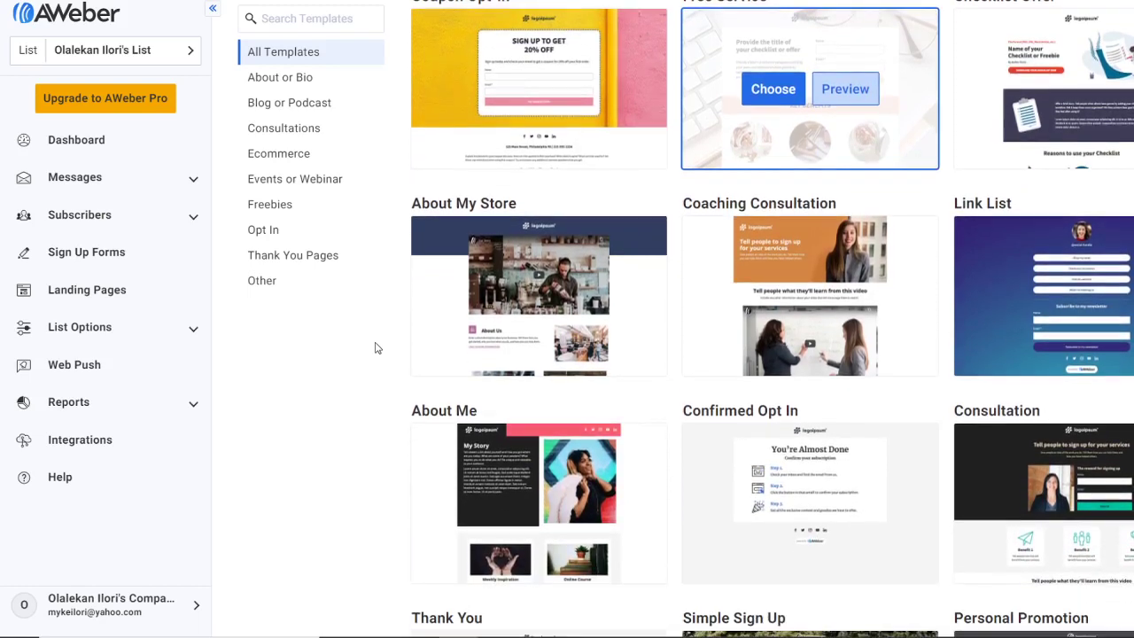
scroll(375, 348, "down", 1)
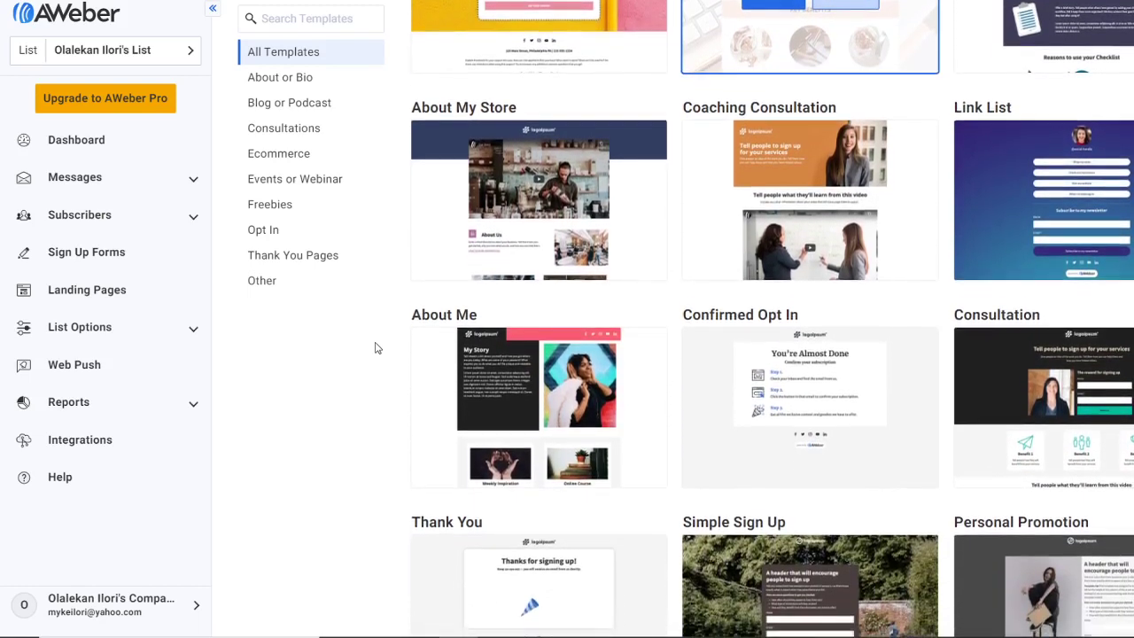
scroll(375, 349, "down", 2)
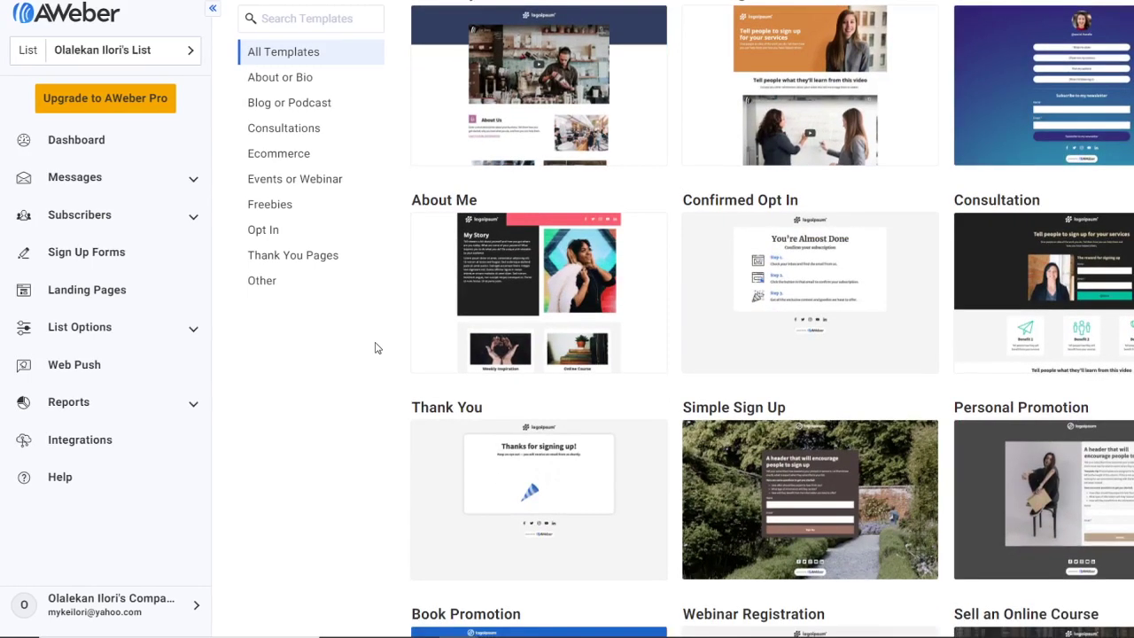
scroll(374, 349, "down", 2)
mouse_move(771, 450)
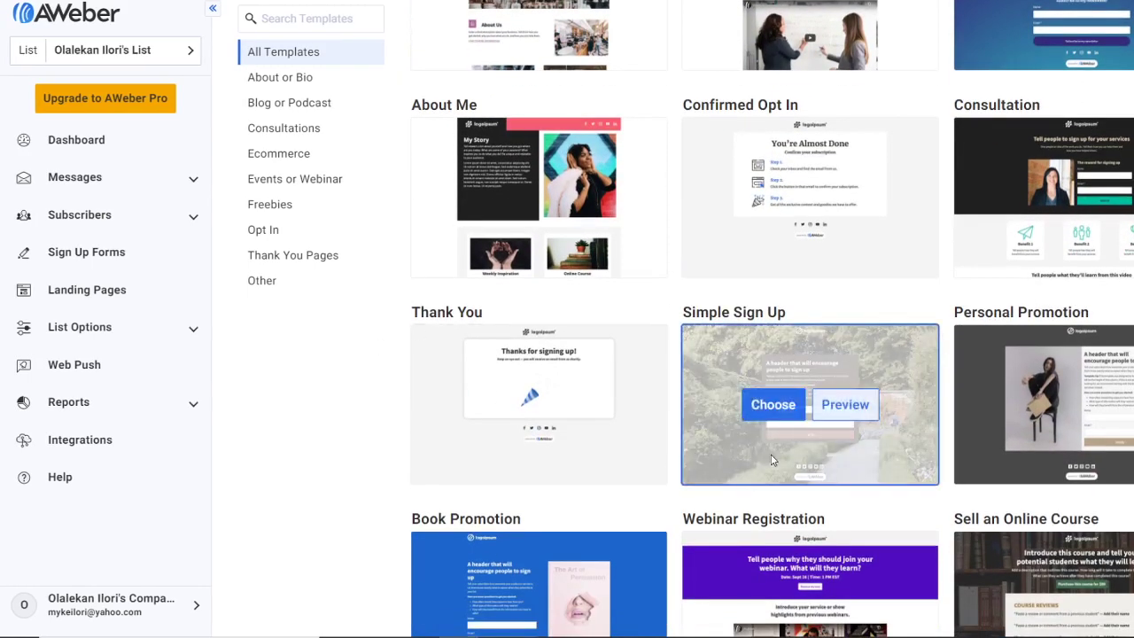
mouse_move(535, 468)
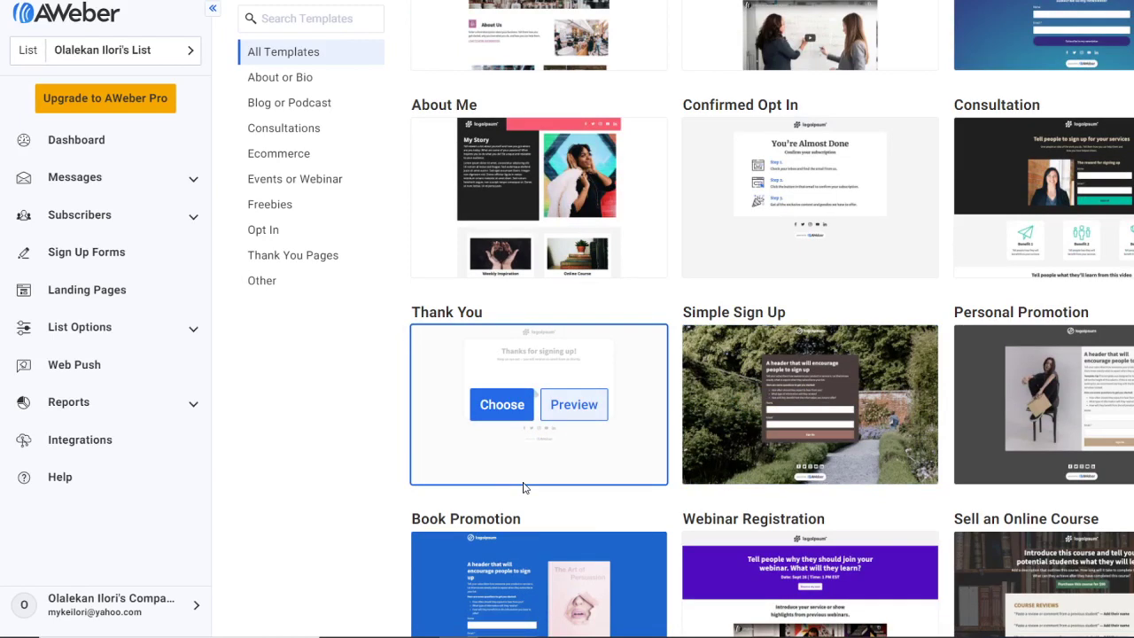
Close the unloaded template preview page and browse the remaining gallery rows from Book Promotion down to the Advocate template.
left_click(573, 195)
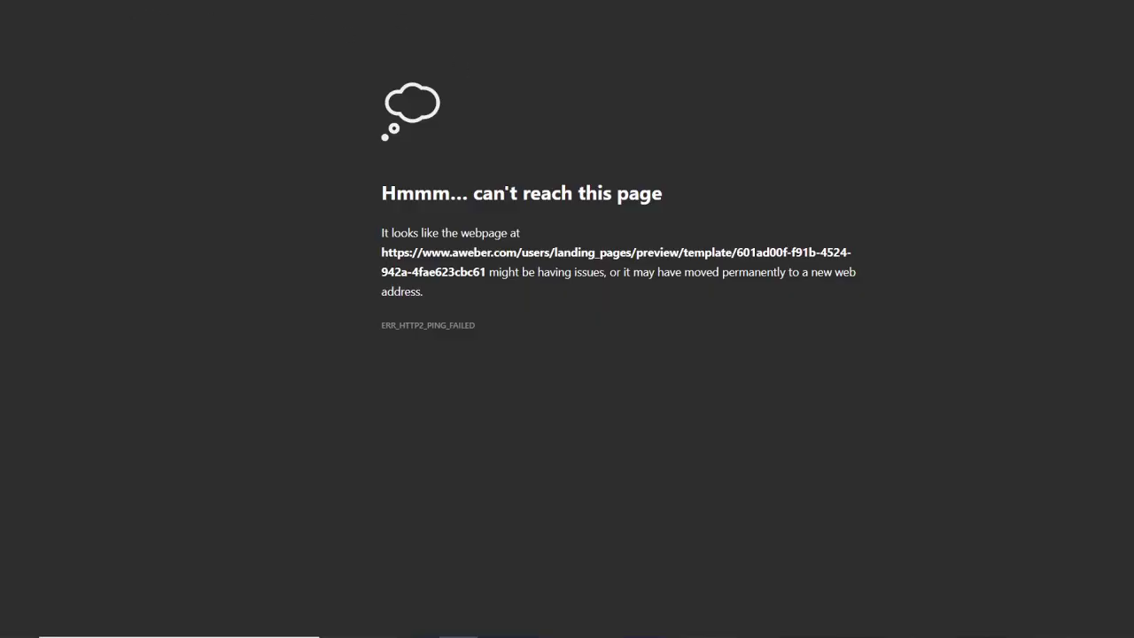
key("ctrl+w")
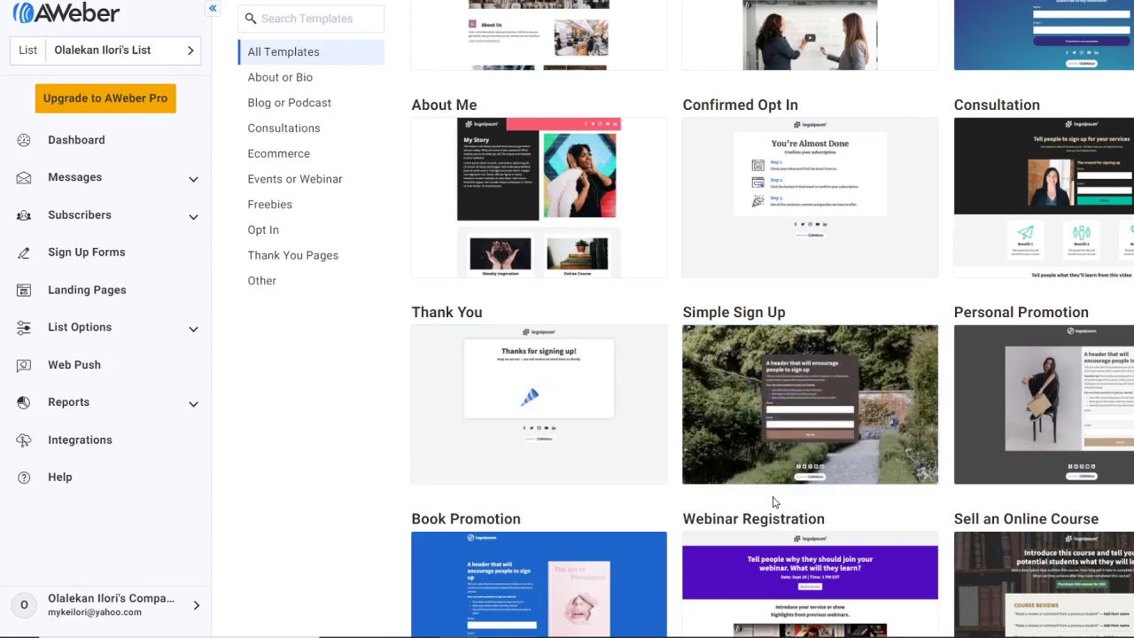
scroll(773, 502, "down", 3)
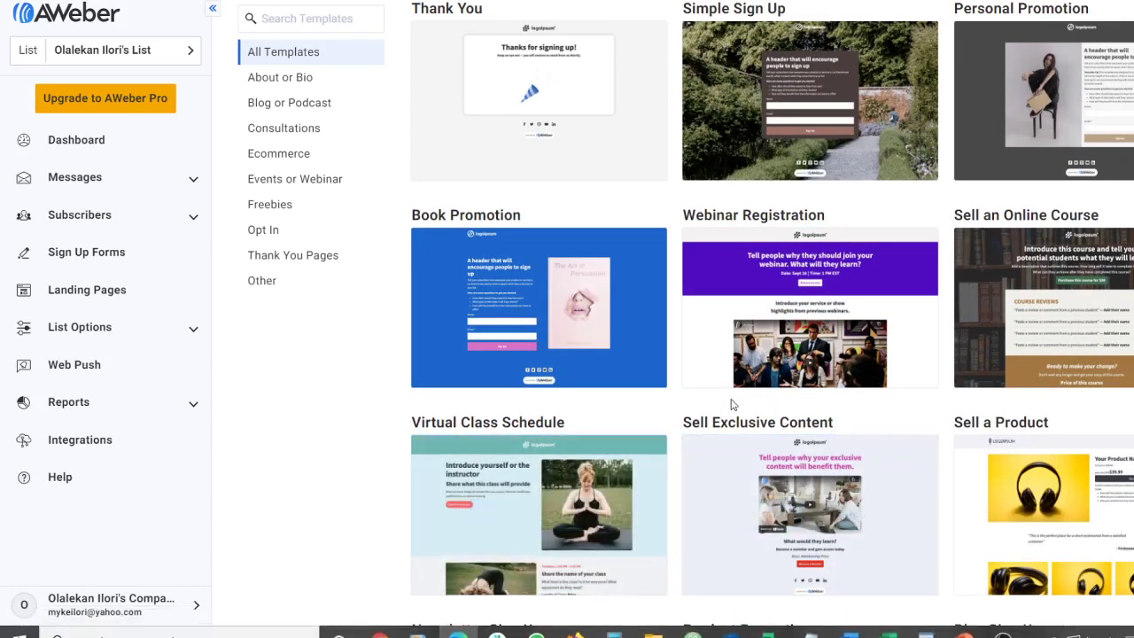
scroll(701, 426, "down", 1)
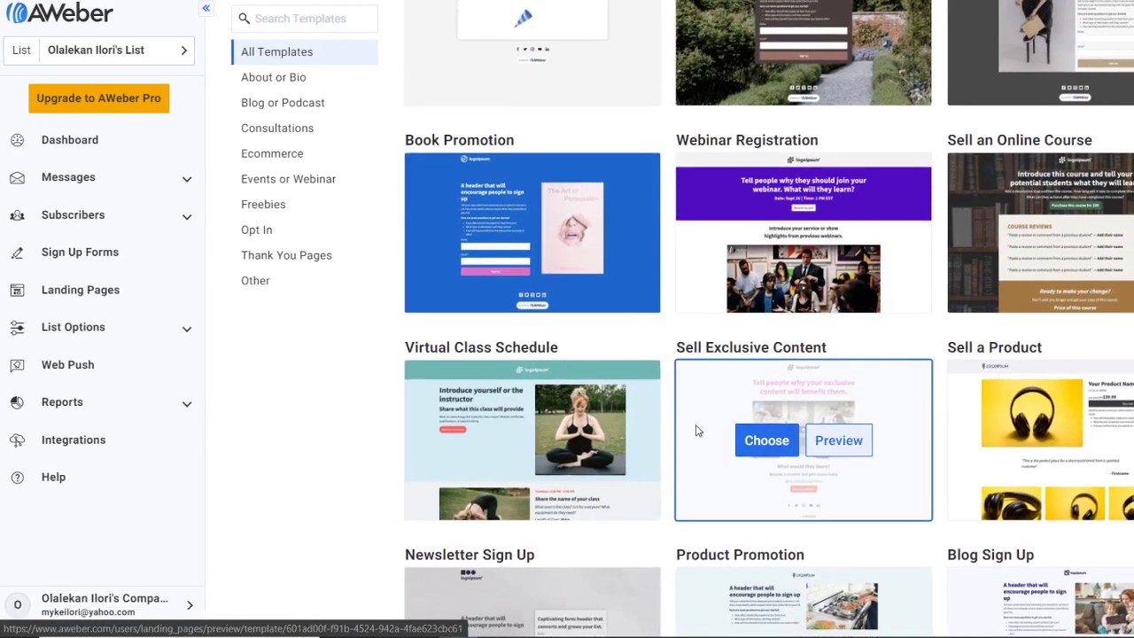
scroll(682, 461, "left", 1)
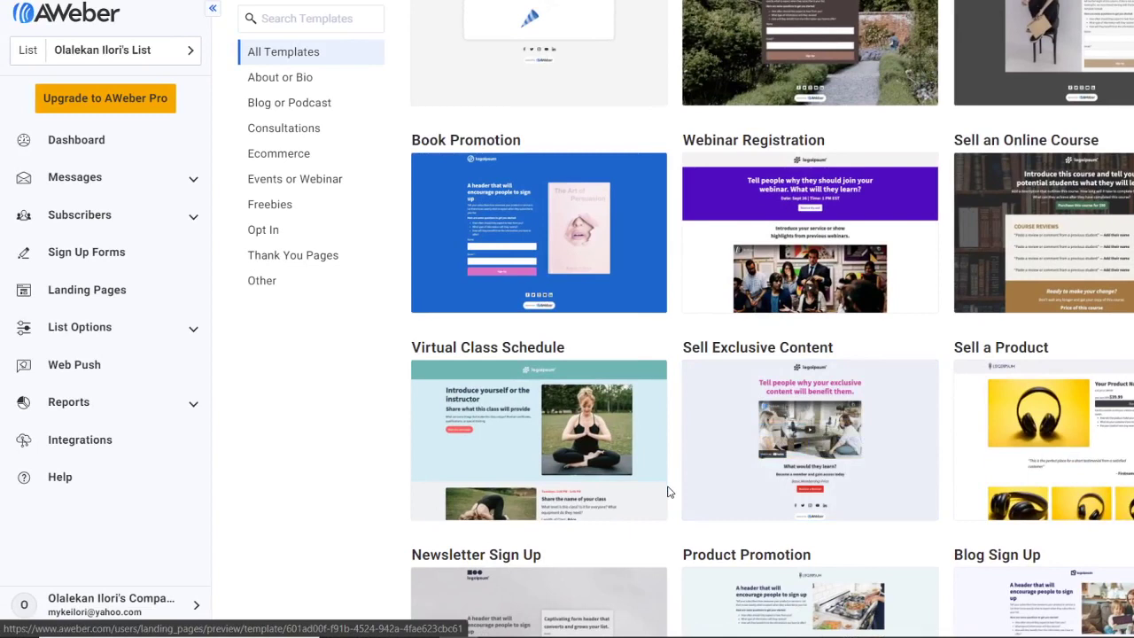
scroll(669, 492, "down", 1)
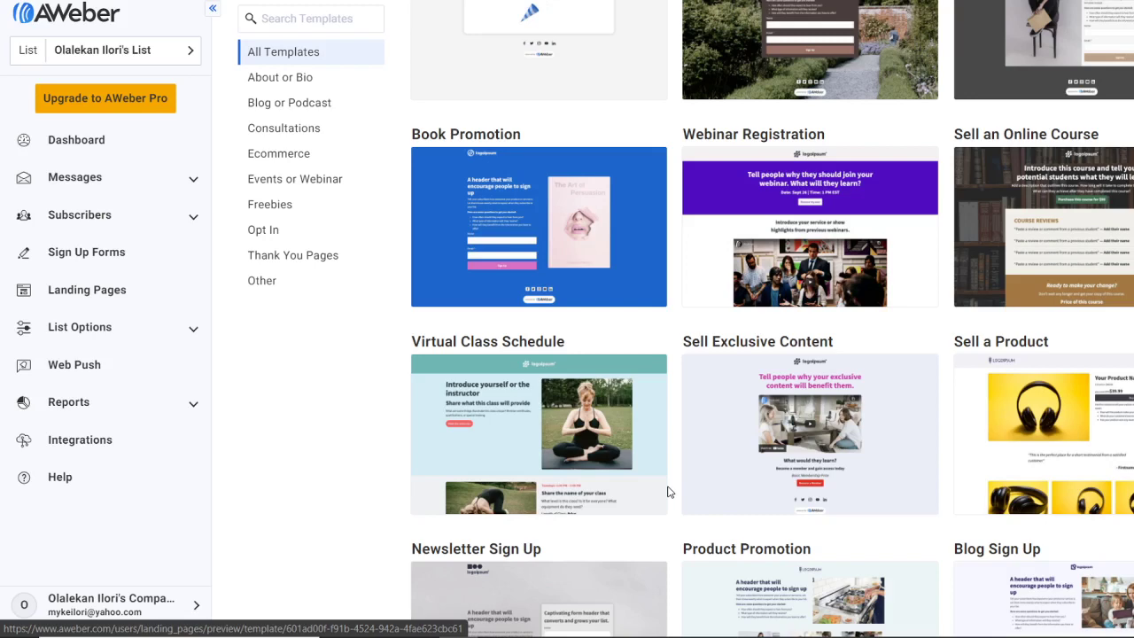
scroll(669, 492, "down", 1)
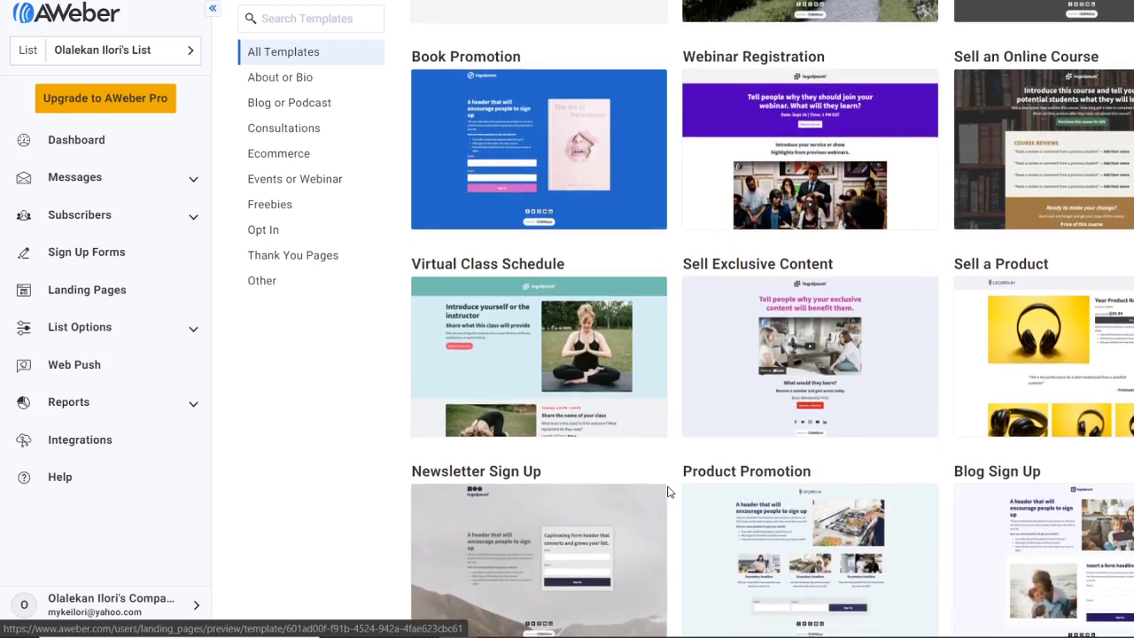
scroll(670, 492, "up", 1)
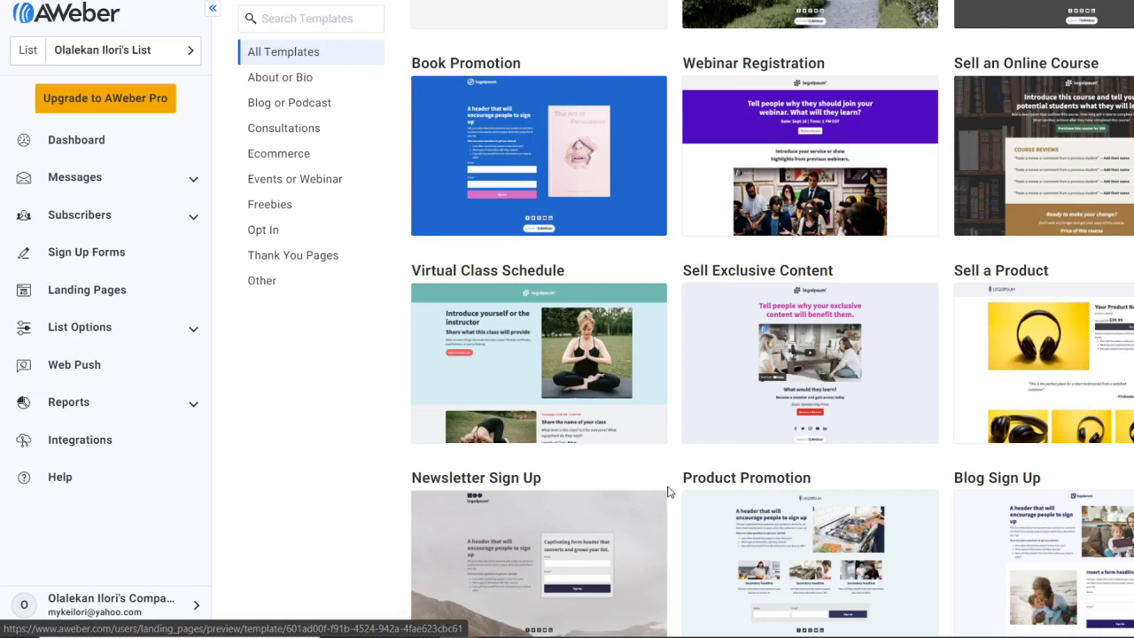
scroll(669, 491, "down", 1)
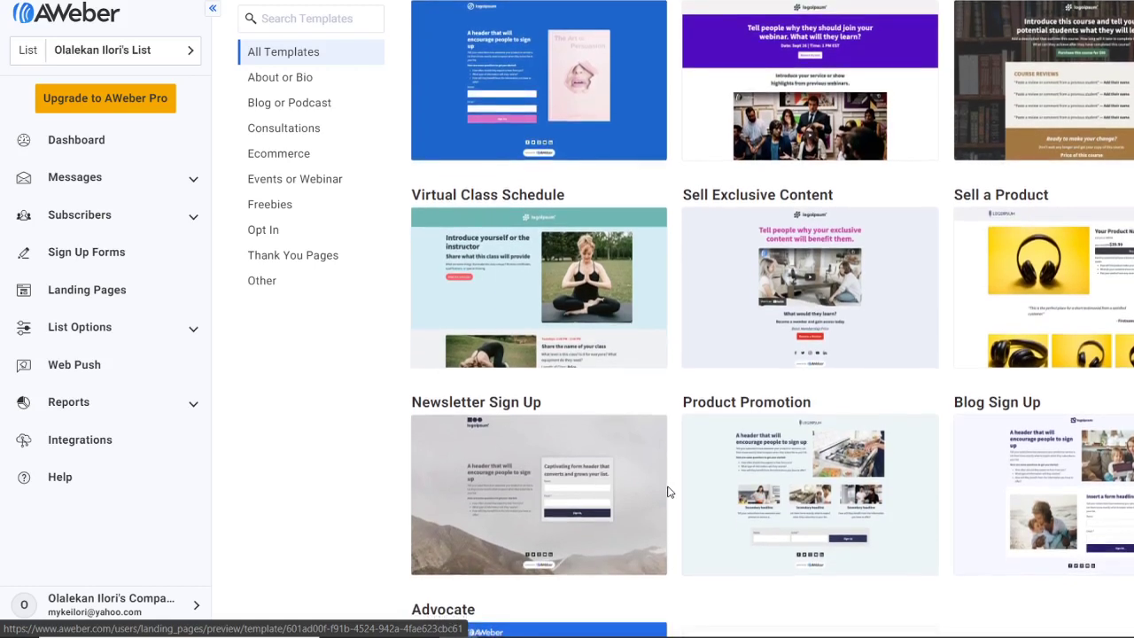
scroll(669, 492, "down", 1)
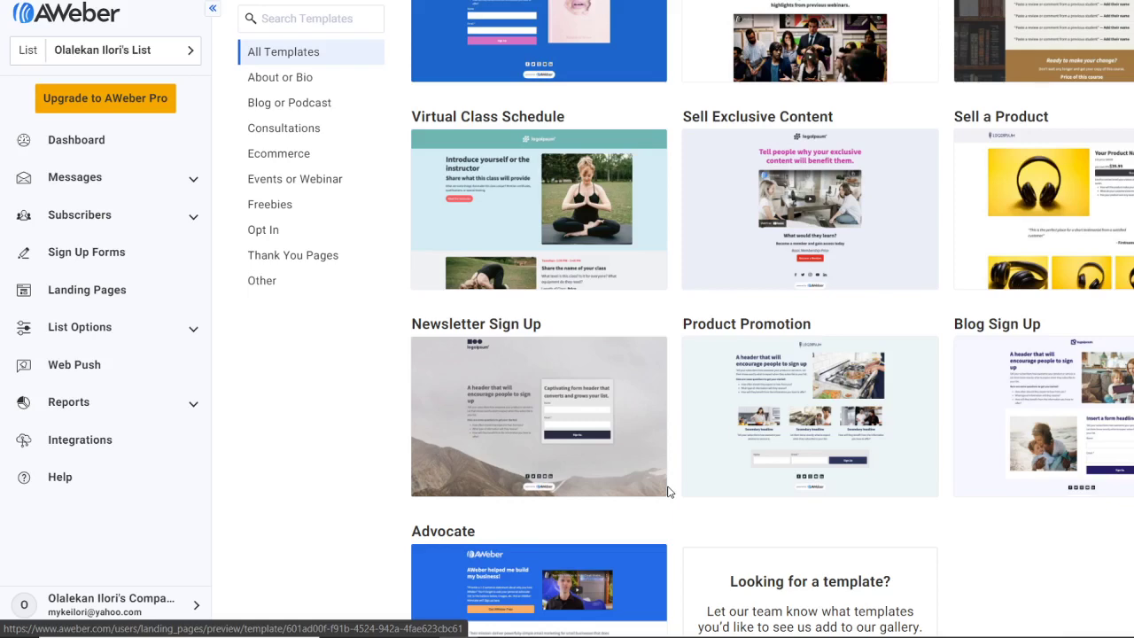
scroll(669, 492, "down", 1)
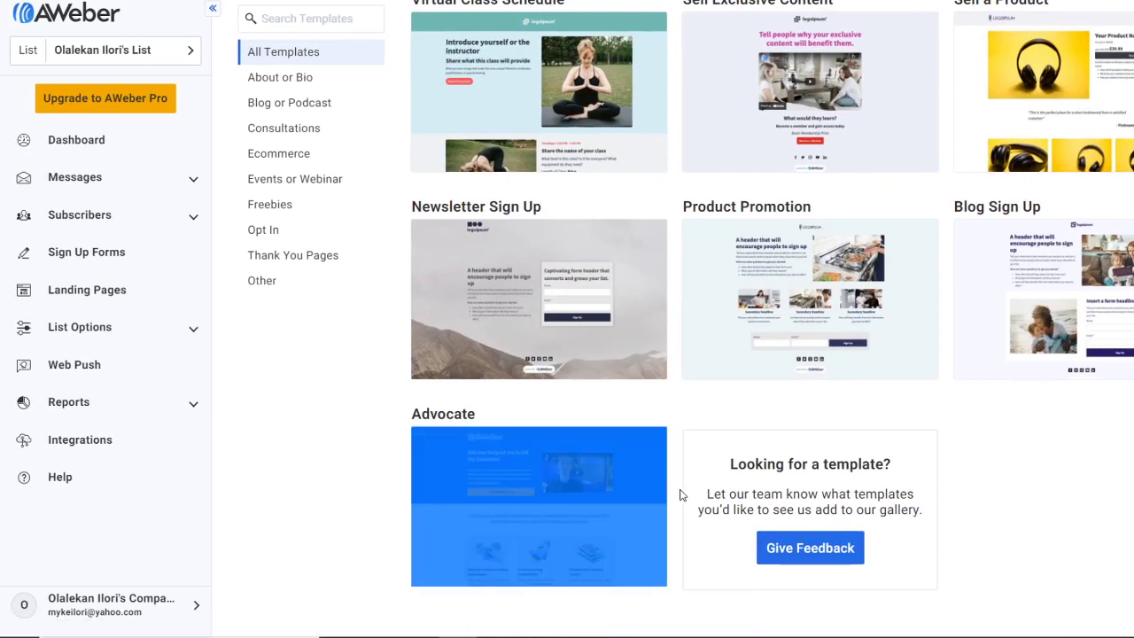
Review the Free Service preview's offer text, sign-up form, What's included section and claim section, and return to the template gallery.
mouse_move(672, 443)
scroll(679, 450, "down", 1)
scroll(620, 528, "down", 1)
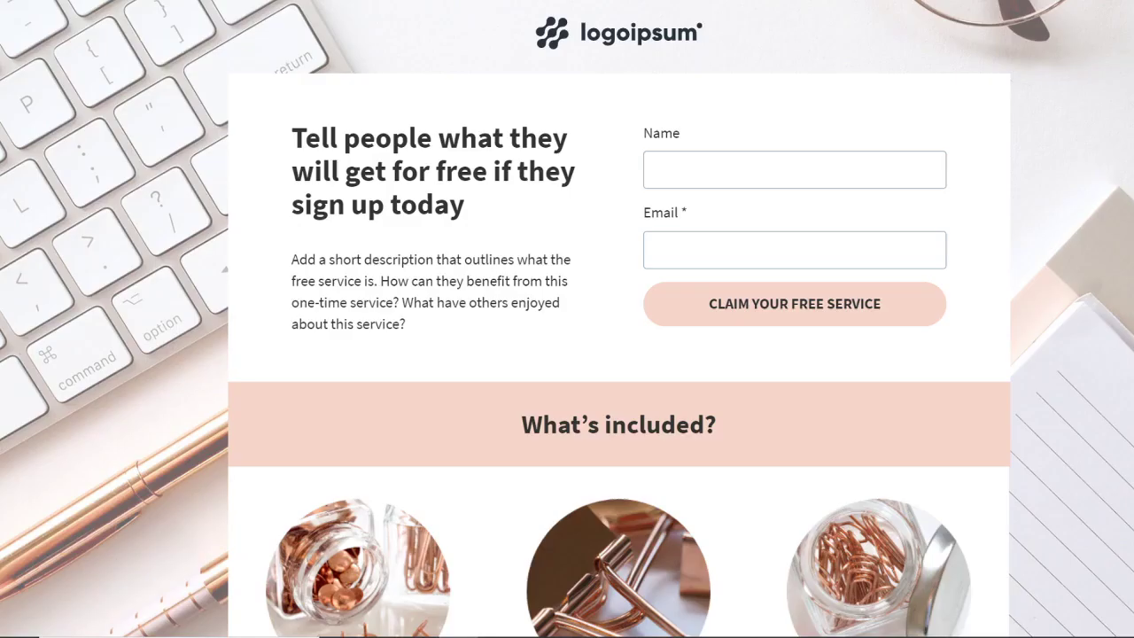
scroll(564, 287, "down", 1)
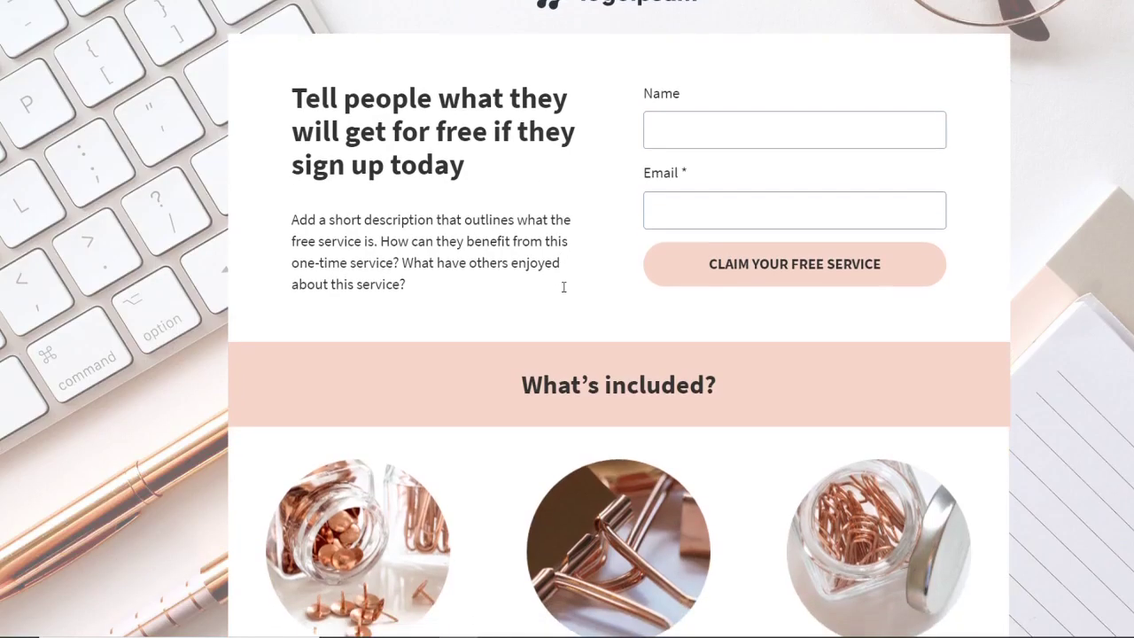
scroll(564, 288, "up", 1)
scroll(563, 287, "down", 3)
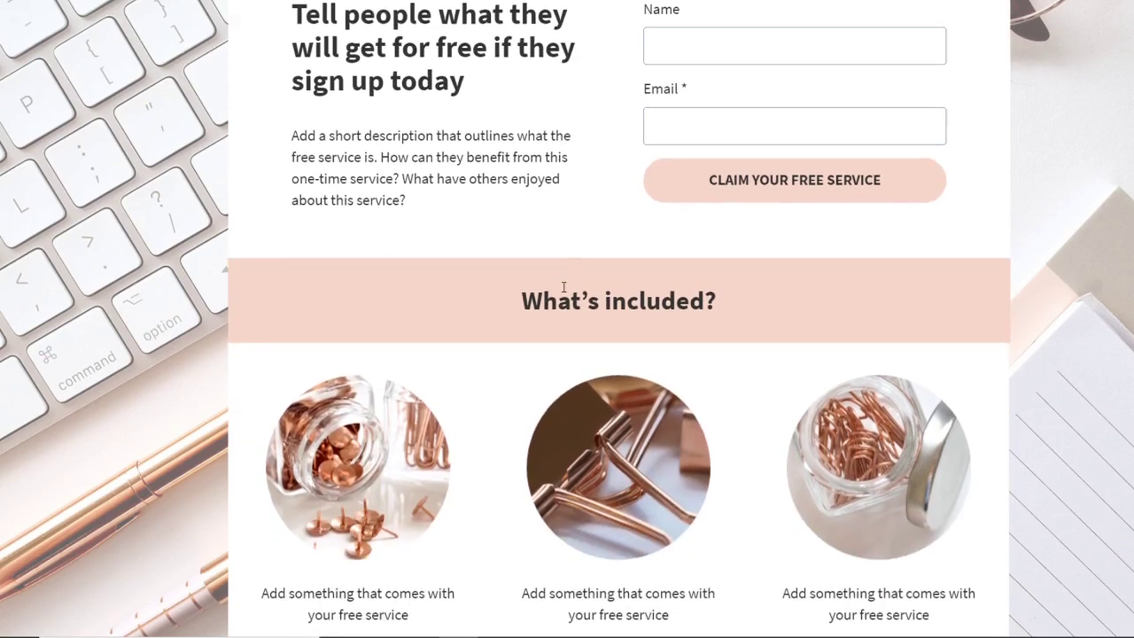
scroll(564, 292, "down", 2)
scroll(564, 293, "up", 2)
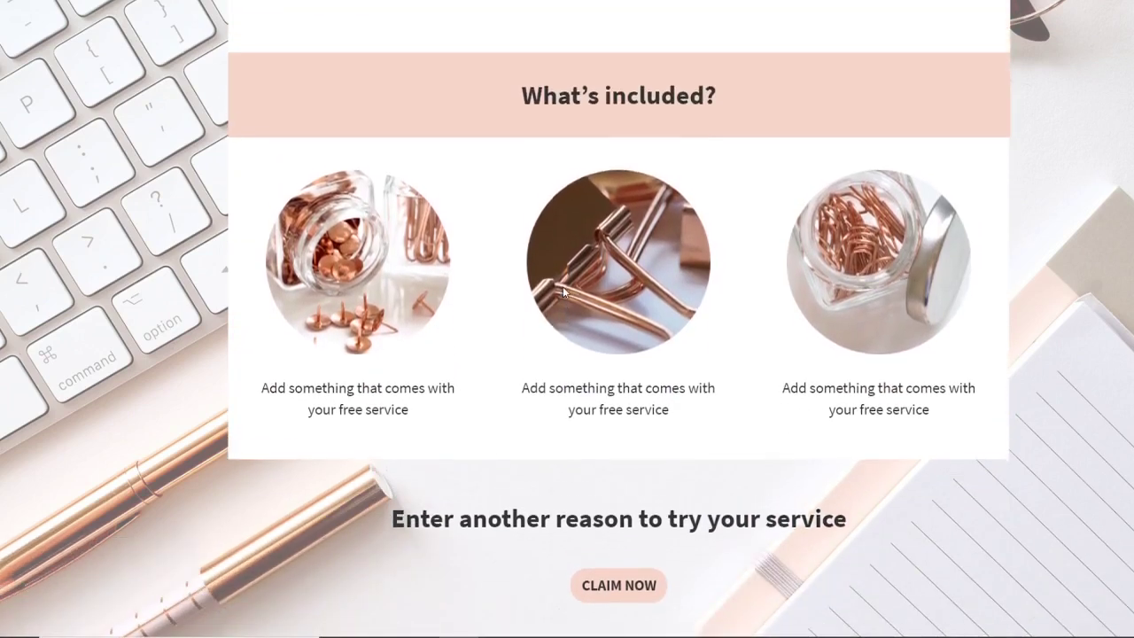
scroll(563, 292, "down", 2)
scroll(562, 292, "up", 5)
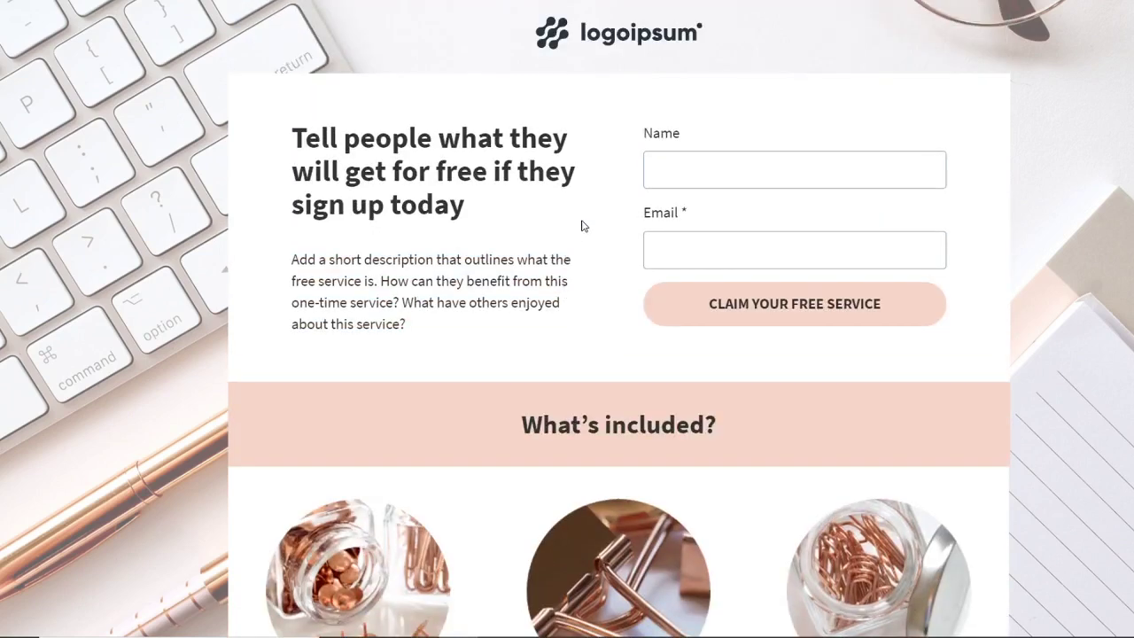
scroll(568, 318, "down", 2)
scroll(569, 319, "up", 2)
scroll(568, 319, "down", 2)
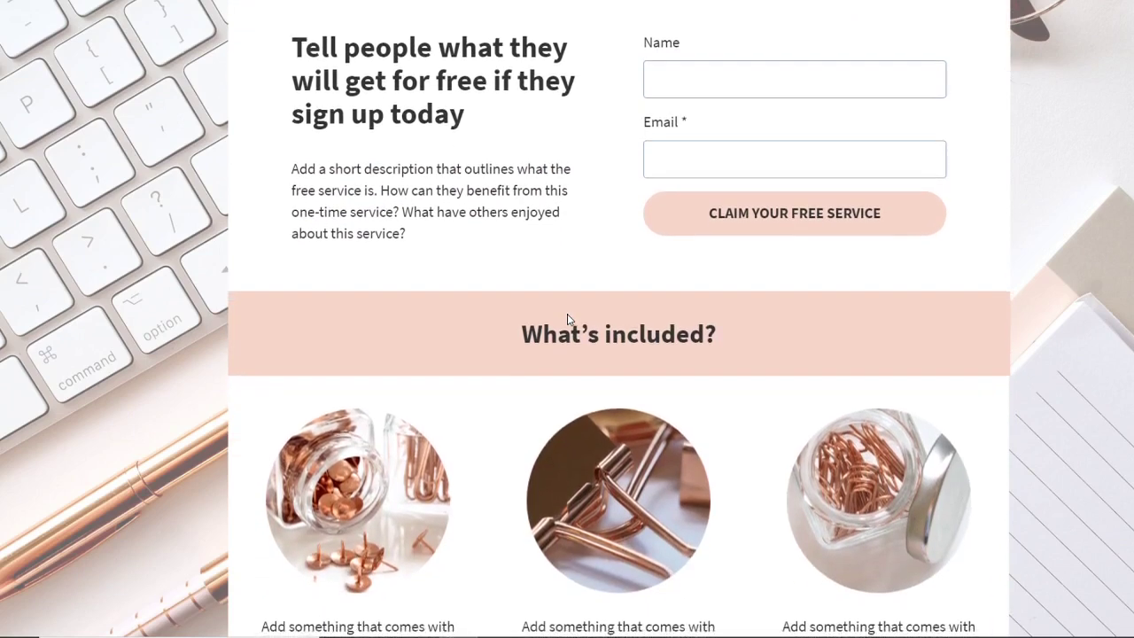
scroll(568, 320, "up", 2)
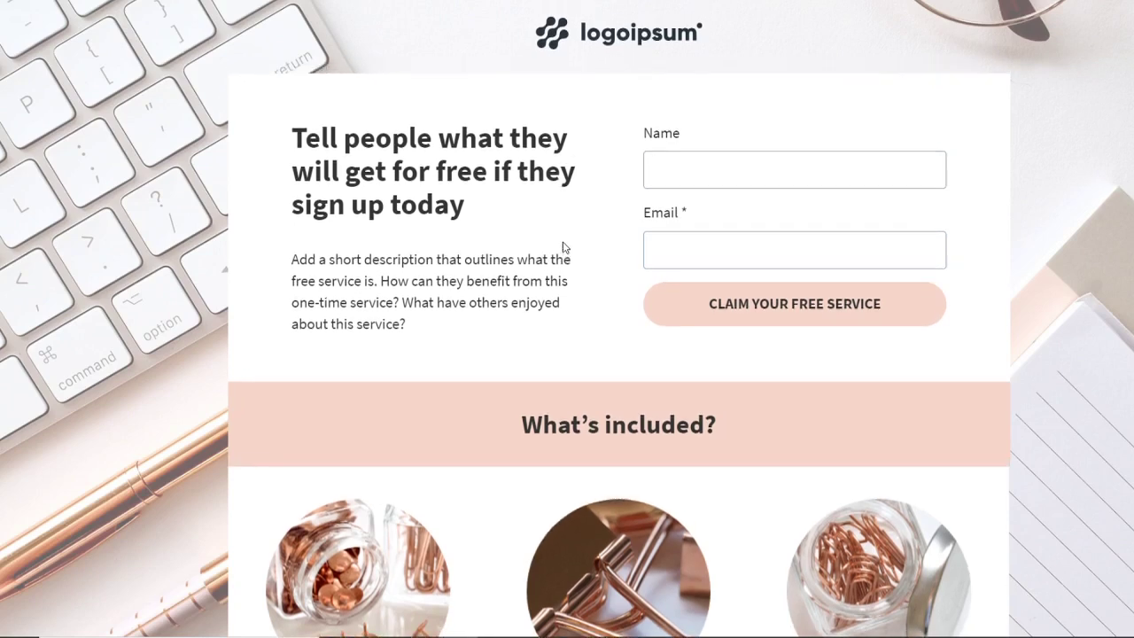
scroll(563, 247, "down", 2)
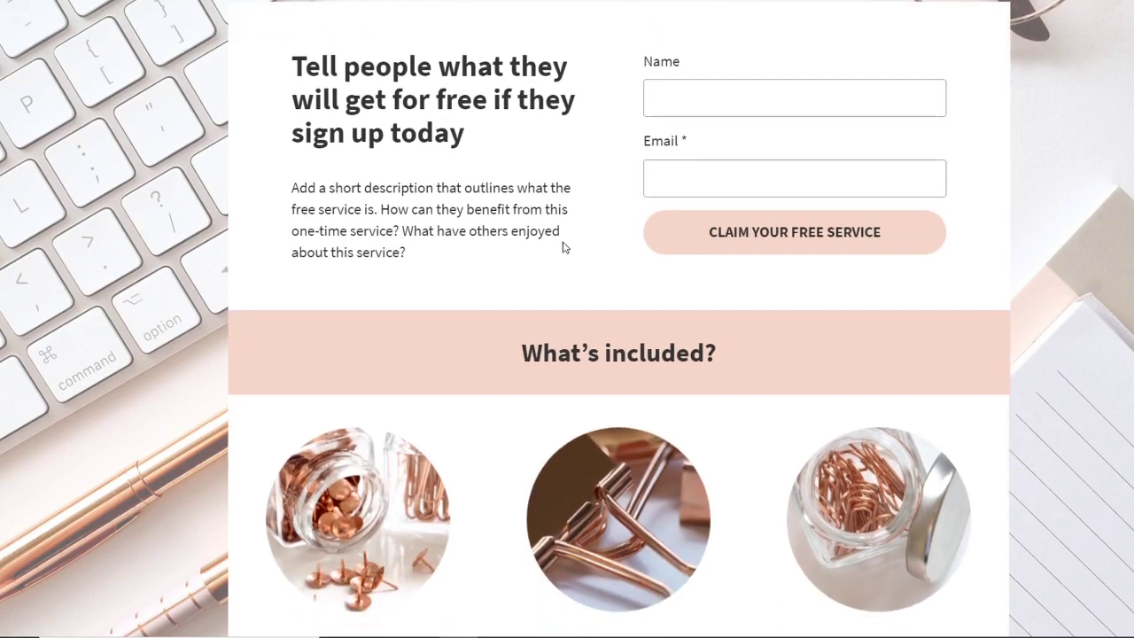
scroll(564, 248, "up", 2)
scroll(563, 248, "down", 5)
scroll(564, 247, "up", 5)
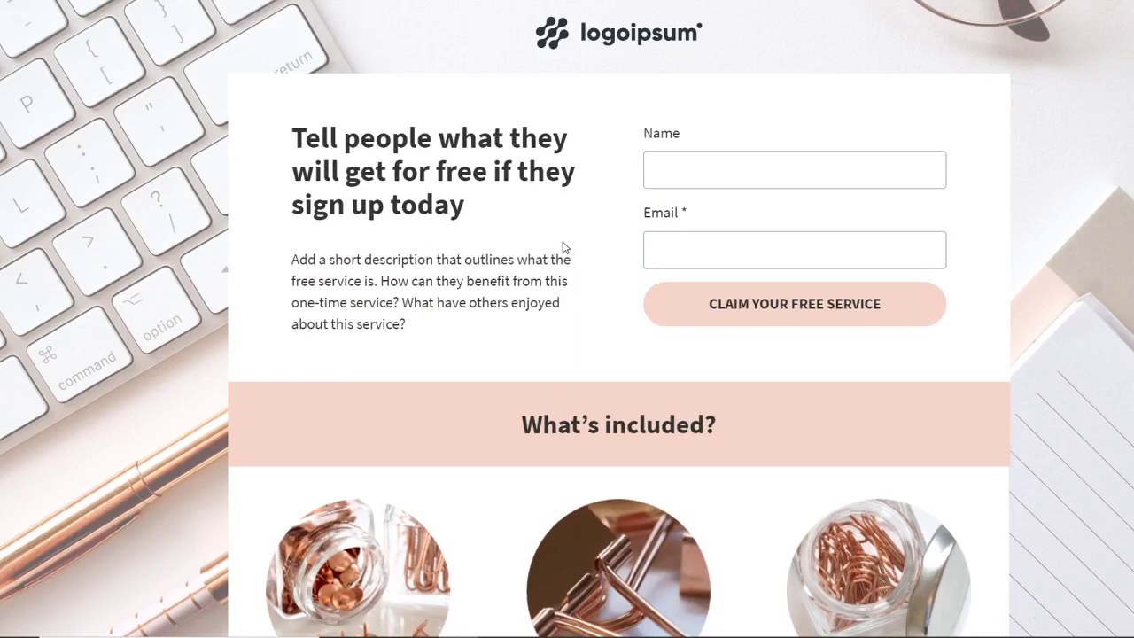
scroll(564, 248, "down", 1)
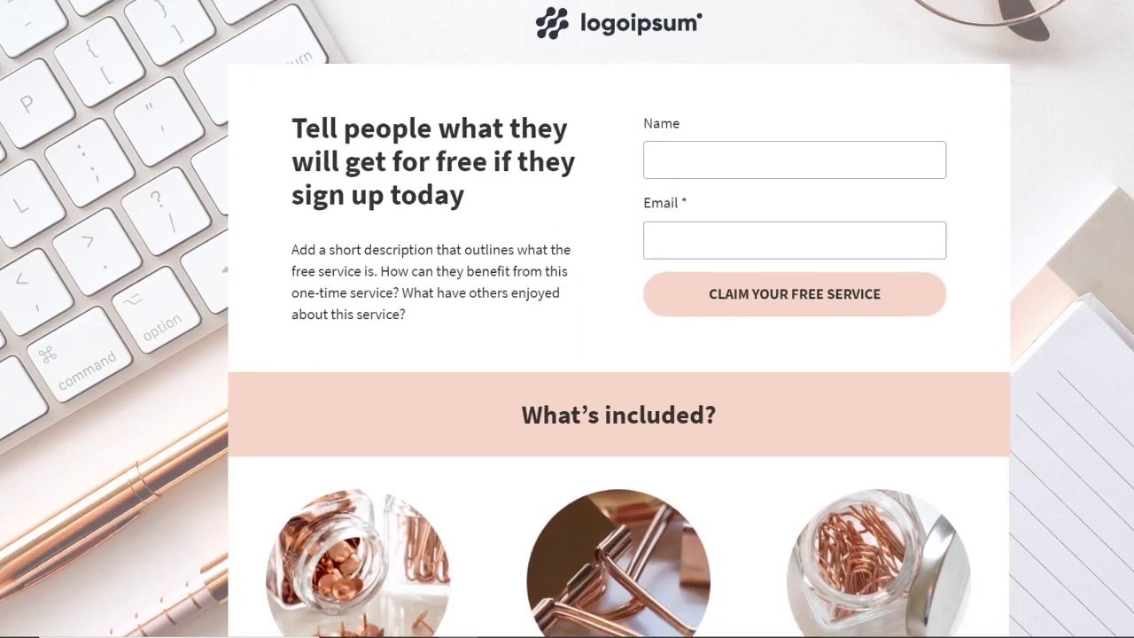
key("Escape")
Browse back through the gallery between the Thank You and Newsletter Sign Up rows to compare their templates.
scroll(462, 184, "up", 5)
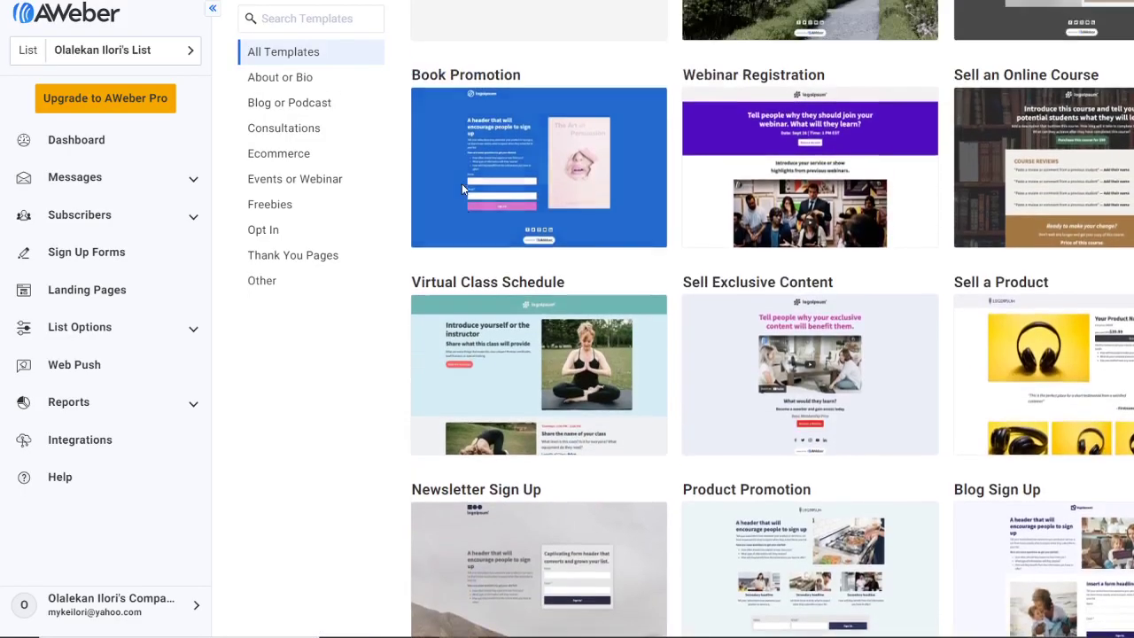
scroll(462, 183, "up", 3)
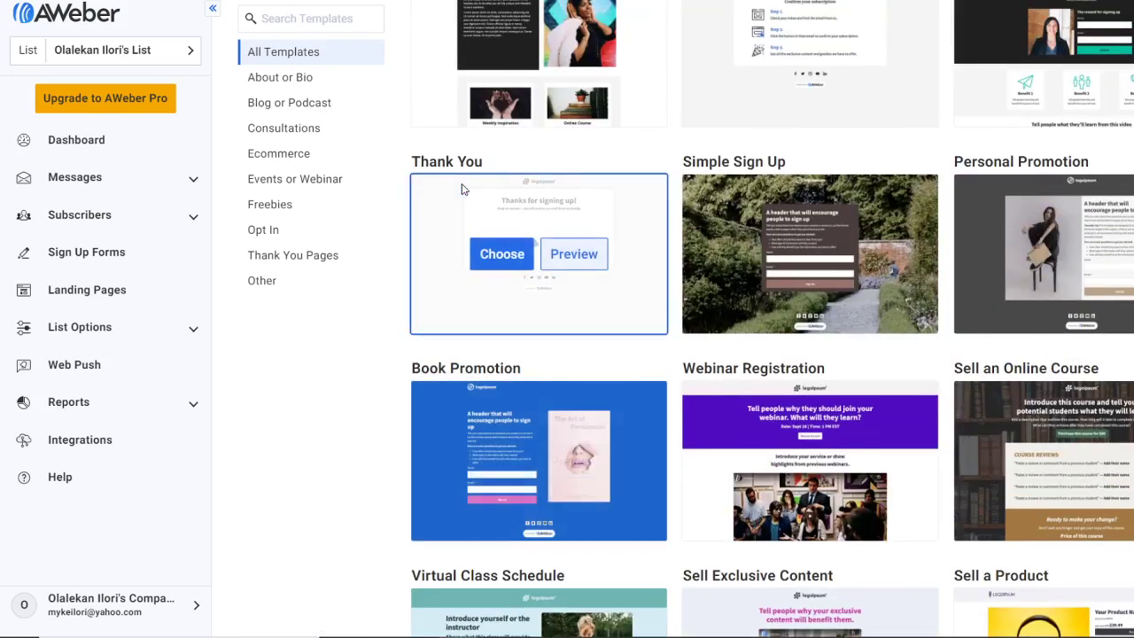
scroll(461, 189, "down", 1)
scroll(462, 189, "down", 2)
scroll(462, 189, "up", 2)
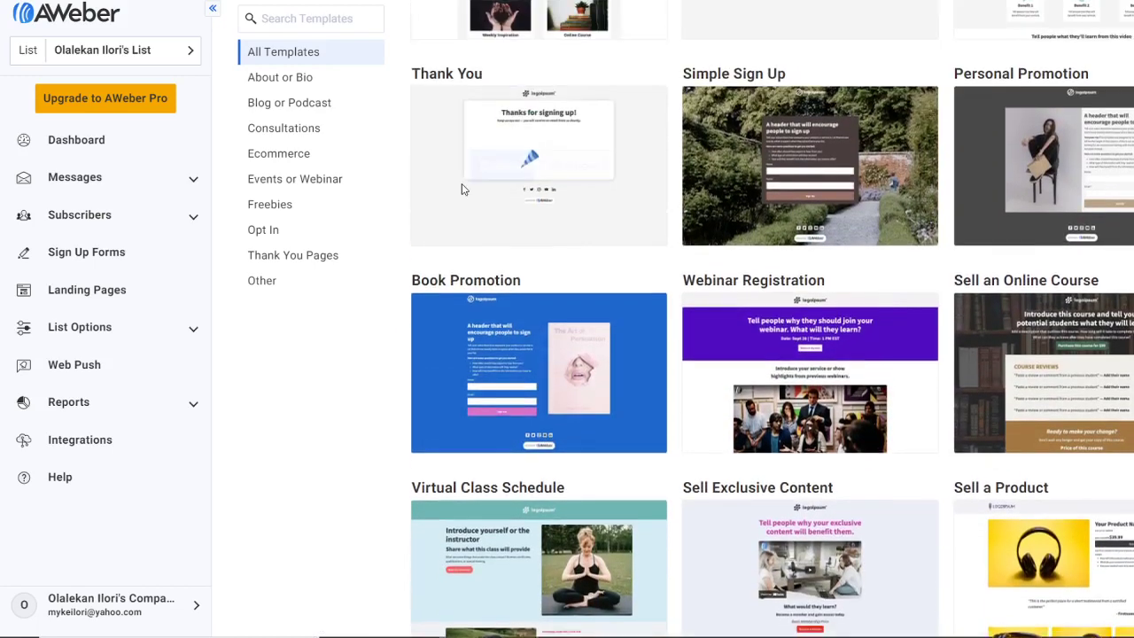
scroll(462, 188, "down", 3)
scroll(462, 183, "down", 1)
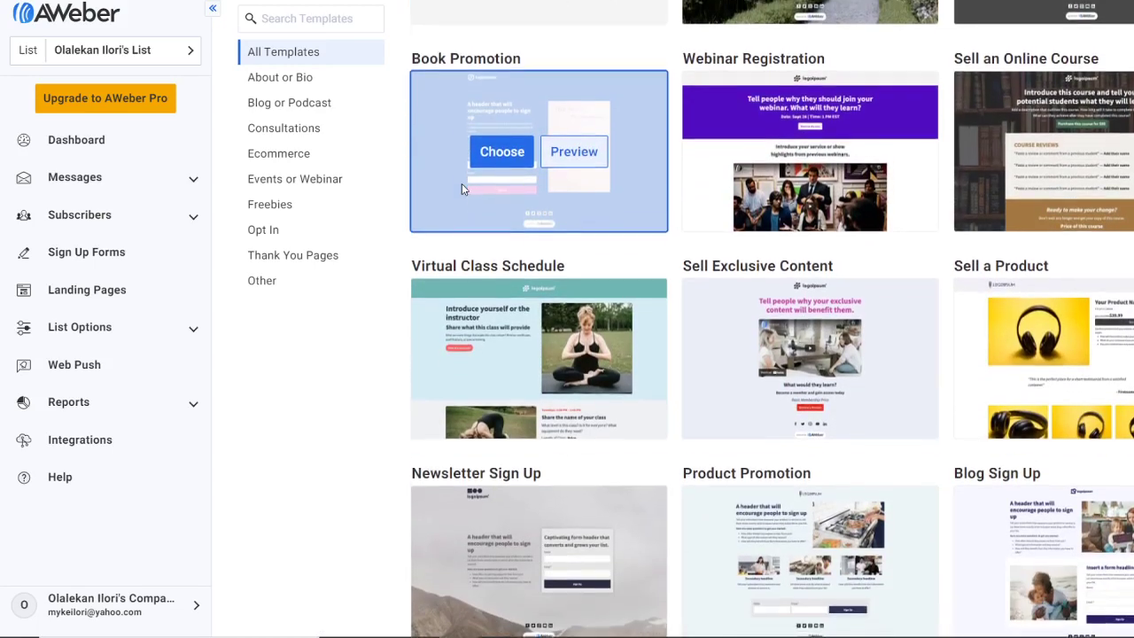
scroll(462, 183, "up", 1)
scroll(462, 188, "up", 3)
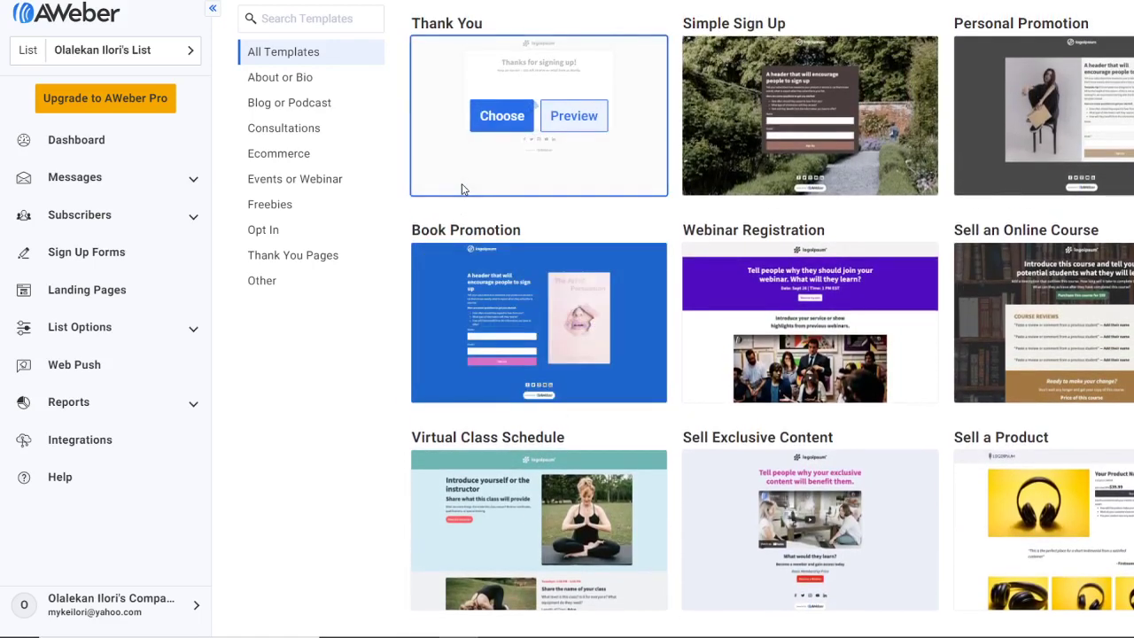
Browse the template gallery back up from the Thank You row to the Donations and blank canvas templates.
scroll(462, 189, "up", 1)
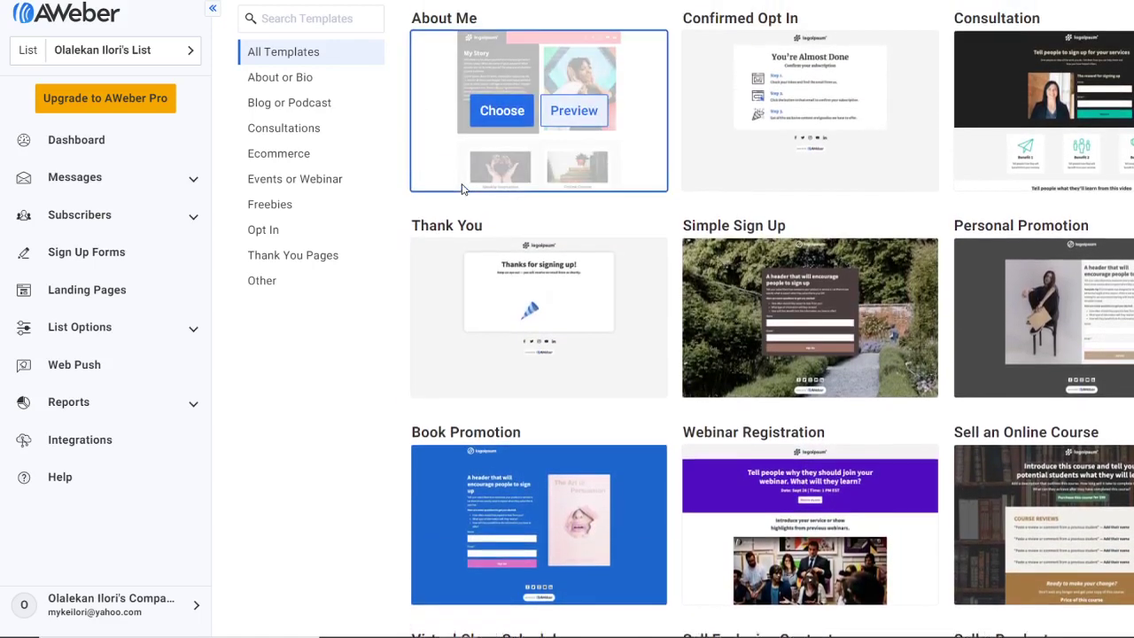
scroll(462, 189, "up", 1)
scroll(462, 189, "up", 1)
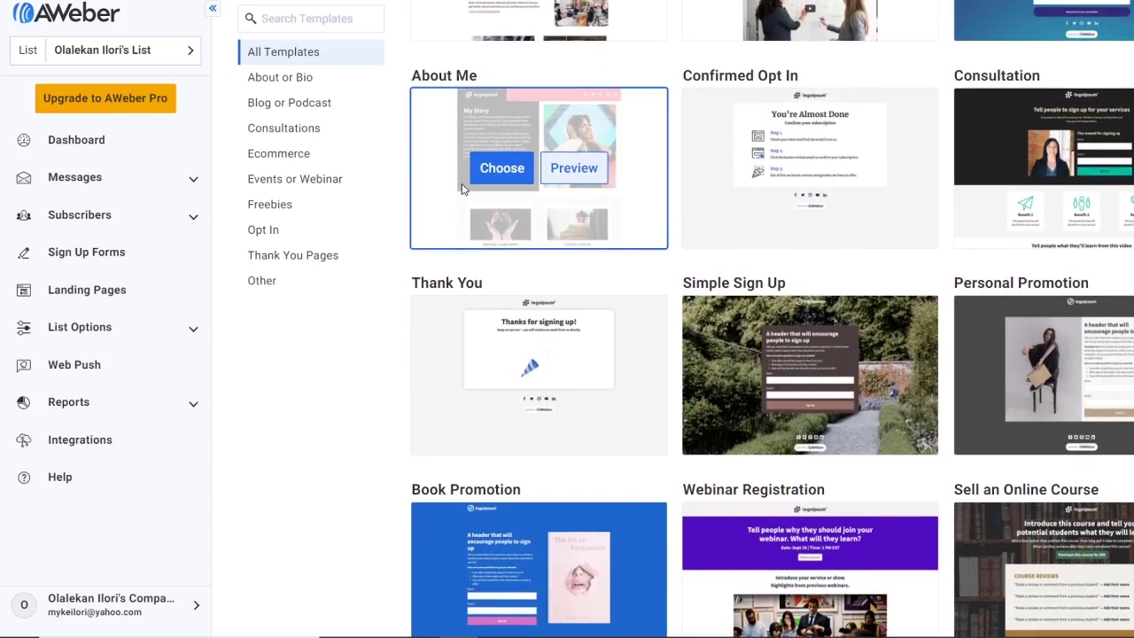
scroll(461, 189, "up", 2)
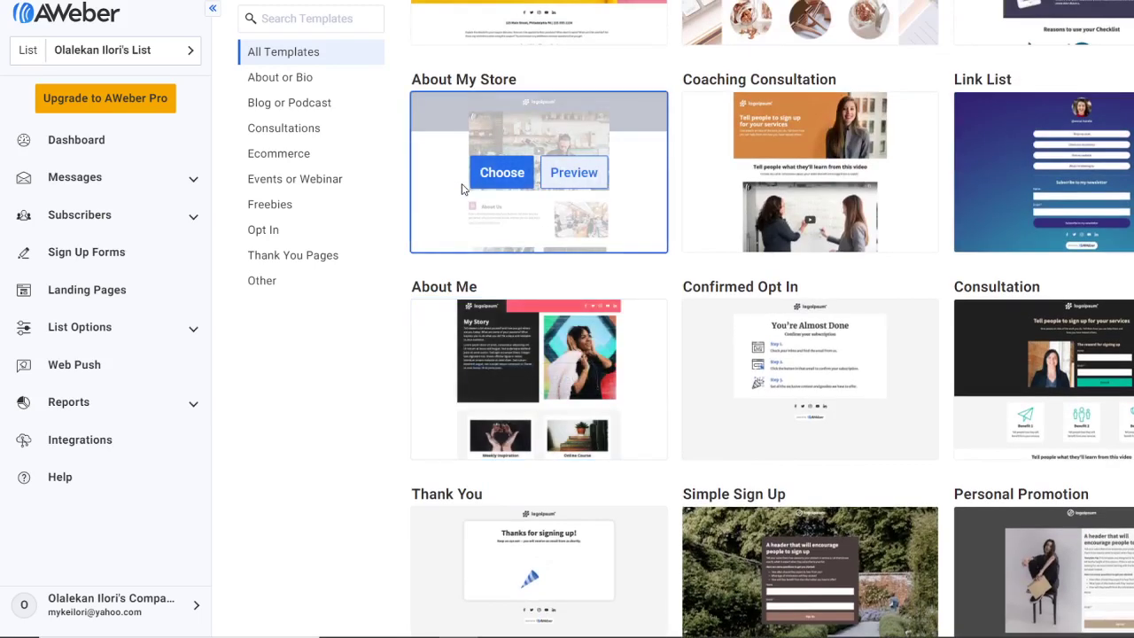
scroll(462, 189, "up", 1)
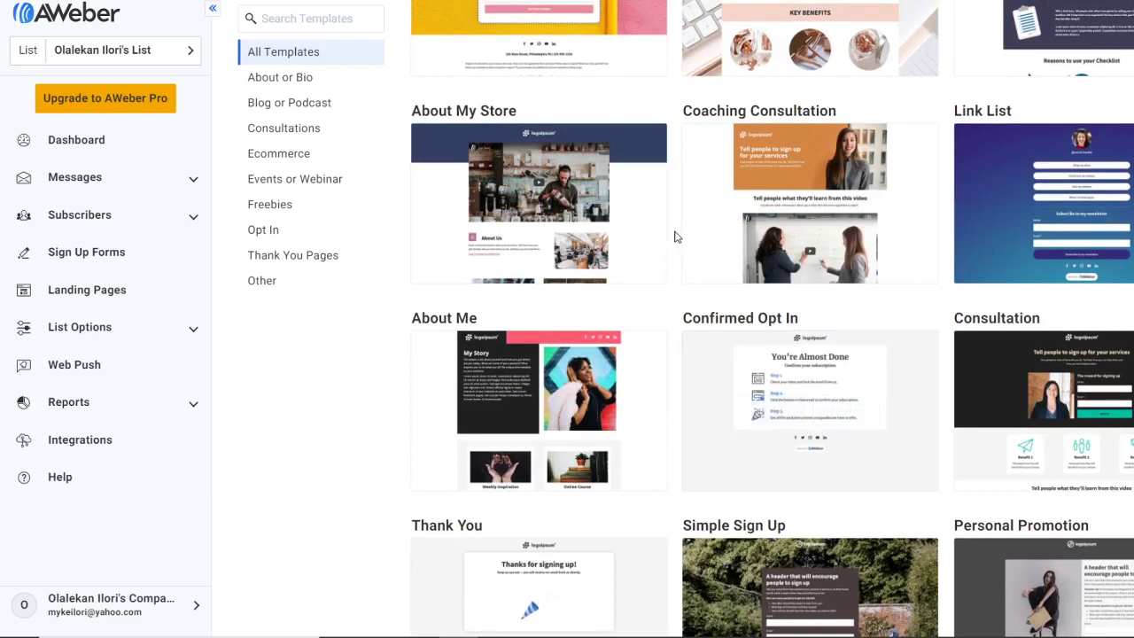
scroll(675, 237, "up", 3)
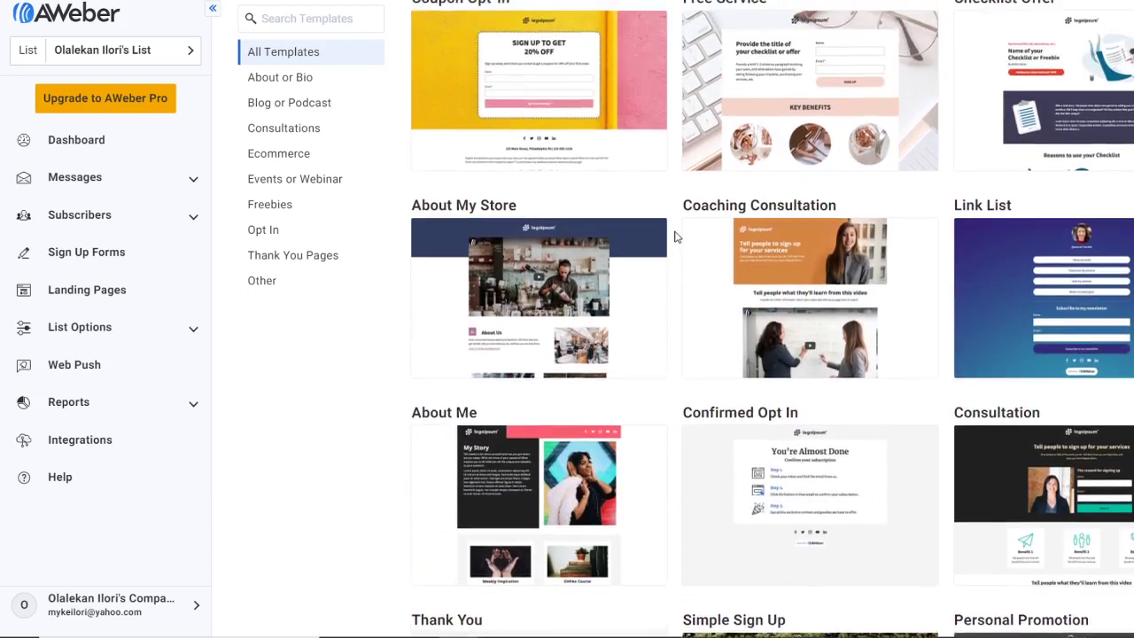
scroll(675, 237, "up", 2)
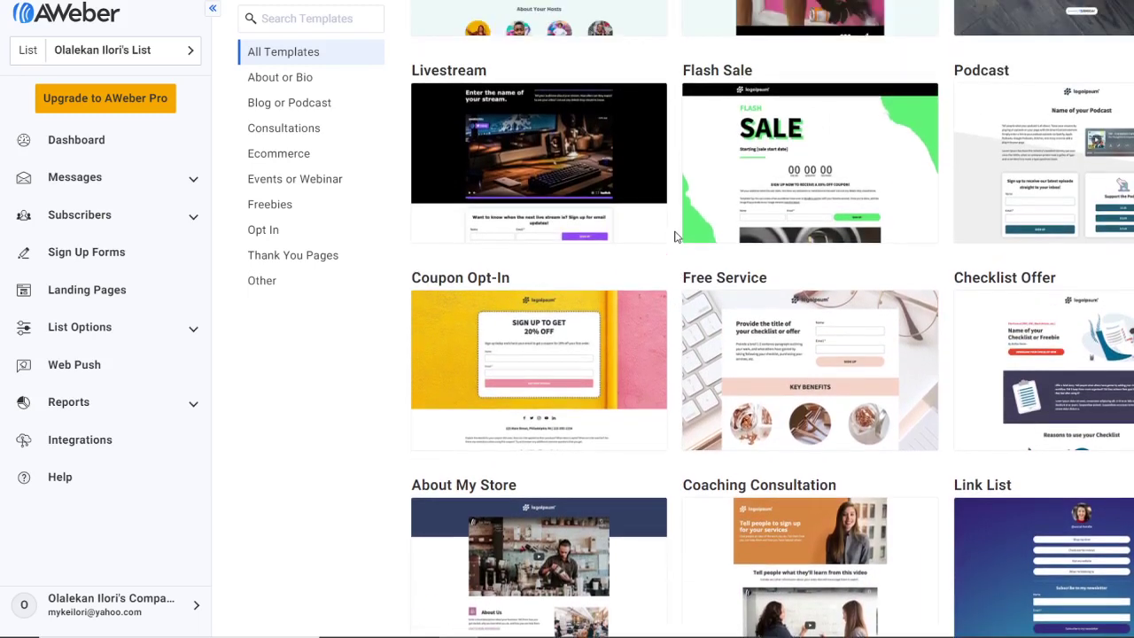
scroll(675, 237, "up", 3)
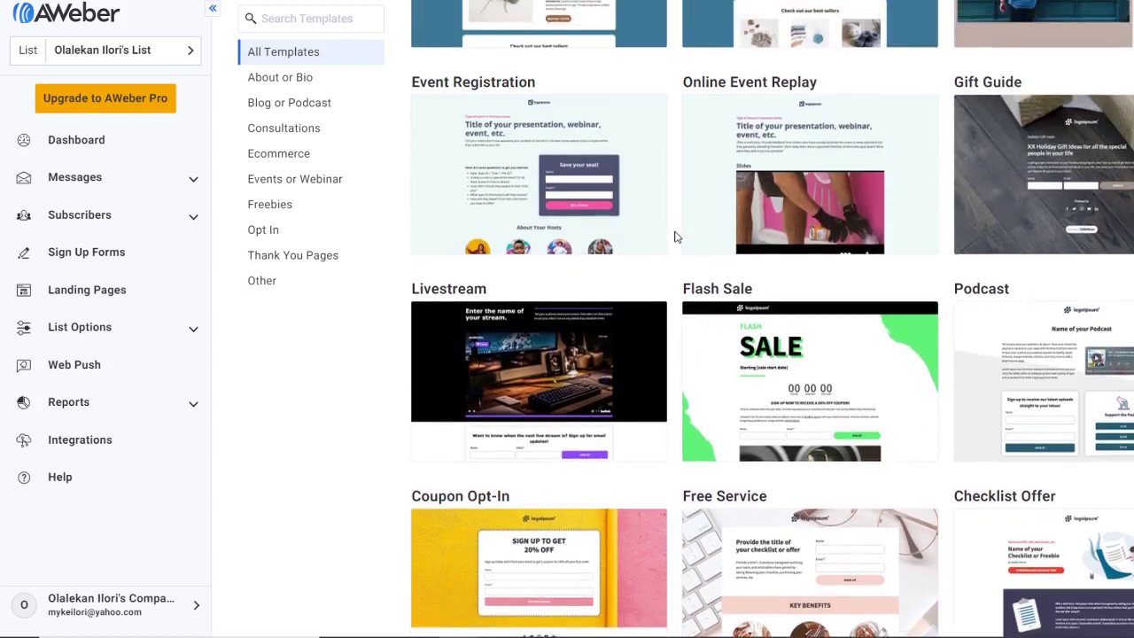
scroll(675, 236, "up", 1)
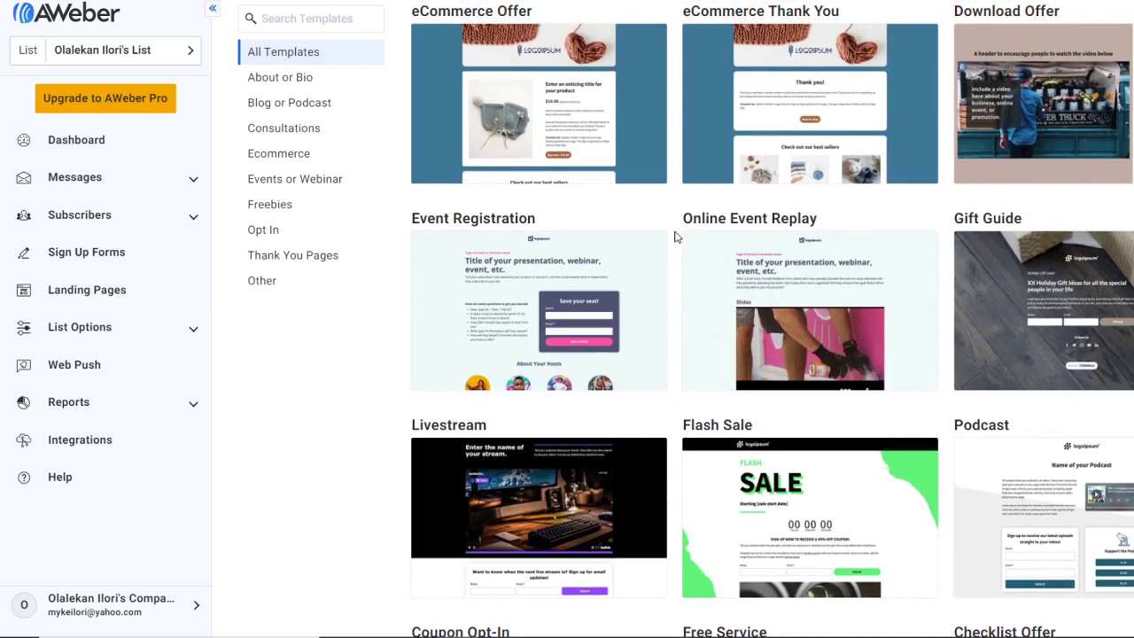
scroll(675, 237, "up", 4)
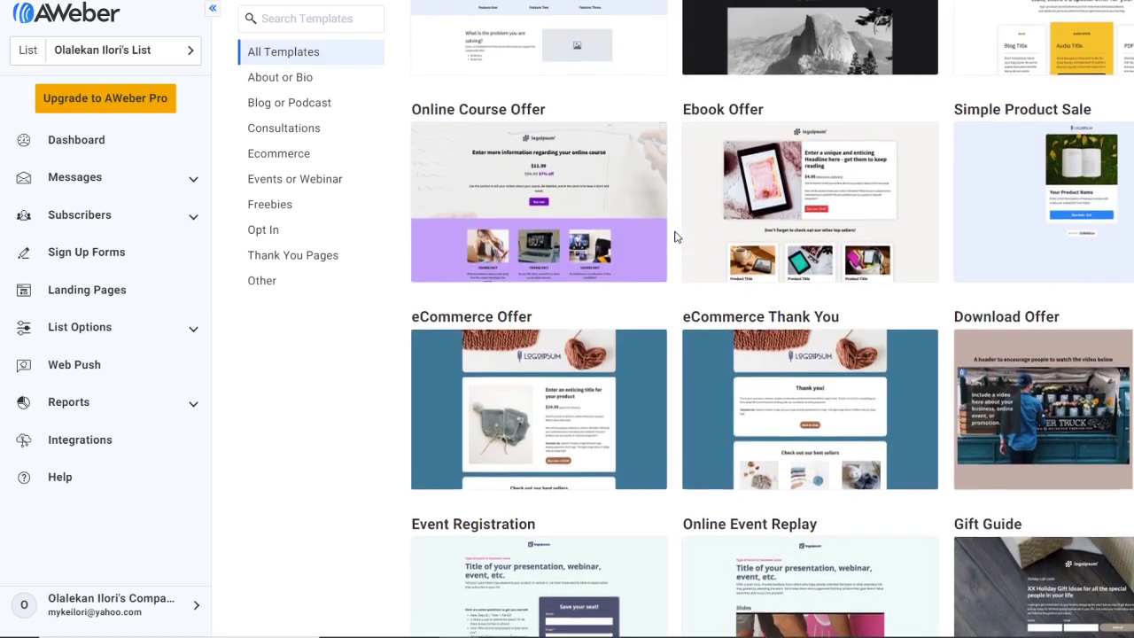
scroll(675, 237, "up", 1)
scroll(675, 237, "up", 2)
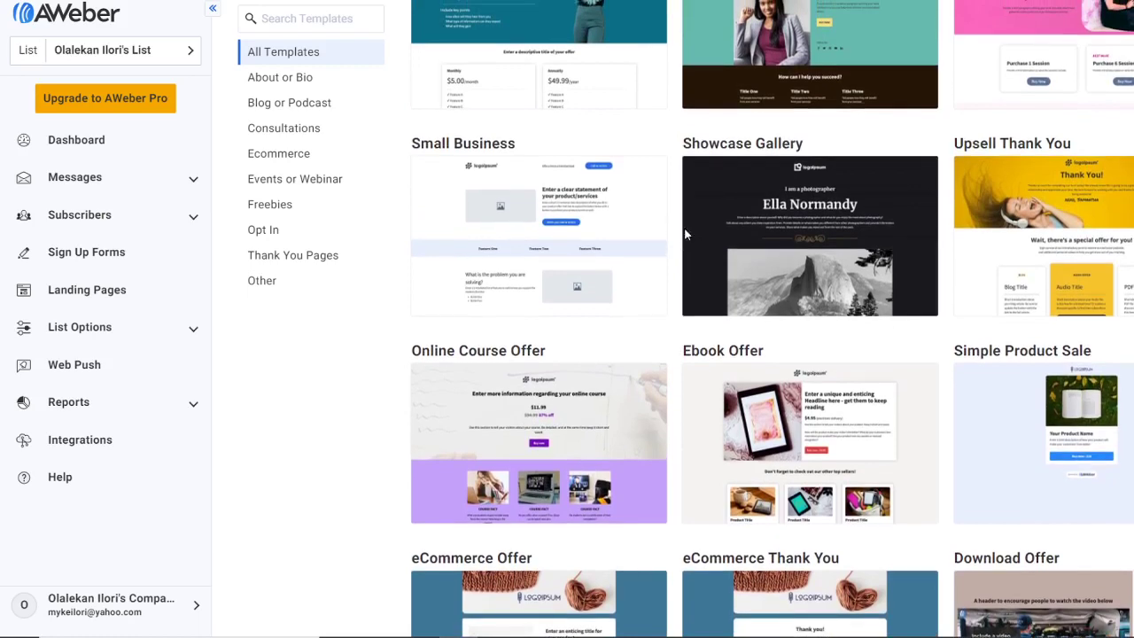
scroll(693, 225, "up", 1)
scroll(653, 180, "up", 1)
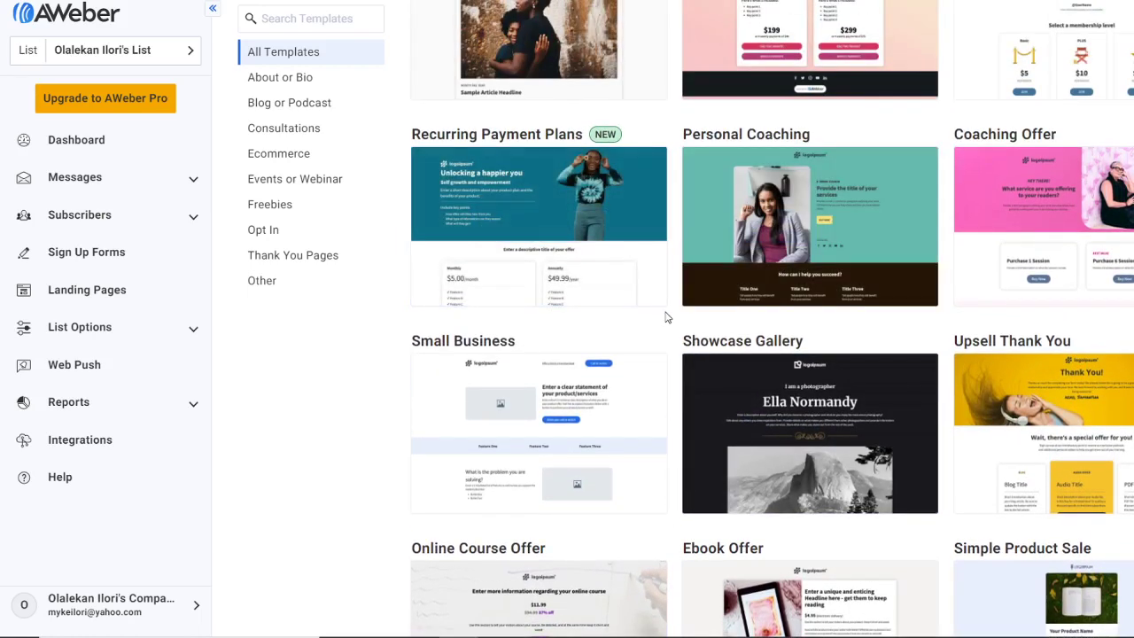
scroll(667, 316, "up", 4)
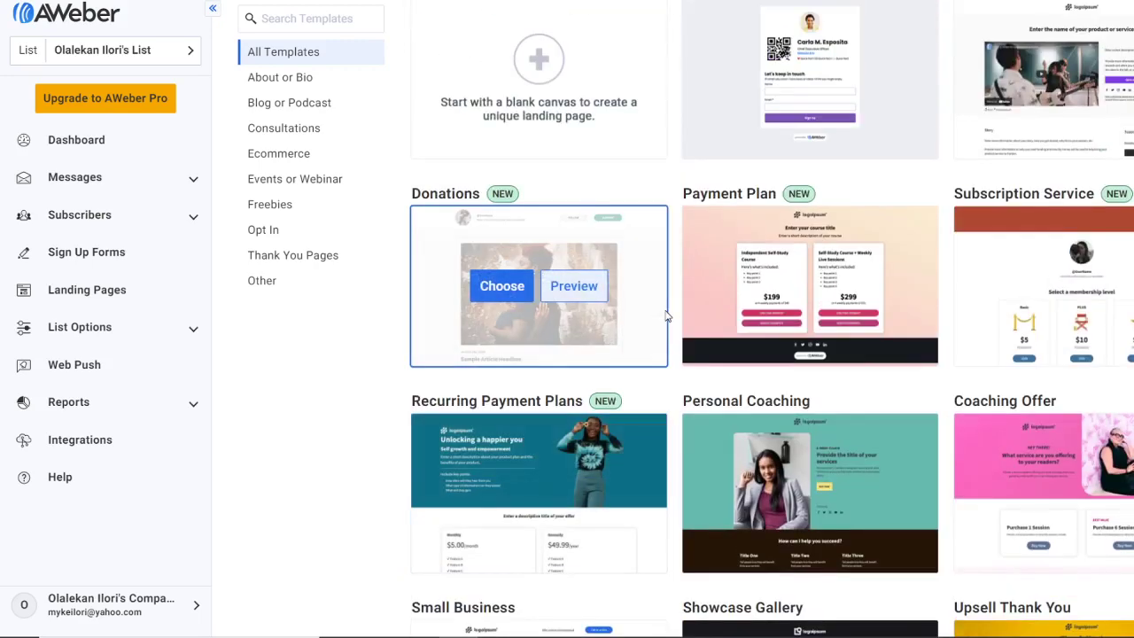
Choose the Free Service template from the gallery and open it in the landing page editor.
scroll(667, 316, "down", 6)
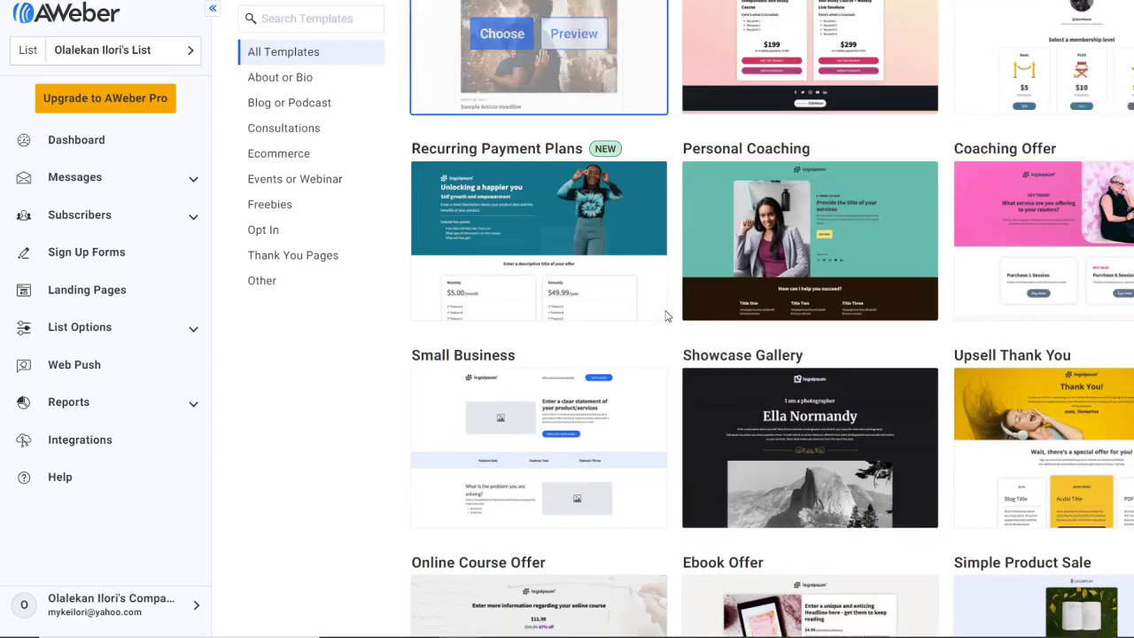
scroll(667, 317, "down", 1)
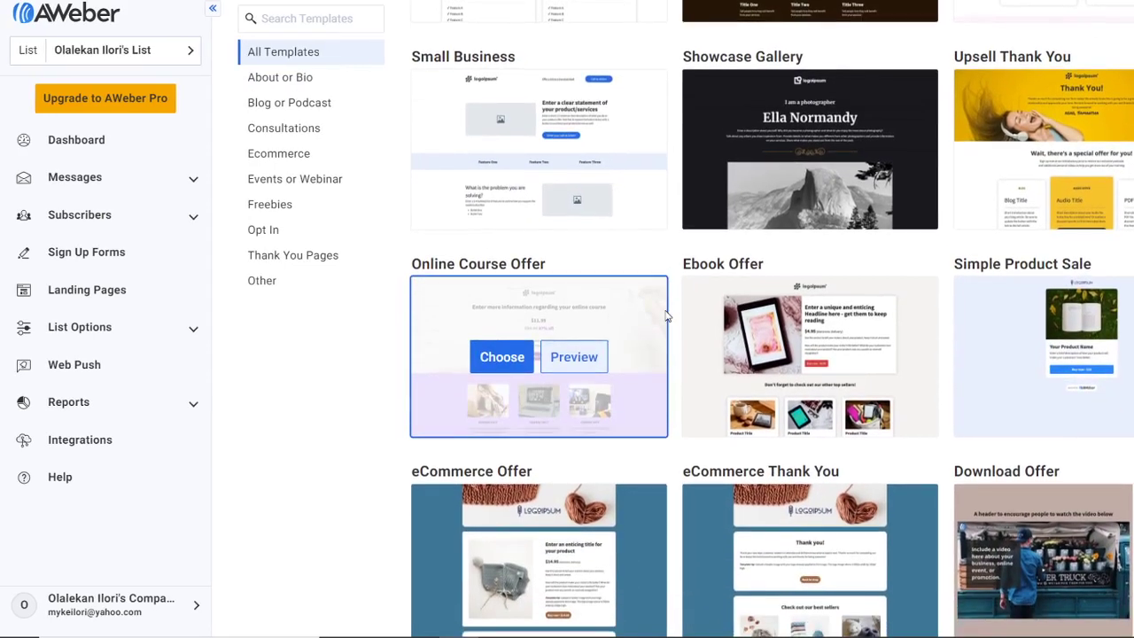
scroll(667, 316, "down", 2)
scroll(668, 316, "down", 3)
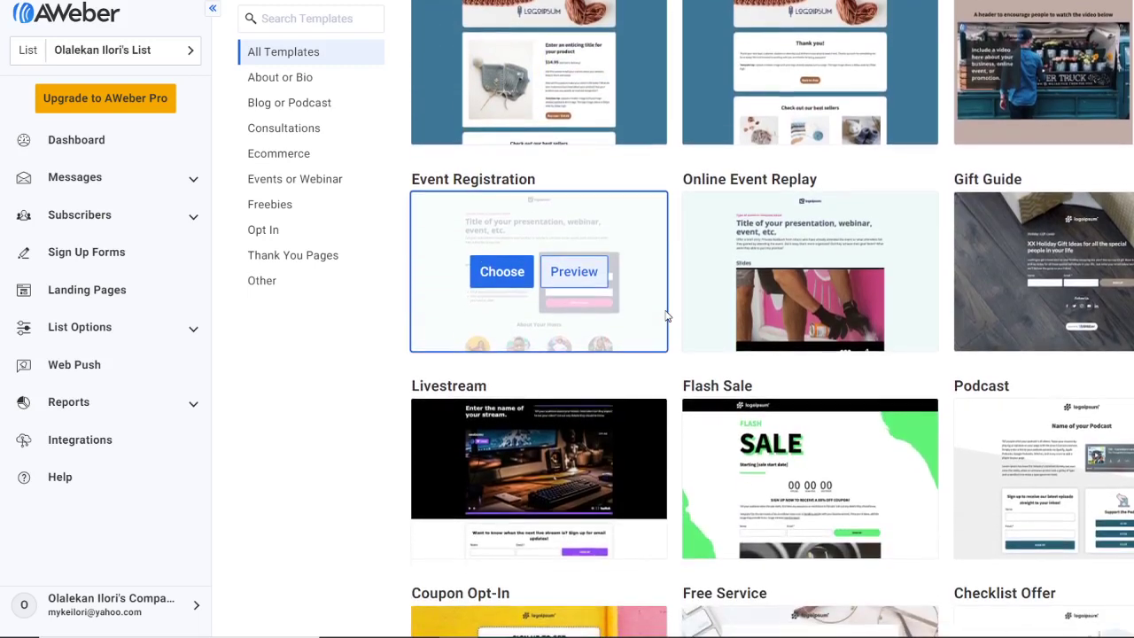
scroll(668, 317, "up", 1)
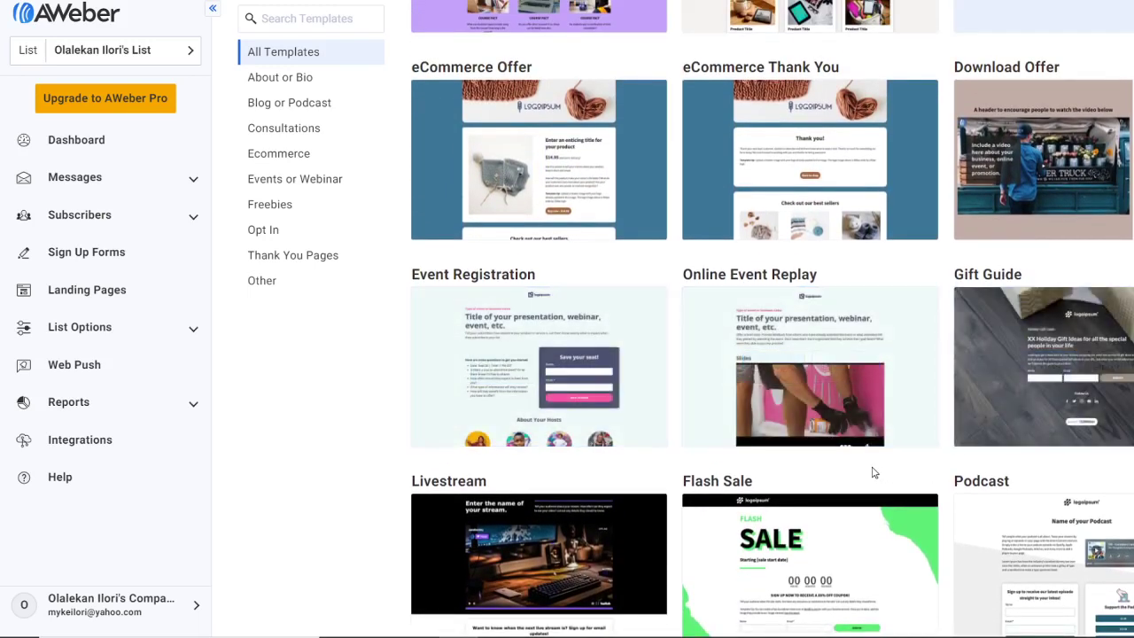
scroll(874, 474, "down", 1)
scroll(874, 477, "down", 5)
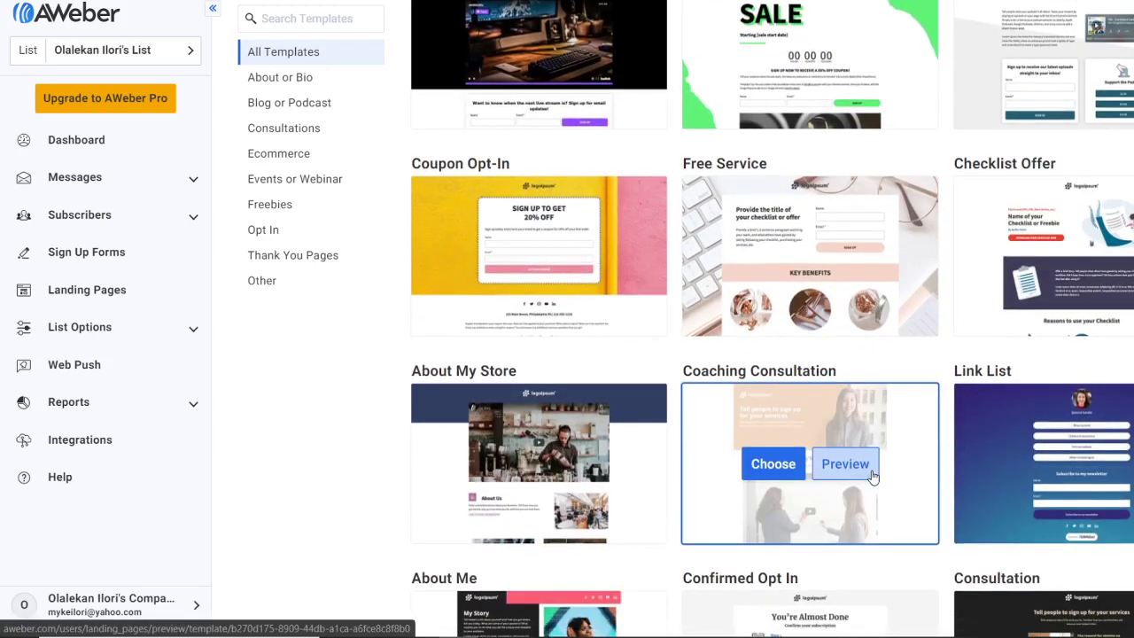
left_click(781, 259)
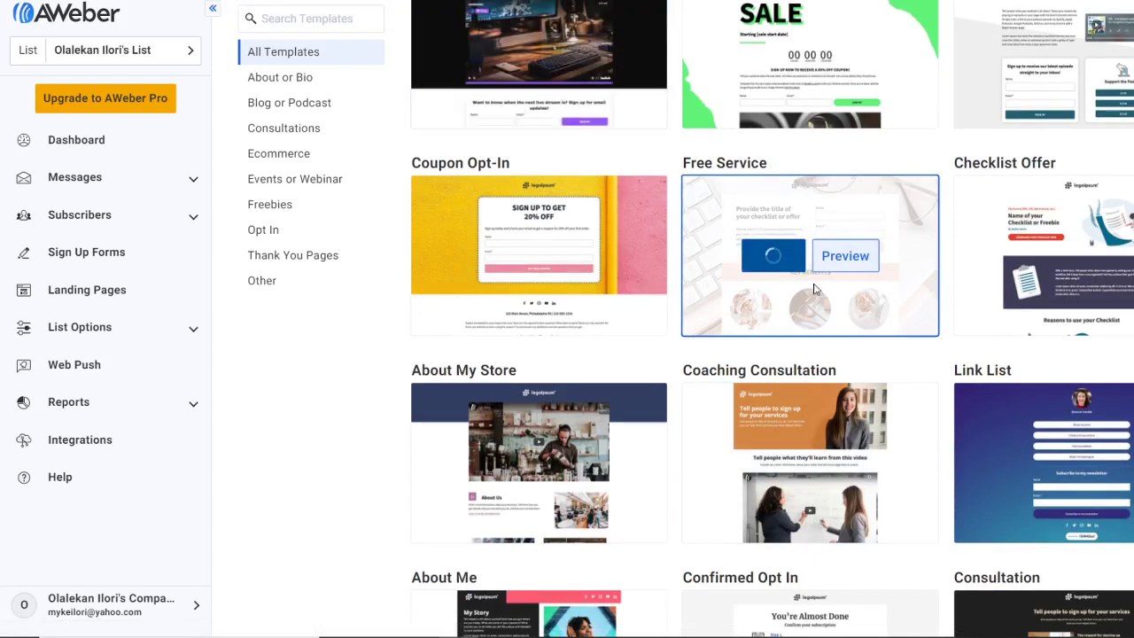
mouse_move(509, 629)
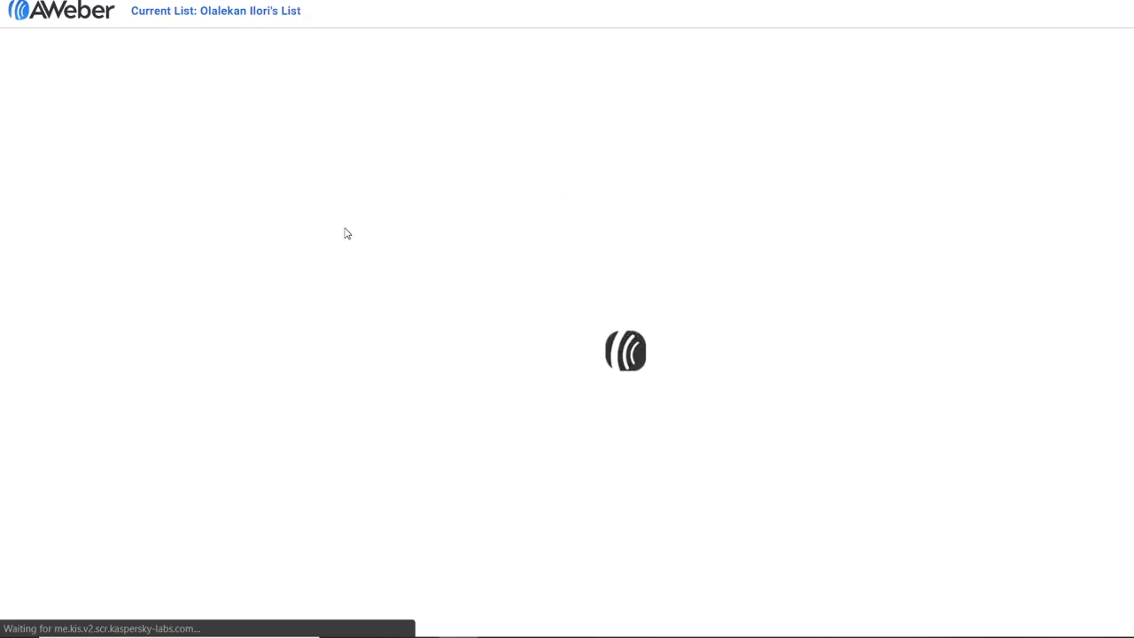
Review the Free Service page in the editor, from the offer text and sign-up form down to the claim section and footer.
scroll(613, 175, "down", 2)
scroll(615, 170, "down", 3)
scroll(615, 170, "down", 3)
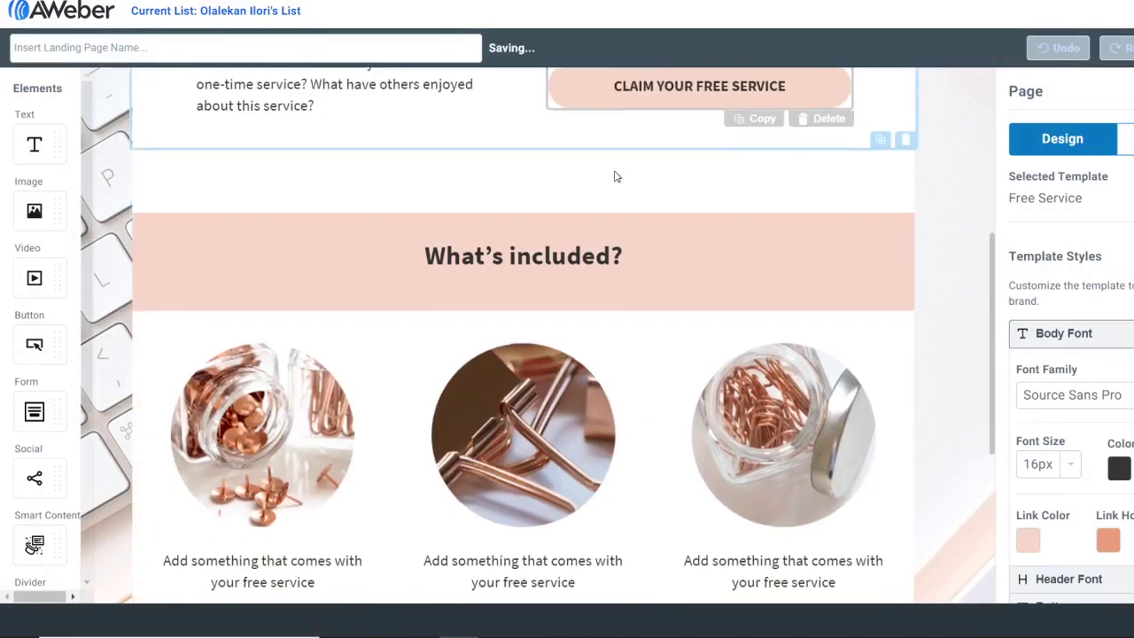
scroll(615, 174, "up", 5)
scroll(615, 175, "down", 2)
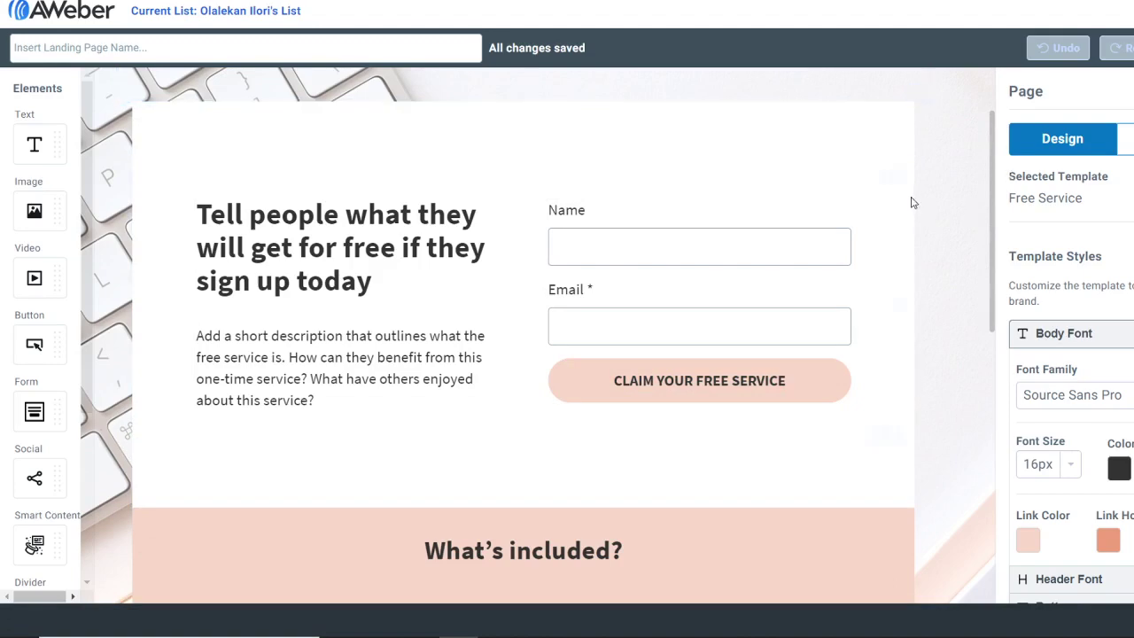
scroll(912, 203, "down", 7)
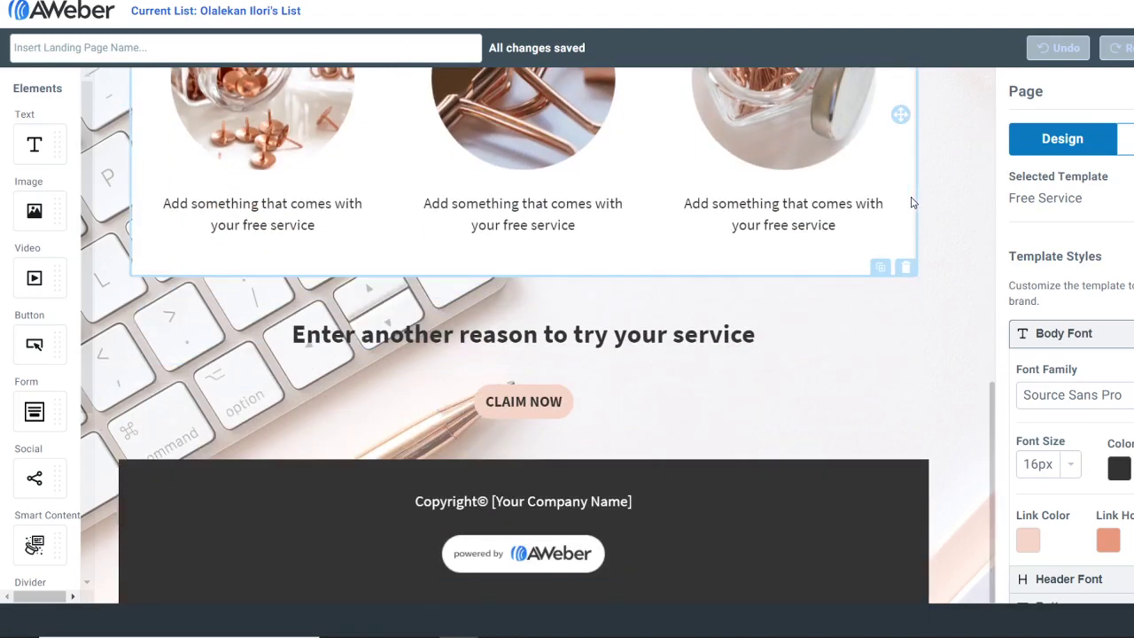
scroll(913, 203, "up", 2)
scroll(912, 203, "down", 2)
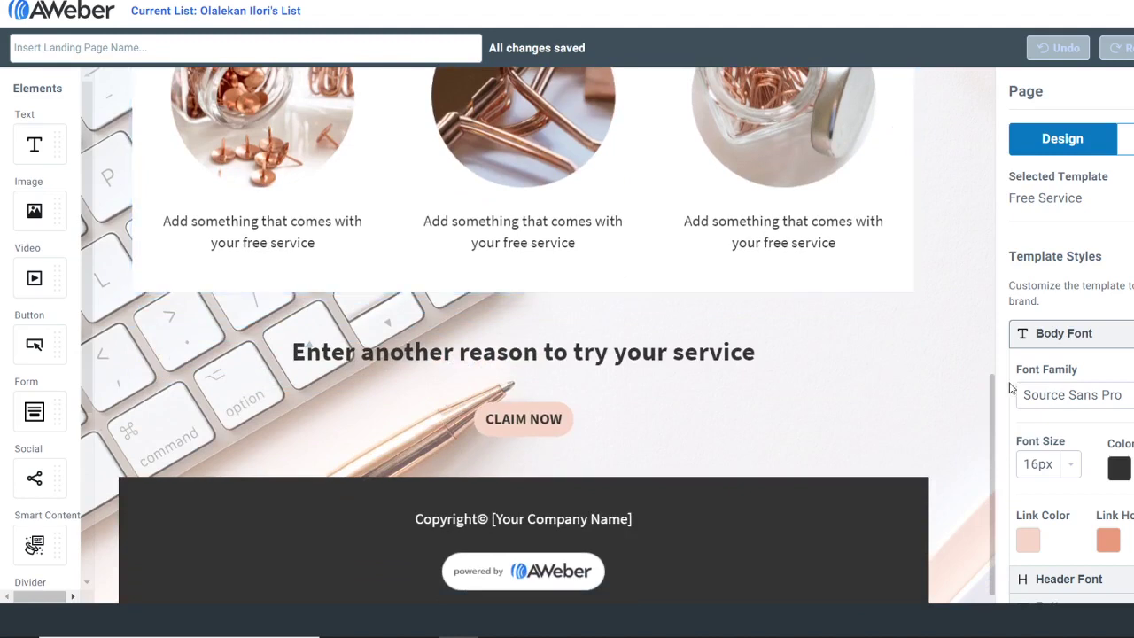
Remove the keyboard-and-pen background image from the page's template styles.
scroll(1099, 483, "down", 1)
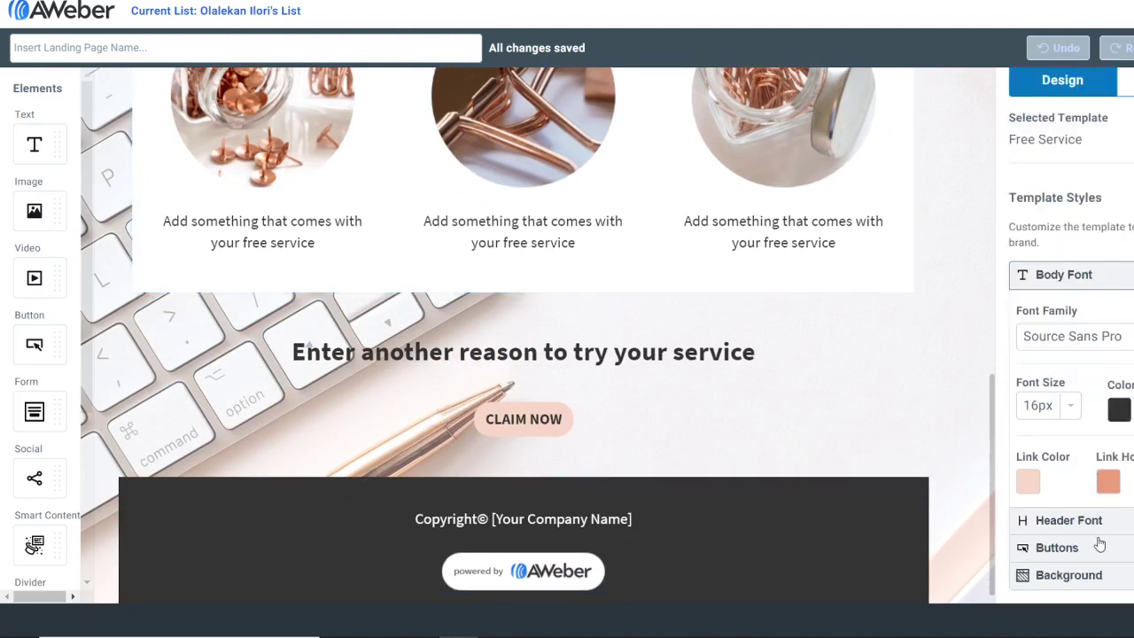
left_click(1115, 578)
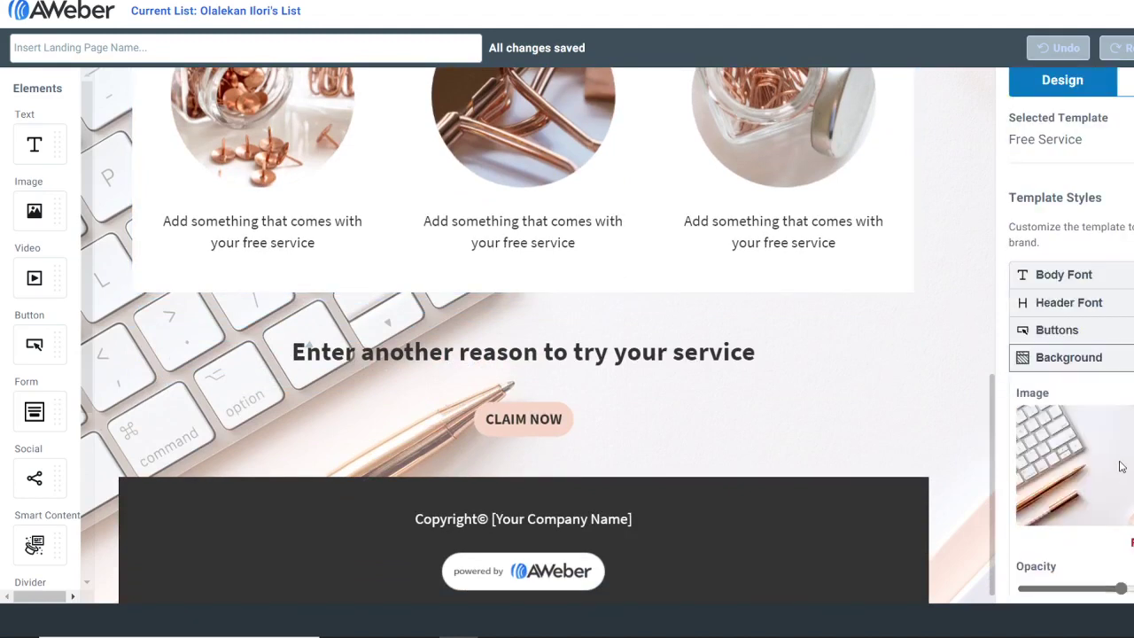
left_click(1132, 542)
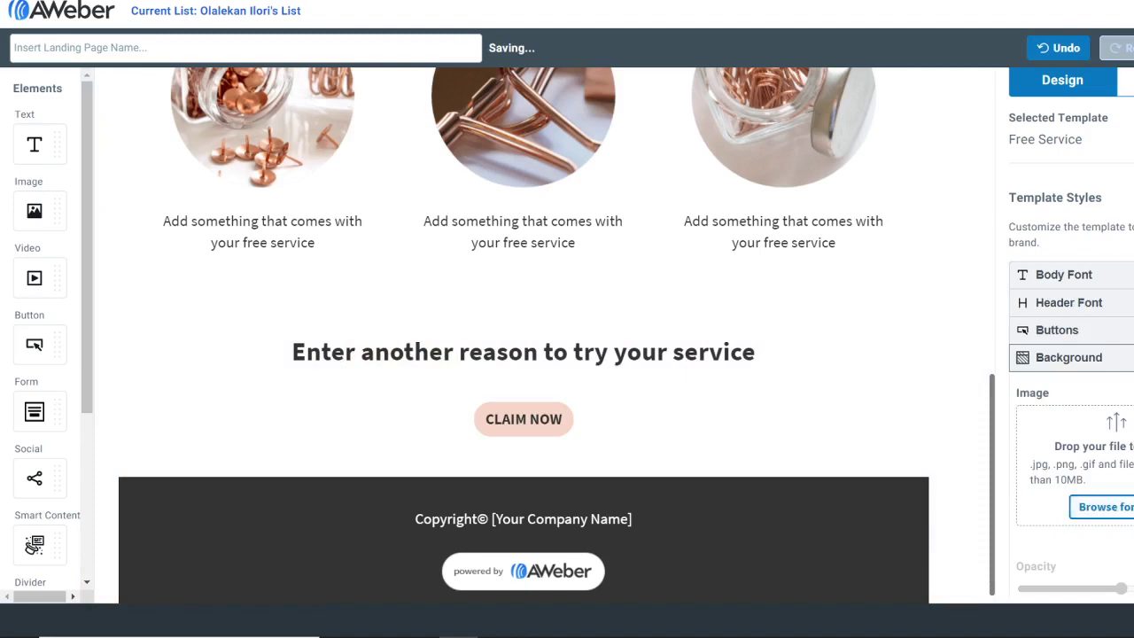
Open the image browser for the page background and search the stock images for "fintech".
left_click(1104, 507)
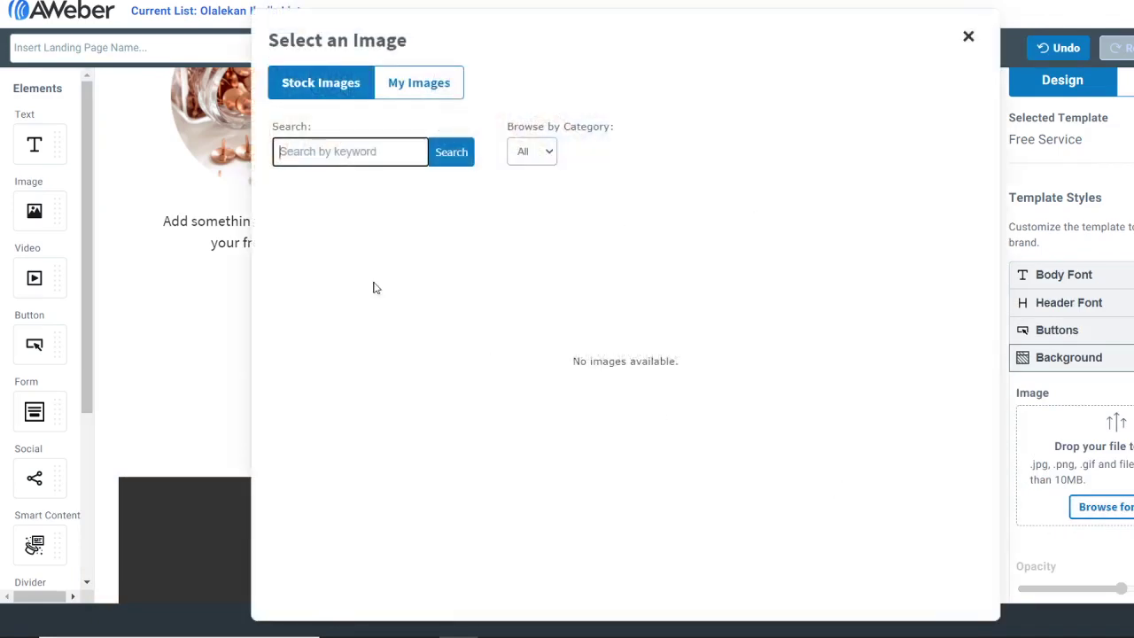
left_click(336, 152)
type("f")
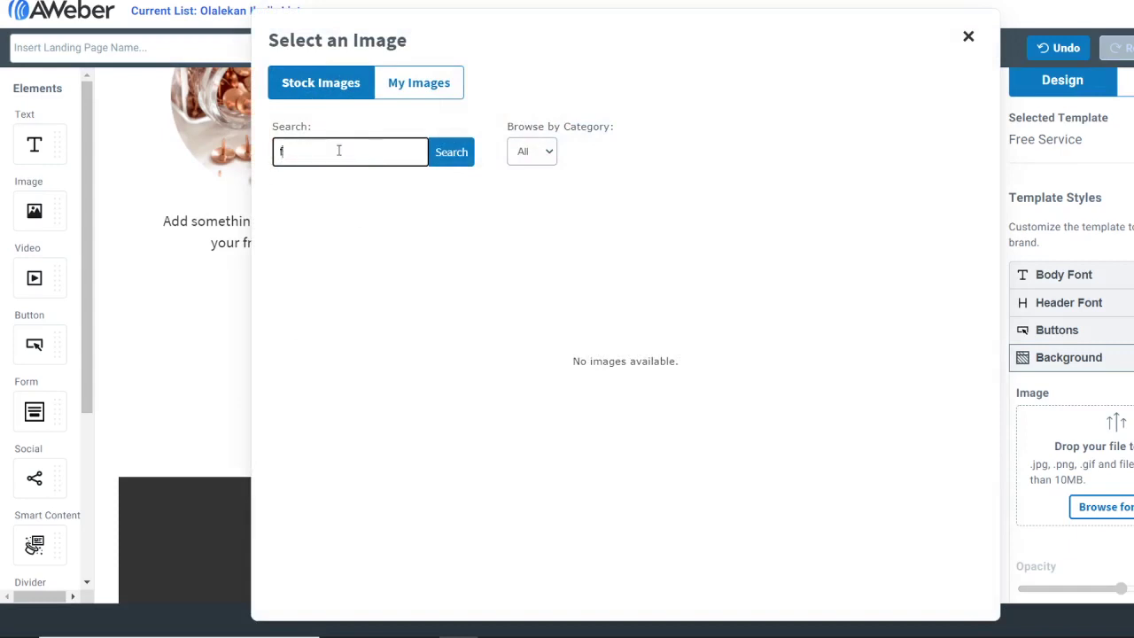
type("intech")
left_click(450, 167)
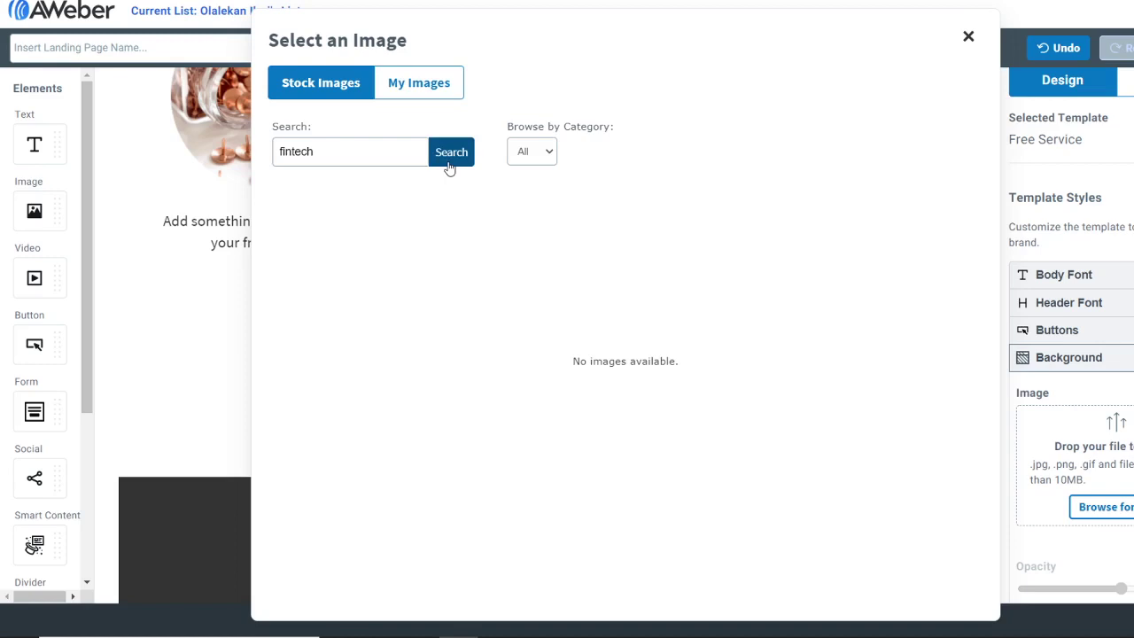
Check the stock image category choices and the My Images library, and return to the stock images.
left_click(550, 156)
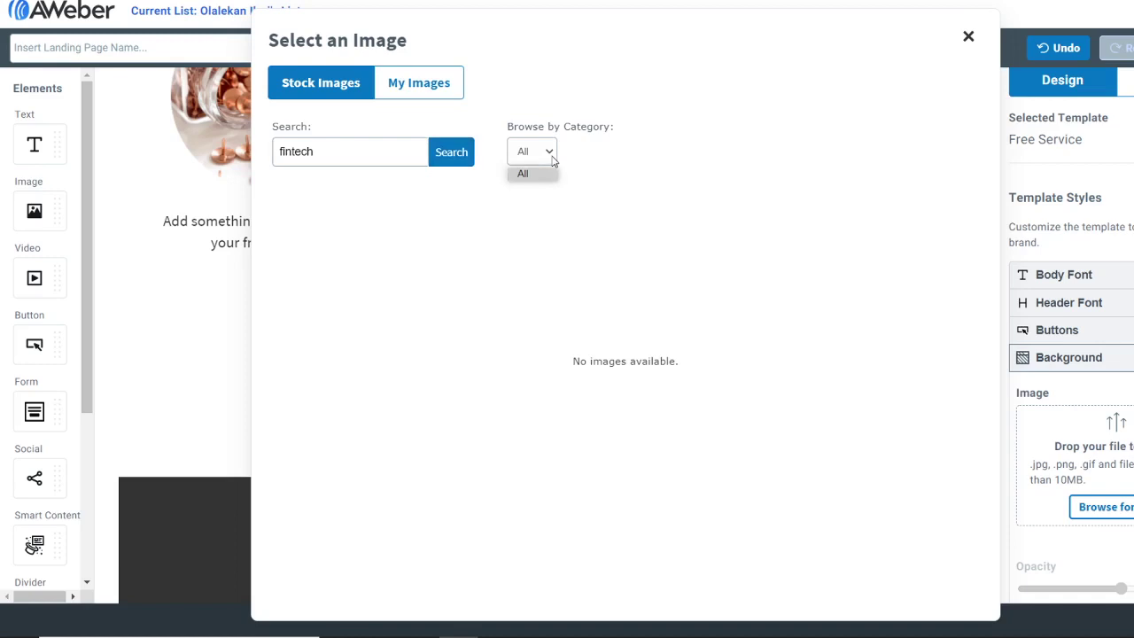
left_click(545, 174)
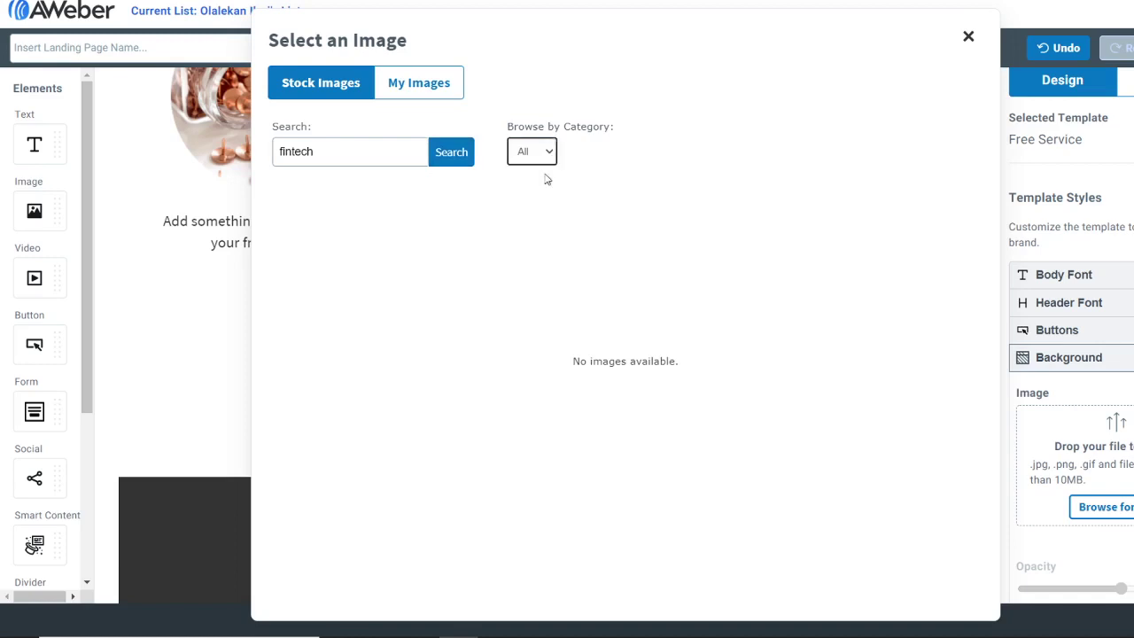
left_click(425, 82)
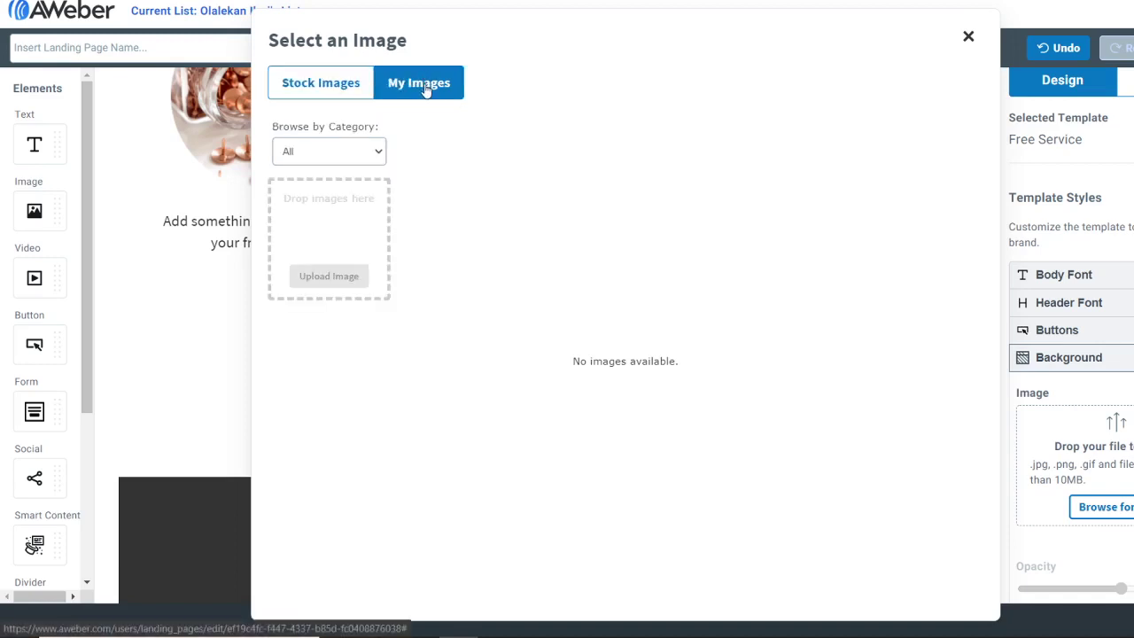
left_click(321, 86)
Clear the stock image keyword and search again for "fintech".
left_click_drag(321, 152, 255, 173)
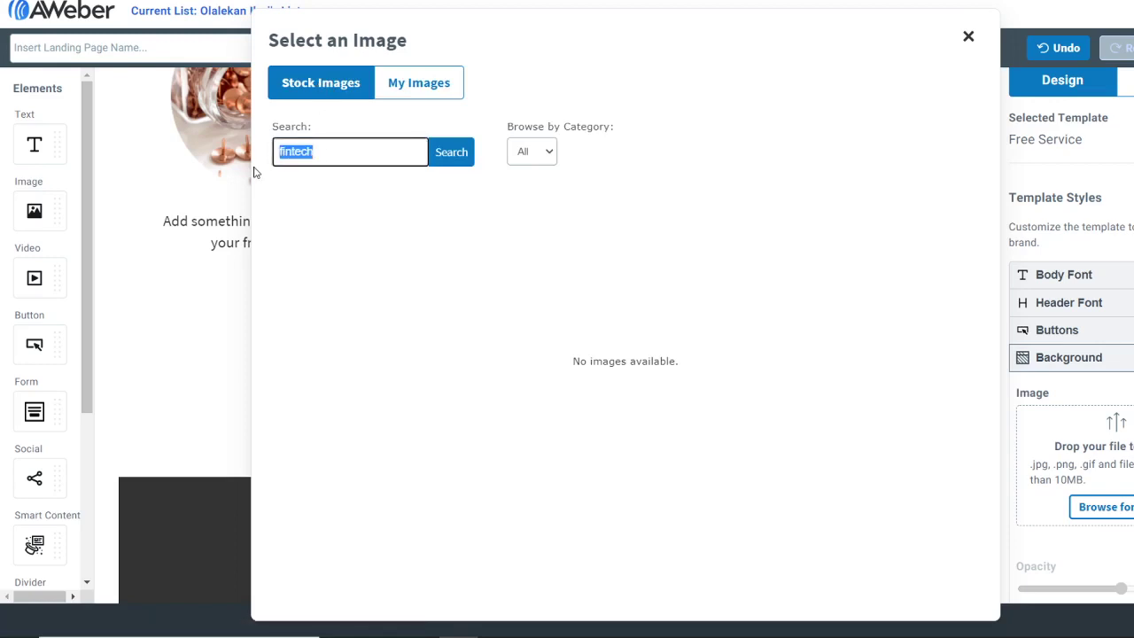
type("paymeny")
key("BackSpace")
key("BackSpace")
key("BackSpace")
key("BackSpace")
key("BackSpace")
key("BackSpace")
key("BackSpace")
key("BackSpace")
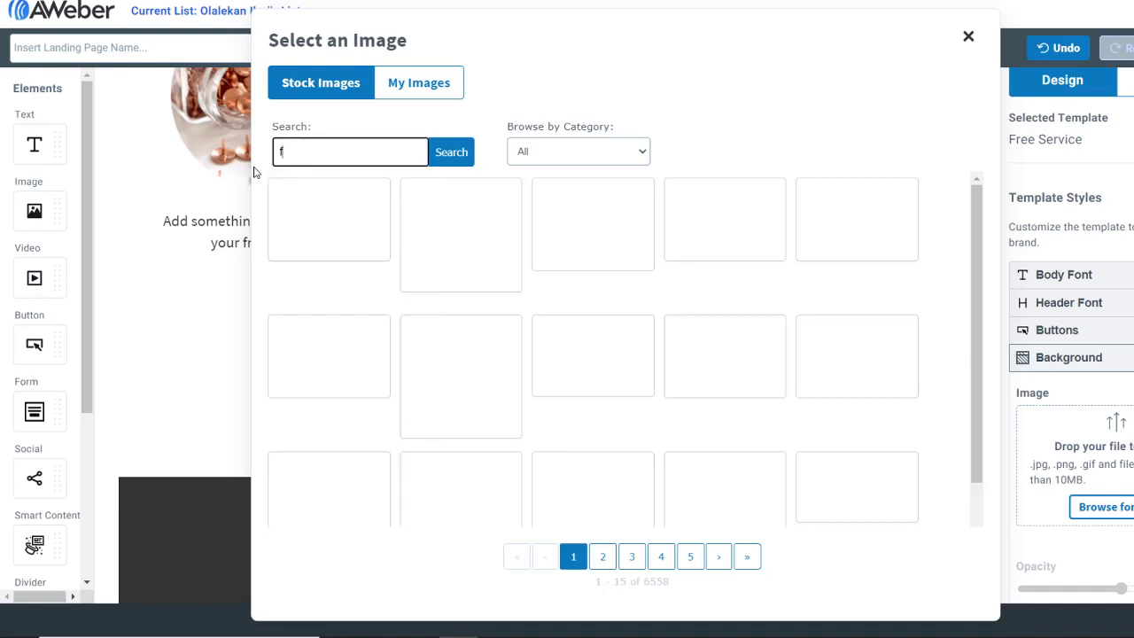
key("BackSpace")
type("fintech")
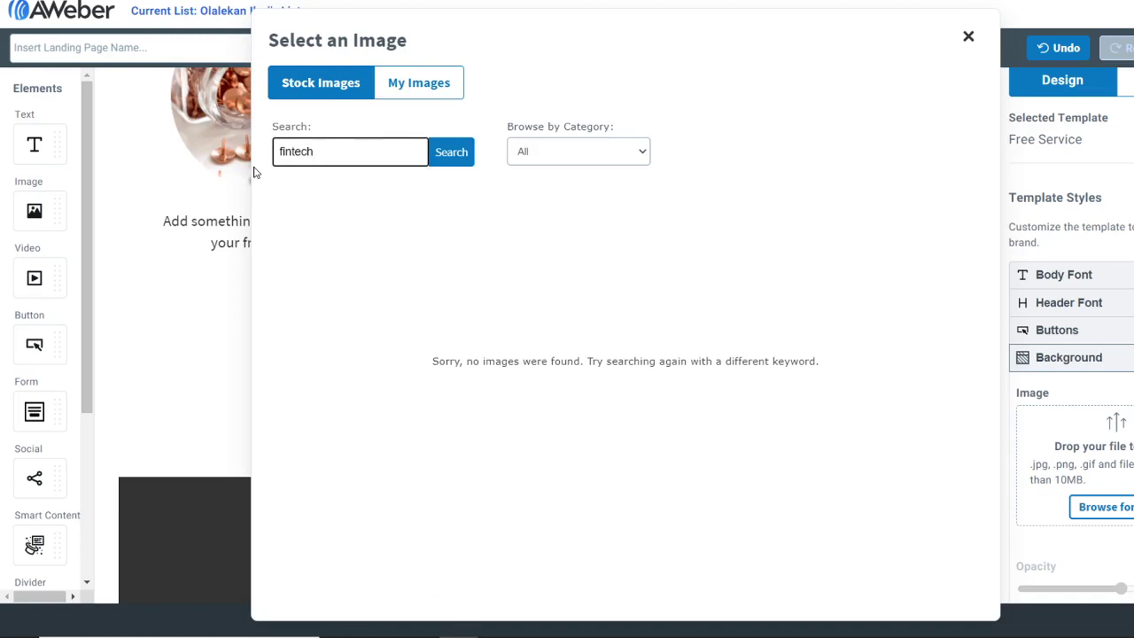
Change the stock image keyword to the suggested term "finance" and search for it.
key("BackSpace")
key("BackSpace")
key("BackSpace")
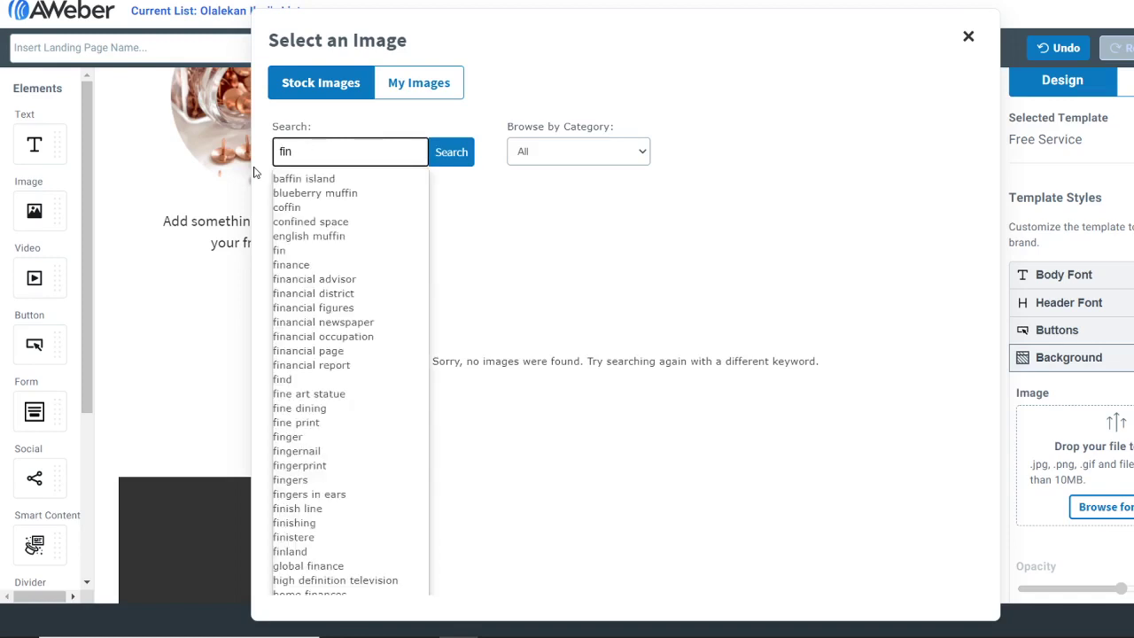
type("a")
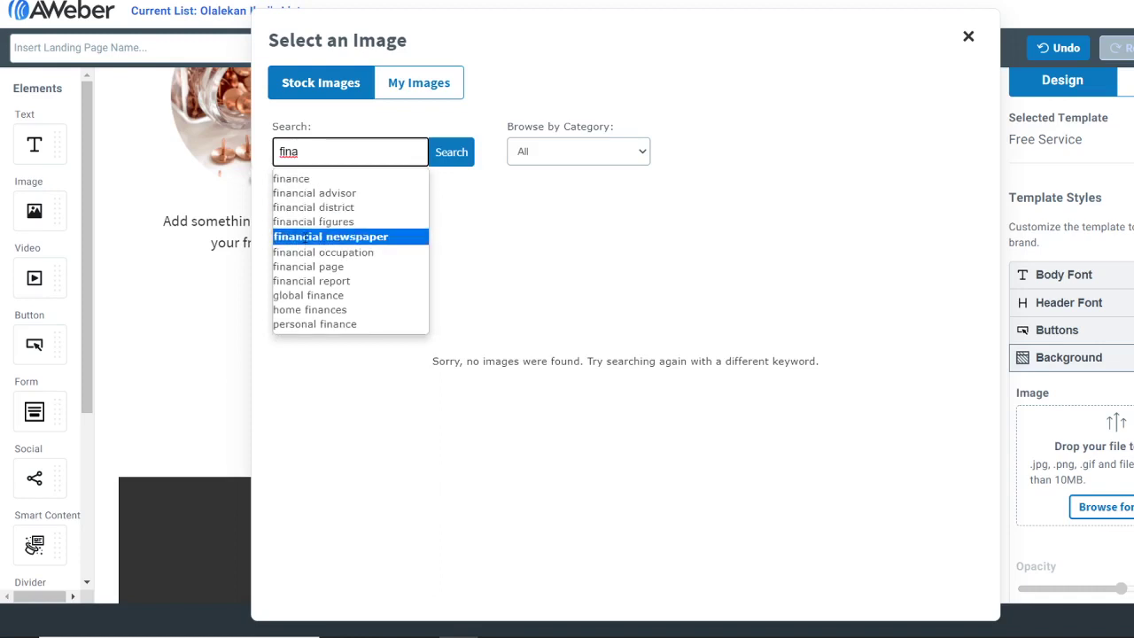
left_click(306, 180)
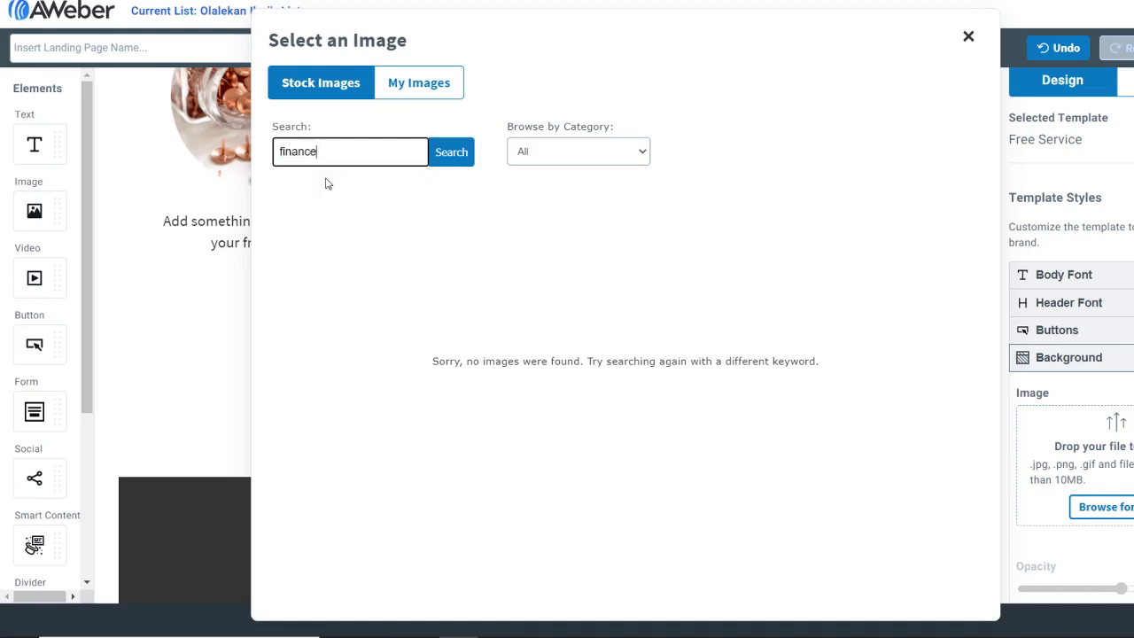
left_click(452, 157)
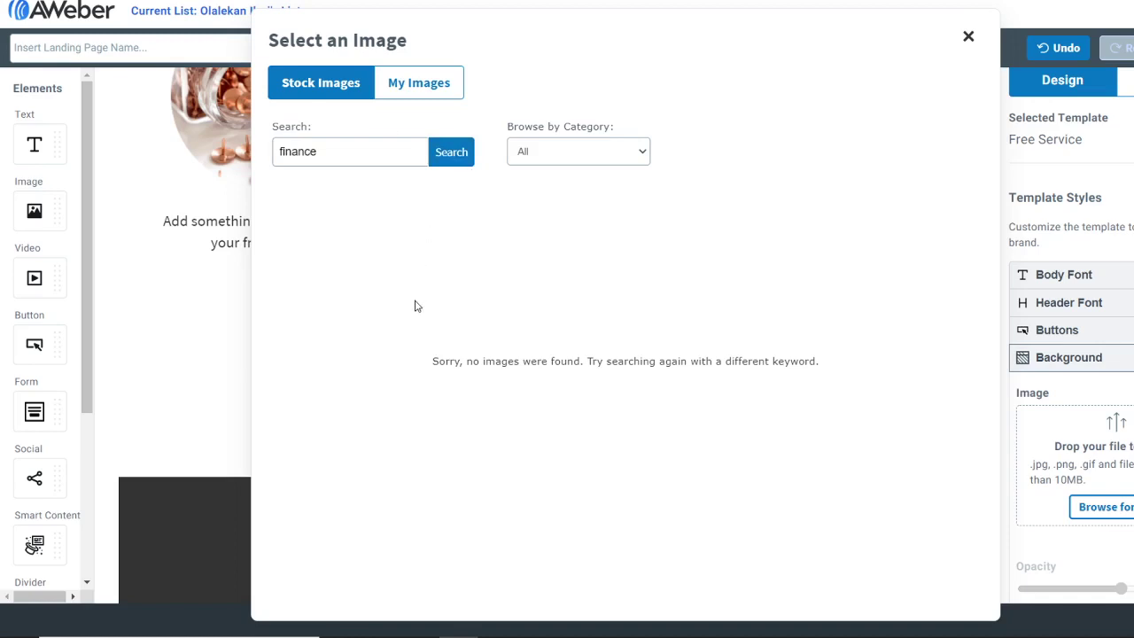
Retry the "finance" stock image search, dismiss the gallery error, and run the search once more.
left_click(322, 144)
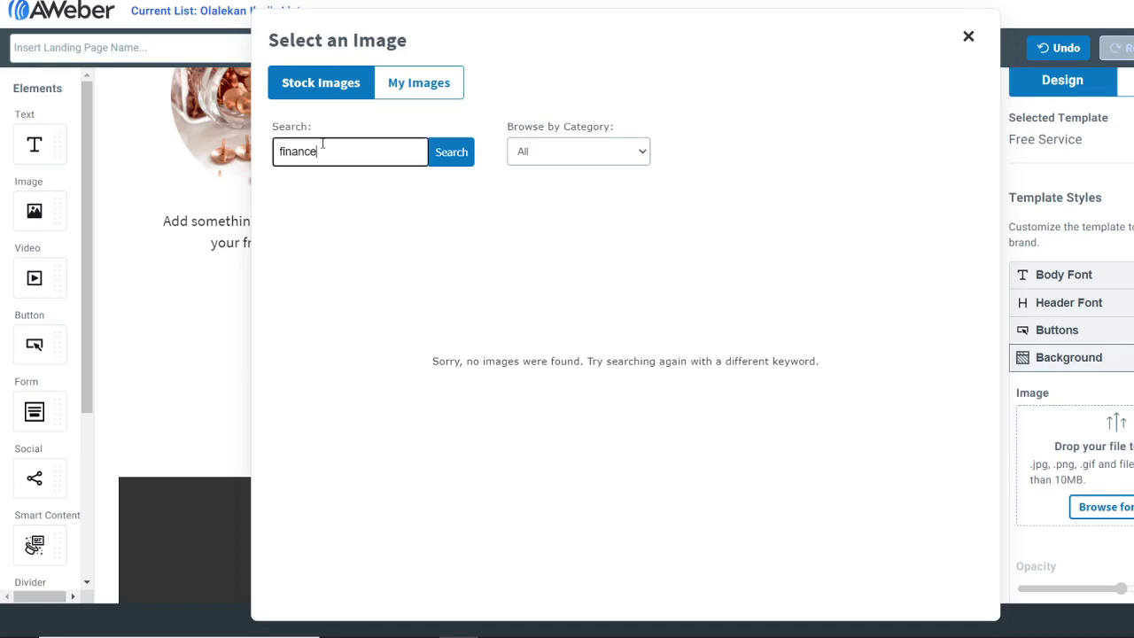
double_click(323, 144)
left_click(310, 144)
left_click(468, 155)
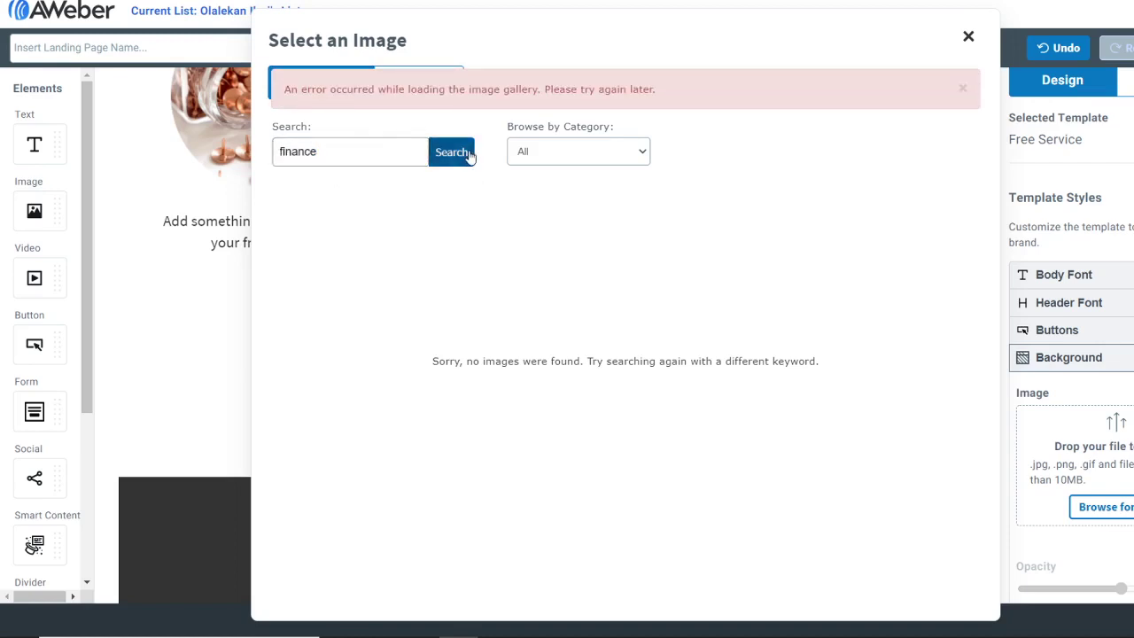
left_click(963, 92)
left_click(373, 152)
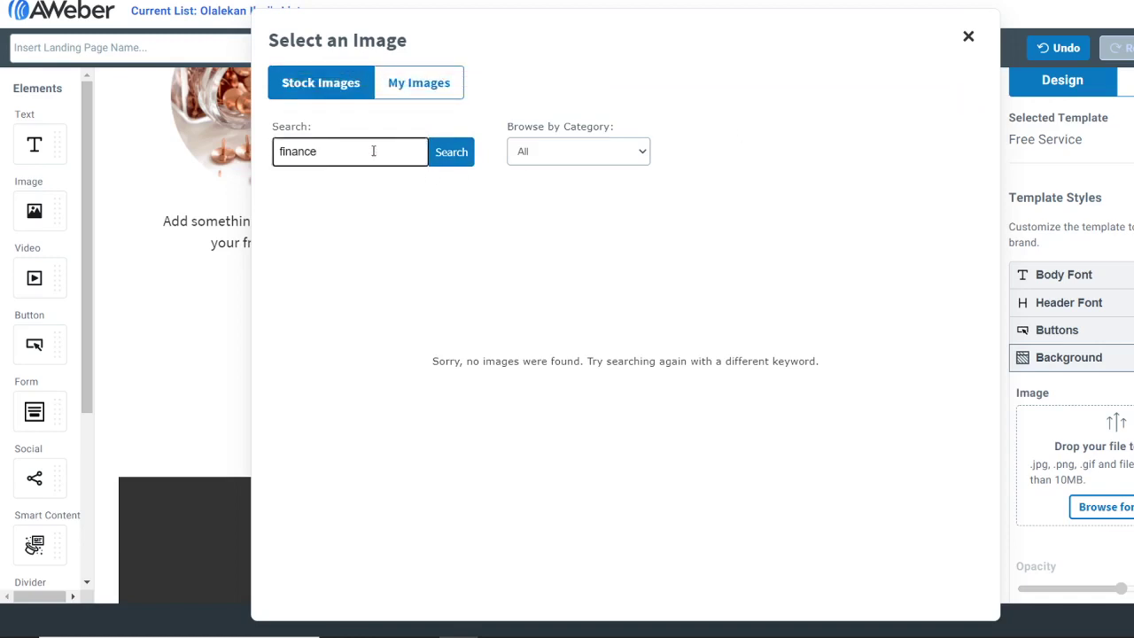
key("BackSpace")
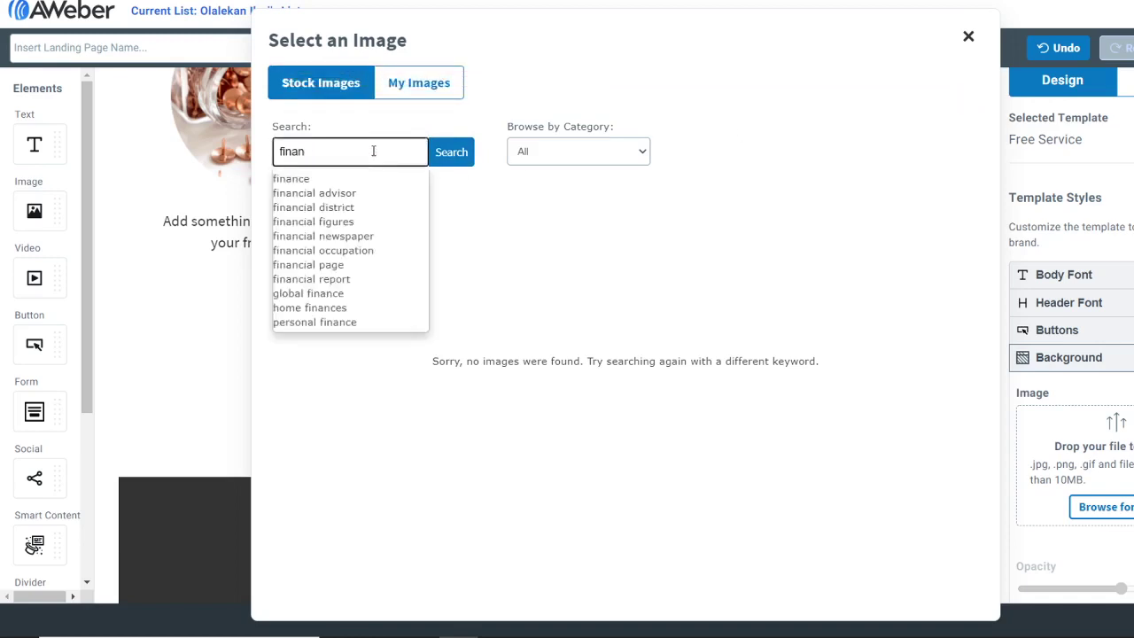
left_click(335, 181)
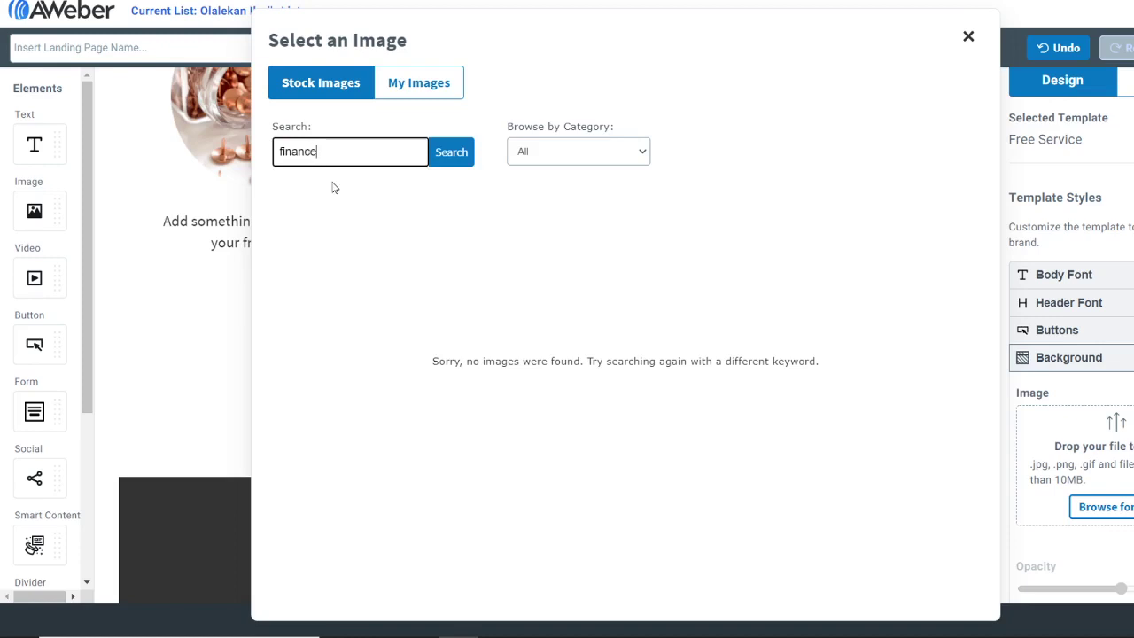
key("Return")
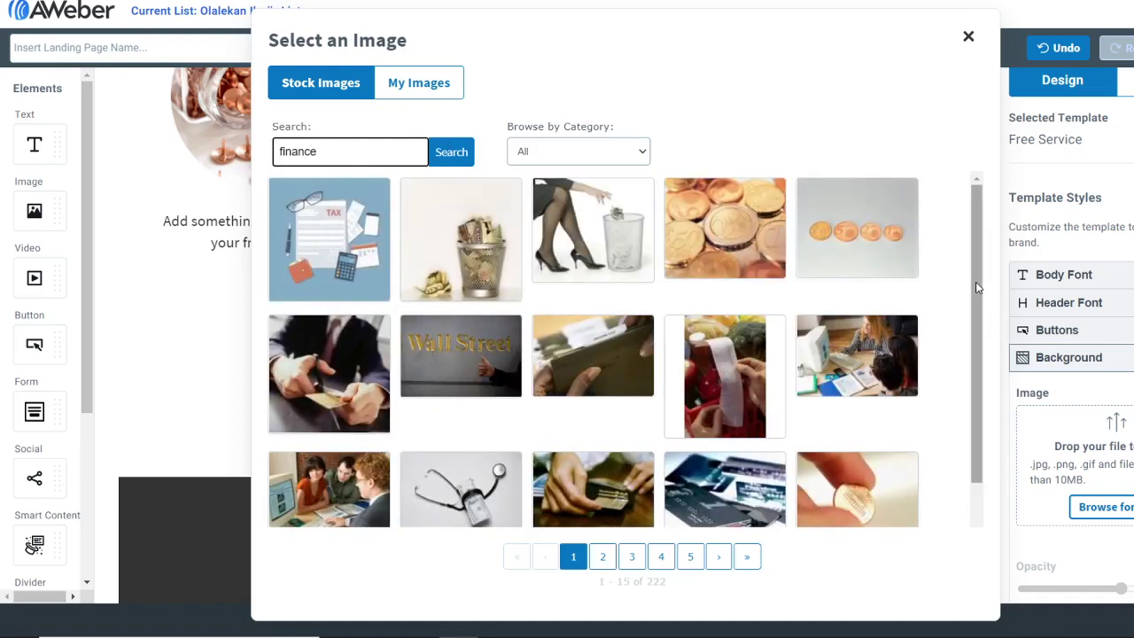
Browse the "finance" stock image results from the first page through page 8 for a suitable background.
scroll(978, 282, "down", 1)
scroll(981, 292, "down", 1)
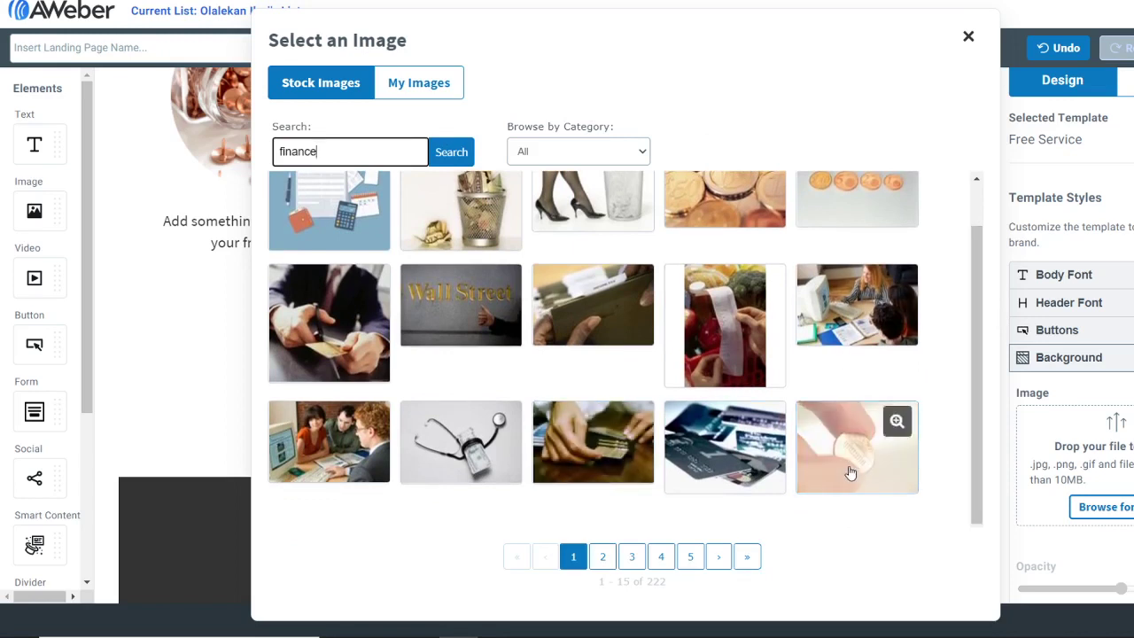
left_click(602, 564)
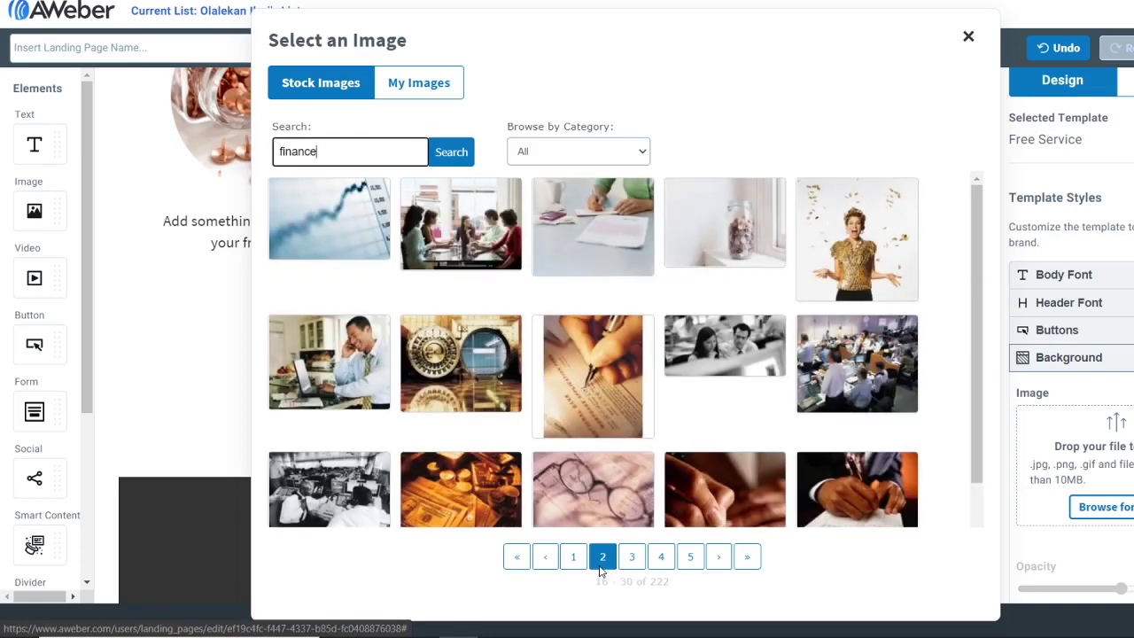
left_click(632, 565)
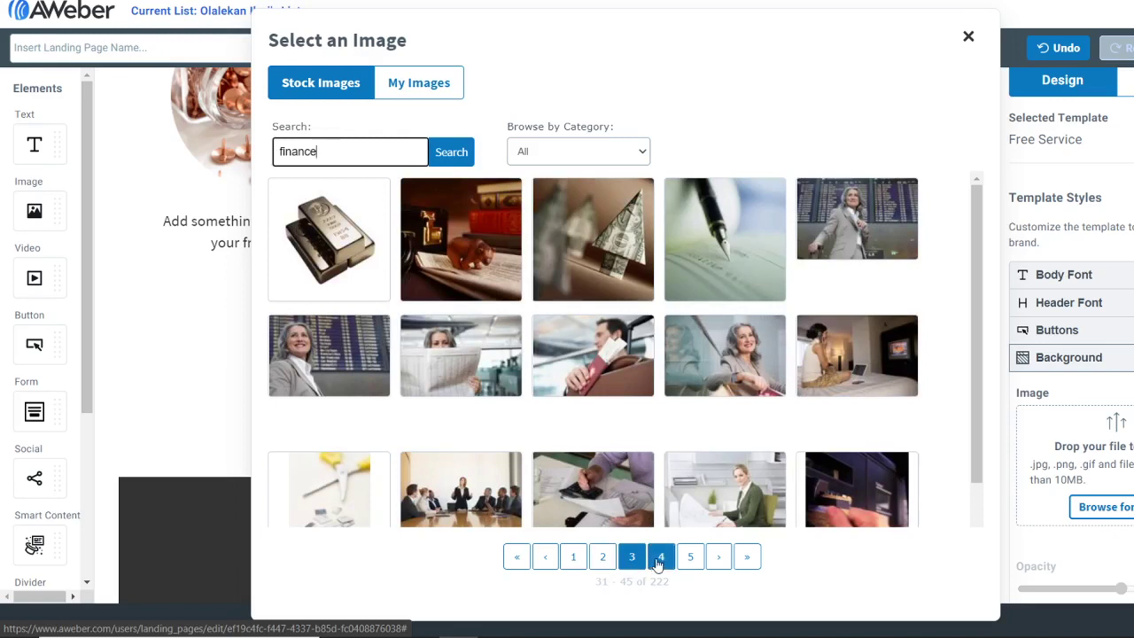
left_click(660, 558)
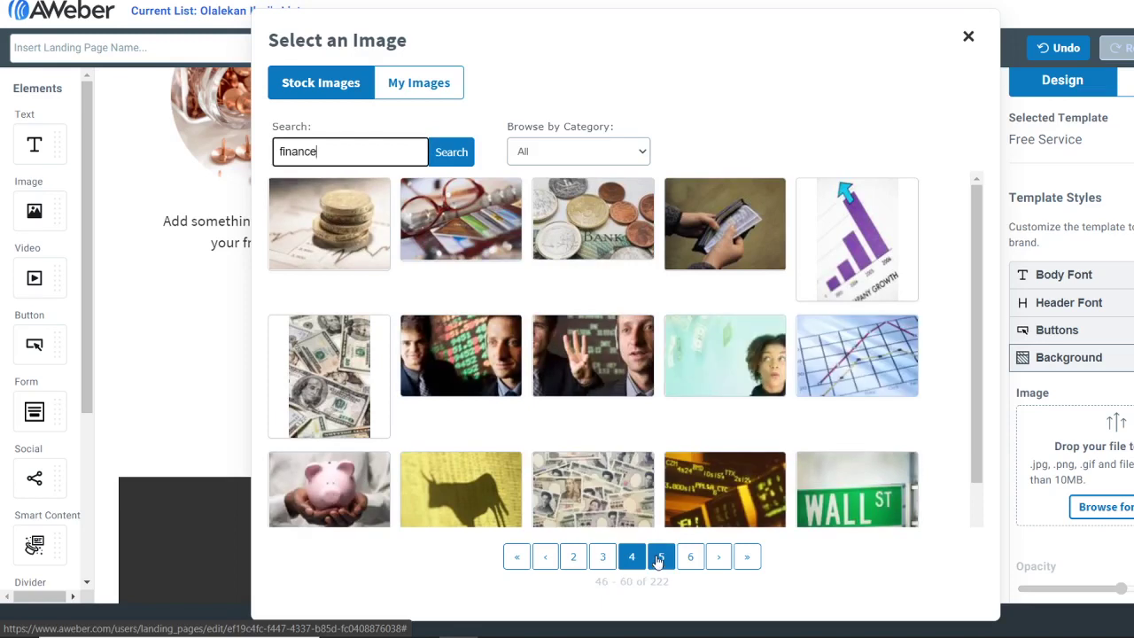
scroll(647, 461, "down", 1)
scroll(653, 458, "up", 1)
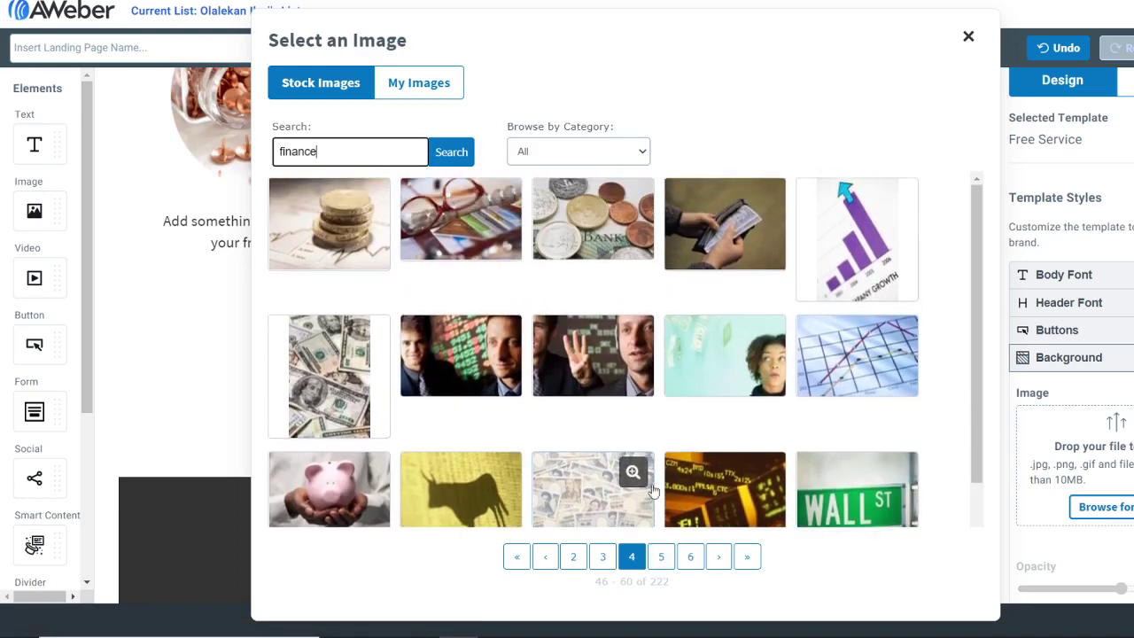
left_click(663, 557)
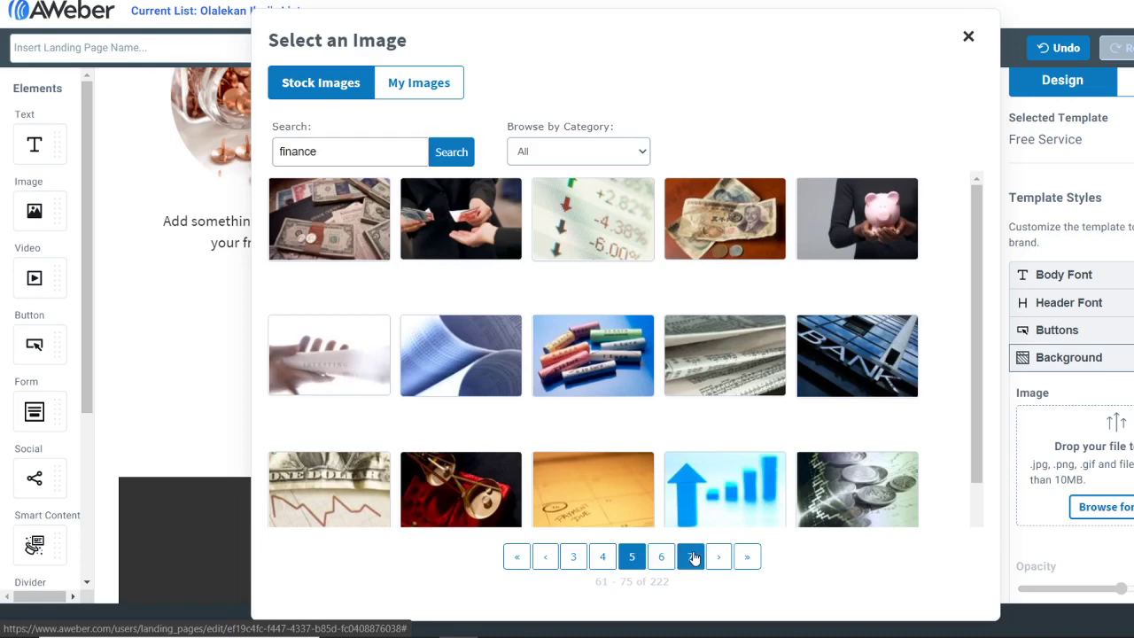
left_click(694, 557)
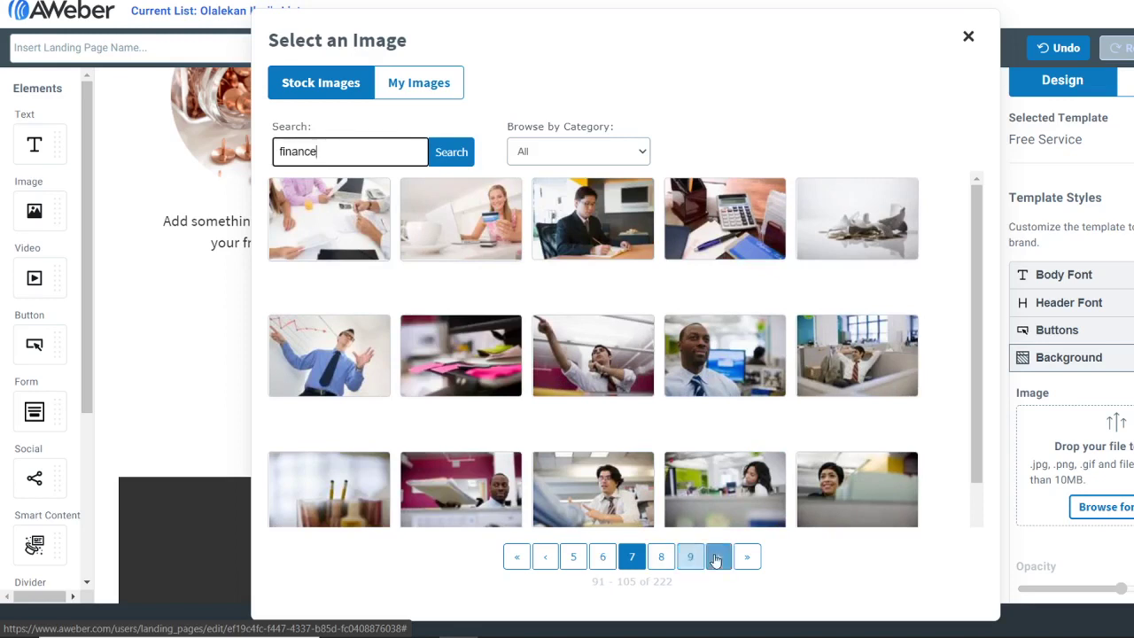
left_click(663, 558)
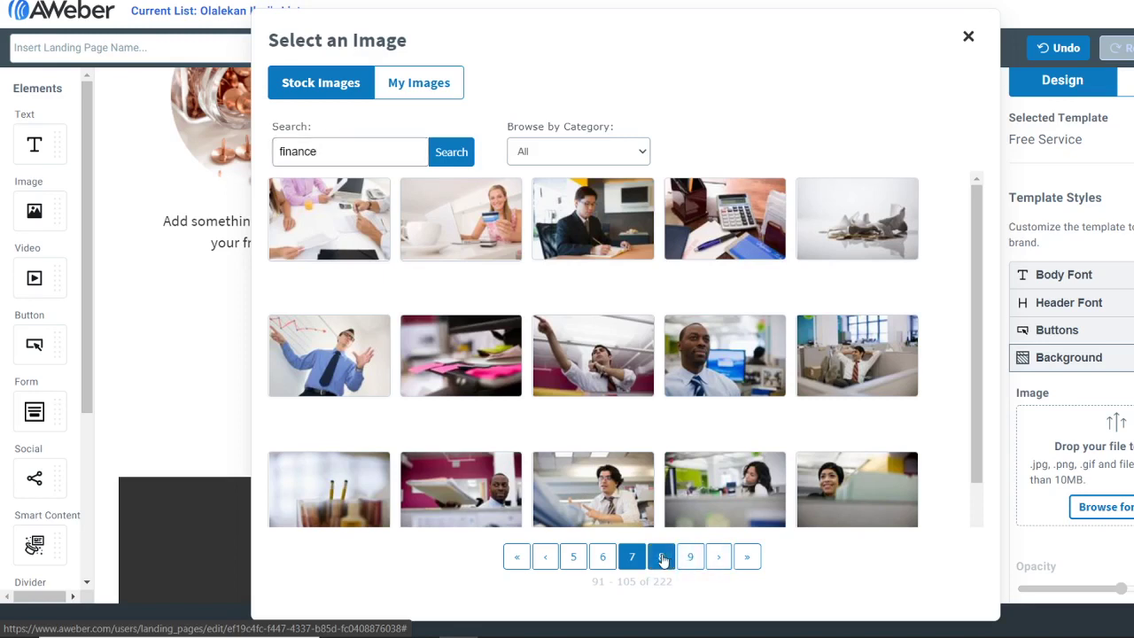
left_click(663, 559)
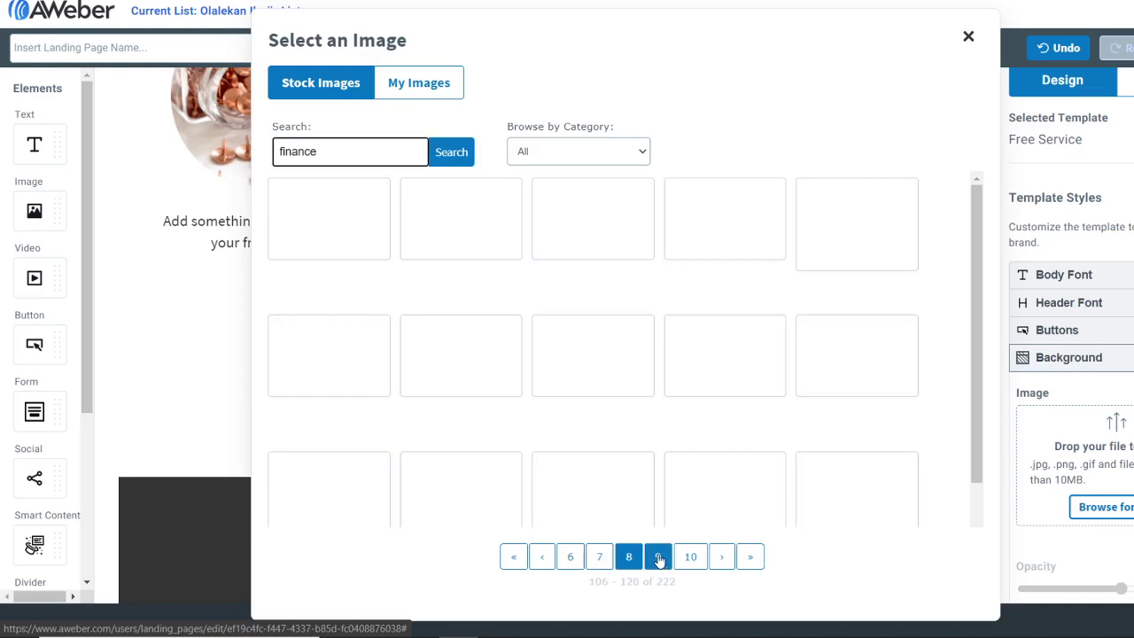
Search the stock images for the suggested keyword "paying" and look through the first page of results.
left_click_drag(339, 152, 275, 153)
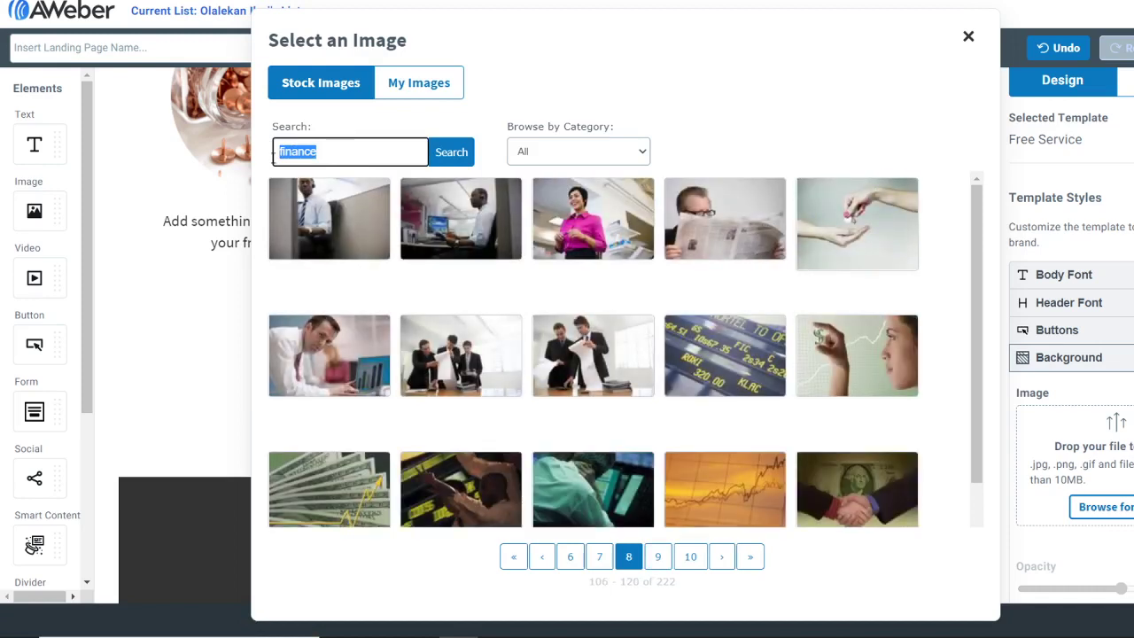
type("pay")
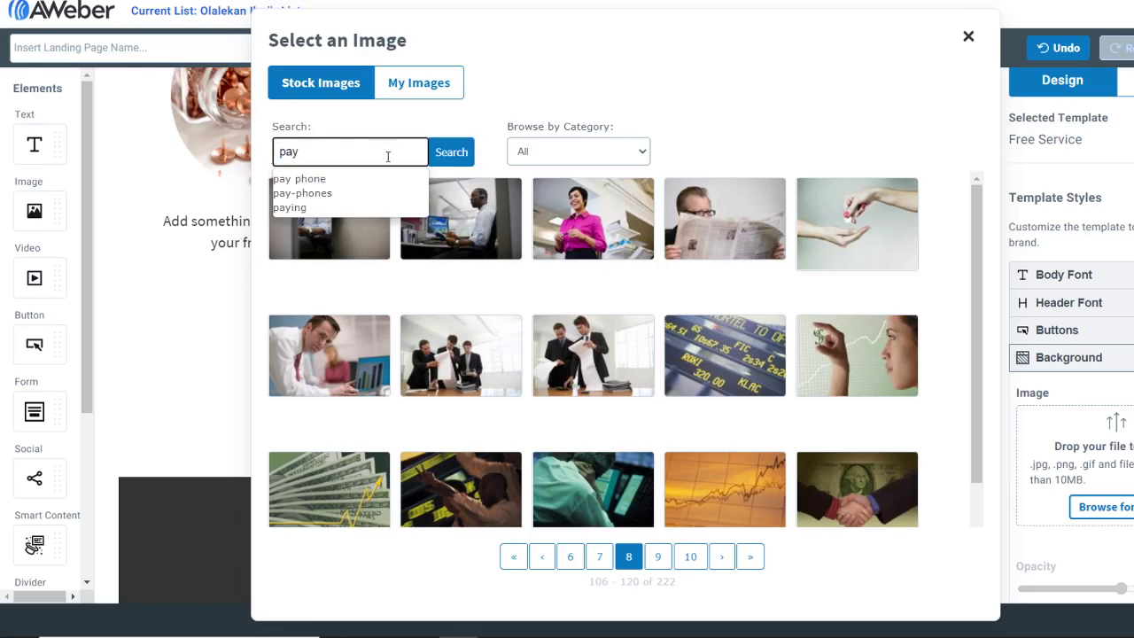
left_click(346, 208)
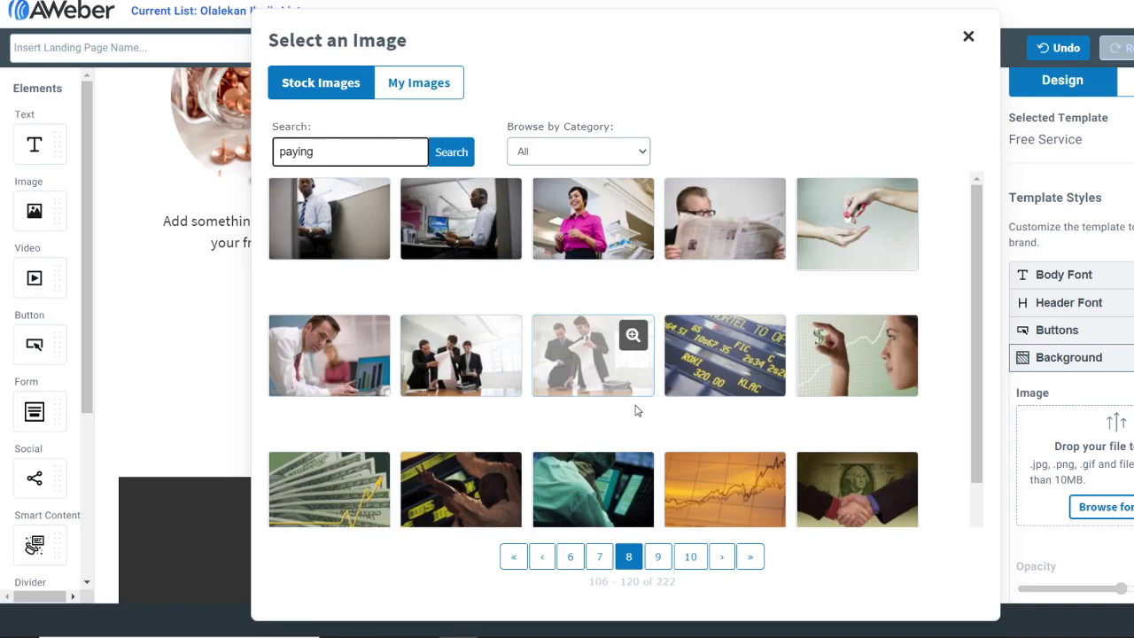
key("Return")
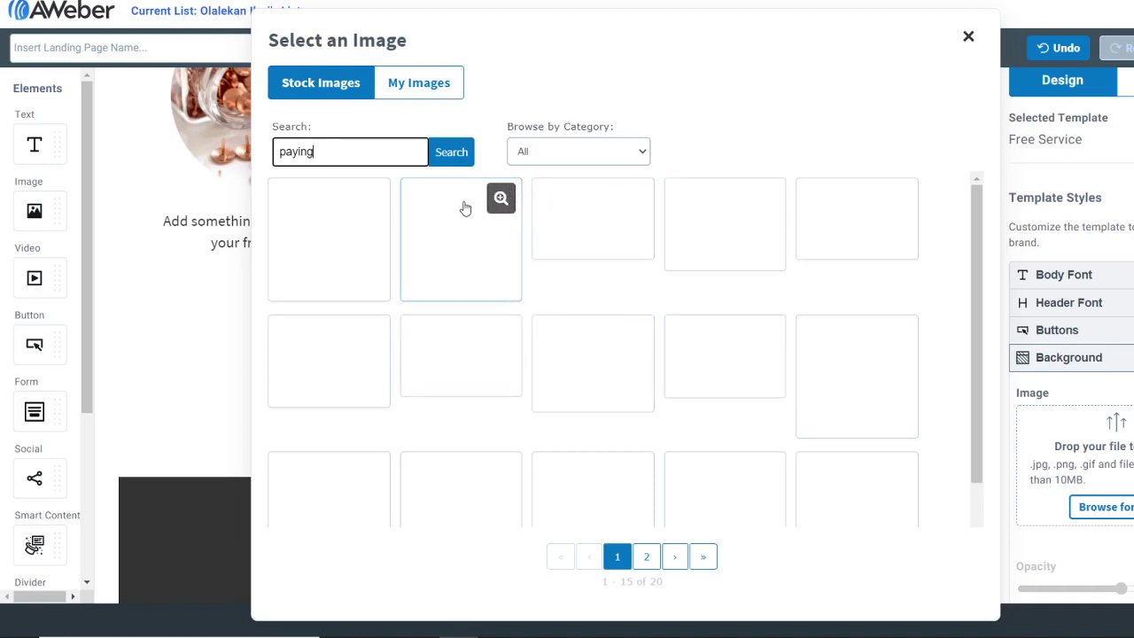
scroll(481, 469, "down", 1)
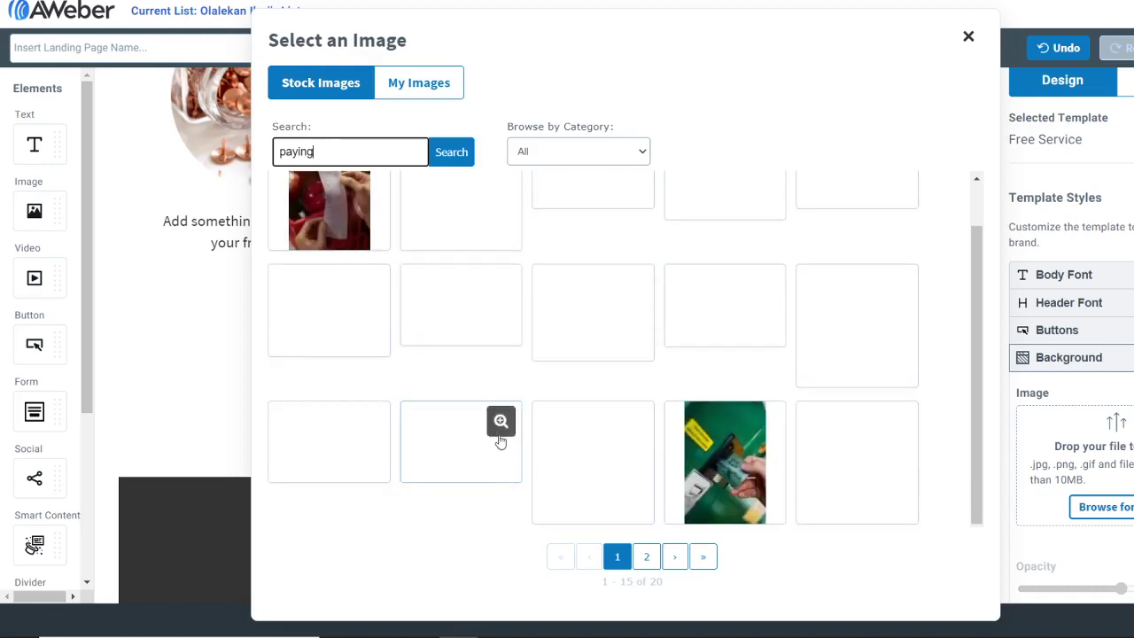
scroll(501, 439, "up", 1)
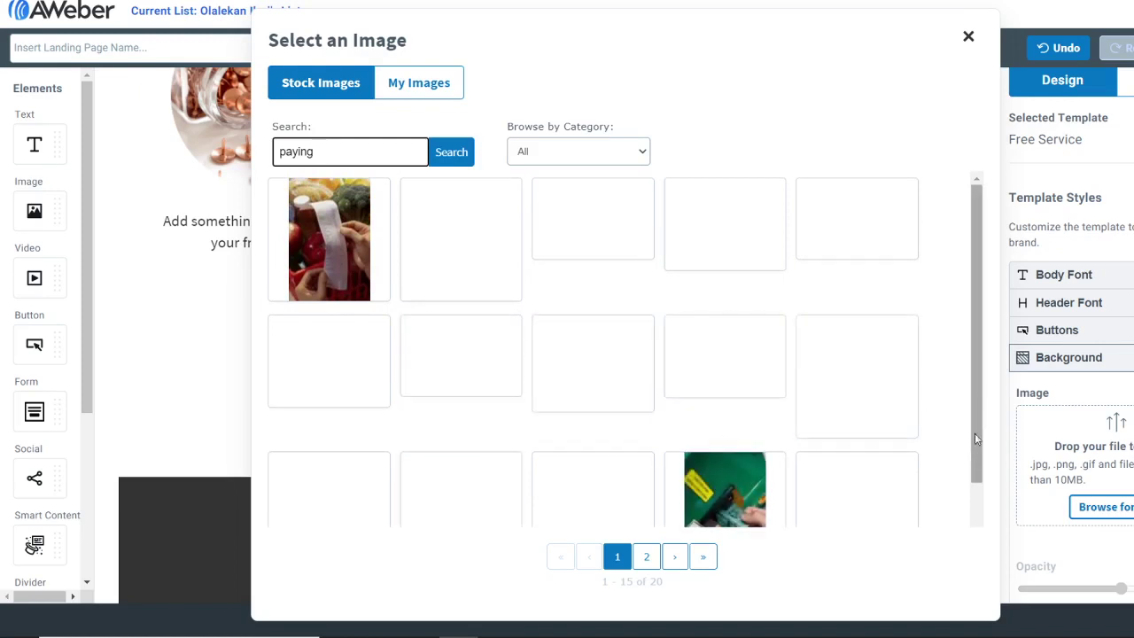
scroll(979, 390, "down", 1)
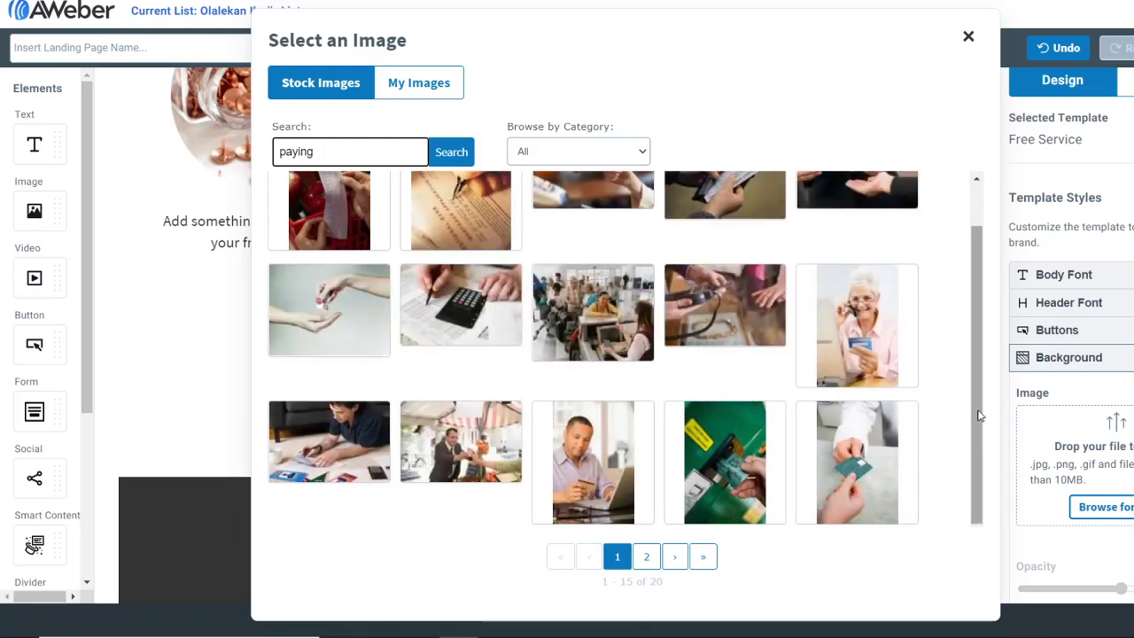
scroll(978, 416, "up", 1)
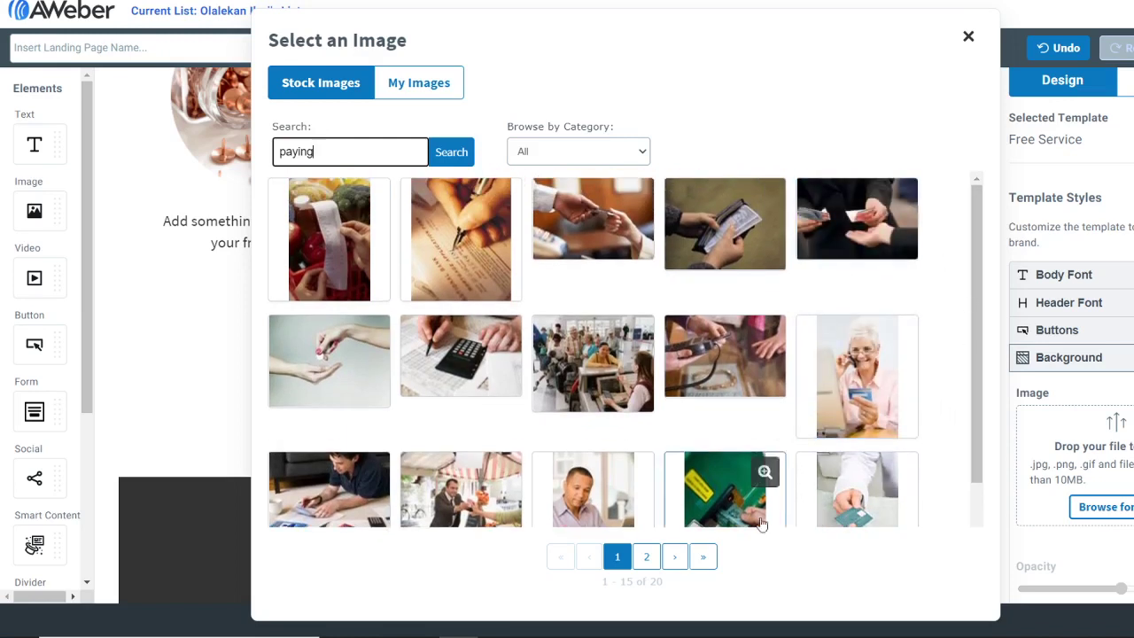
Set the gold Visa card close-up from page 2 of the results as the page background and check it across the landing page.
left_click(645, 557)
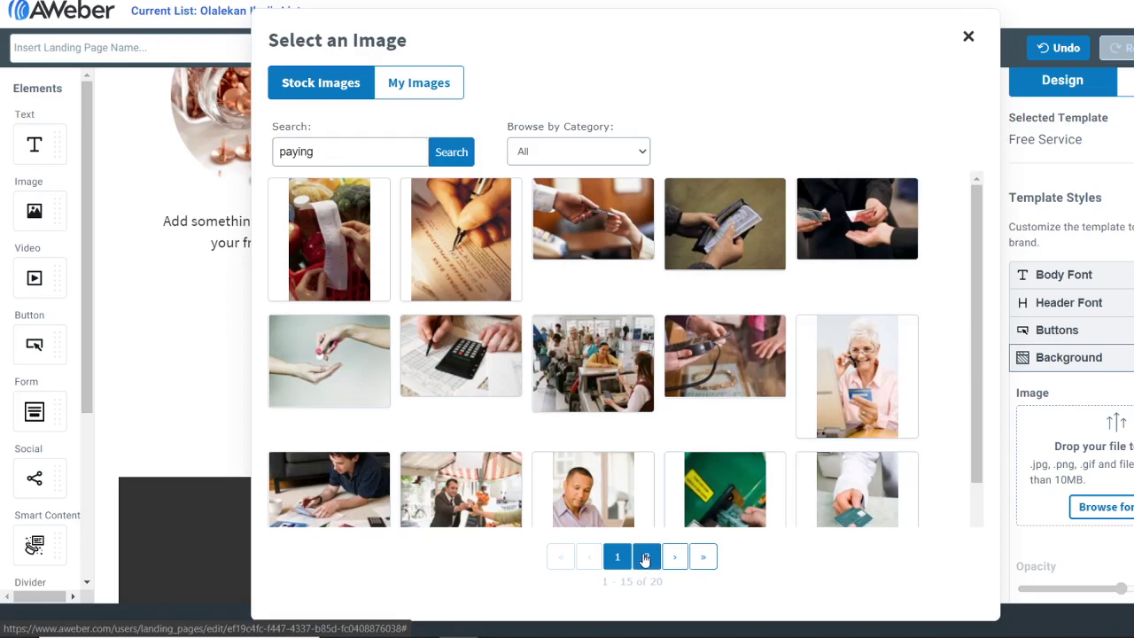
left_click(645, 557)
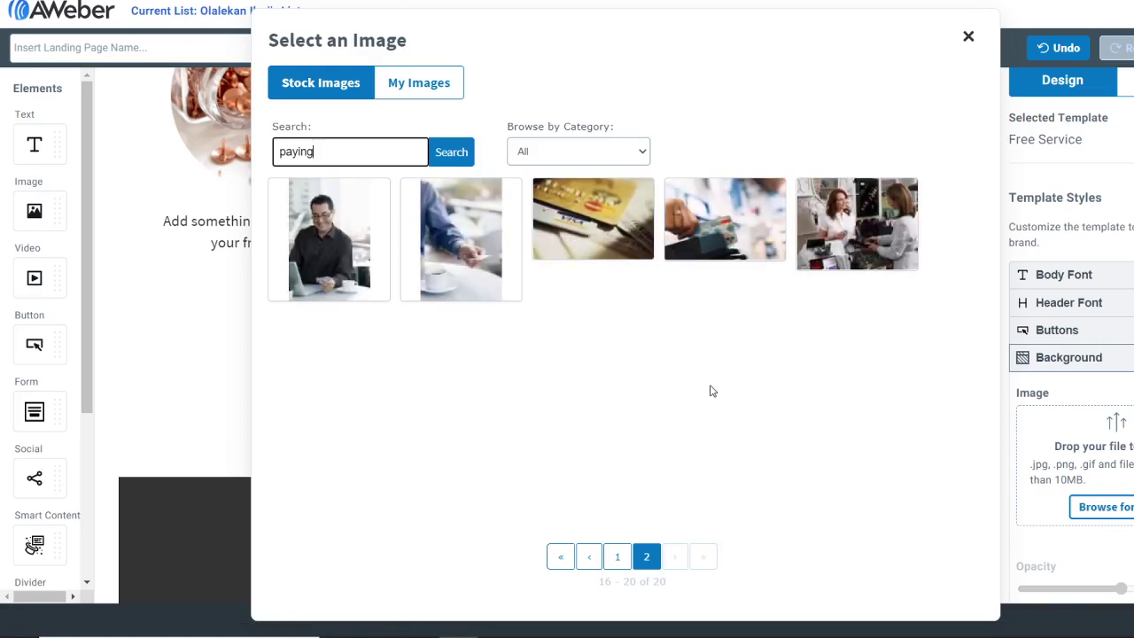
mouse_move(610, 257)
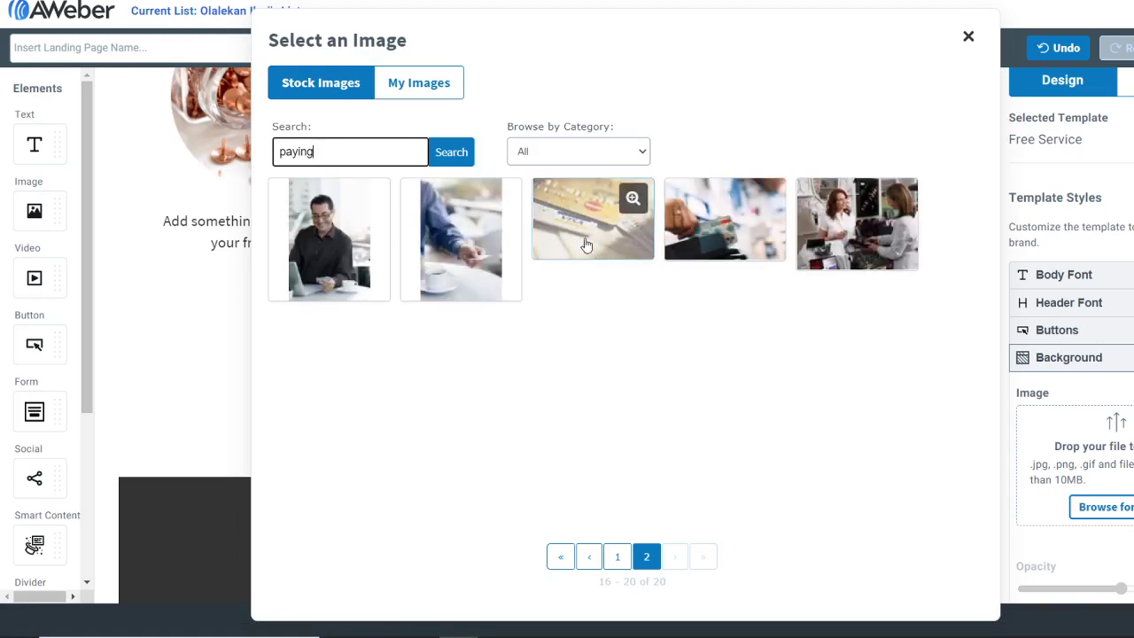
left_click(586, 245)
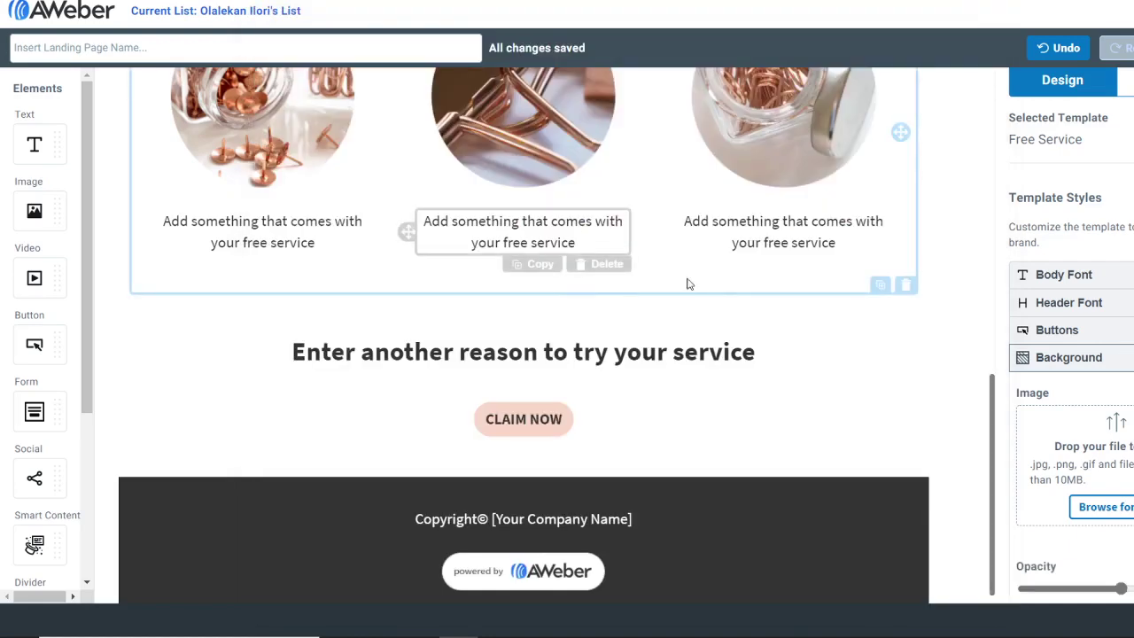
scroll(892, 487, "up", 3)
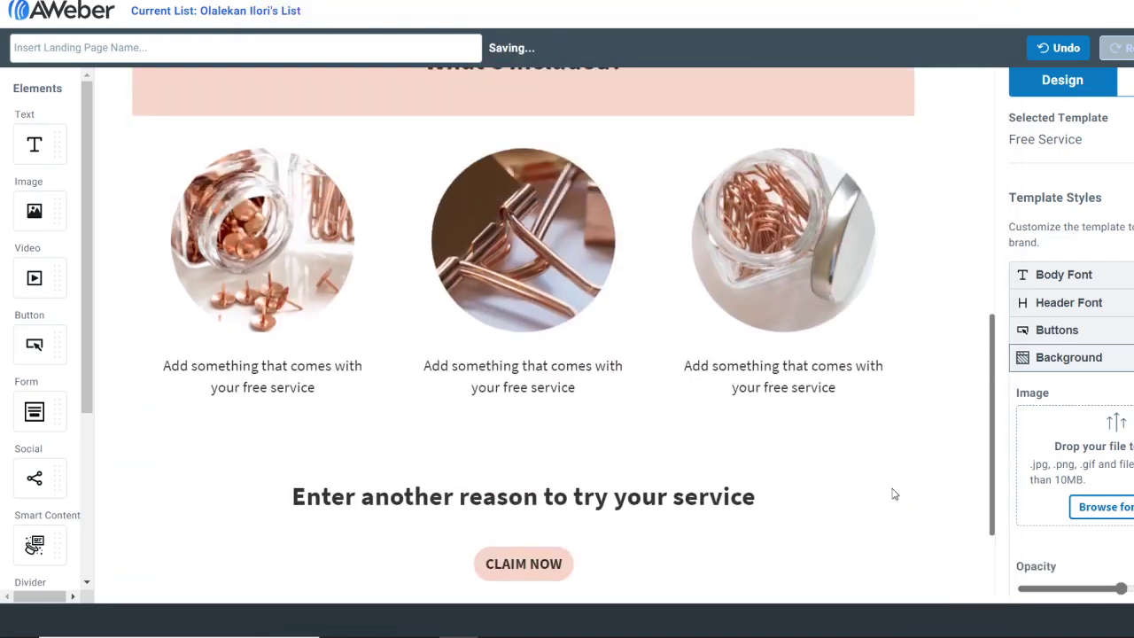
scroll(893, 494, "up", 6)
scroll(893, 494, "down", 2)
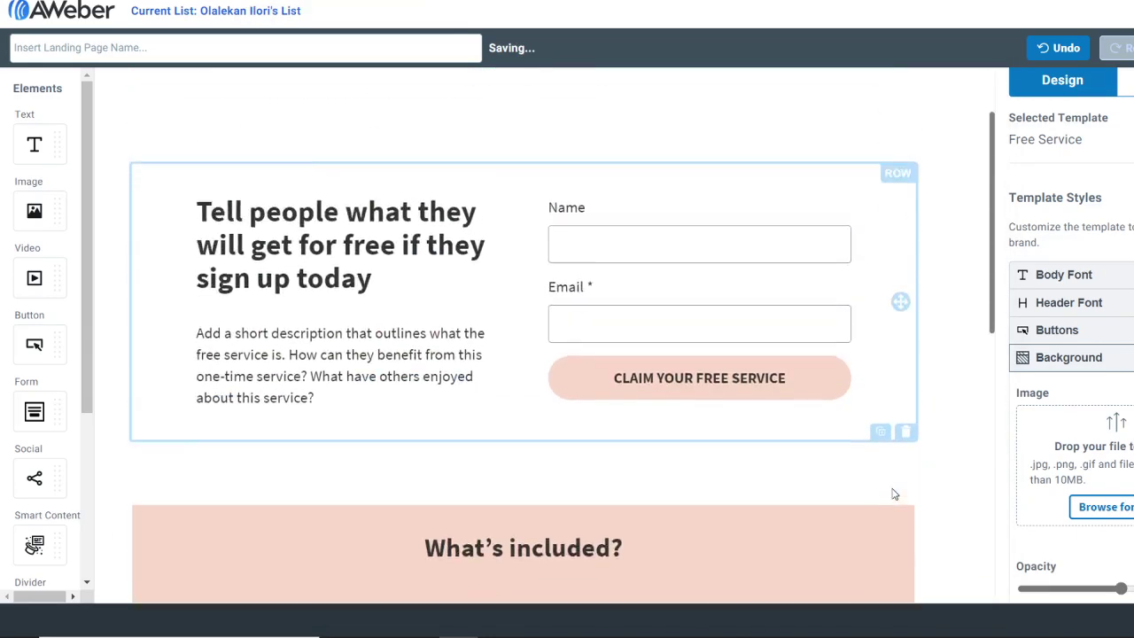
scroll(892, 491, "down", 10)
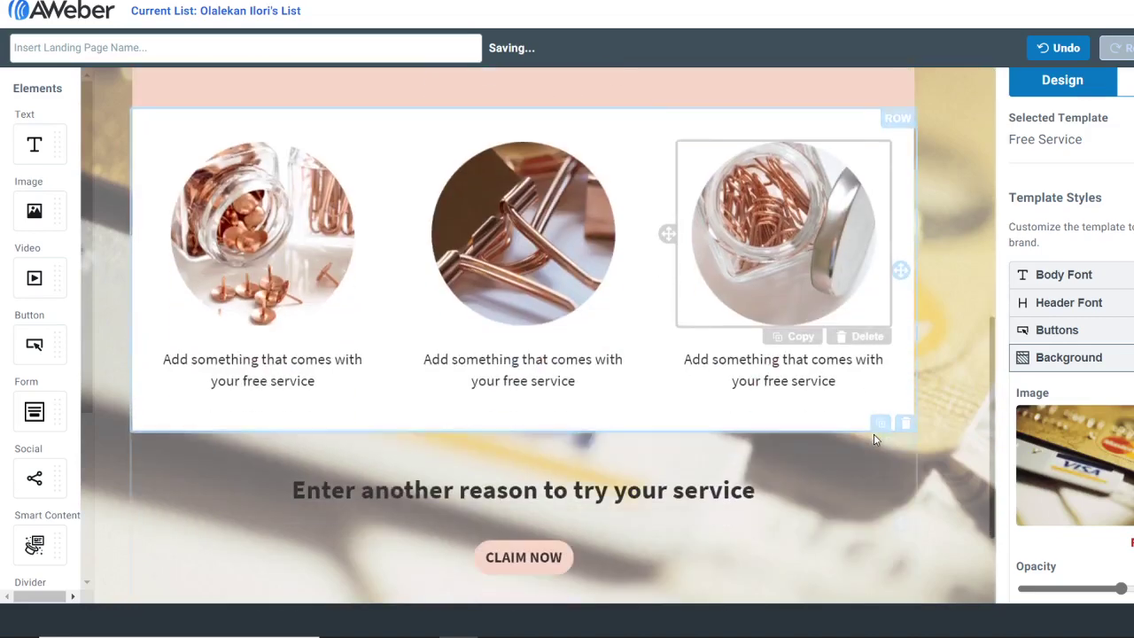
scroll(874, 440, "down", 2)
scroll(874, 440, "up", 10)
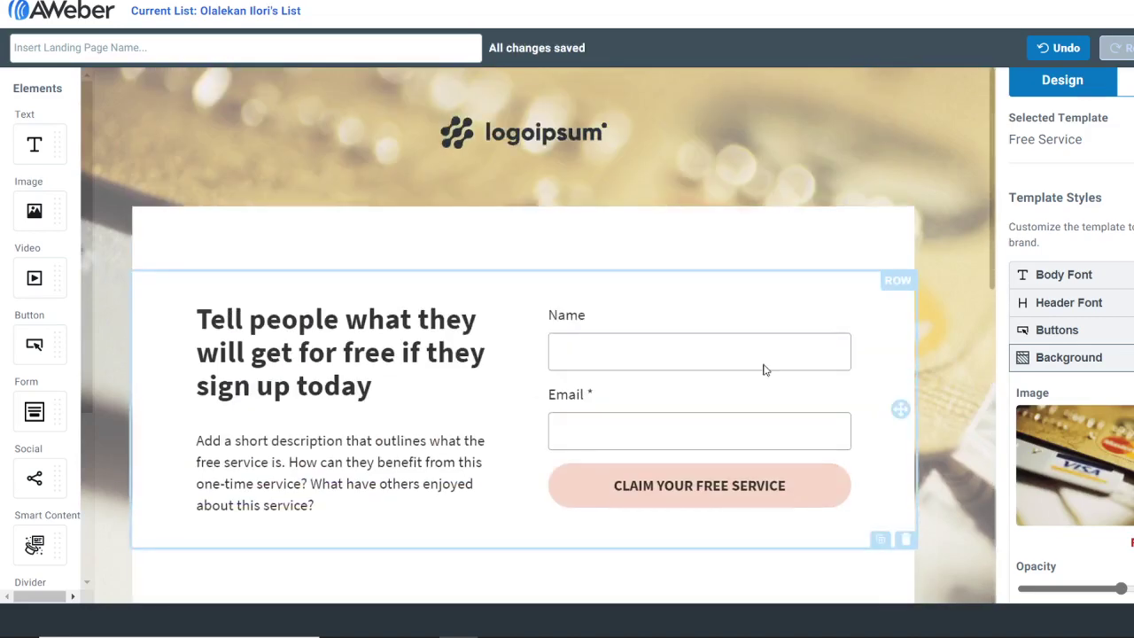
Delete the placeholder logo image from the landing page's header row.
left_click(846, 142)
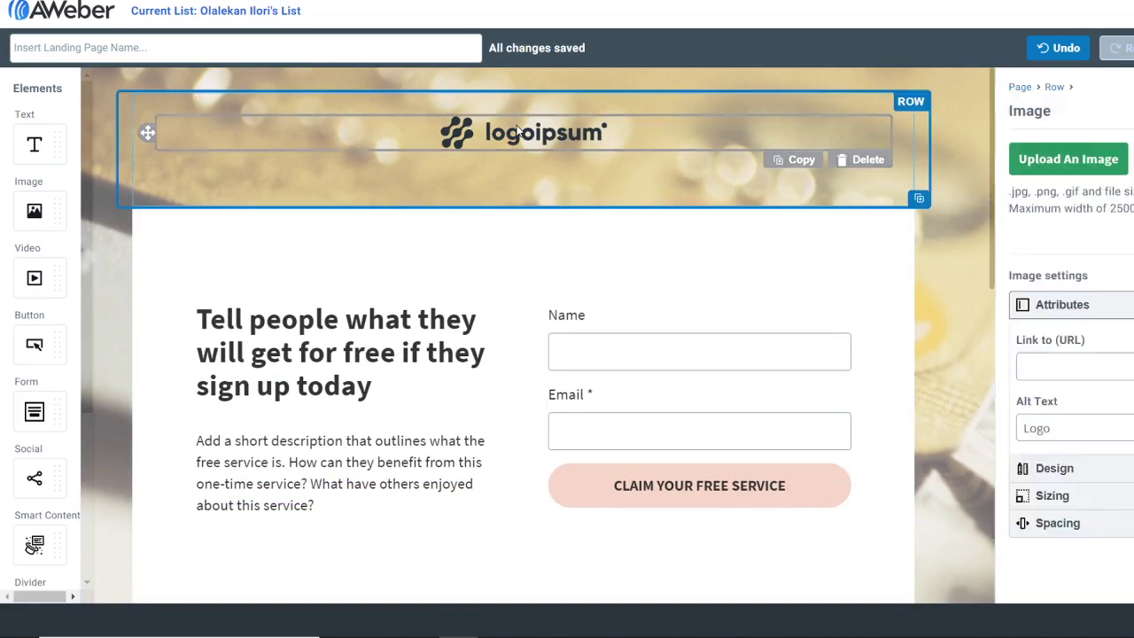
left_click(864, 161)
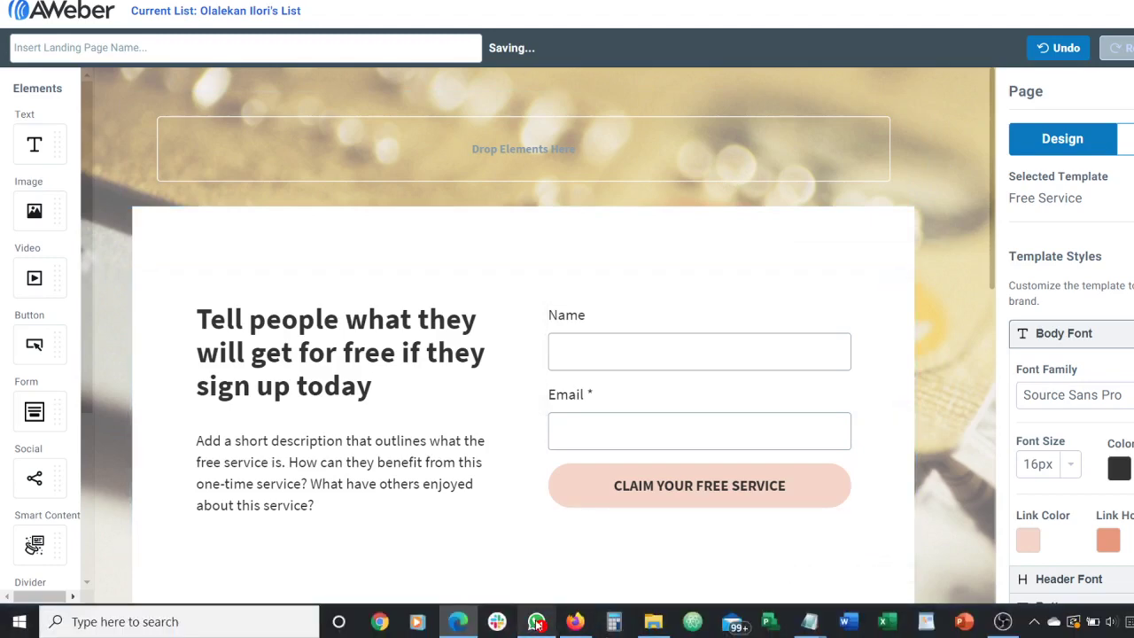
Switch to WhatsApp, search the chats for "step", and start downloading Parak Pay Updated 2.fw.png from the designer's chat.
left_click(538, 624)
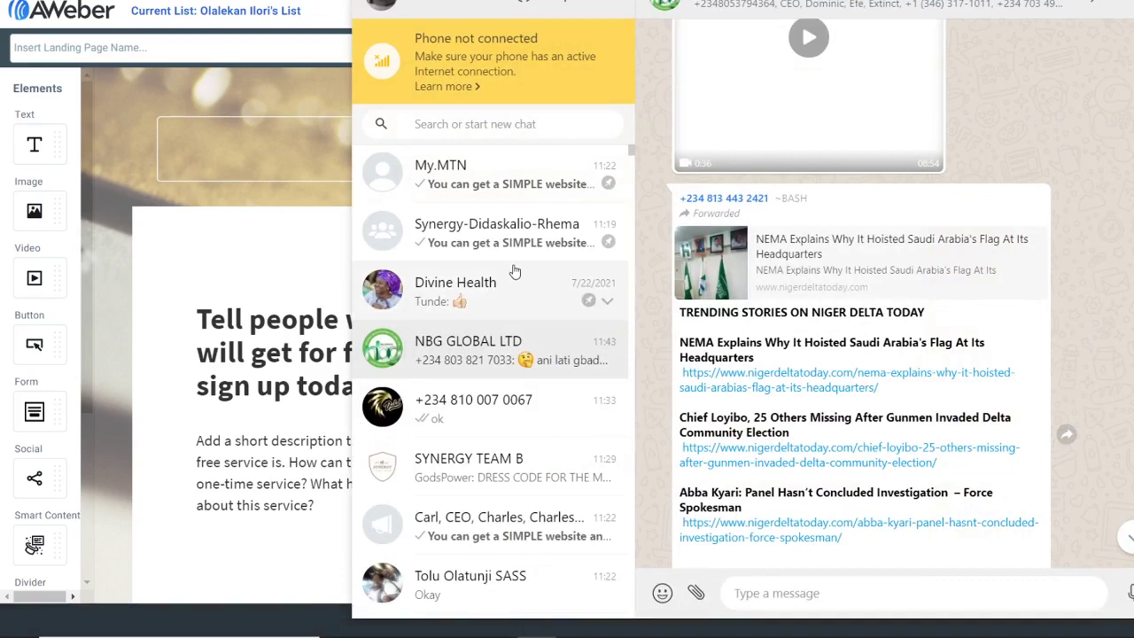
left_click(494, 123)
type("s")
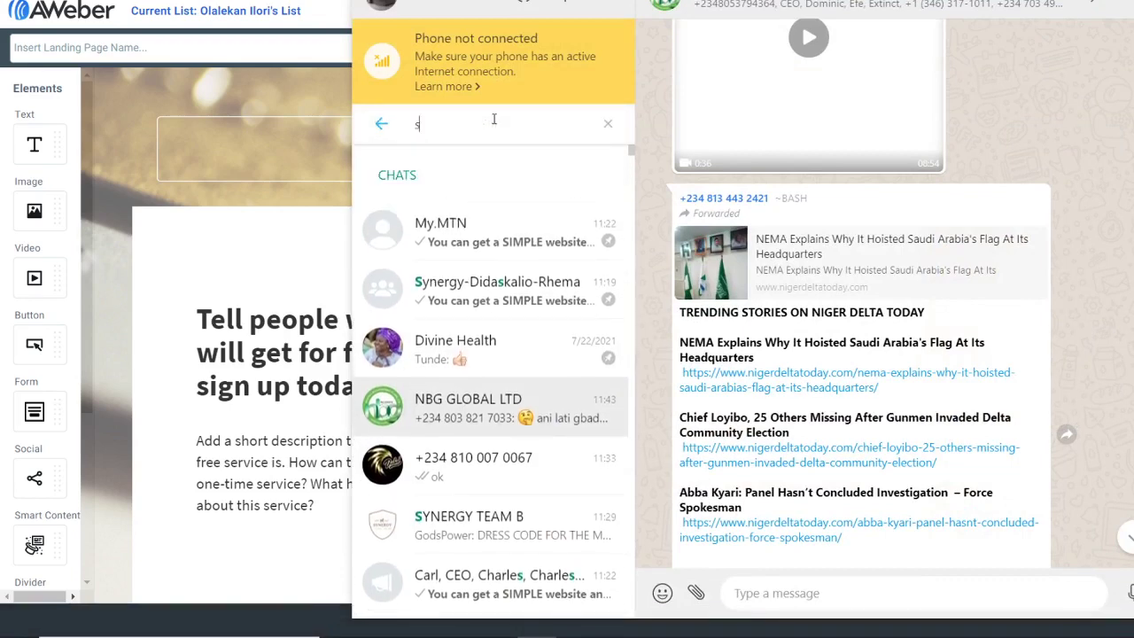
type("tep")
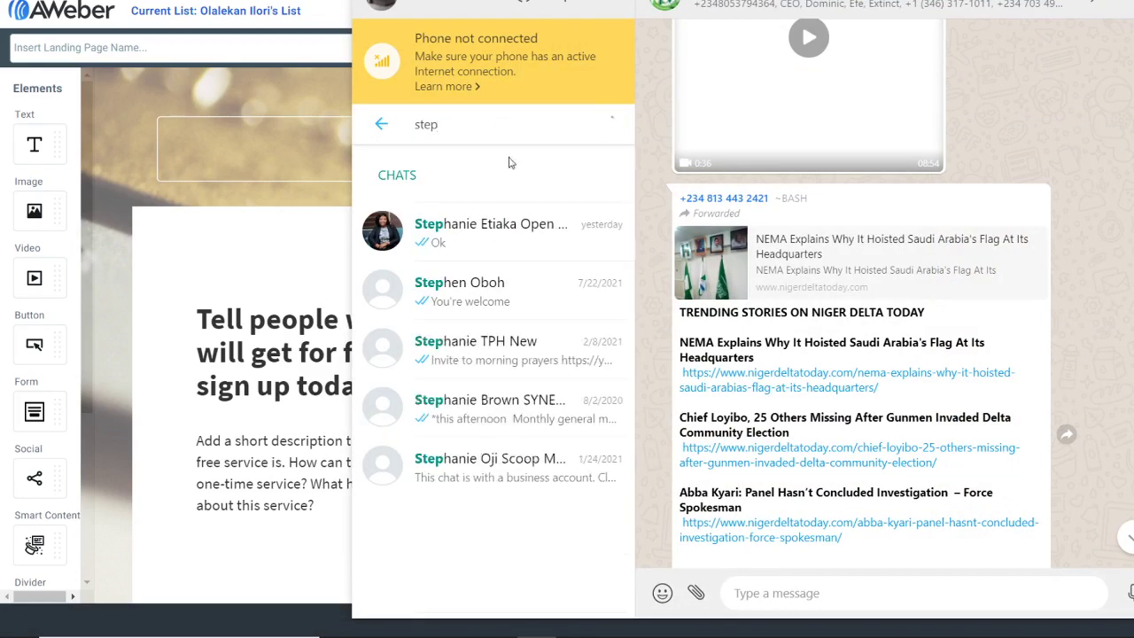
left_click(507, 246)
scroll(864, 224, "up", 8)
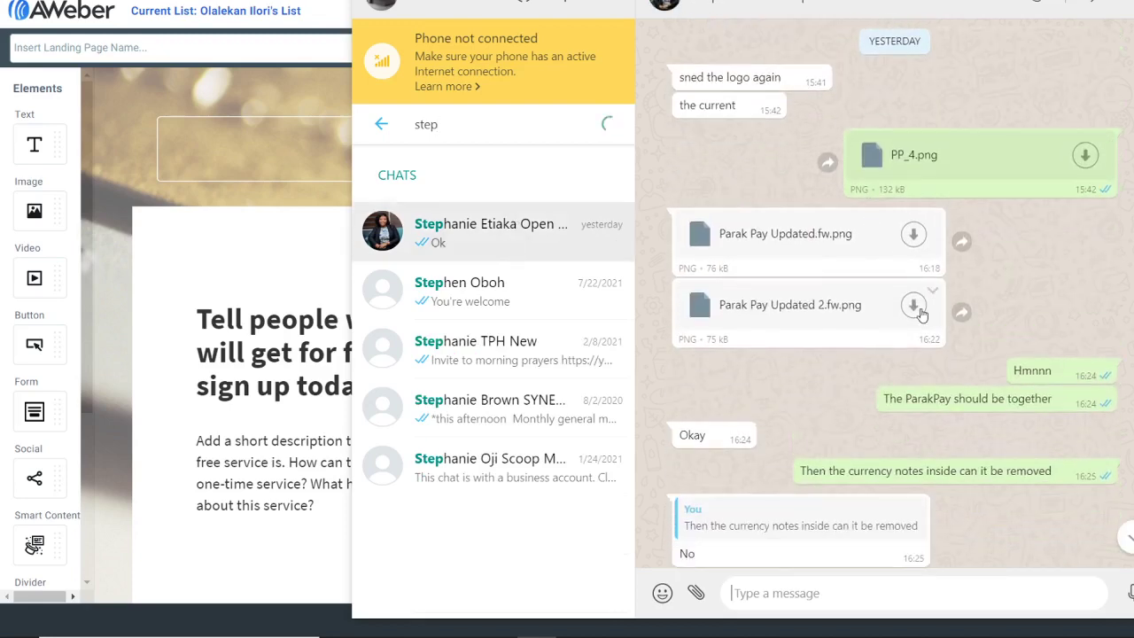
left_click(916, 310)
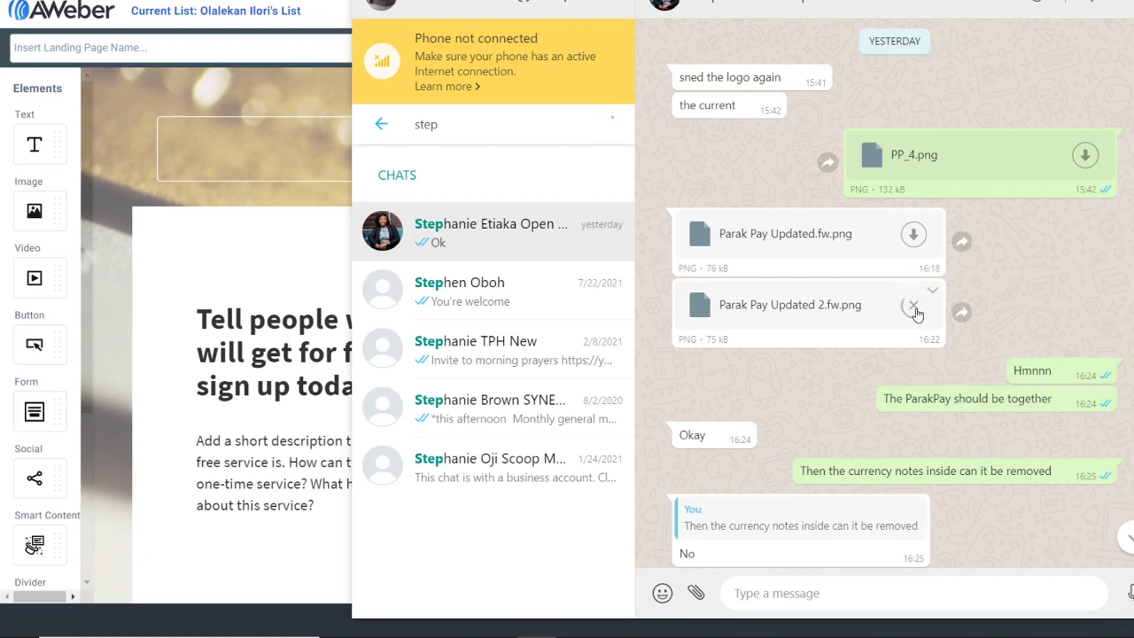
left_click(381, 124)
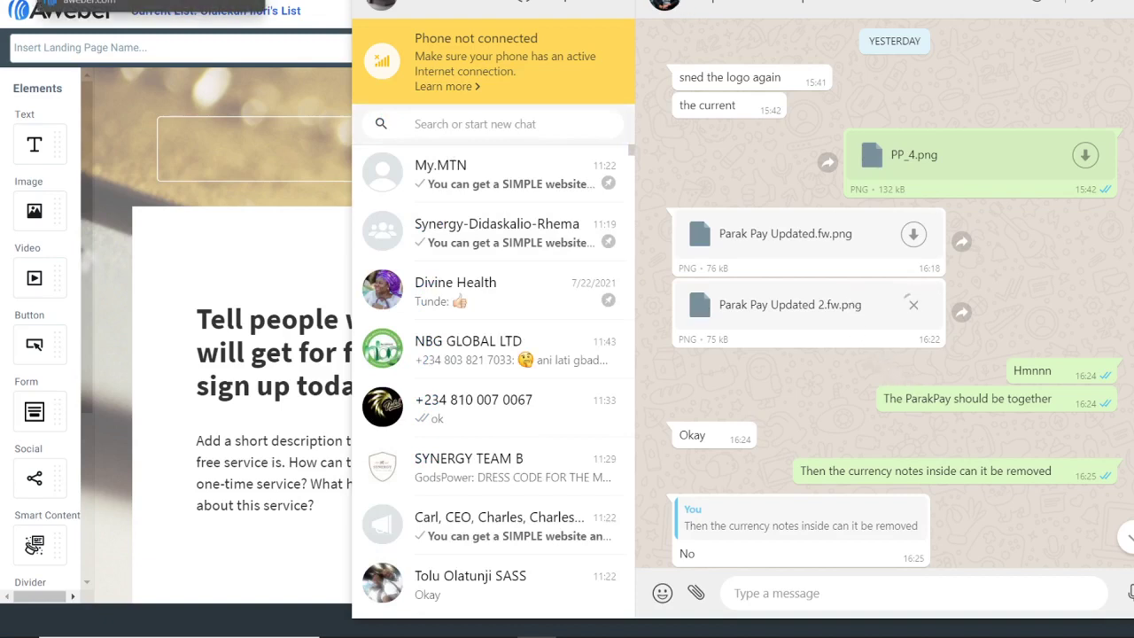
key("alt+Tab")
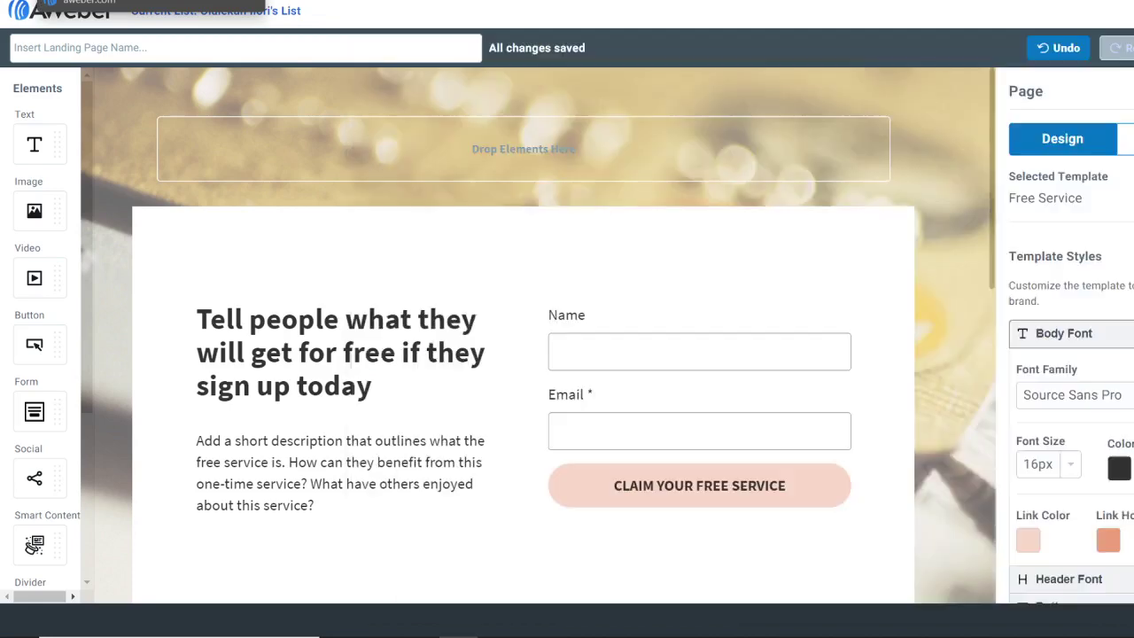
triple_click(383, 344)
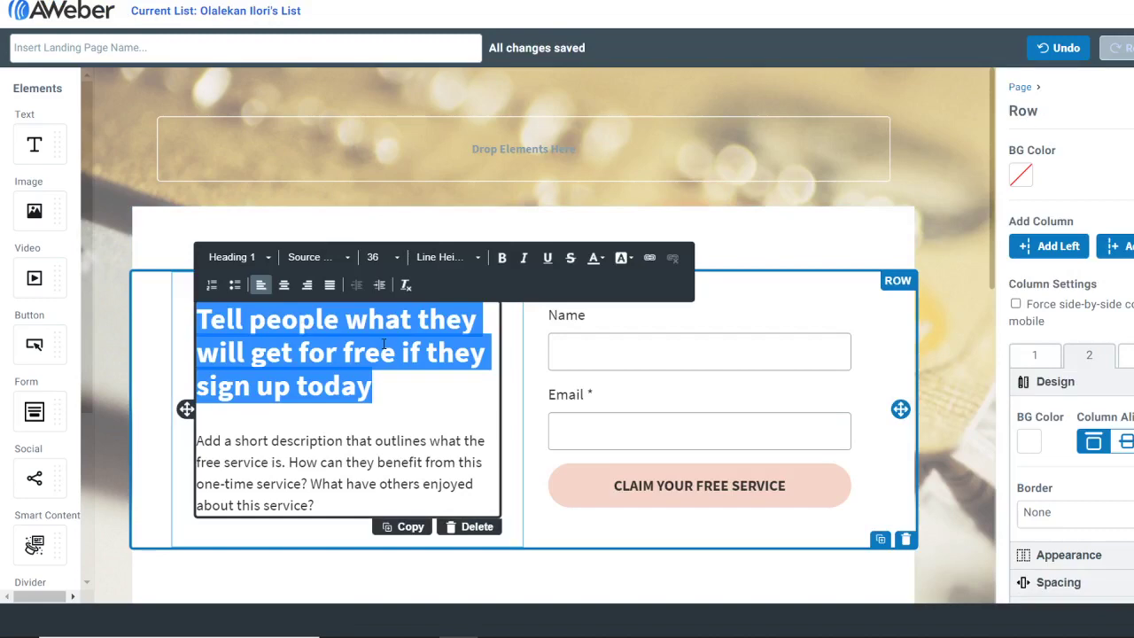
mouse_move(534, 620)
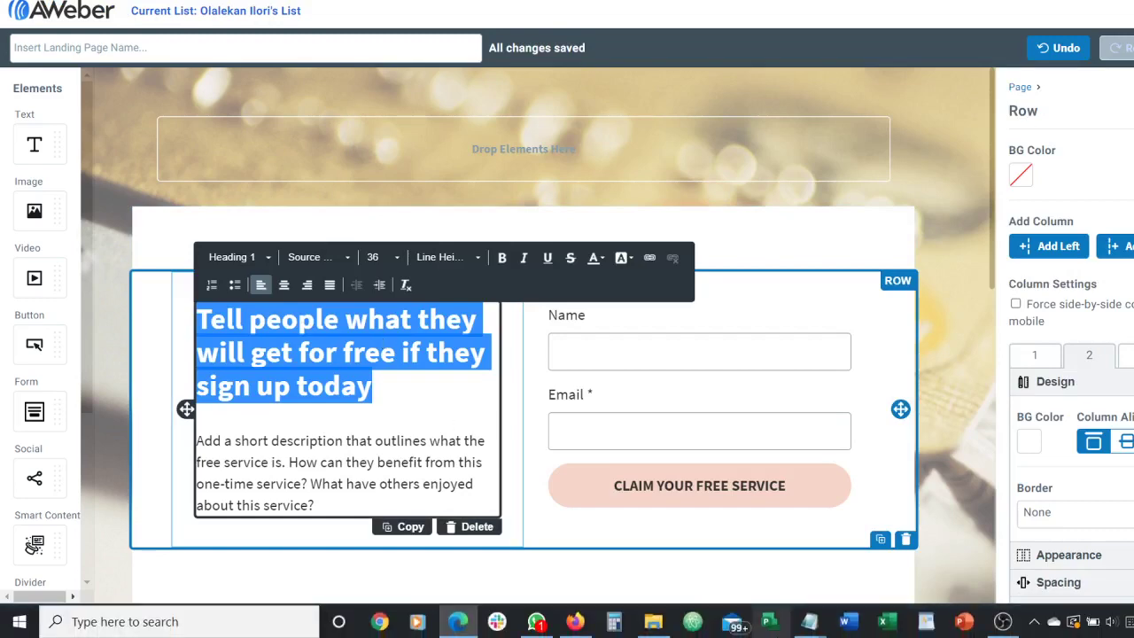
left_click(536, 625)
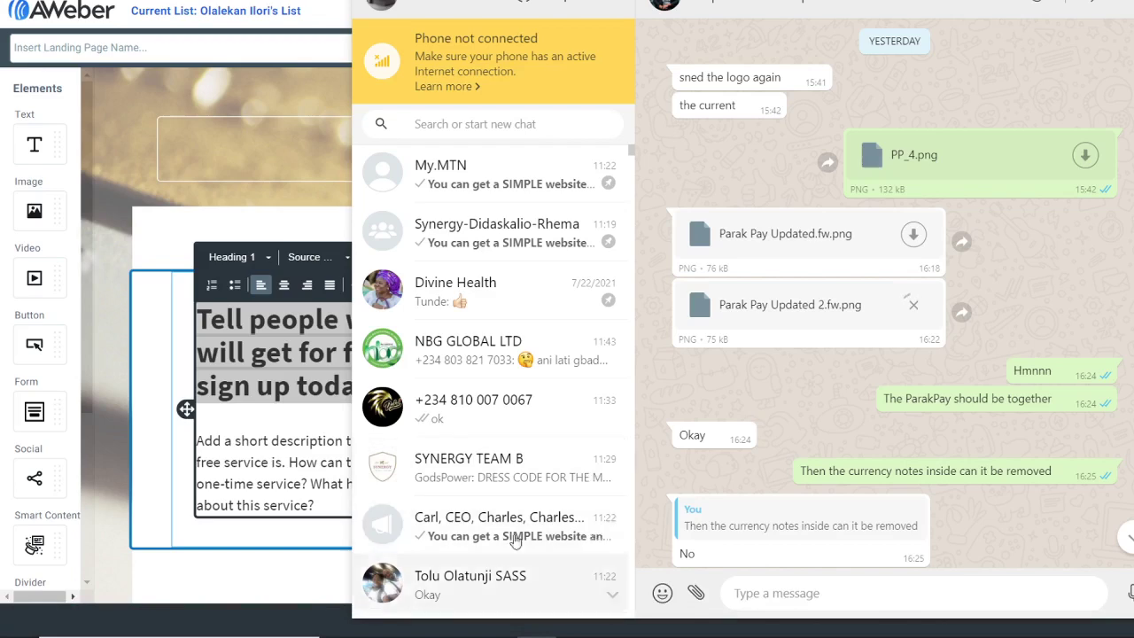
left_click(310, 440)
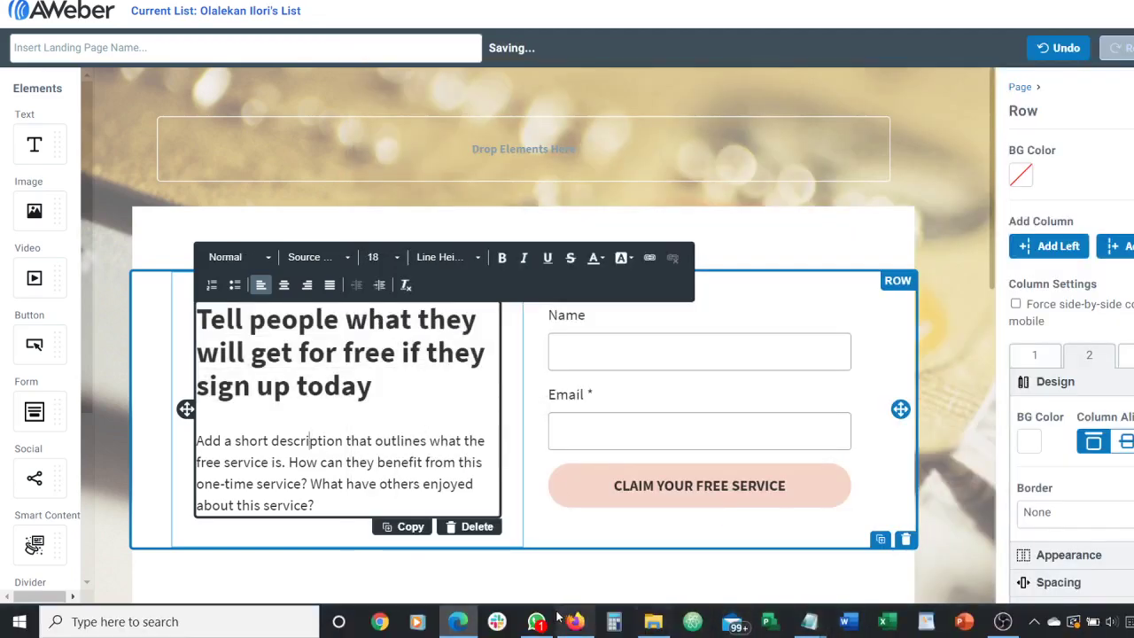
Switch to WhatsApp and look back through the older messages in the My.MTN chat.
left_click(538, 623)
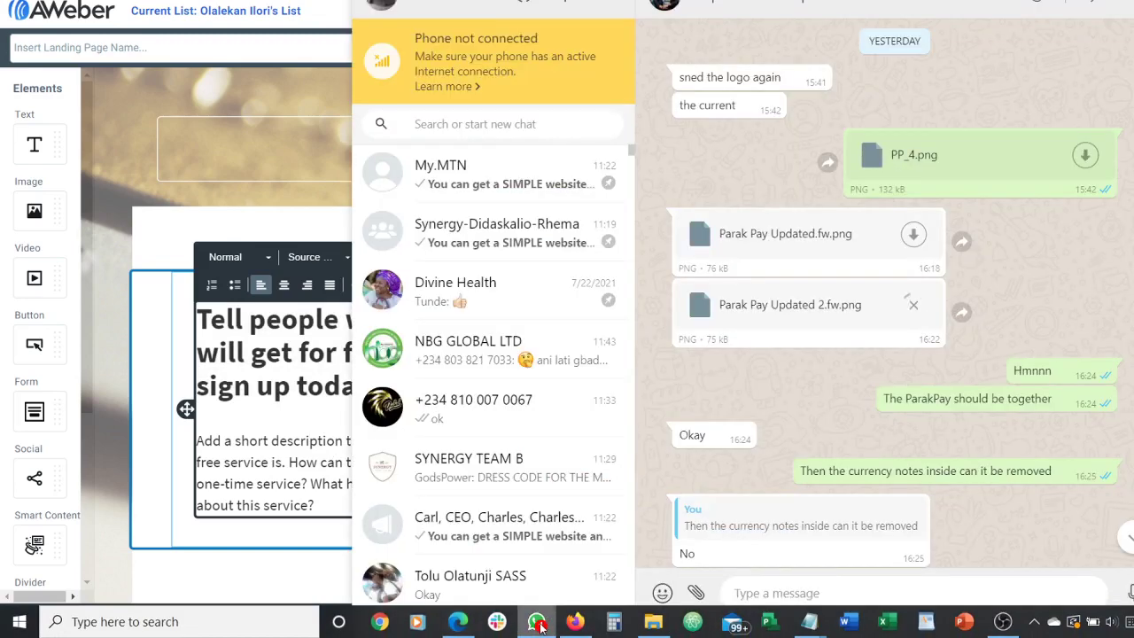
left_click(456, 188)
scroll(720, 245, "up", 5)
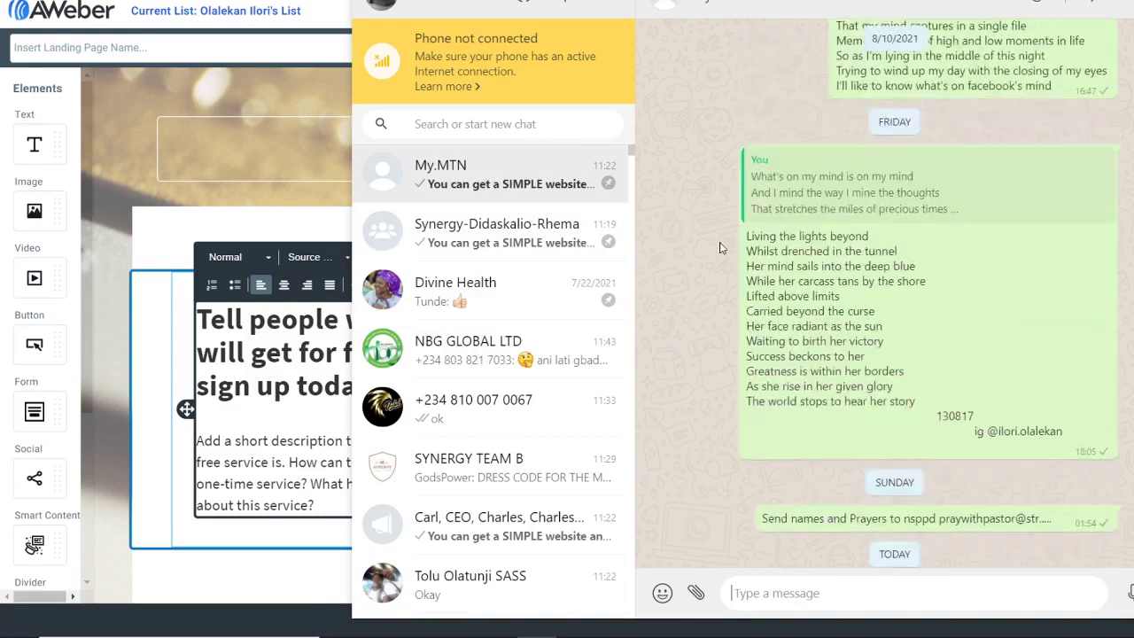
scroll(720, 245, "up", 10)
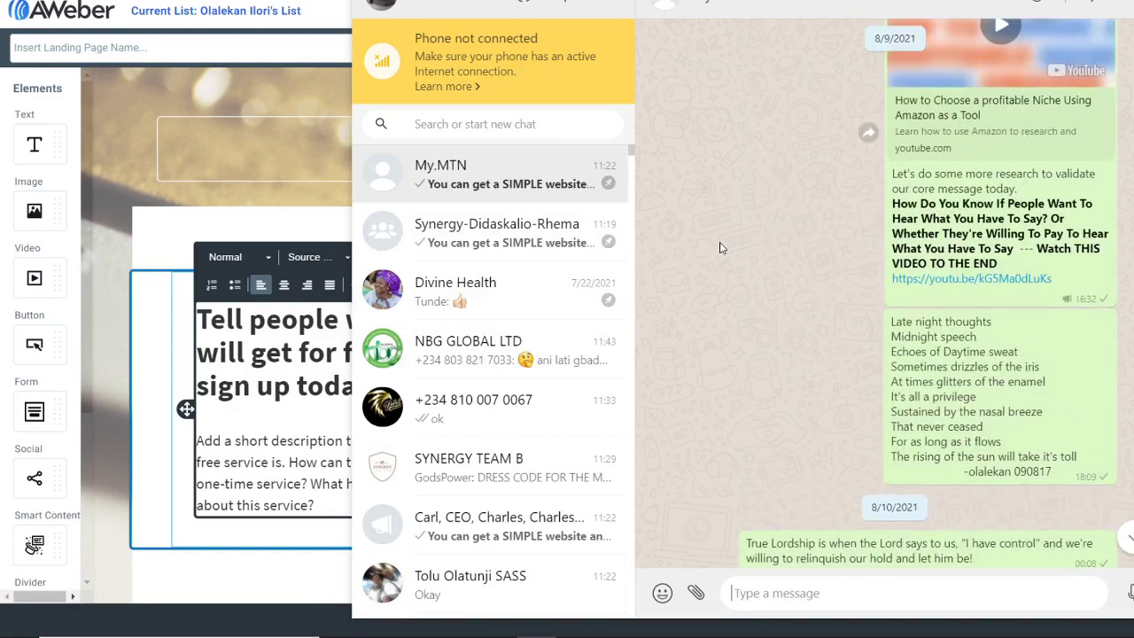
scroll(720, 247, "up", 10)
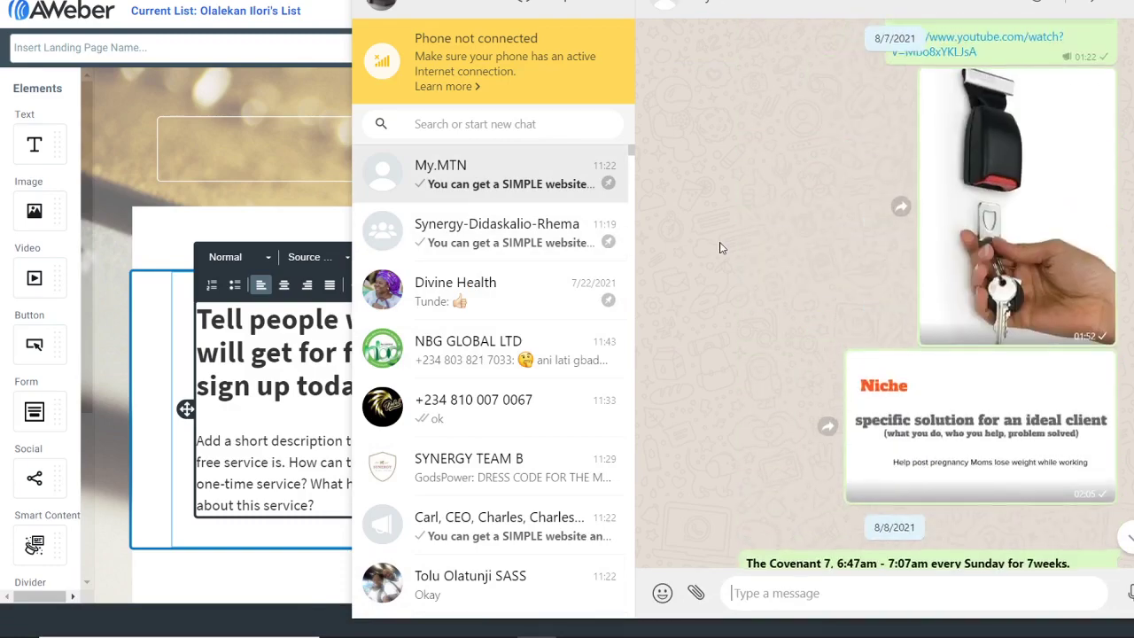
scroll(720, 248, "up", 10)
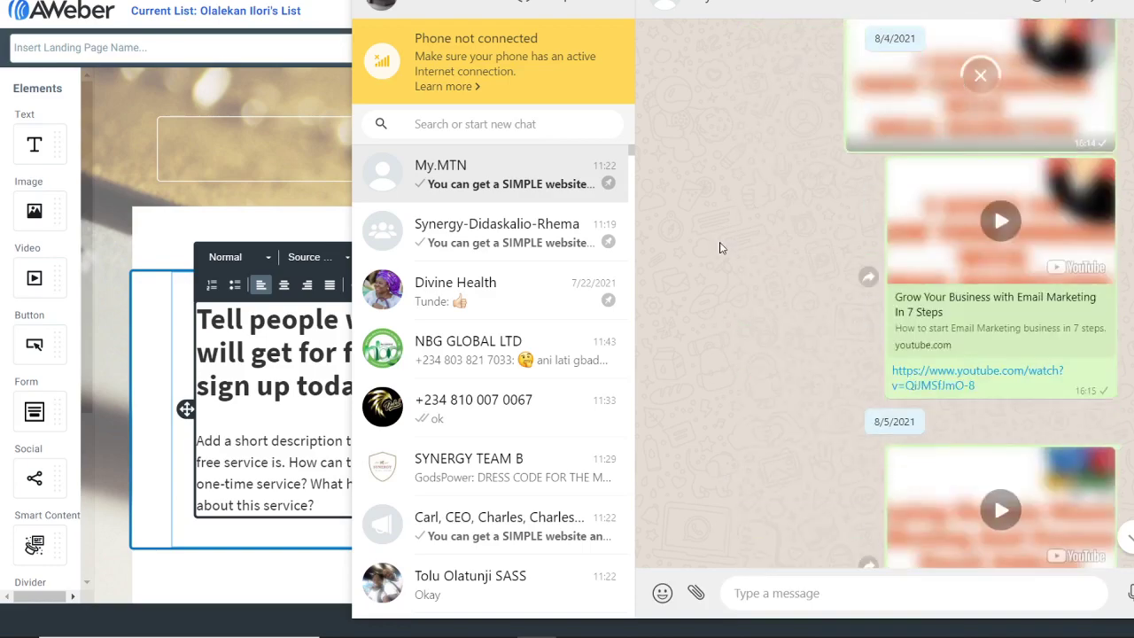
Browse from Documents to the August STrategy quick-access folder and up two levels for a place to save Parak Pay Updated 2.fw.png.
left_click(474, 232)
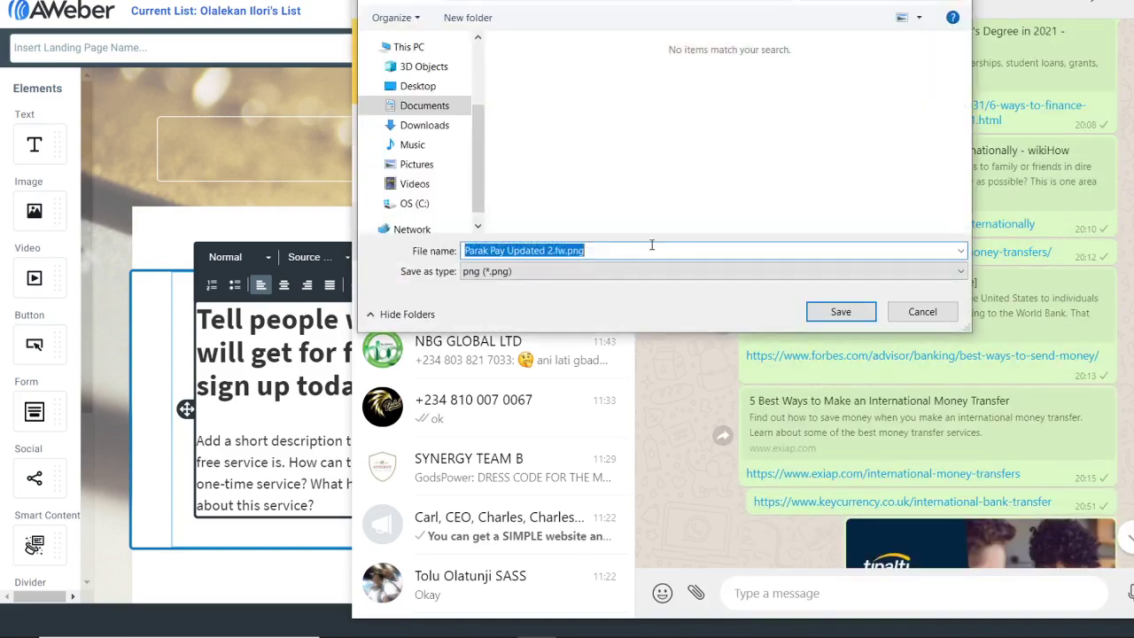
left_click(439, 105)
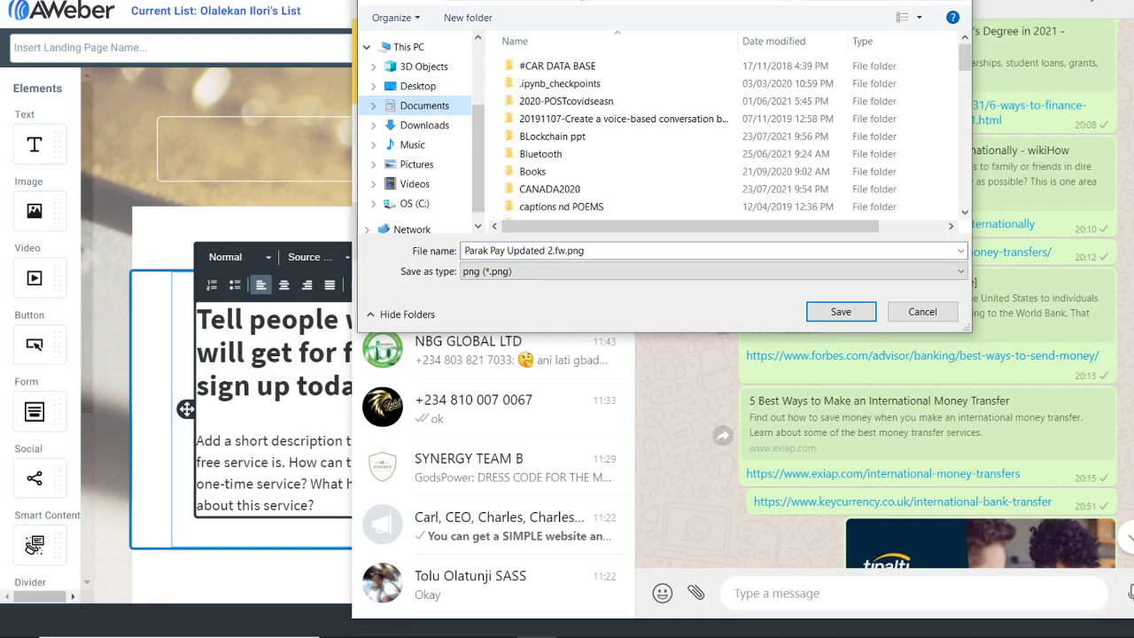
left_click(590, 7)
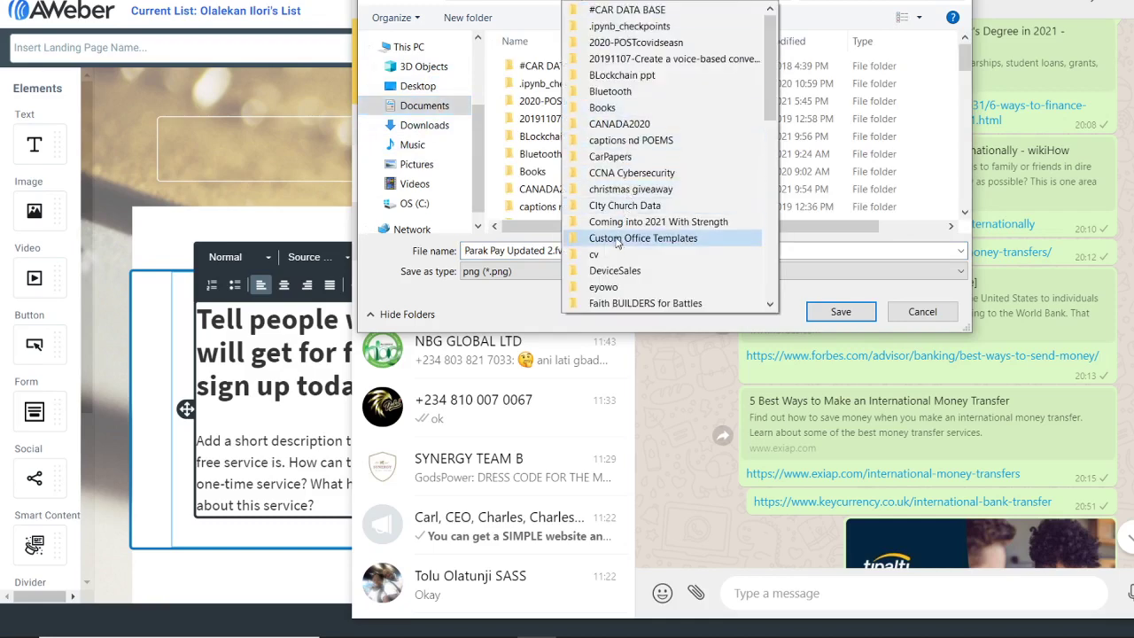
scroll(607, 255, "down", 4)
scroll(425, 88, "up", 3)
left_click(421, 51)
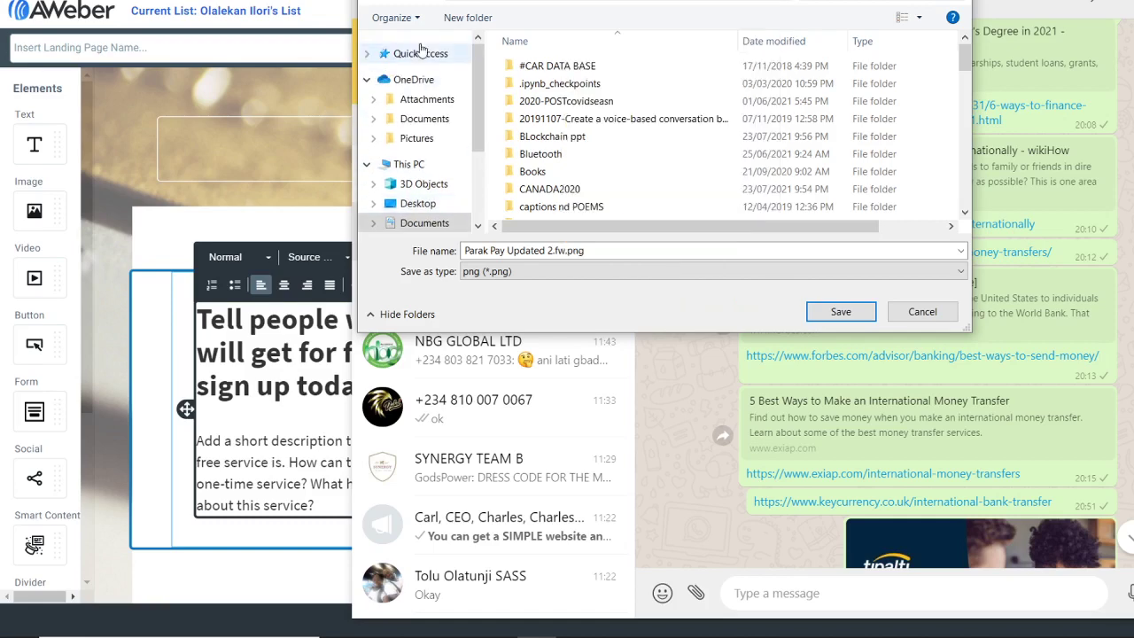
left_click(421, 53)
scroll(671, 193, "down", 2)
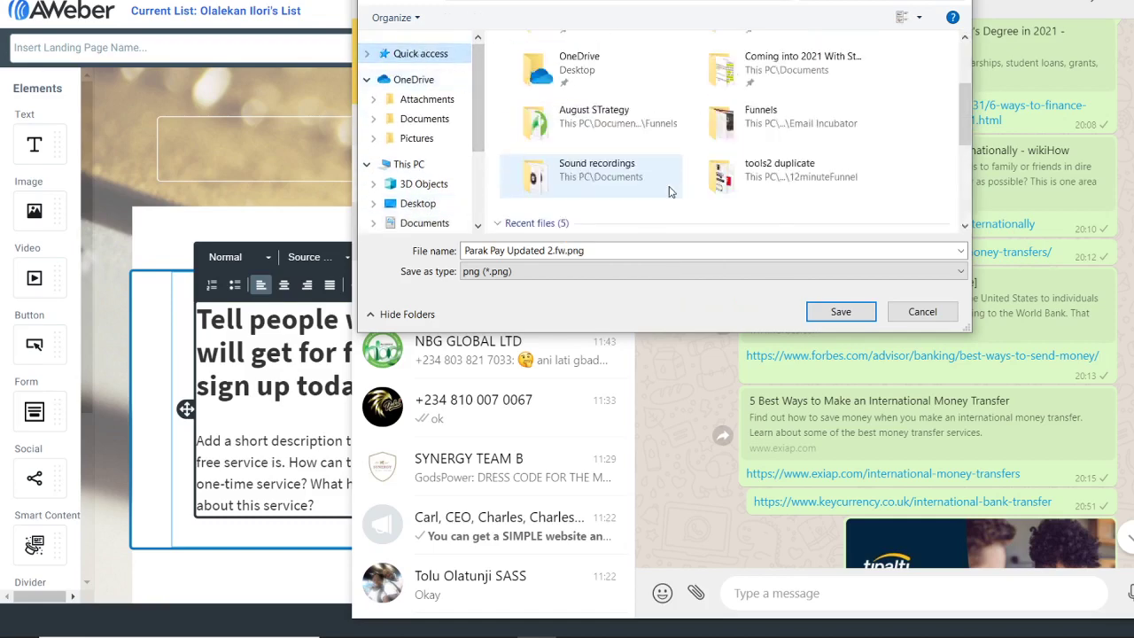
double_click(607, 126)
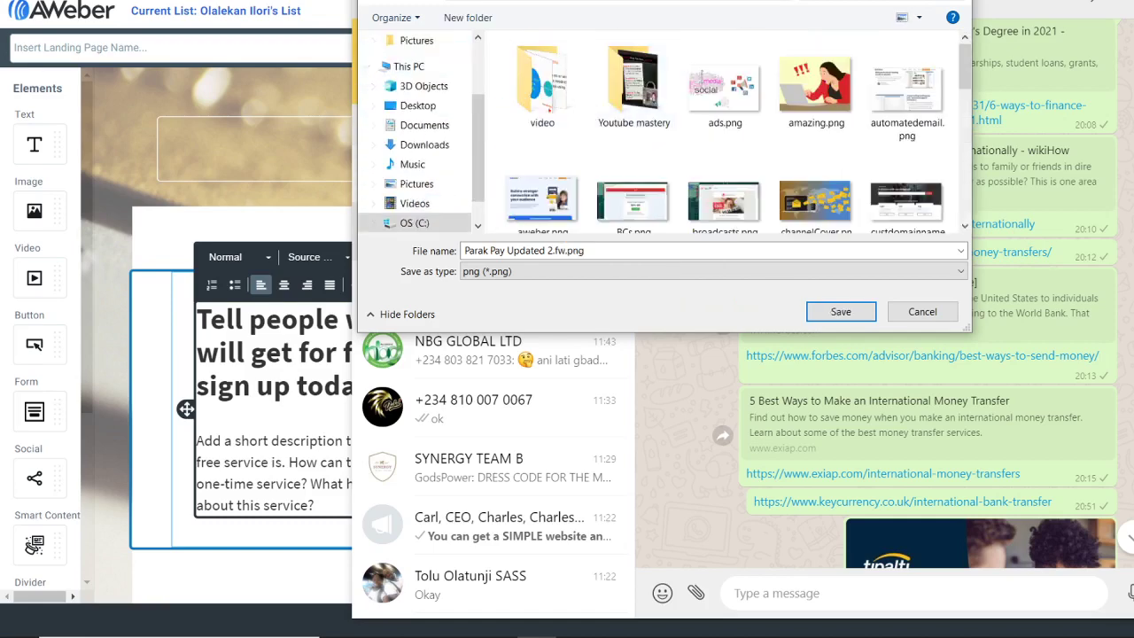
key("alt+Up")
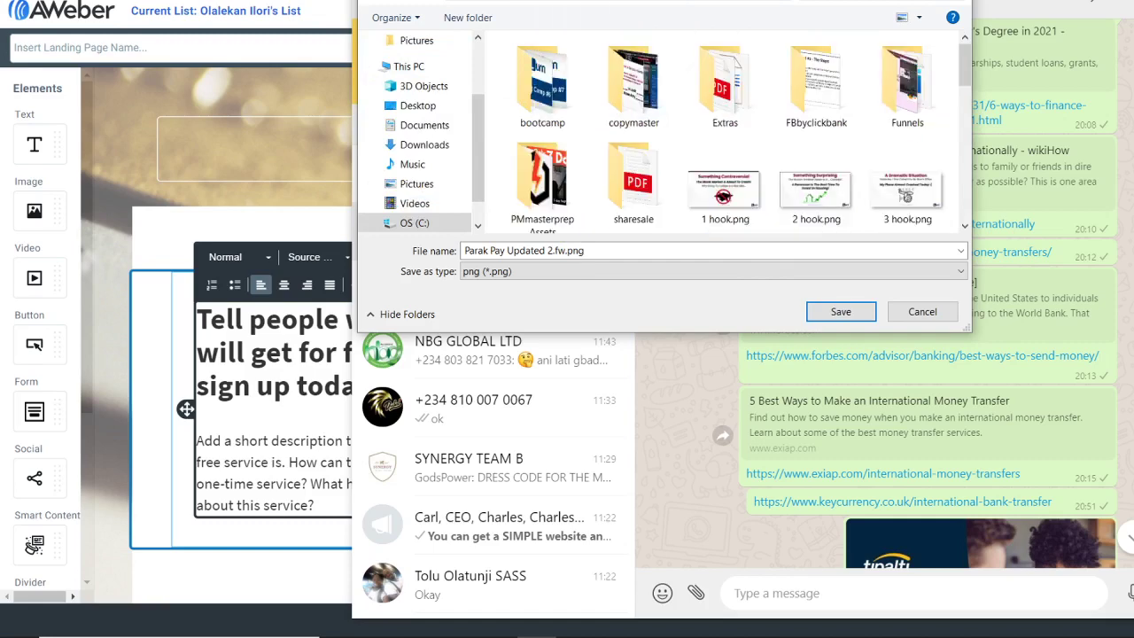
key("alt+Up")
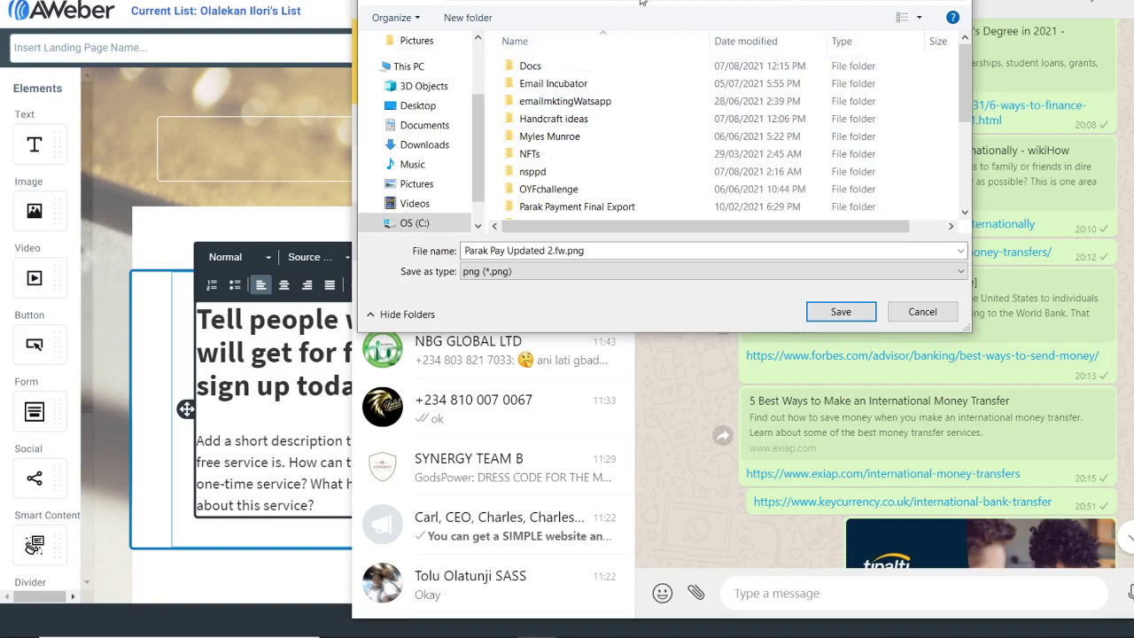
Save the image as Parak Pay Updated 2.fw.png in the ParakPayLogo folder.
left_click(675, 2)
left_click(697, 9)
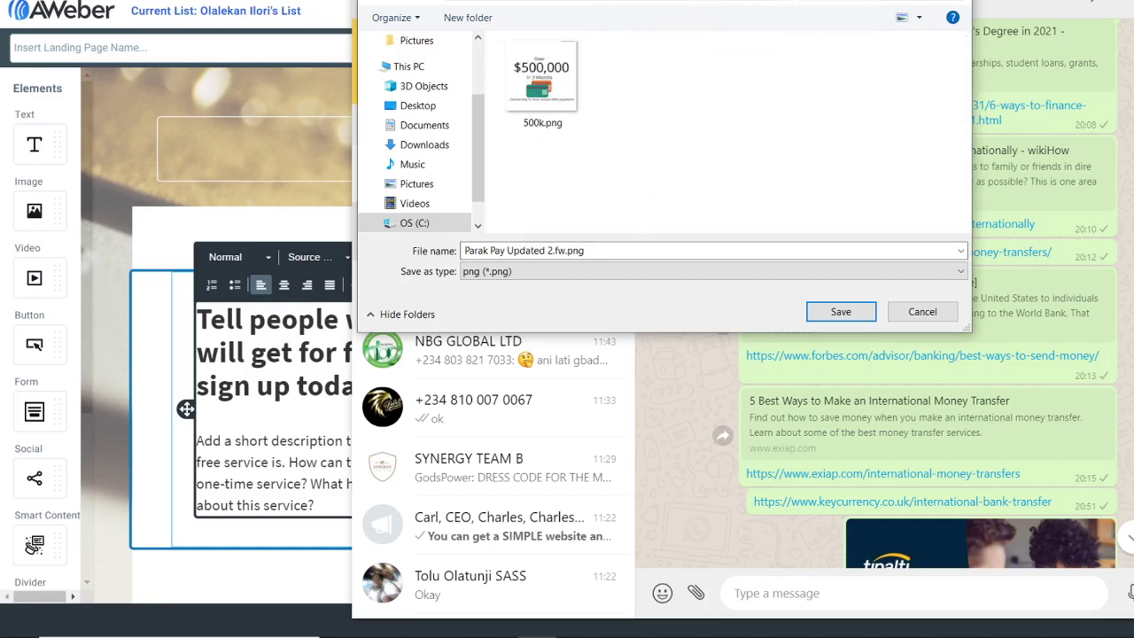
left_click(551, 2)
left_click(551, 3)
left_click(551, 3)
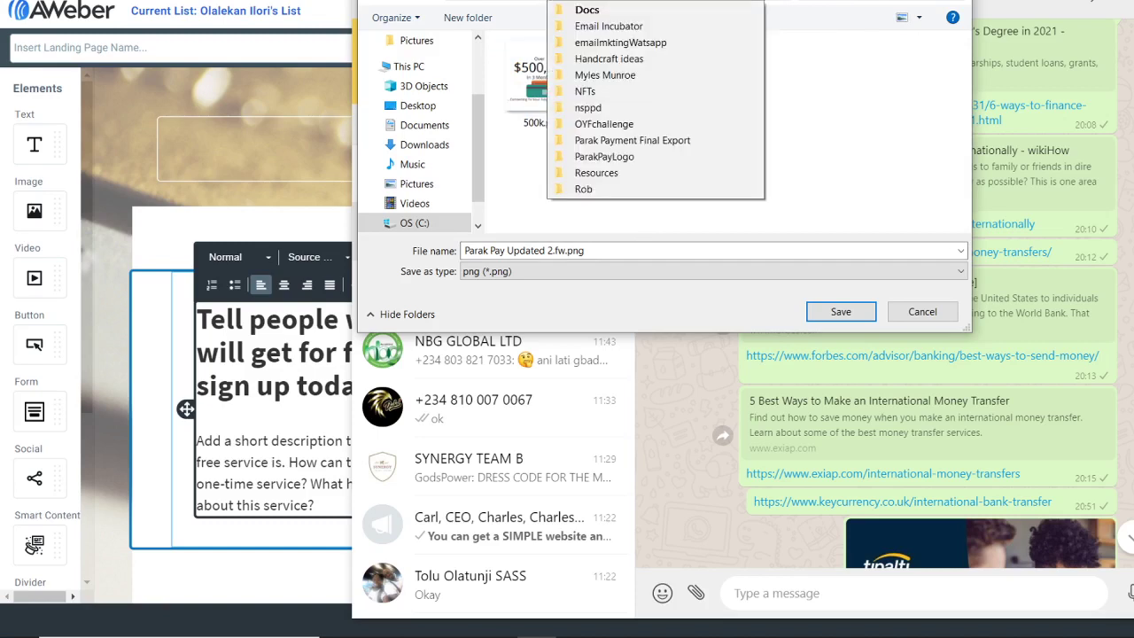
left_click(589, 157)
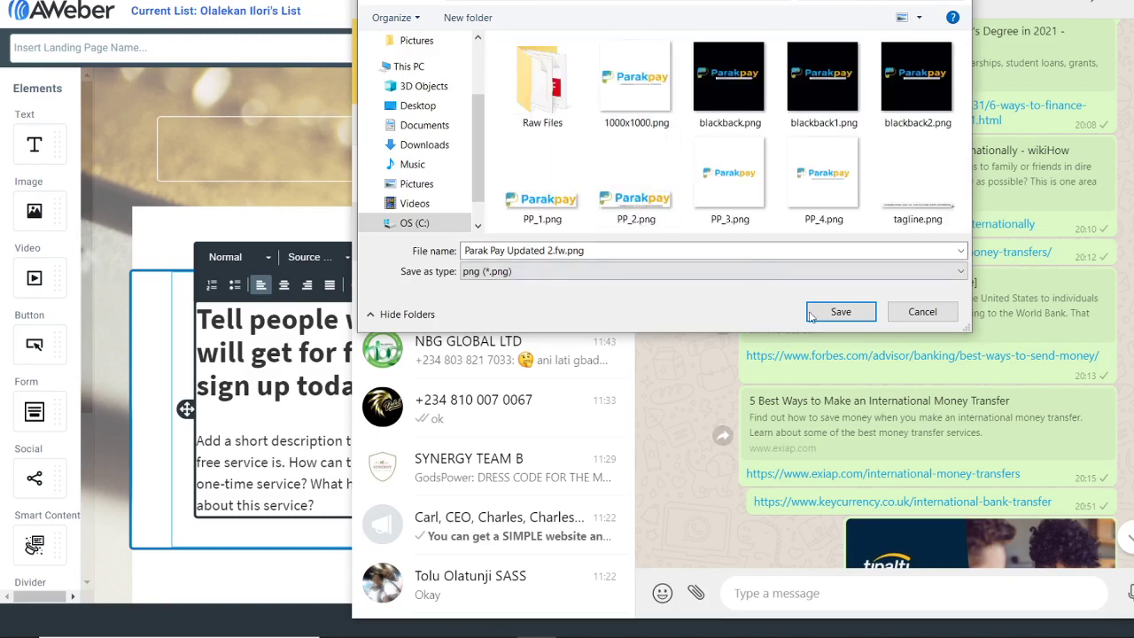
left_click(838, 312)
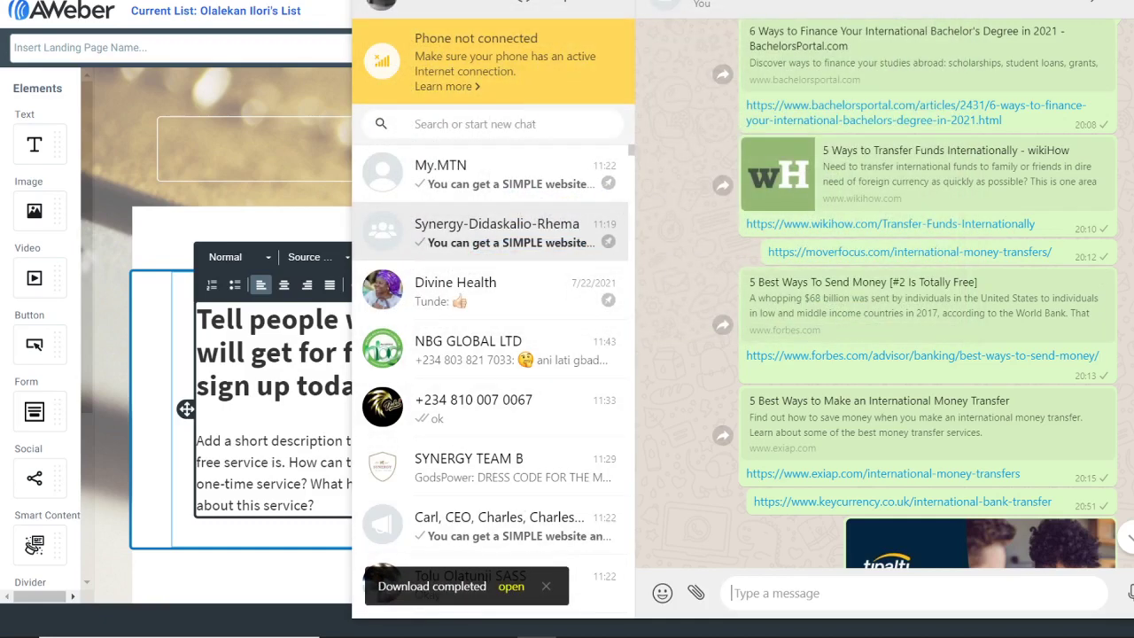
Look through the earlier messages in the Synergy-Didaskalio-Rhema and My.MTN chats.
scroll(899, 160, "up", 3)
scroll(900, 160, "up", 10)
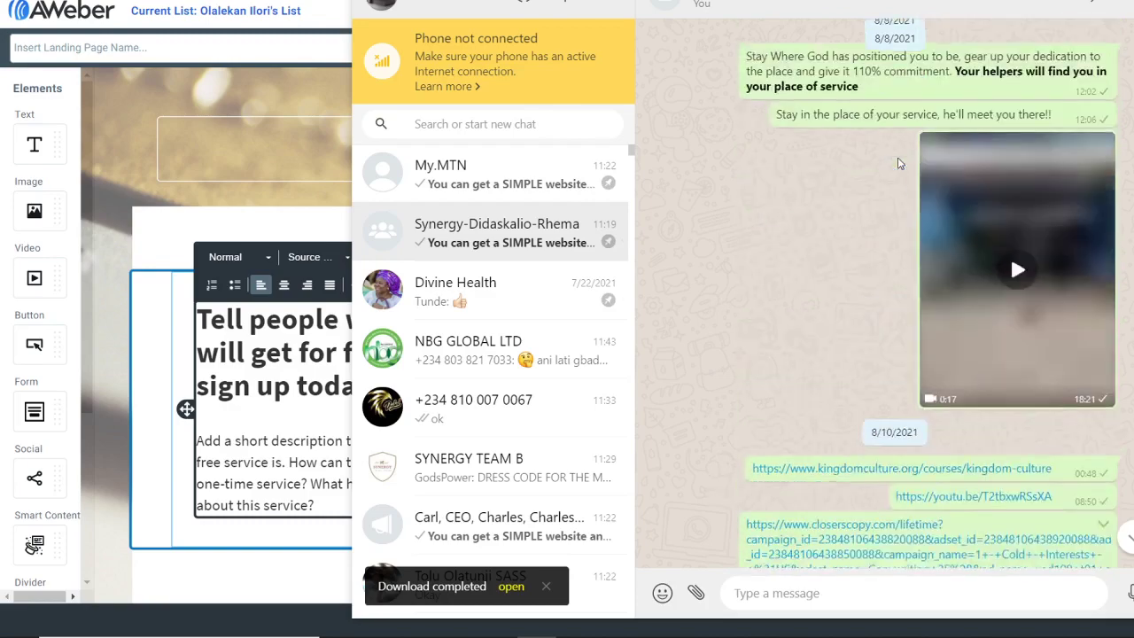
scroll(899, 162, "up", 10)
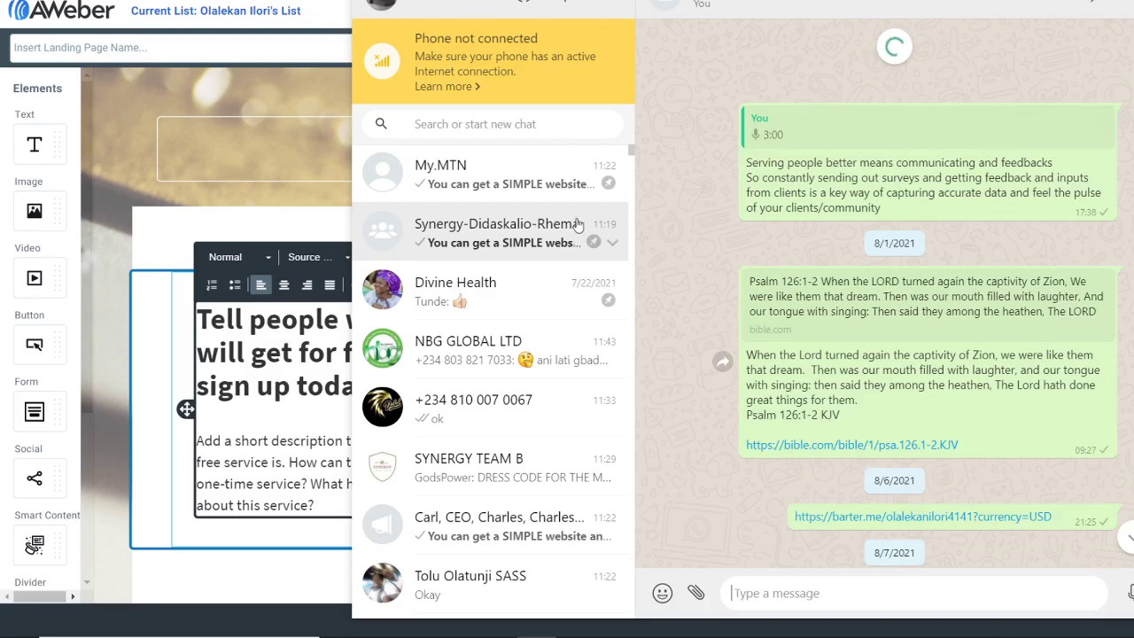
left_click(481, 177)
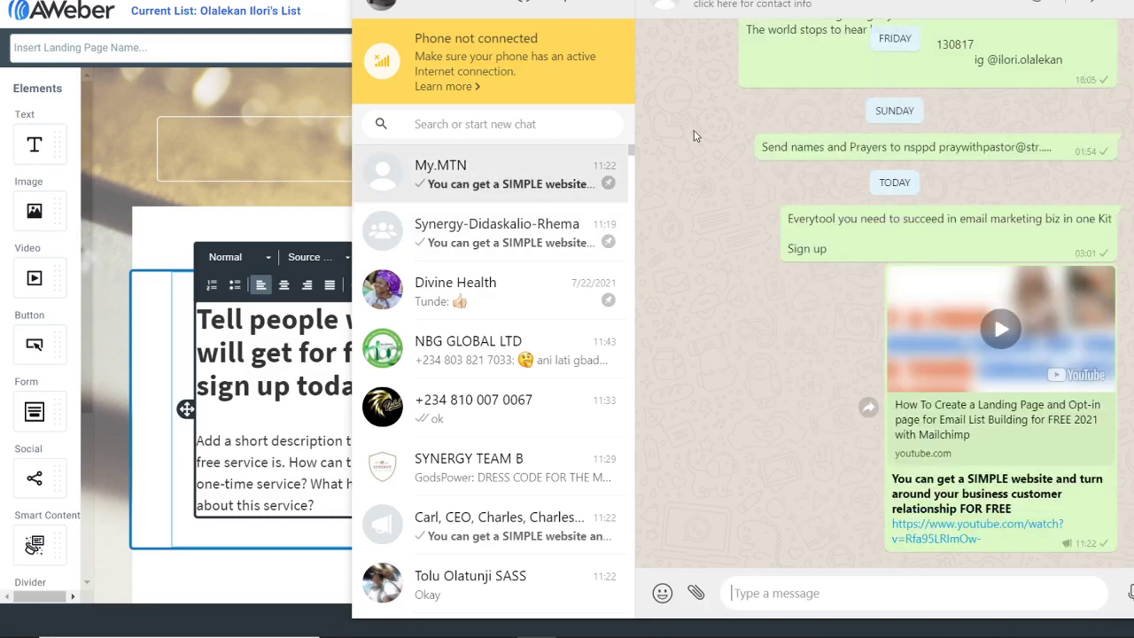
scroll(695, 136, "up", 15)
scroll(695, 136, "up", 15)
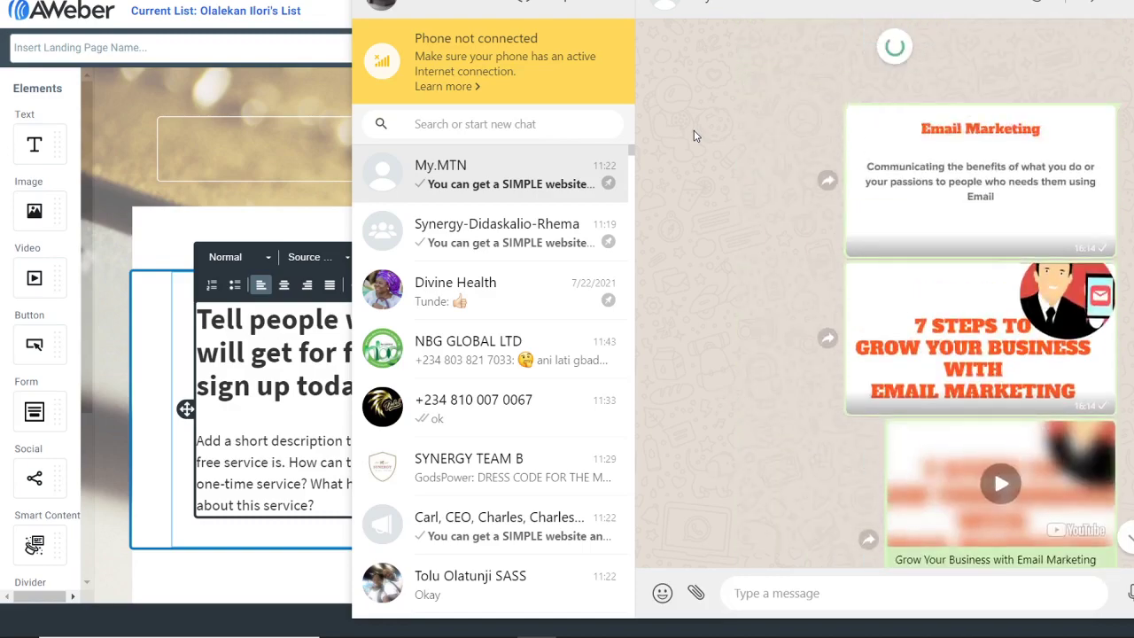
scroll(694, 136, "down", 8)
scroll(695, 135, "down", 5)
scroll(695, 135, "down", 10)
scroll(695, 136, "down", 5)
scroll(673, 94, "down", 10)
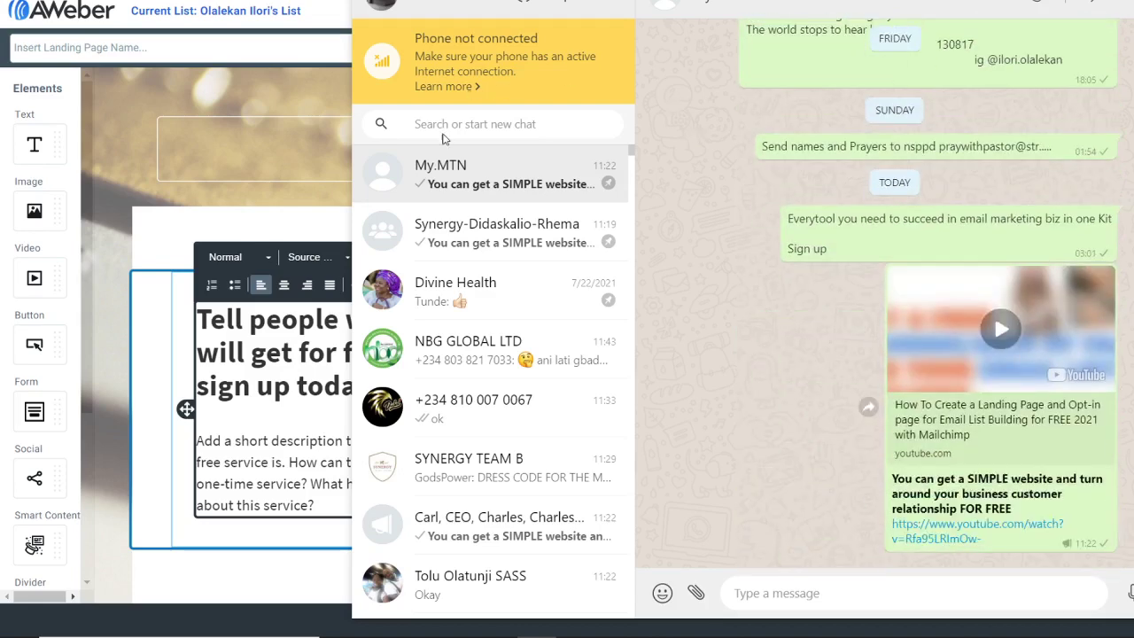
left_click(456, 285)
left_click(496, 231)
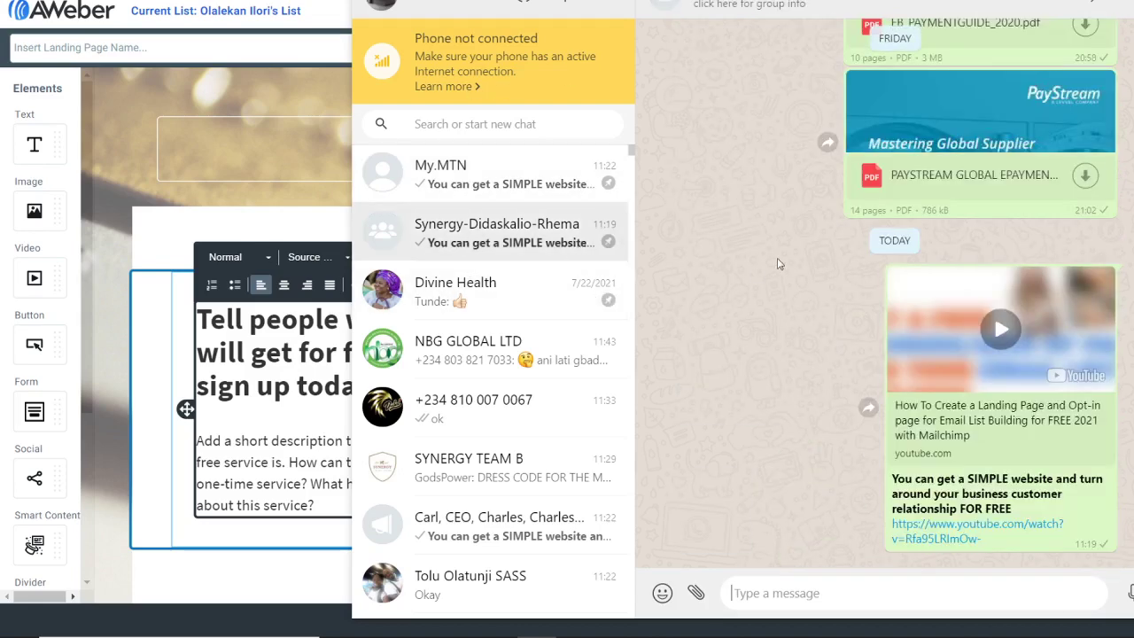
scroll(771, 261, "up", 10)
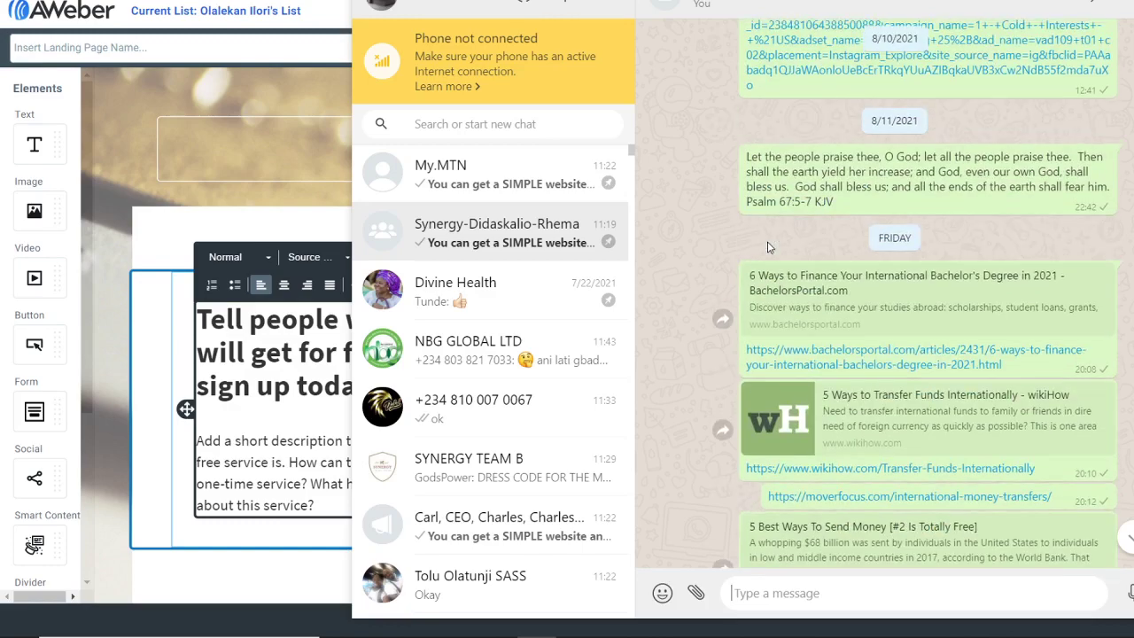
scroll(769, 248, "up", 10)
scroll(769, 248, "up", 10)
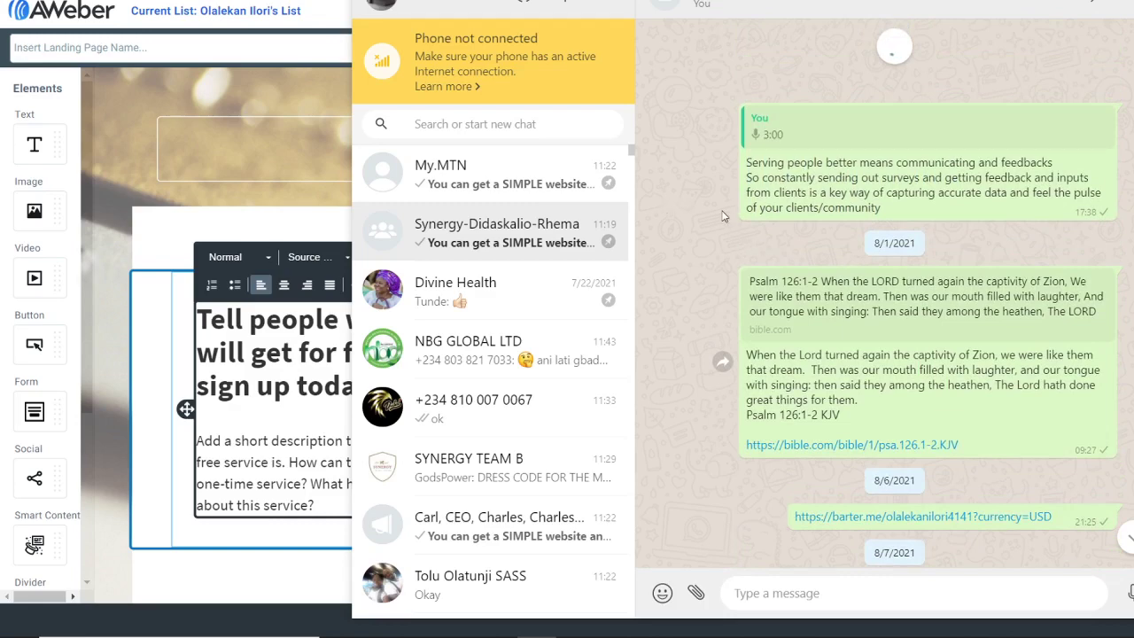
Switch to the AWeber landing page and delete the placeholder heading "Tell people what they will get for free if they sign up today".
left_click(273, 341)
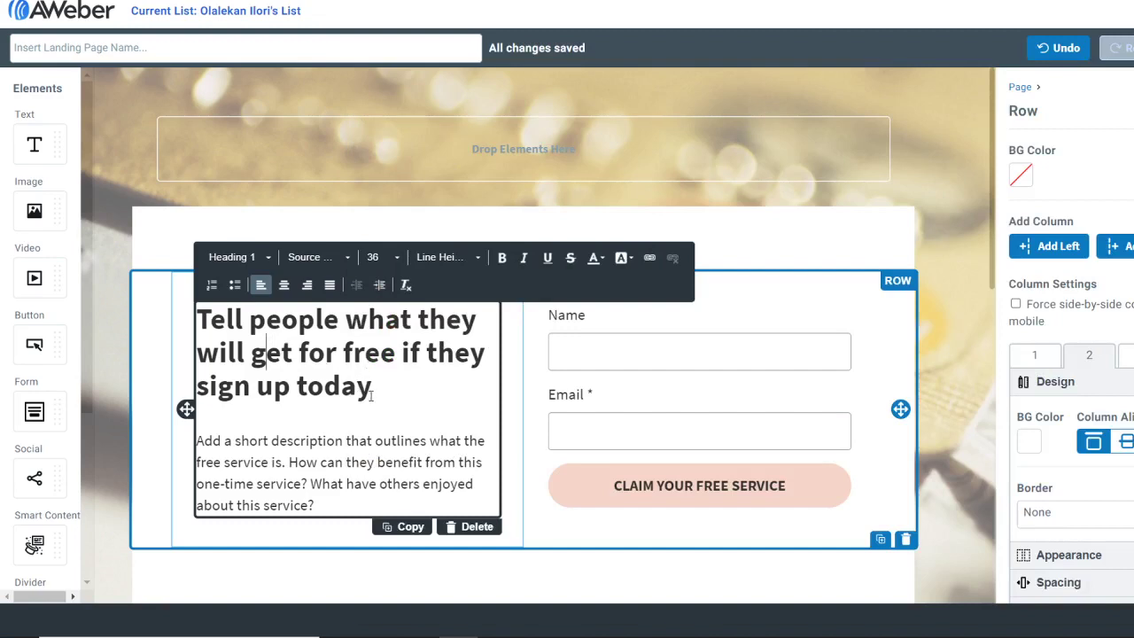
left_click_drag(371, 395, 197, 320)
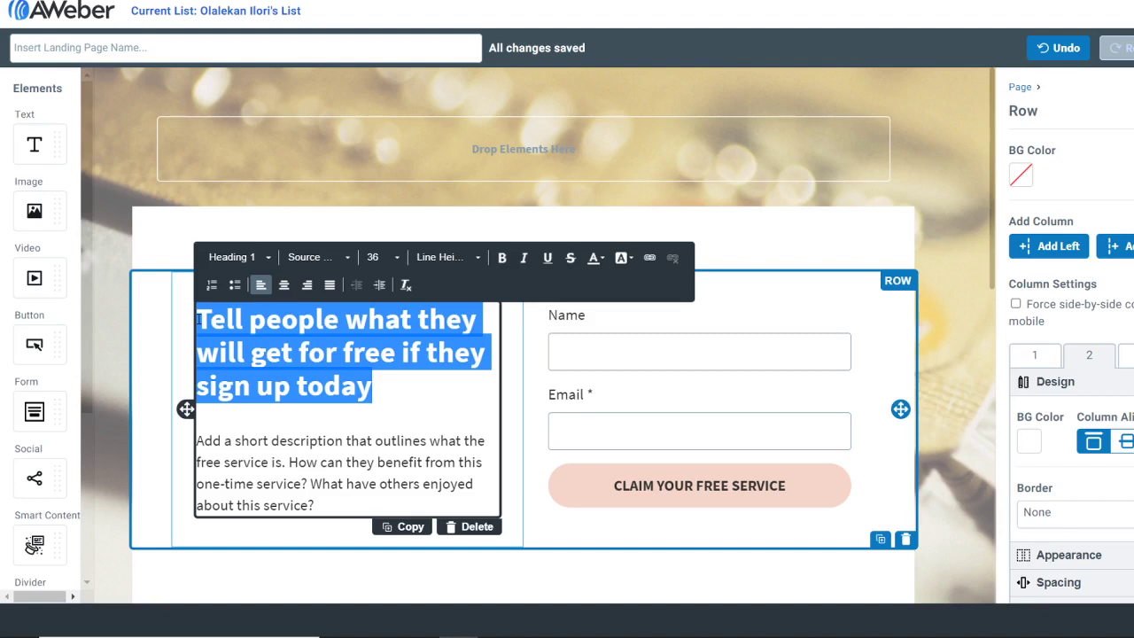
type("g")
key("BackSpace")
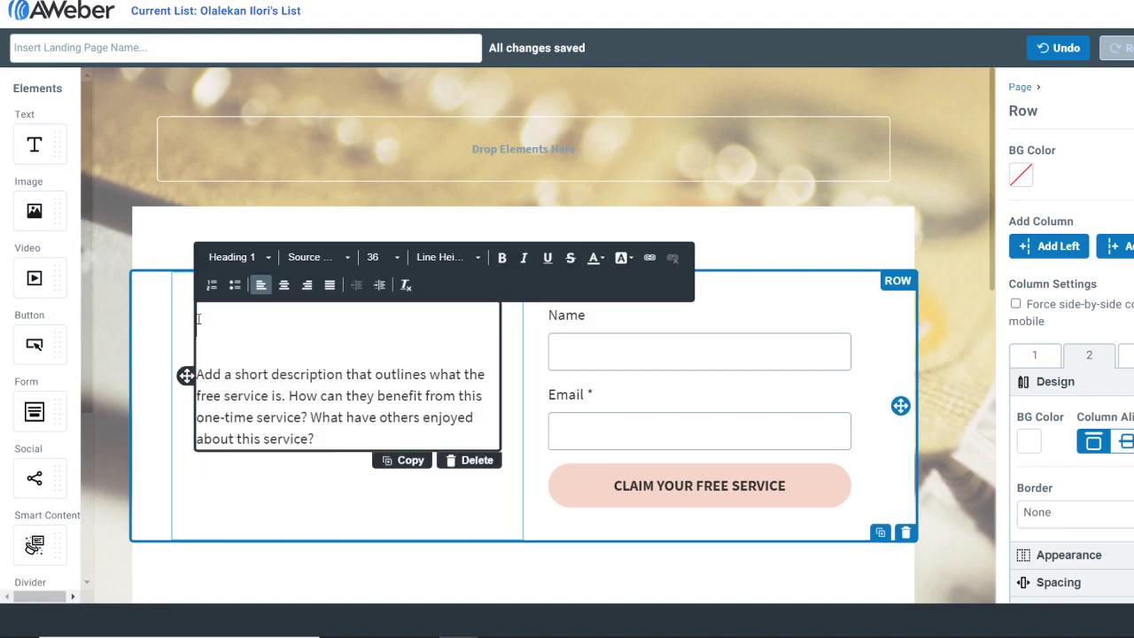
type("Get")
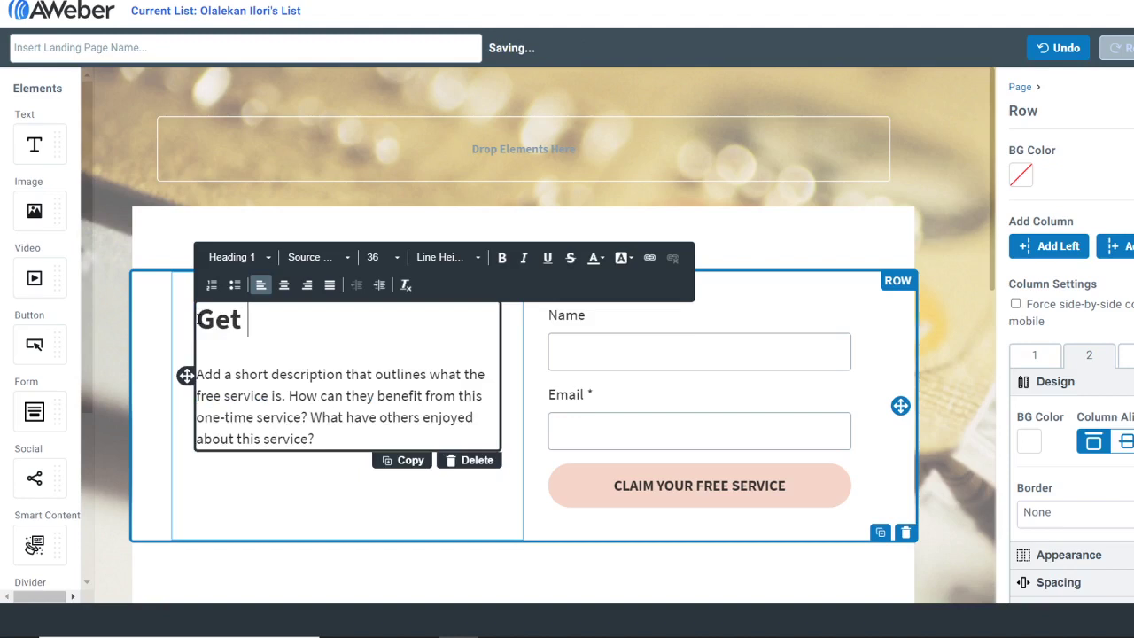
key("BackSpace")
key("BackSpace")
key("BackSpace")
key("BackSpace")
key("BackSpace")
key("BackSpace")
key("BackSpace")
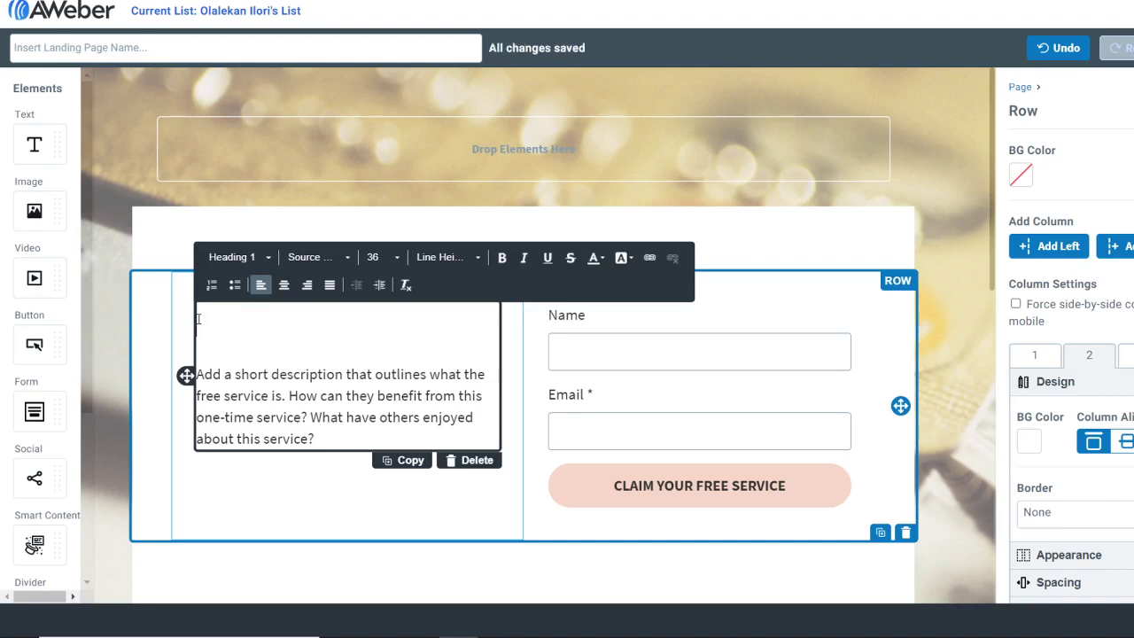
Enter the heading "HOW TO FUND YOUR INTERNATIONAL FEES WHEN YOU DON'T HAVE MONEY" above the description text.
type("HOW ")
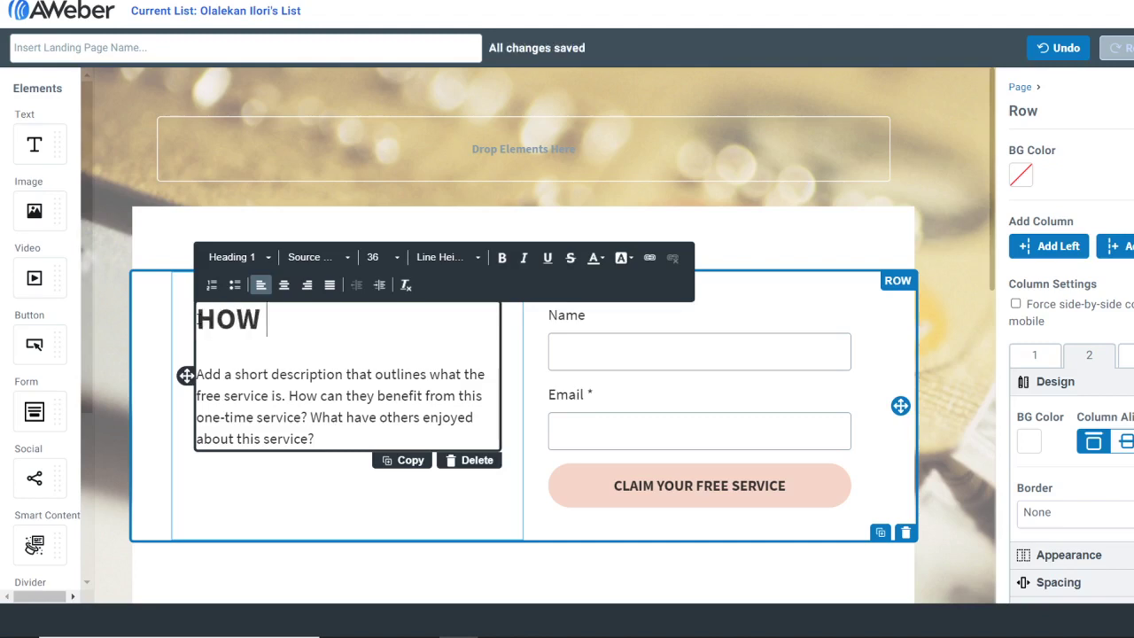
type("T")
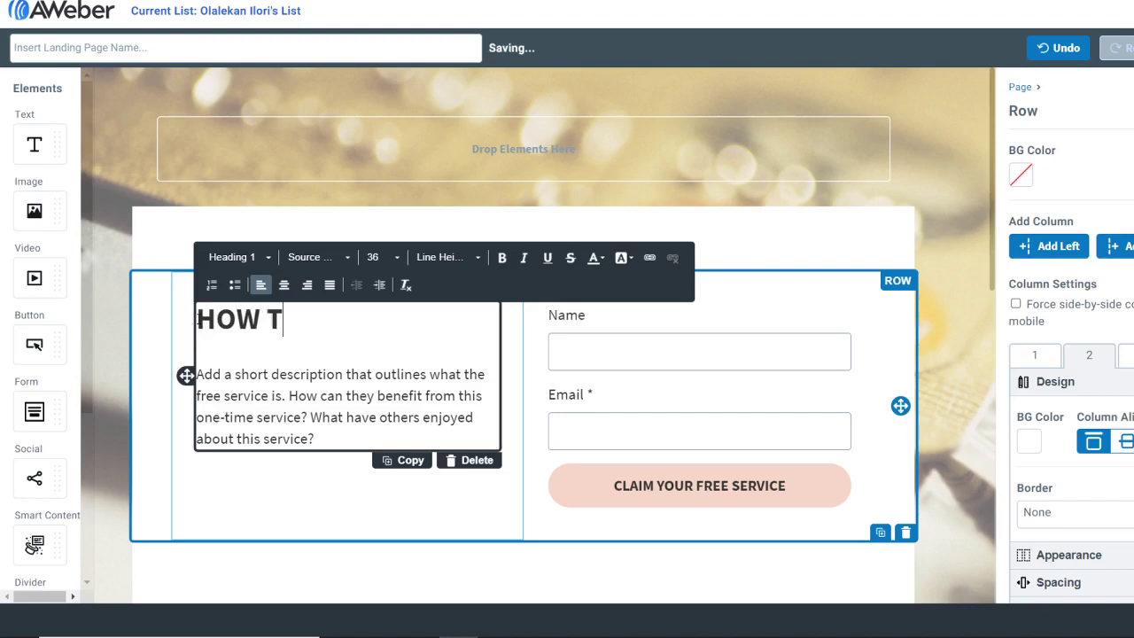
type("O F")
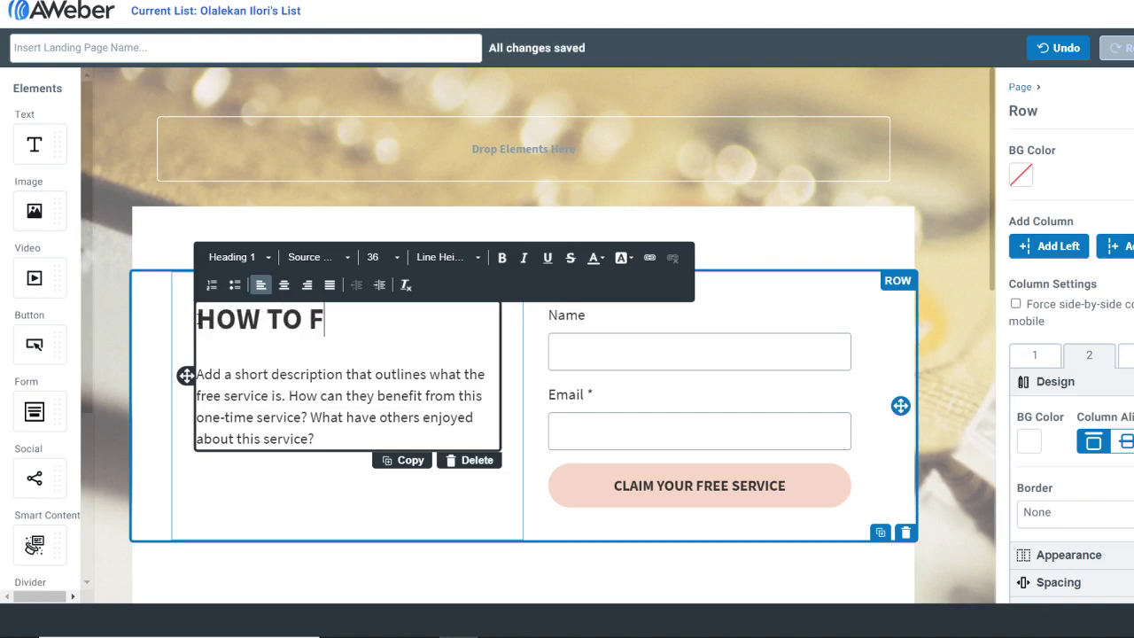
type("UND YOUR")
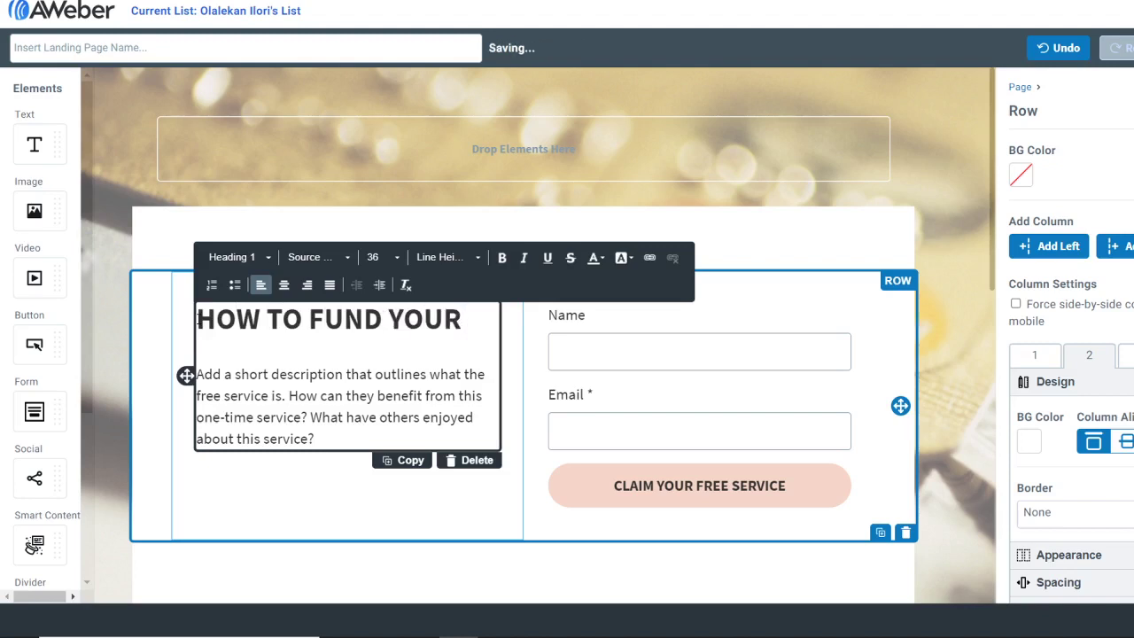
type(" IN")
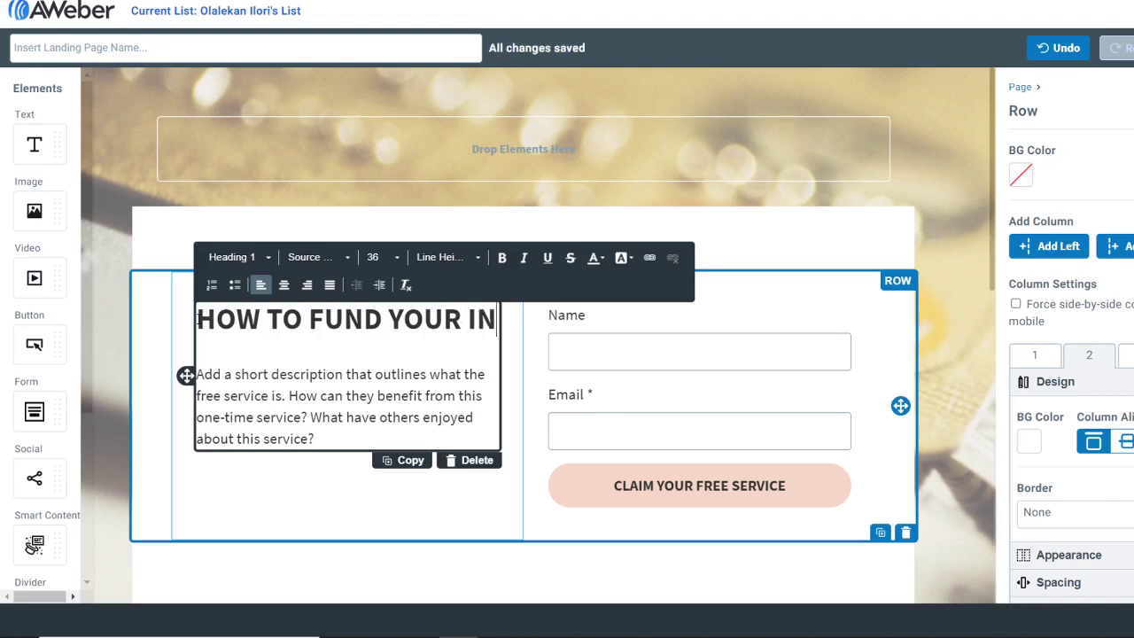
type("TERNATIONA")
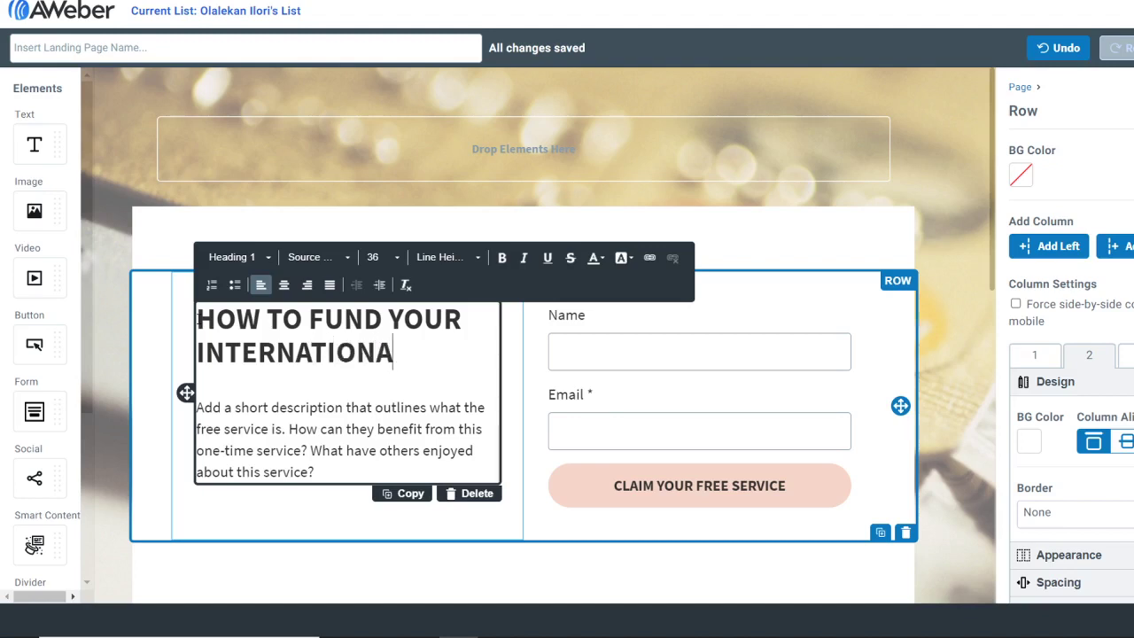
type("L FEES")
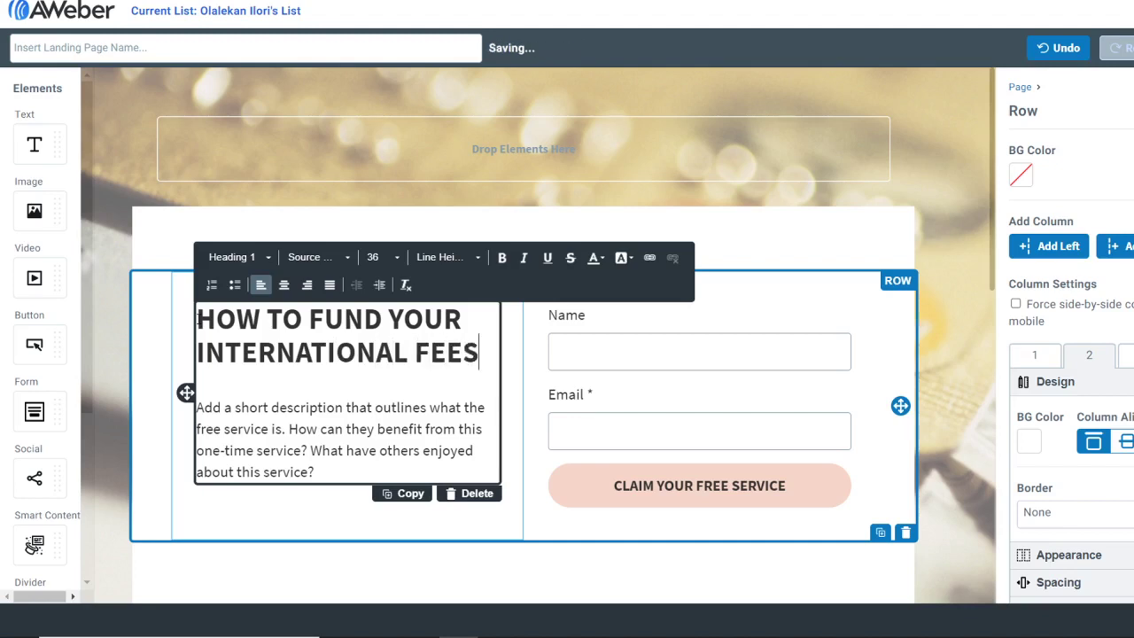
type(" WHE")
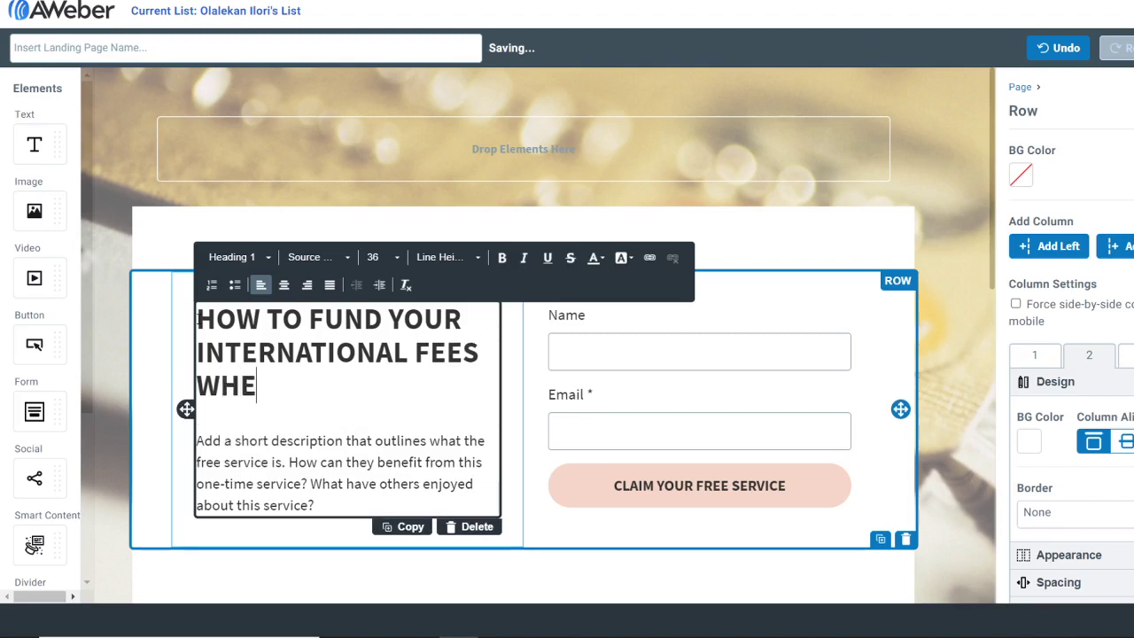
type("N YO")
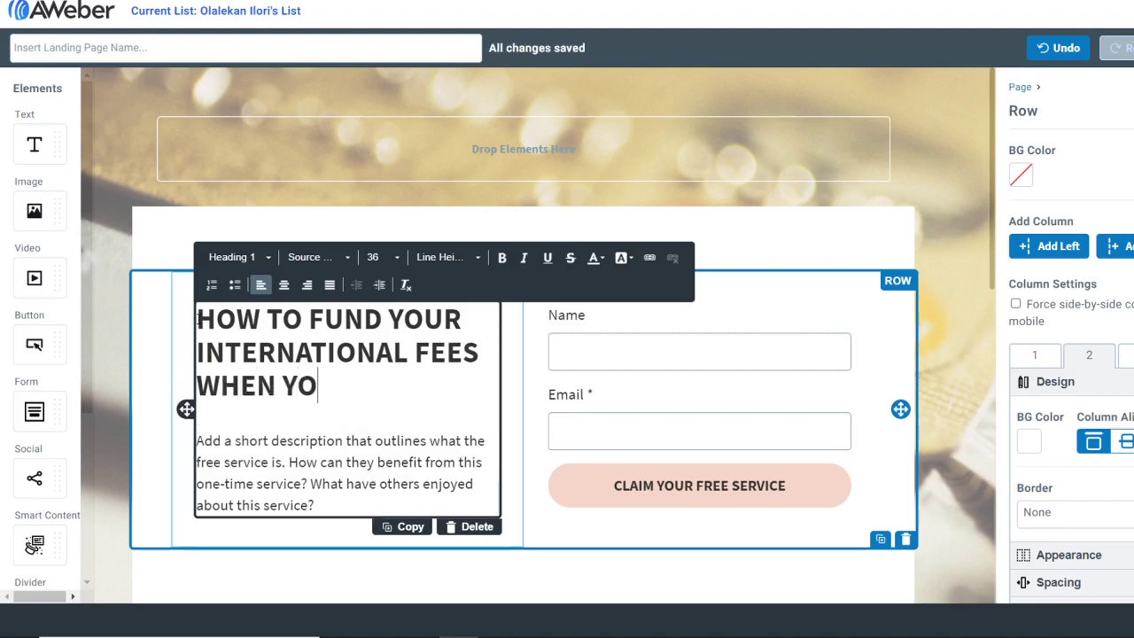
type("U DON")
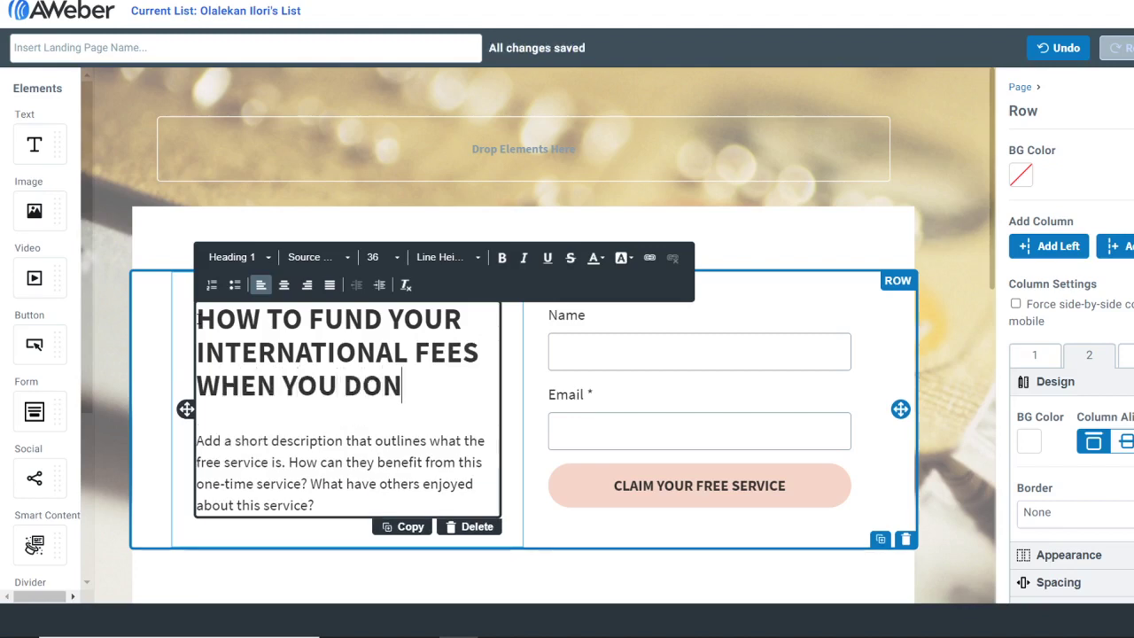
type("'T HAVE")
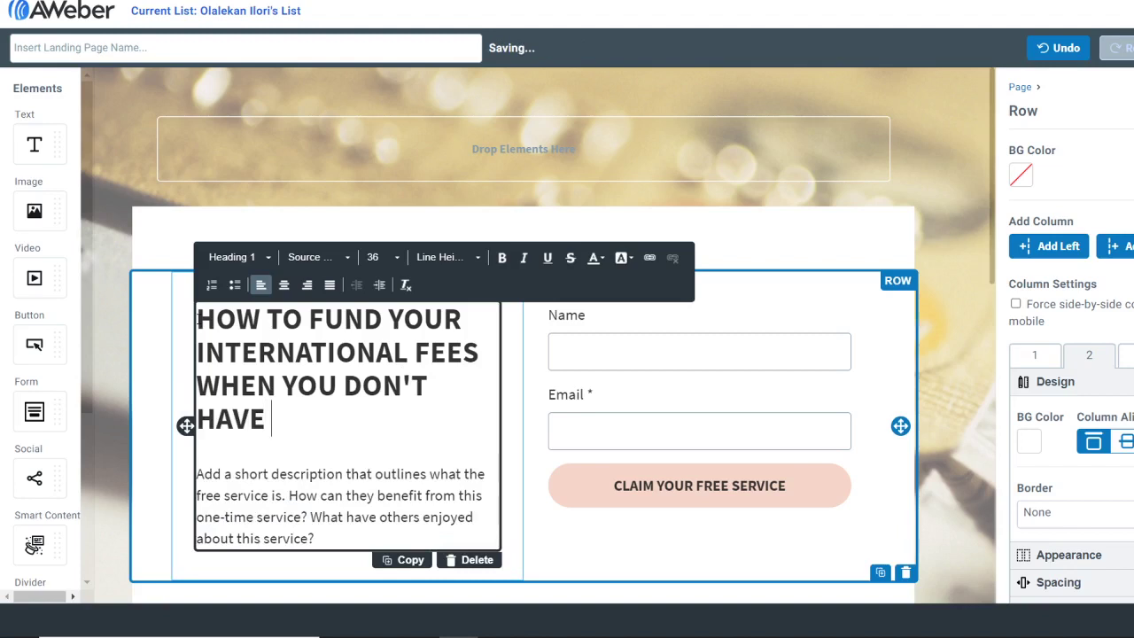
type(" MONEY")
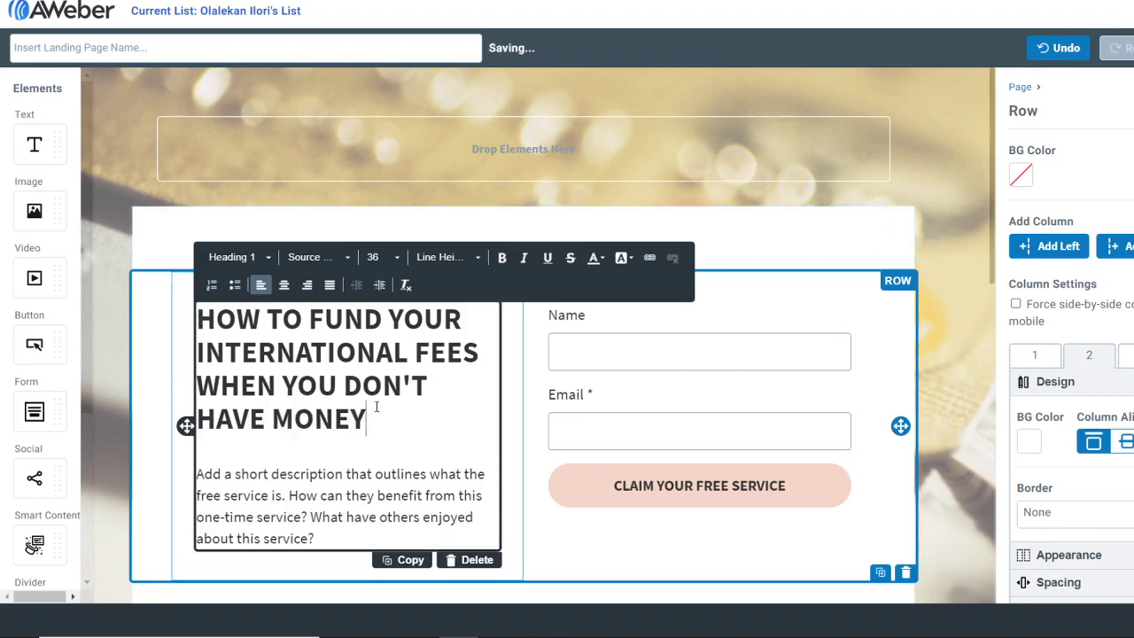
Delete the placeholder description paragraph beneath the landing page heading.
scroll(345, 460, "down", 1)
left_click_drag(320, 512, 196, 450)
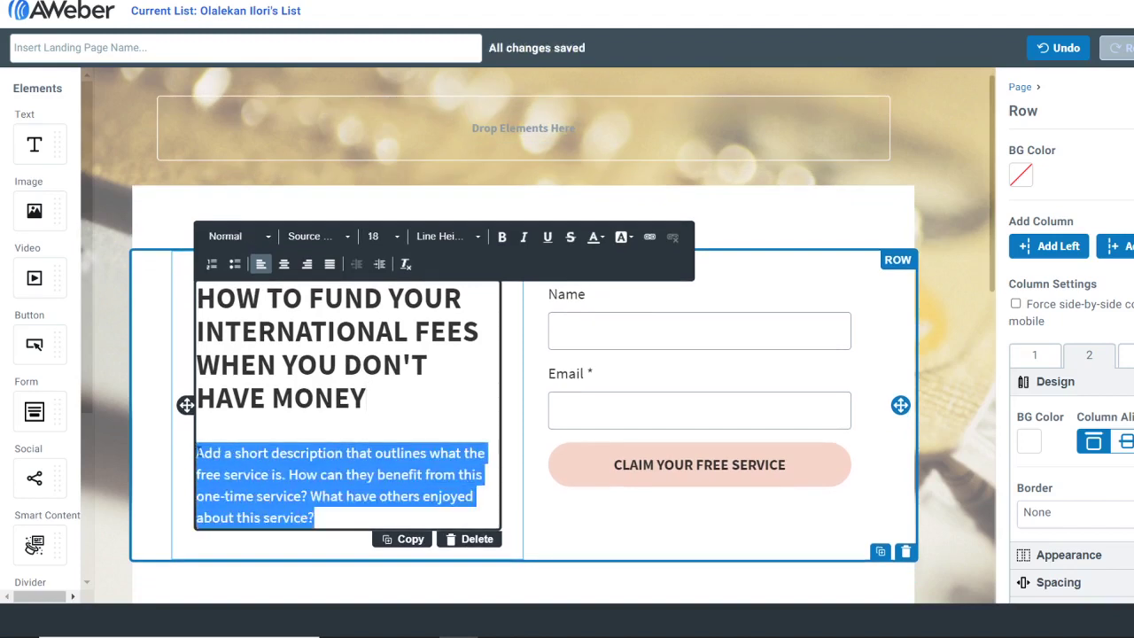
key("BackSpace")
type("Thins")
key("BackSpace")
key("BackSpace")
type("s")
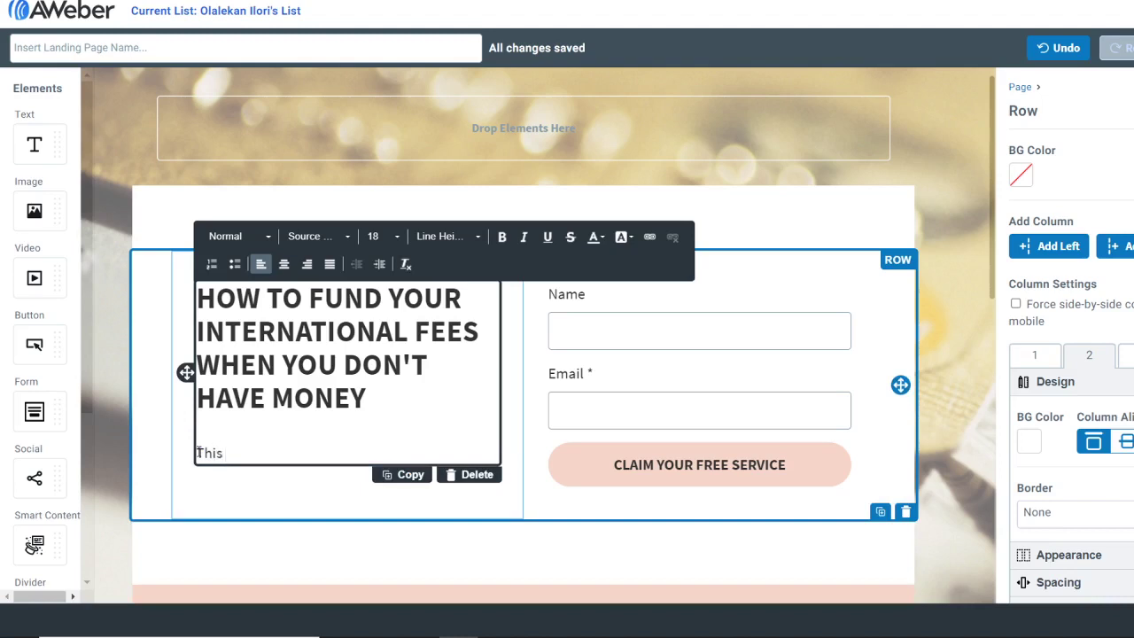
key("BackSpace")
key("BackSpace")
key("BackSpace")
key("BackSpace")
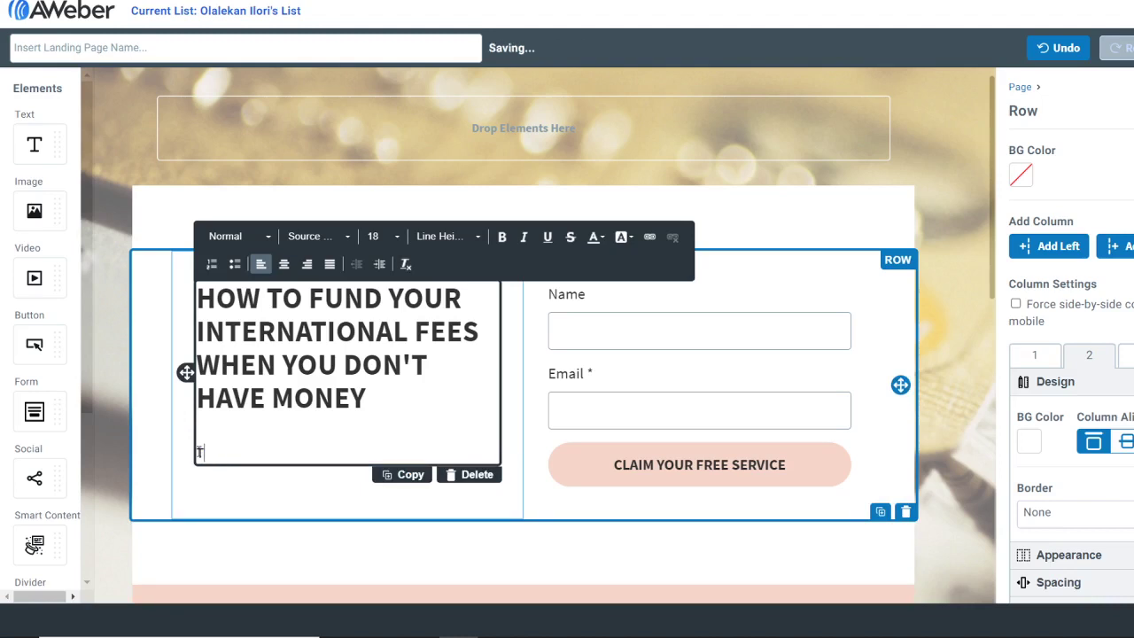
Enter the description "You will discover 5 different sources of FX and funding for your foreign study programs and other international fees or payments" beneath the heading.
type("You will discover ")
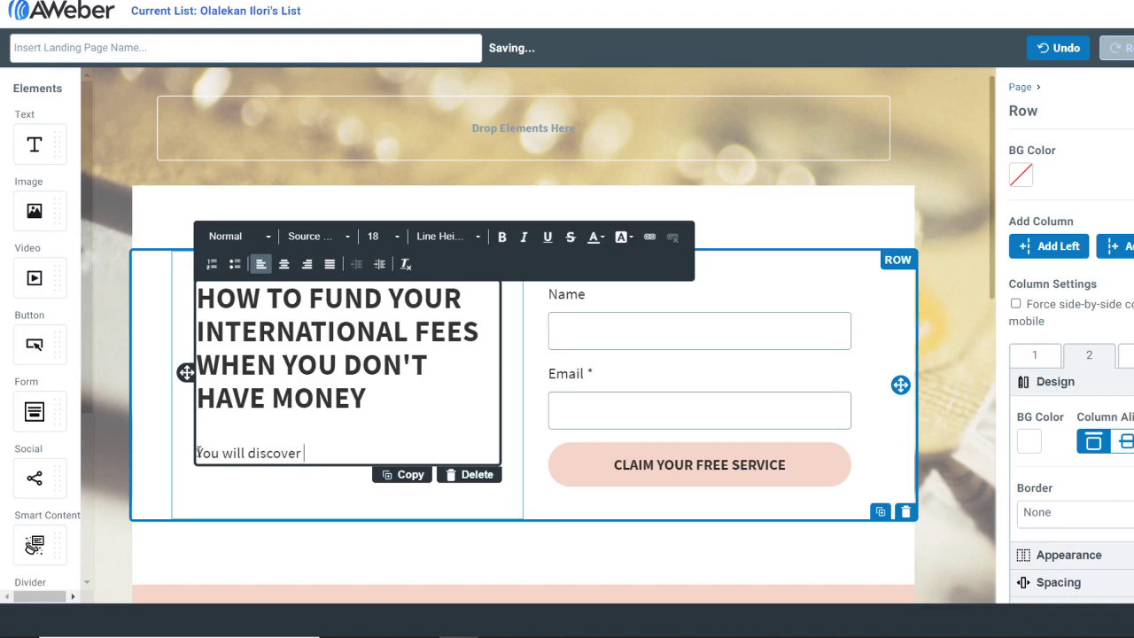
type("5 different sou")
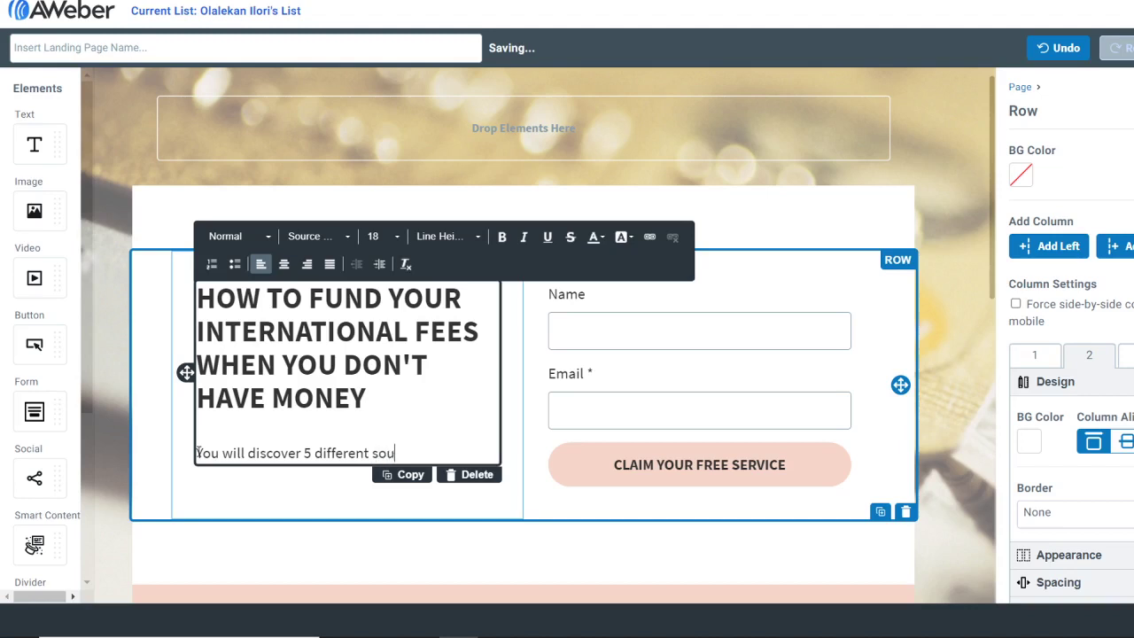
type("rces of FX and")
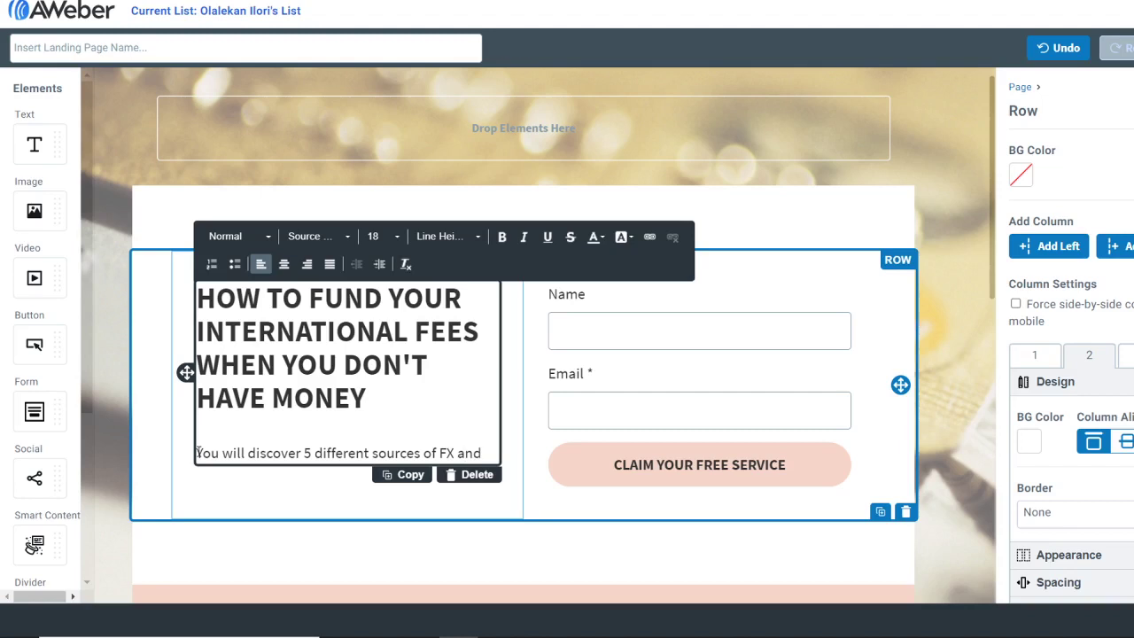
type(" funding ")
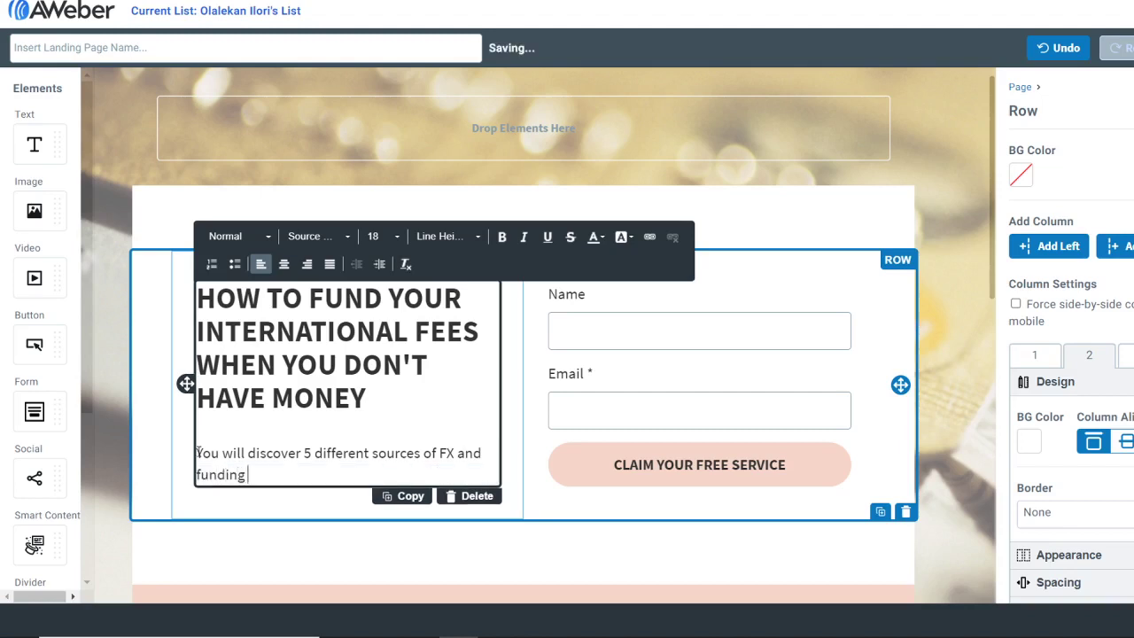
type("for your foregin")
type("s")
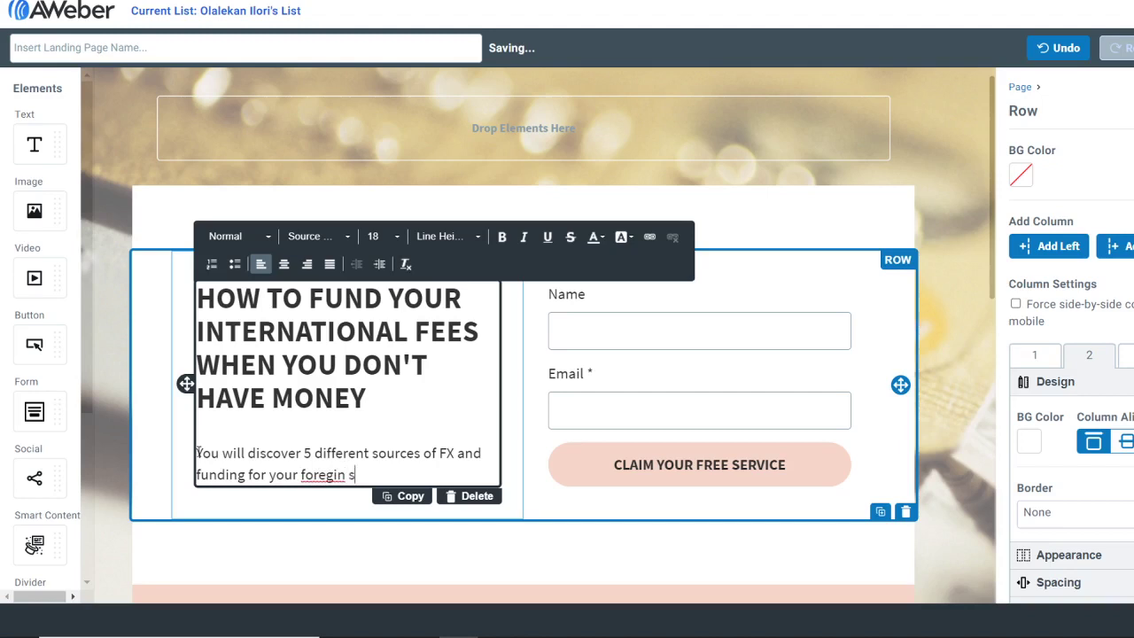
type("tudy programs ")
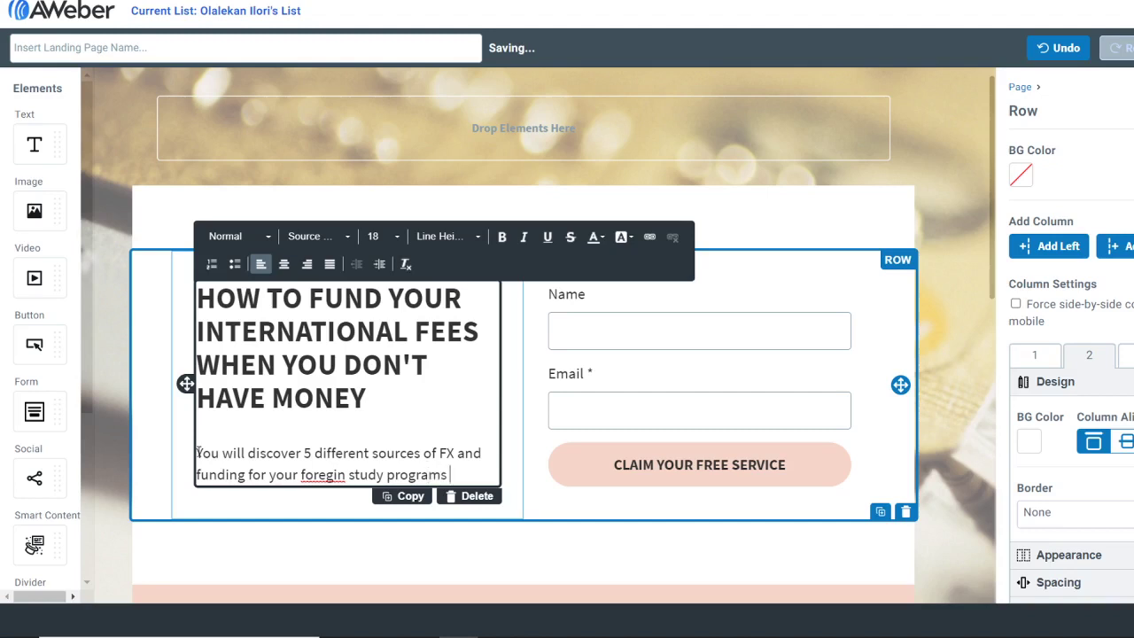
type("and other")
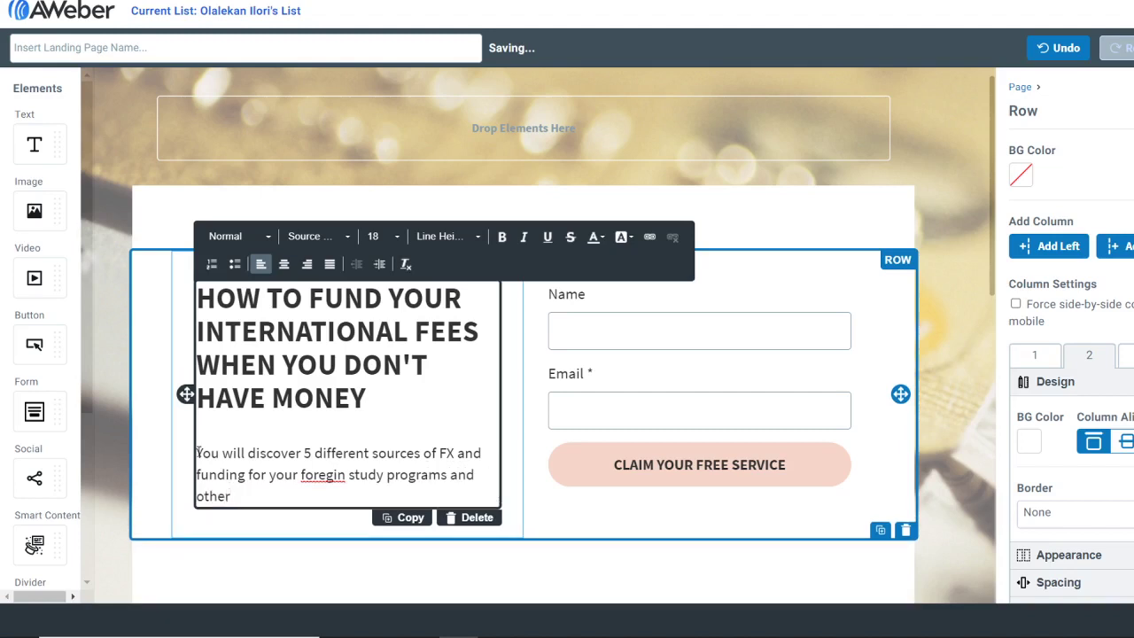
type(" international fees")
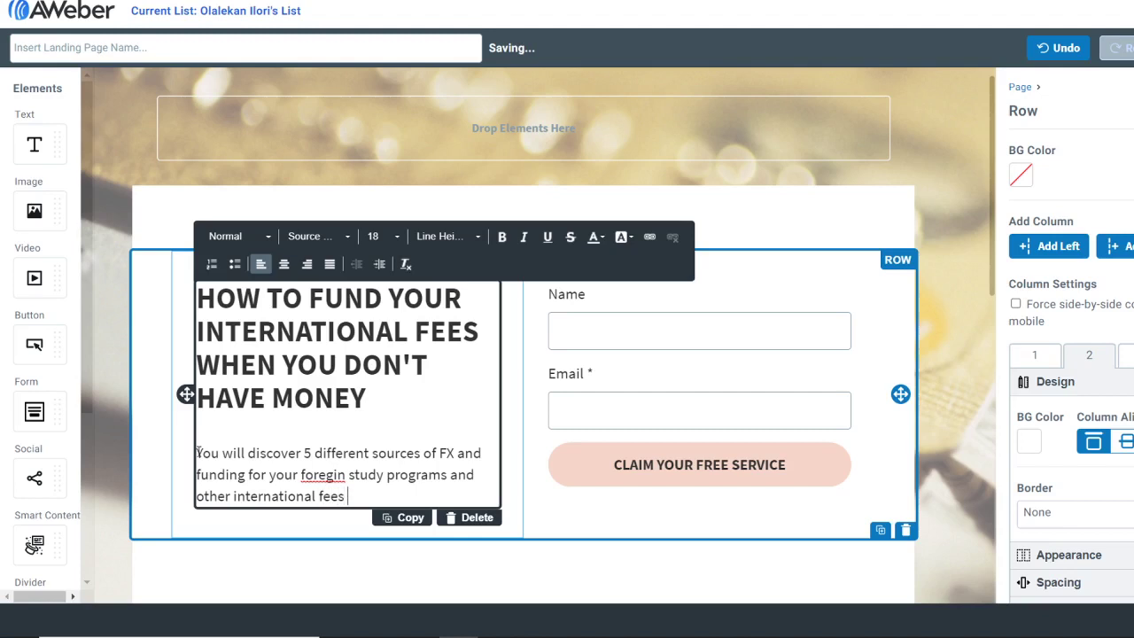
type("or  pa")
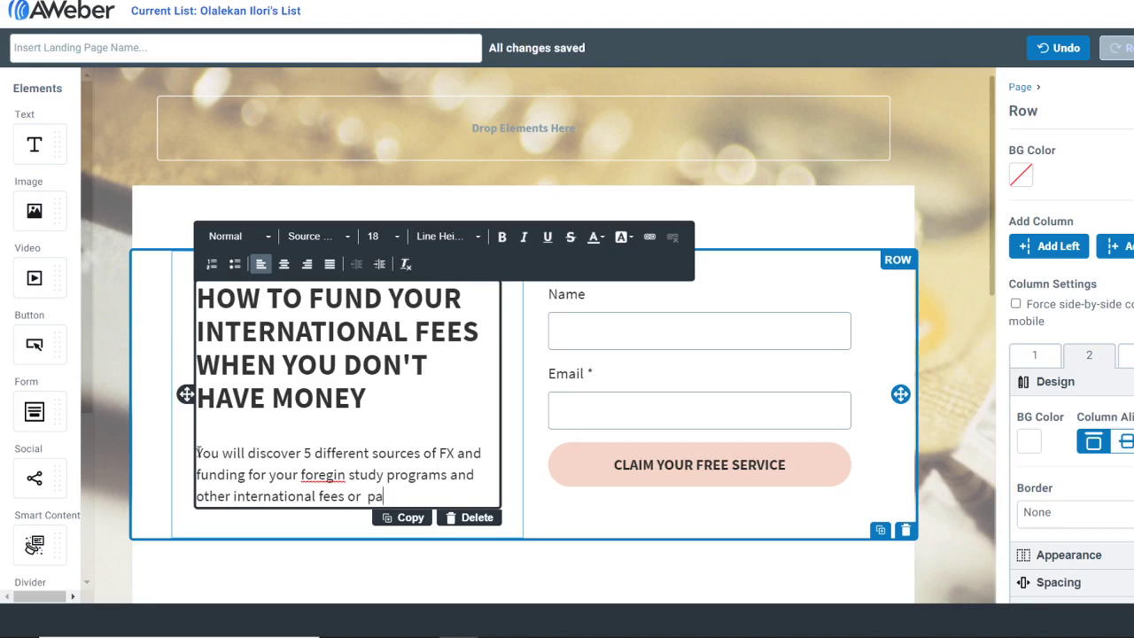
type("yments")
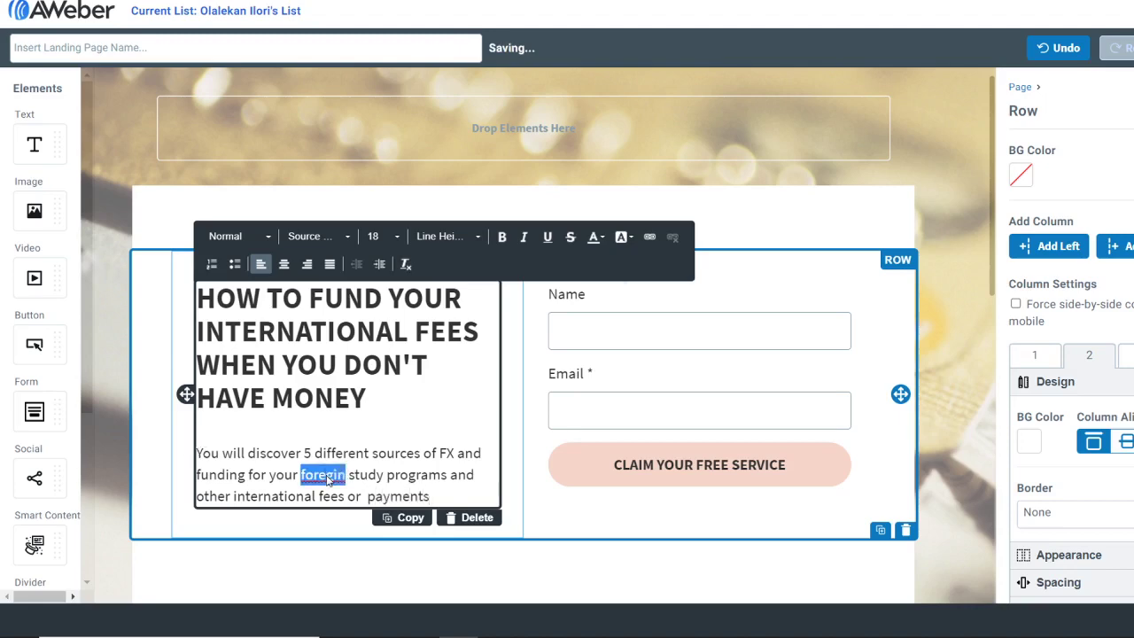
right_click(326, 476)
left_click(418, 105)
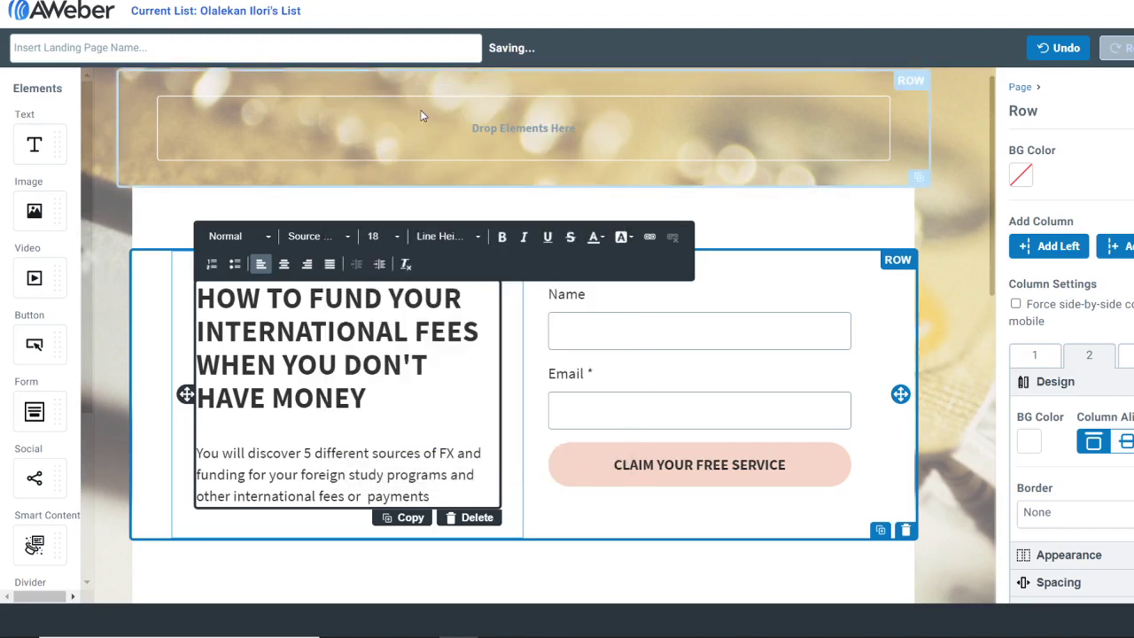
Change the signup form's button label to "CLAIM YOUR FREE ACCESS".
left_click(677, 468)
left_click(783, 474)
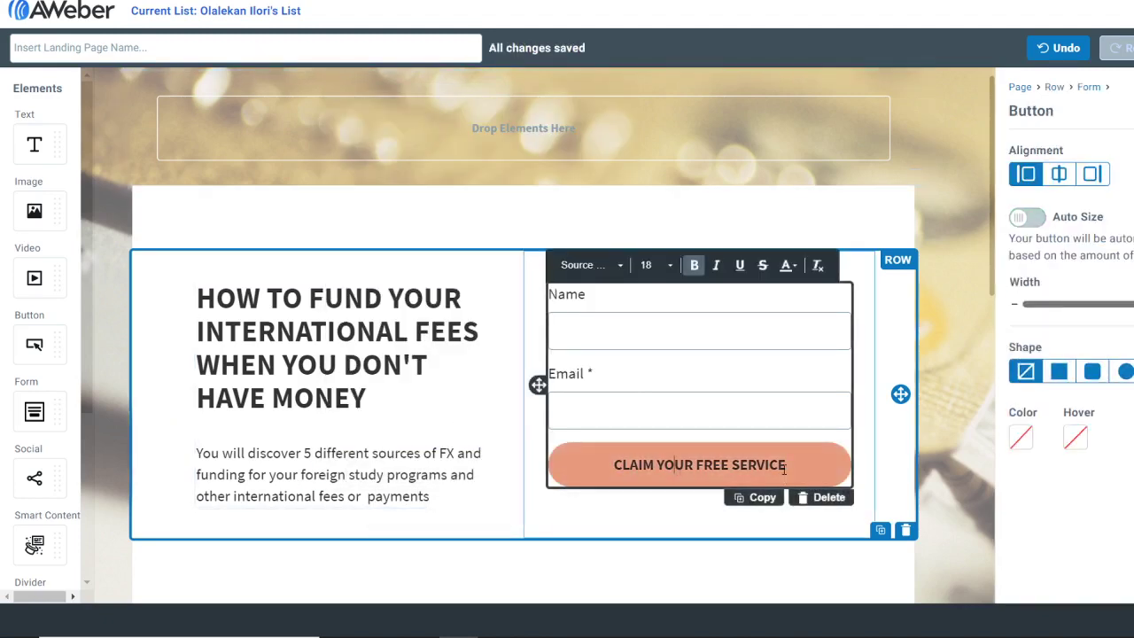
left_click_drag(786, 464, 734, 464)
type("ACCESS")
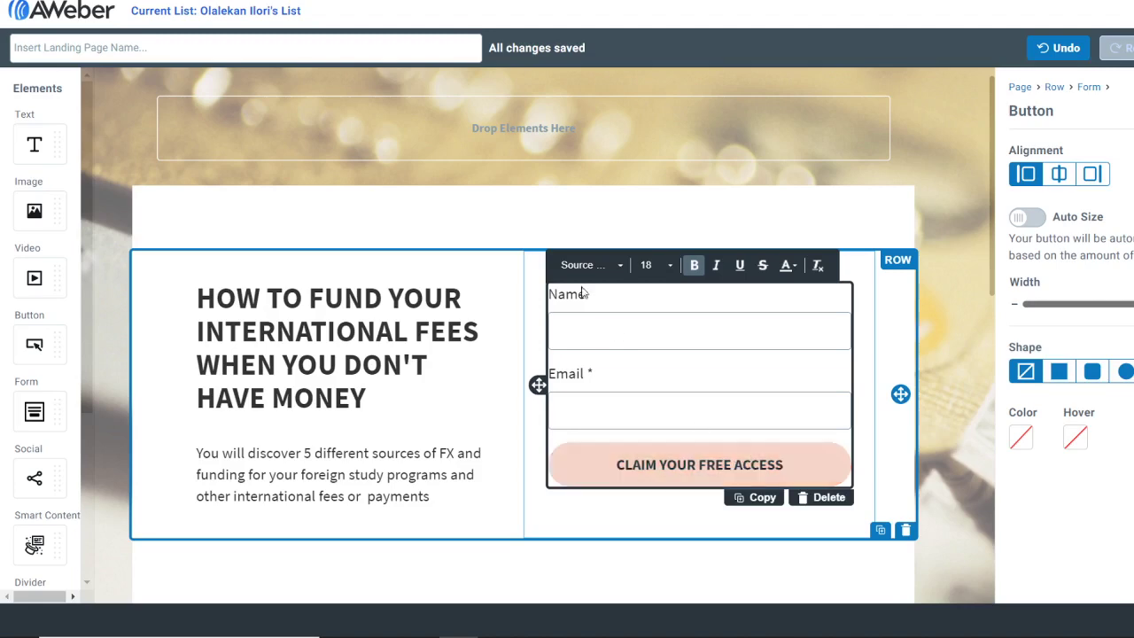
Insert "how to access" before "funding" in the description paragraph beneath the heading.
scroll(434, 233, "down", 2)
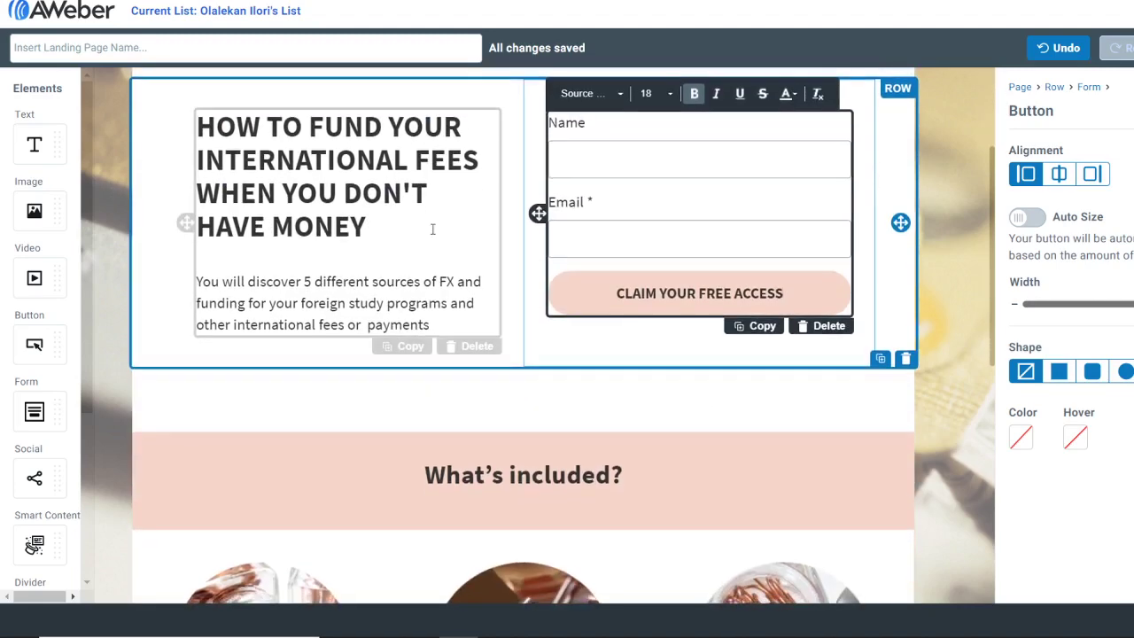
left_click(433, 229)
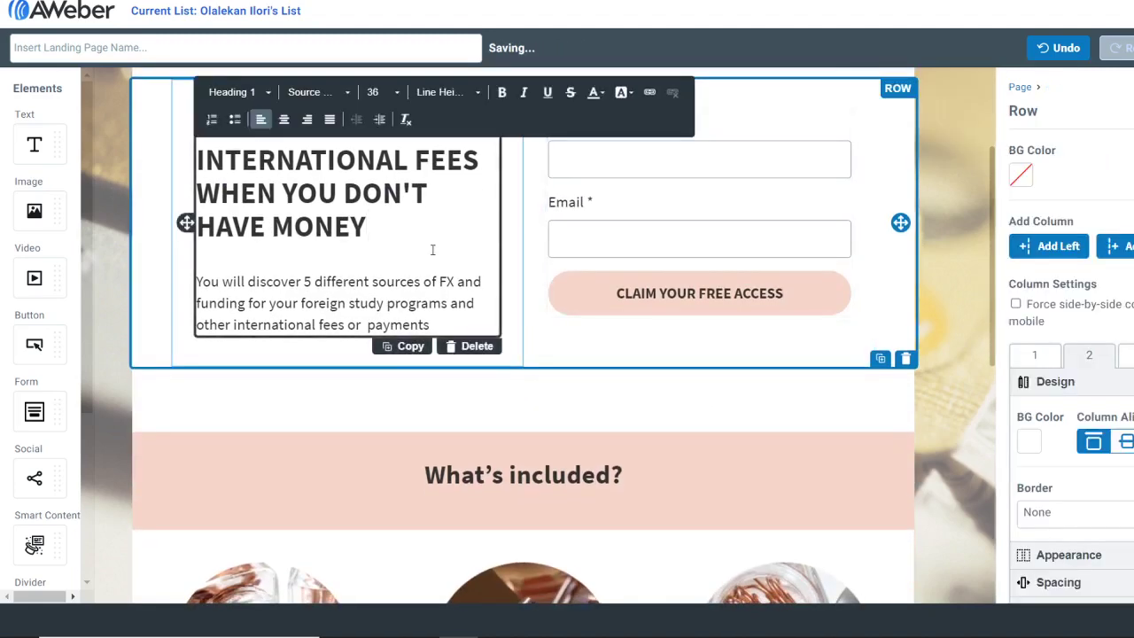
scroll(432, 250, "up", 1)
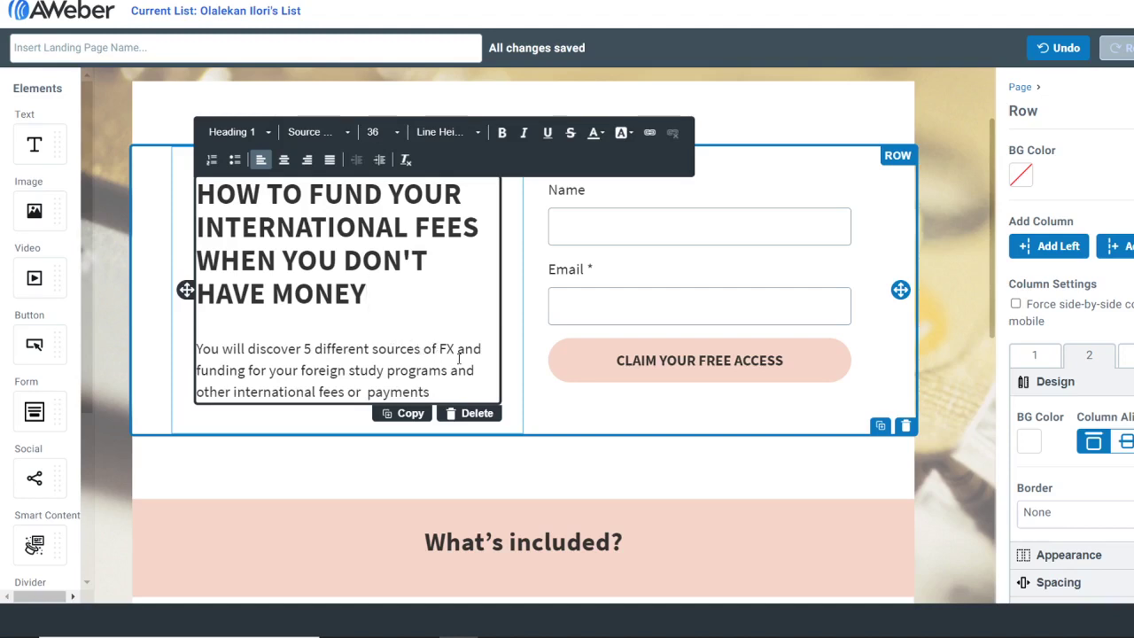
left_click(487, 350)
type("how to ")
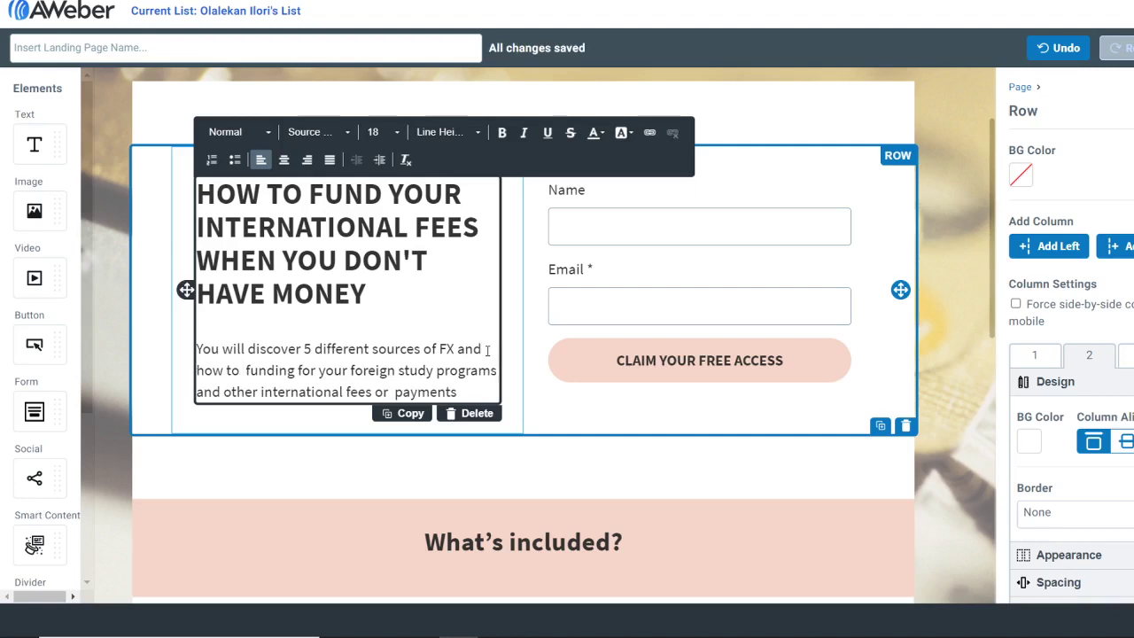
type("access")
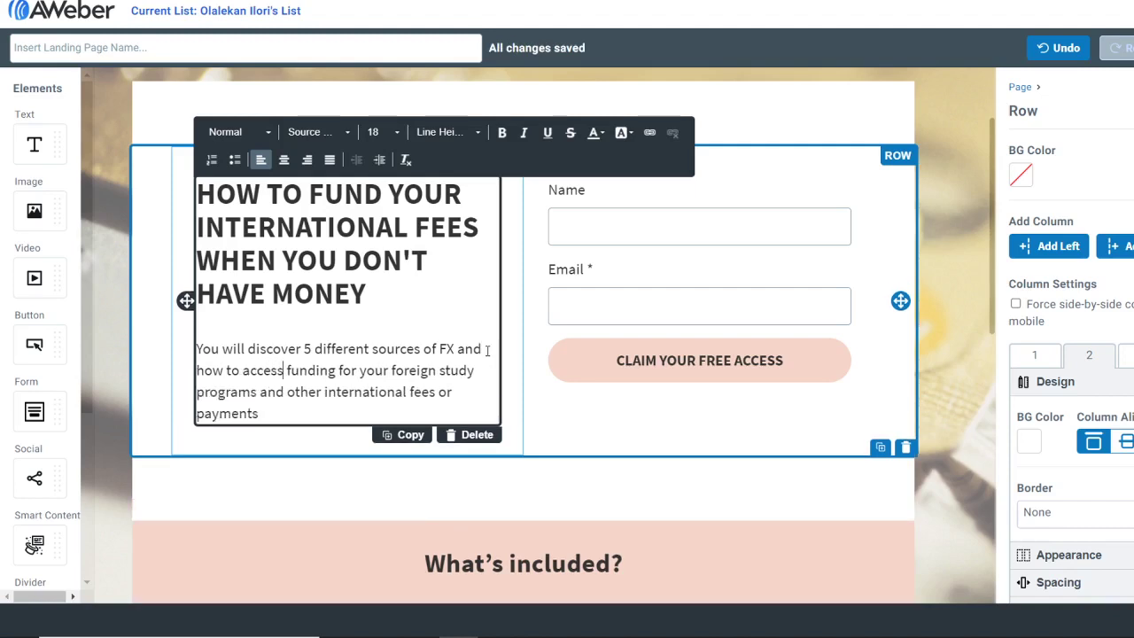
Replace the placeholder caption under the first image in the "What's included?" section with "Study Abroad Loans".
scroll(608, 462, "down", 4)
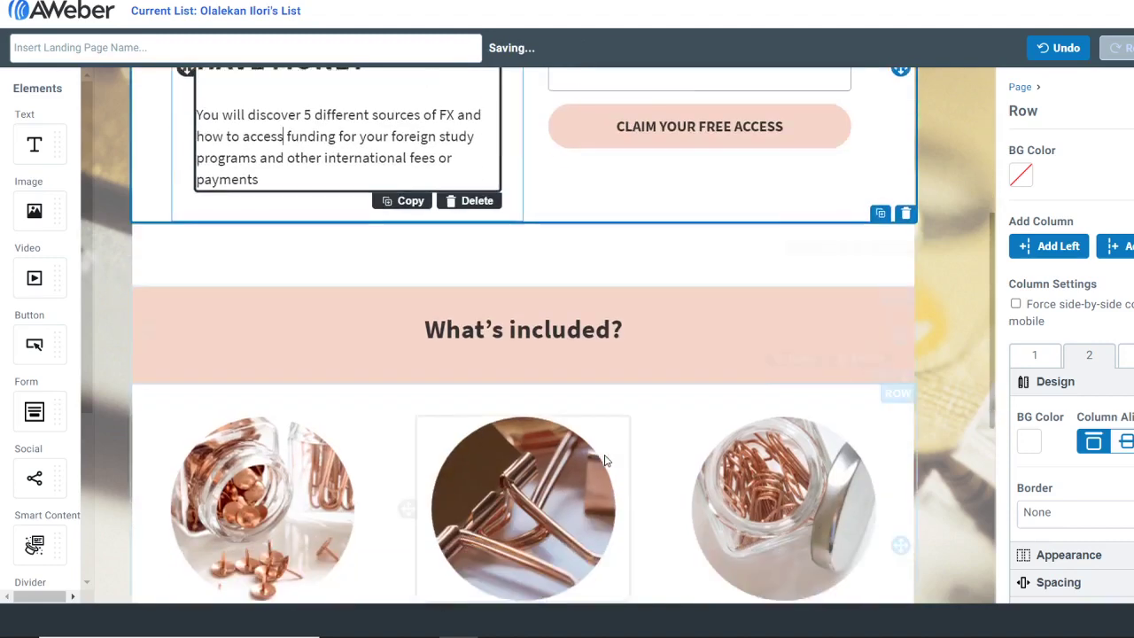
scroll(608, 462, "down", 1)
left_click(269, 448)
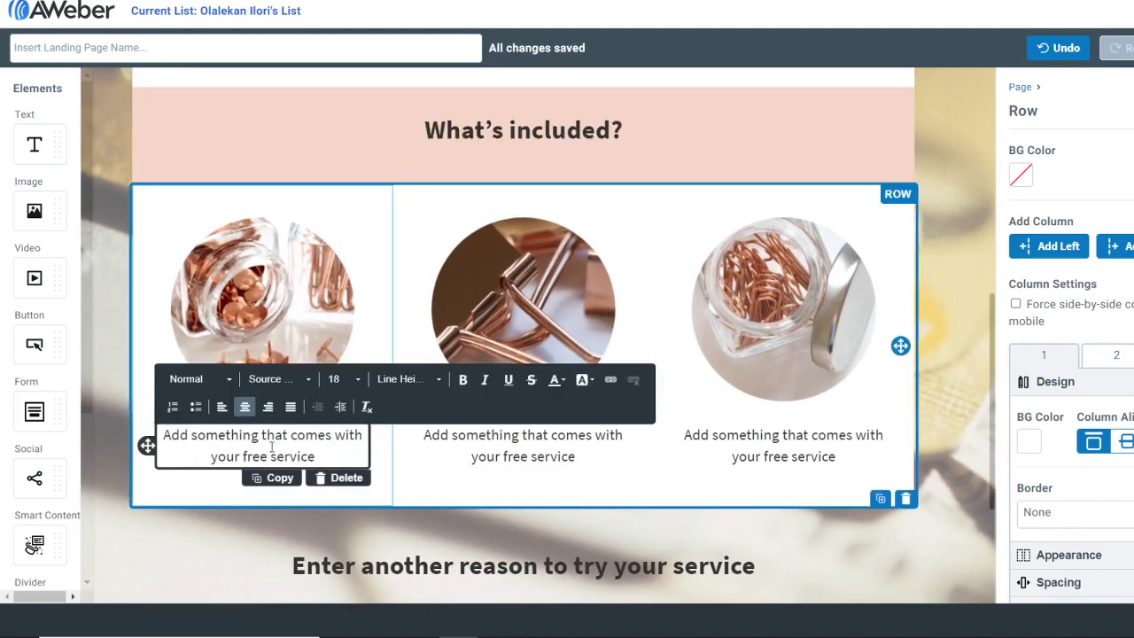
left_click_drag(316, 454, 163, 441)
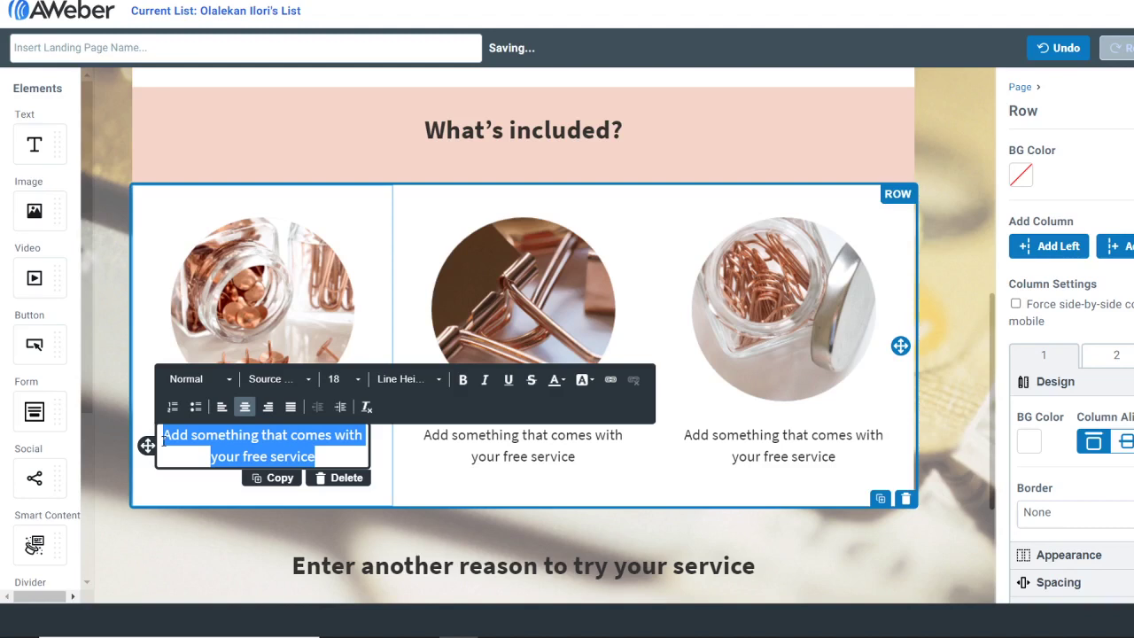
type("S")
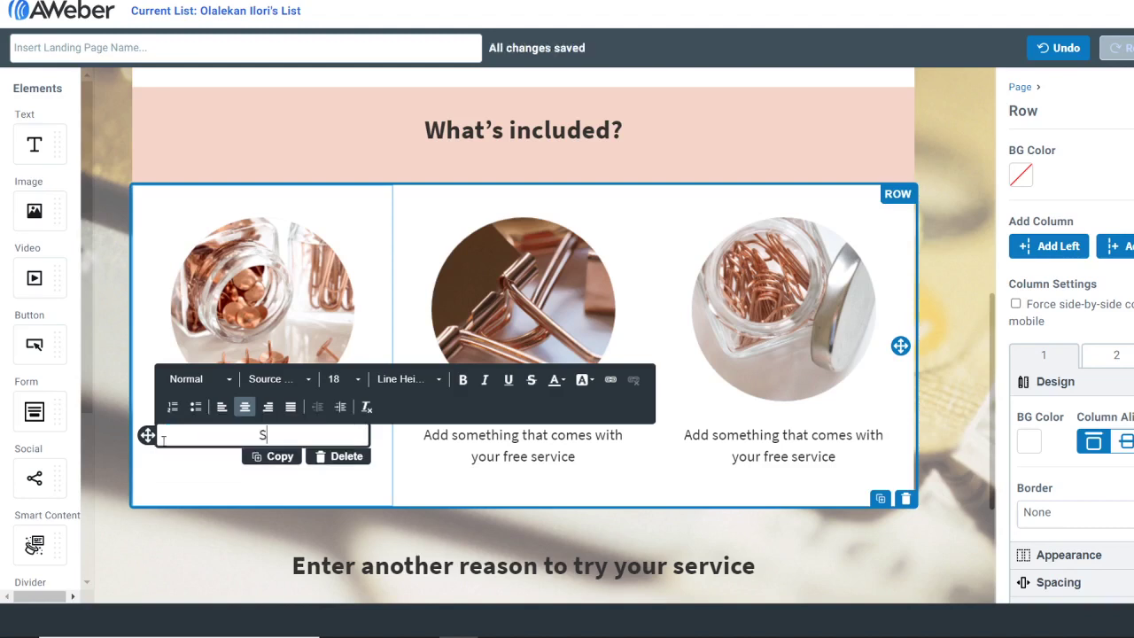
type("tudy Abroad")
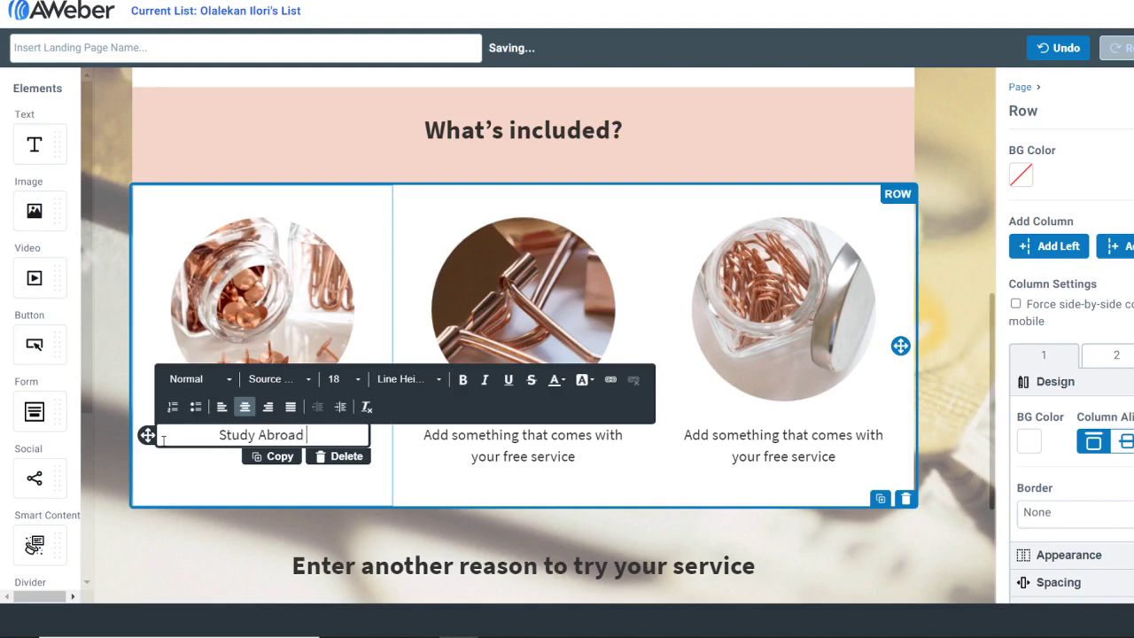
type(" Loand")
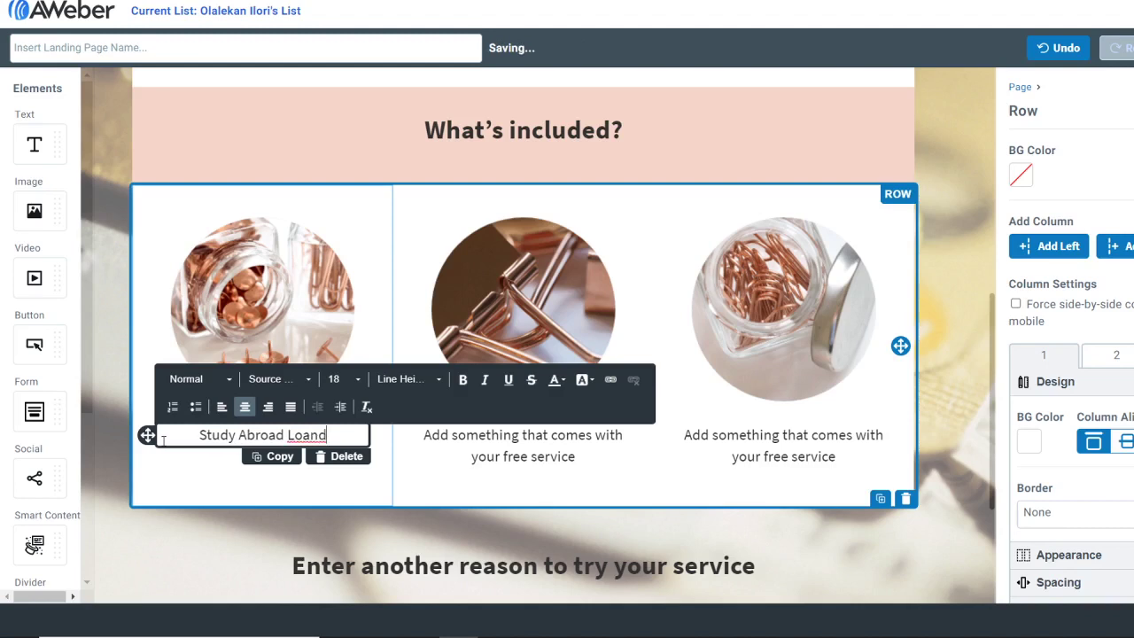
key("BackSpace")
type("s")
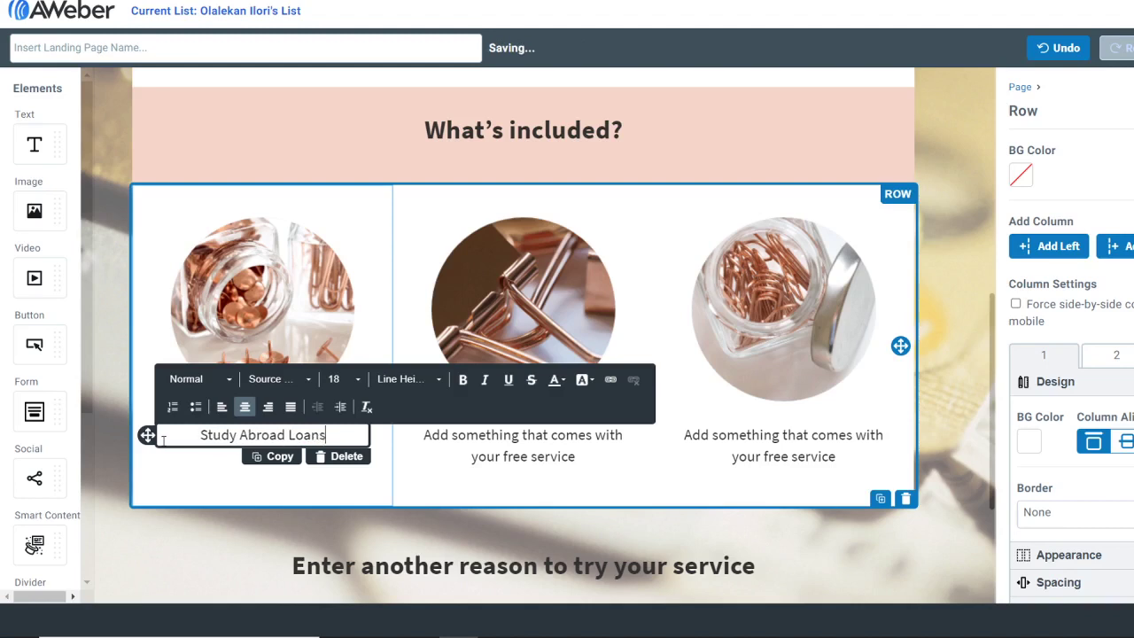
Add "Low Interest" at the start of the first image's caption.
left_click(237, 437)
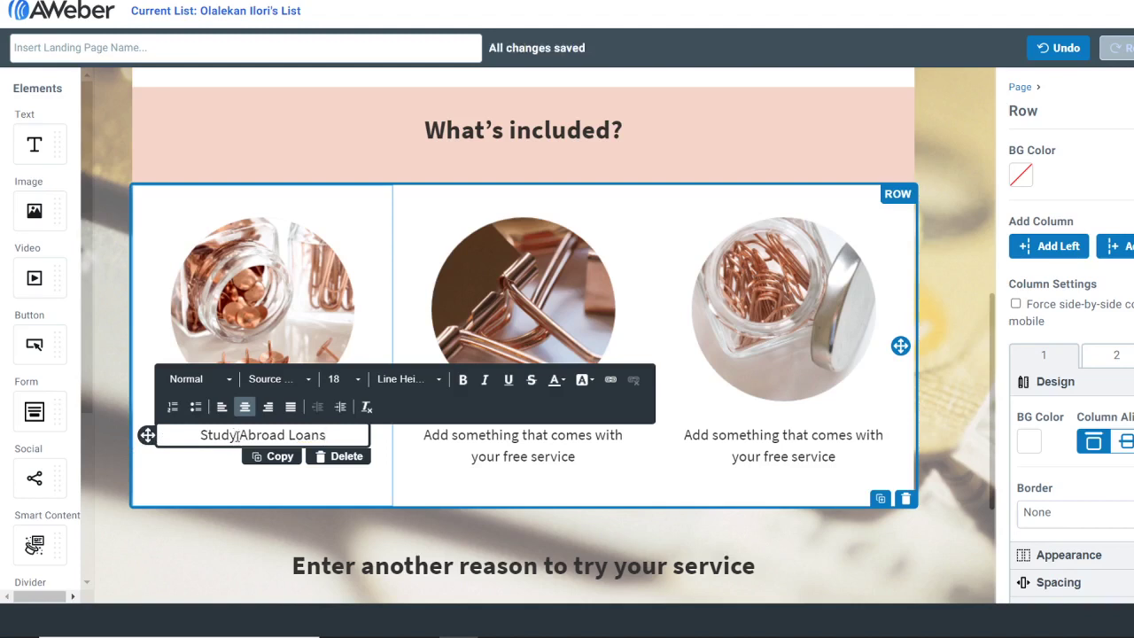
left_click_drag(237, 435, 199, 437)
left_click(200, 435)
type("Low Int")
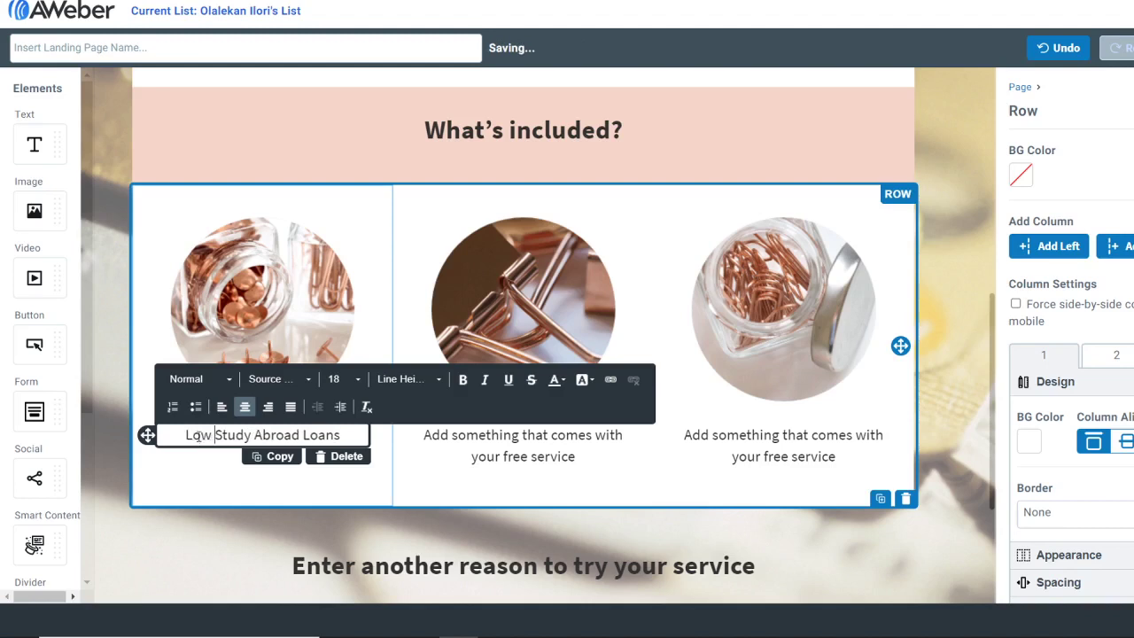
type("erest")
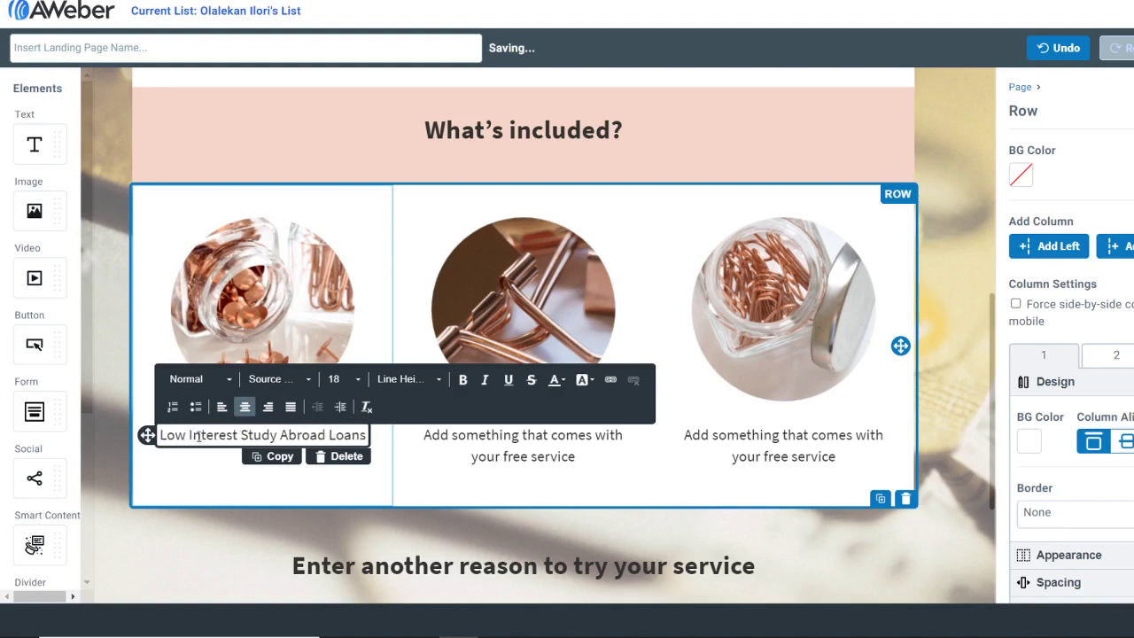
Remove "Study Abroad" from the first image's caption and append "For Studying Abroad" after "Loans".
key("Delete")
key("Delete")
key("Delete")
key("Delete")
key("Delete")
key("Delete")
key("Delete")
key("Delete")
key("Delete")
key("Delete")
key("Delete")
key("Delete")
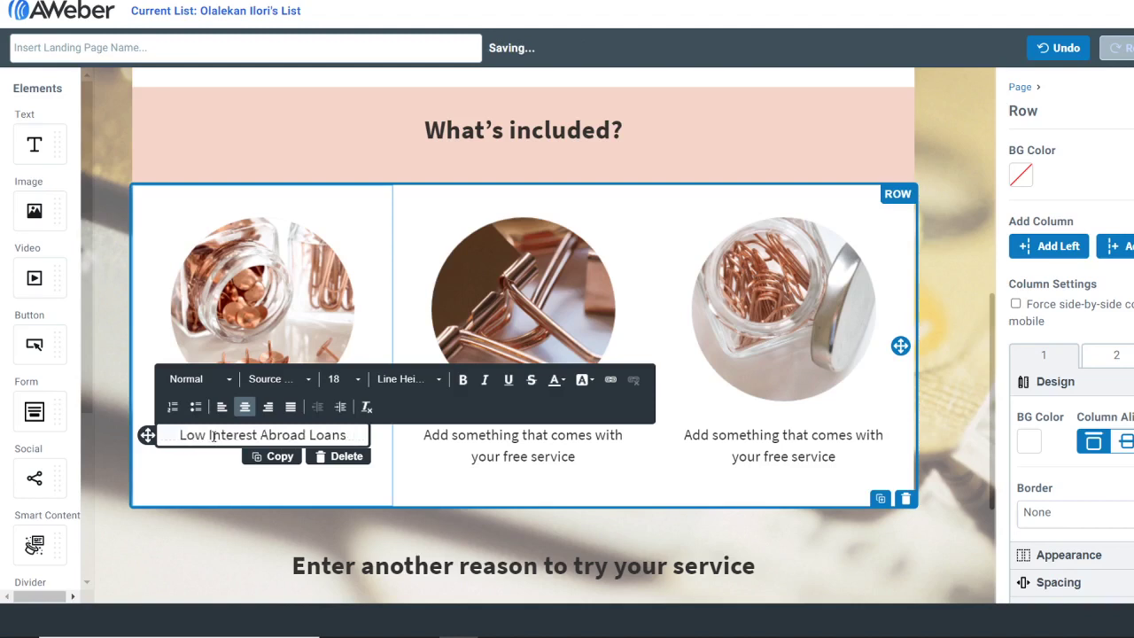
key("Delete")
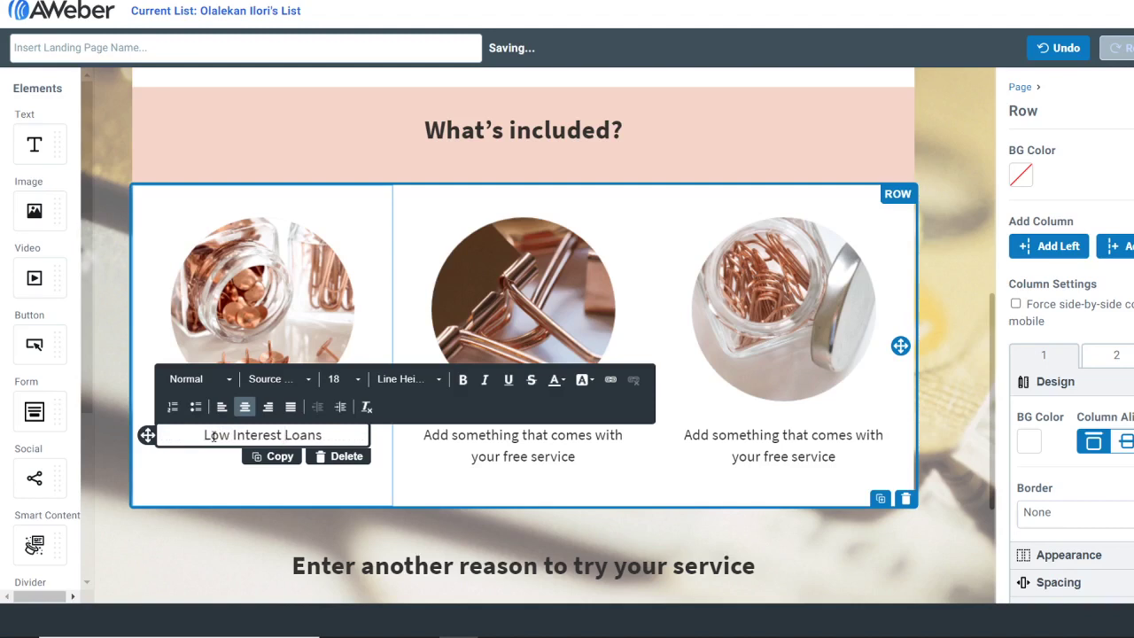
type("For ")
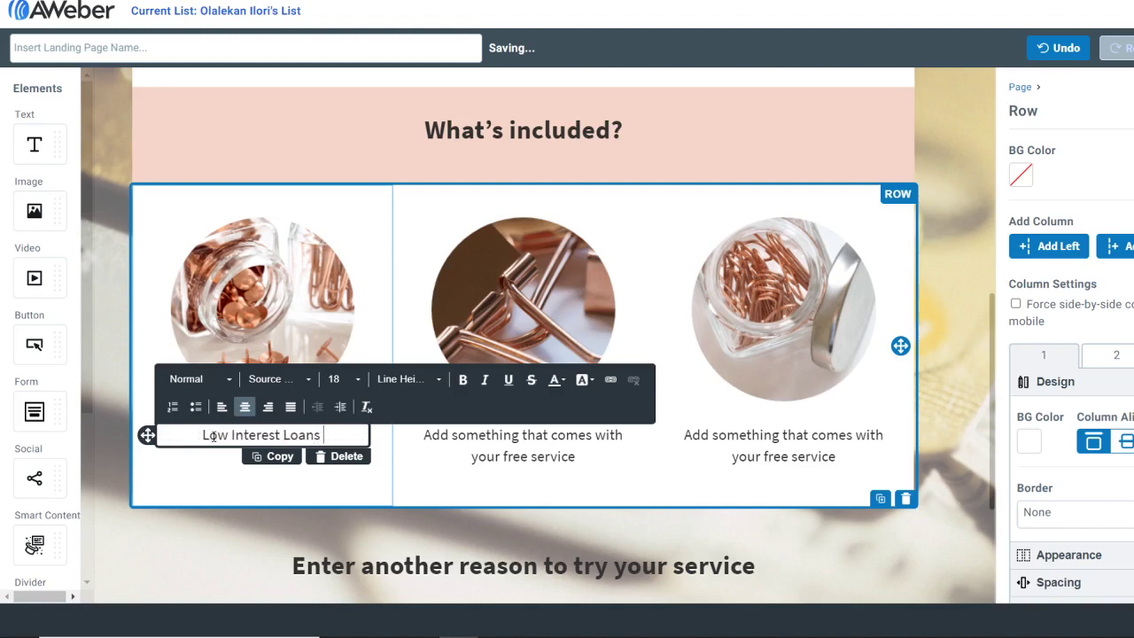
type("St")
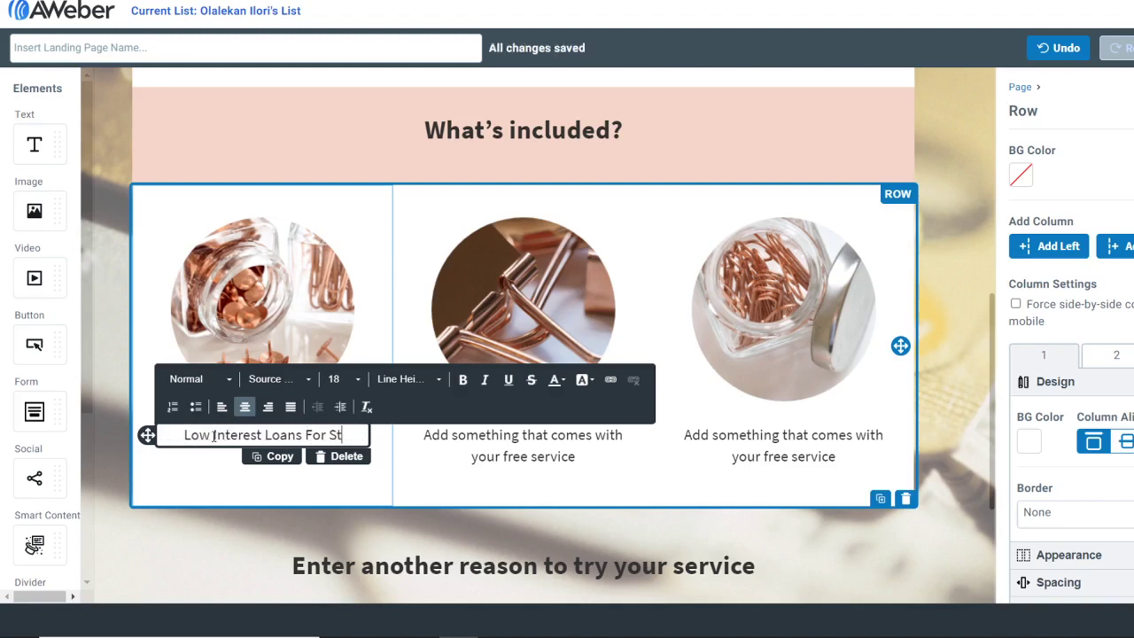
type("udying")
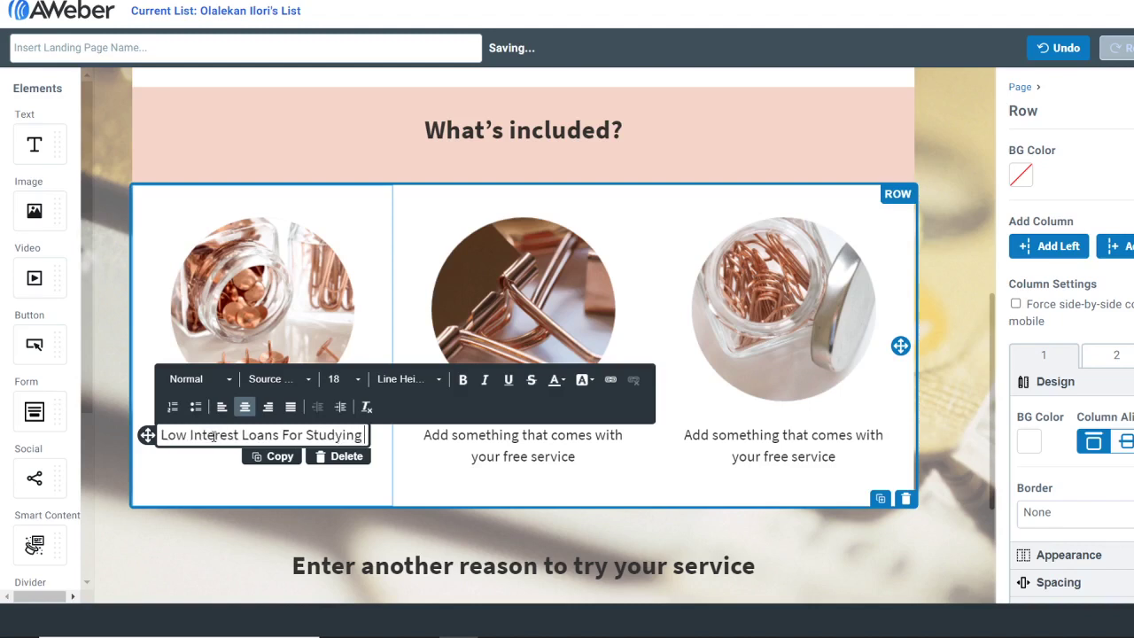
type(" Abroad")
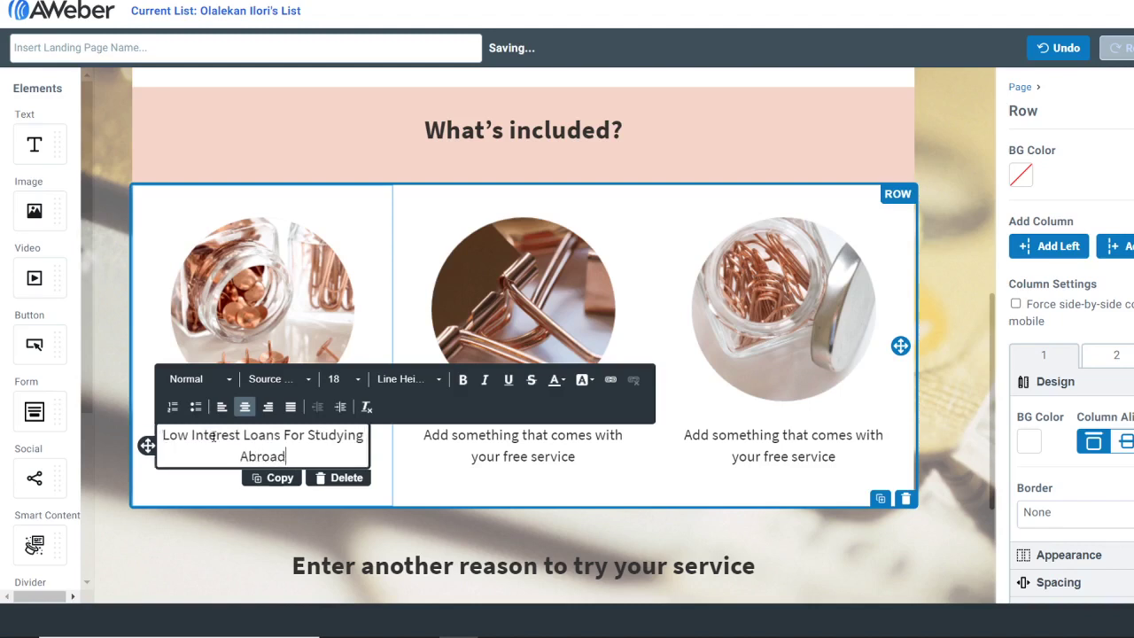
Replace the placeholder caption under the second image in the "What's included?" section with "Proof Of Funds Support For Travellers".
left_click(486, 456)
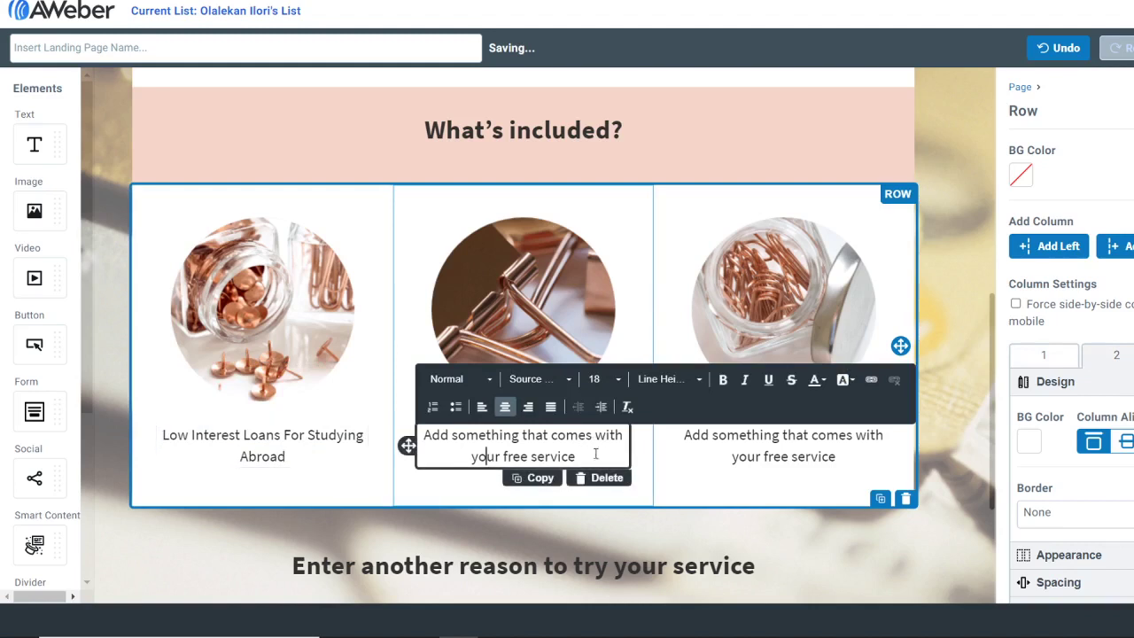
left_click_drag(576, 456, 420, 441)
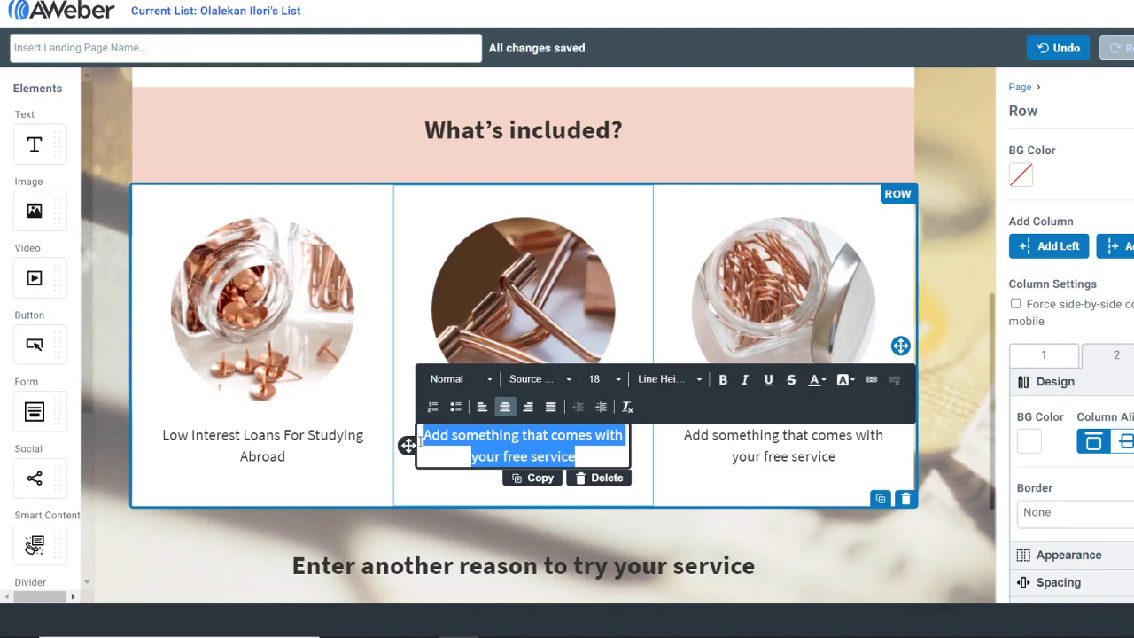
type("Proof")
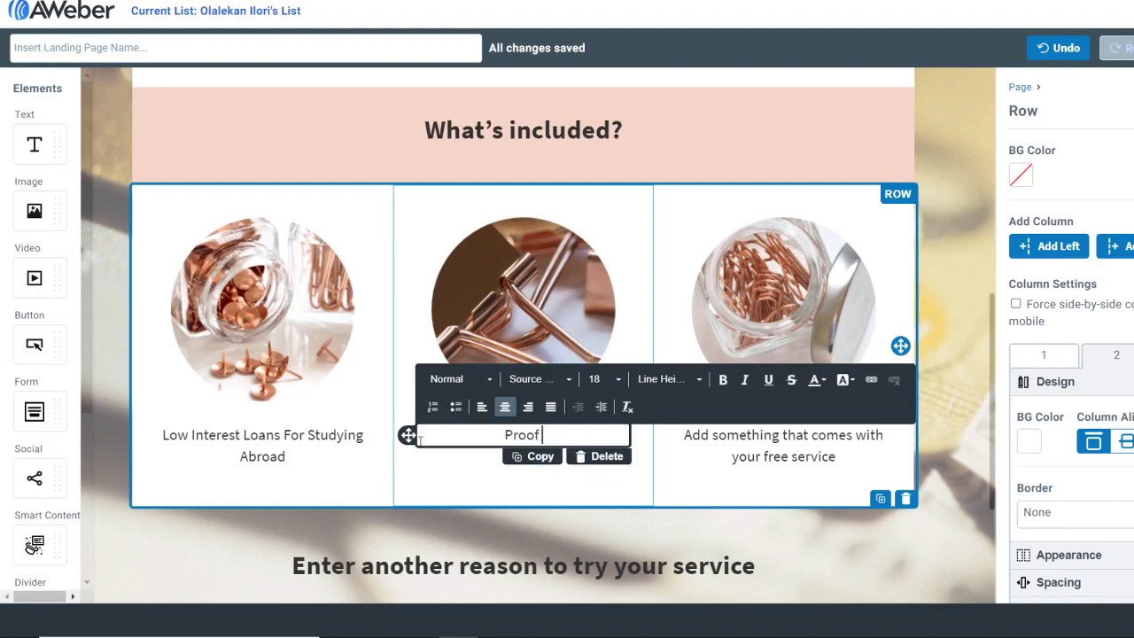
type(" Of Funds")
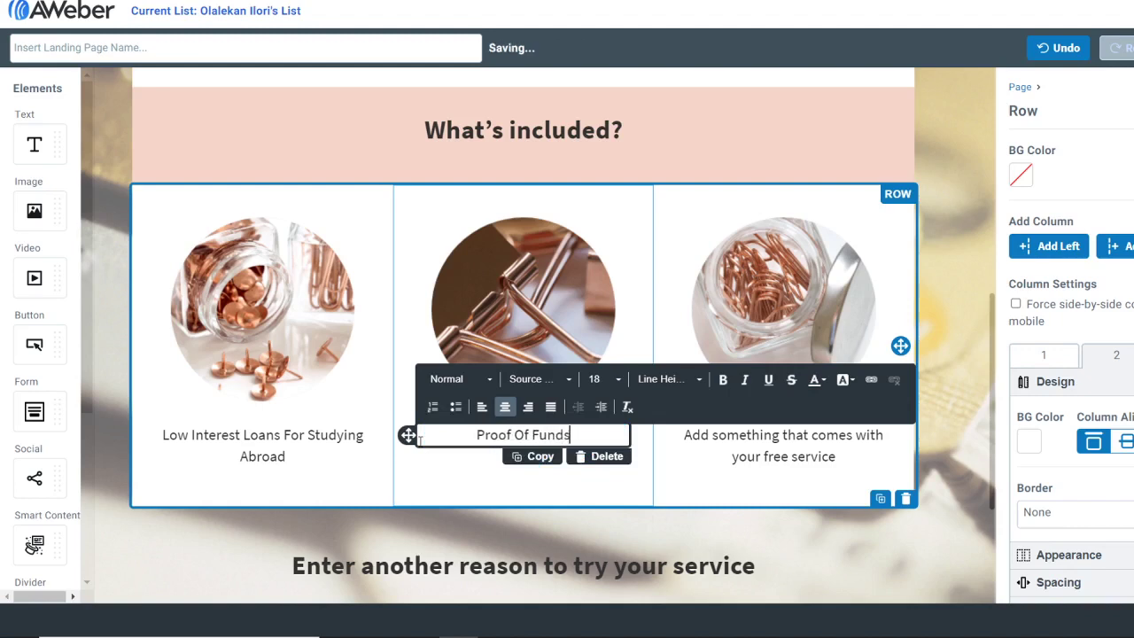
type(" Supp")
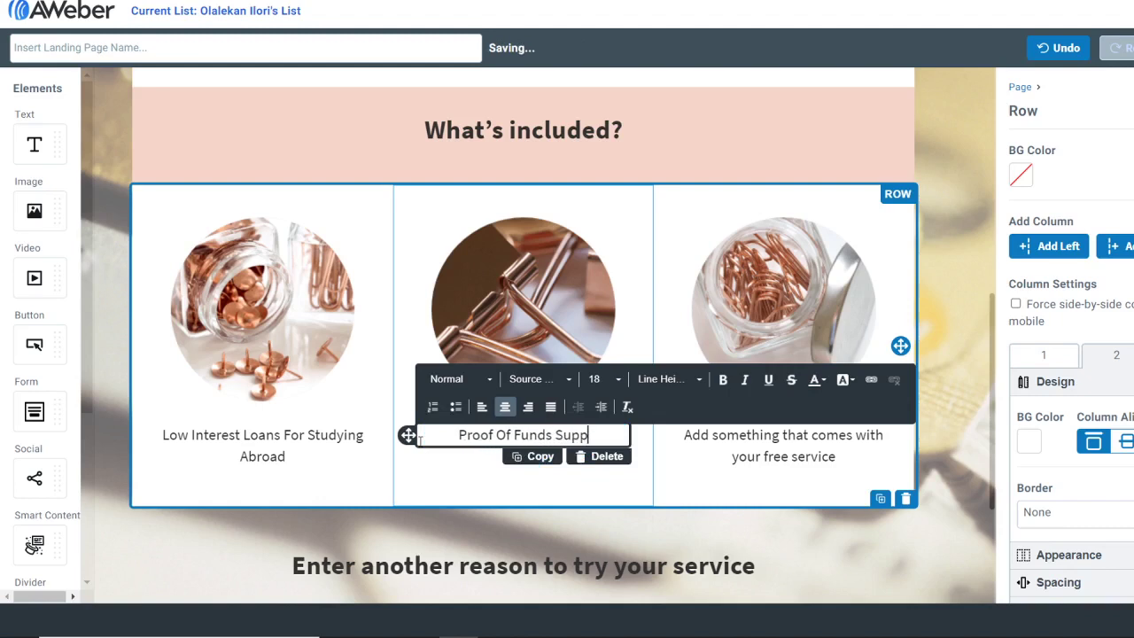
type("ort ")
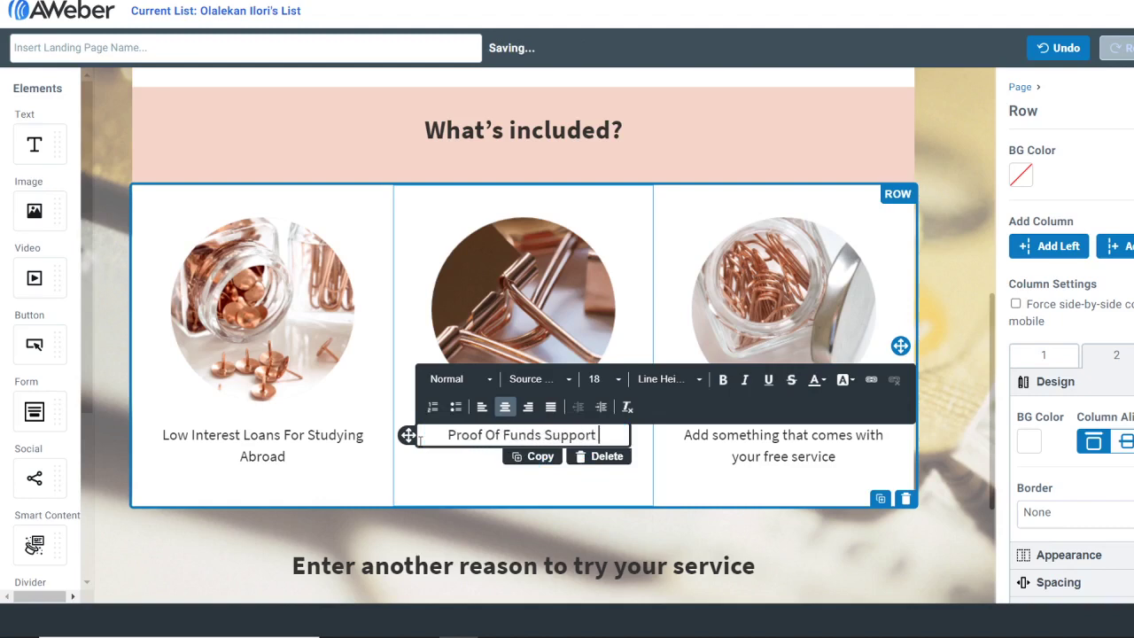
type("For T")
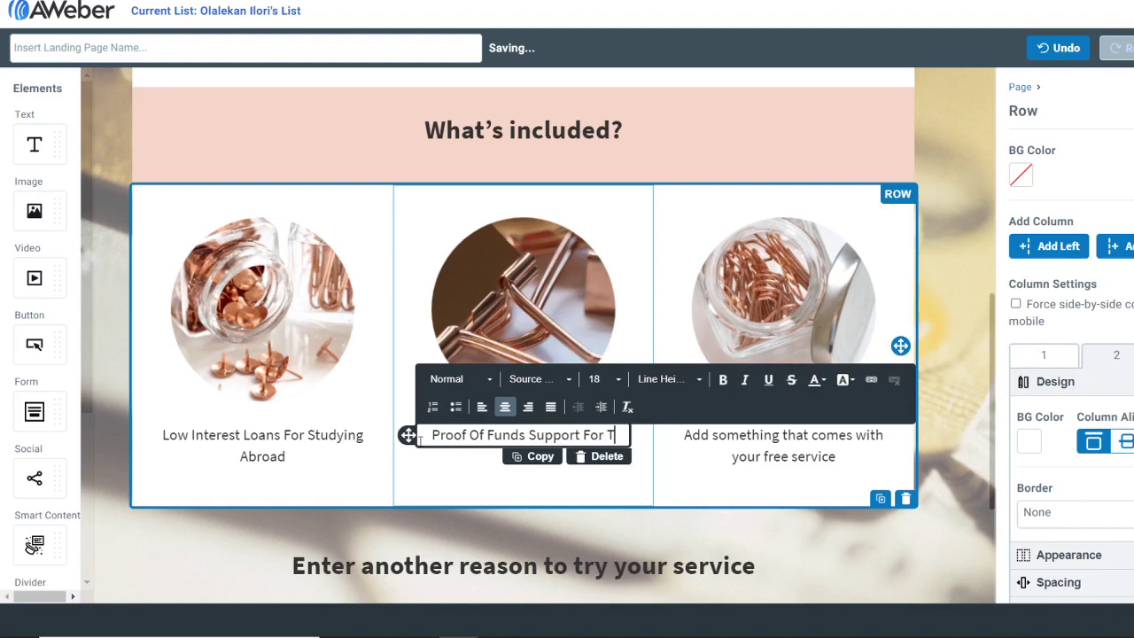
type("ravellers")
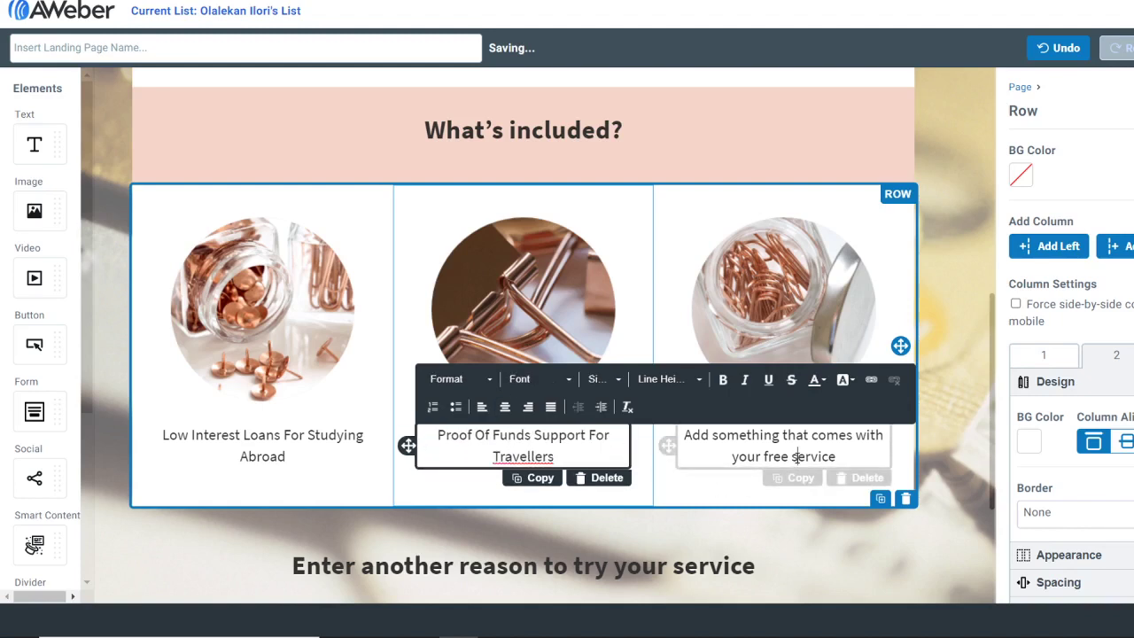
Correct the spelling of "Travellers" to "Travelers" in the second image's caption using the spelling suggestion.
left_click(798, 457)
left_click(530, 459)
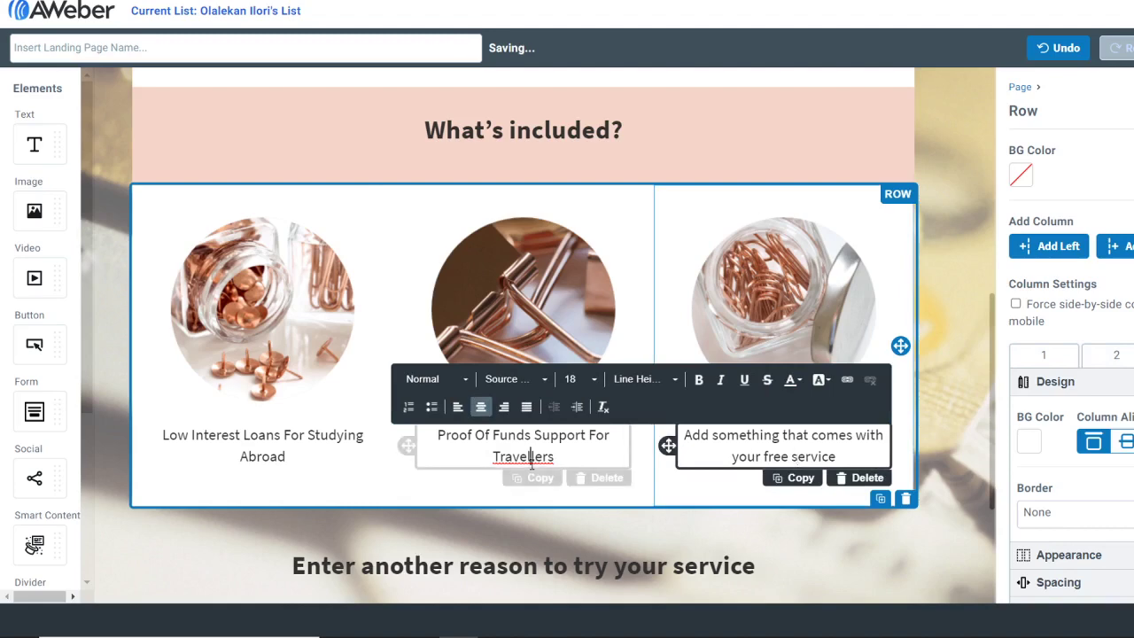
right_click(532, 463)
left_click(605, 66)
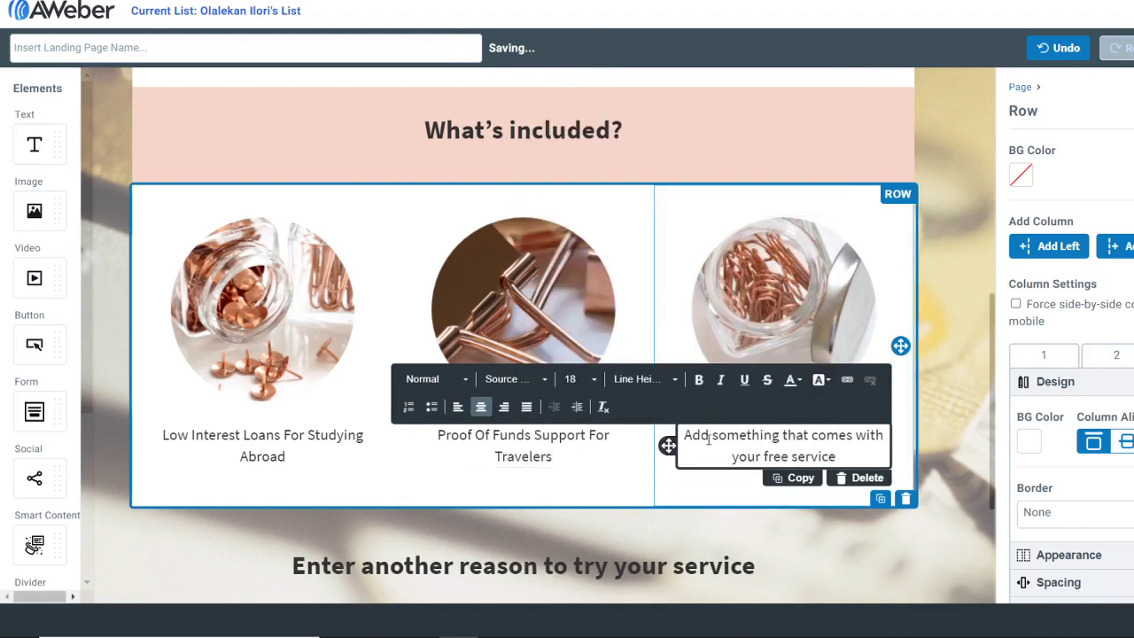
Replace the placeholder caption under the third image with "Free Job Recruitment".
left_click_drag(684, 435, 848, 455)
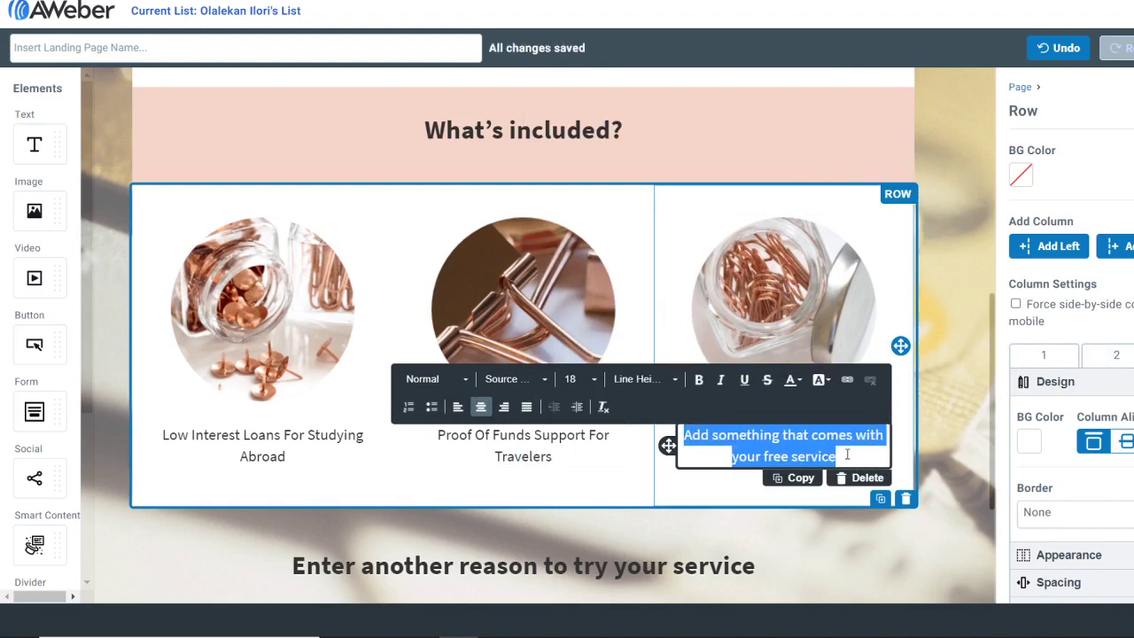
key("BackSpace")
type("J")
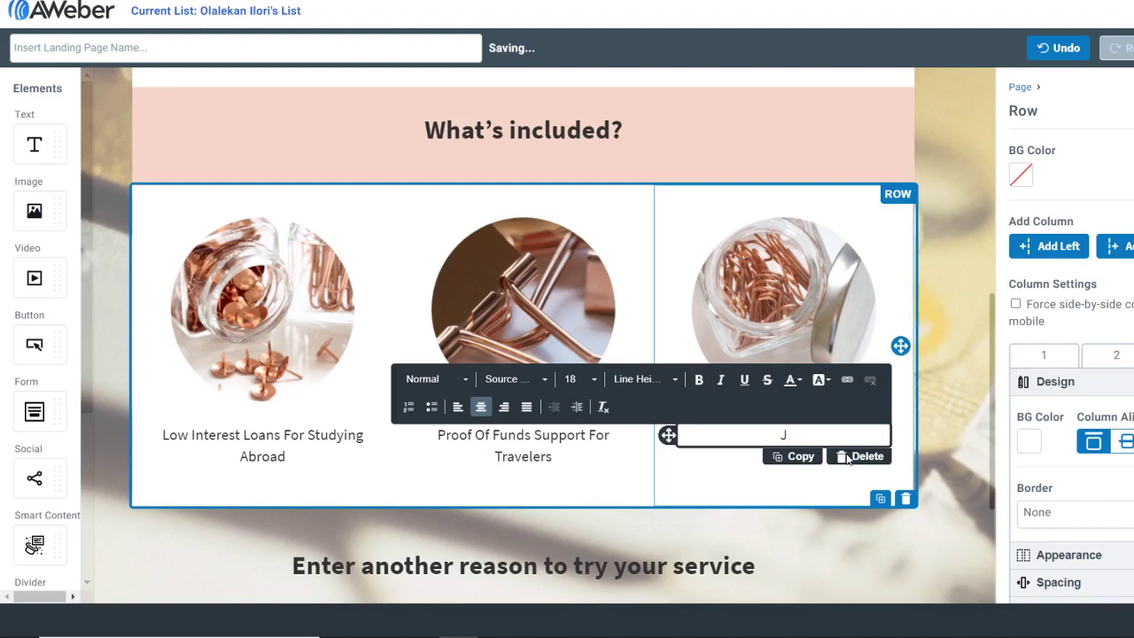
type("ob")
type("Recruitment")
left_click(733, 436)
type("Free")
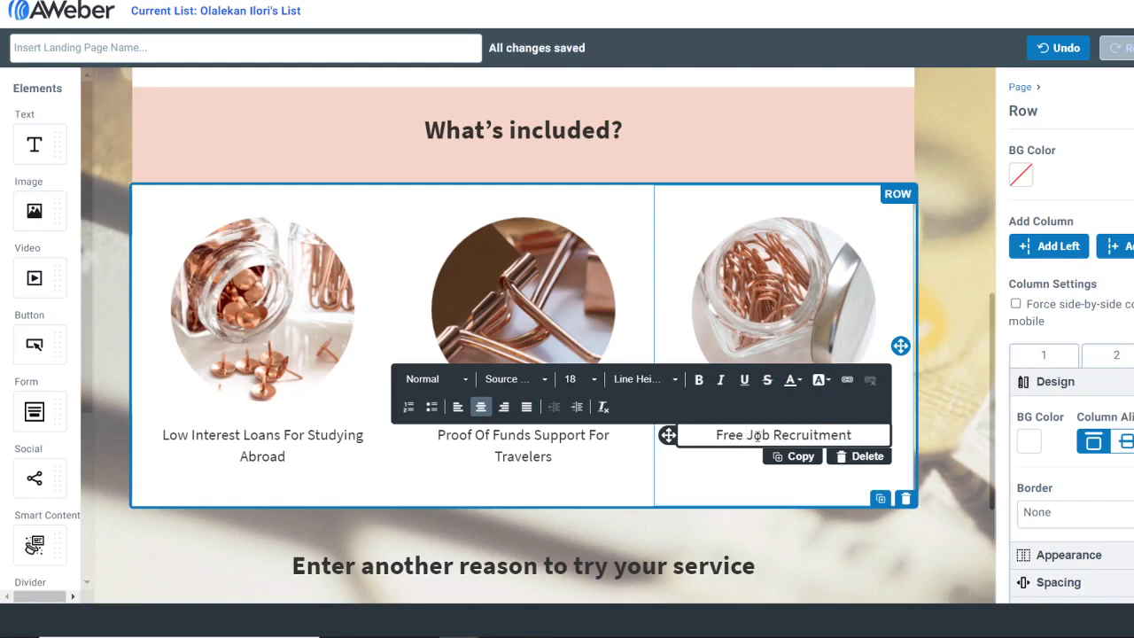
Append "Services For International Students" to the third image's caption and leave the text block.
left_click(853, 435)
type("Services For I")
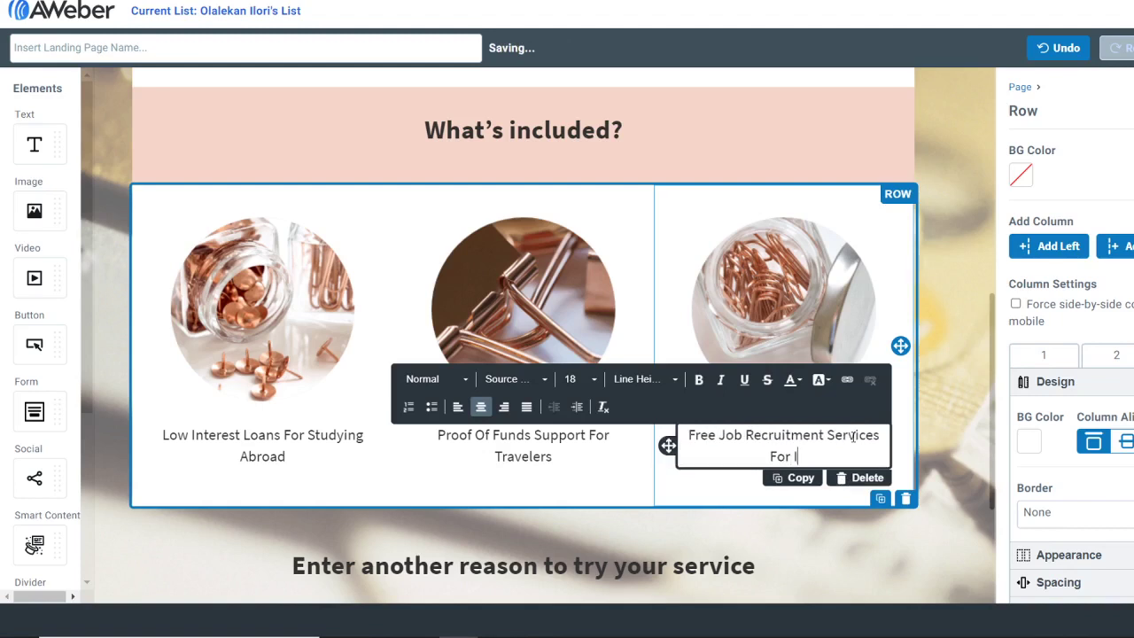
type("nternation")
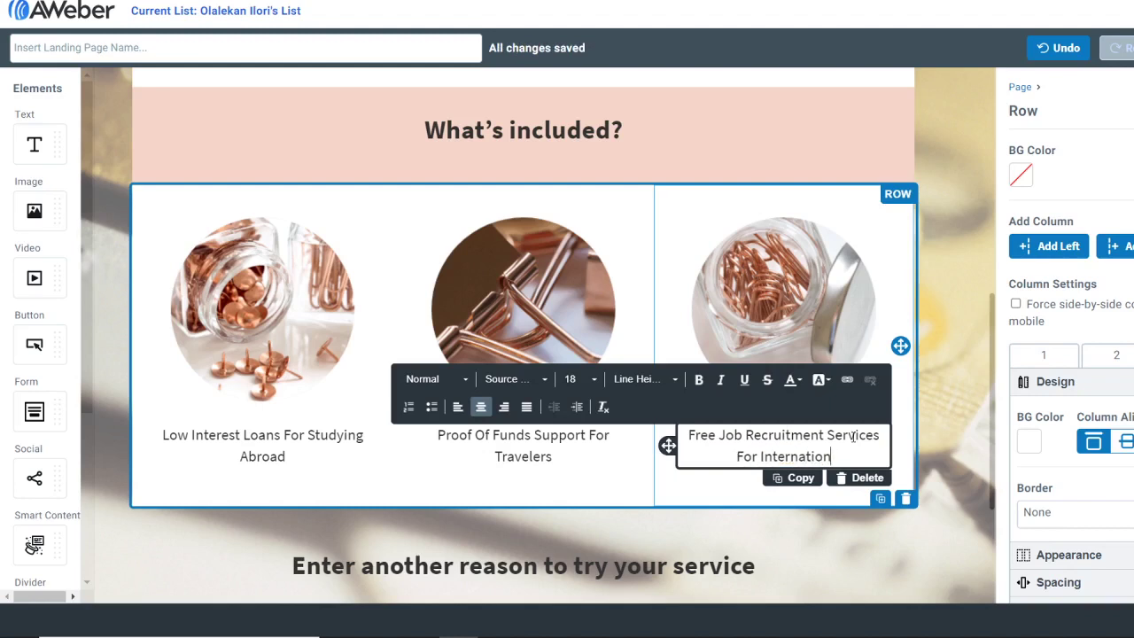
type("al Students")
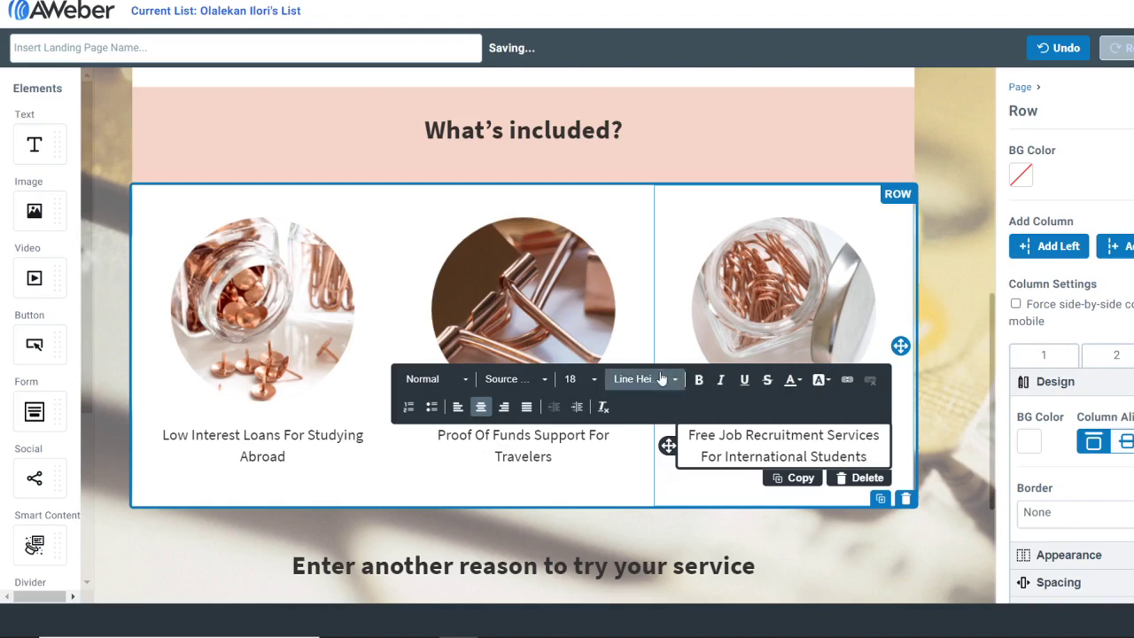
left_click(628, 501)
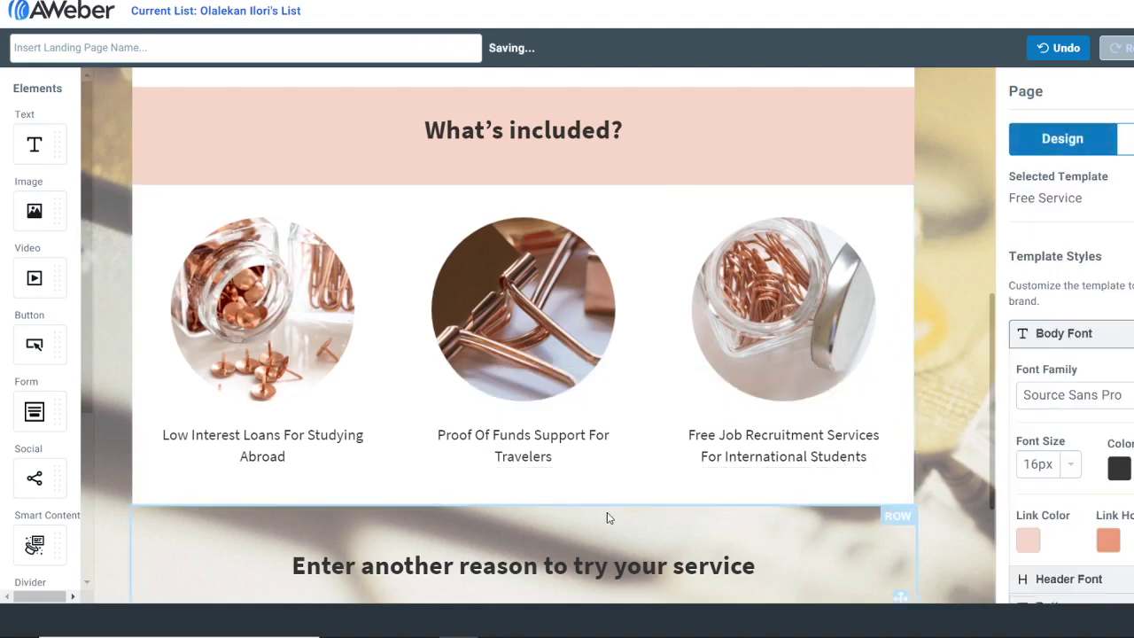
Replace the "Enter another reason to try your service" heading above the CLAIM NOW button with "Payments In Digital Currencies Available".
scroll(608, 516, "down", 2)
scroll(608, 517, "down", 1)
left_click(555, 334)
triple_click(555, 334)
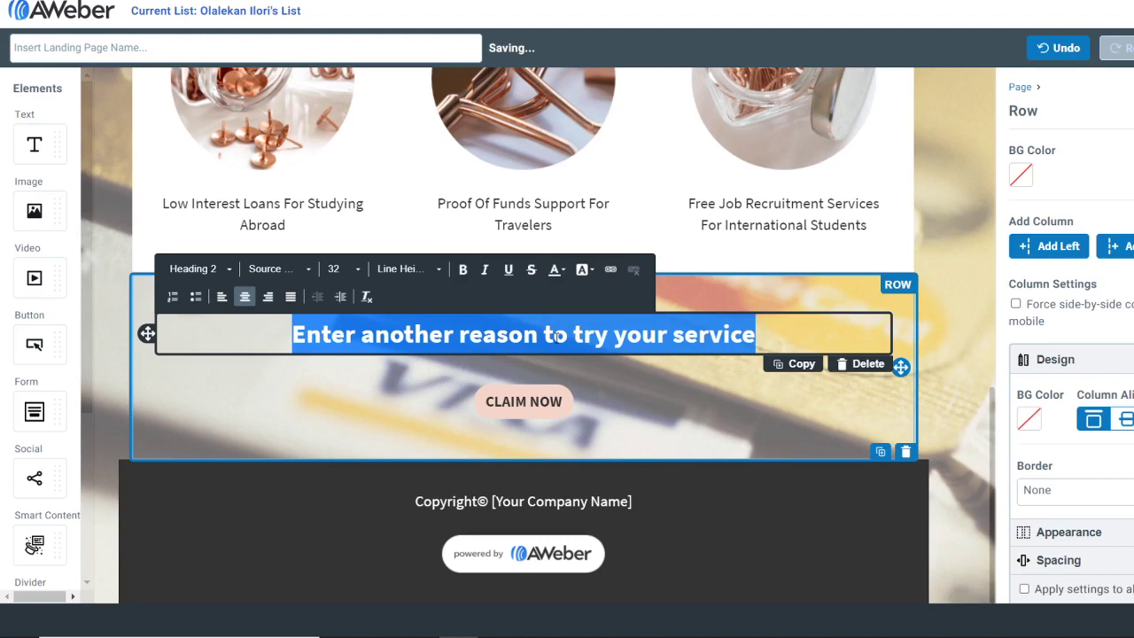
type("Paymen")
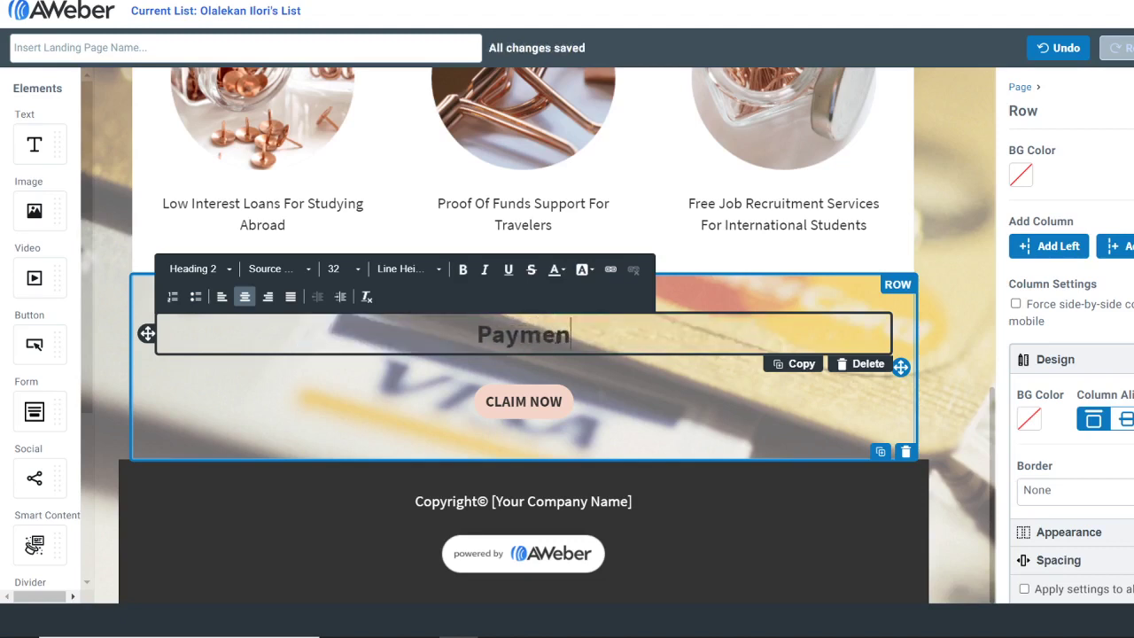
type("ts ")
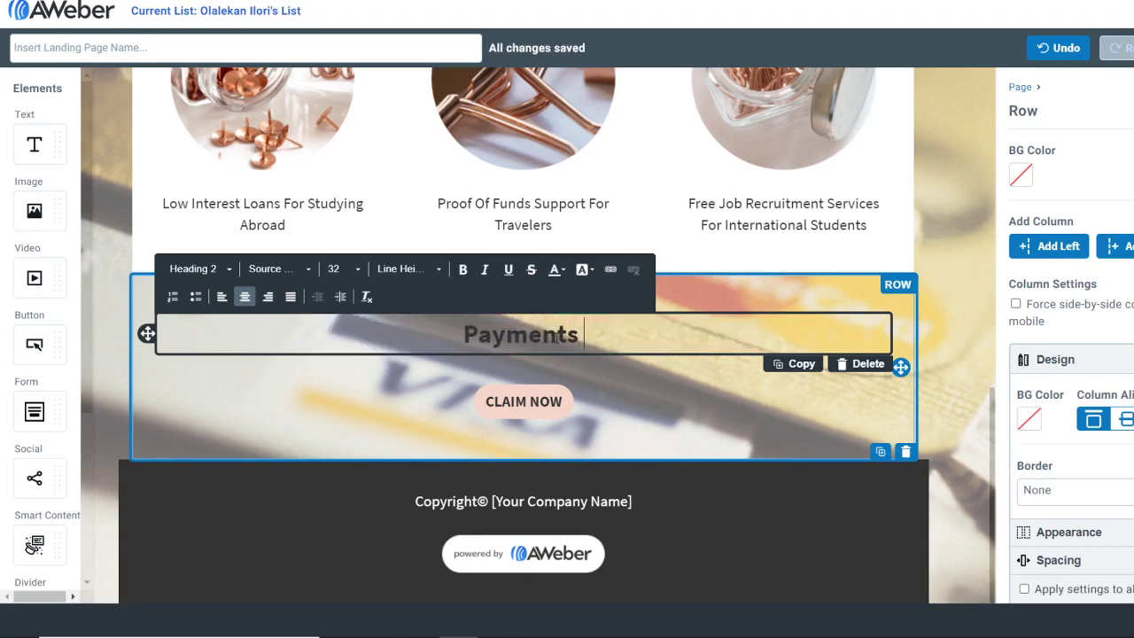
type("In Digi")
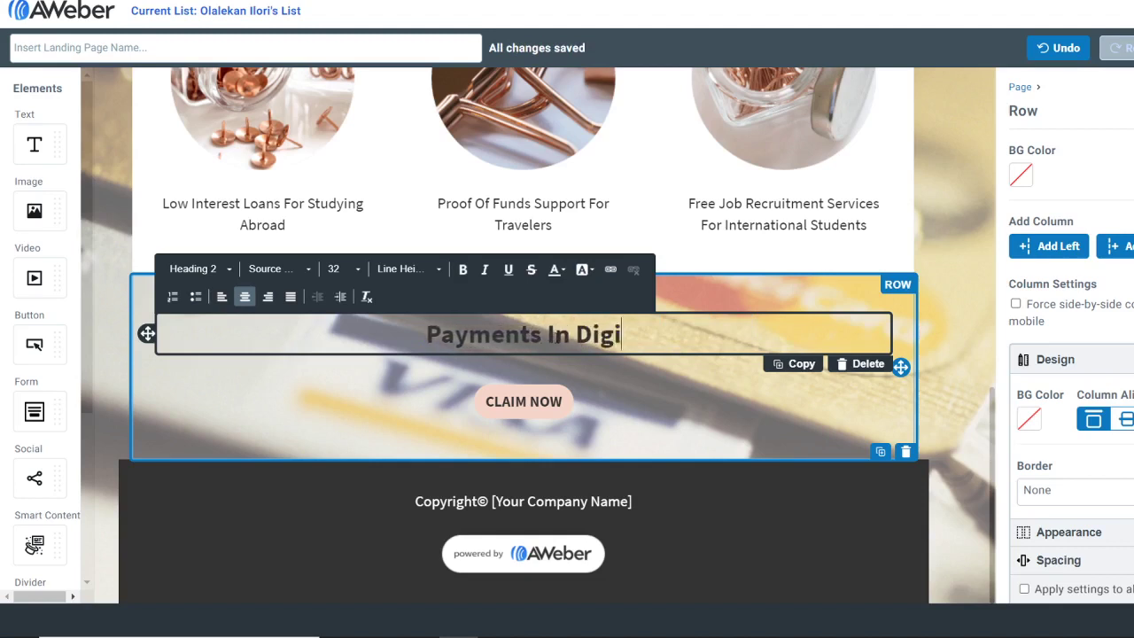
type("tal")
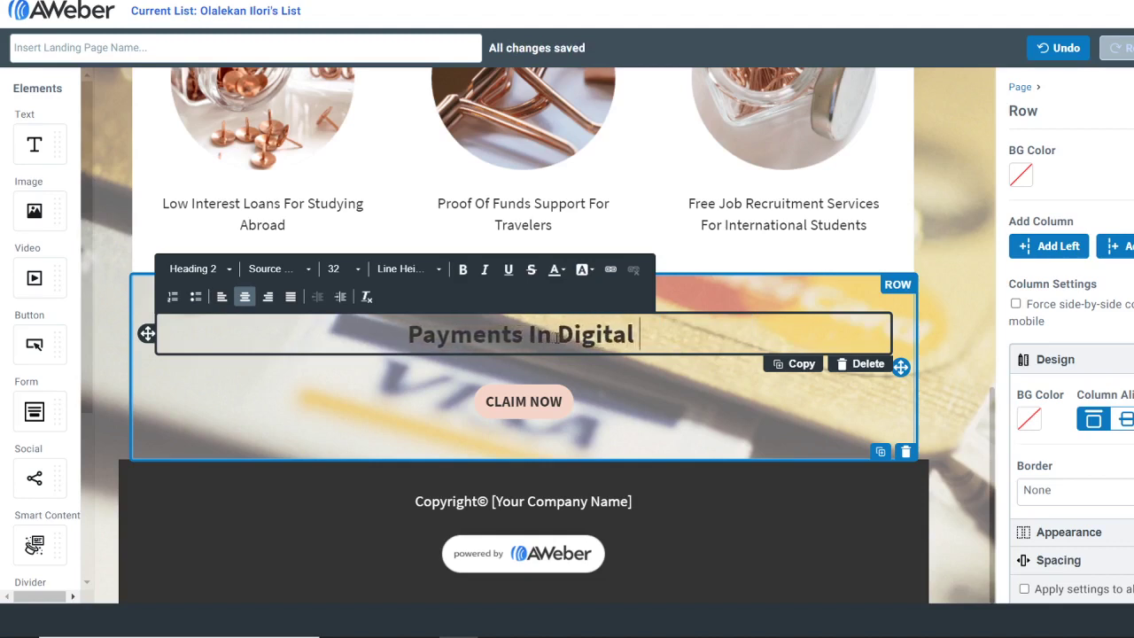
type(" Currencies")
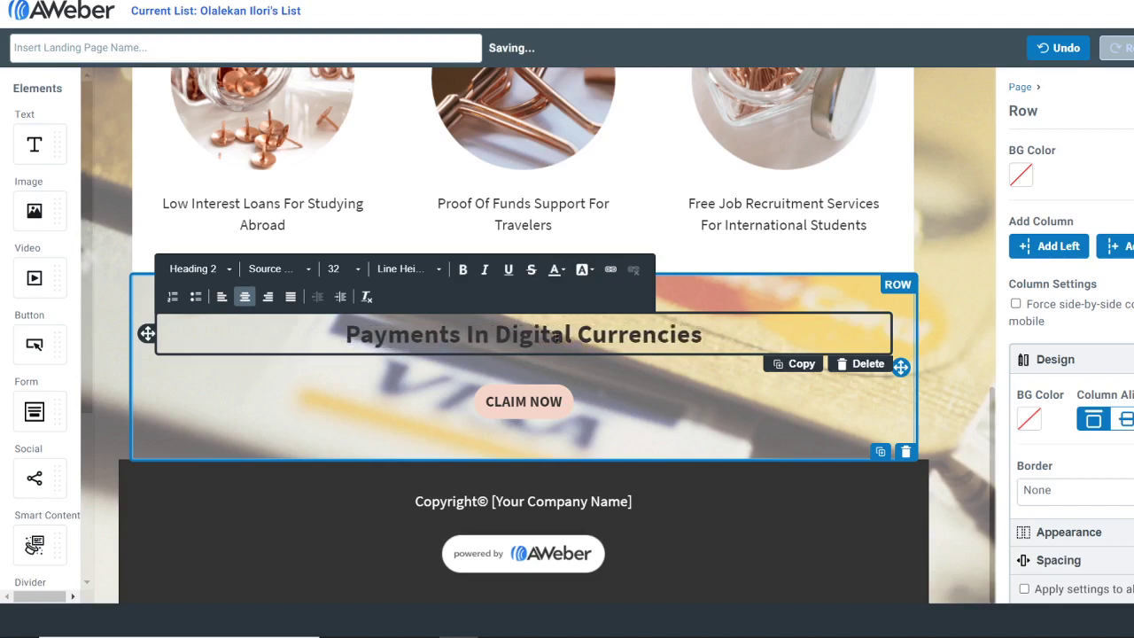
type(" Av")
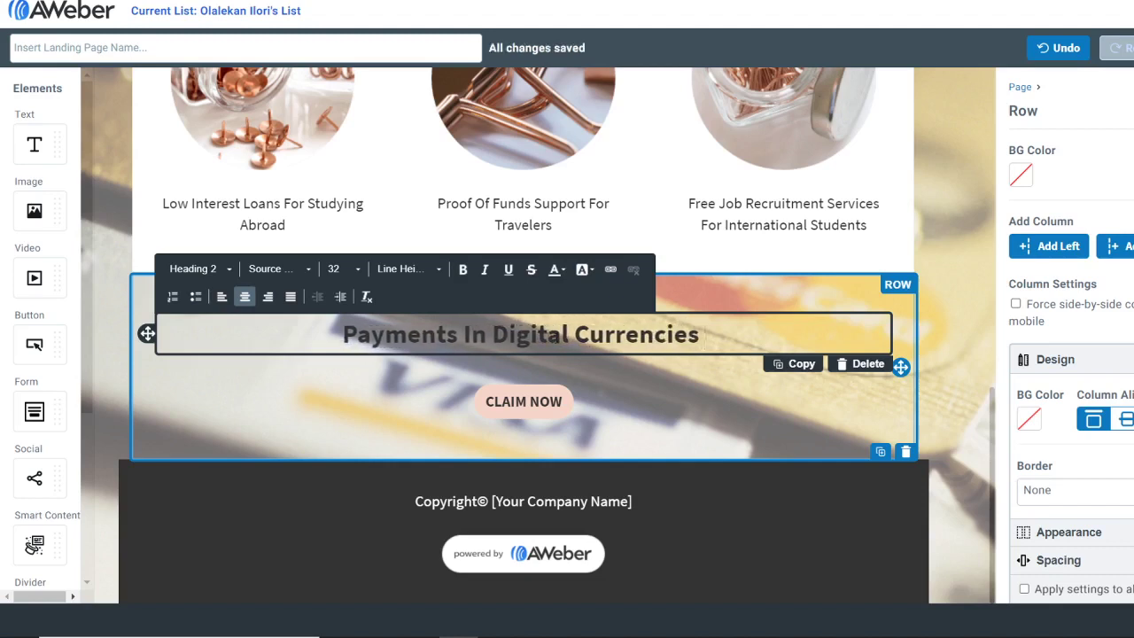
type("ailable")
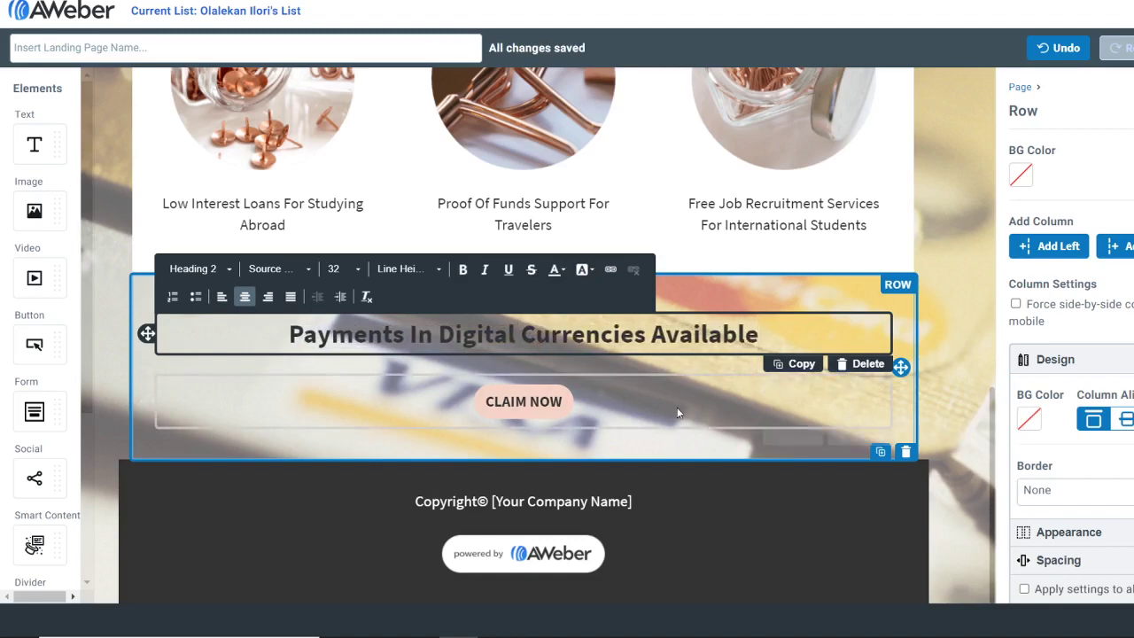
Add an image element to the empty row above the main heading and sign-up form.
scroll(644, 428, "up", 10)
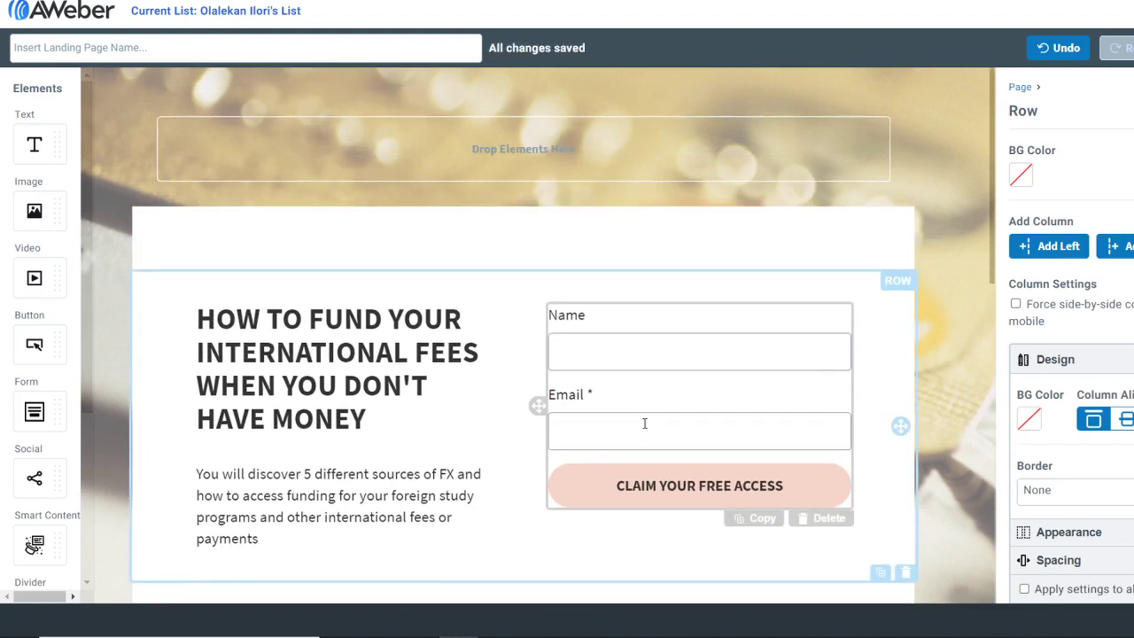
left_click(566, 151)
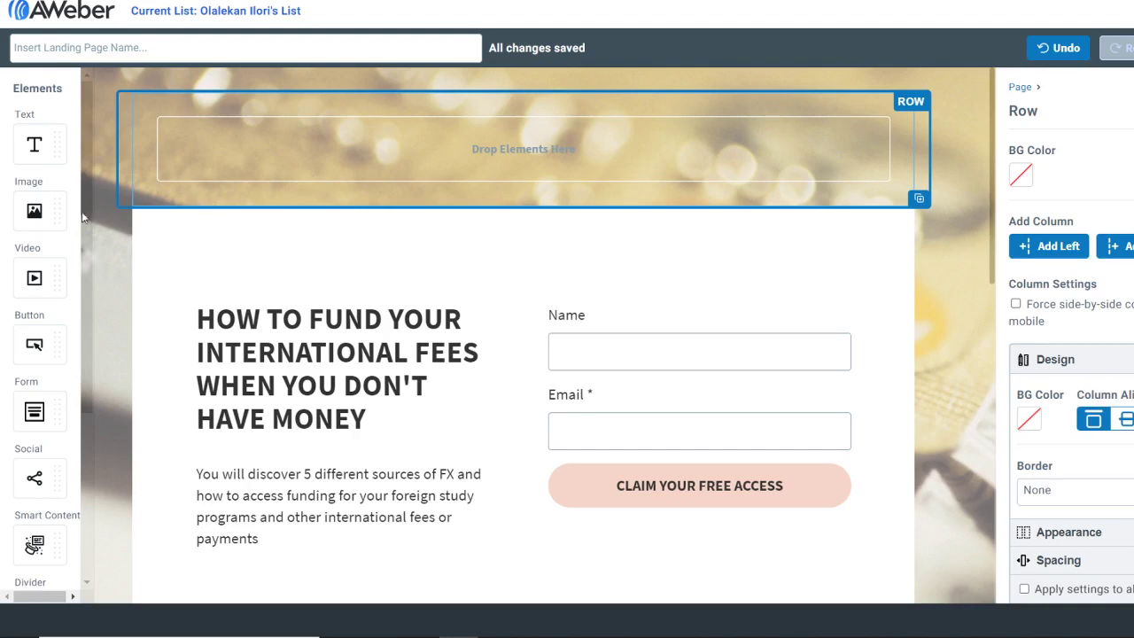
left_click_drag(34, 210, 511, 156)
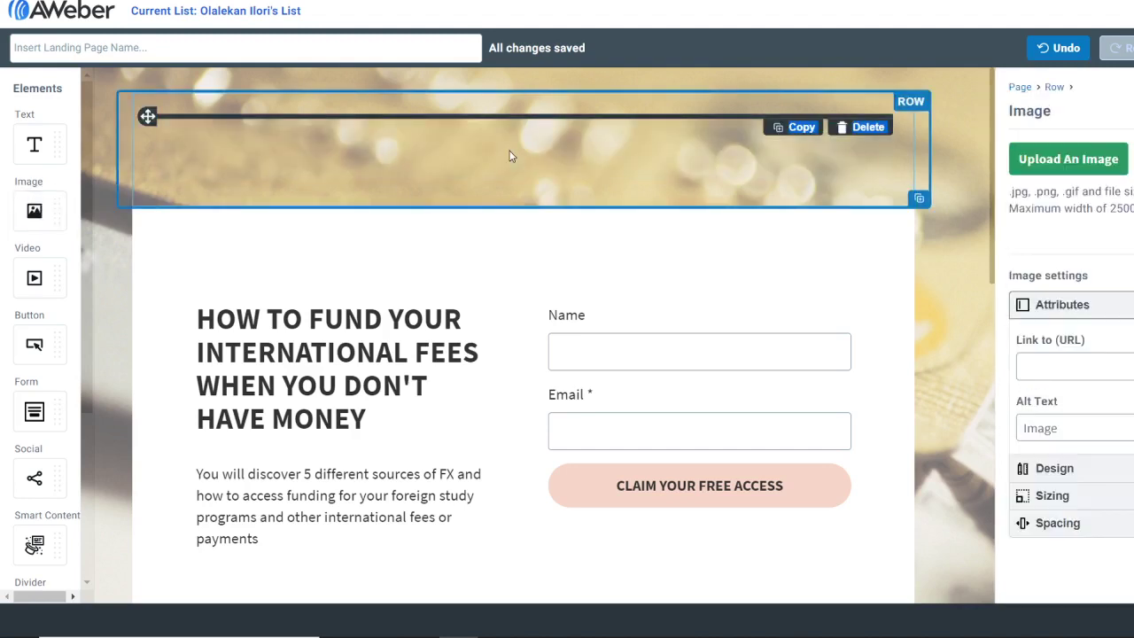
Upload "Parak Pay Updated 2.fw.png" from the recent files into the header row's image element.
left_click(1108, 161)
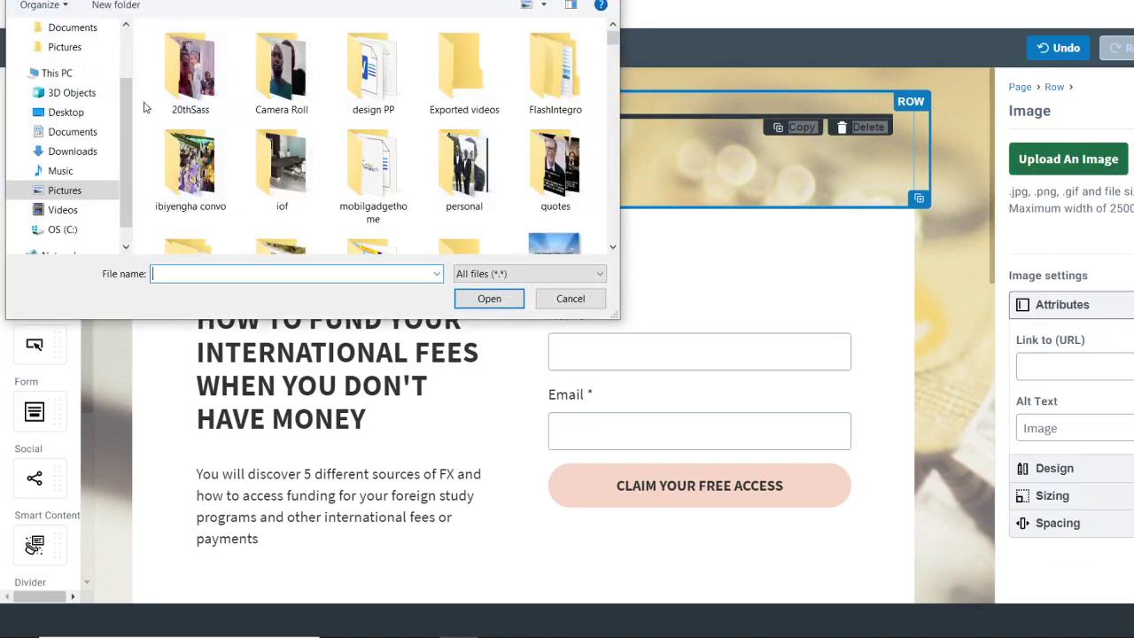
scroll(73, 46, "up", 2)
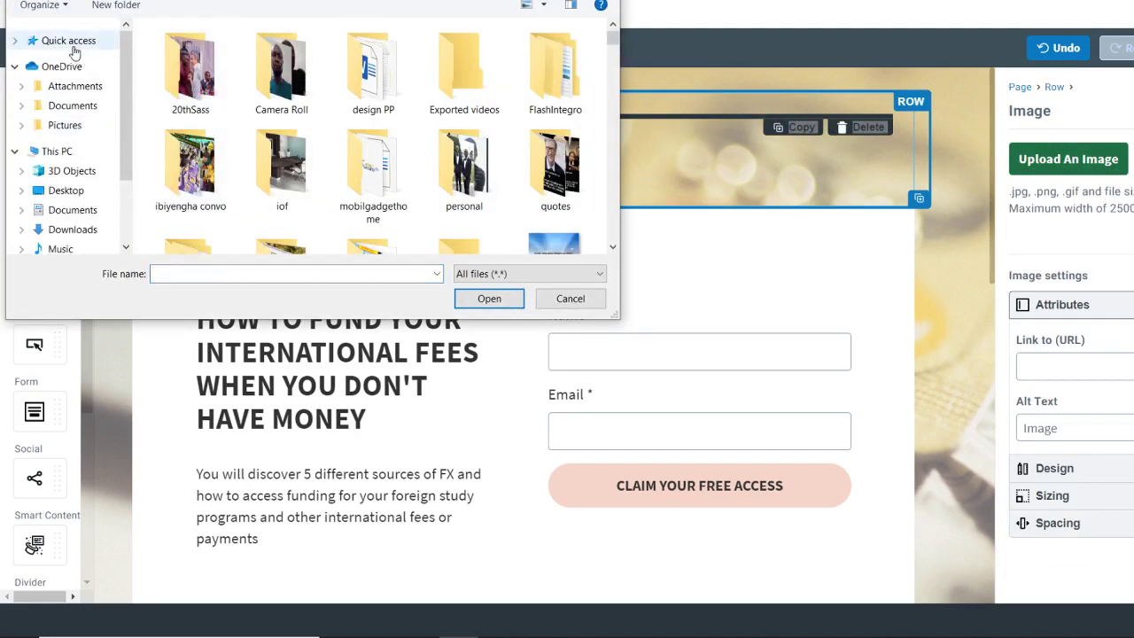
left_click(73, 45)
scroll(306, 165, "down", 3)
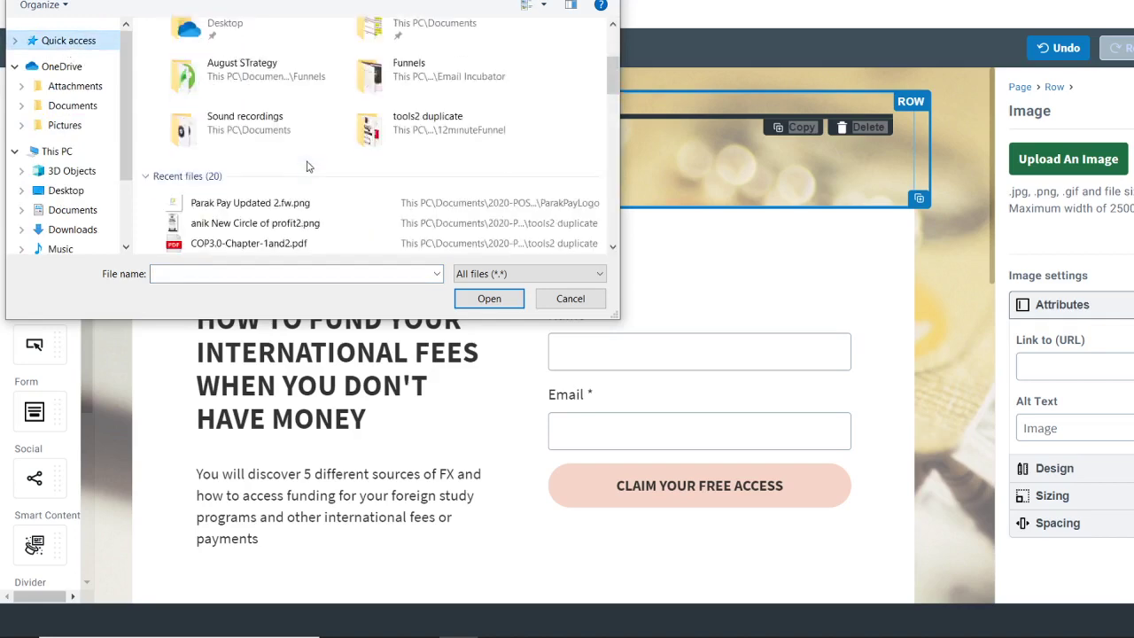
left_click(297, 203)
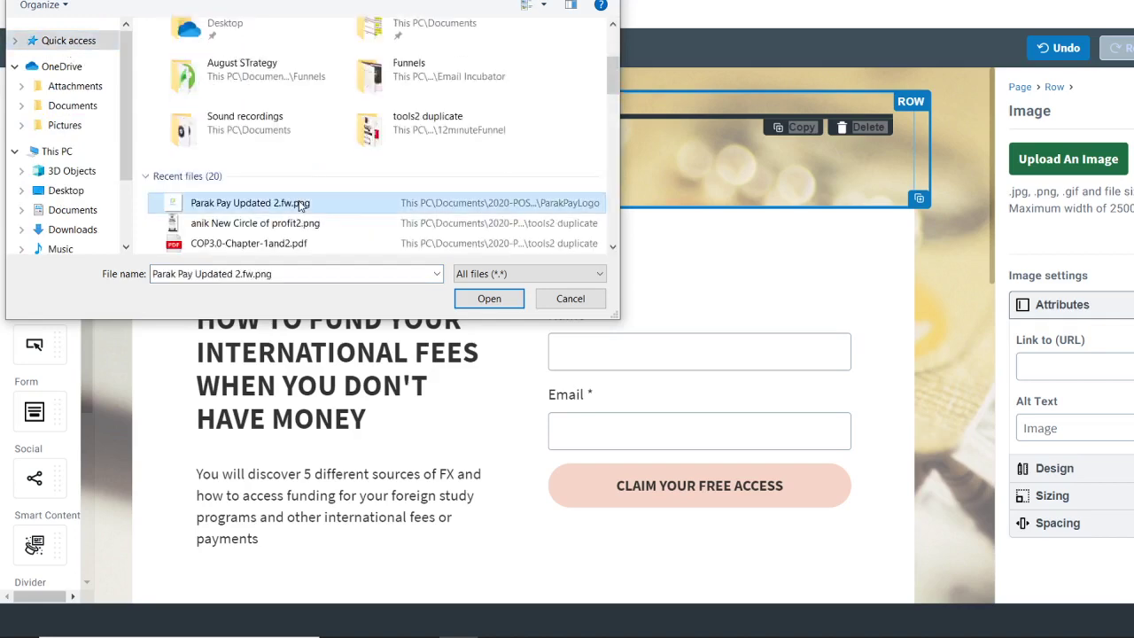
left_click(489, 298)
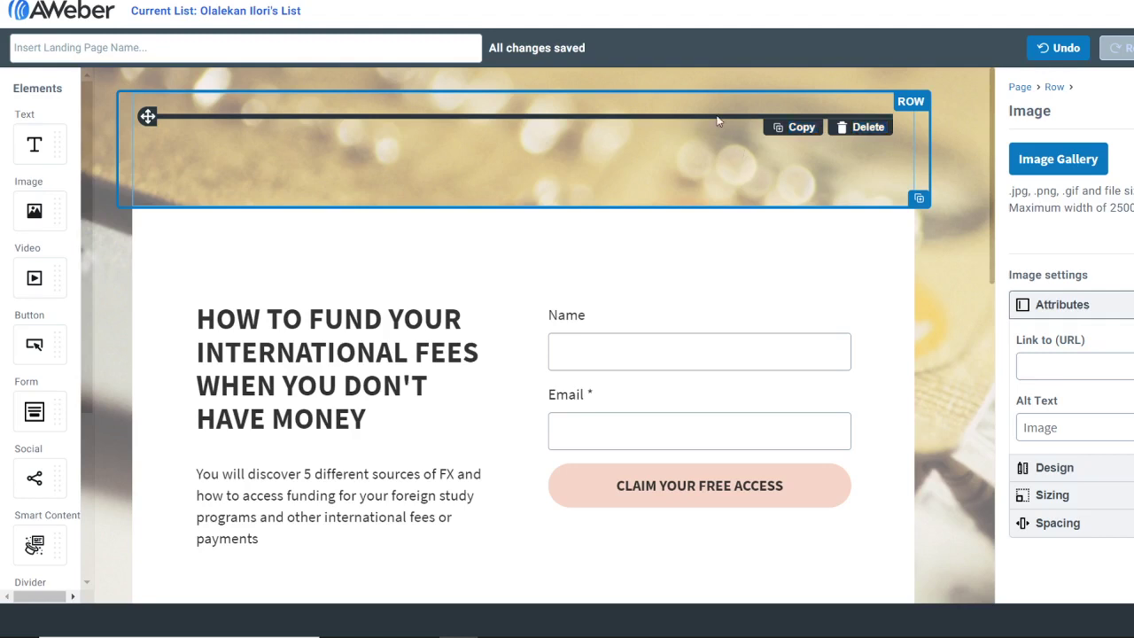
left_click(804, 132)
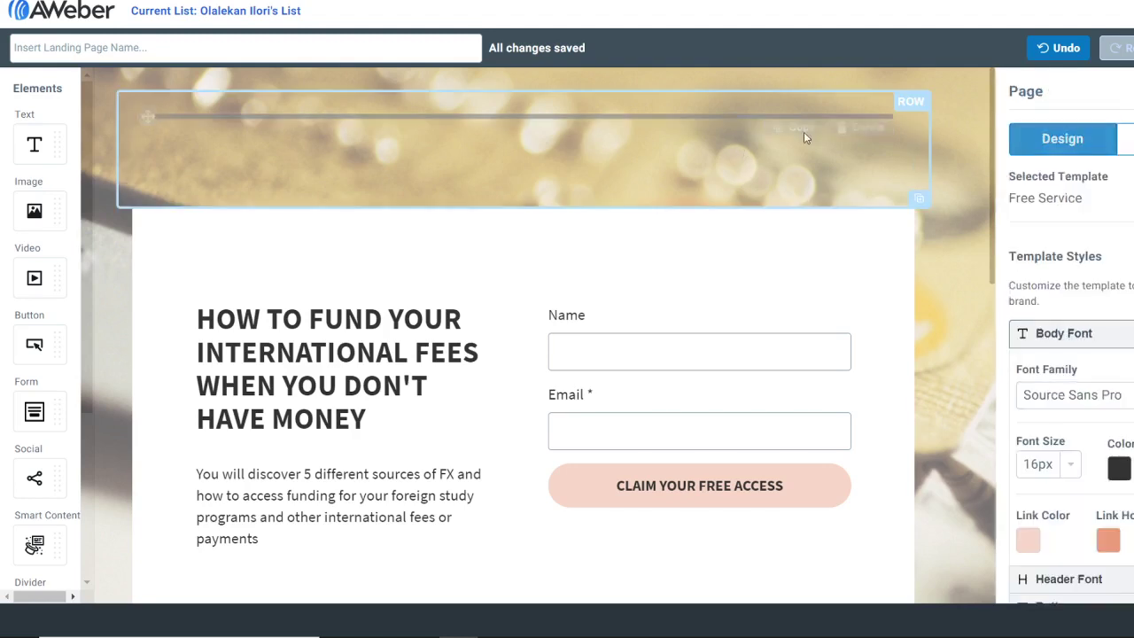
left_click(630, 149)
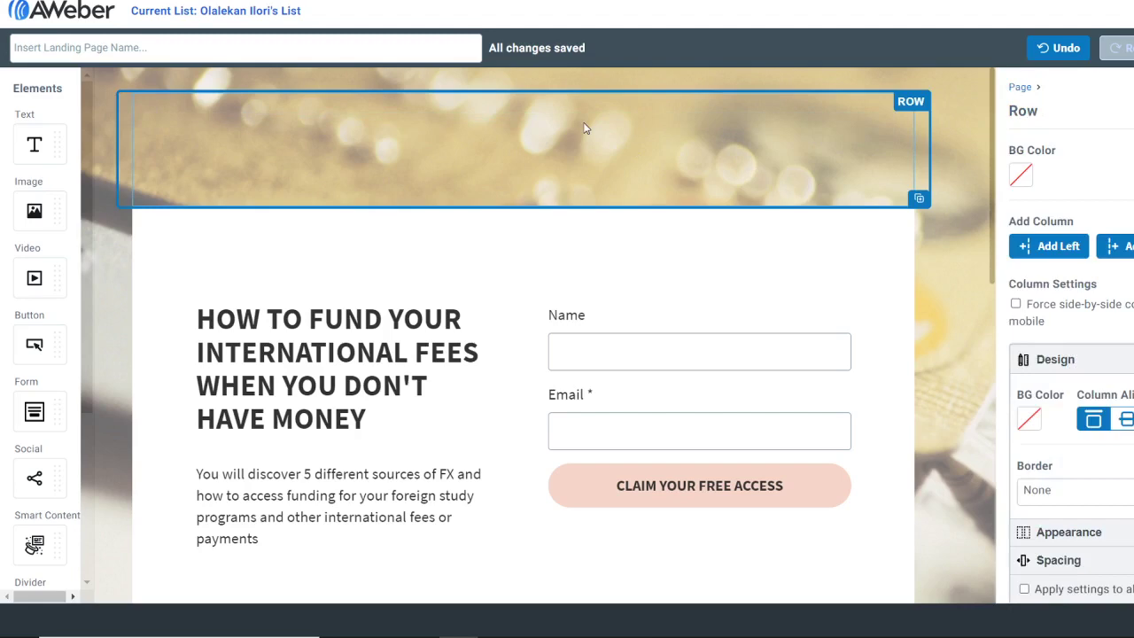
scroll(584, 128, "down", 10)
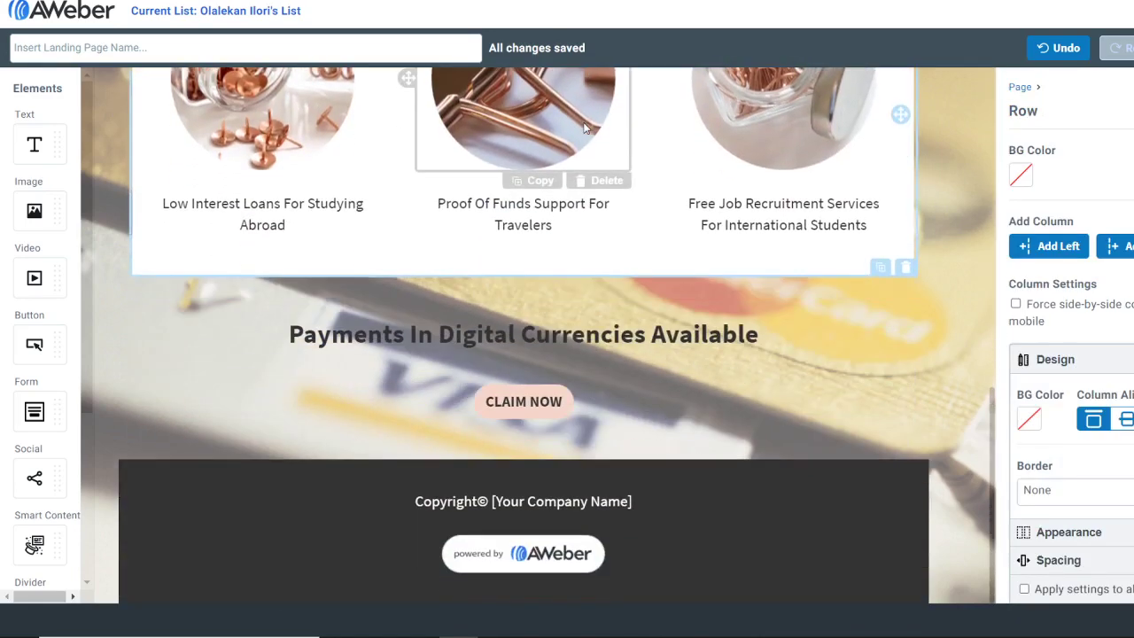
scroll(584, 128, "up", 10)
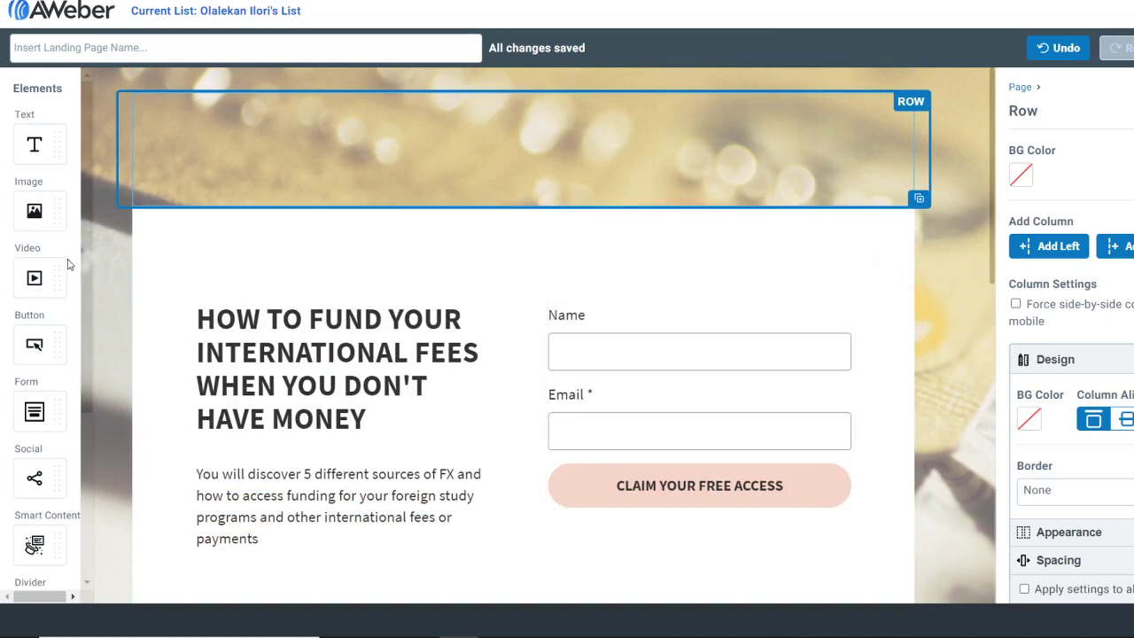
left_click_drag(32, 210, 334, 142)
scroll(620, 144, "down", 1)
scroll(620, 145, "up", 1)
left_click_drag(949, 88, 852, 96)
left_click(784, 157)
Replace the footer's copyright line with "Parak Pay" and delete the "powered by AWeber" badge beneath it.
scroll(861, 372, "down", 9)
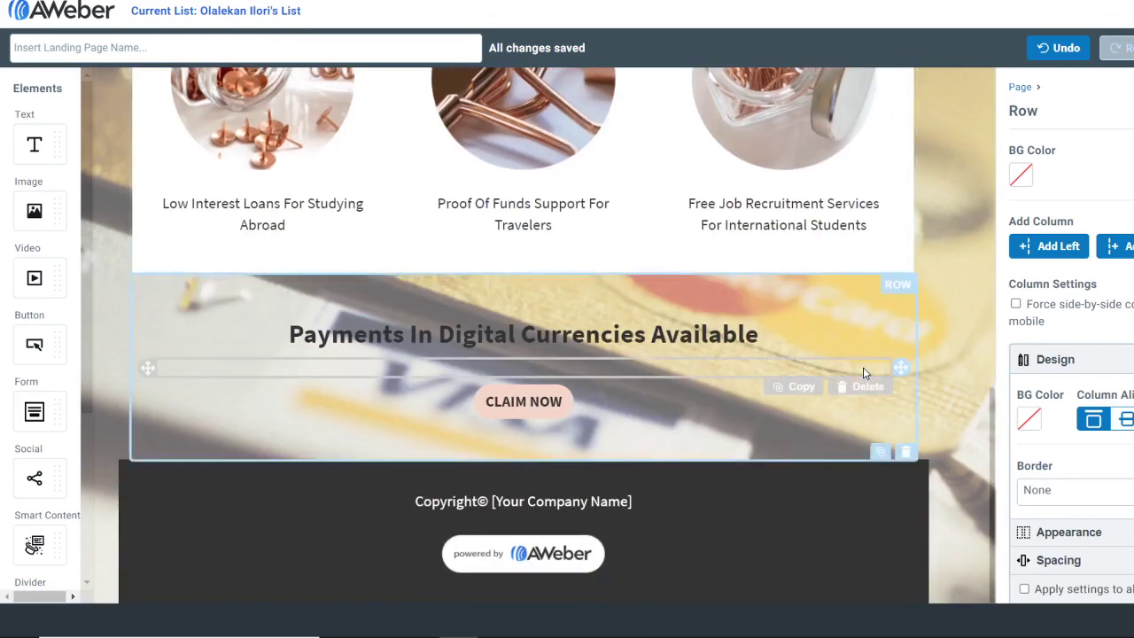
left_click(694, 496)
left_click_drag(694, 496, 413, 501)
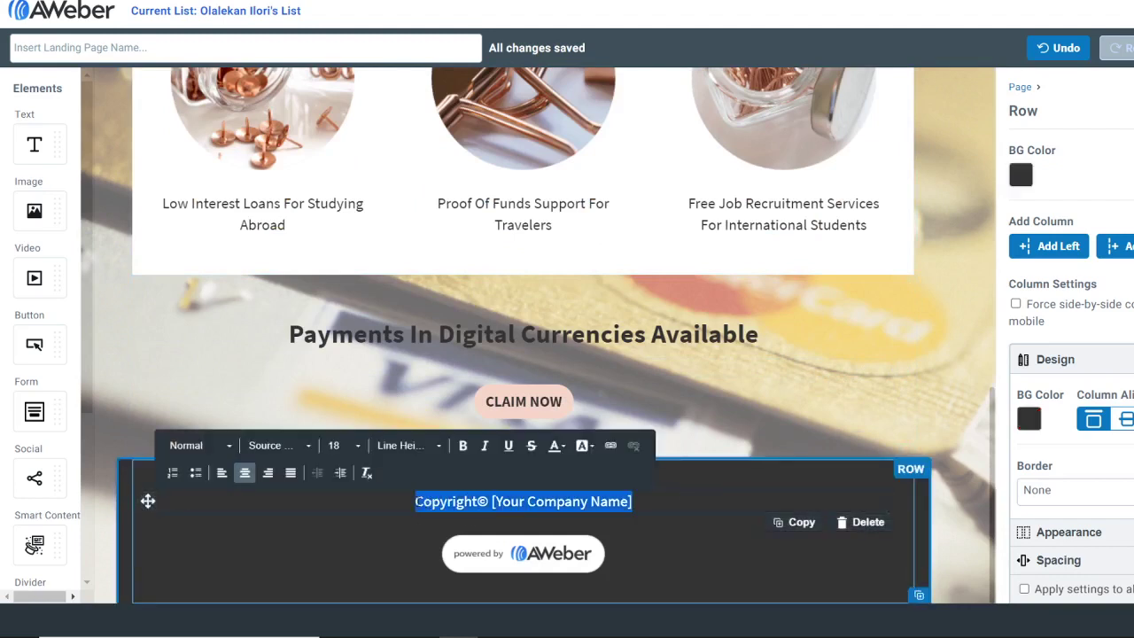
type("PArt")
key("BackSpace")
key("BackSpace")
key("BackSpace")
type("arak Pay")
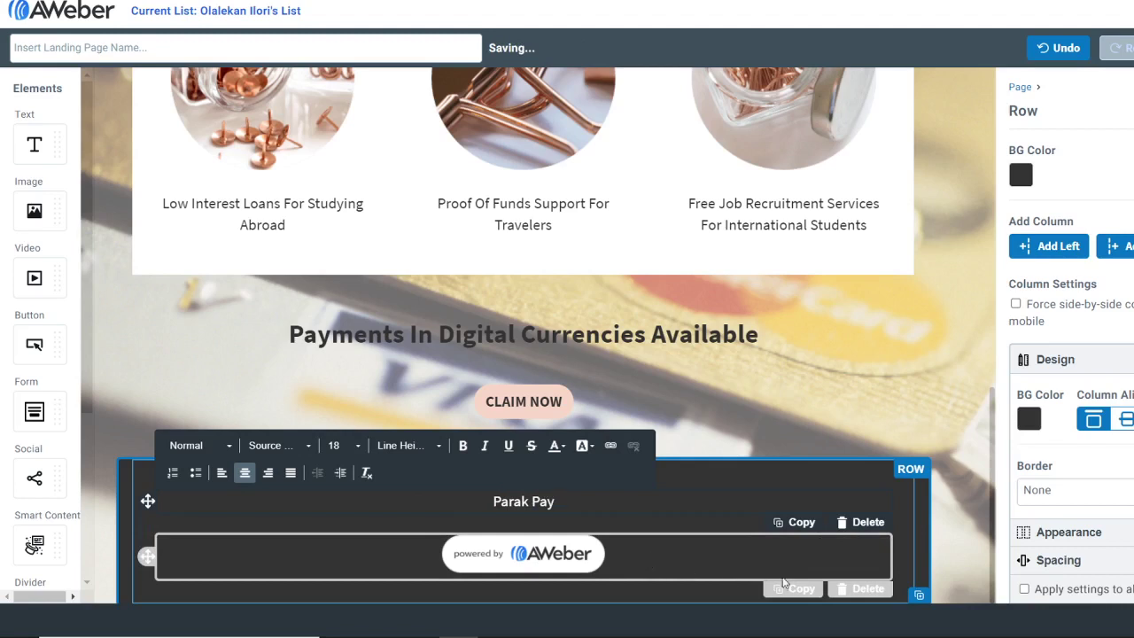
left_click(860, 589)
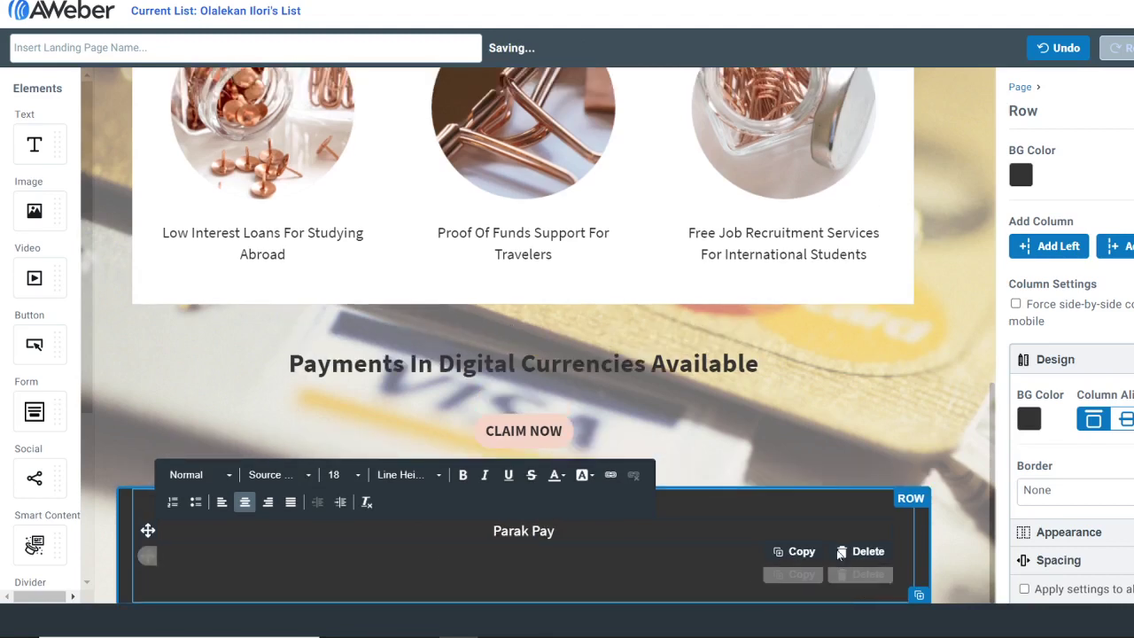
left_click(825, 414)
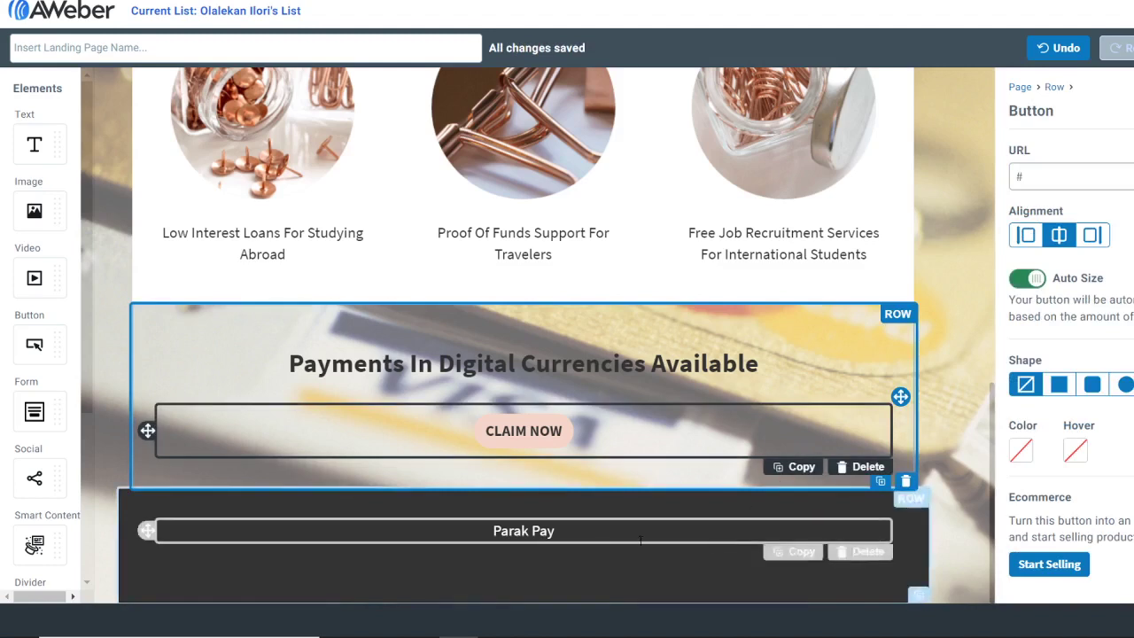
Change the second word of the footer text to "Concepts" so the line reads "Parak Concepts", and leave the text block.
double_click(549, 534)
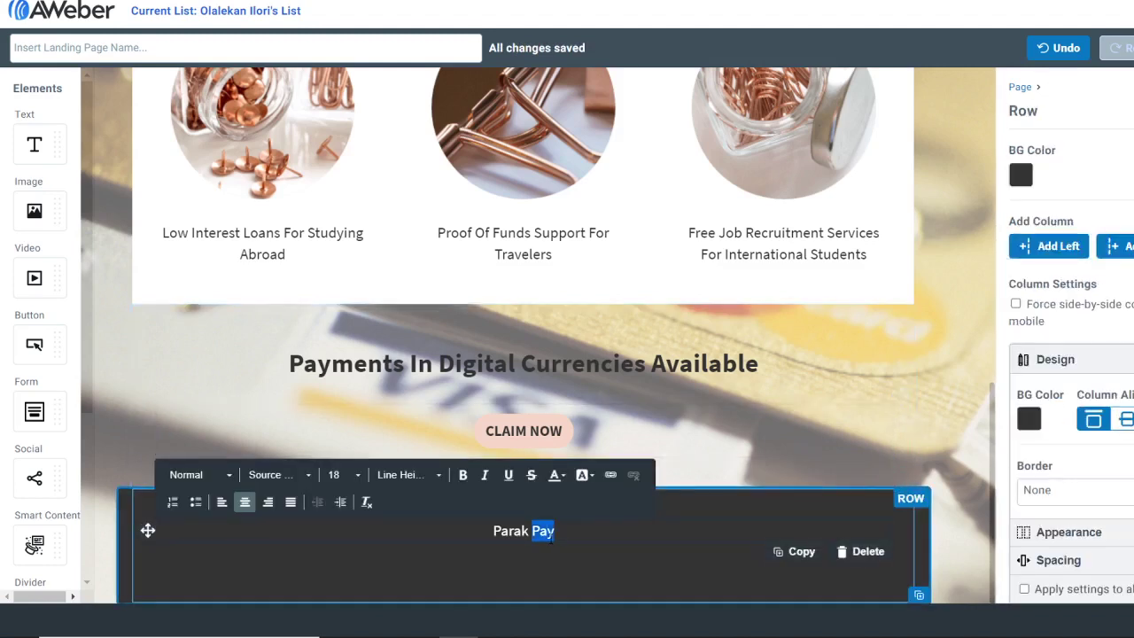
type("COnce")
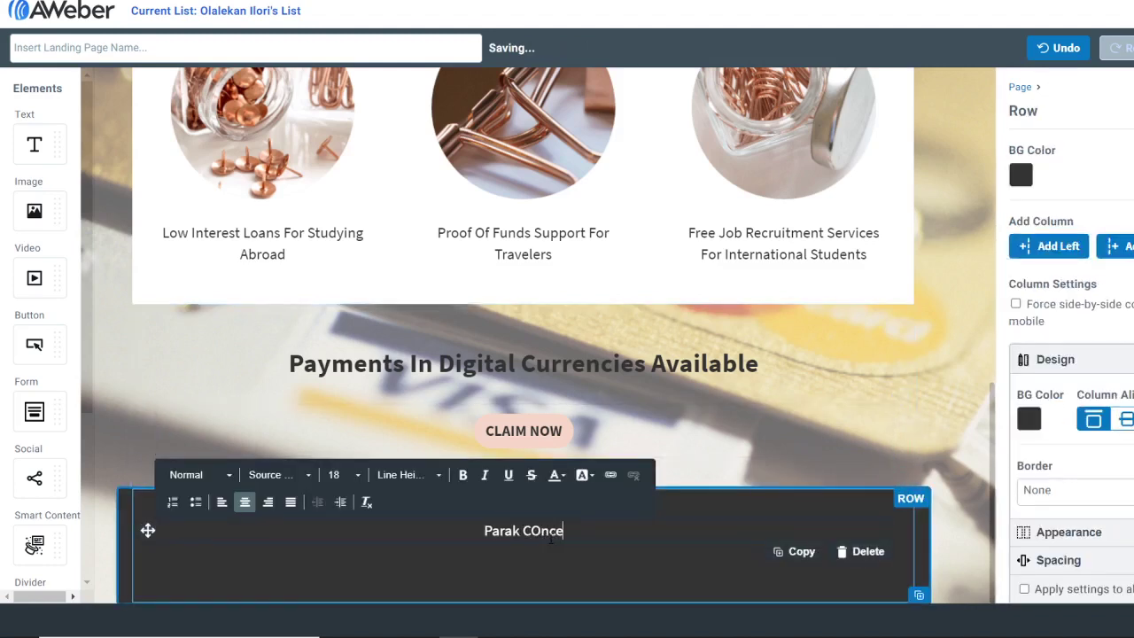
type("pts")
left_click(529, 531)
key("BackSpace")
type("o")
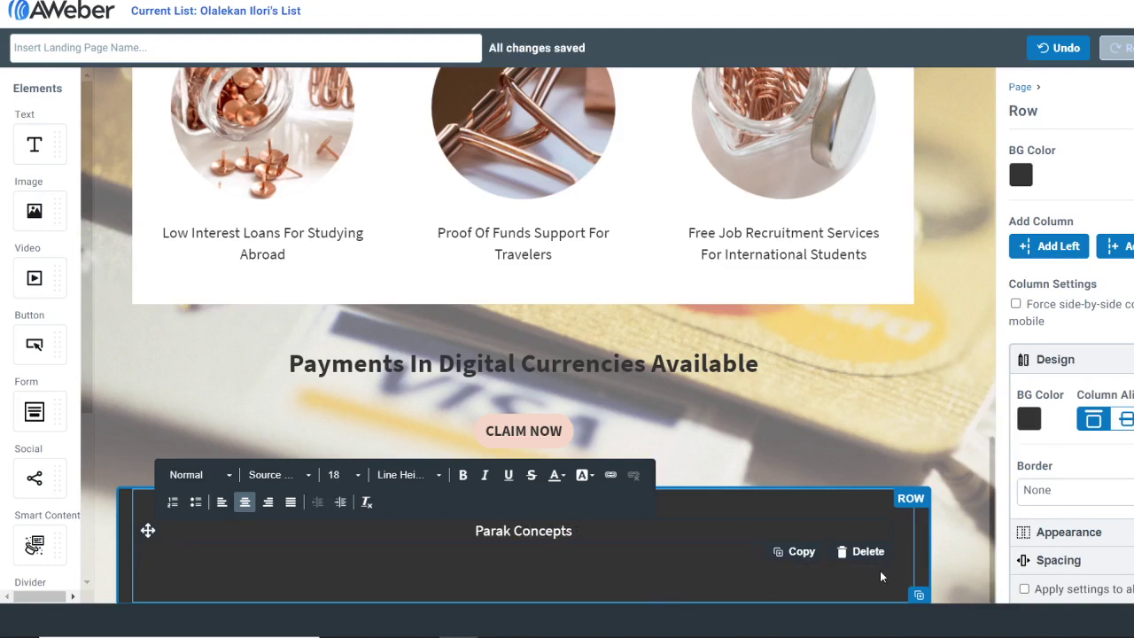
left_click(735, 453)
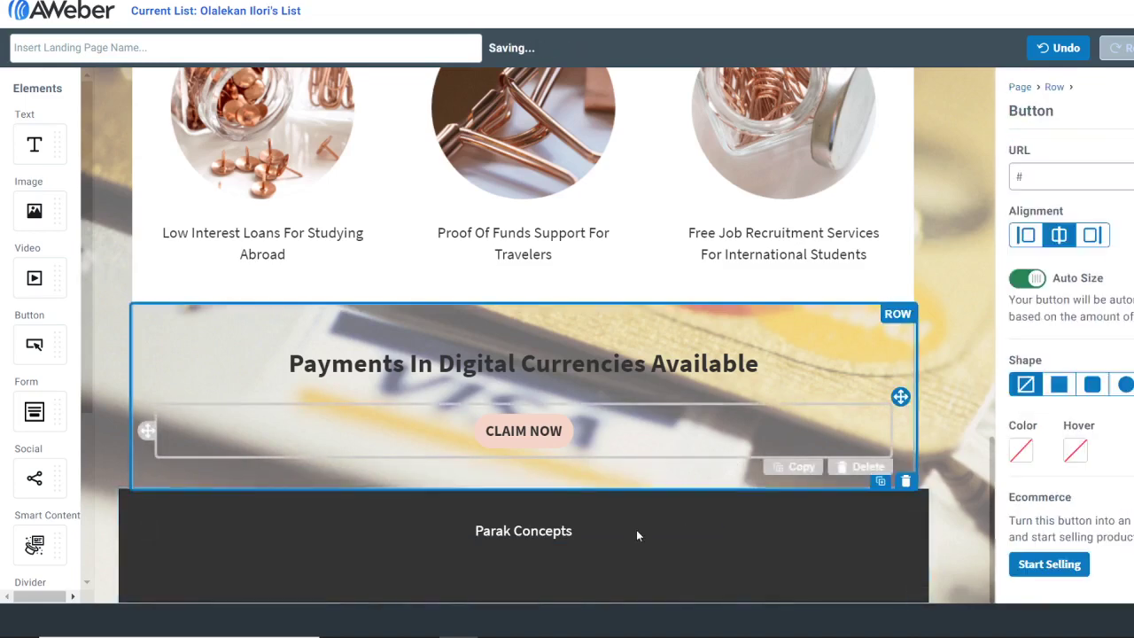
left_click(548, 537)
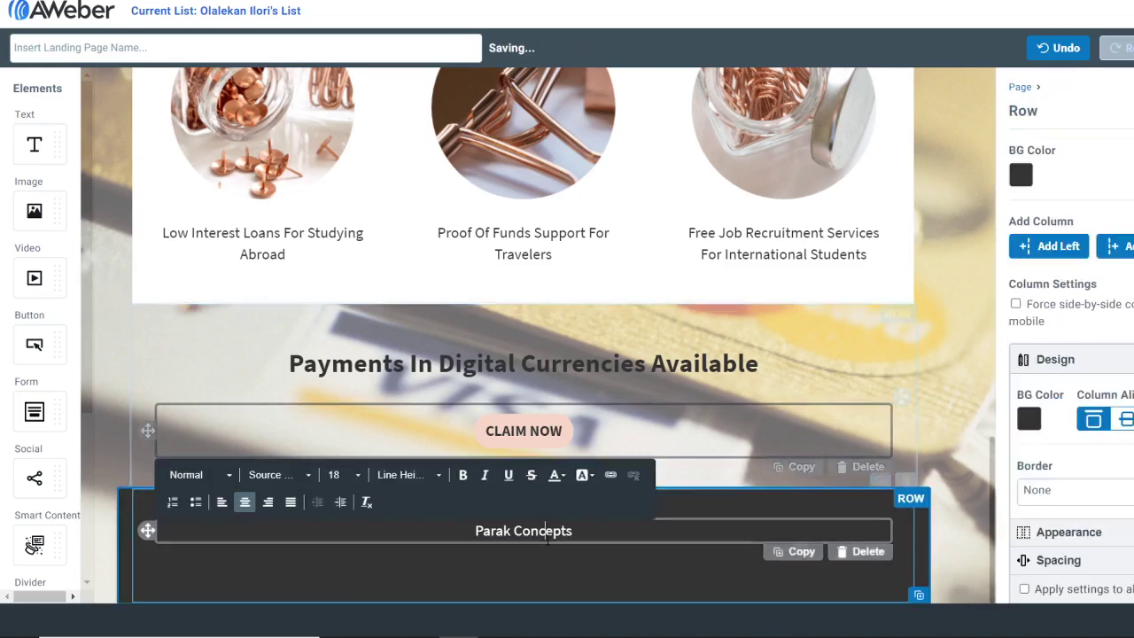
left_click(713, 486)
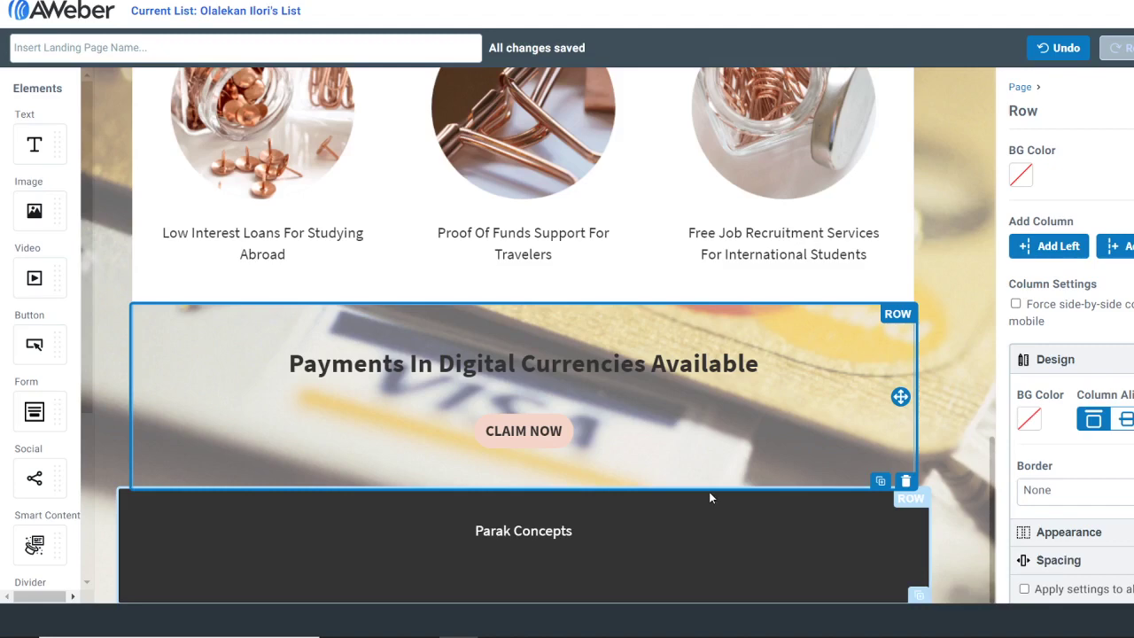
Turn off Auto Width for the header logo image and shrink it to about 122 × 121 px.
scroll(709, 492, "up", 8)
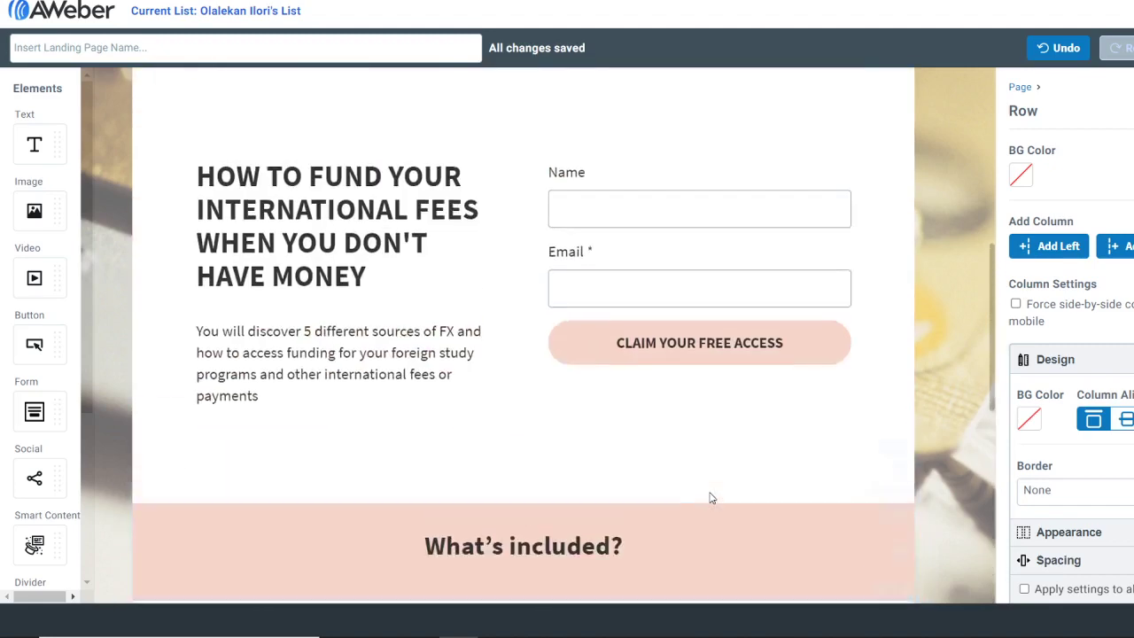
scroll(711, 498, "up", 6)
left_click(710, 498)
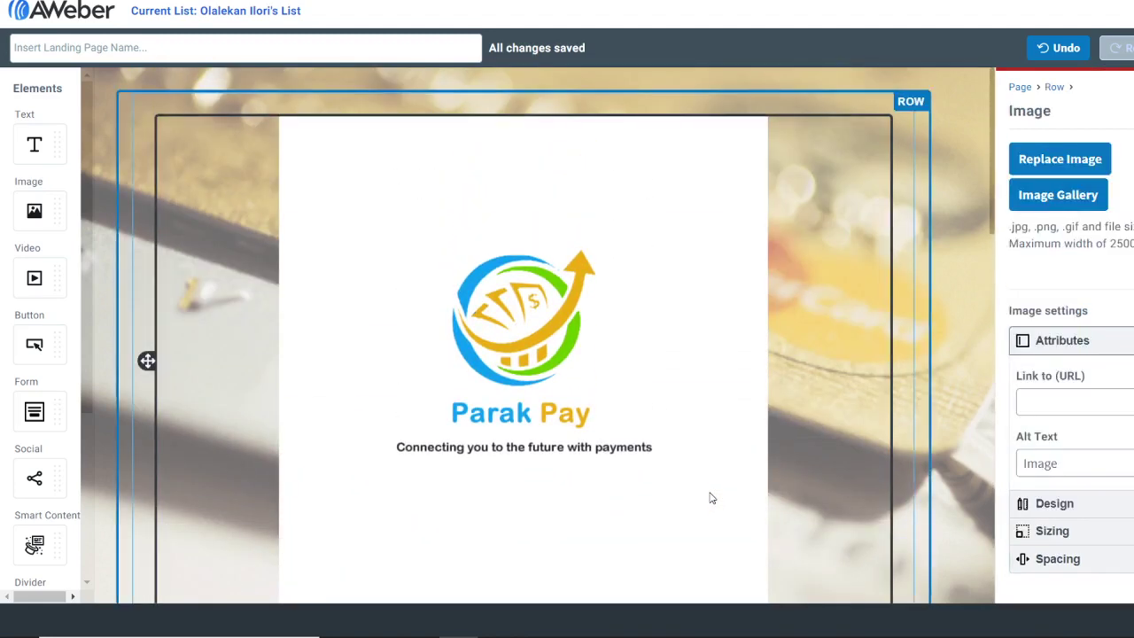
scroll(700, 483, "down", 2)
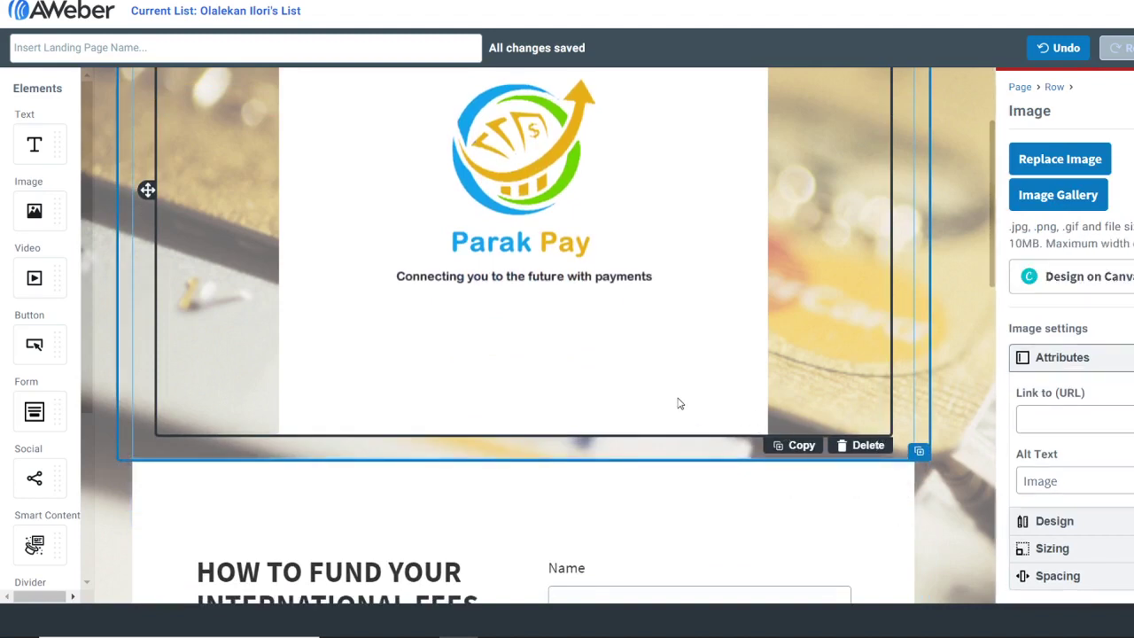
scroll(679, 404, "up", 2)
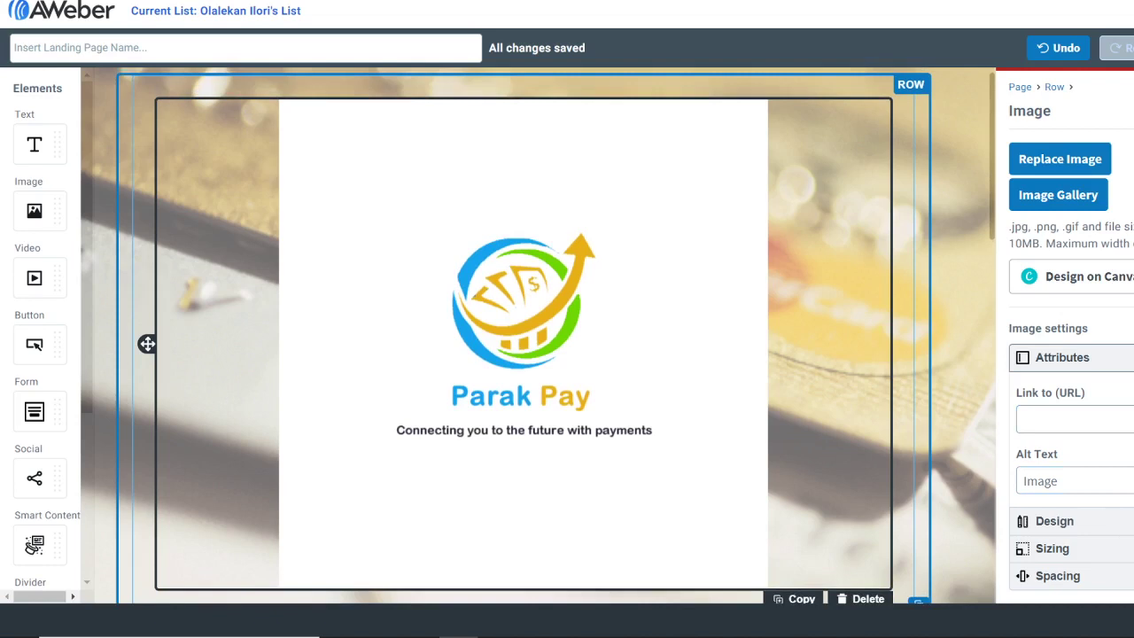
left_click(1053, 549)
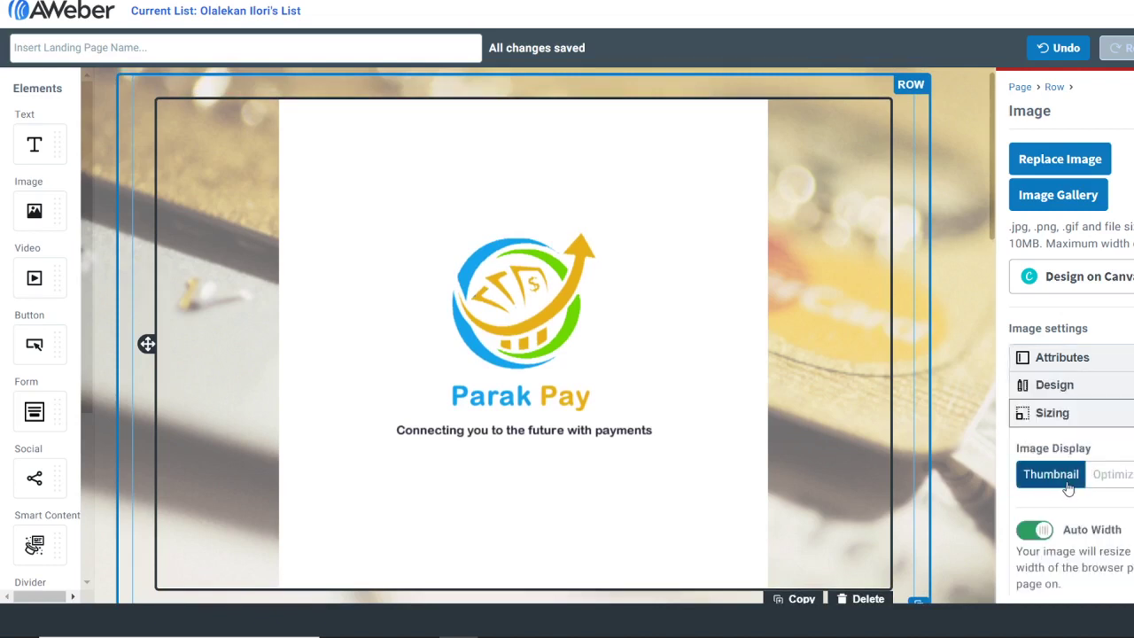
scroll(1071, 337, "down", 3)
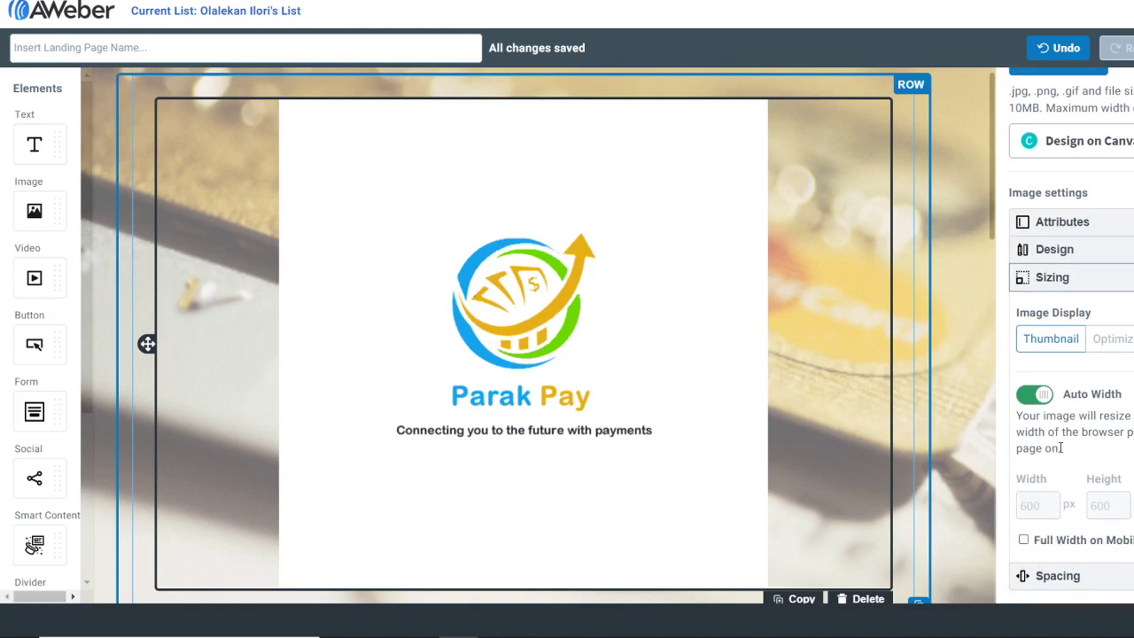
left_click(1035, 397)
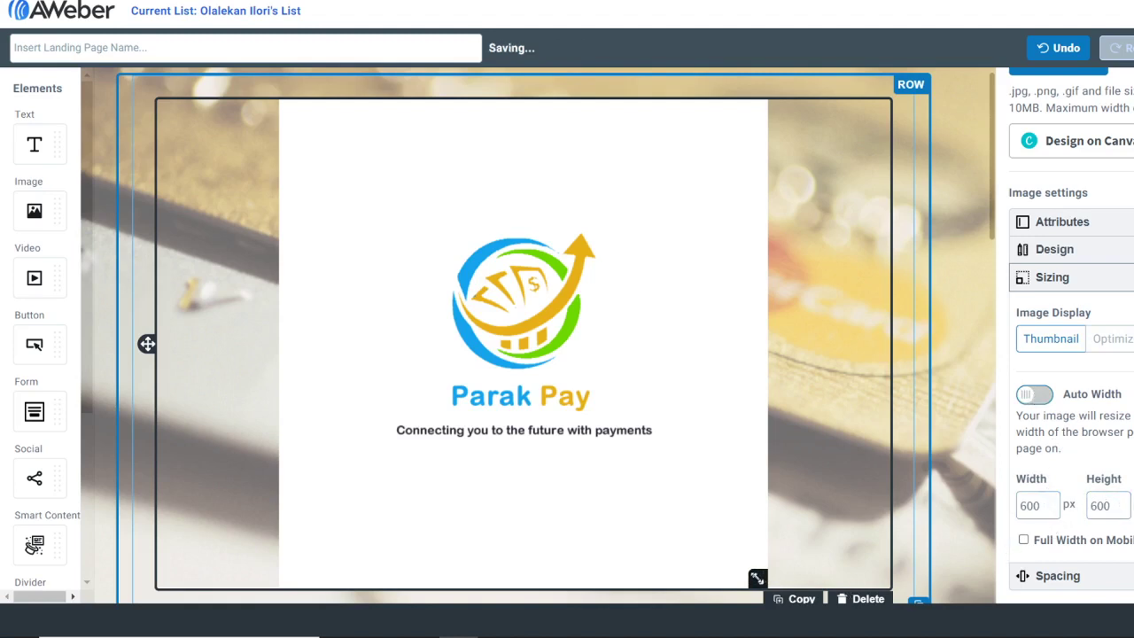
left_click_drag(757, 577, 442, 223)
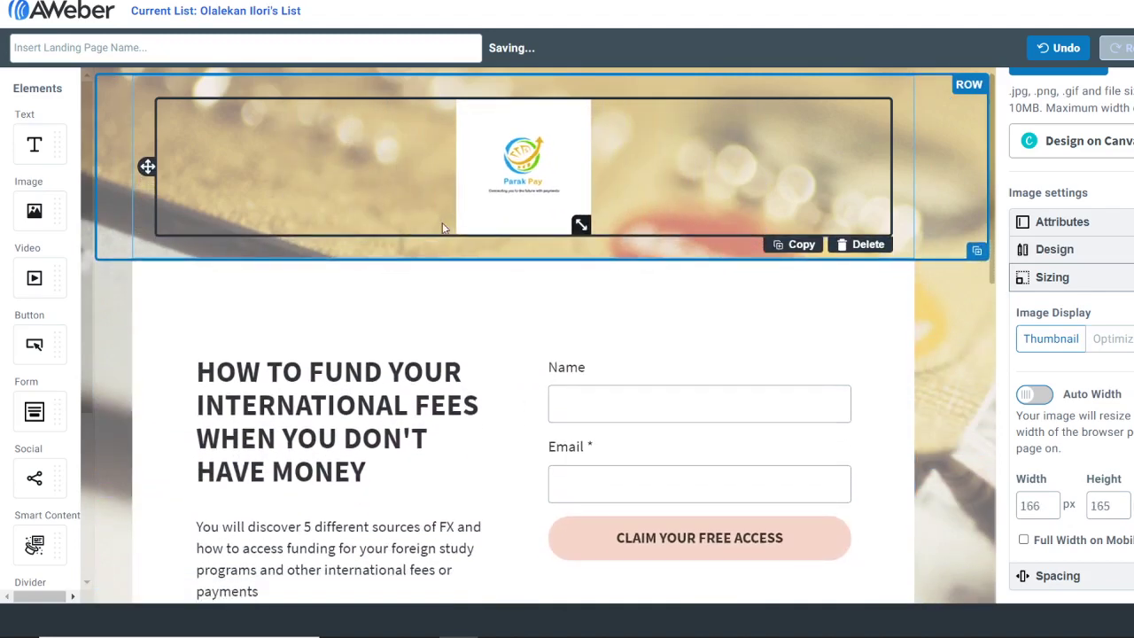
left_click_drag(581, 226, 526, 193)
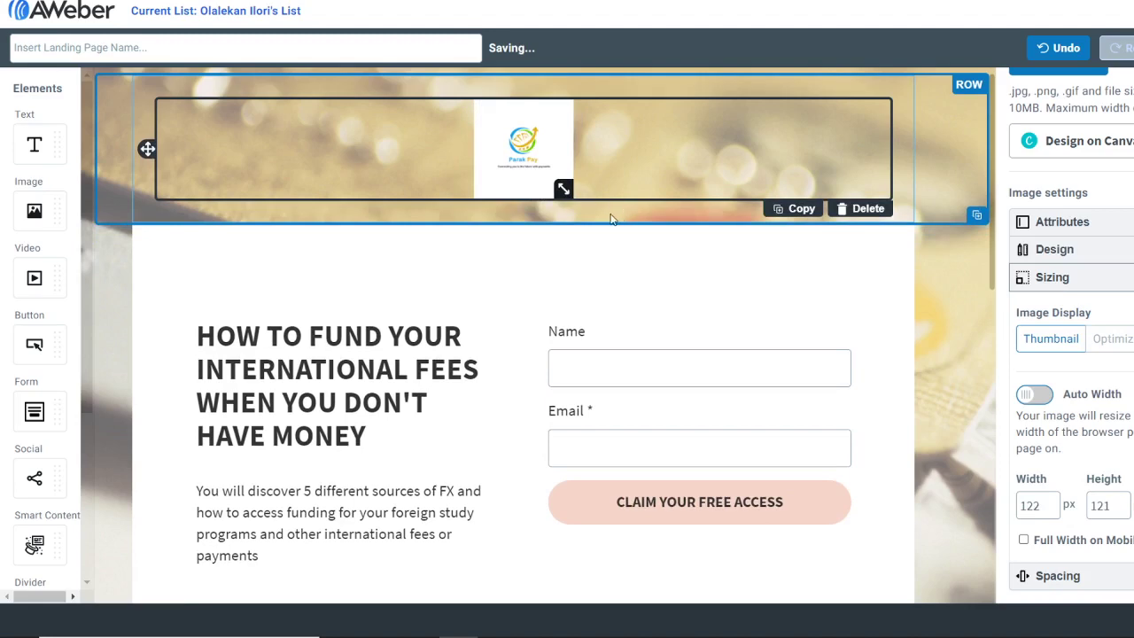
Review the page with the resized logo and examine the logo's sizing and rounded-corner settings.
left_click(955, 365)
scroll(953, 363, "down", 3)
scroll(953, 363, "down", 2)
scroll(953, 363, "up", 5)
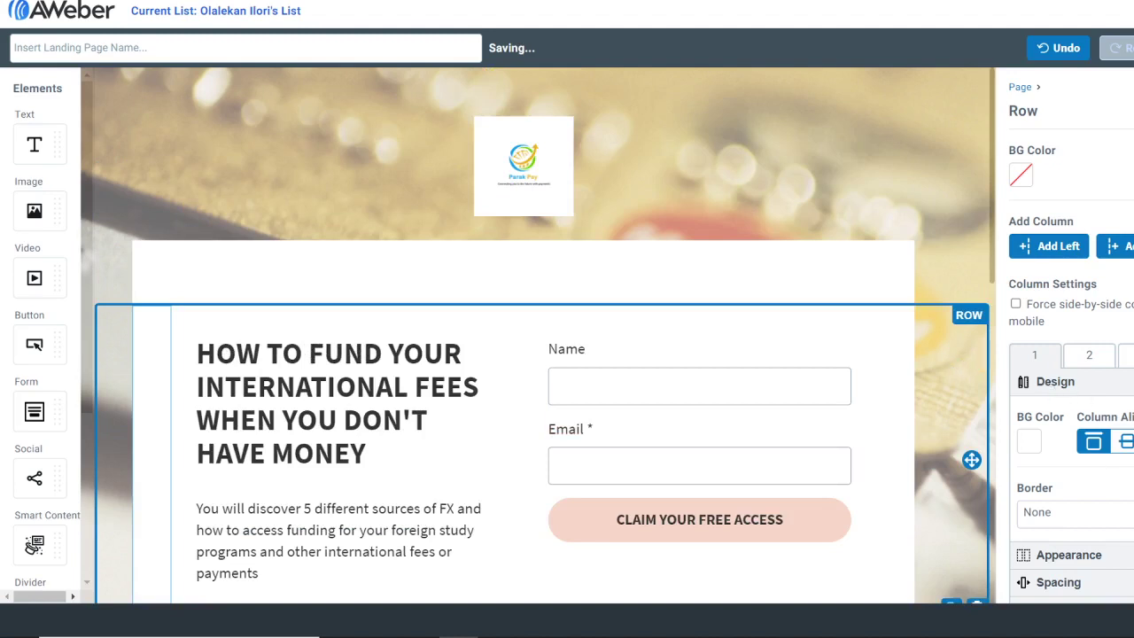
scroll(1079, 413, "down", 1)
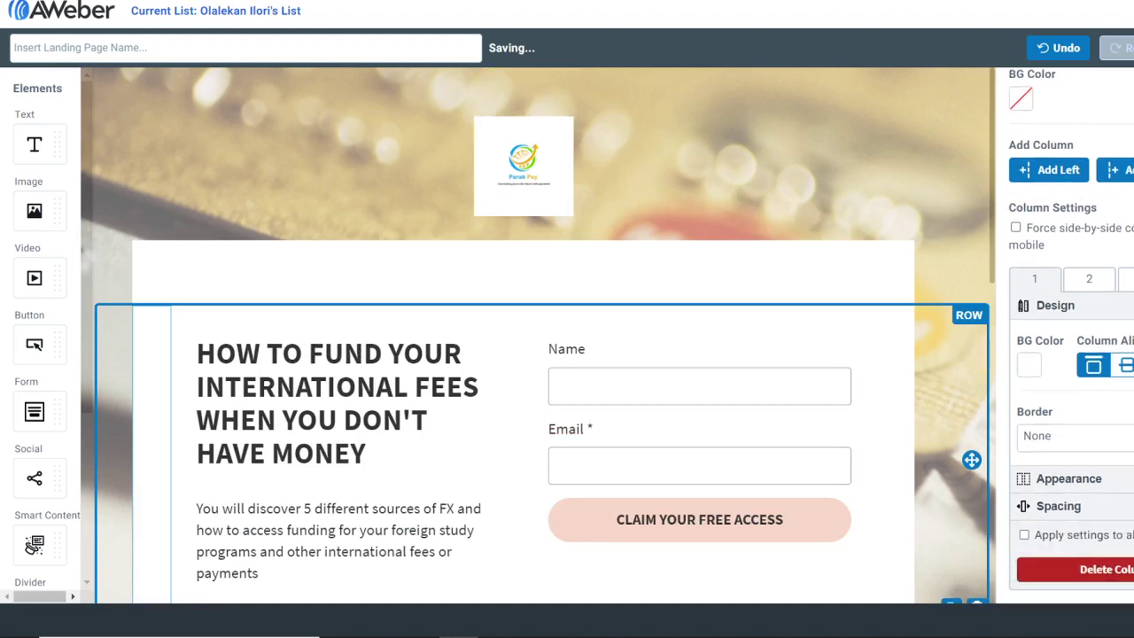
left_click(515, 141)
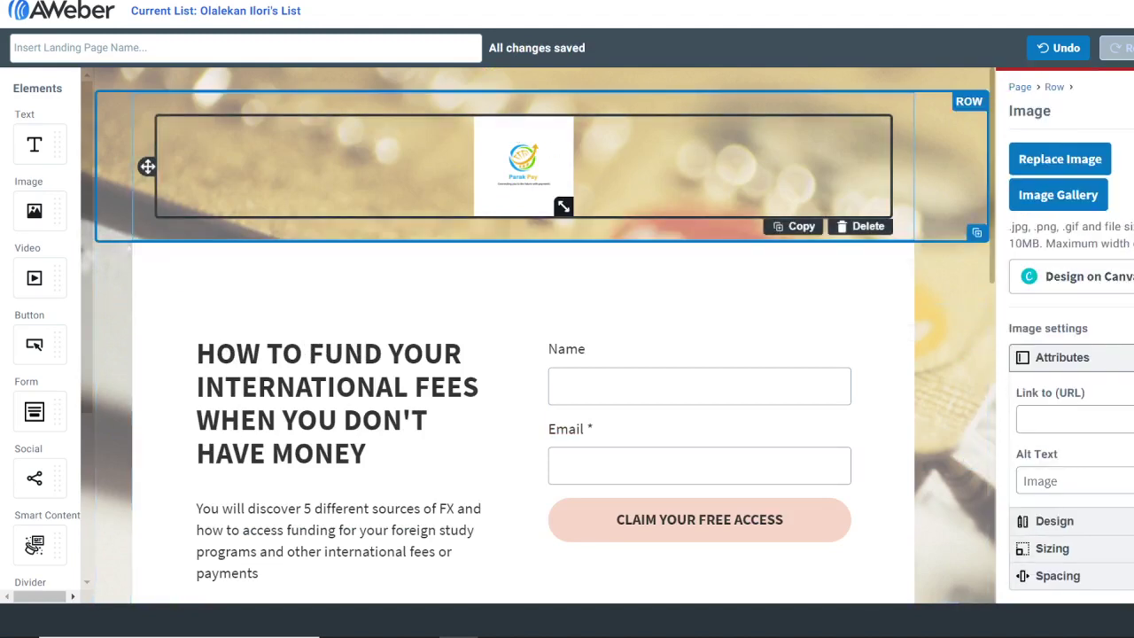
left_click(1053, 548)
scroll(1072, 399, "down", 3)
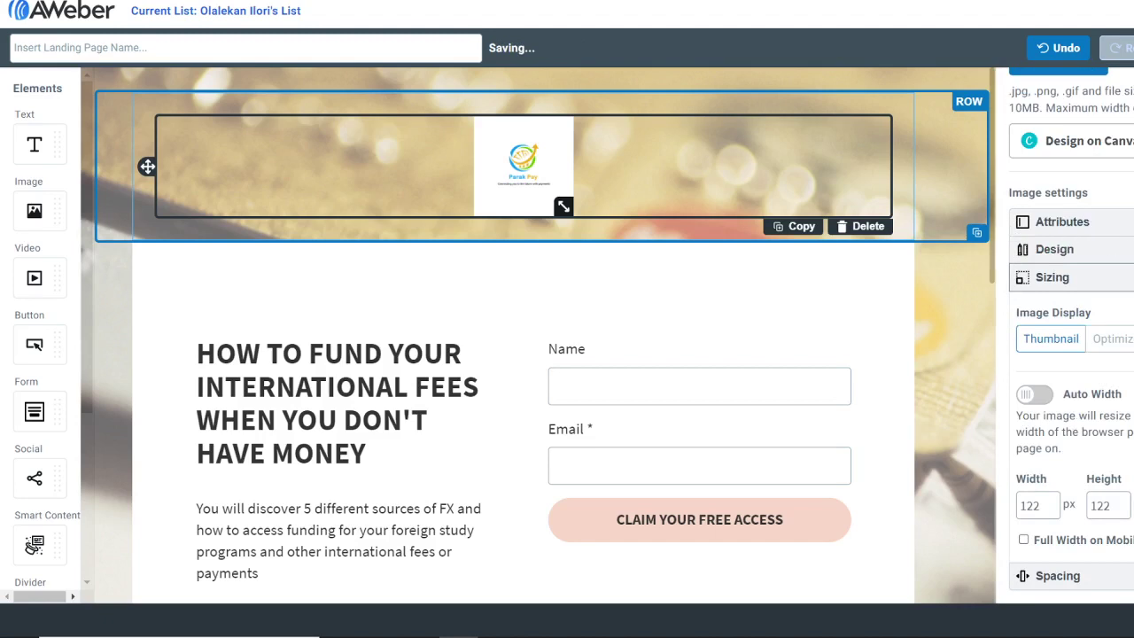
left_click(1054, 249)
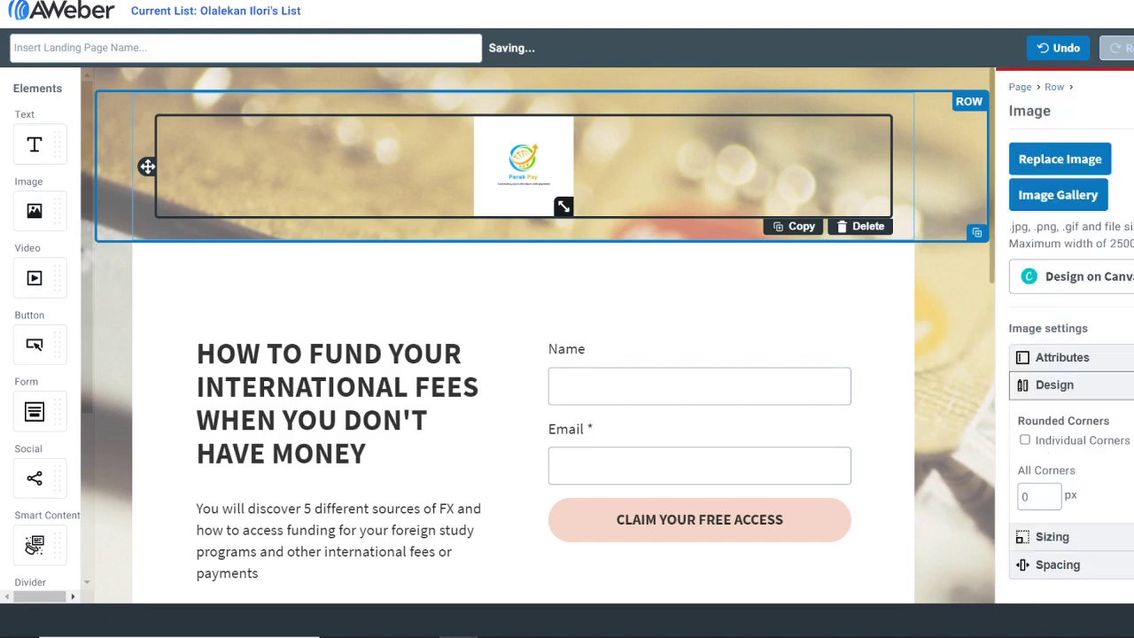
left_click(1038, 494)
left_click(972, 460)
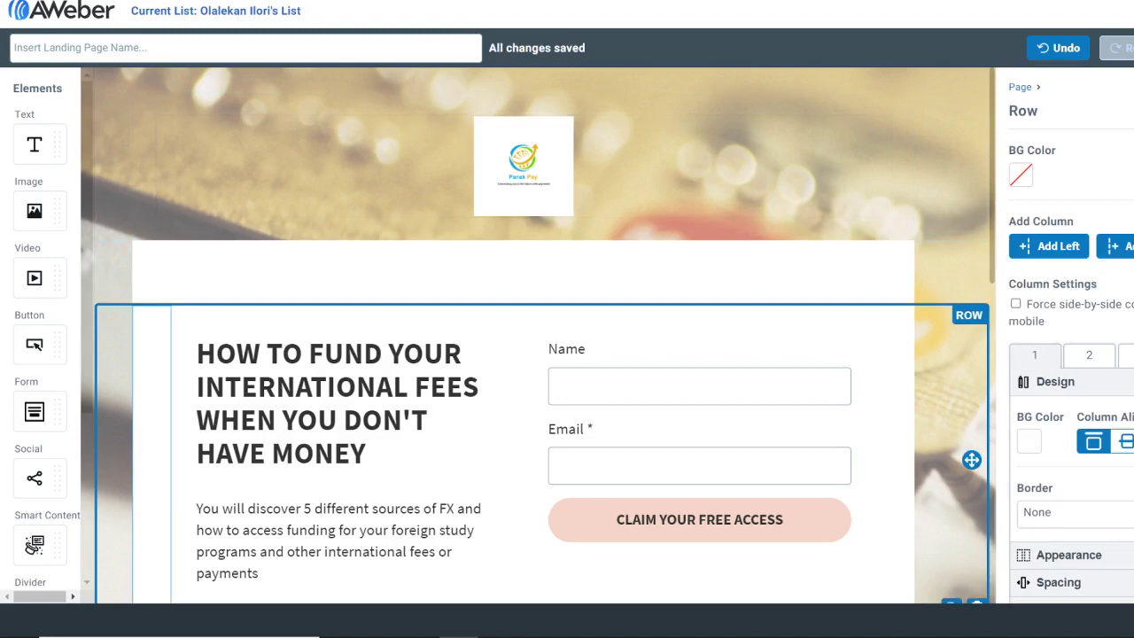
Preview the landing page and look through it from the header logo to the "Payments In Digital Currencies Available" heading.
left_click(1132, 48)
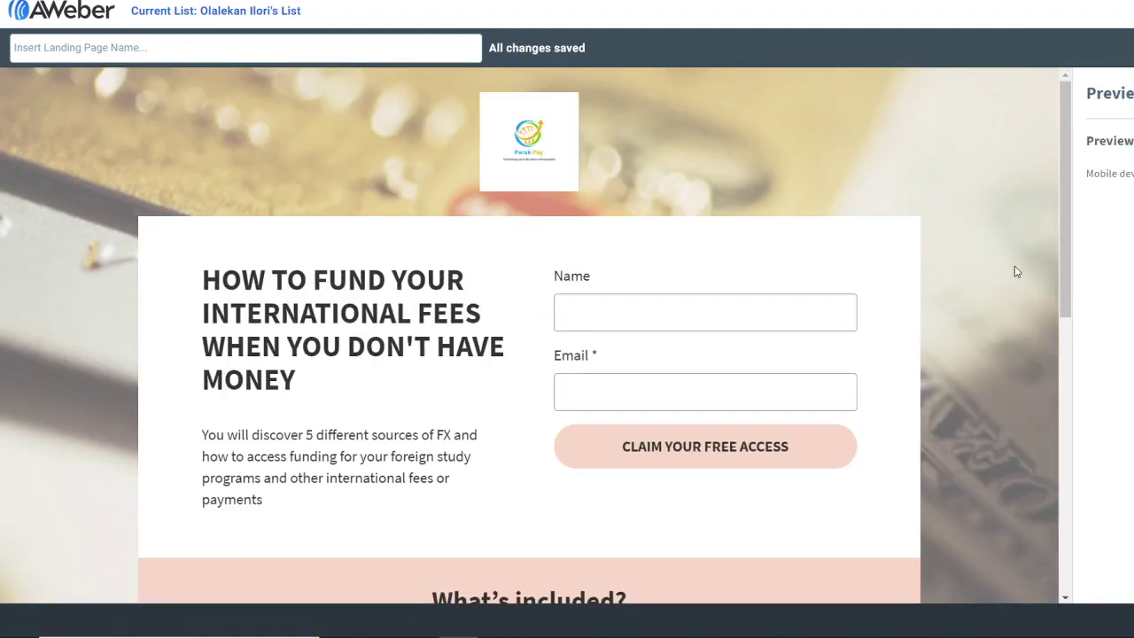
scroll(964, 331, "down", 7)
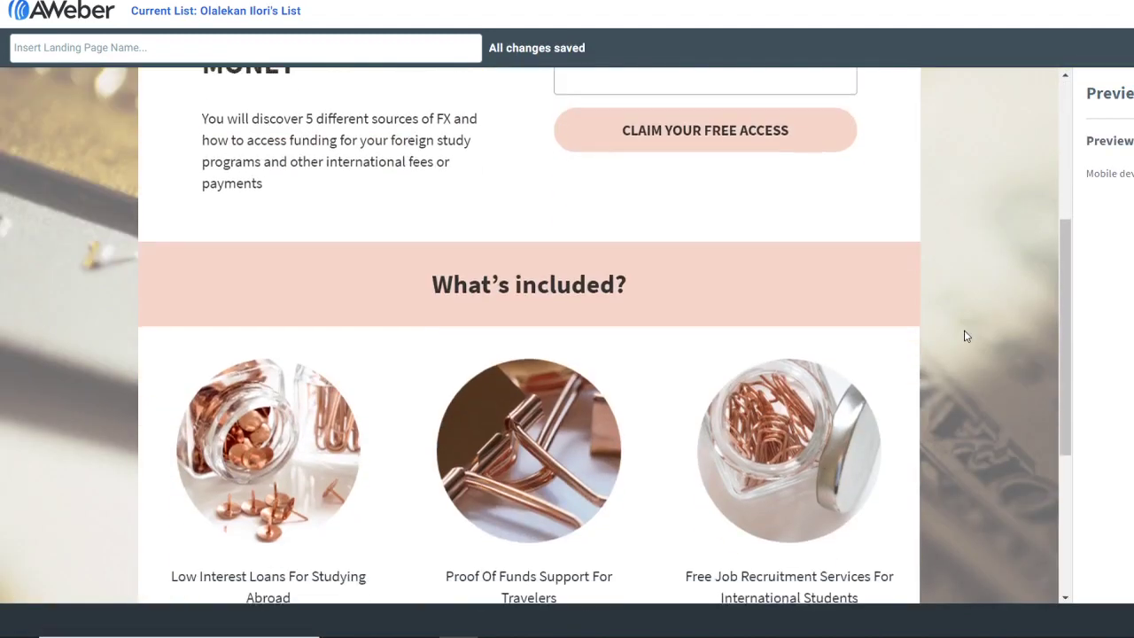
scroll(966, 336, "up", 8)
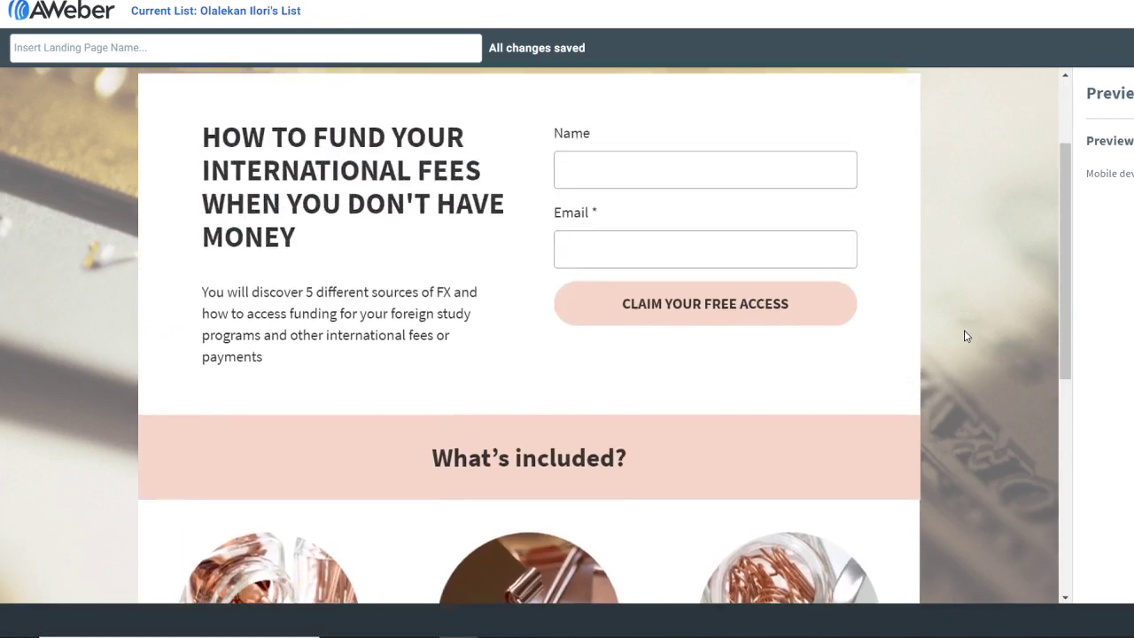
scroll(966, 336, "down", 2)
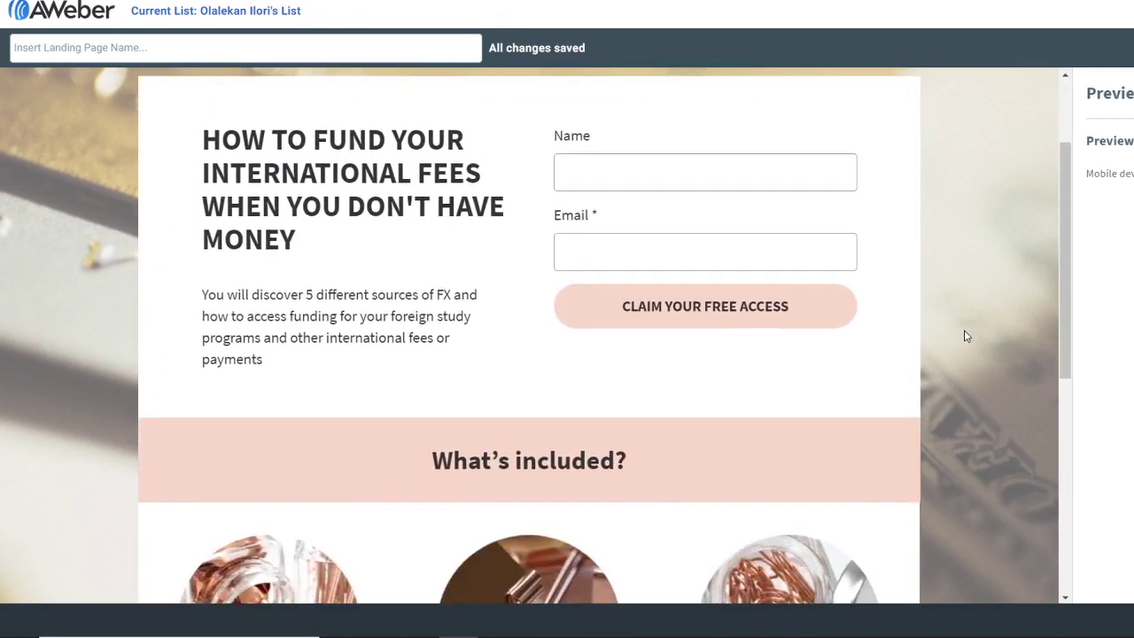
scroll(966, 336, "down", 5)
scroll(966, 336, "up", 3)
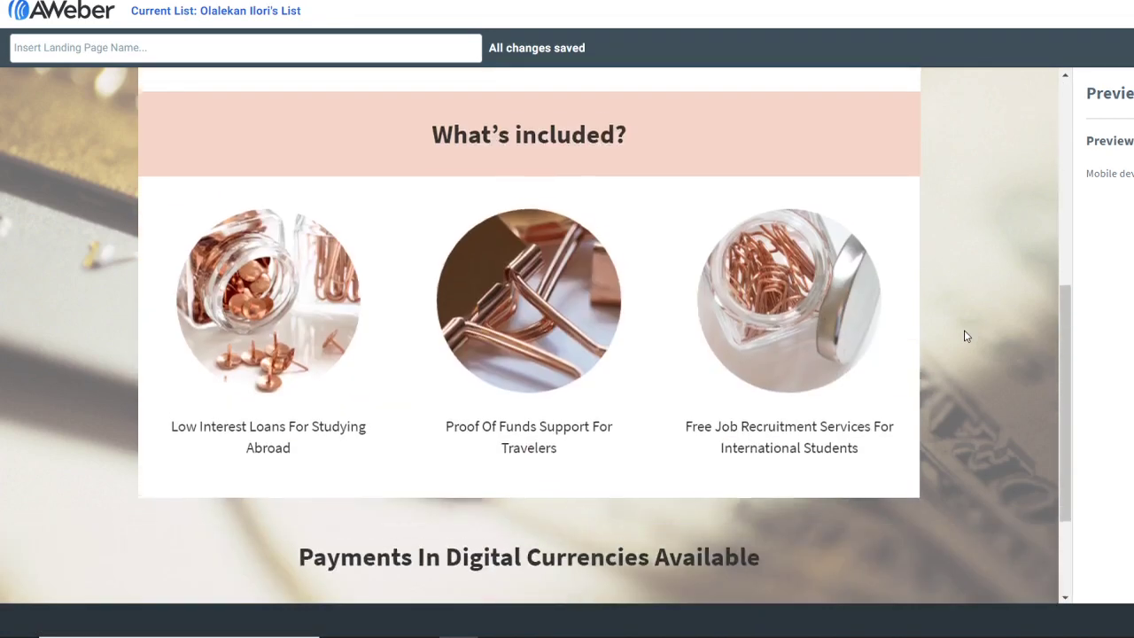
scroll(966, 336, "up", 5)
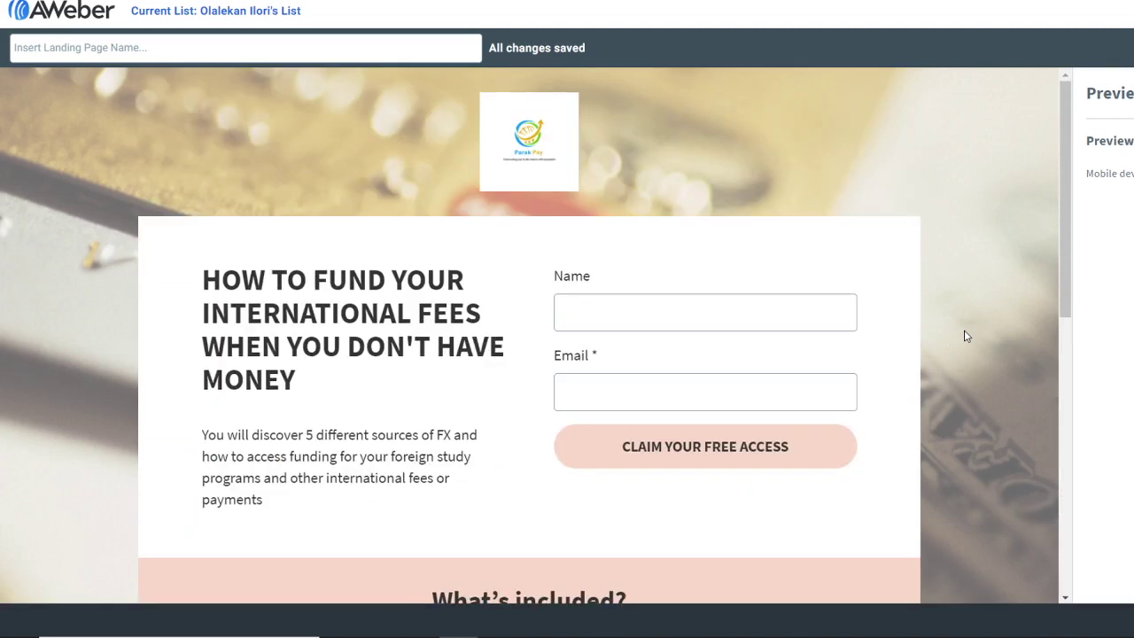
scroll(966, 336, "down", 4)
scroll(966, 336, "up", 1)
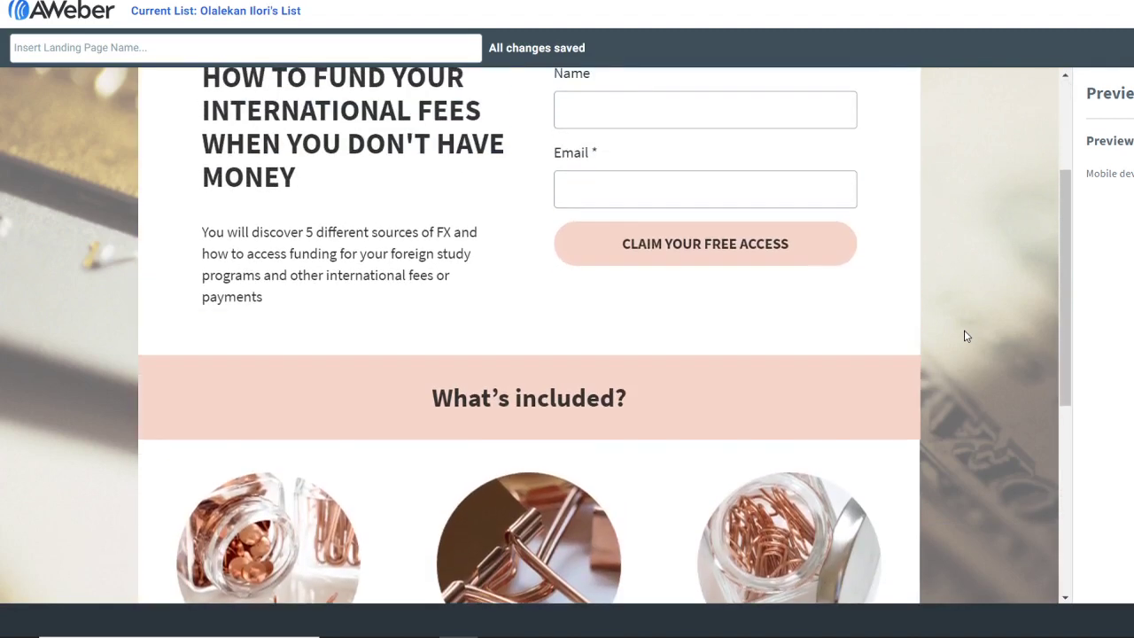
Check the upper part of the page preview once more and return to the landing page editor.
scroll(965, 335, "up", 3)
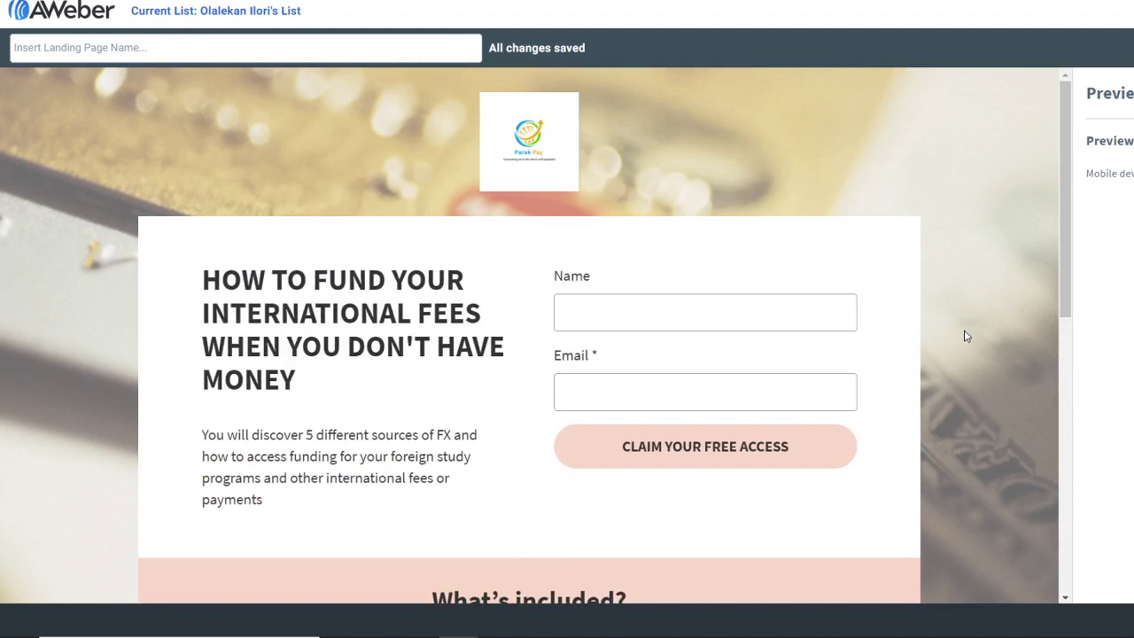
scroll(966, 336, "down", 1)
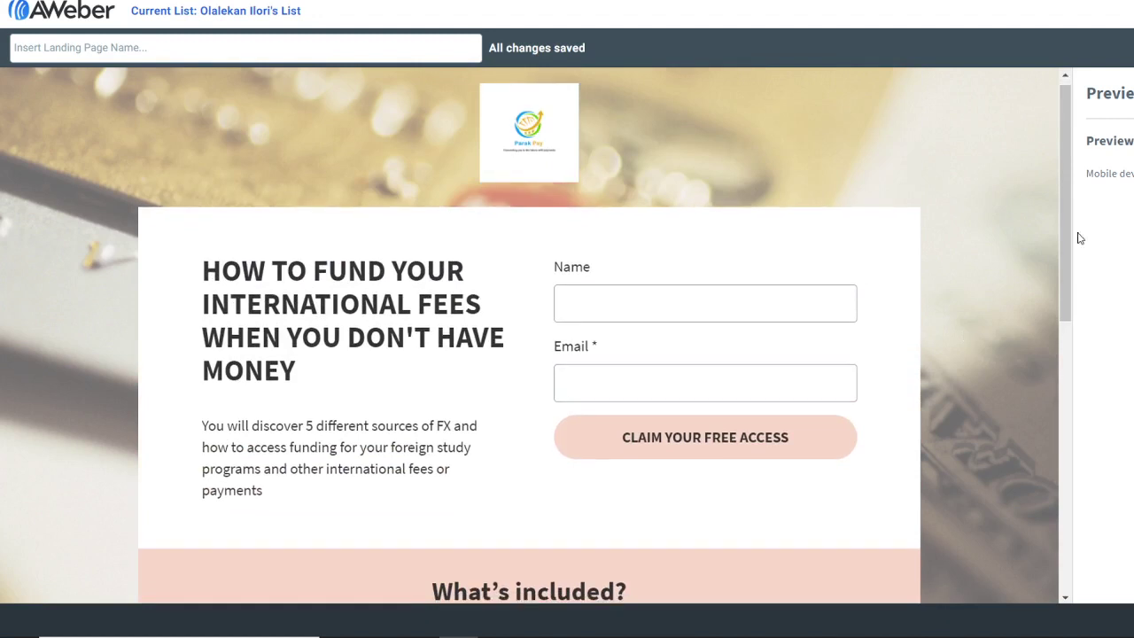
key("Escape")
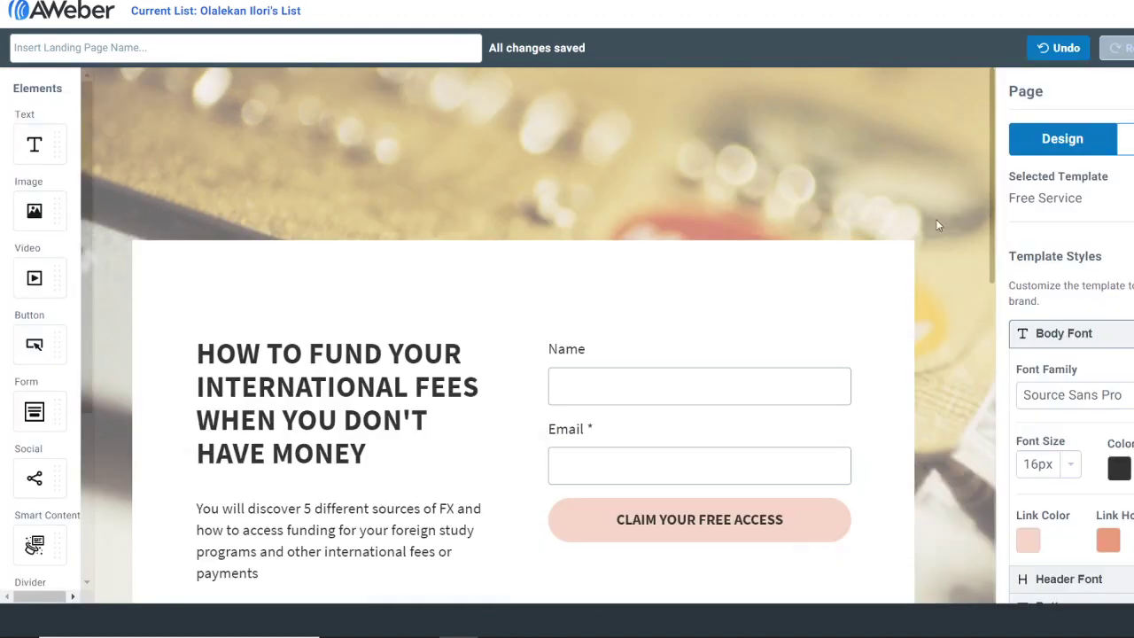
Remove the word "YOUR" from the main headline so it starts "HOW TO FUND INTERNATIONAL FEES", and leave the text block.
left_click(470, 347)
key("BackSpace")
key("BackSpace")
key("BackSpace")
key("BackSpace")
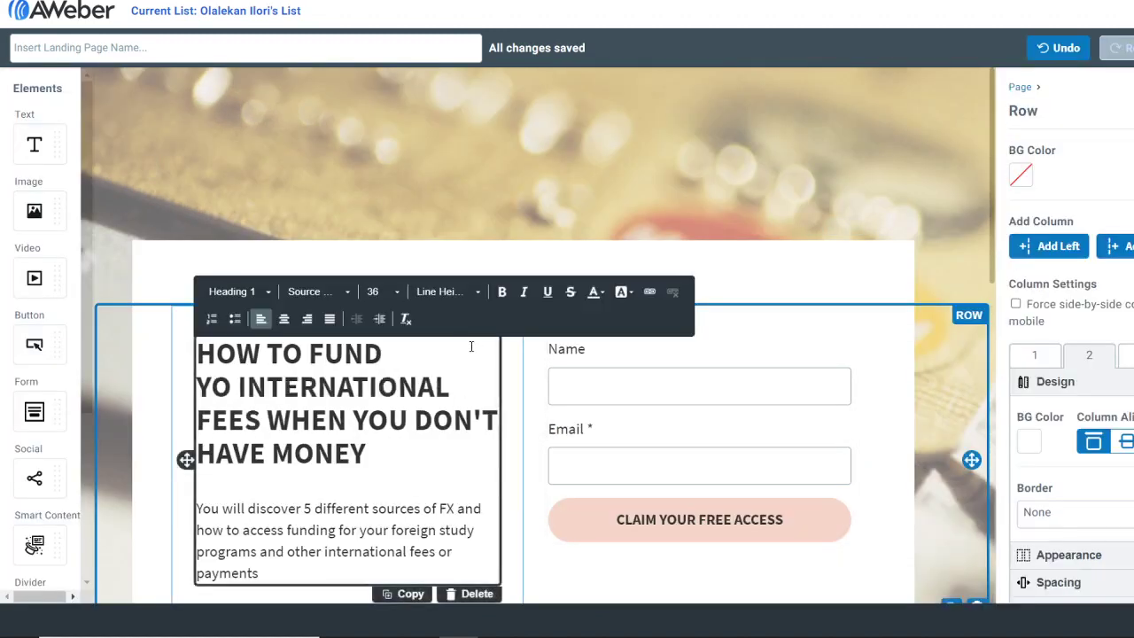
key("BackSpace")
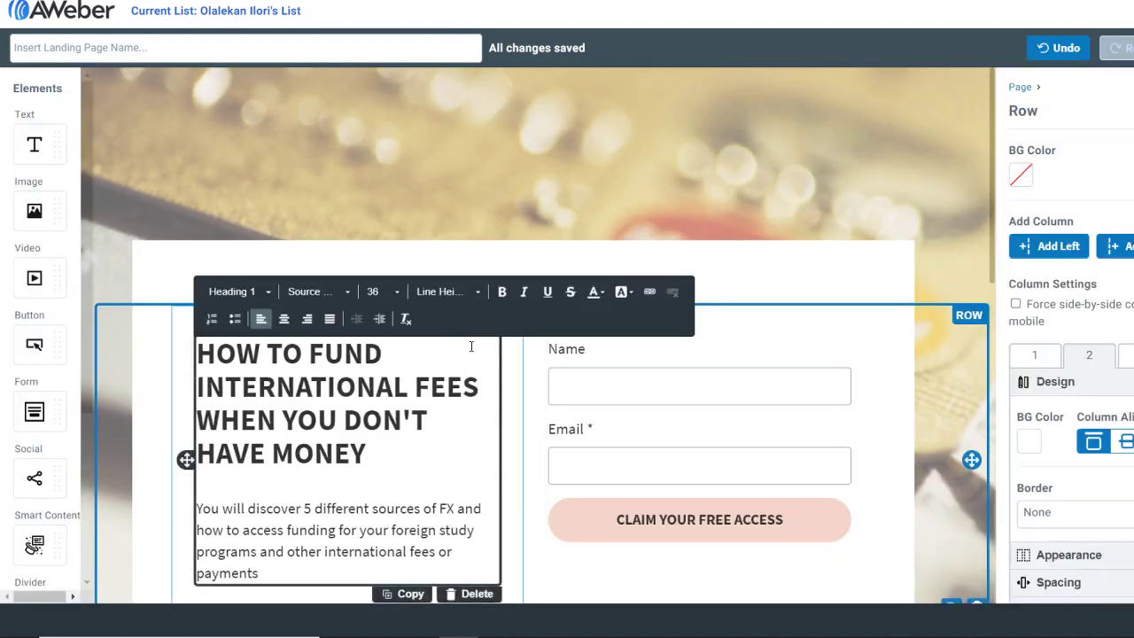
left_click(423, 457)
left_click(453, 411)
left_click(681, 189)
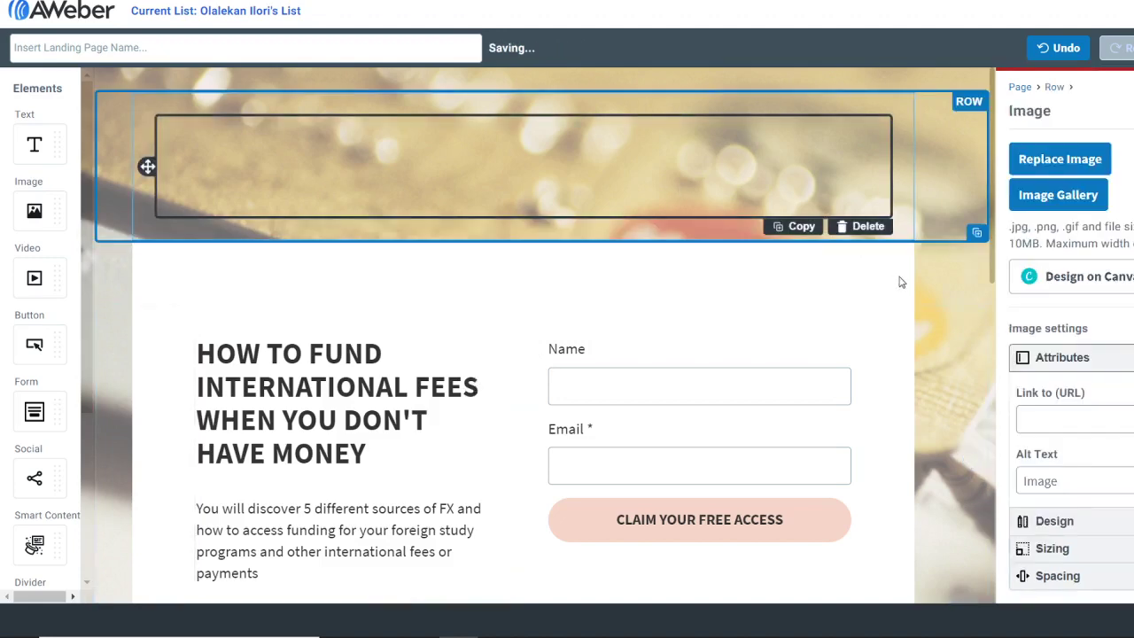
In the third image caption under "What's included?", move the word "International" from before "Students" to after "Free".
scroll(943, 352, "down", 5)
scroll(942, 353, "up", 5)
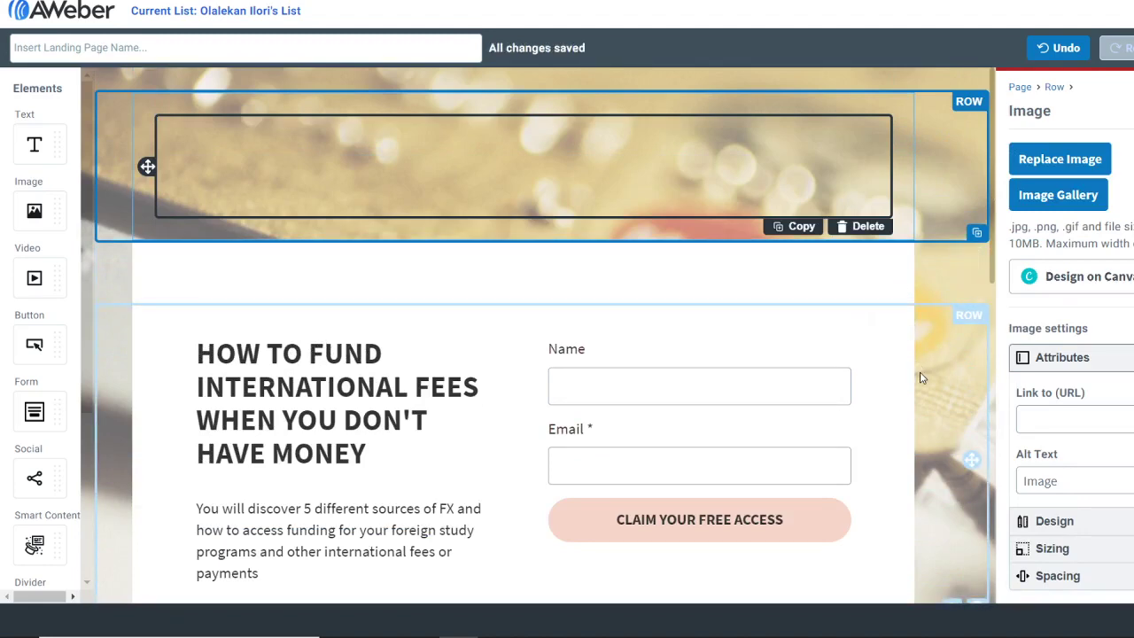
scroll(920, 379, "down", 5)
scroll(920, 378, "up", 4)
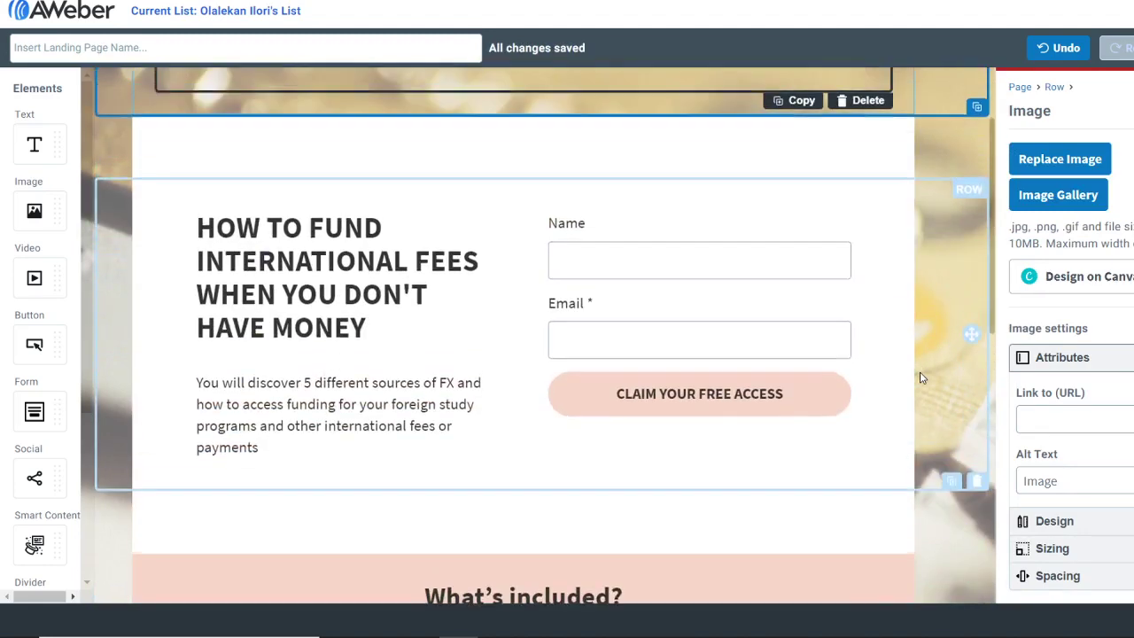
scroll(920, 379, "down", 2)
scroll(868, 306, "down", 2)
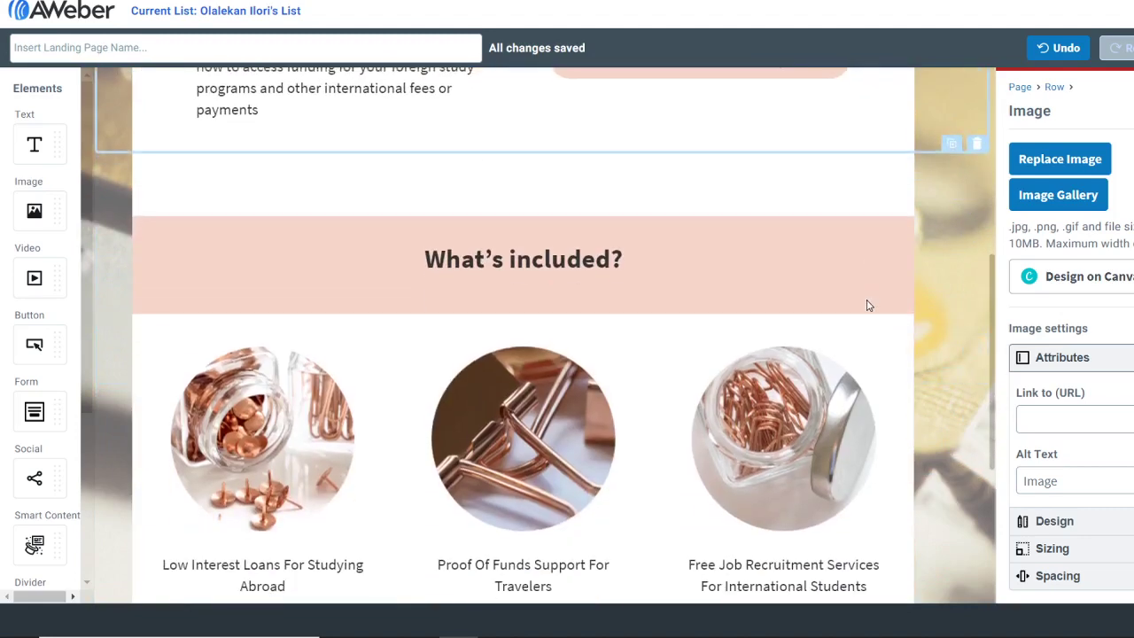
scroll(869, 306, "down", 1)
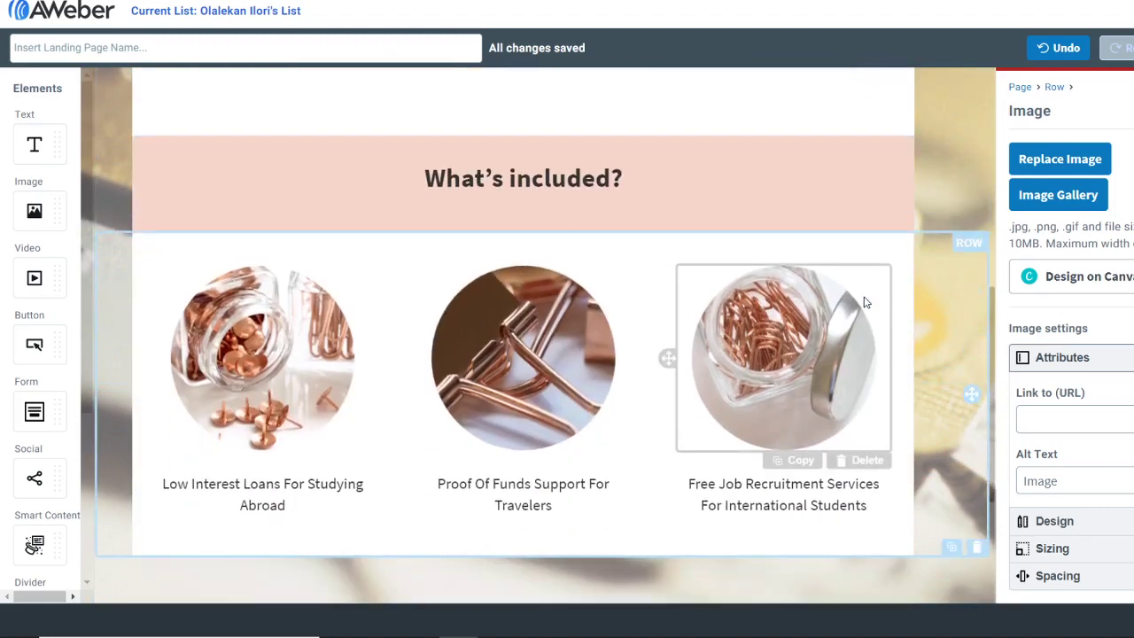
left_click(762, 493)
left_click_drag(865, 503, 701, 506)
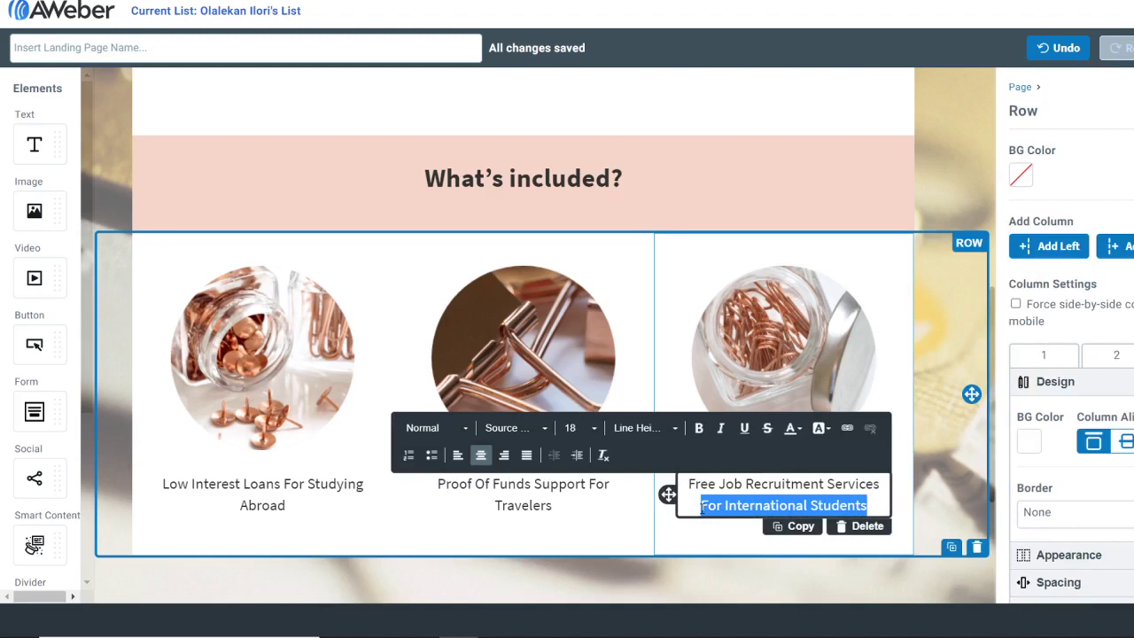
left_click(702, 507)
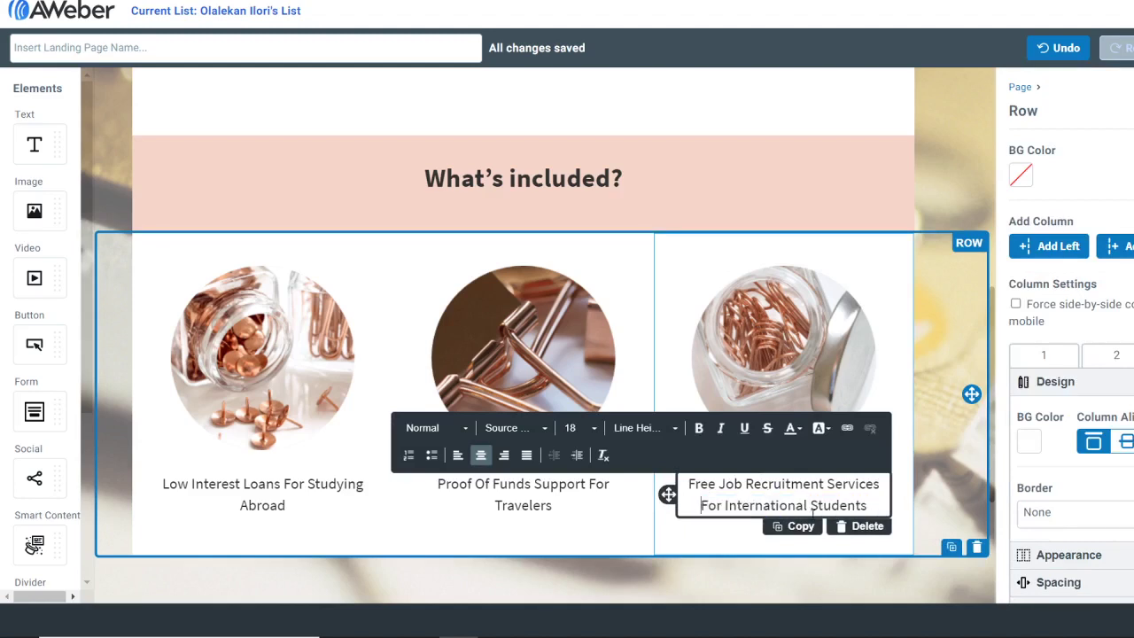
left_click_drag(808, 508, 723, 514)
key("ctrl+c")
key("BackSpace")
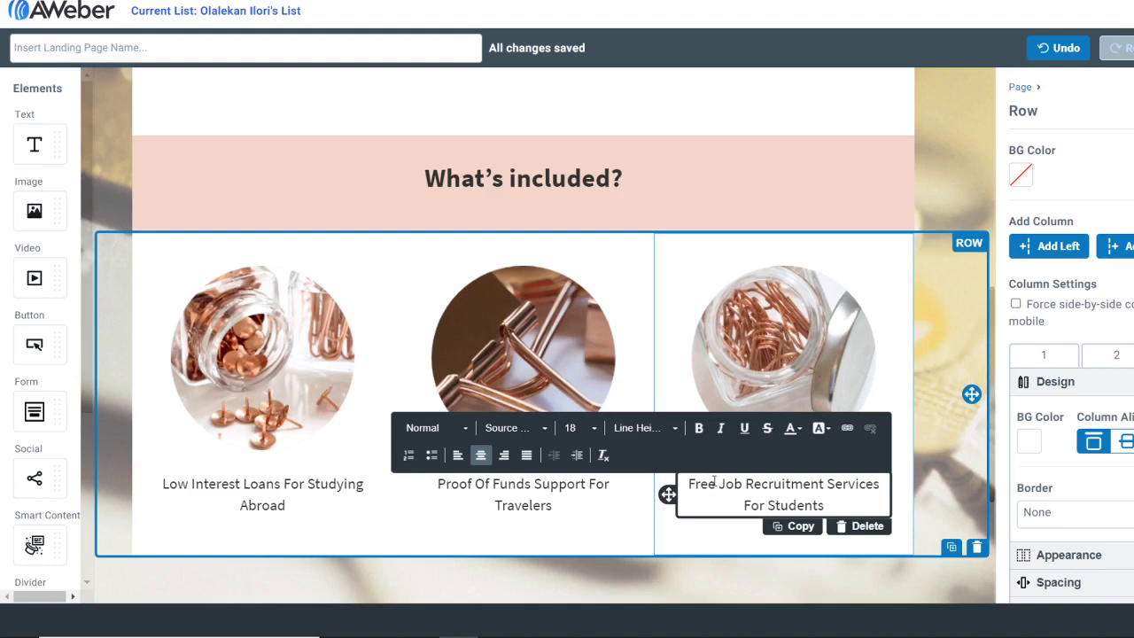
left_click(714, 482)
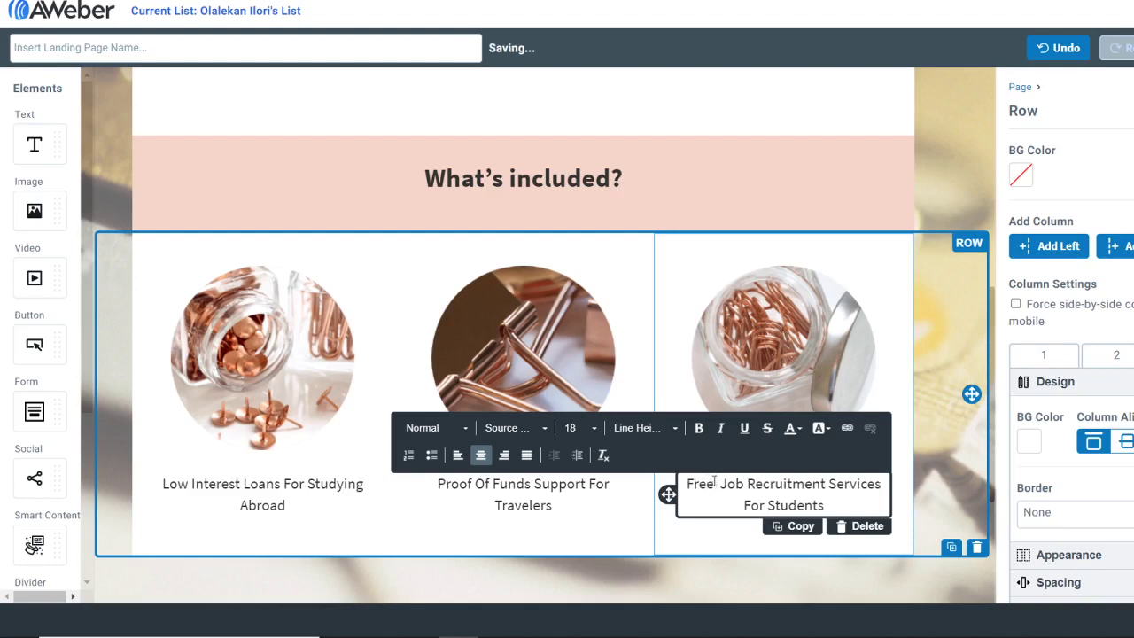
key("ctrl+v")
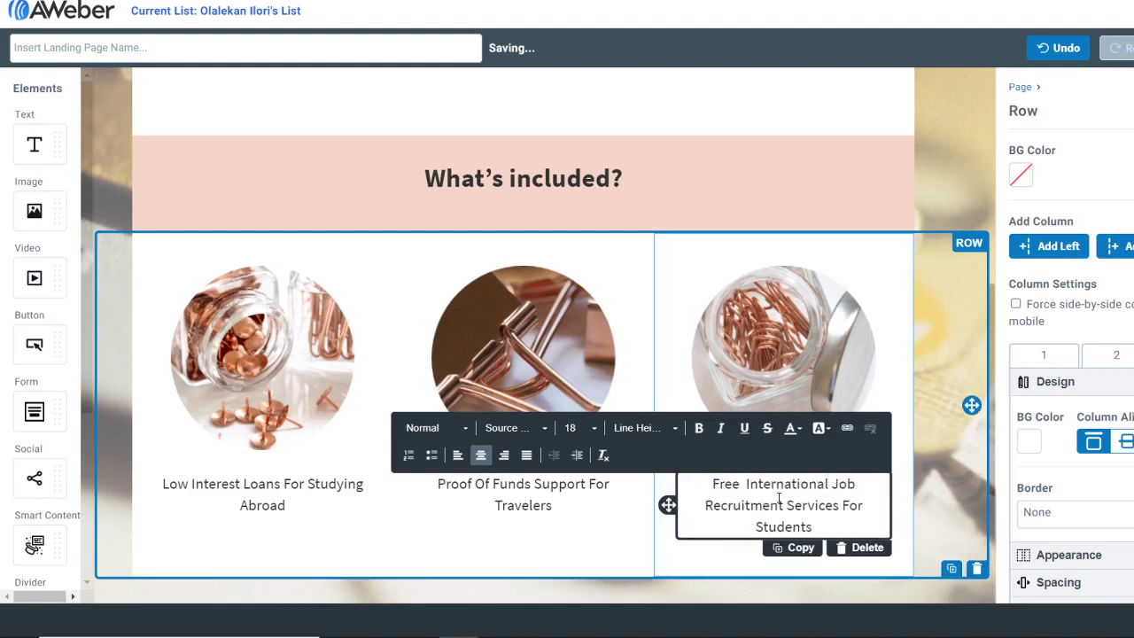
Delete "For Students" and "Free" from the third caption so it reads "International Job Recruitment Services", and leave the text block.
left_click_drag(831, 527, 840, 504)
key("BackSpace")
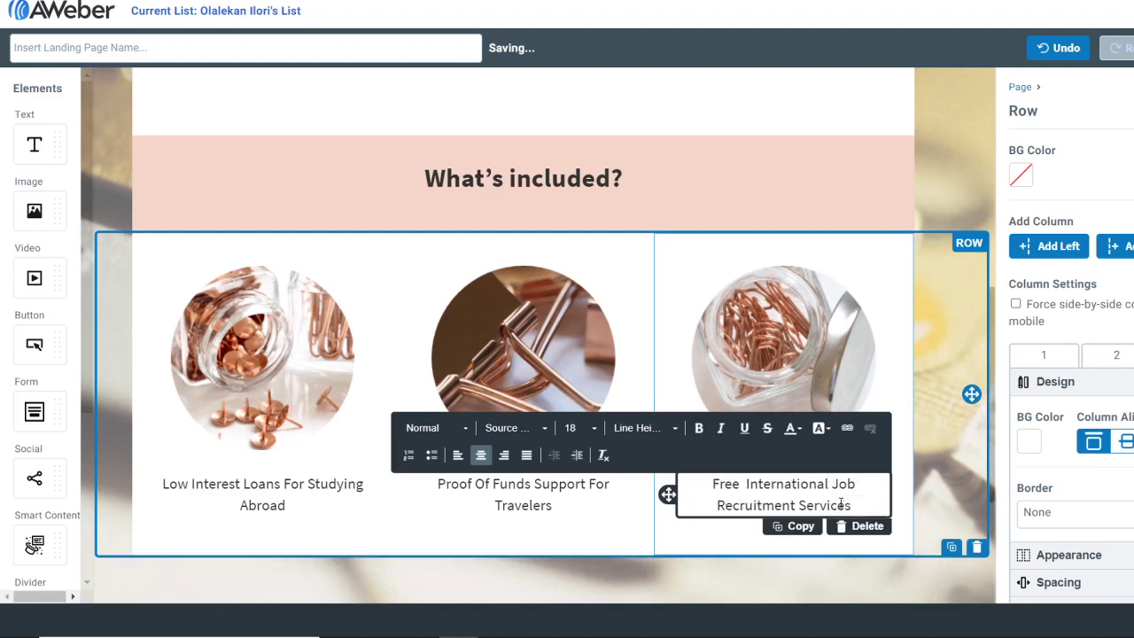
left_click_drag(740, 484, 719, 484)
key("BackSpace")
key("BackSpace")
key("Delete")
key("Delete")
key("ctrl+z")
key("BackSpace")
key("BackSpace")
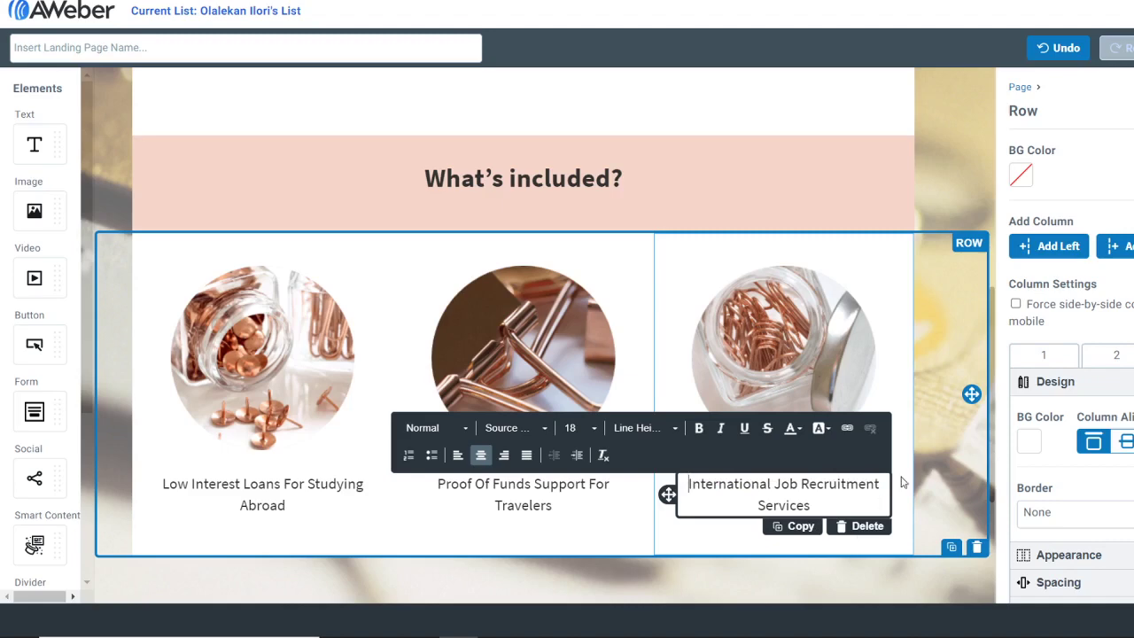
left_click(803, 221)
Replace the text of the button under "Payments In Digital Currencies Available" with "ACCESS NOW".
scroll(803, 220, "up", 5)
left_click(802, 221)
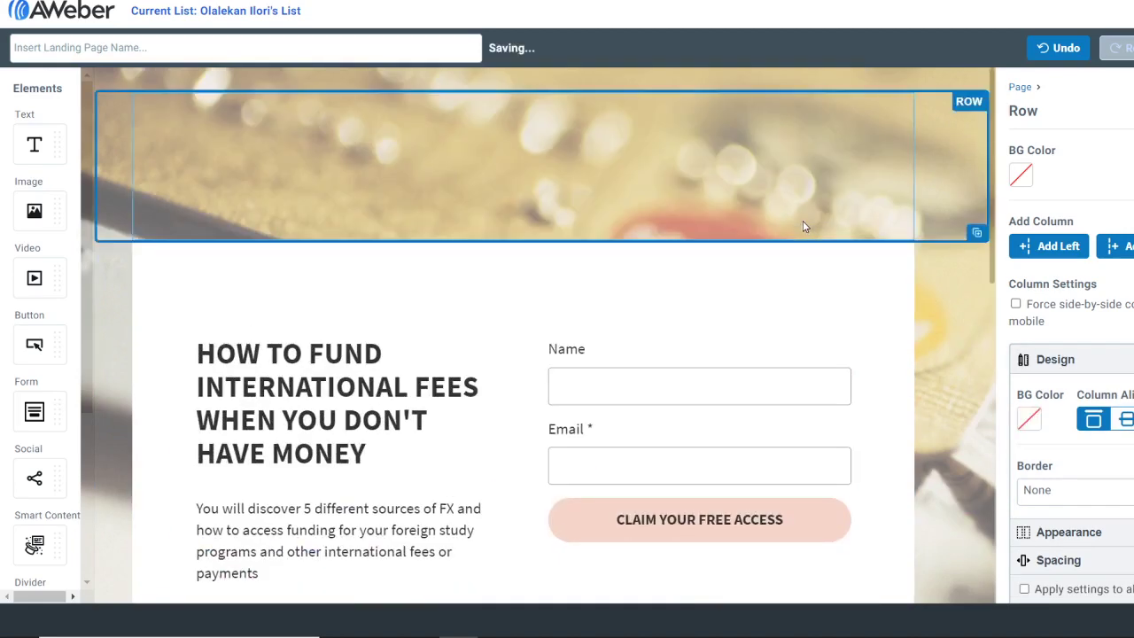
key("Delete")
scroll(864, 247, "down", 3)
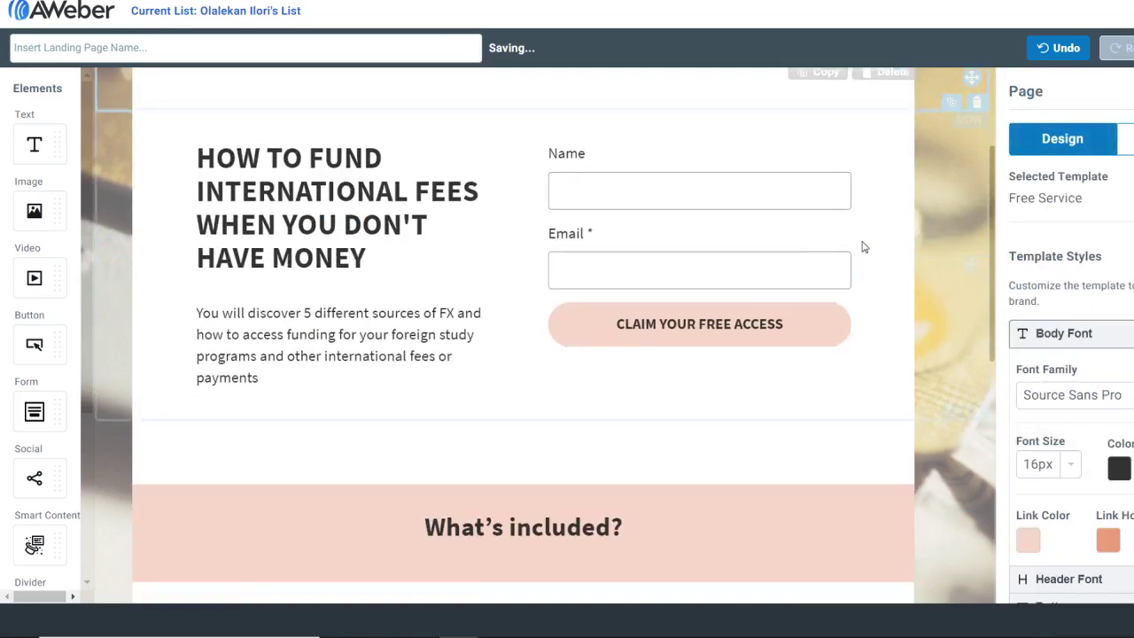
scroll(864, 247, "down", 2)
scroll(864, 247, "down", 2)
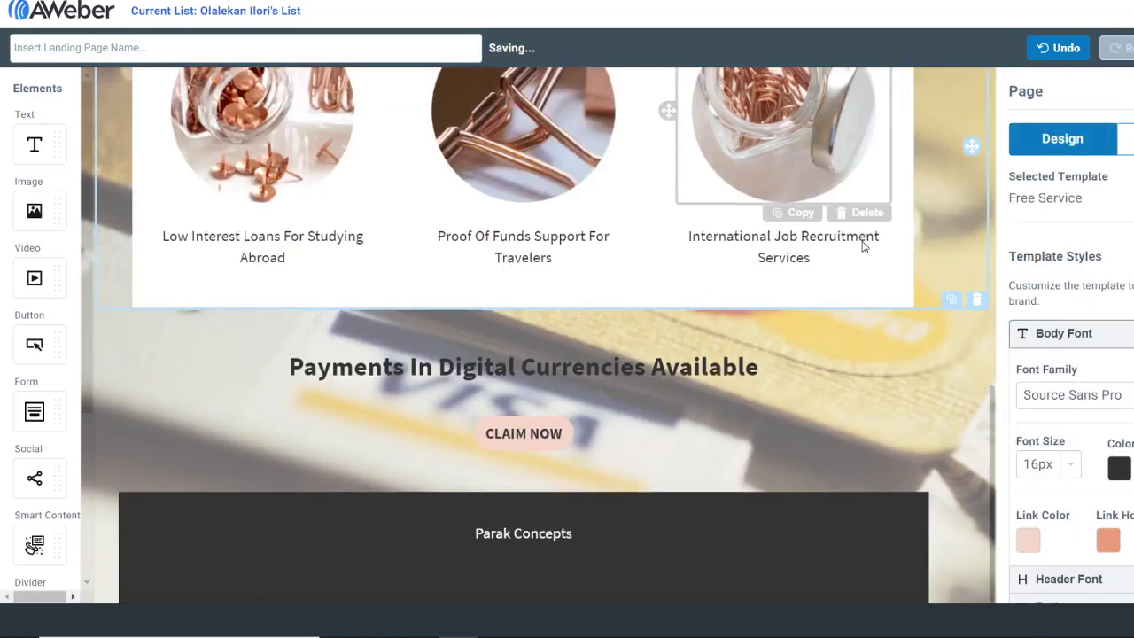
left_click(528, 437)
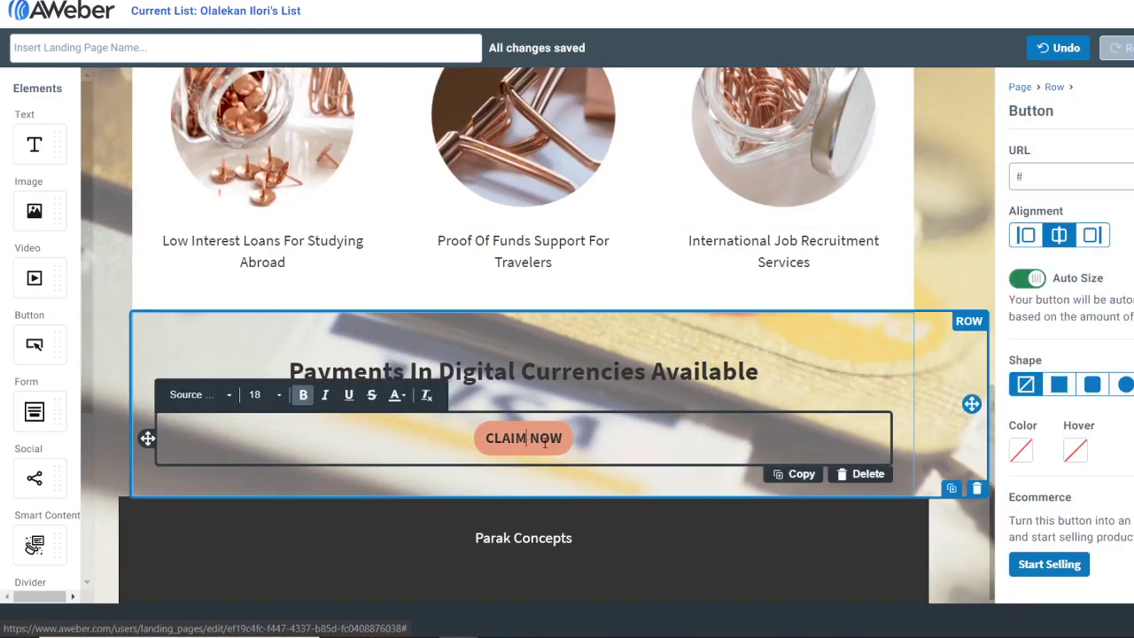
double_click(530, 440)
triple_click(531, 440)
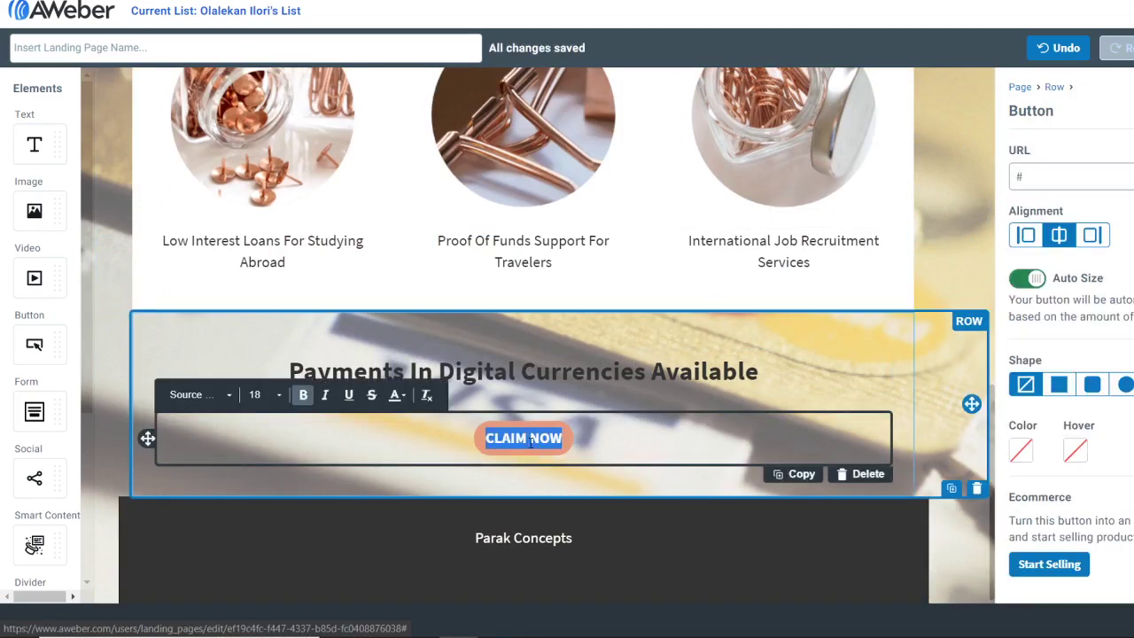
type("a")
key("BackSpace")
type("ACCESS")
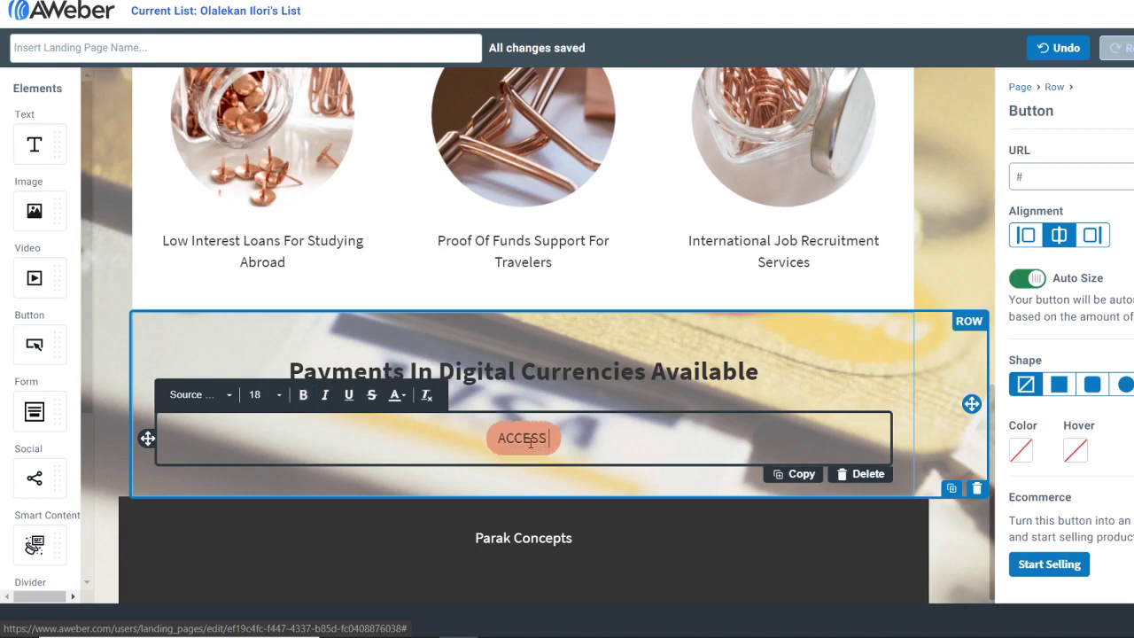
type(" NOW")
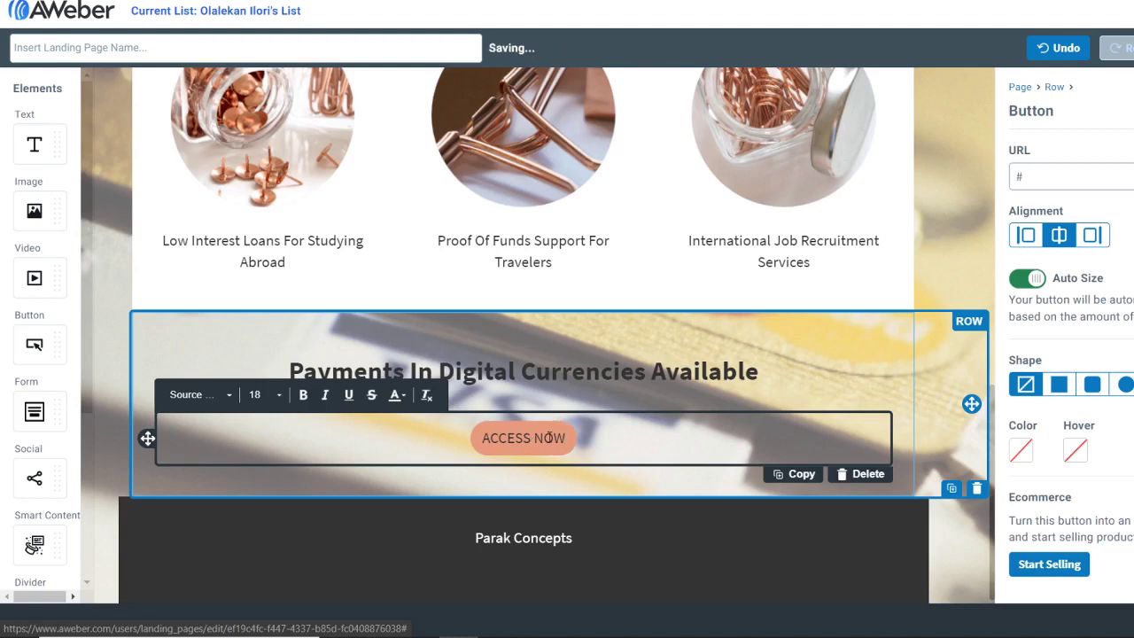
Make the "ACCESS NOW" button text bold and deselect the text.
key("ctrl+a")
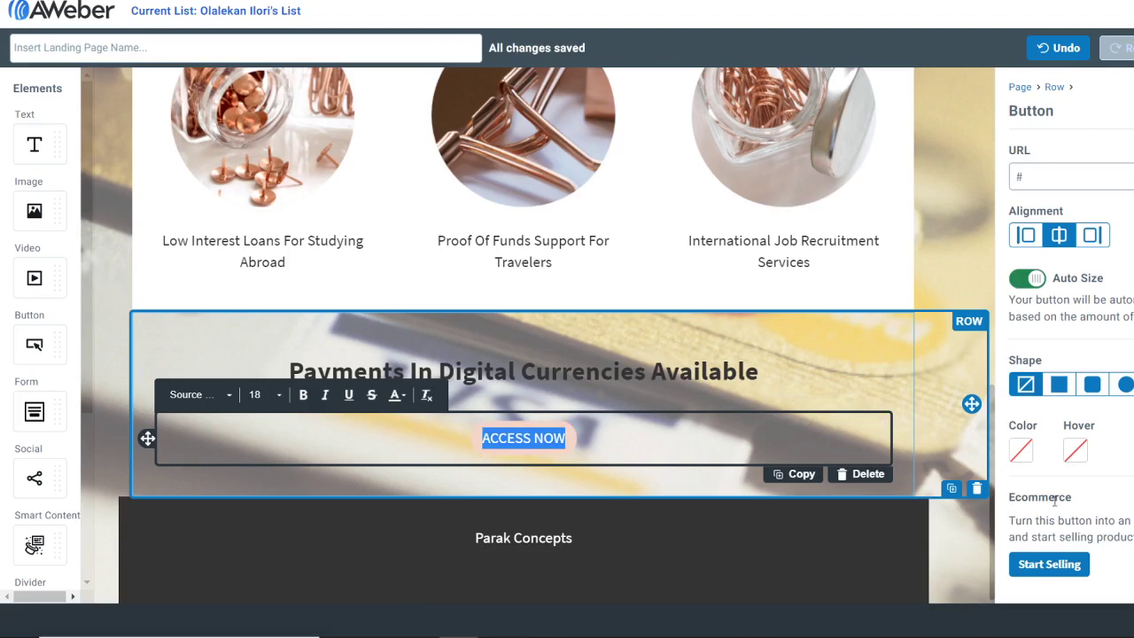
left_click(298, 396)
left_click(609, 443)
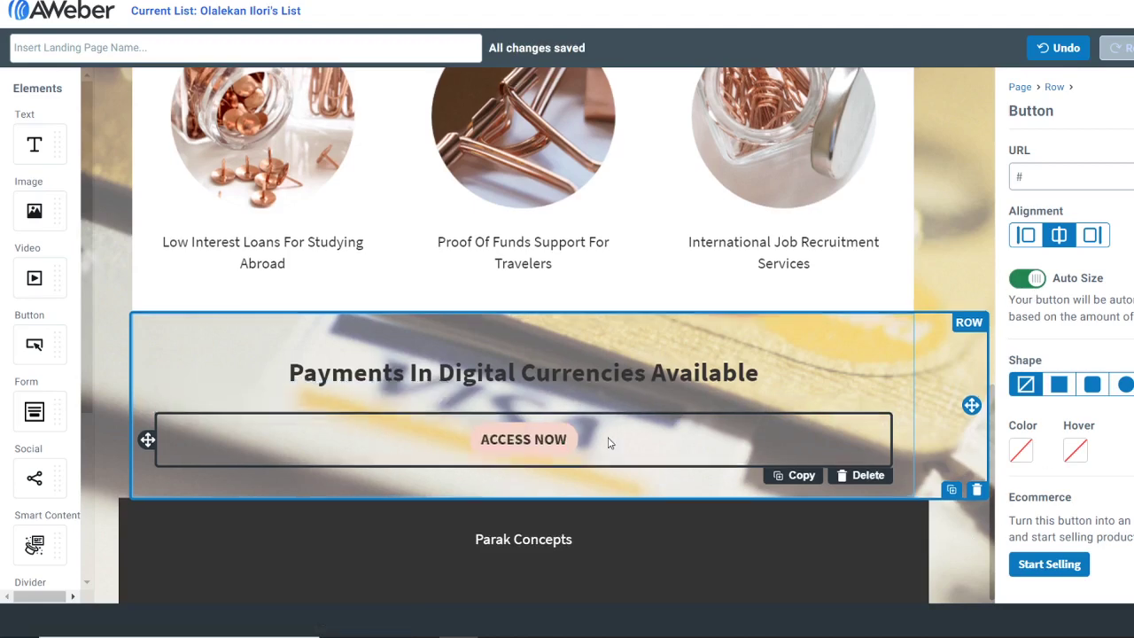
Review the edited page from the header logo down to the captions, the lower button and the footer.
scroll(608, 443, "up", 15)
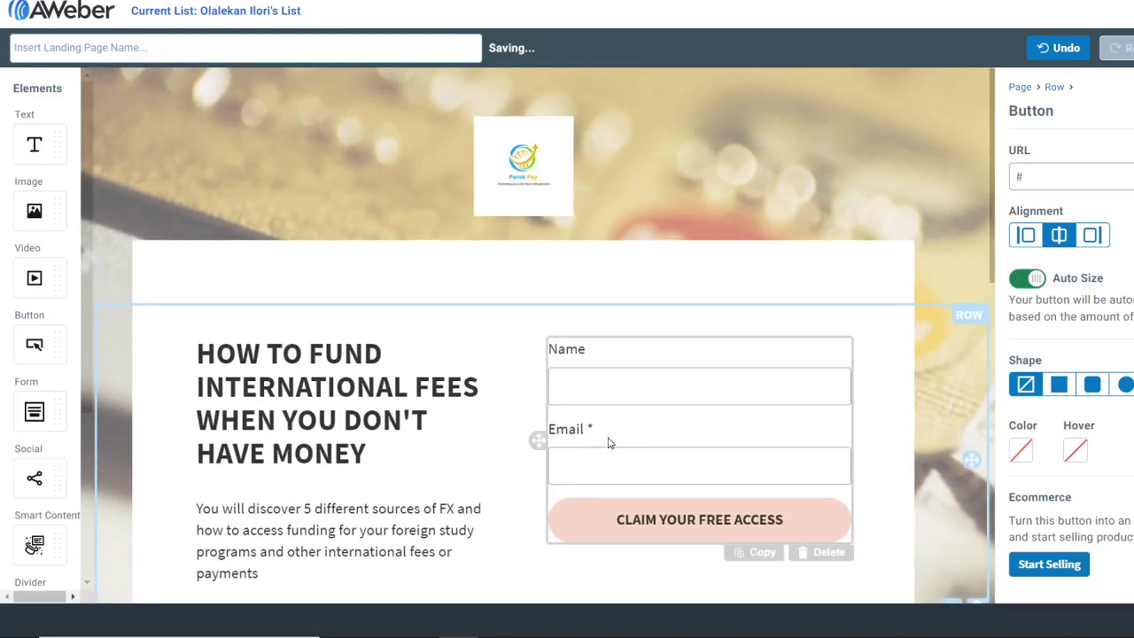
scroll(609, 443, "down", 3)
scroll(609, 443, "down", 3)
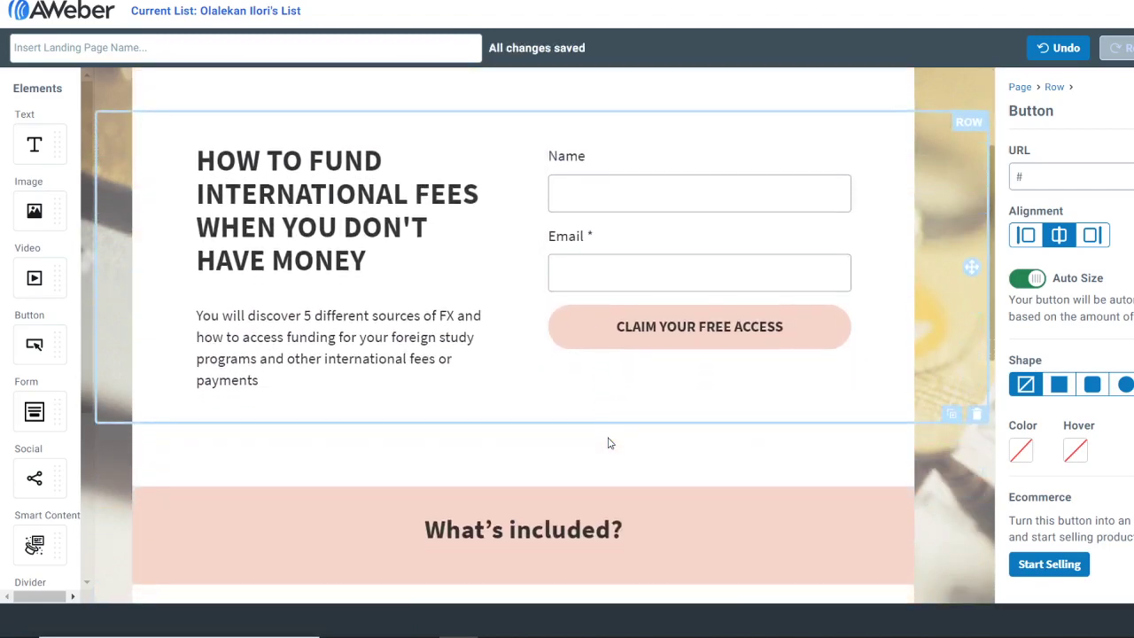
scroll(609, 436, "down", 5)
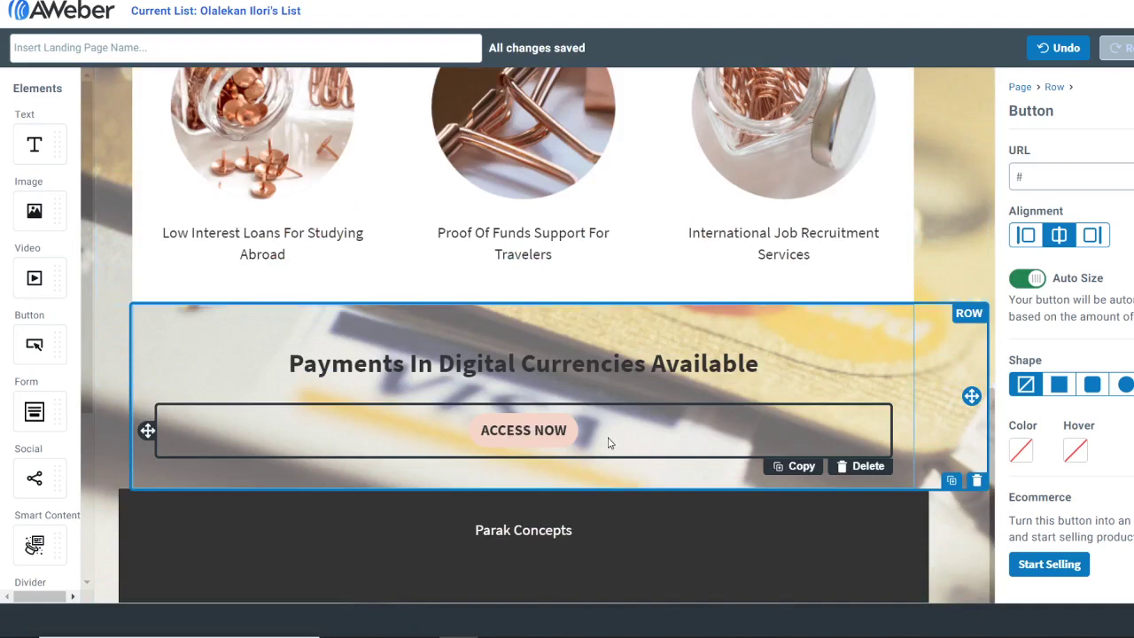
left_click(951, 249)
scroll(944, 284, "up", 8)
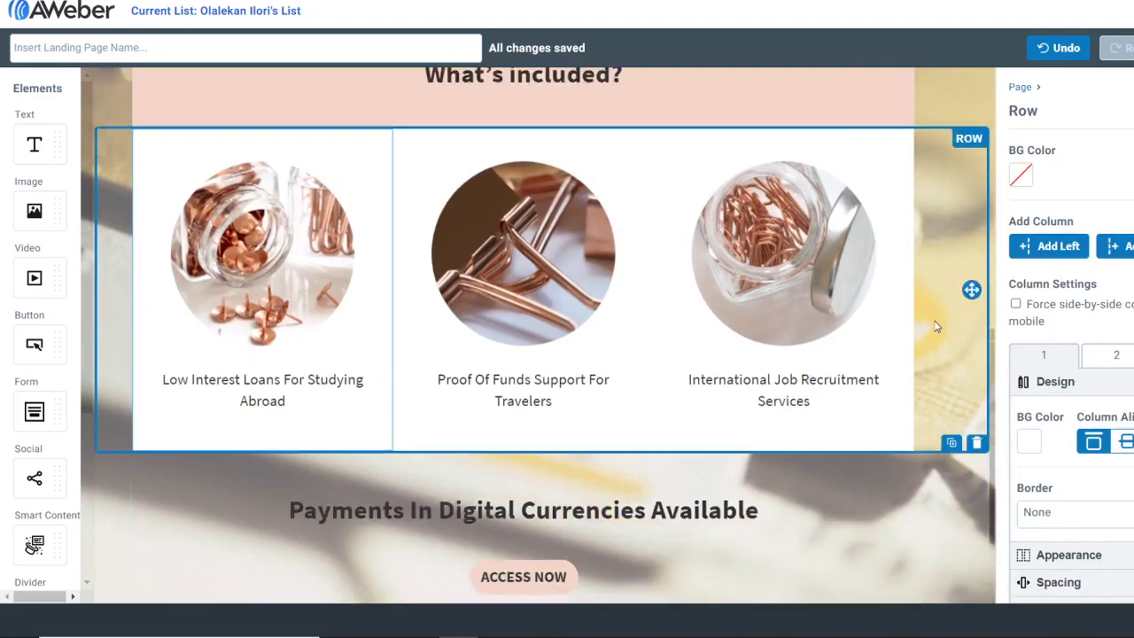
scroll(935, 327, "down", 8)
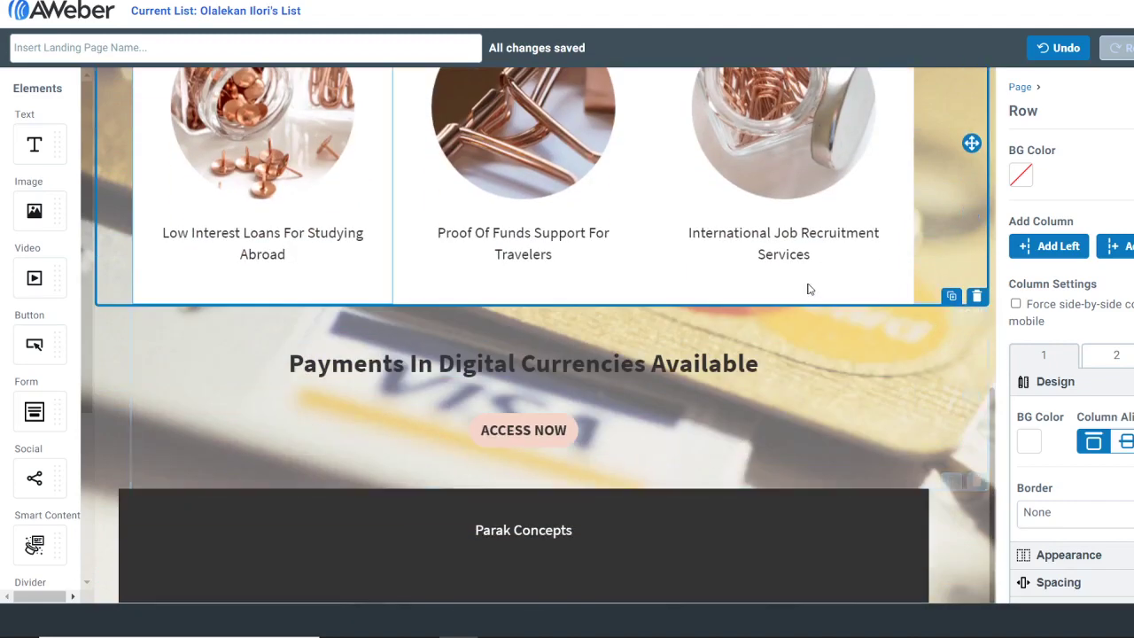
Select the sign-up form and set its form submission thank you page to Custom URL.
scroll(555, 437, "up", 5)
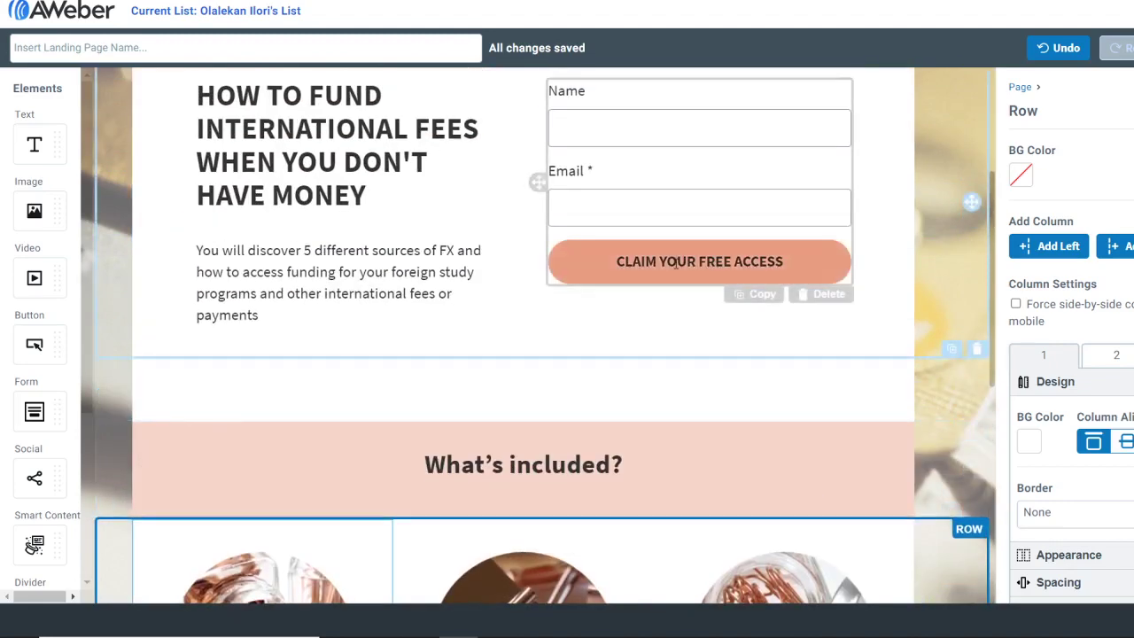
left_click(677, 261)
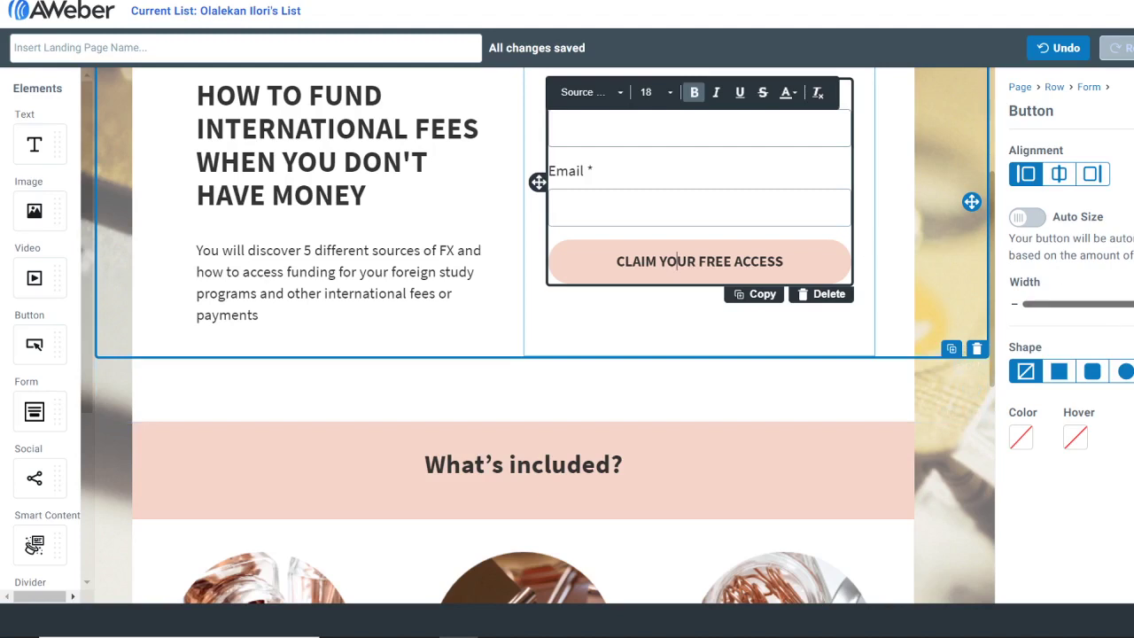
double_click(769, 251)
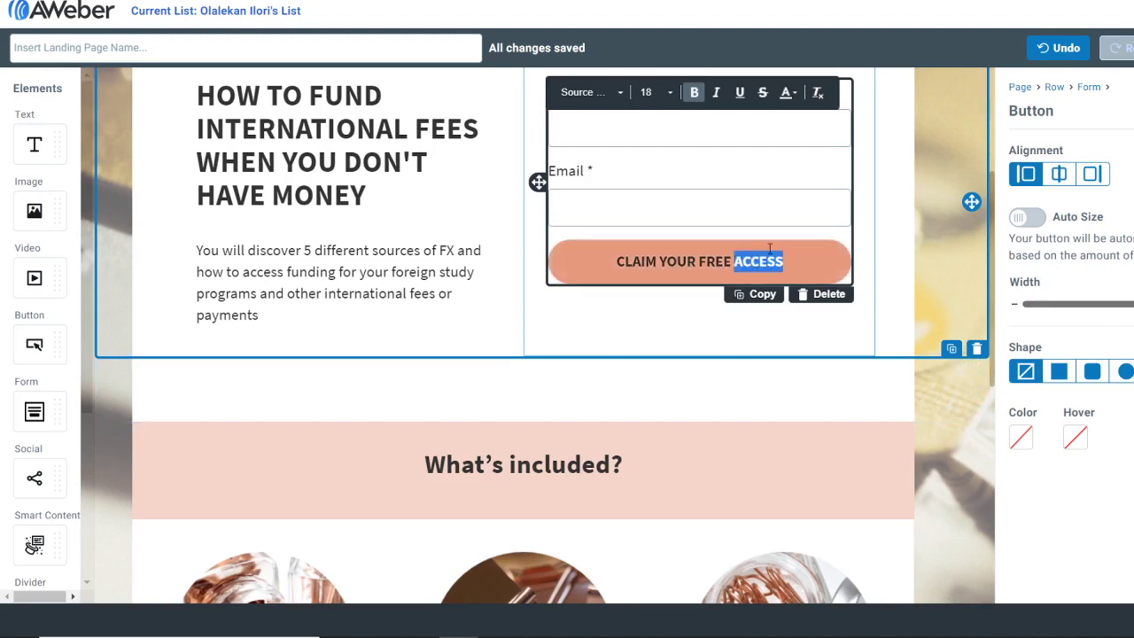
double_click(647, 247)
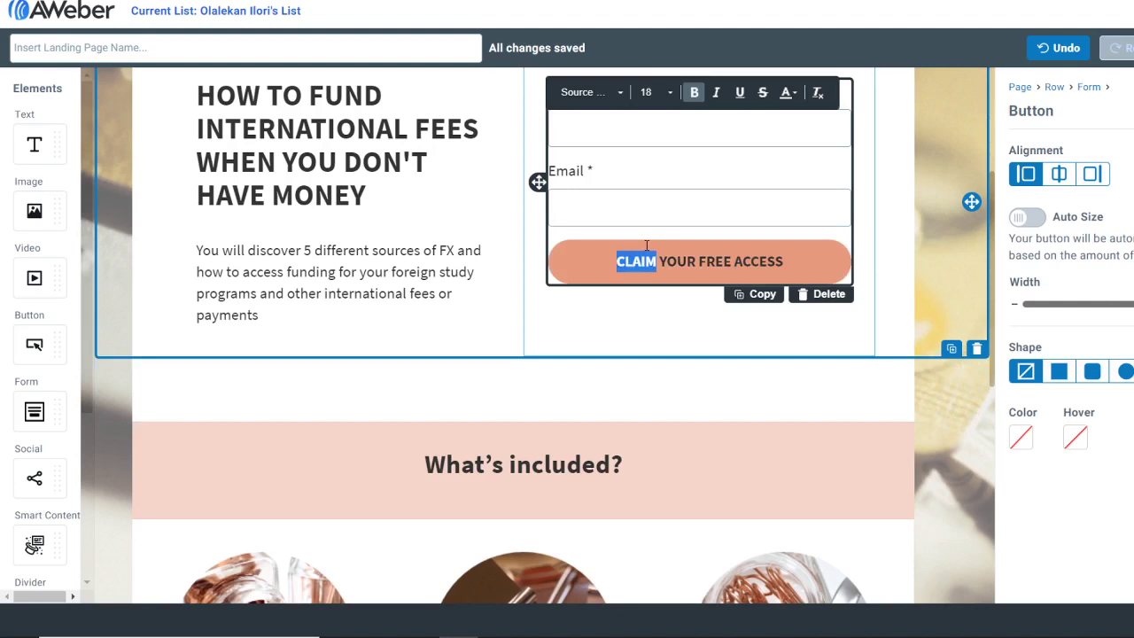
left_click(777, 160)
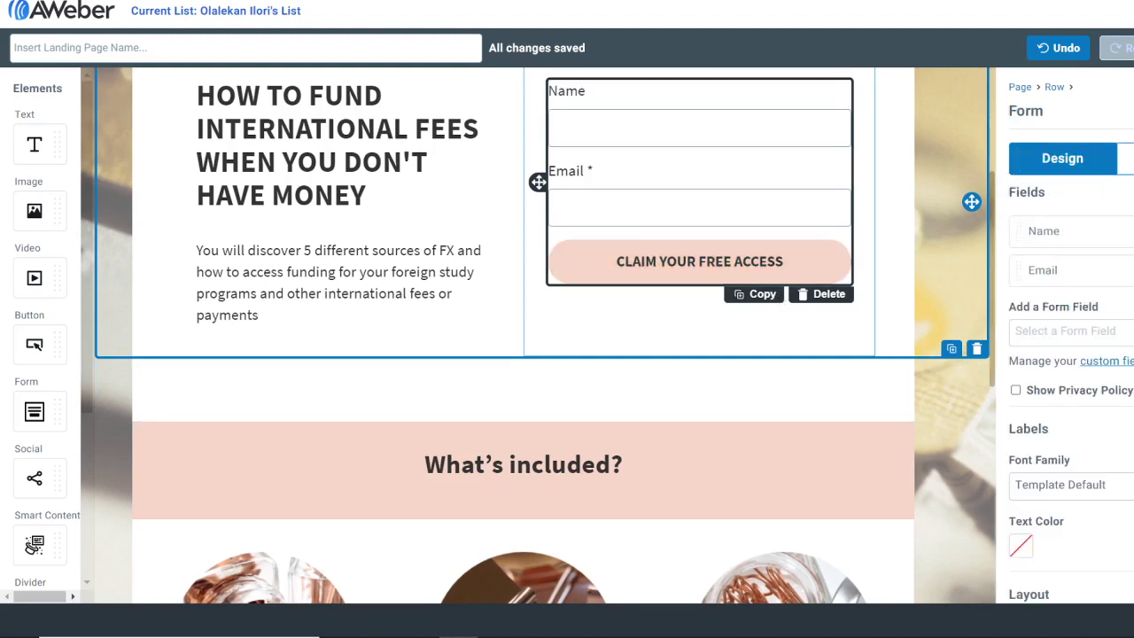
left_click(1127, 157)
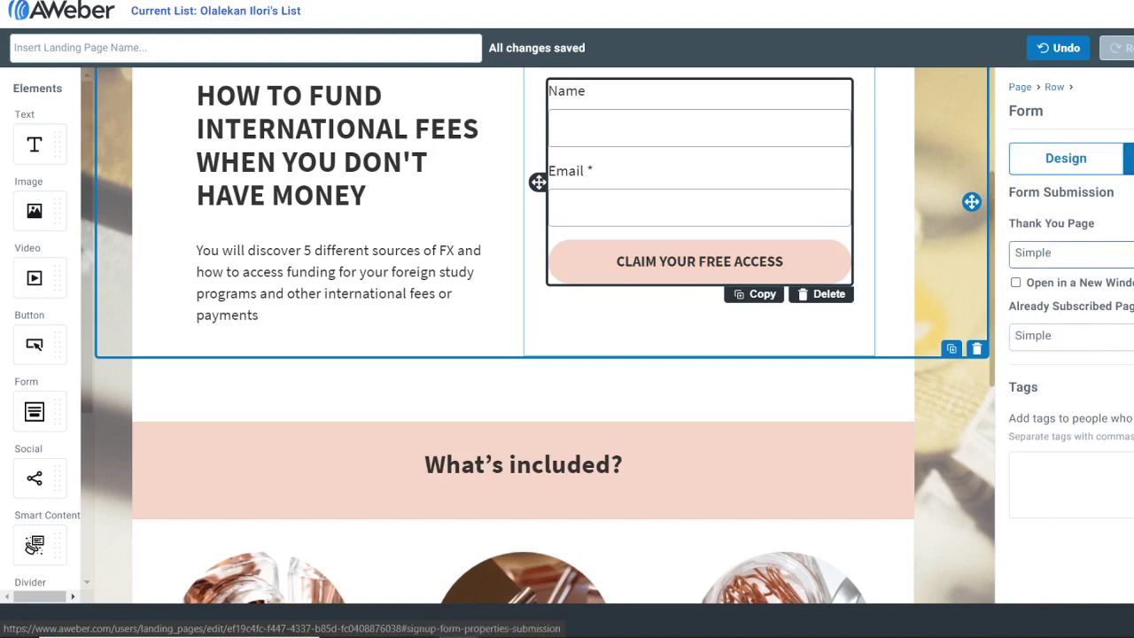
left_click(1126, 253)
left_click(1129, 307)
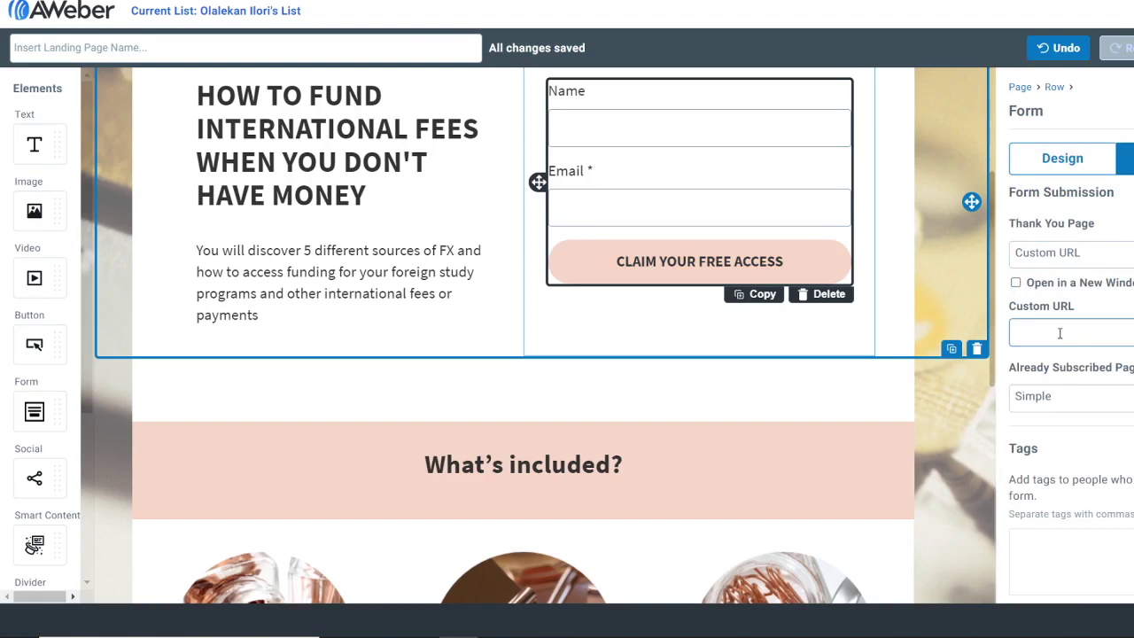
Switch to Facebook in Firefox, open the managed page "Funding International Payments", and close the open chat window.
mouse_move(541, 631)
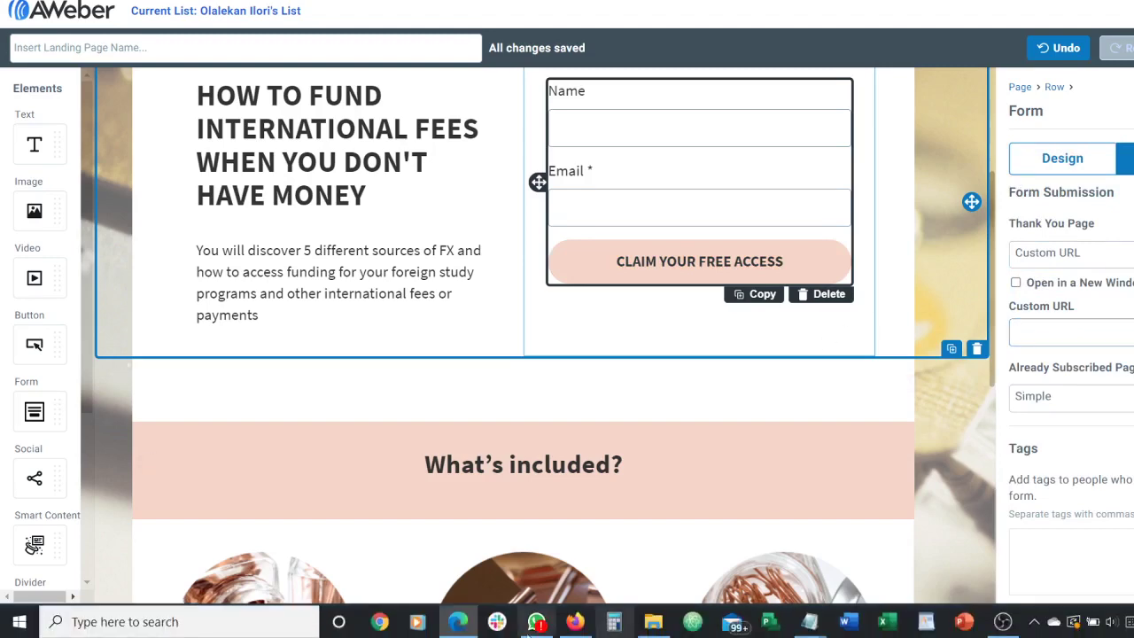
left_click(576, 622)
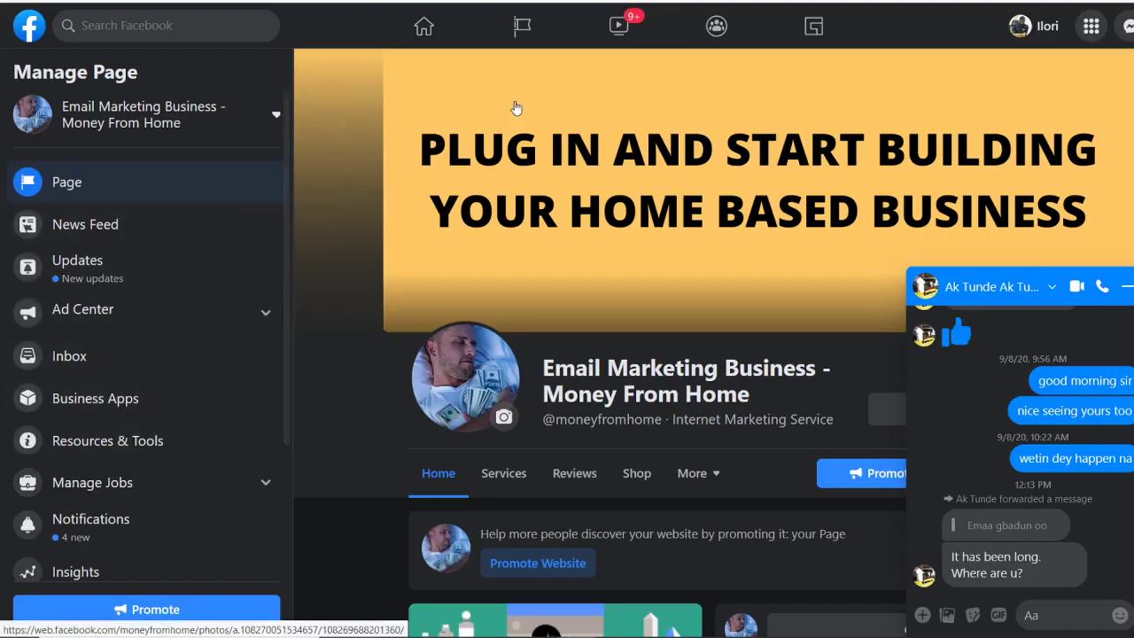
left_click(508, 33)
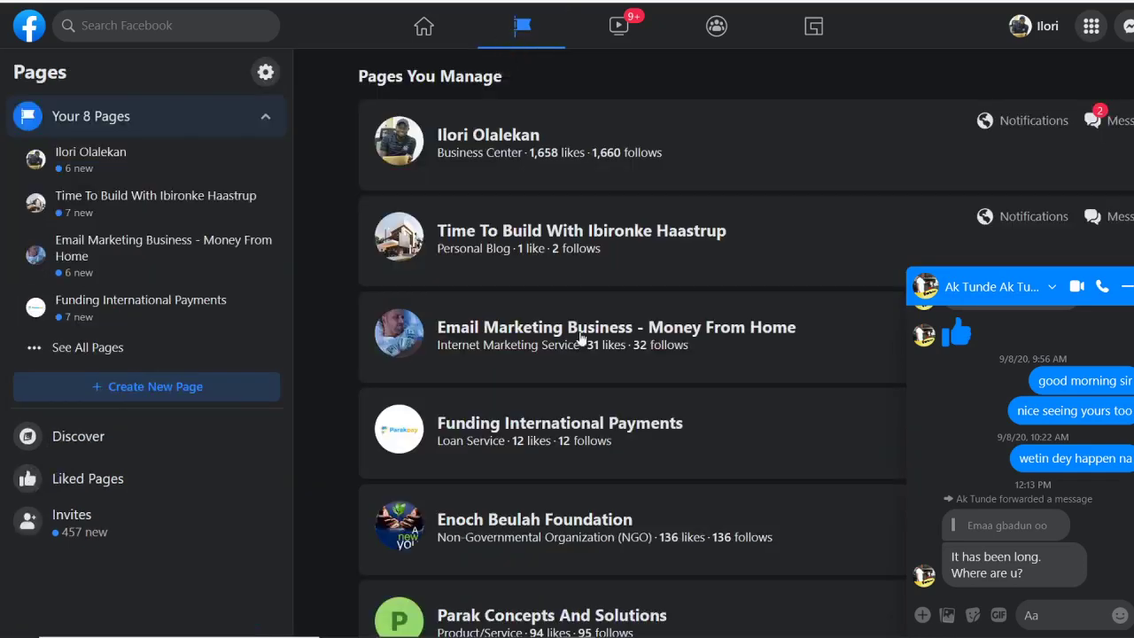
left_click(501, 424)
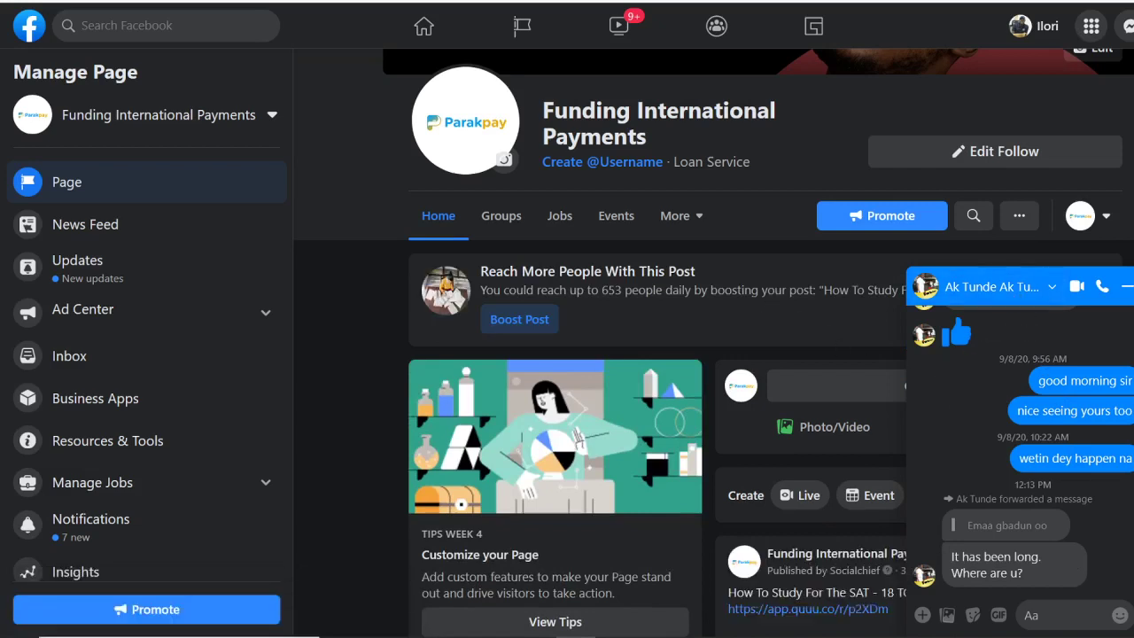
left_click(1128, 286)
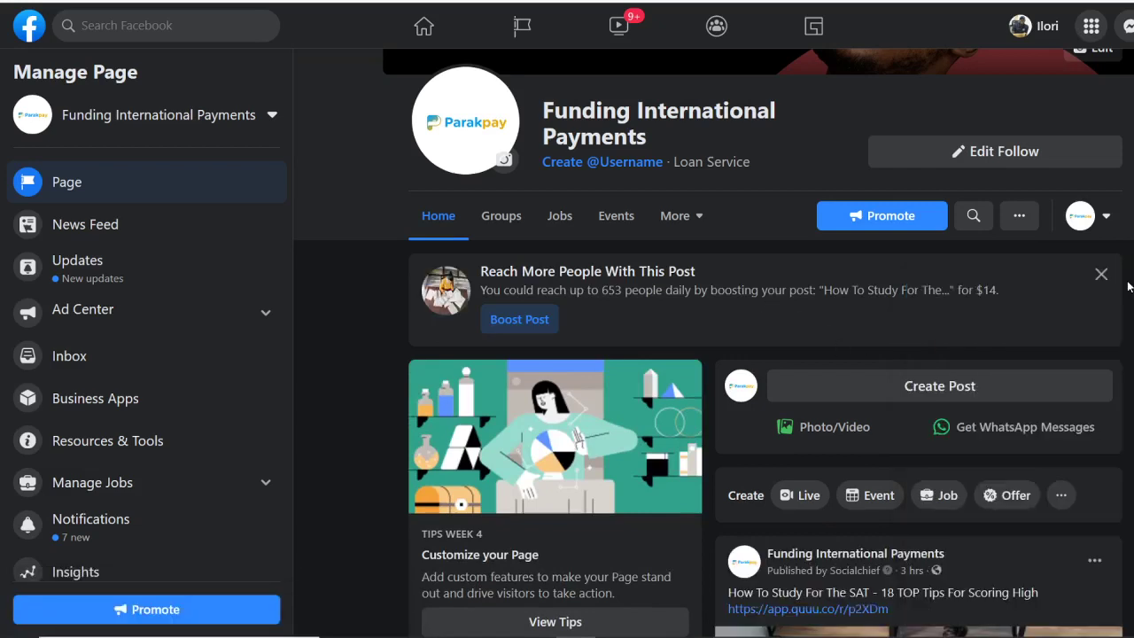
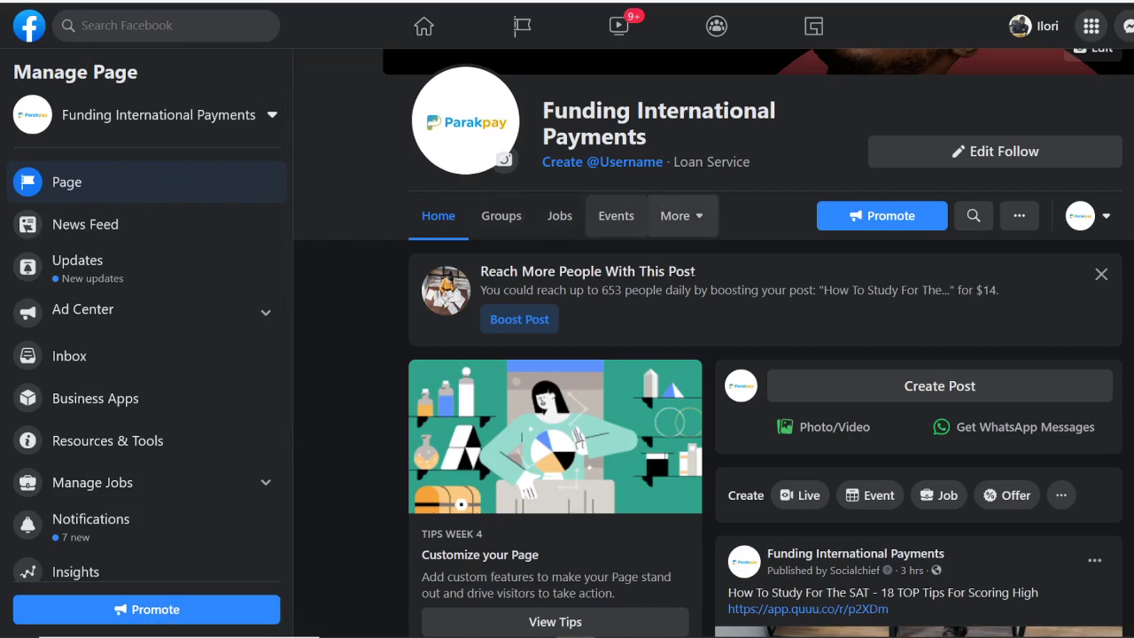
scroll(699, 301, "down", 1)
scroll(698, 301, "up", 2)
scroll(691, 302, "up", 1)
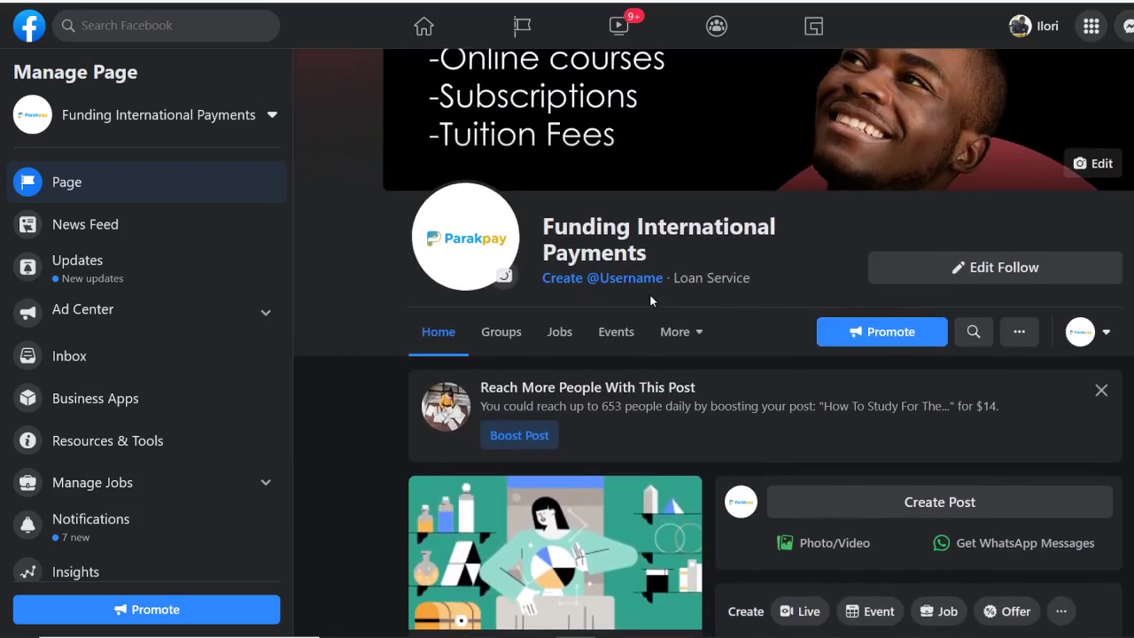
scroll(649, 294, "up", 2)
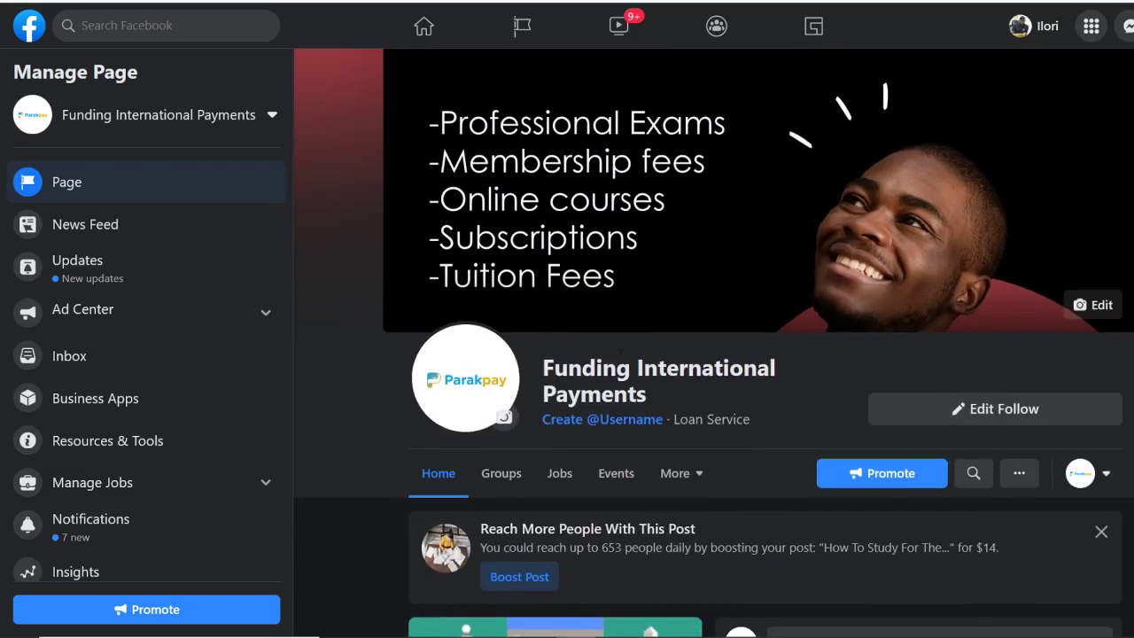
Copy the Facebook page's web address and paste it as the form's thank you page custom URL in AWeber.
left_click(621, 0)
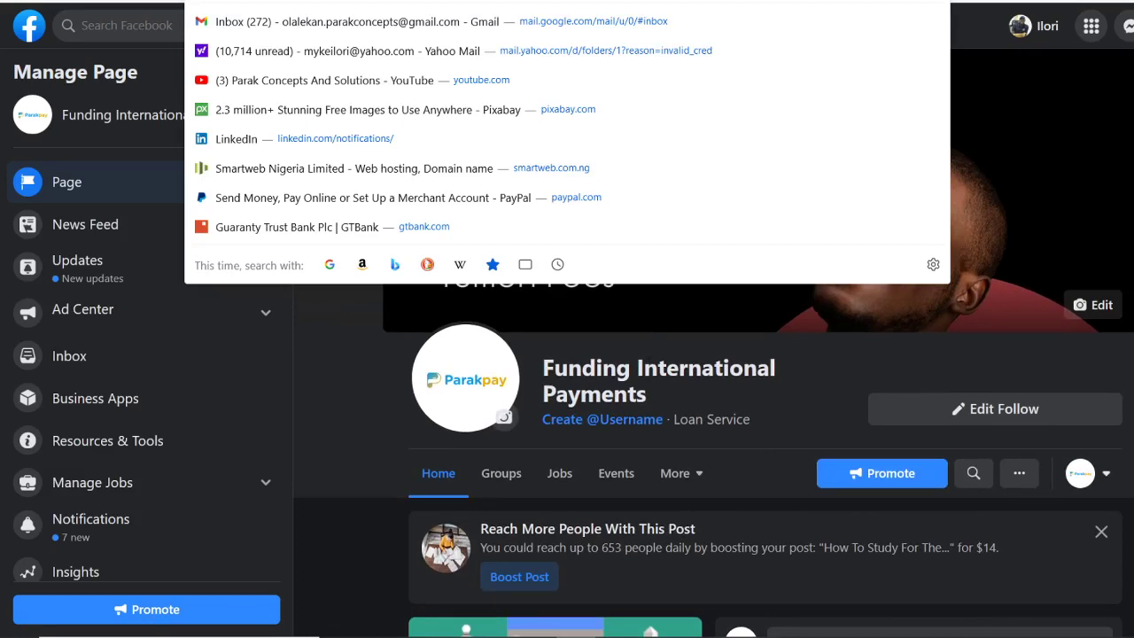
key("alt+Tab")
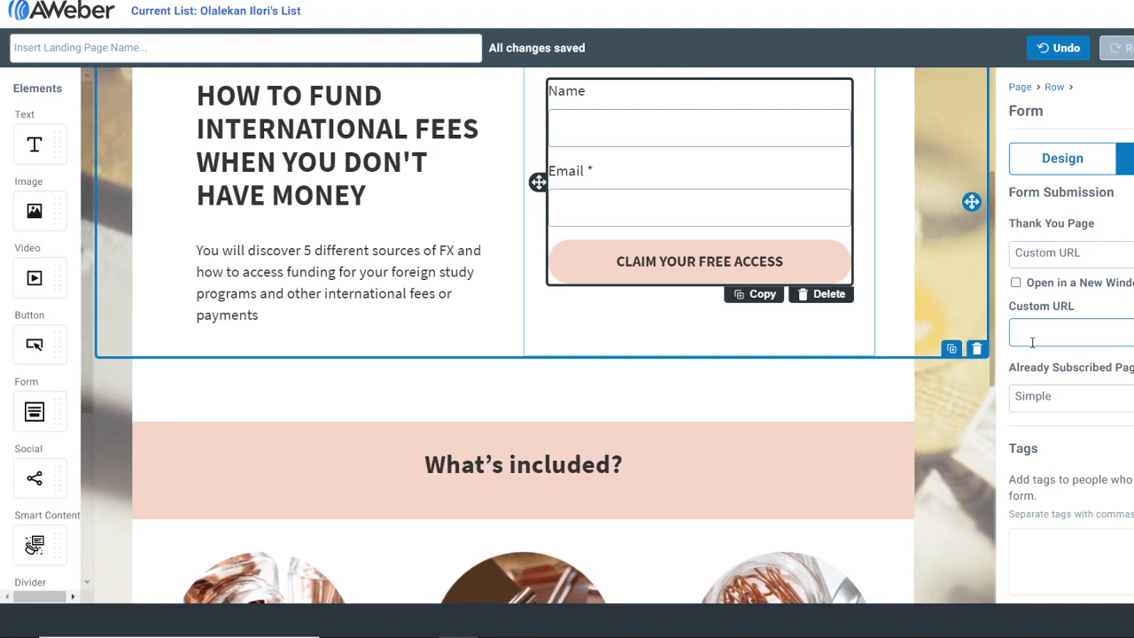
key("ctrl+v")
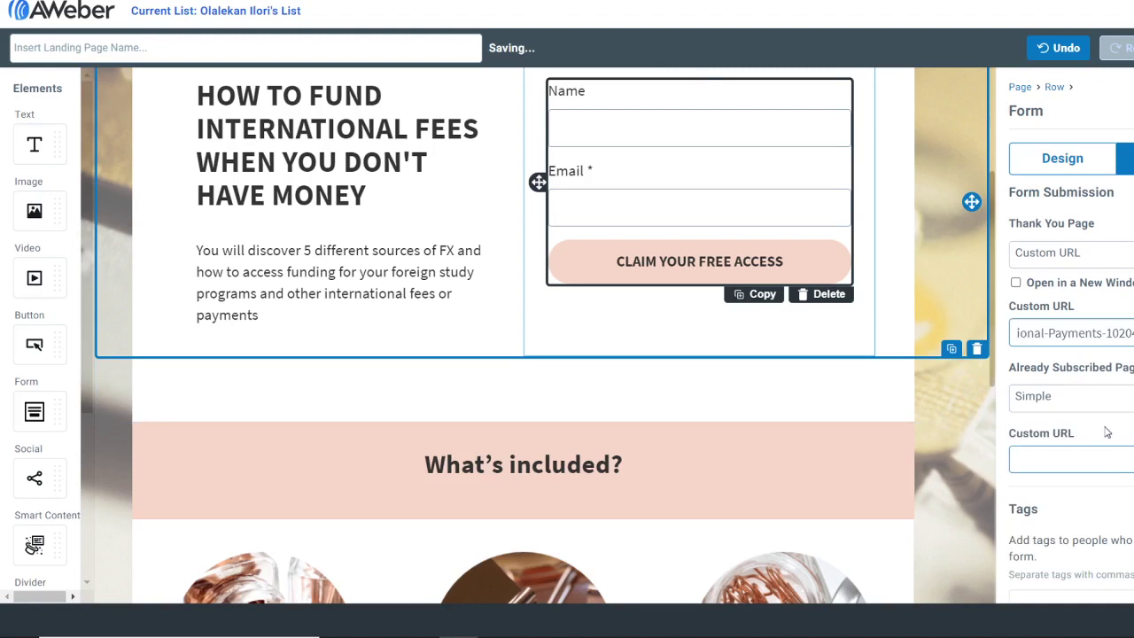
Paste the same Facebook page address as the custom URL of the form's already subscribed page.
left_click(1107, 432)
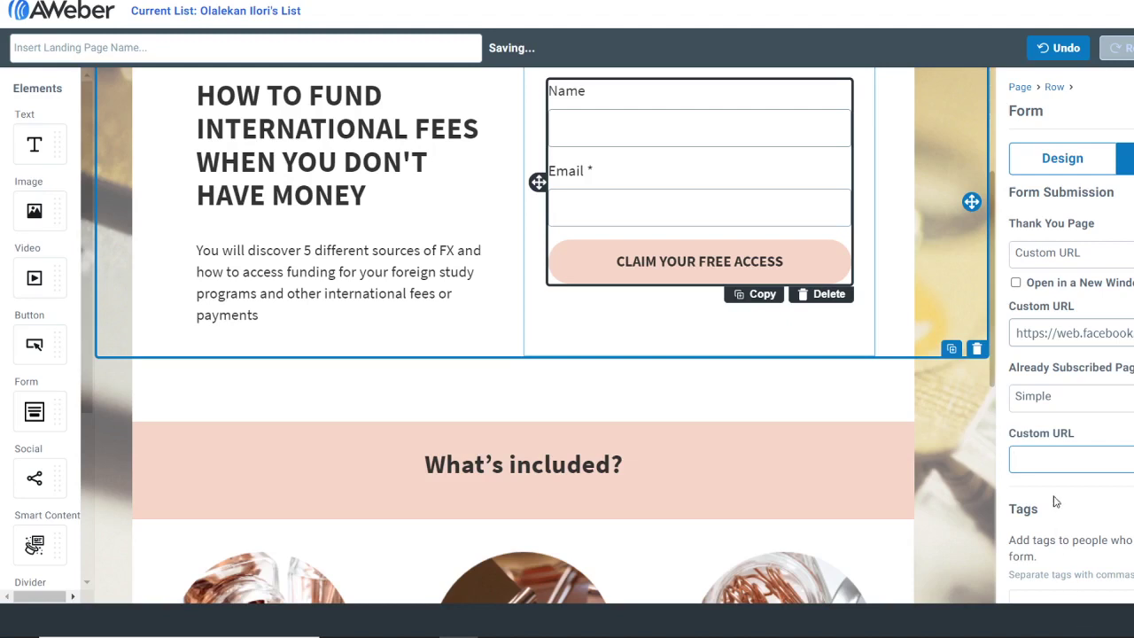
scroll(1055, 502, "down", 1)
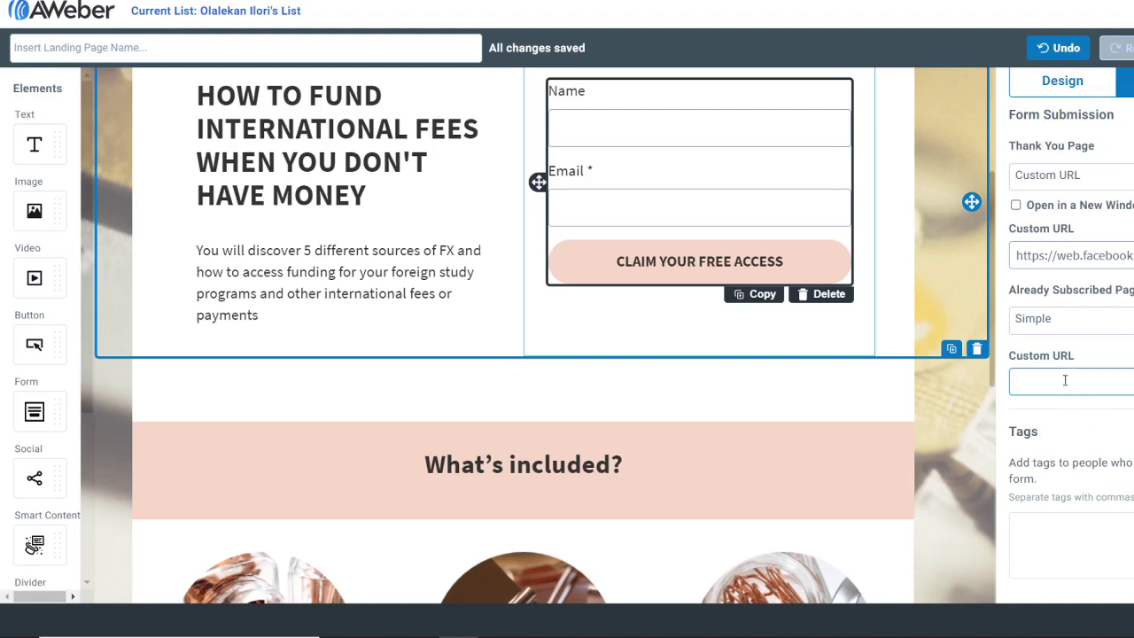
key("ctrl+v")
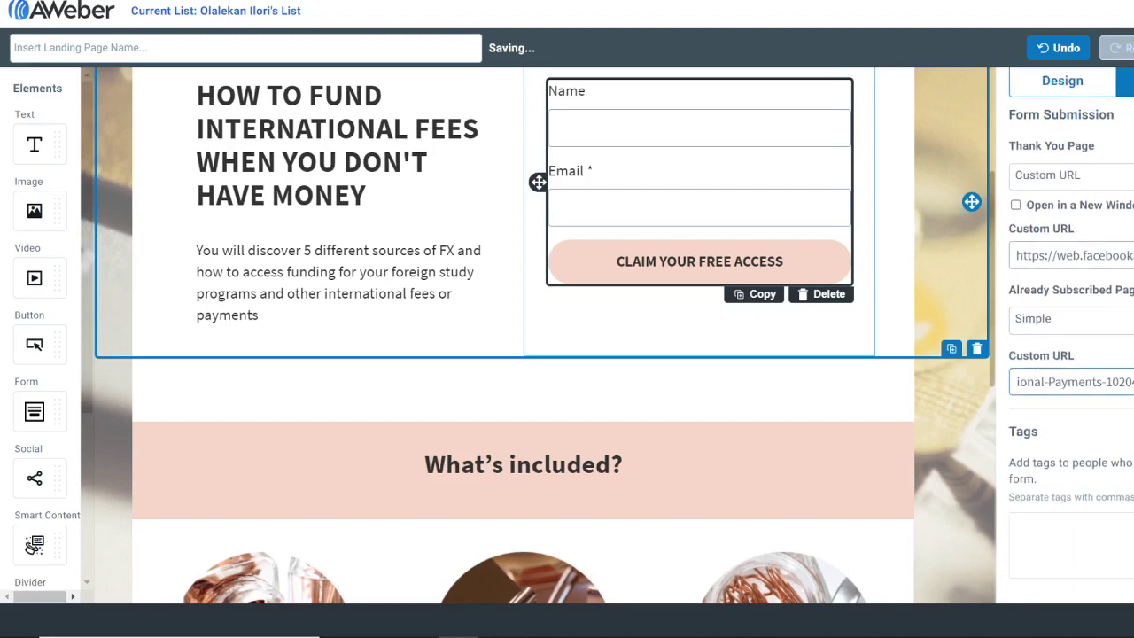
Replace the "ACCESS NOW" button's placeholder URL with the copied Facebook page address and deselect the button.
scroll(744, 449, "down", 5)
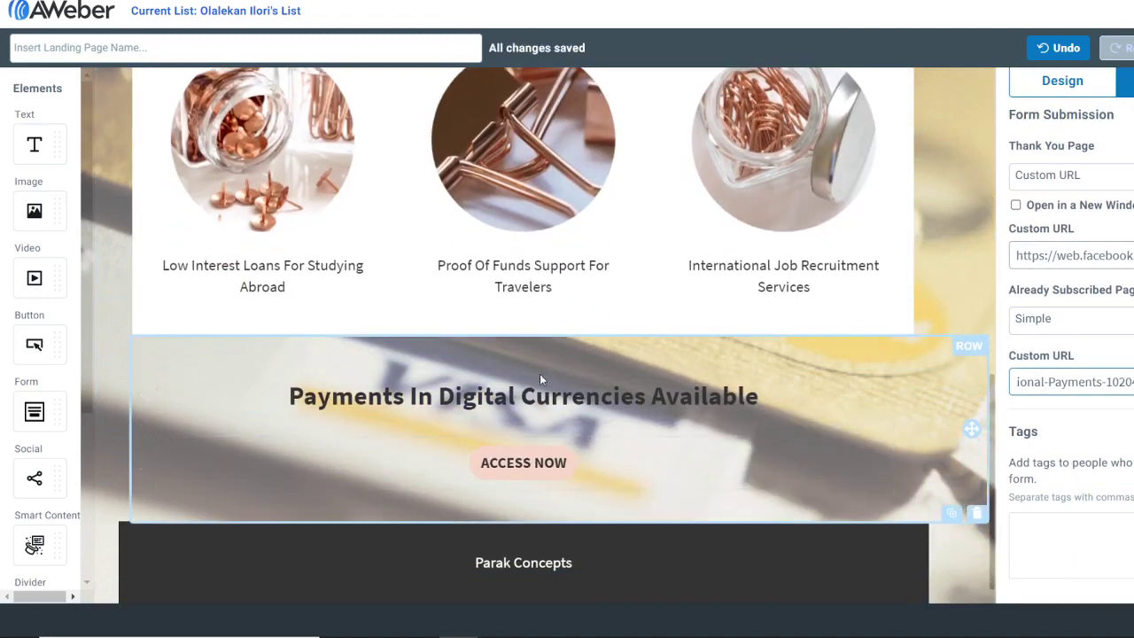
left_click(576, 480)
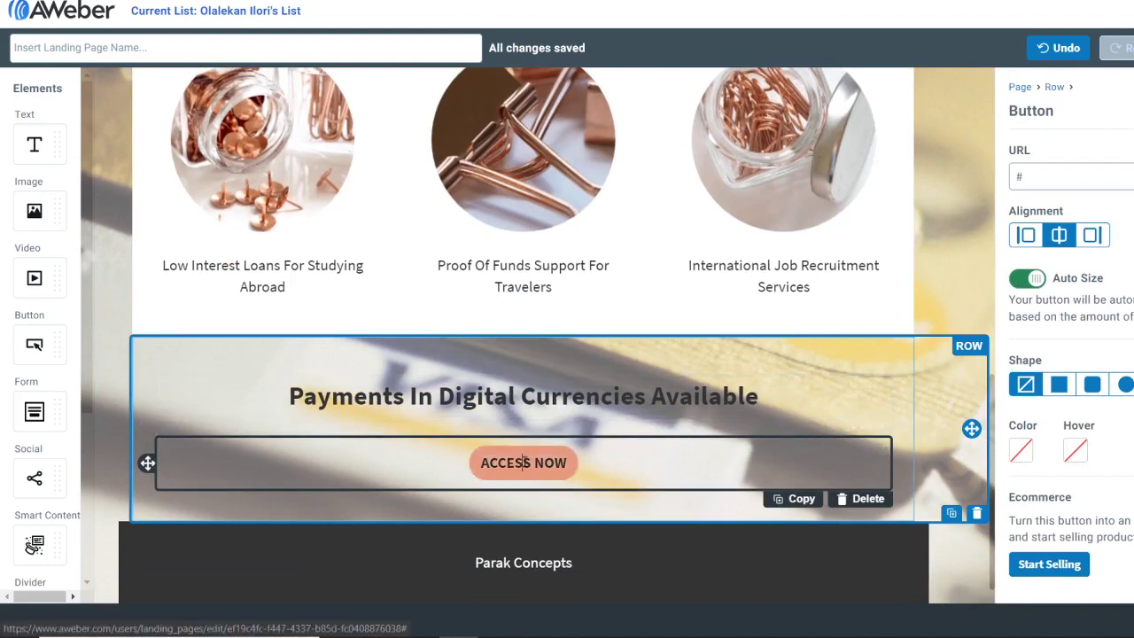
left_click(524, 463)
left_click(592, 464)
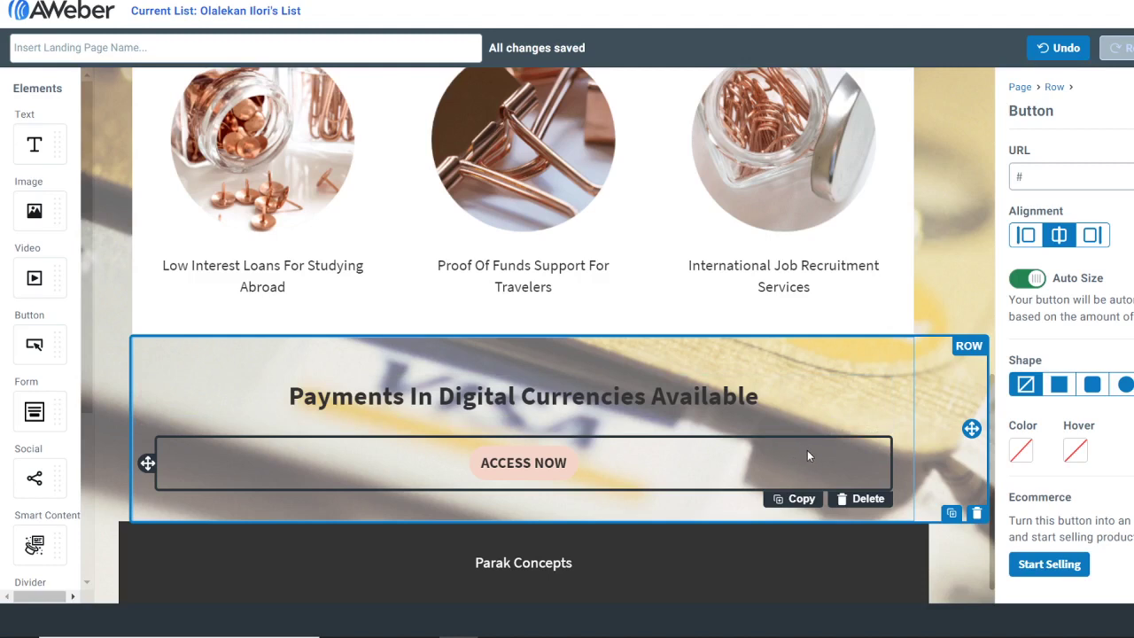
left_click(849, 356)
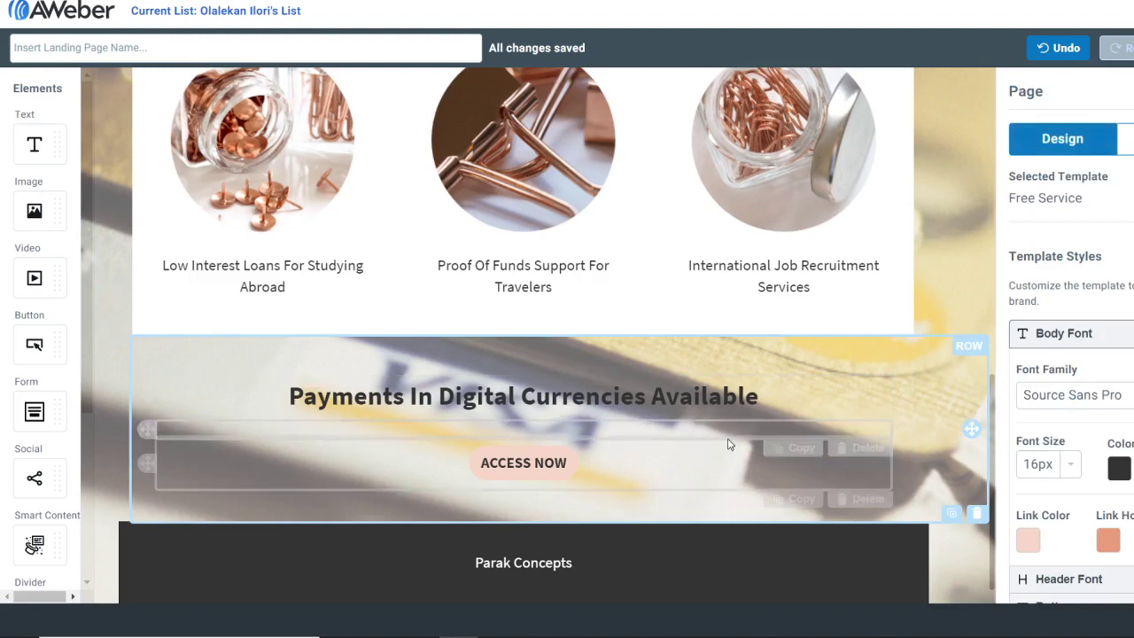
left_click(647, 454)
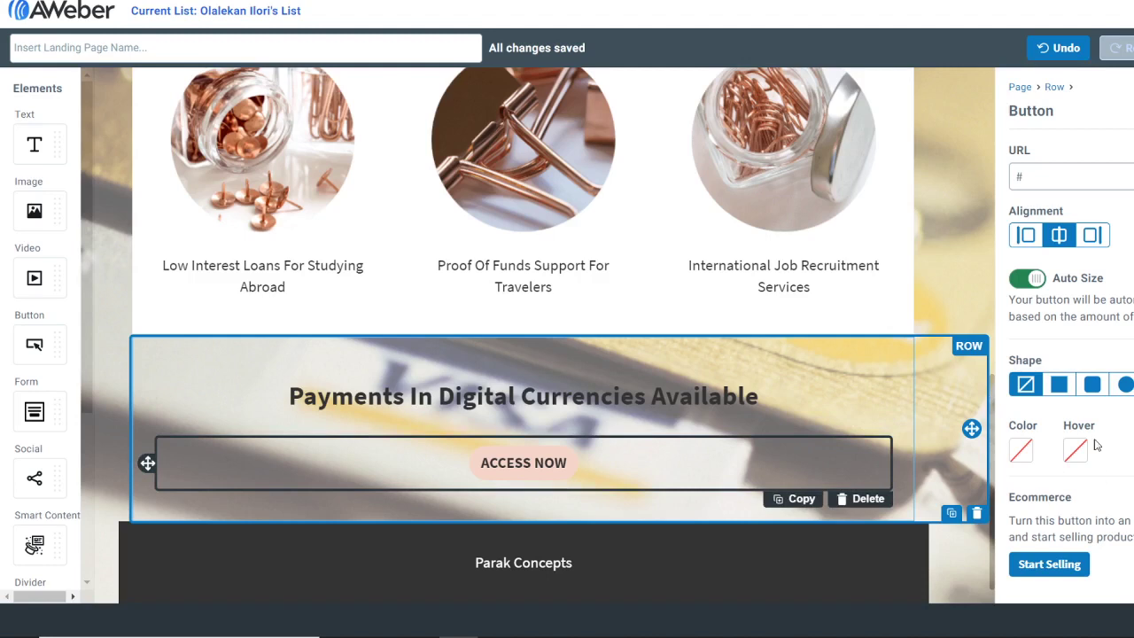
left_click(1030, 174)
left_click_drag(1030, 174, 997, 180)
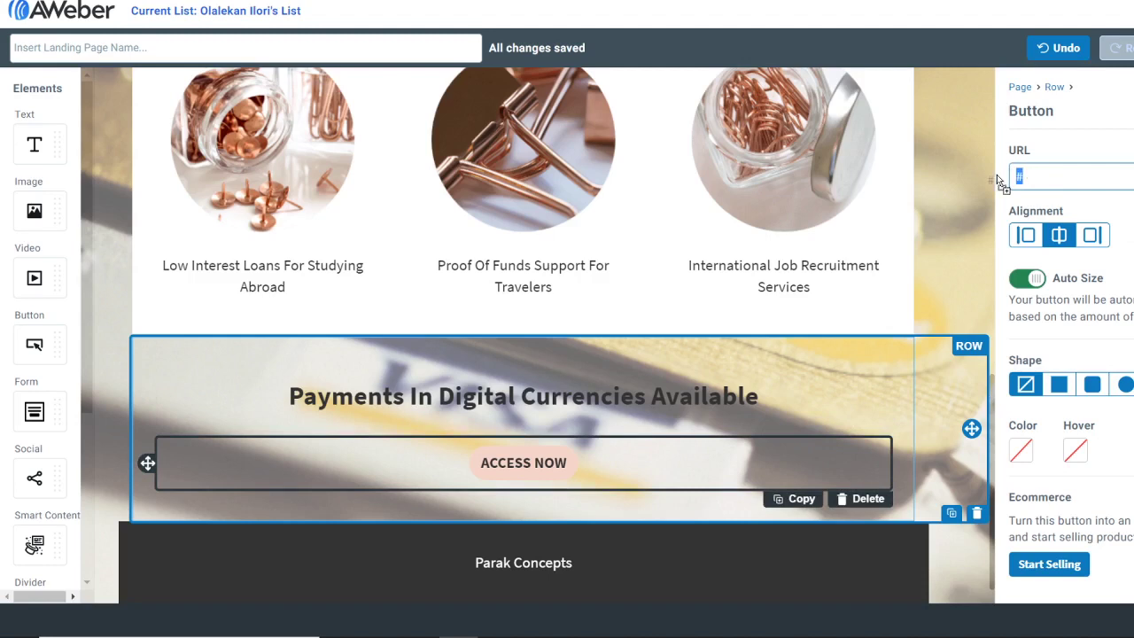
key("ctrl+v")
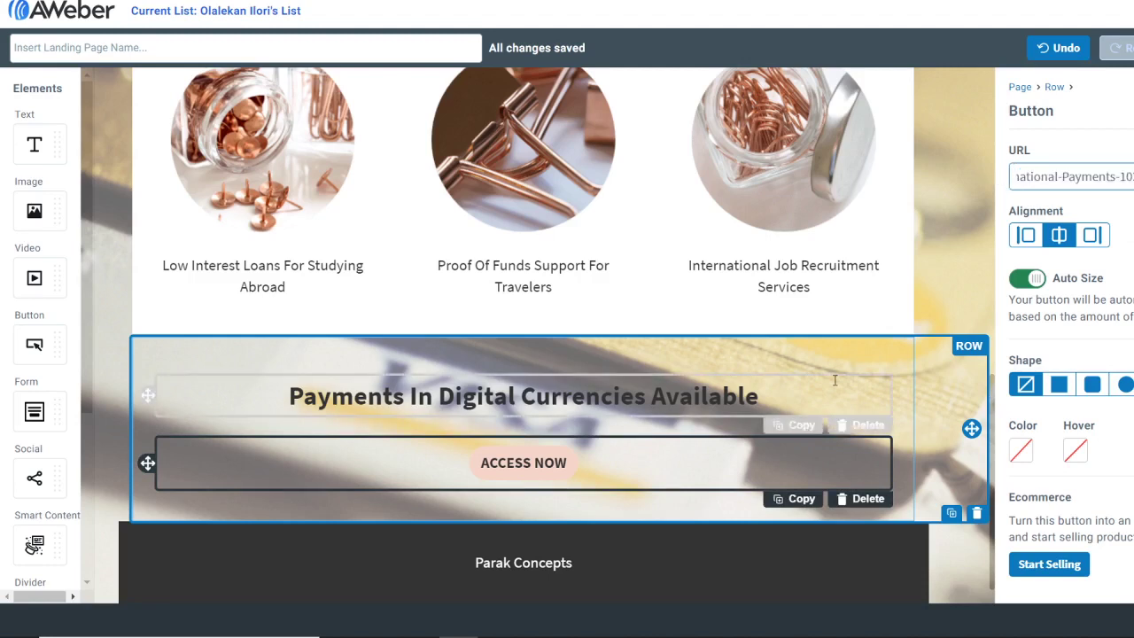
left_click(939, 271)
Review the page from the sign-up form through the "What's included?" section to the "ACCESS NOW" button and footer.
scroll(939, 270, "up", 10)
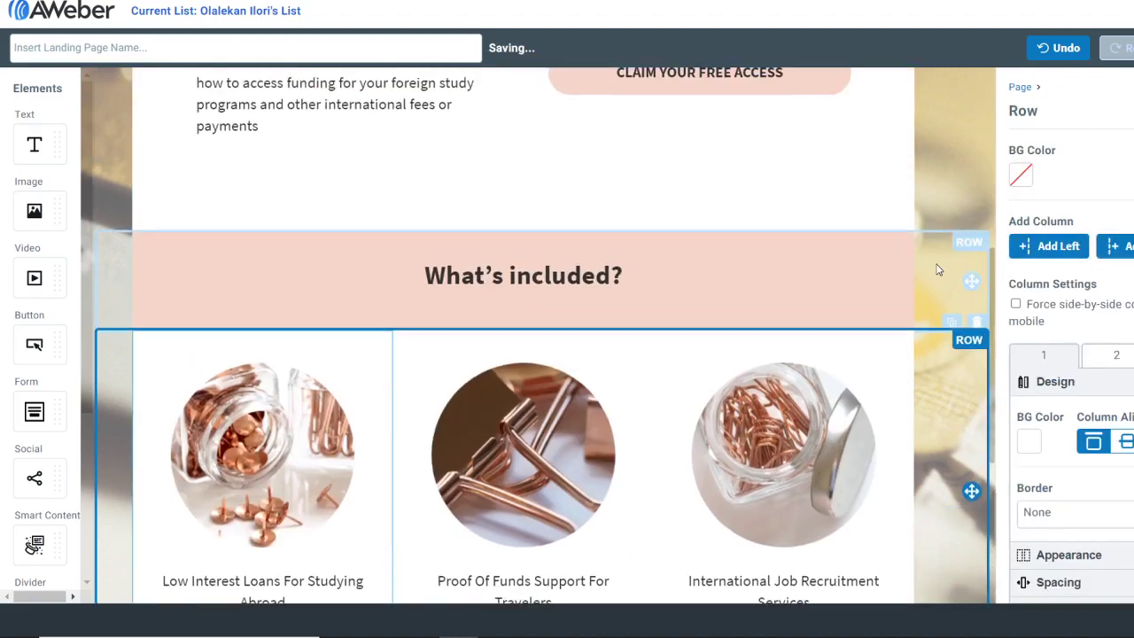
scroll(940, 270, "down", 5)
scroll(939, 271, "down", 4)
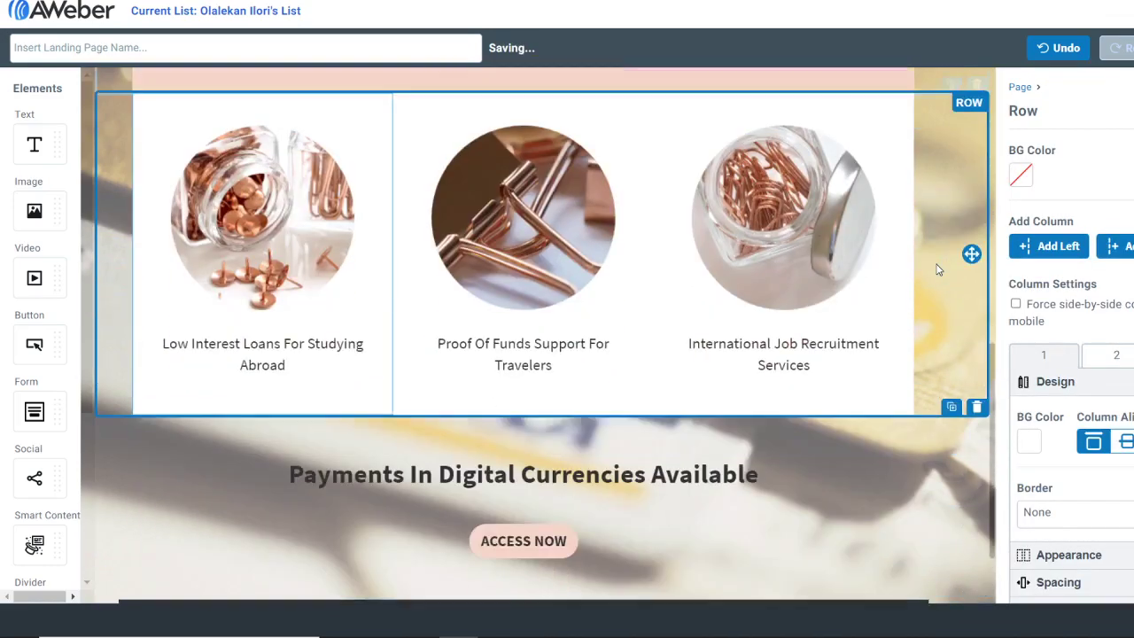
scroll(940, 270, "up", 8)
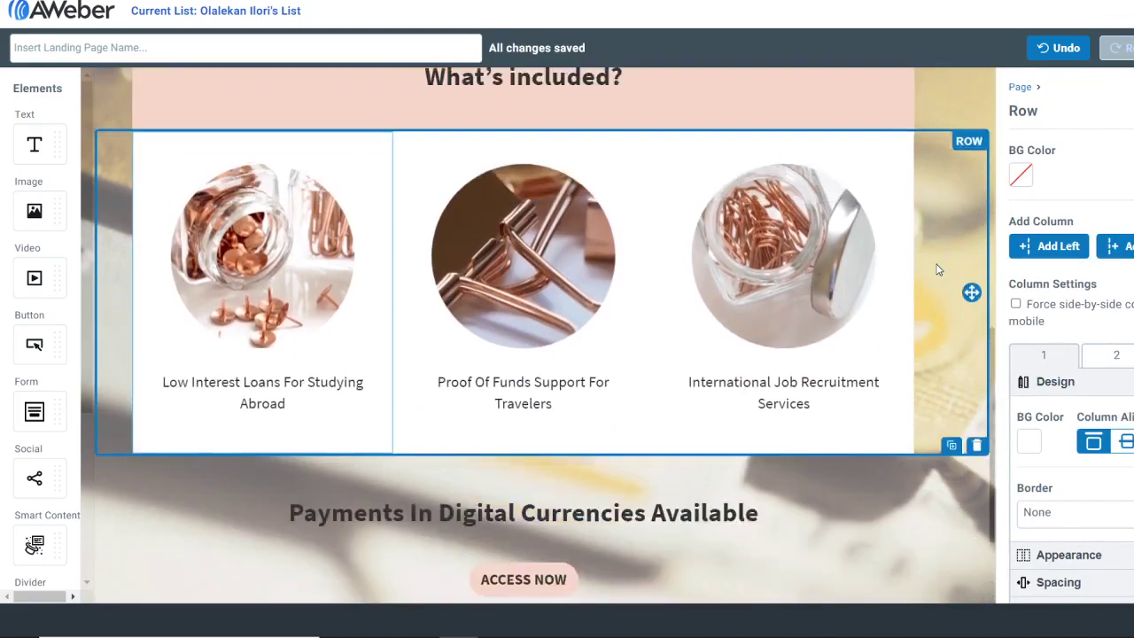
scroll(939, 270, "down", 4)
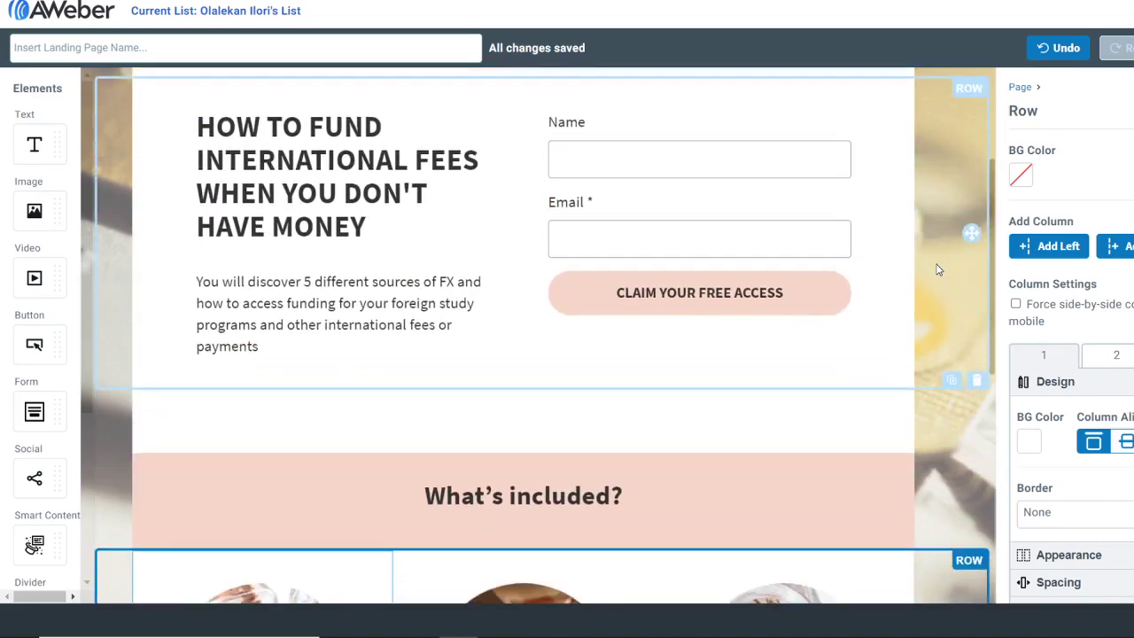
scroll(938, 269, "down", 2)
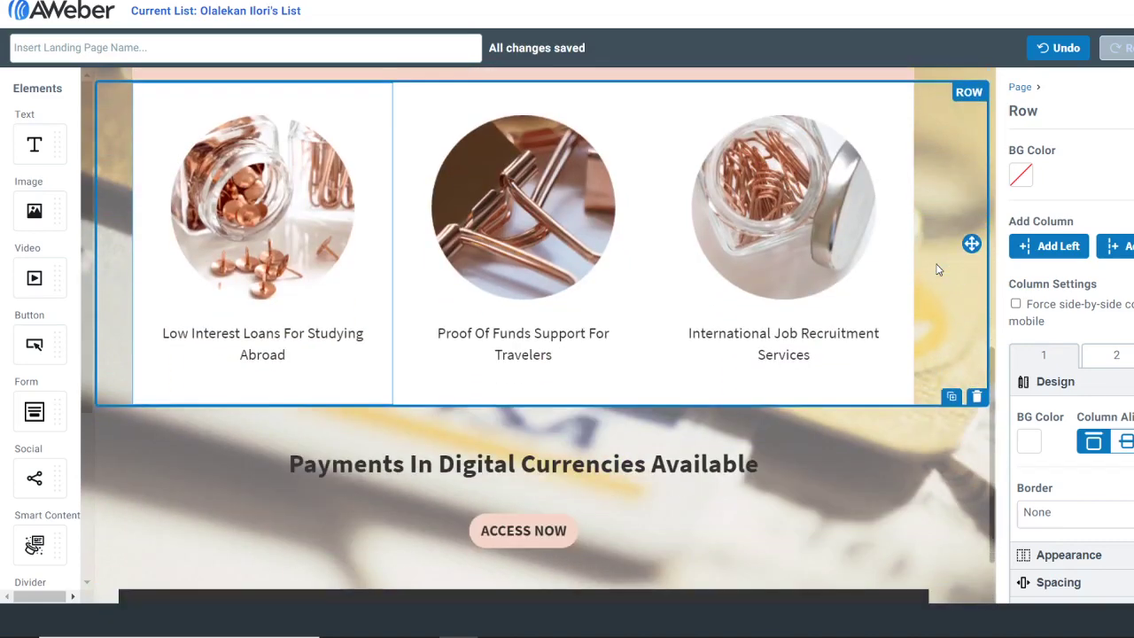
scroll(938, 269, "up", 1)
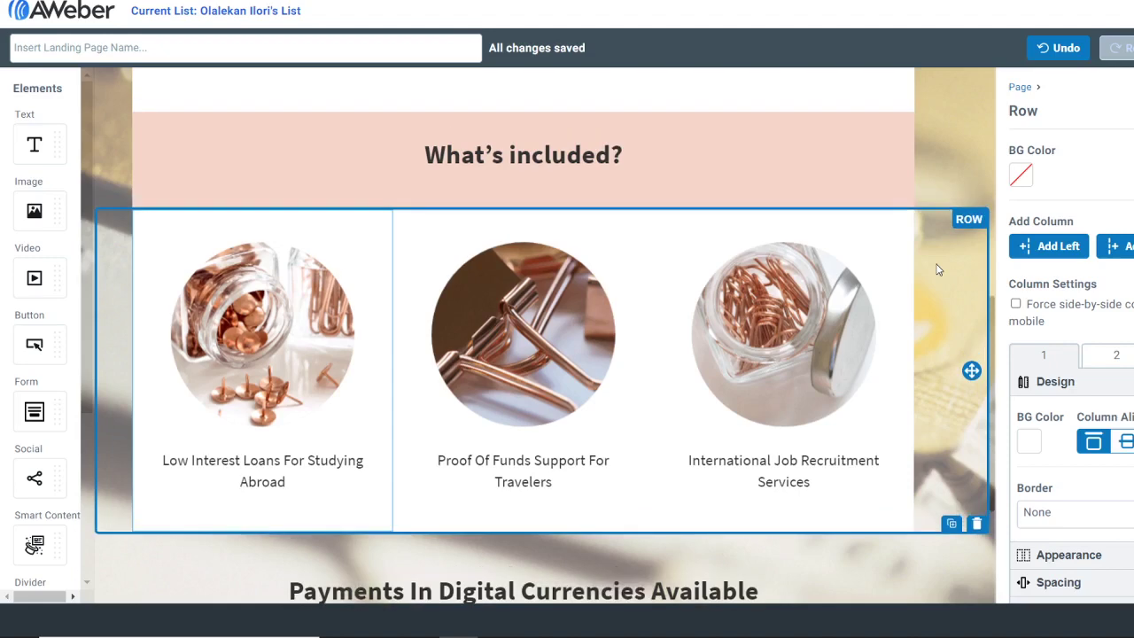
scroll(940, 270, "down", 2)
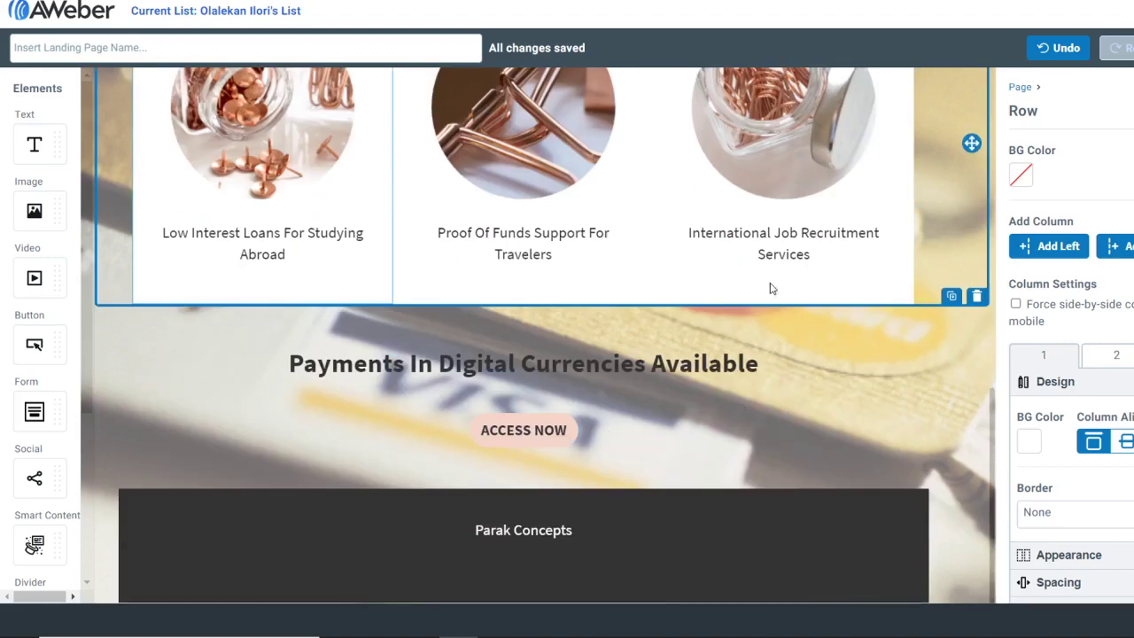
Replace "You will" with "Sign up to" at the start of the paragraph under the main headline.
scroll(578, 257, "up", 7)
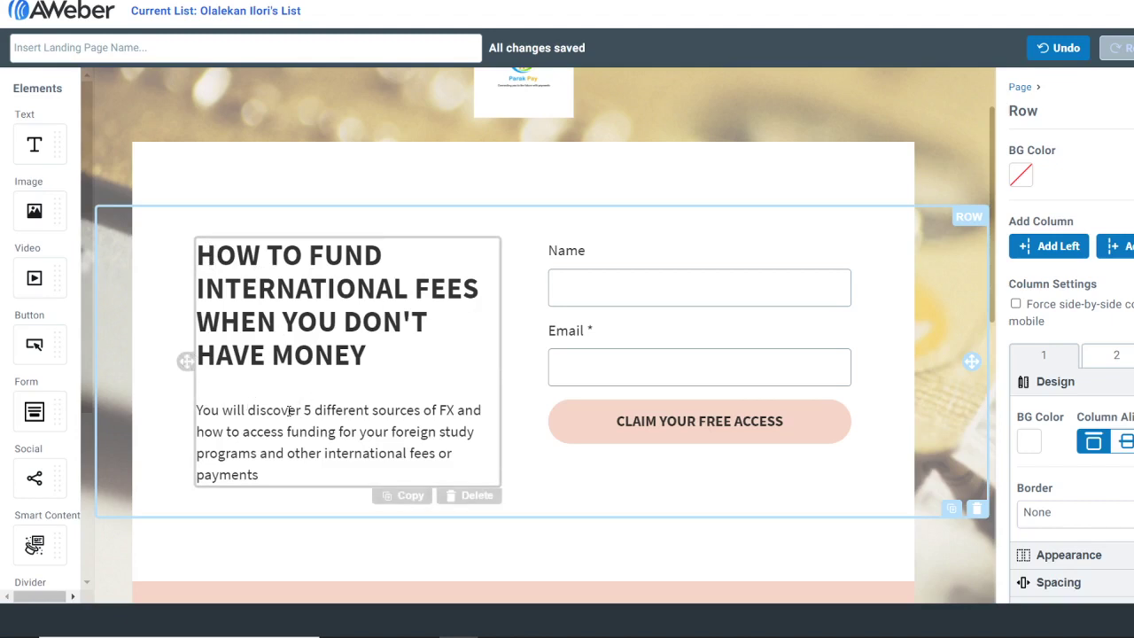
left_click(201, 409)
left_click_drag(199, 410, 232, 410)
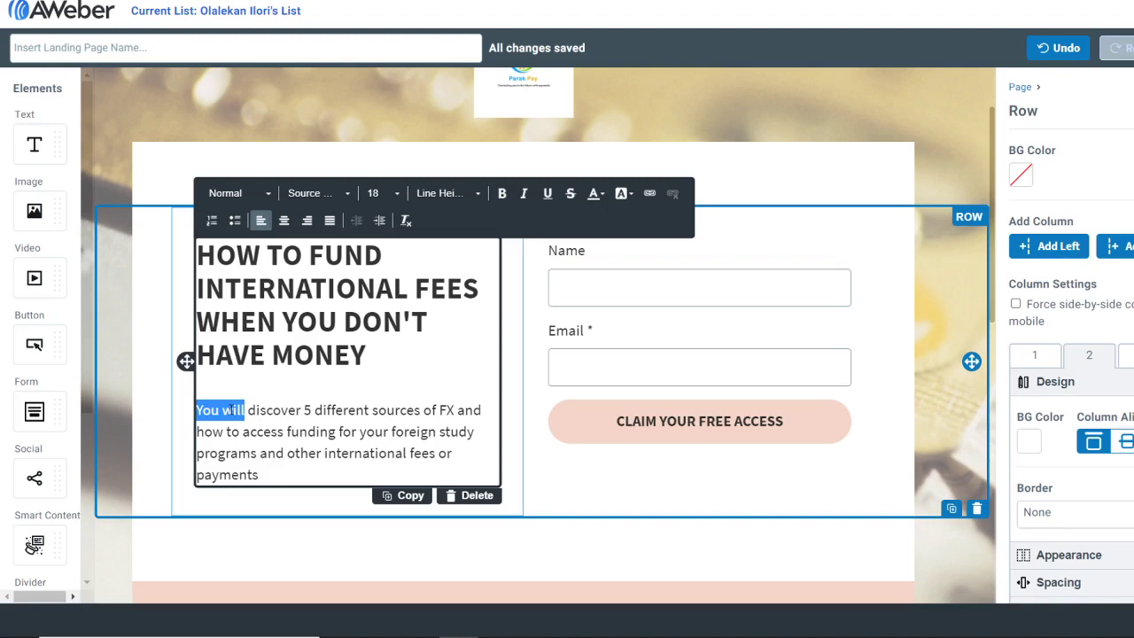
type("Joi")
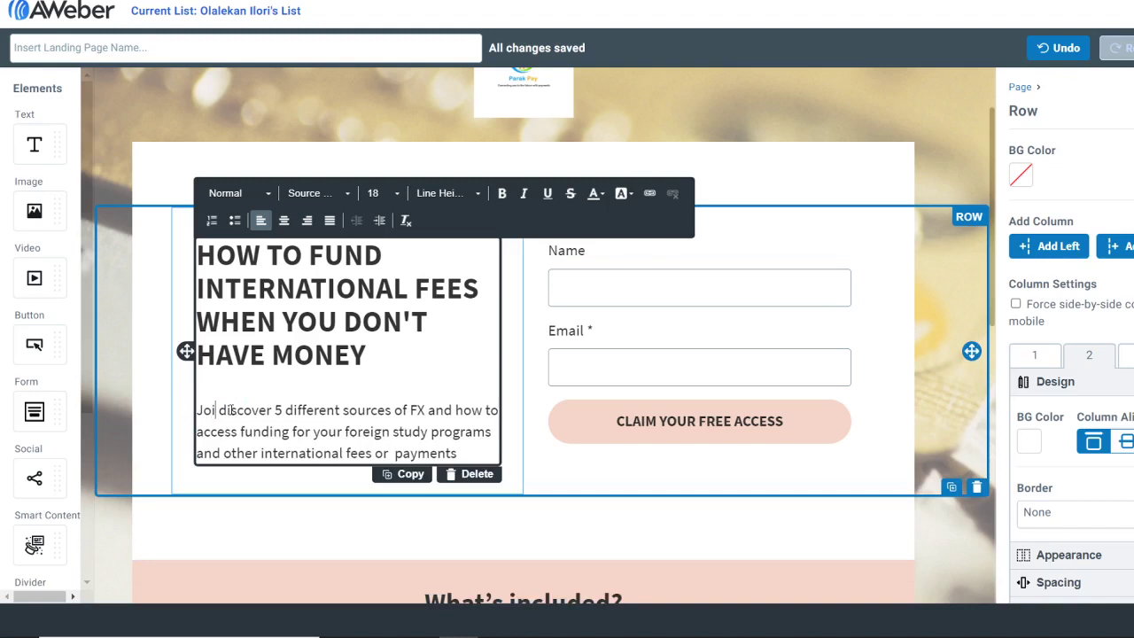
key("BackSpace")
key("BackSpace")
key("BackSpace")
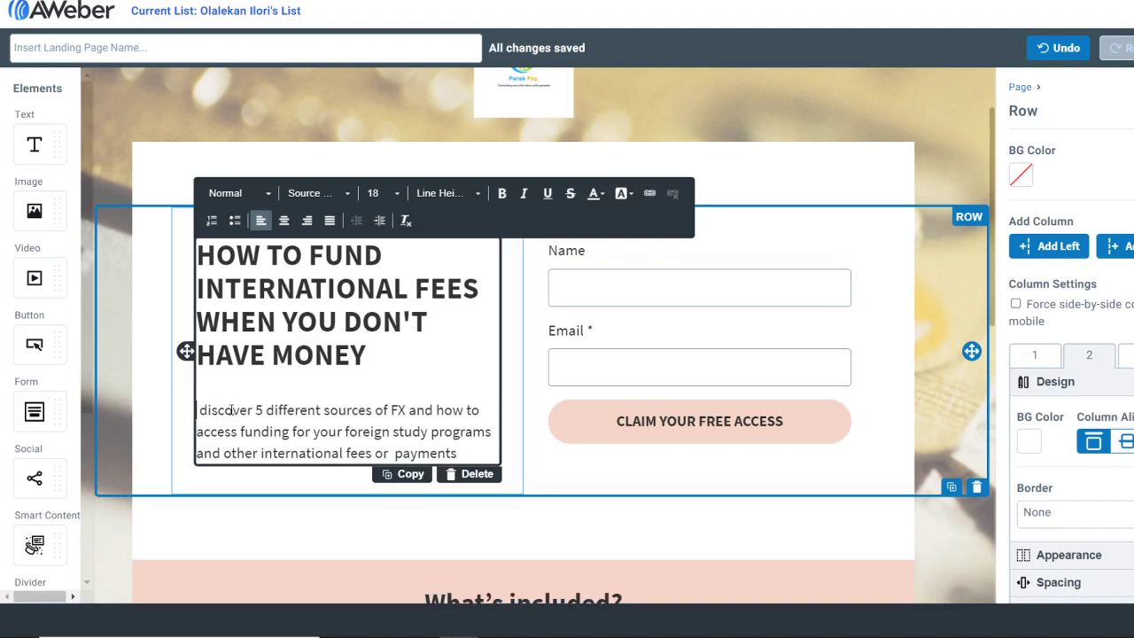
type("Sign")
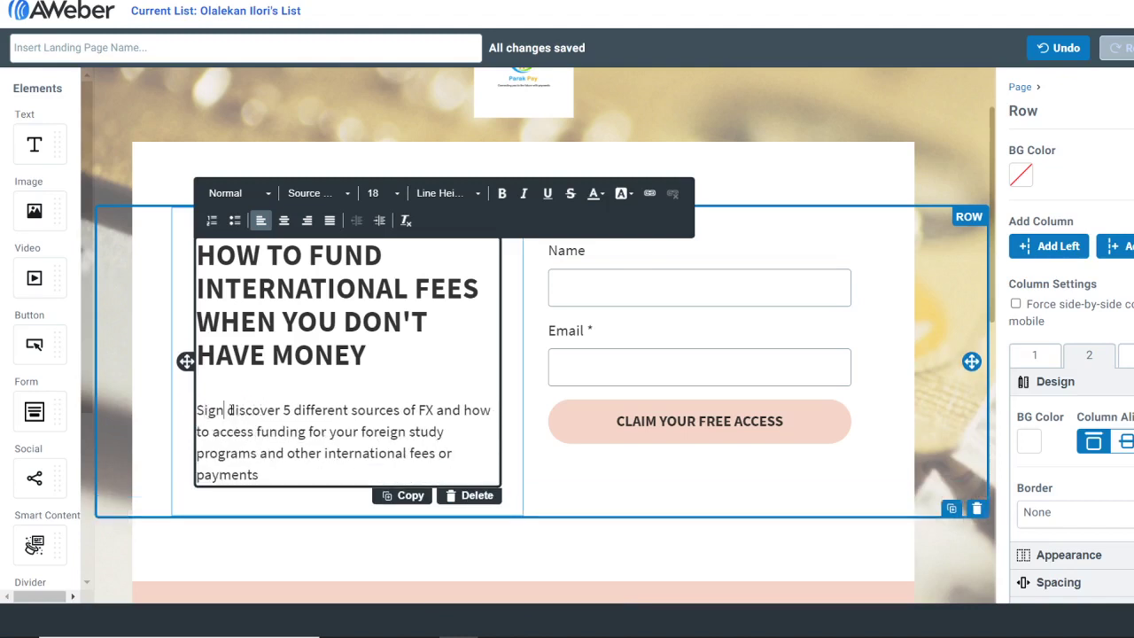
type(" up to")
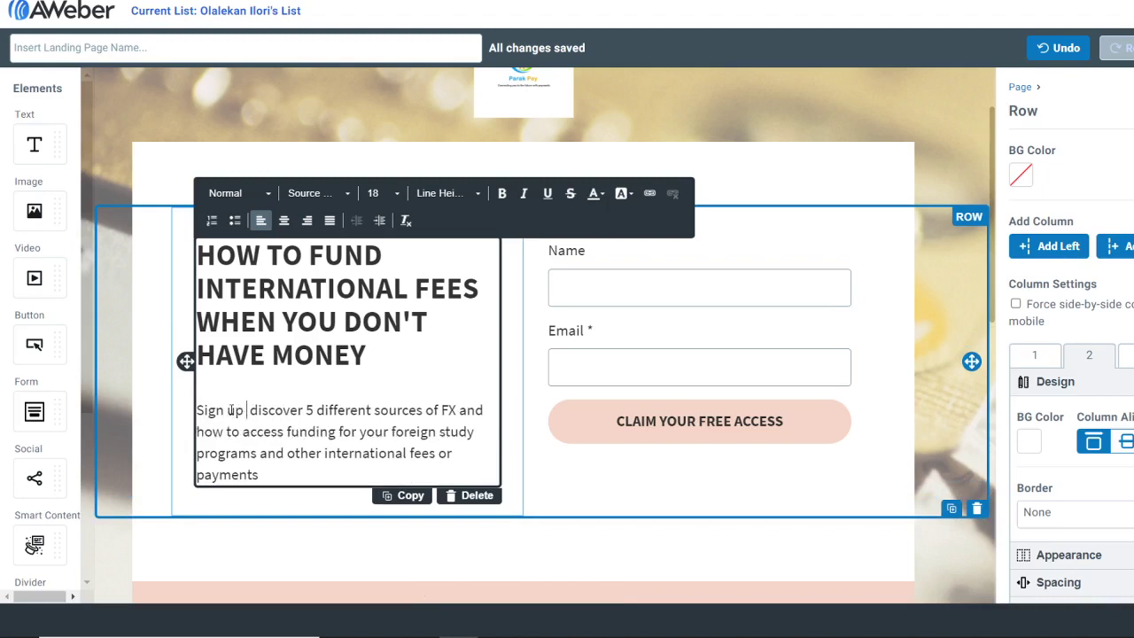
type(" be")
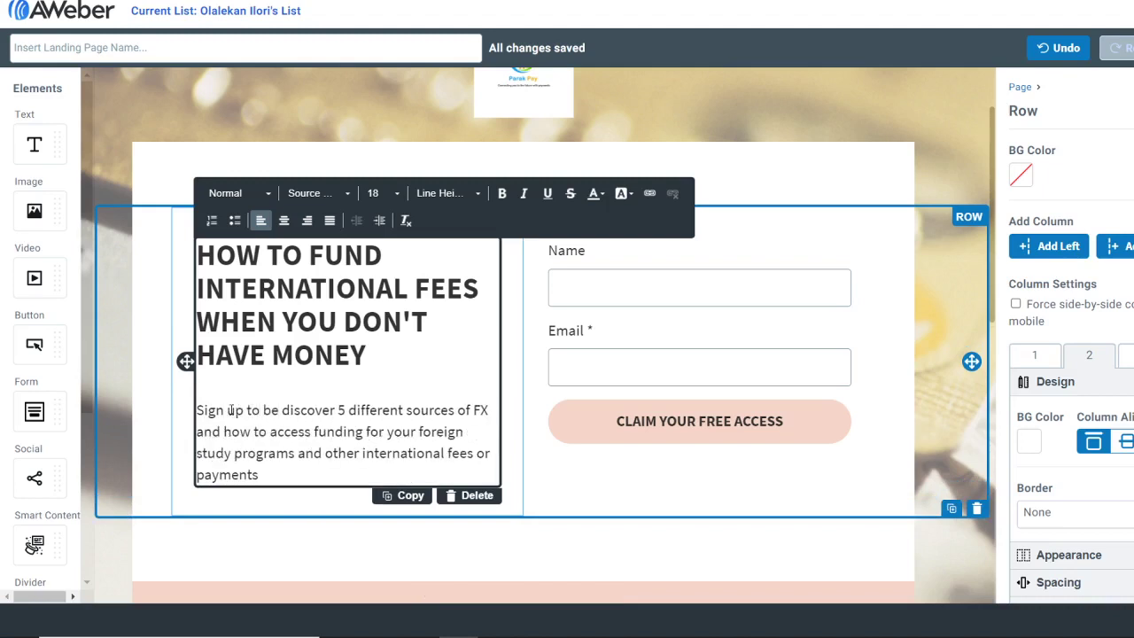
key("BackSpace")
key("BackSpace")
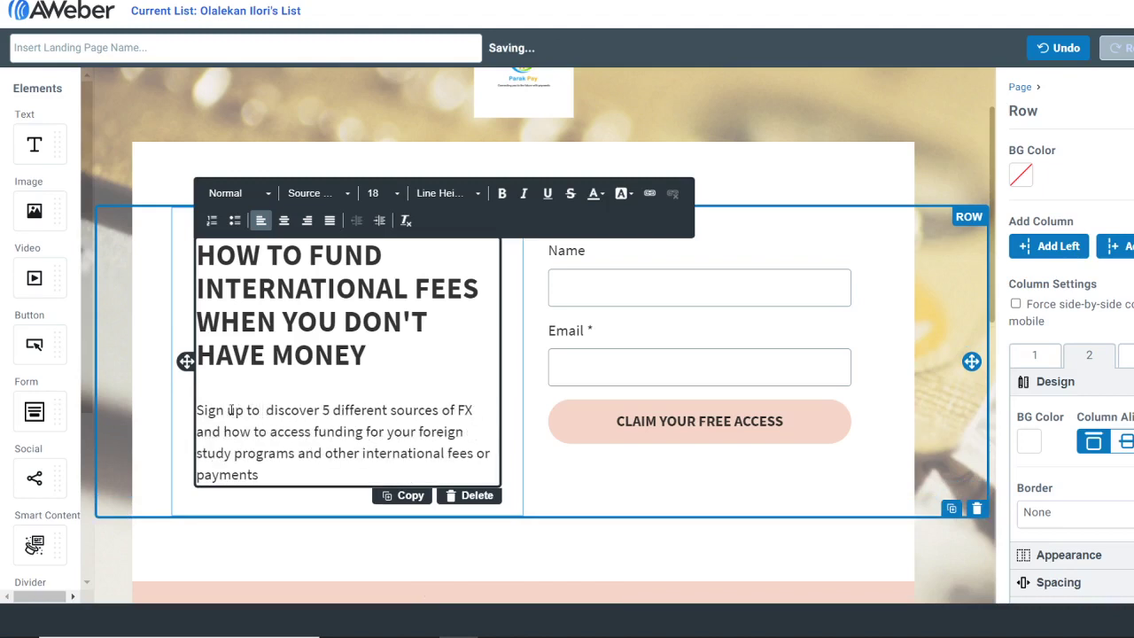
Insert "join our Facebook group and the" before "discover" in the paragraph beside the sign-up form.
type("join our ")
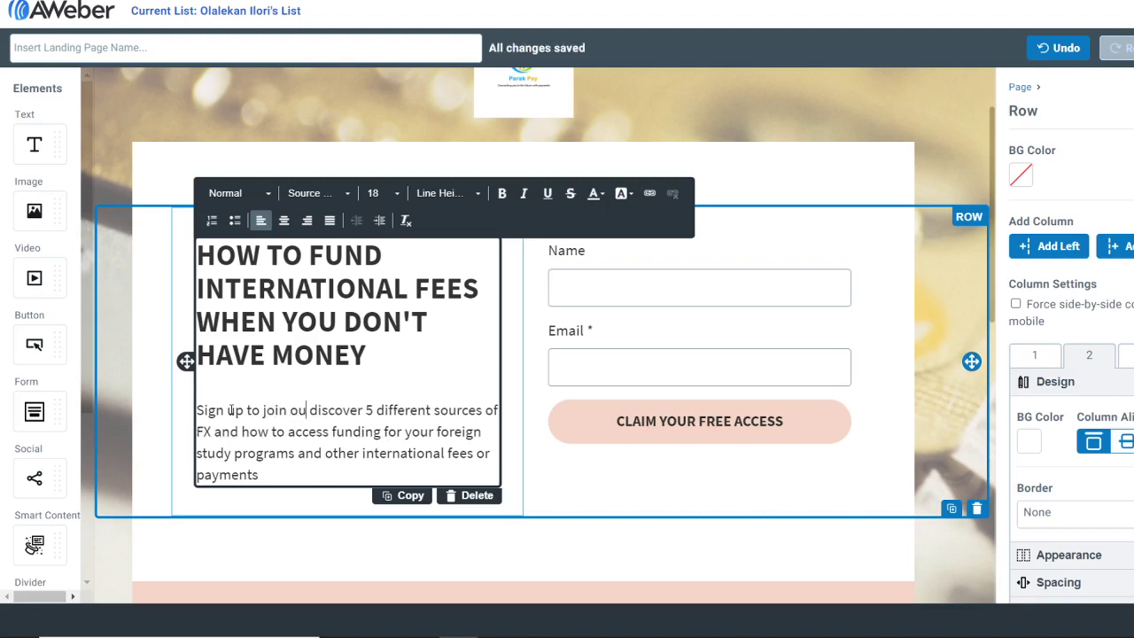
type("Facebook")
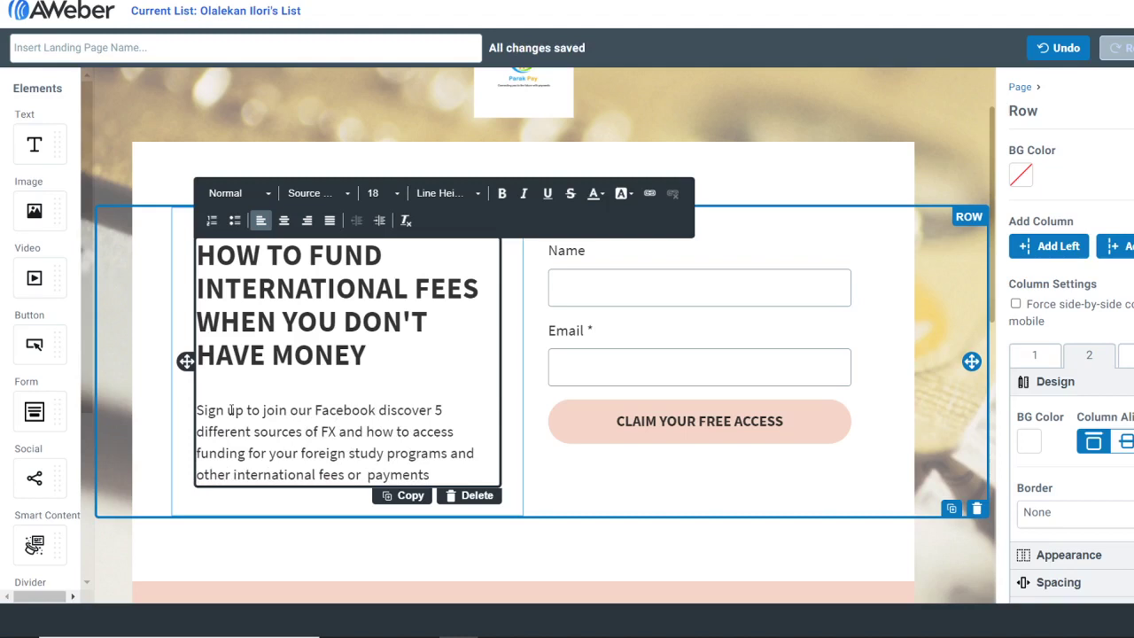
type(" group ")
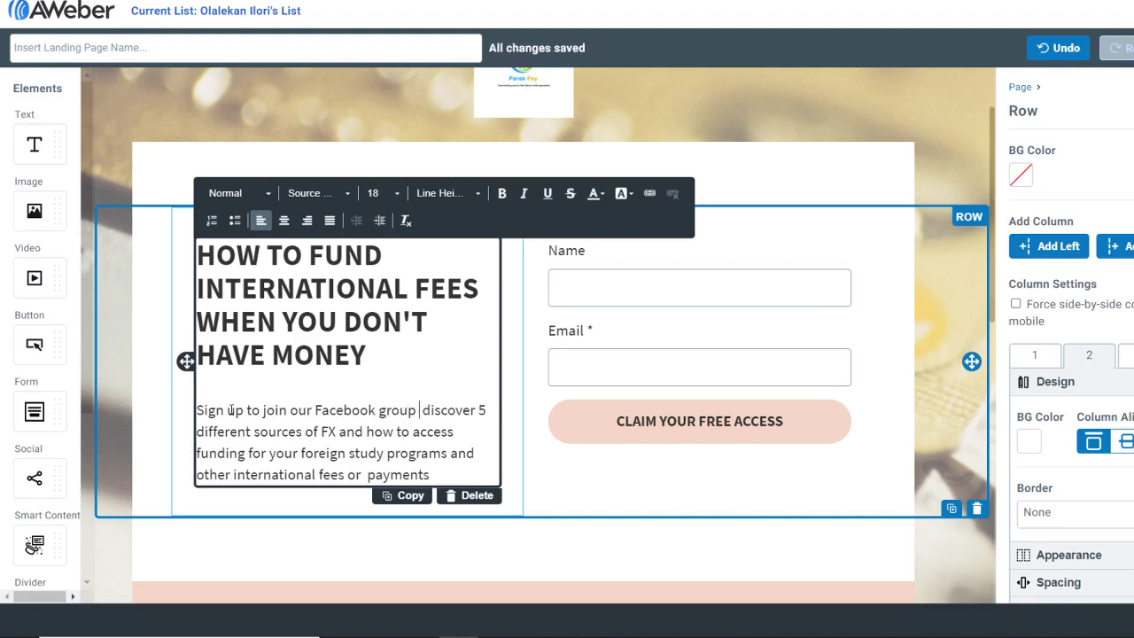
type("and")
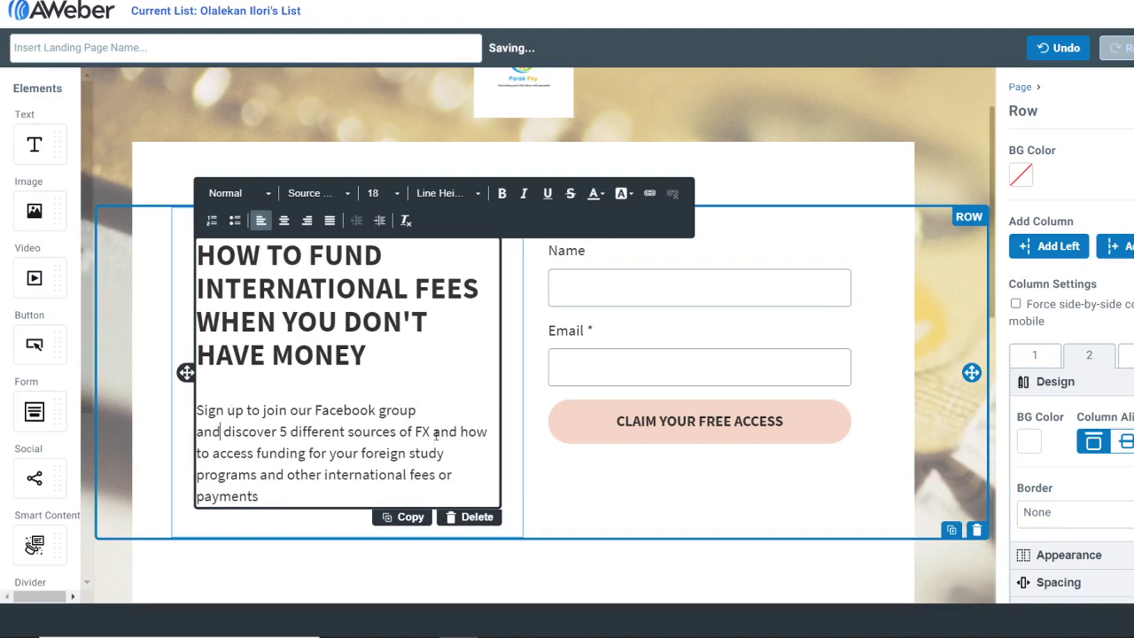
type("th")
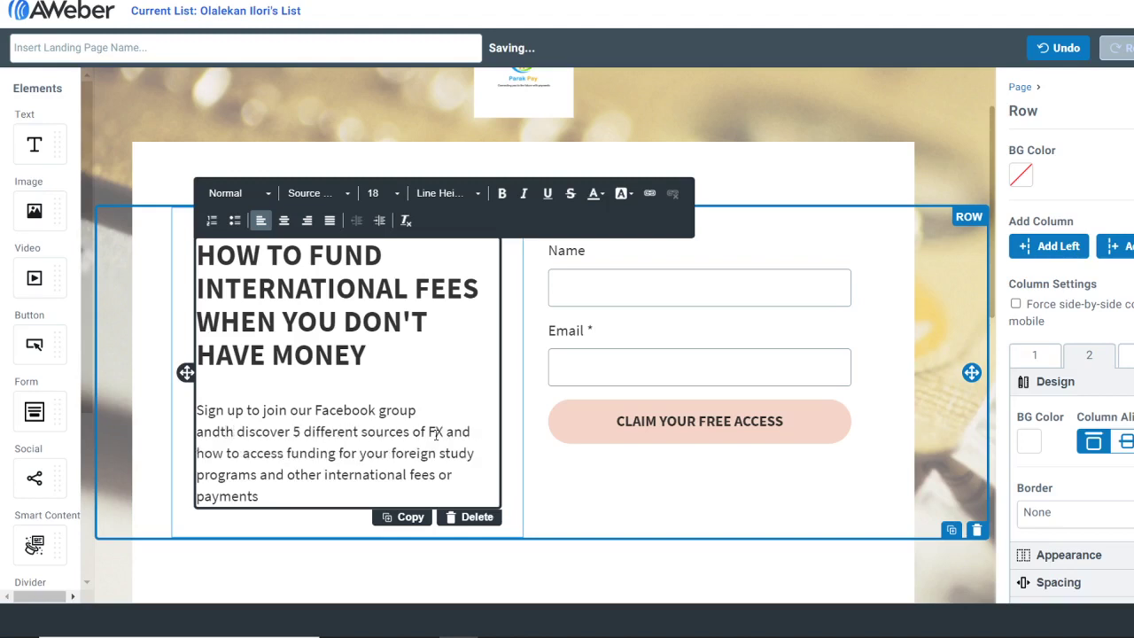
key("BackSpace")
key("BackSpace")
type("the")
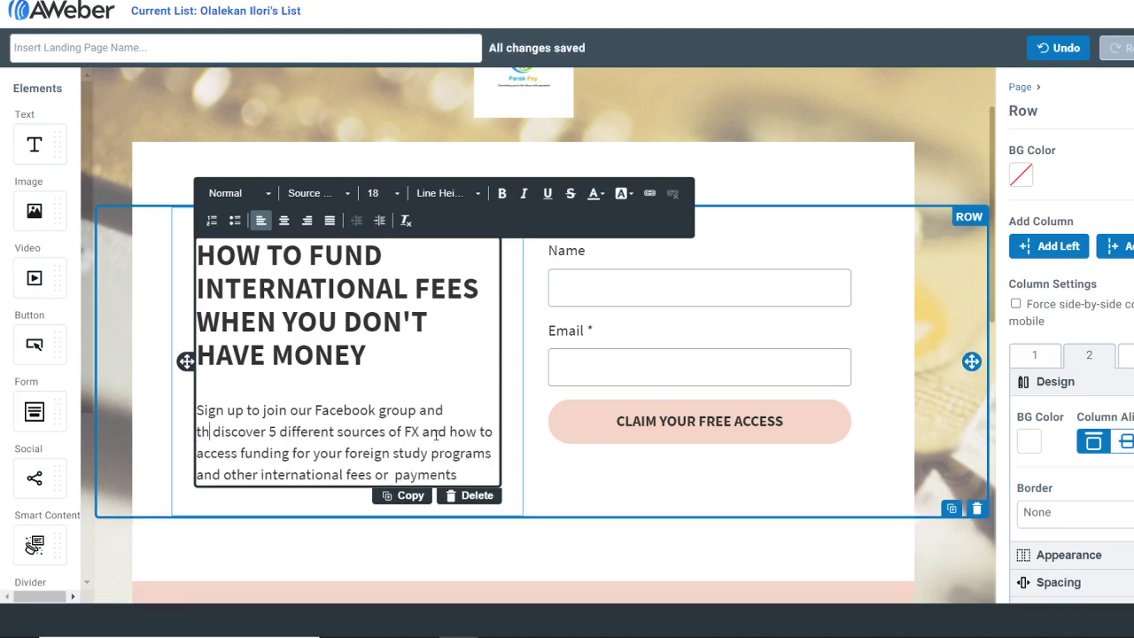
key("BackSpace")
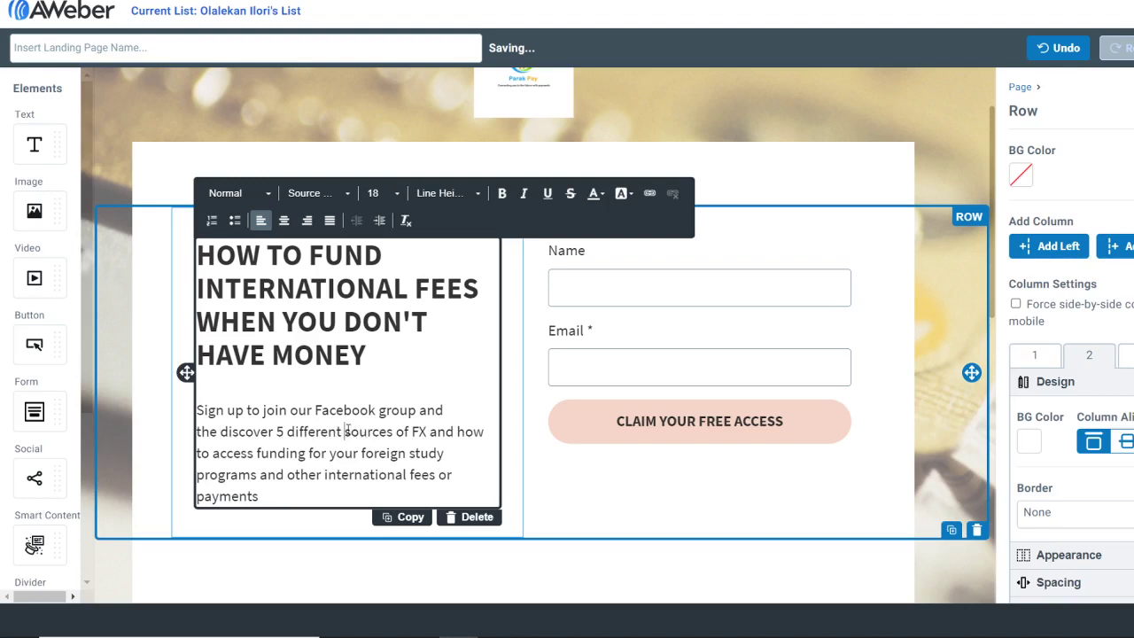
Reword "sources of FX" as "ways to get FX" in the paragraph under the main headline.
type("ways ")
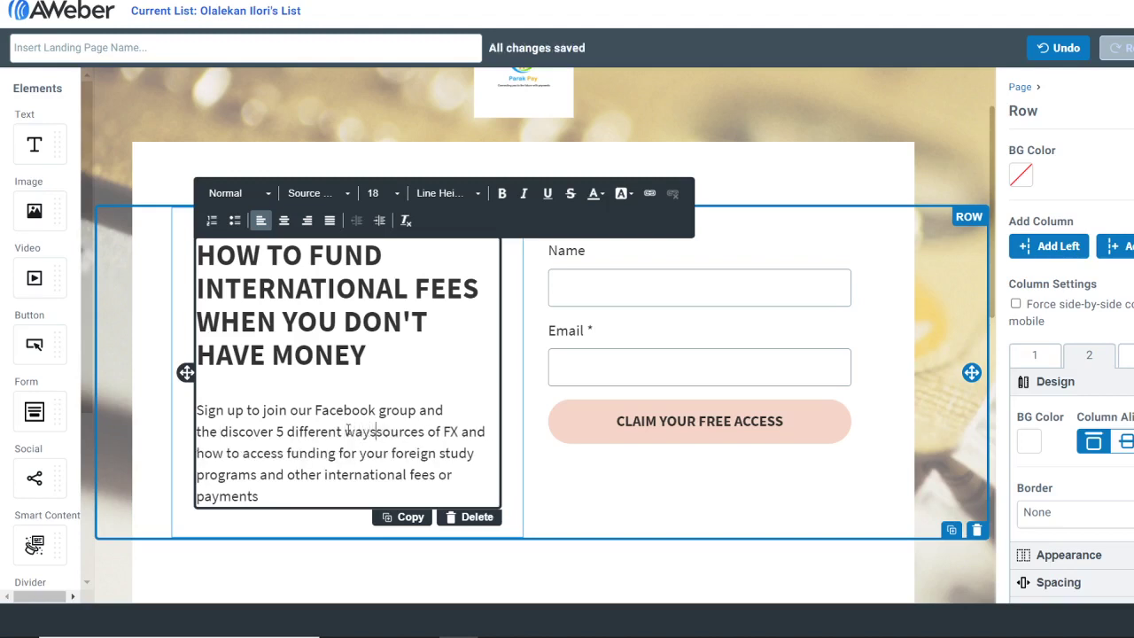
type("to s")
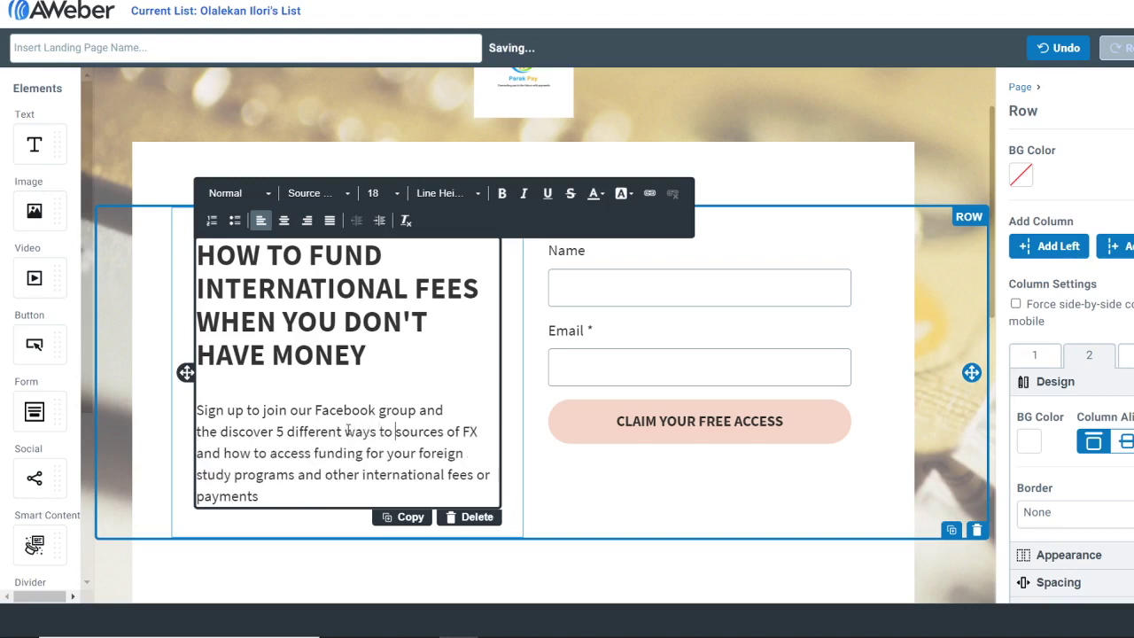
left_click(441, 431)
key("BackSpace")
key("BackSpace")
key("BackSpace")
key("BackSpace")
key("BackSpace")
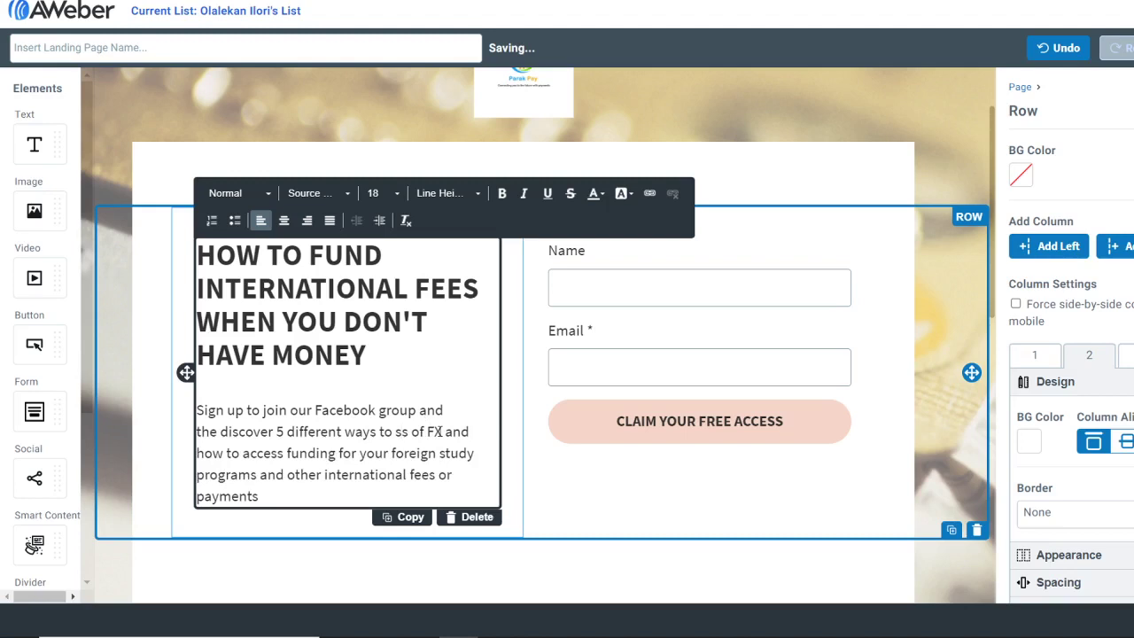
key("BackSpace")
key("Delete")
key("Delete")
key("Delete")
key("Delete")
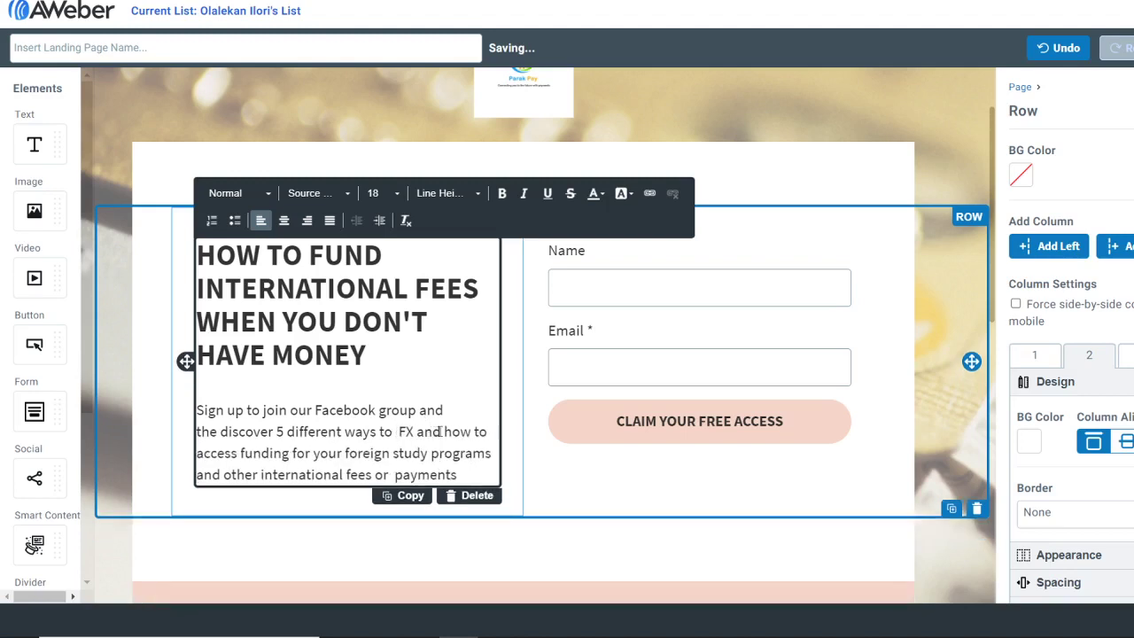
type("get")
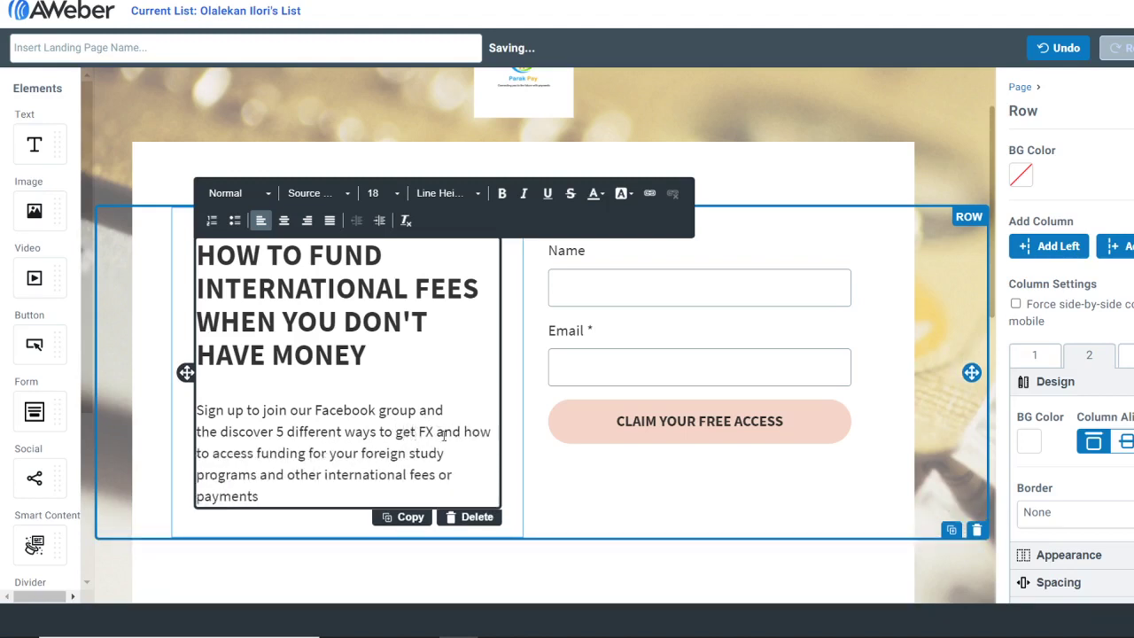
Switch to Facebook, open its groups section, and return to the AWeber landing page.
scroll(568, 481, "down", 3)
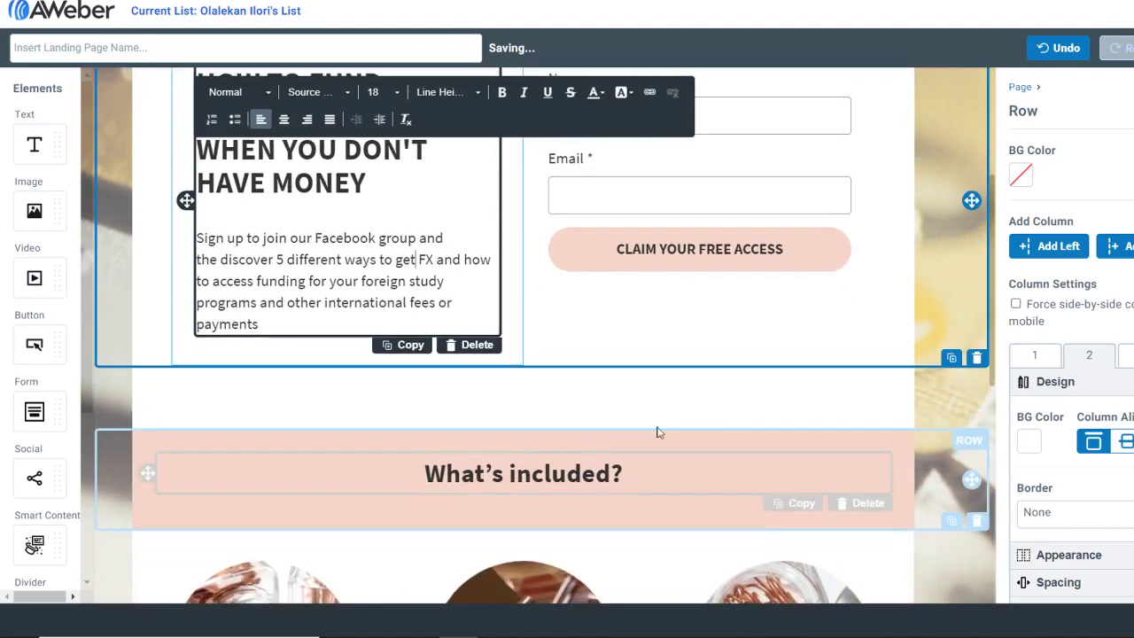
scroll(682, 299, "up", 3)
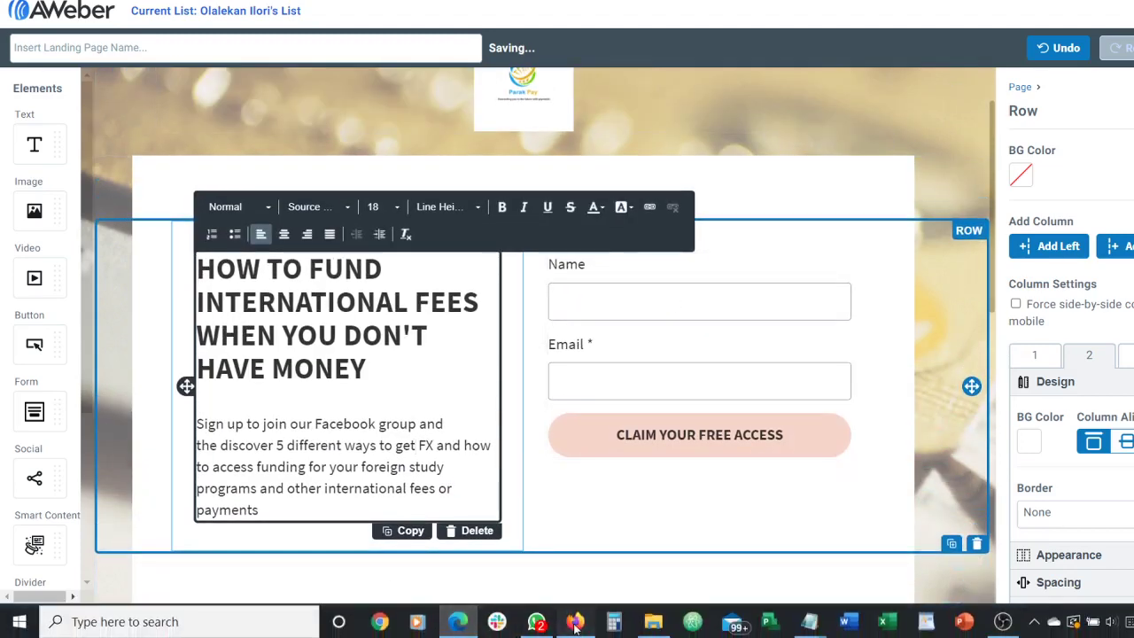
left_click(575, 623)
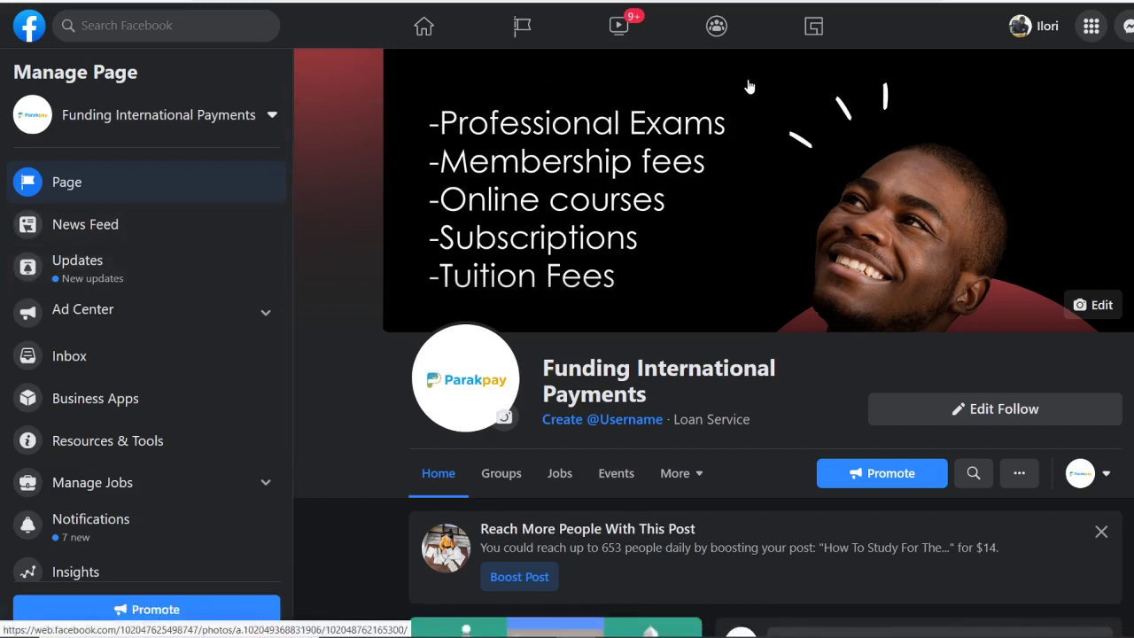
left_click(717, 26)
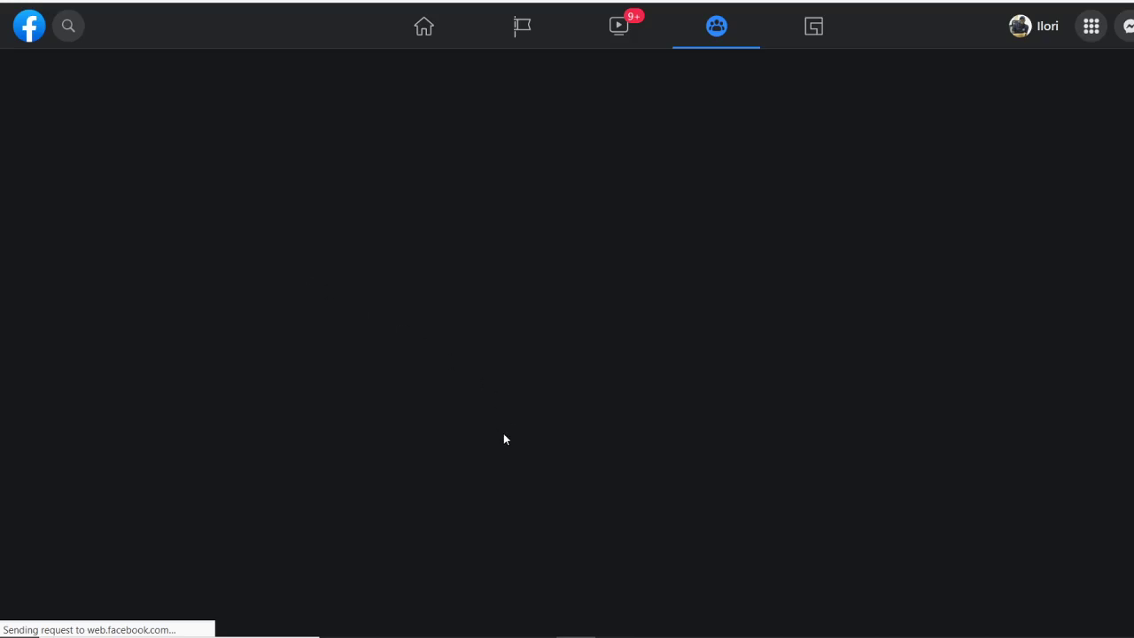
mouse_move(529, 635)
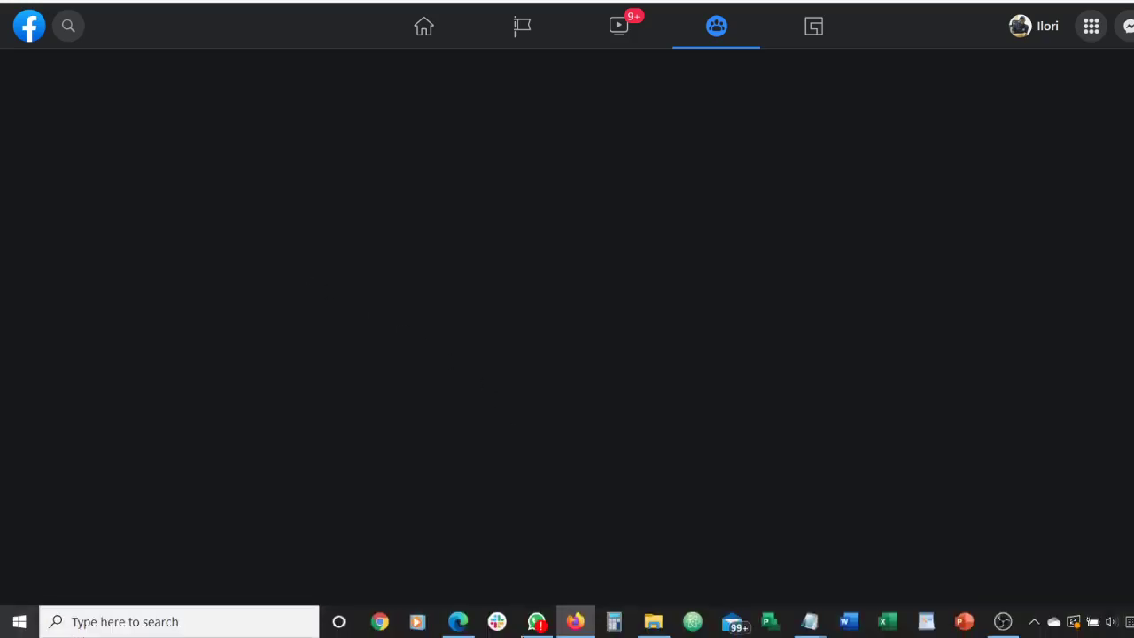
left_click(576, 622)
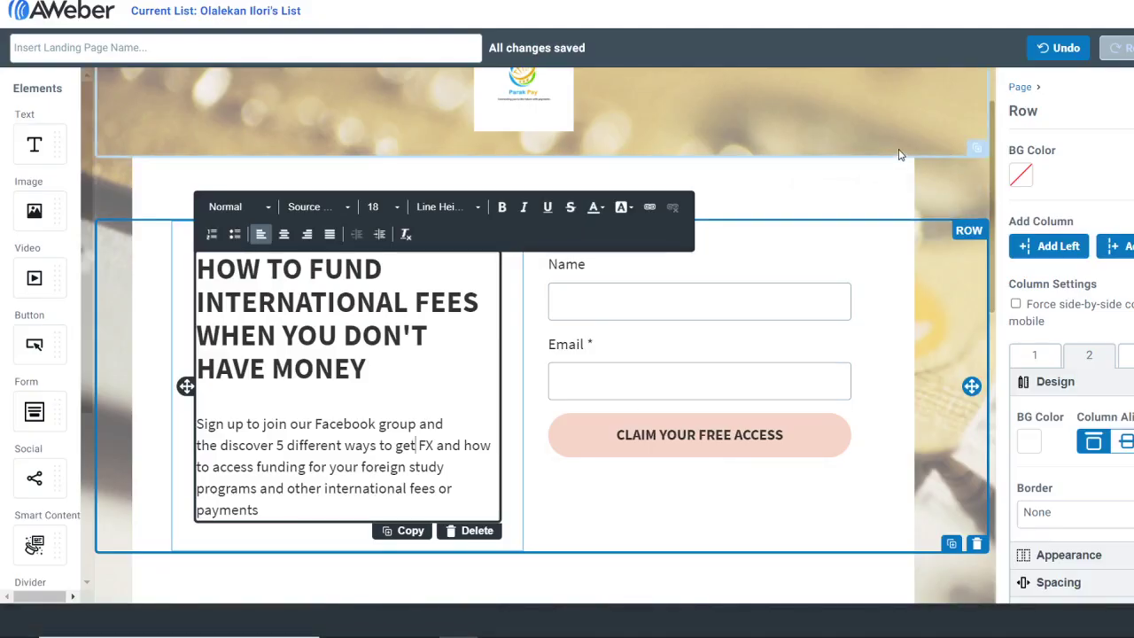
Inspect the "ACCESS NOW" button's link settings and check the groups page in Facebook before returning to AWeber.
left_click(865, 340)
scroll(869, 448, "down", 2)
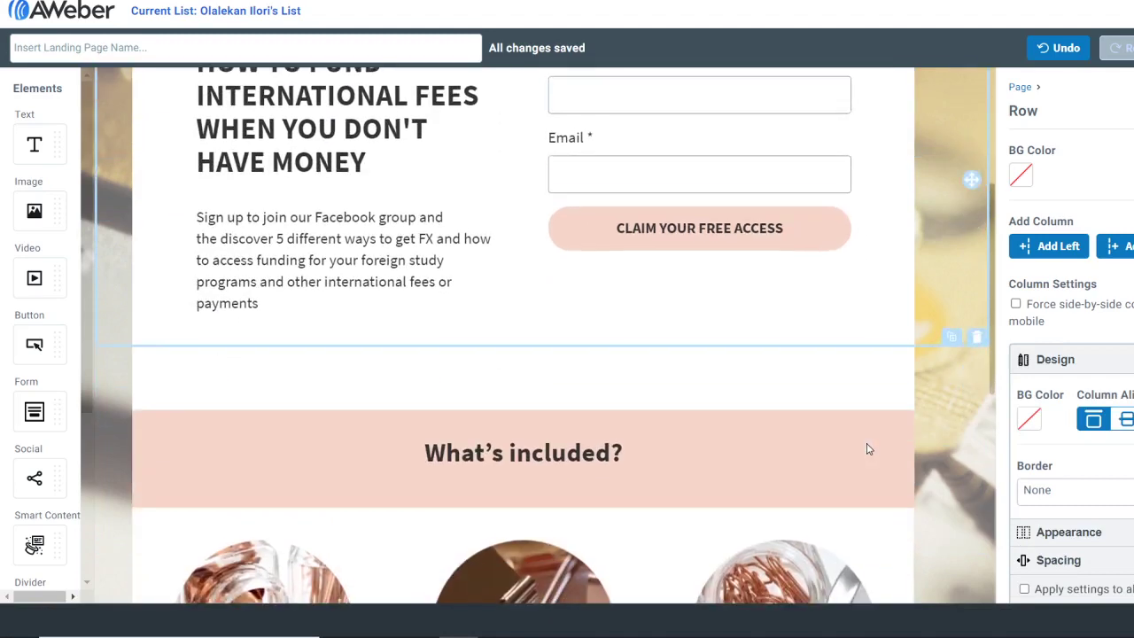
scroll(867, 450, "down", 5)
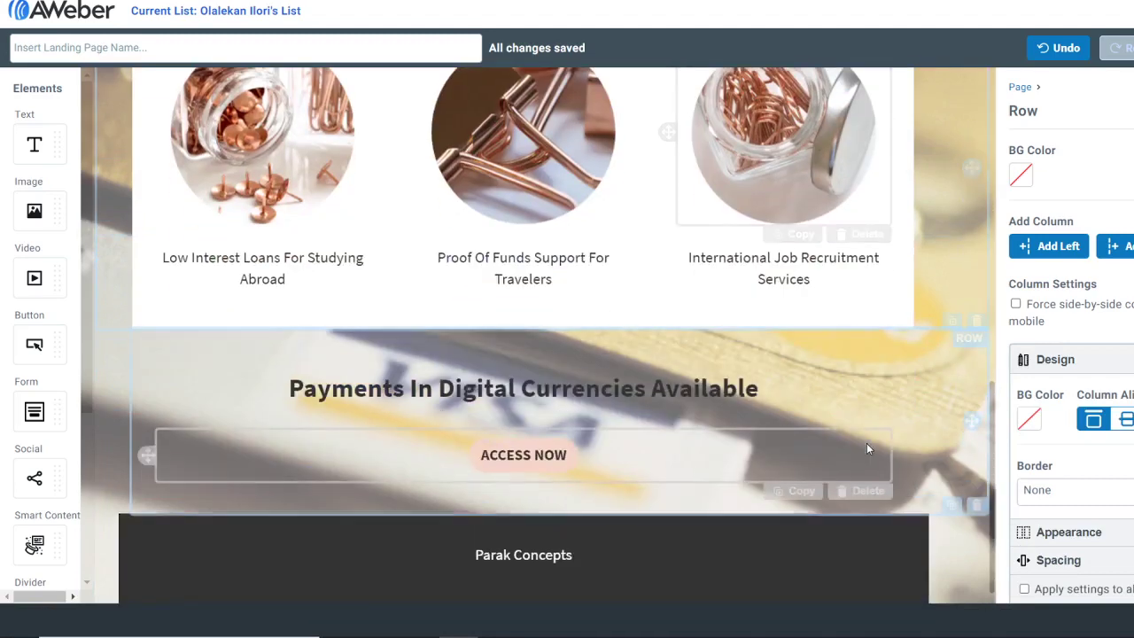
scroll(867, 448, "down", 1)
left_click(558, 430)
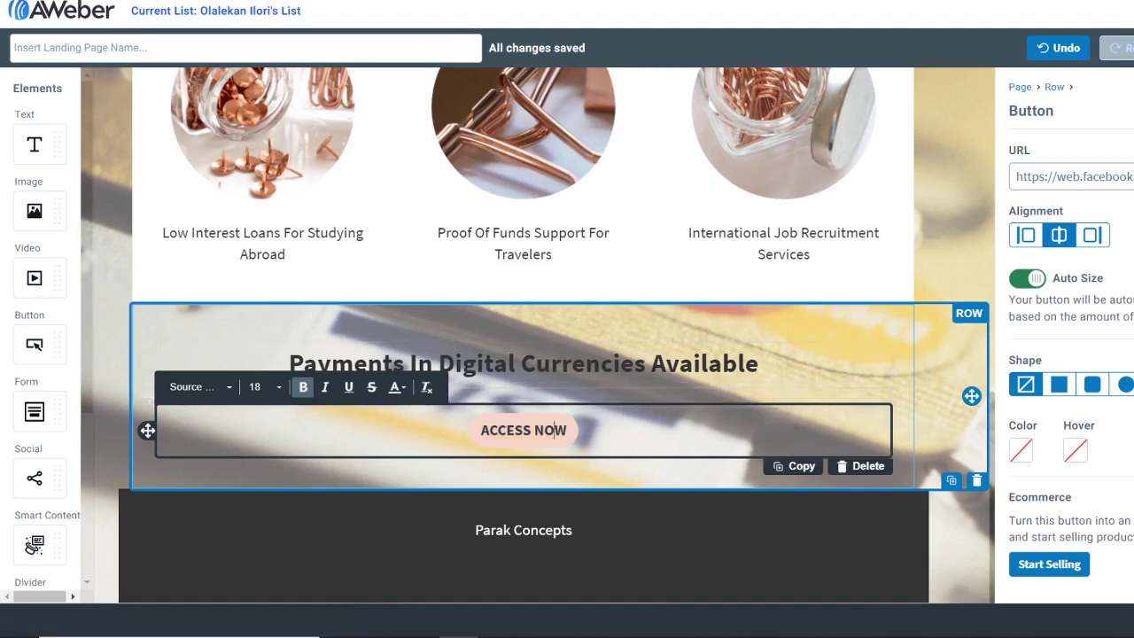
mouse_move(537, 630)
left_click(575, 621)
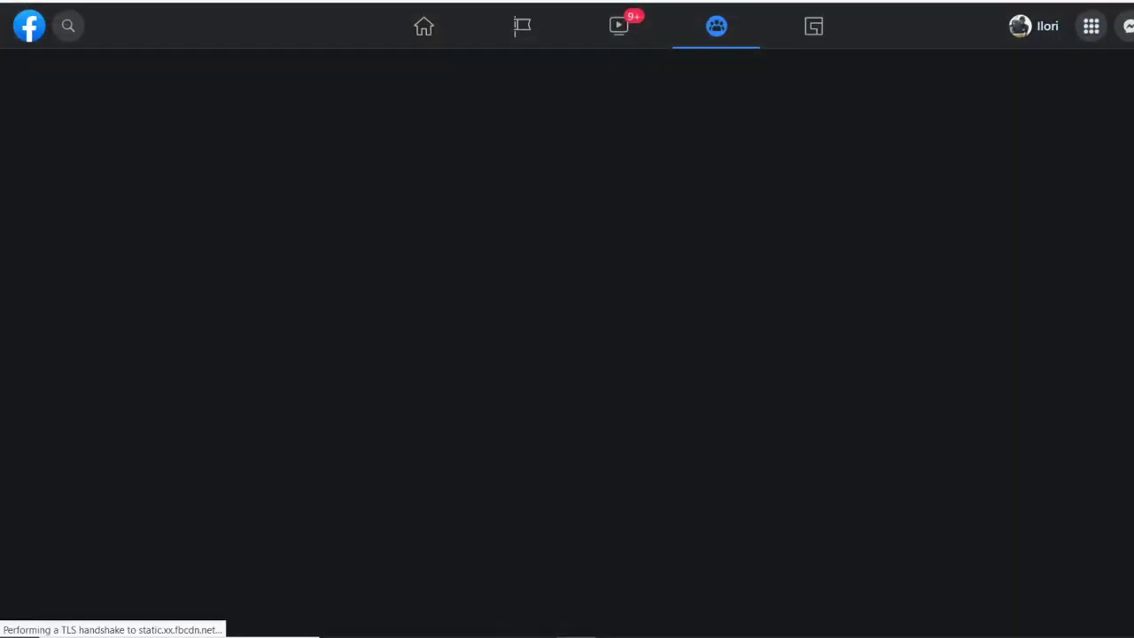
mouse_move(575, 631)
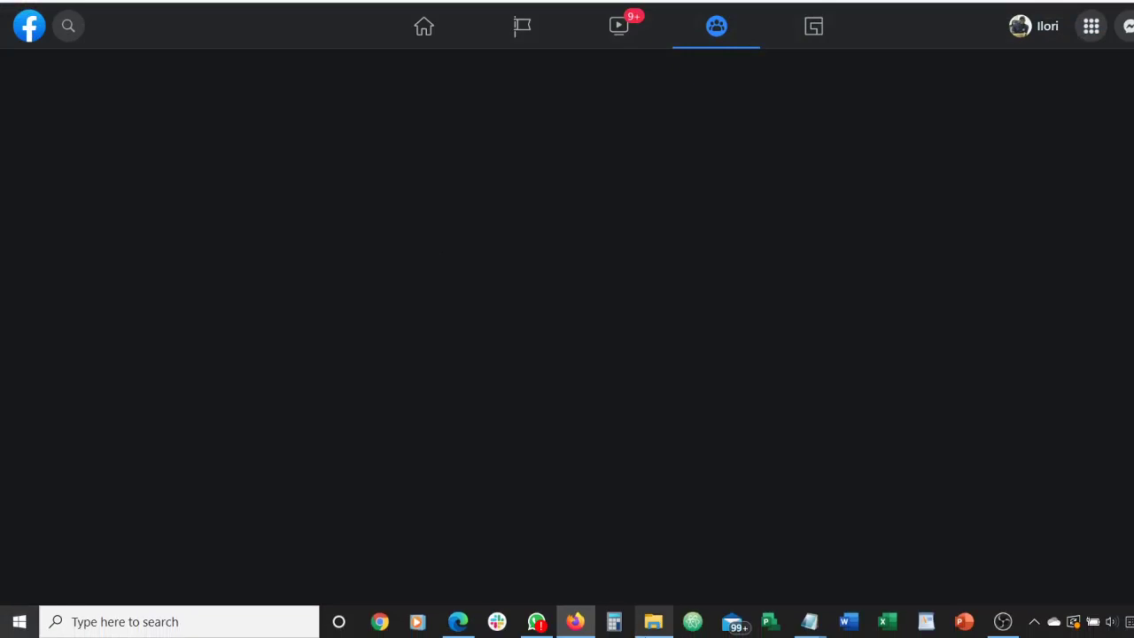
left_click(584, 627)
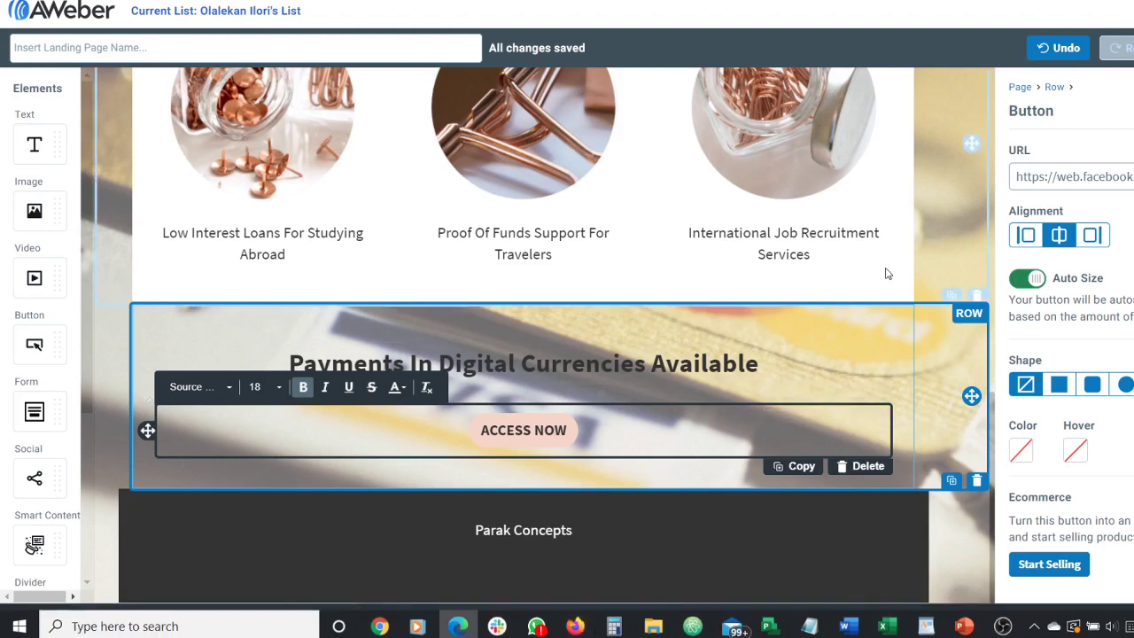
Deselect the "ACCESS NOW" button and review the page from the logo down to the "What's included?" section.
left_click(930, 236)
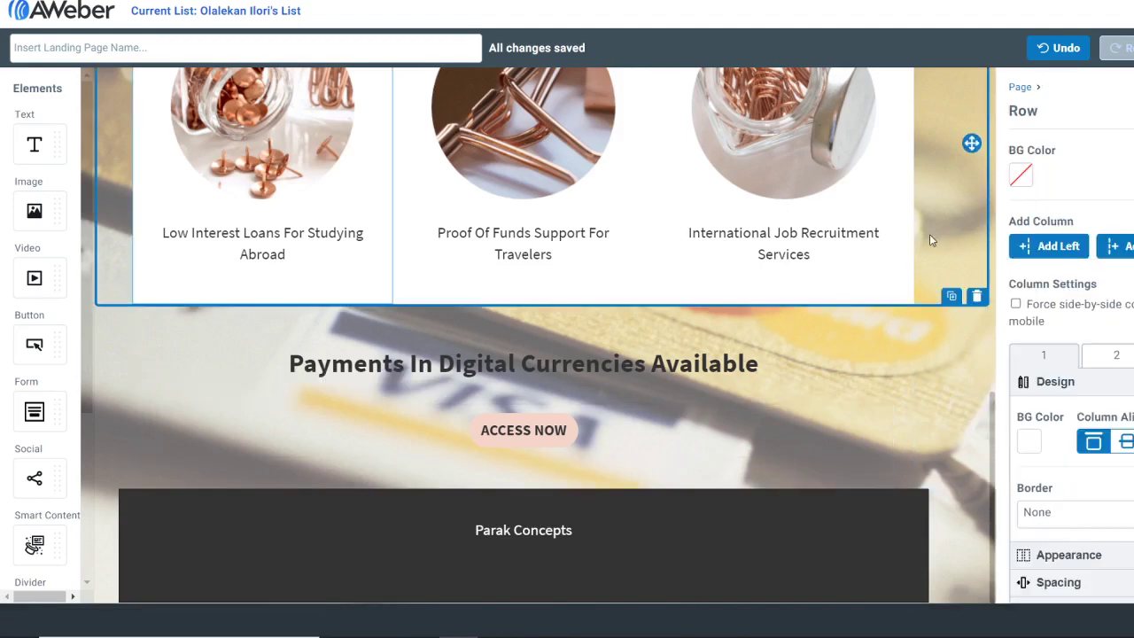
scroll(930, 235, "up", 4)
scroll(929, 234, "up", 5)
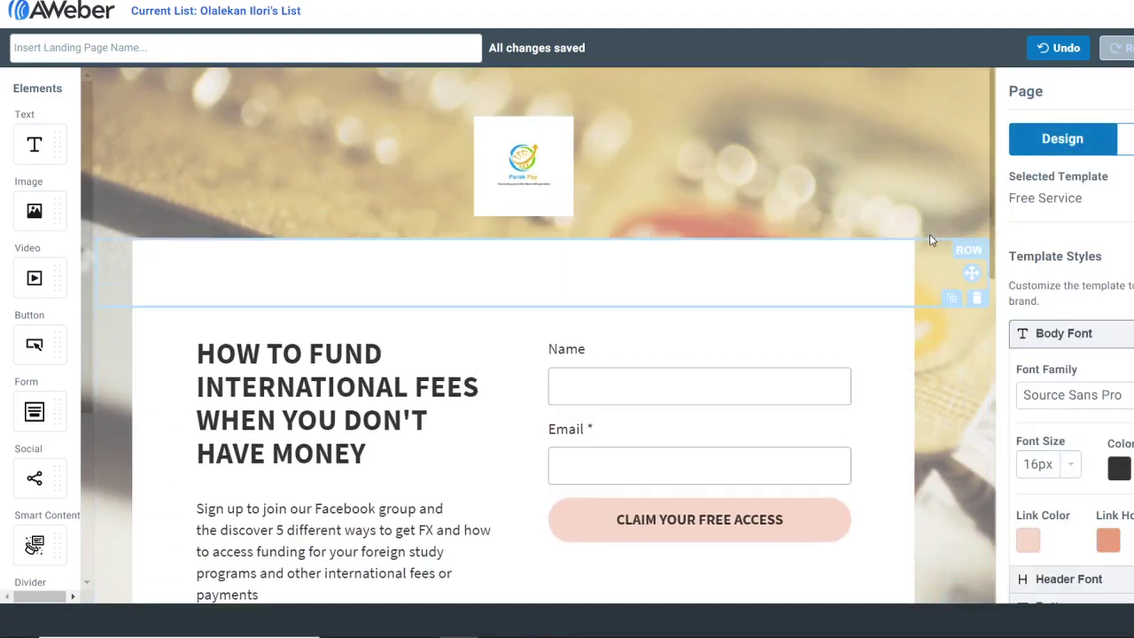
scroll(929, 234, "down", 2)
scroll(929, 234, "down", 8)
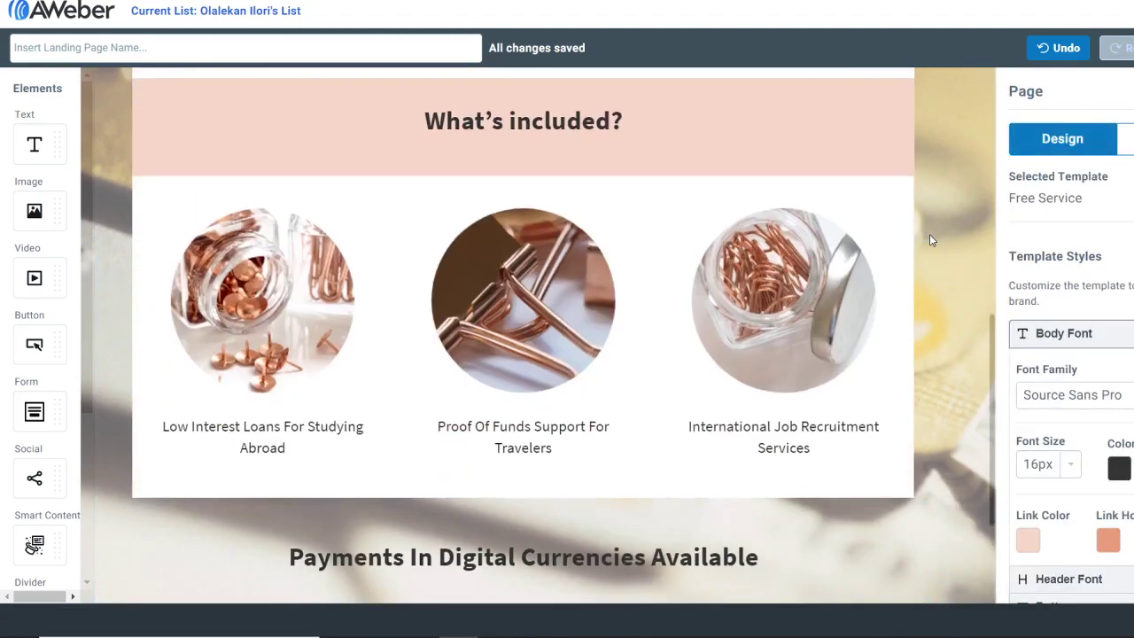
Review the landing page from the logo and sign-up form down to the digital currencies section, and look over the template style settings.
scroll(930, 234, "up", 3)
scroll(929, 234, "up", 3)
scroll(929, 234, "down", 1)
scroll(930, 234, "up", 2)
scroll(929, 234, "down", 2)
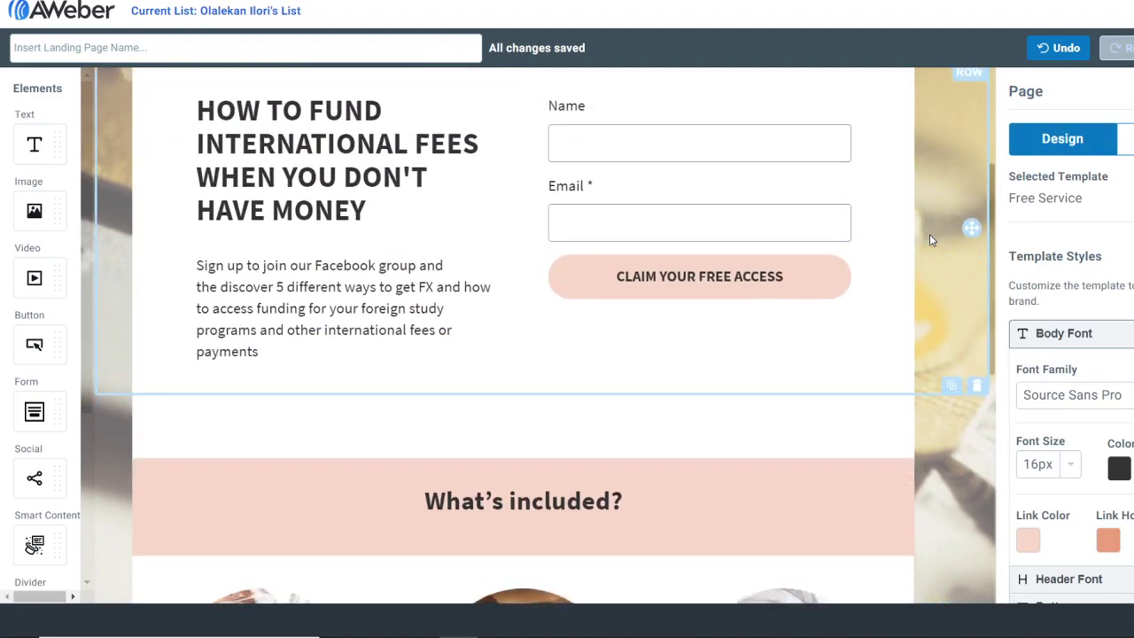
scroll(930, 234, "down", 4)
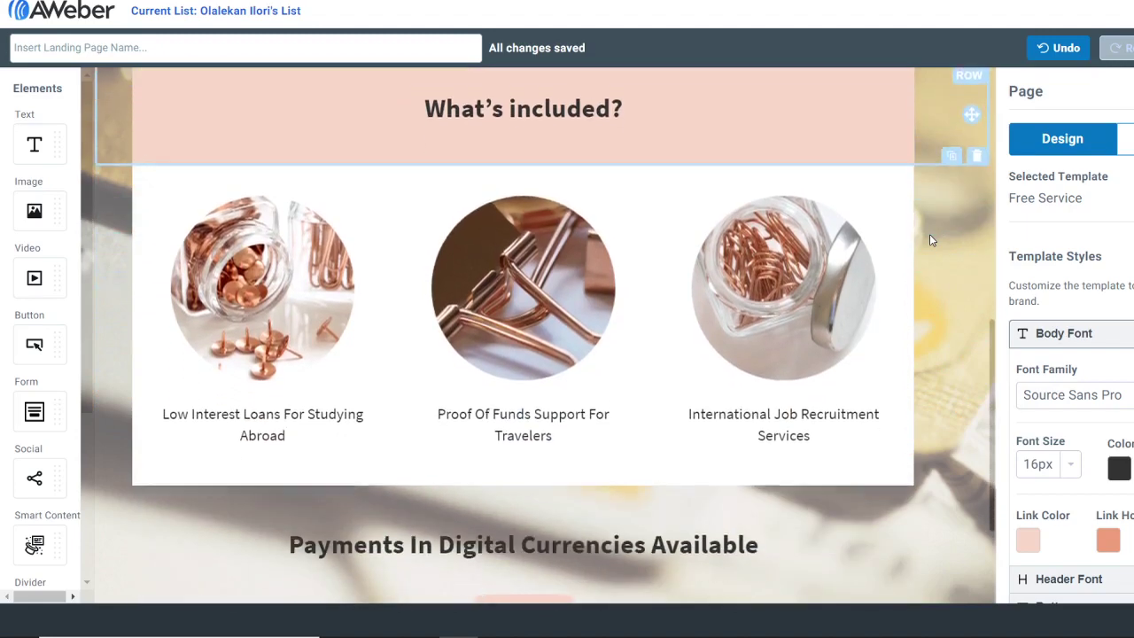
scroll(930, 234, "down", 2)
scroll(930, 234, "up", 7)
scroll(929, 234, "up", 3)
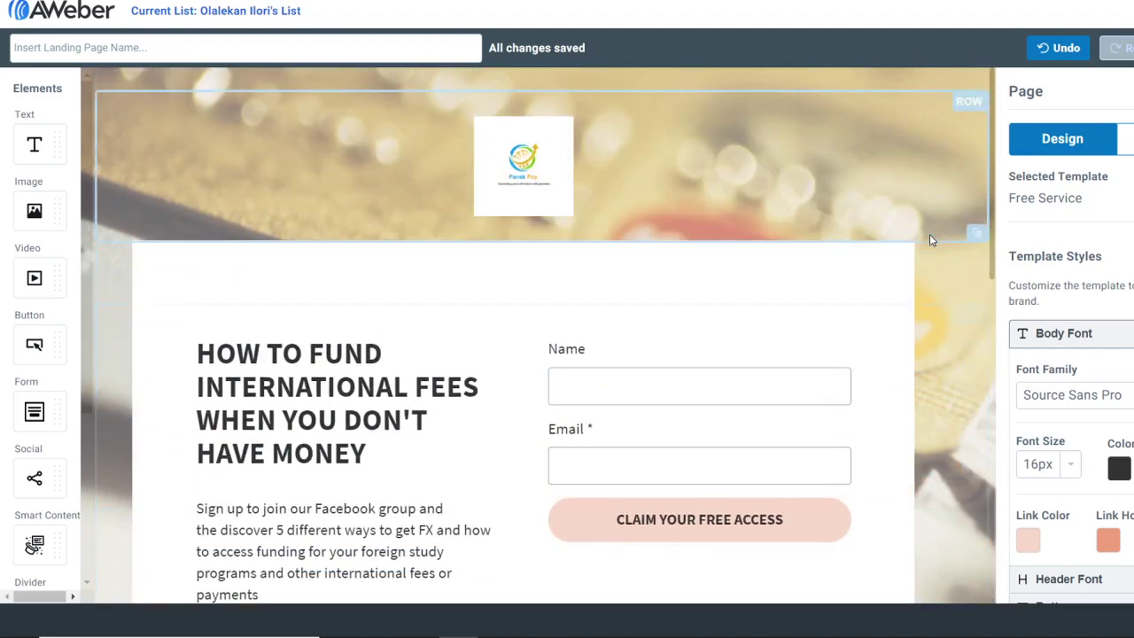
scroll(929, 234, "down", 2)
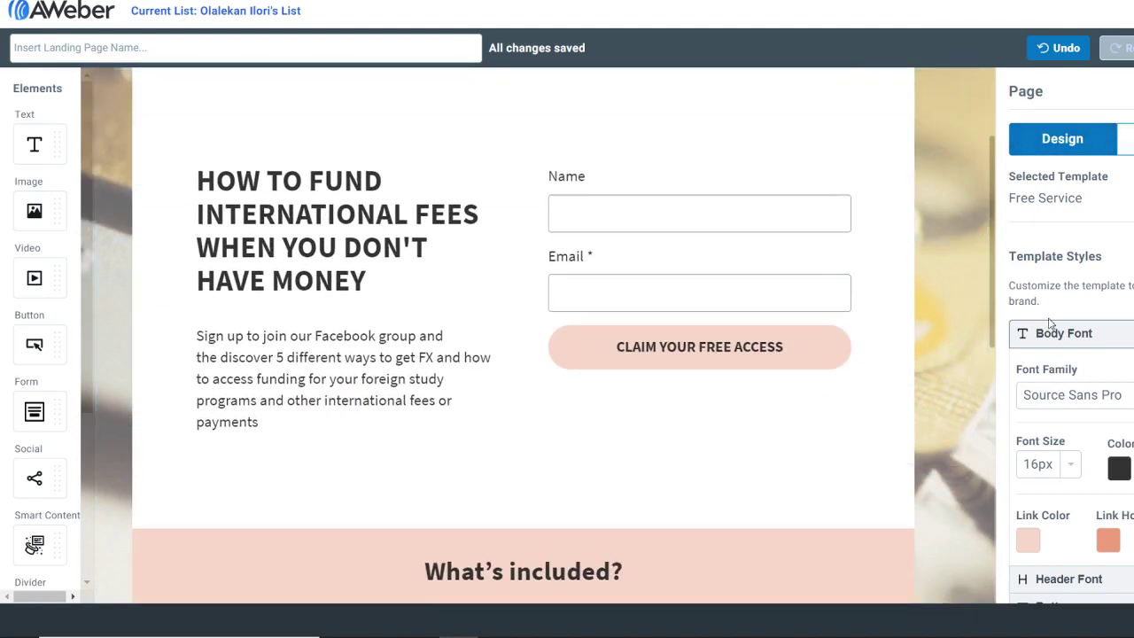
scroll(1050, 323, "down", 1)
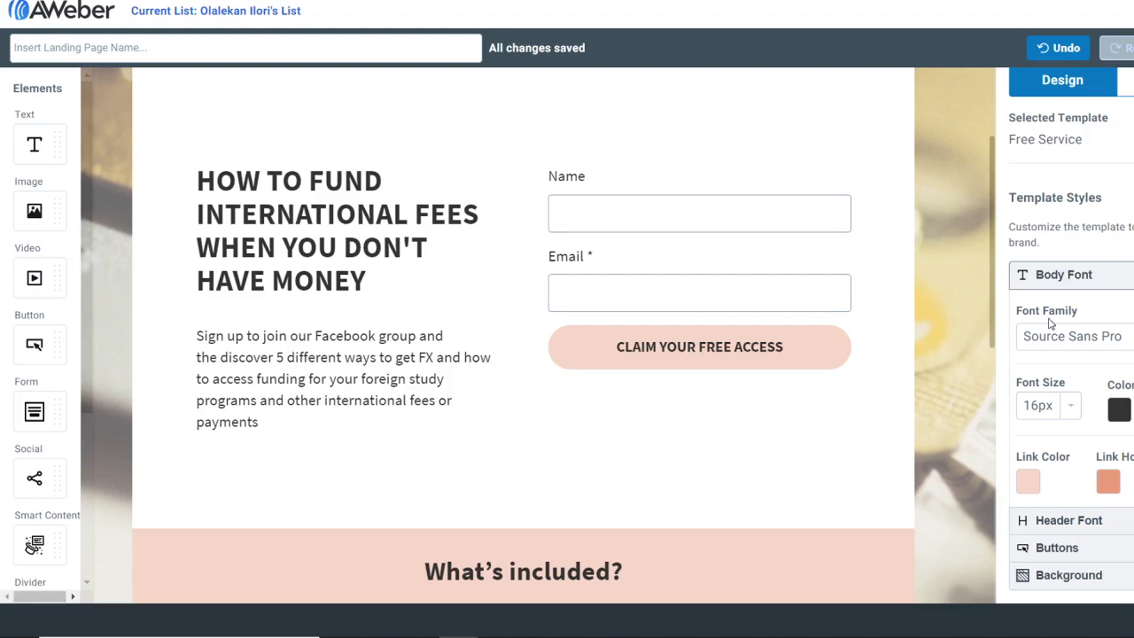
scroll(1050, 319, "up", 1)
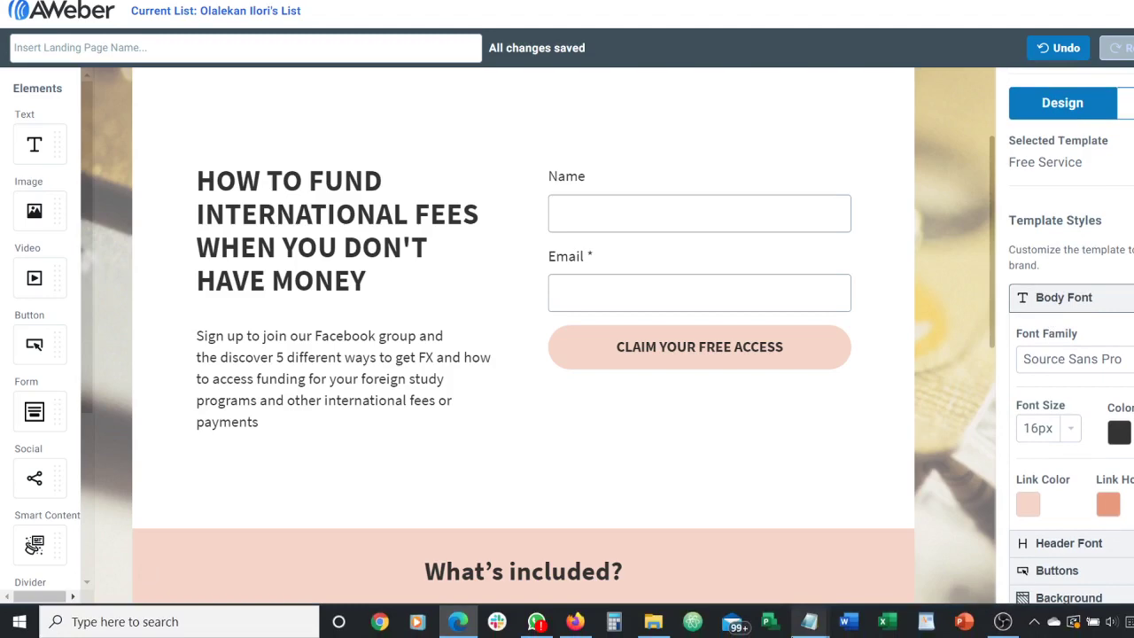
Switch to Facebook, open the managed group about international payment for tuitions and proof of funds, and copy its web address.
left_click(575, 621)
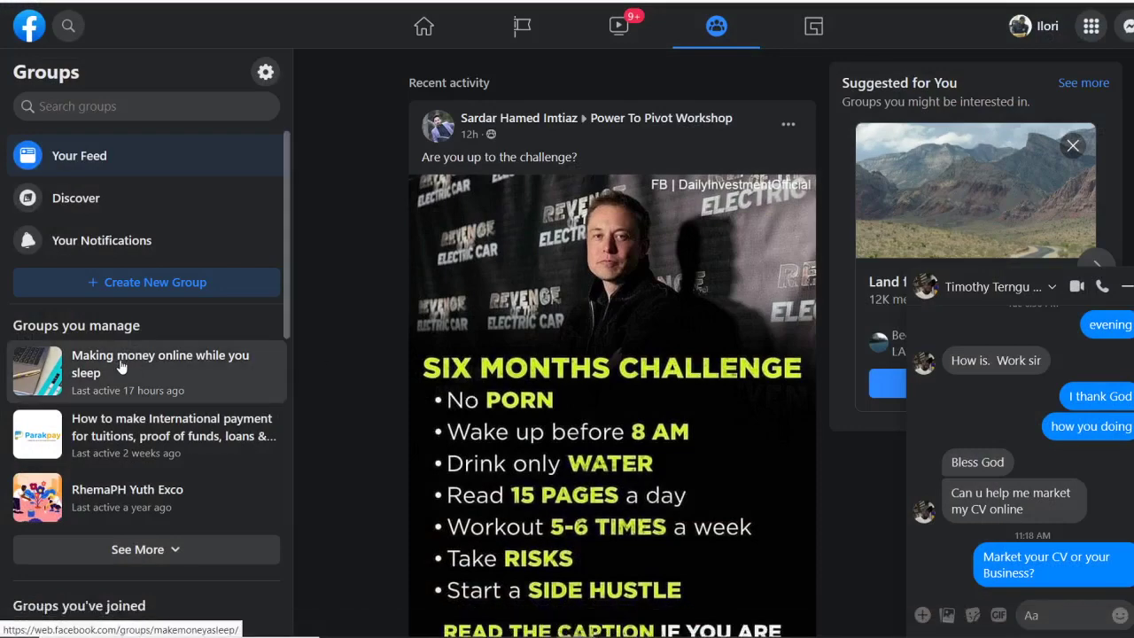
left_click(131, 449)
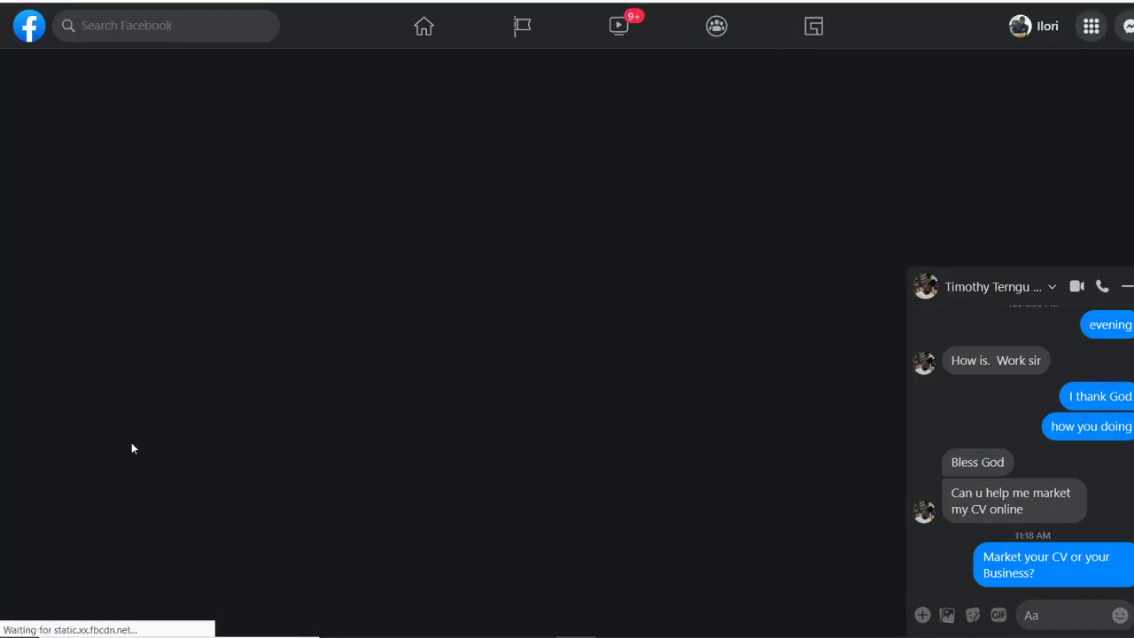
left_click(1126, 286)
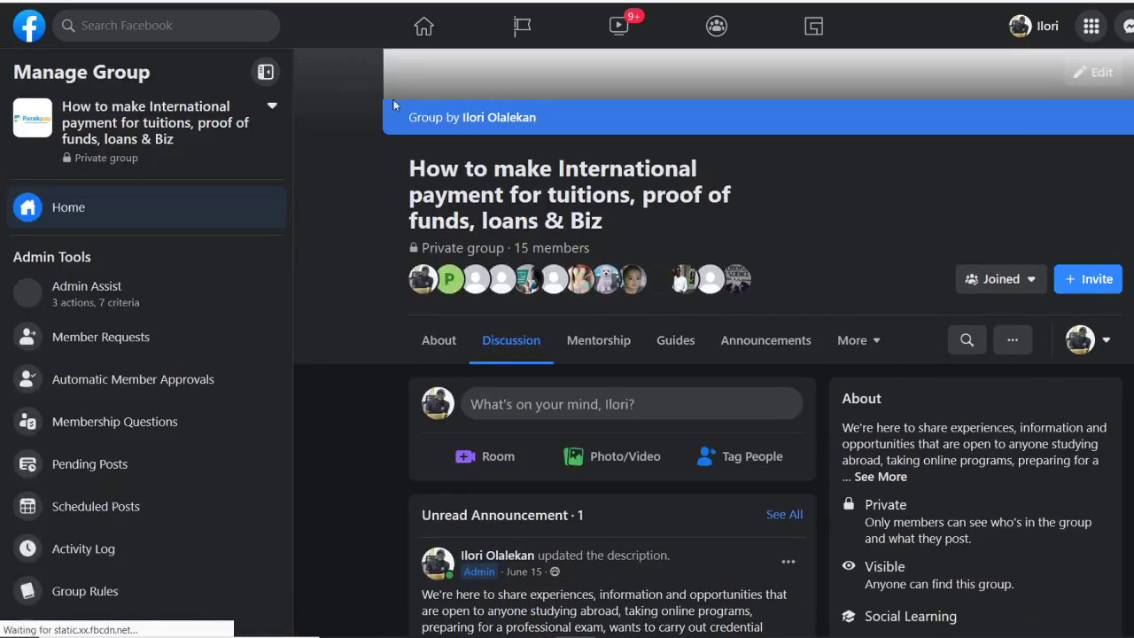
left_click(355, 1)
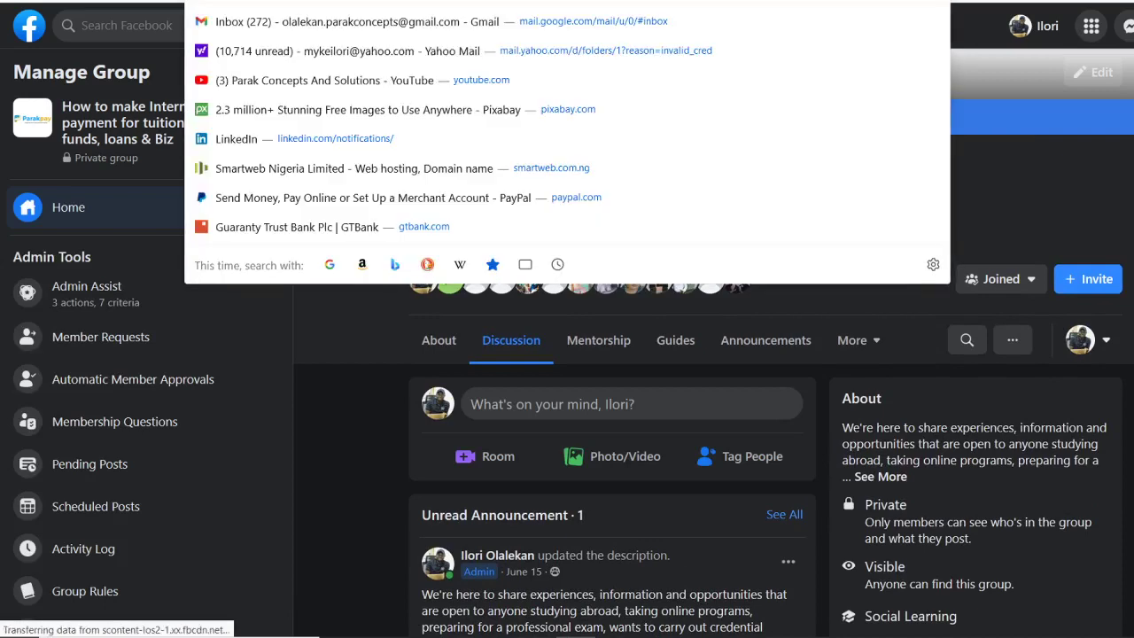
right_click(354, 1)
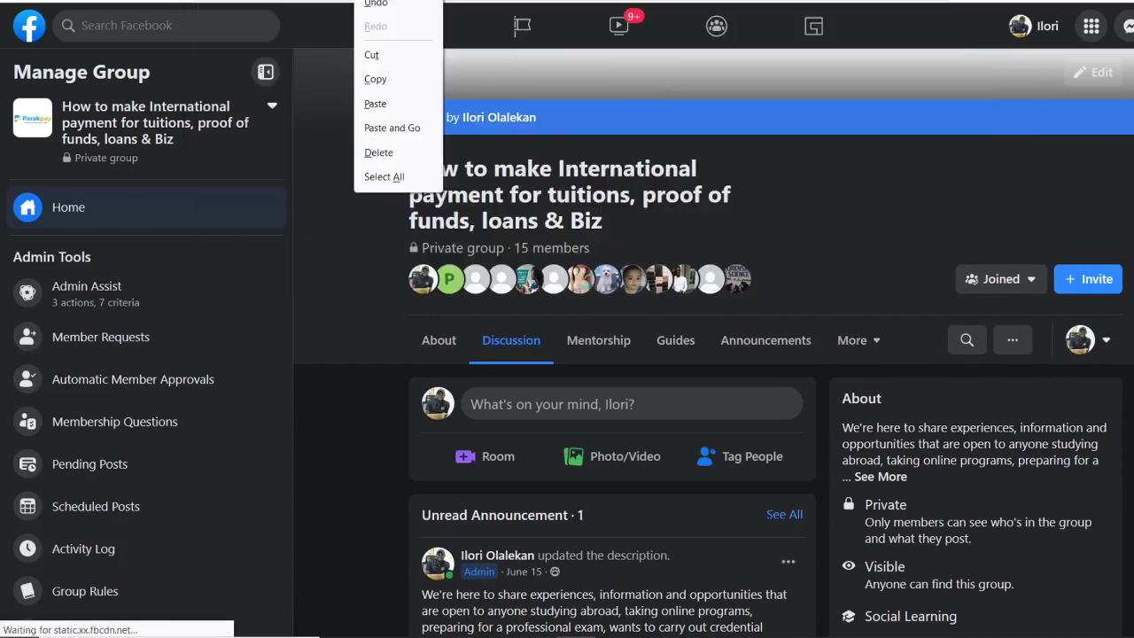
left_click(389, 84)
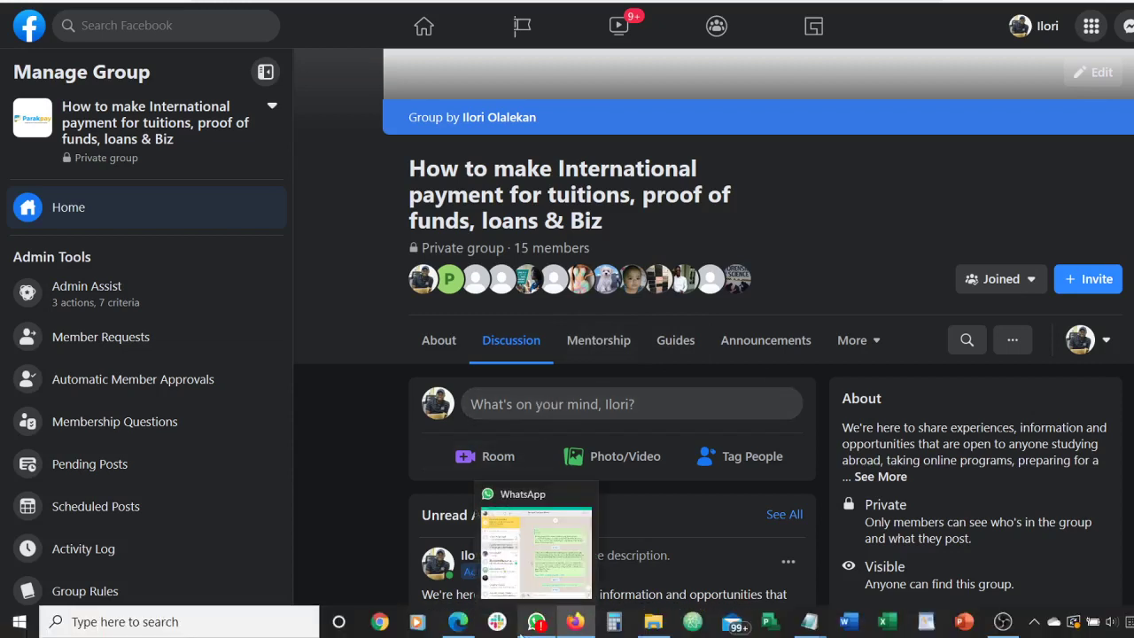
Return to the AWeber landing page and replace the "ACCESS NOW" button's URL with the copied Facebook group address.
left_click(458, 622)
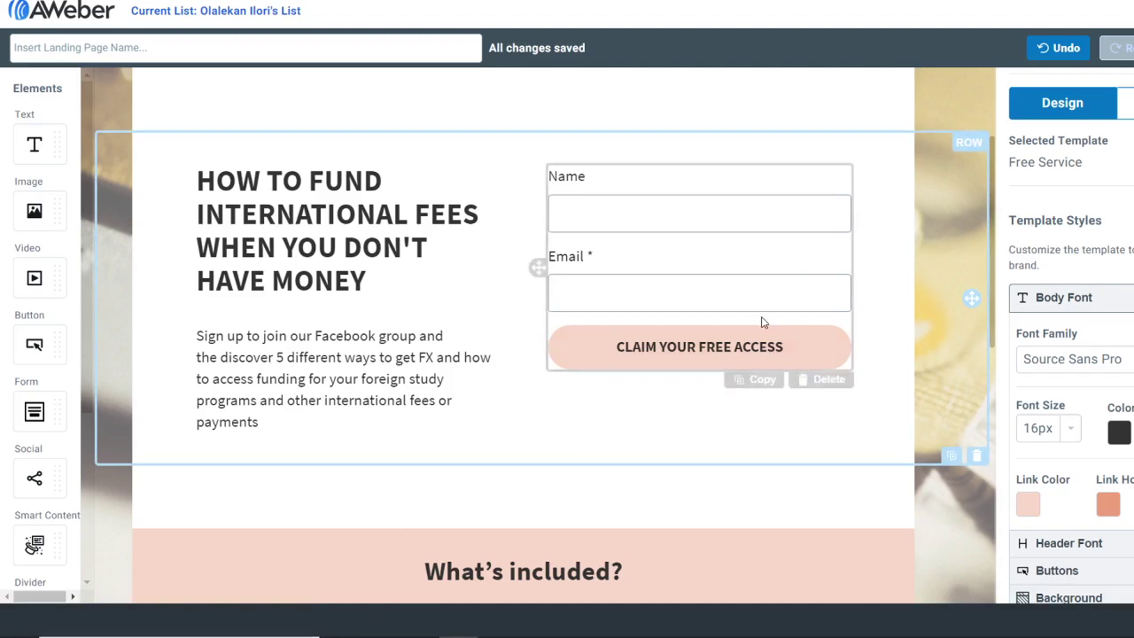
scroll(729, 456, "down", 1)
scroll(729, 456, "down", 7)
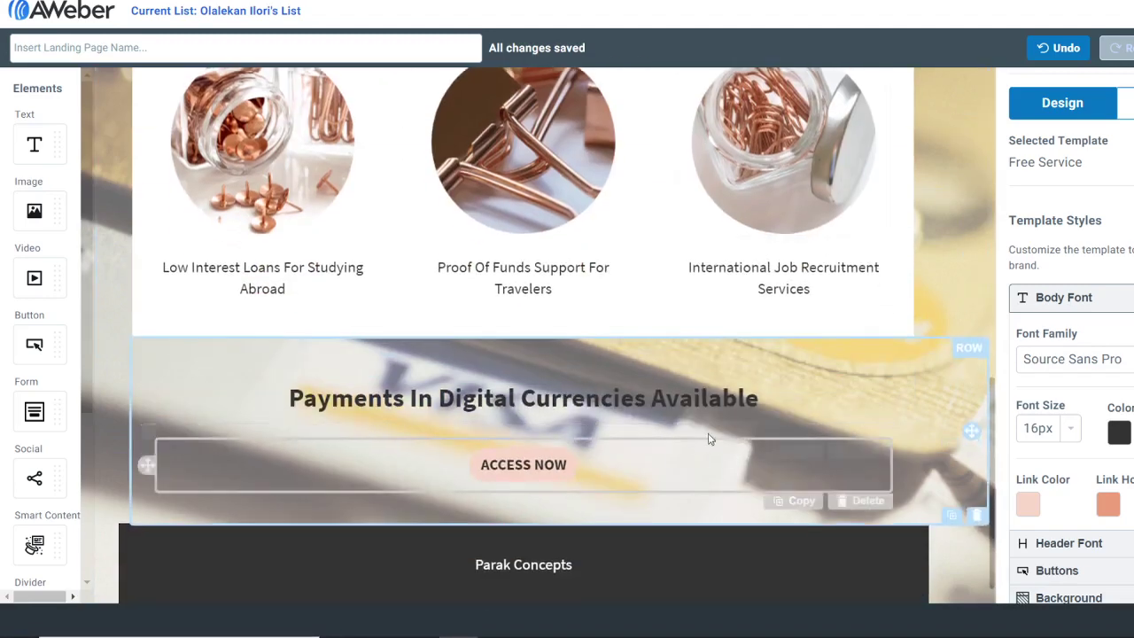
left_click(532, 467)
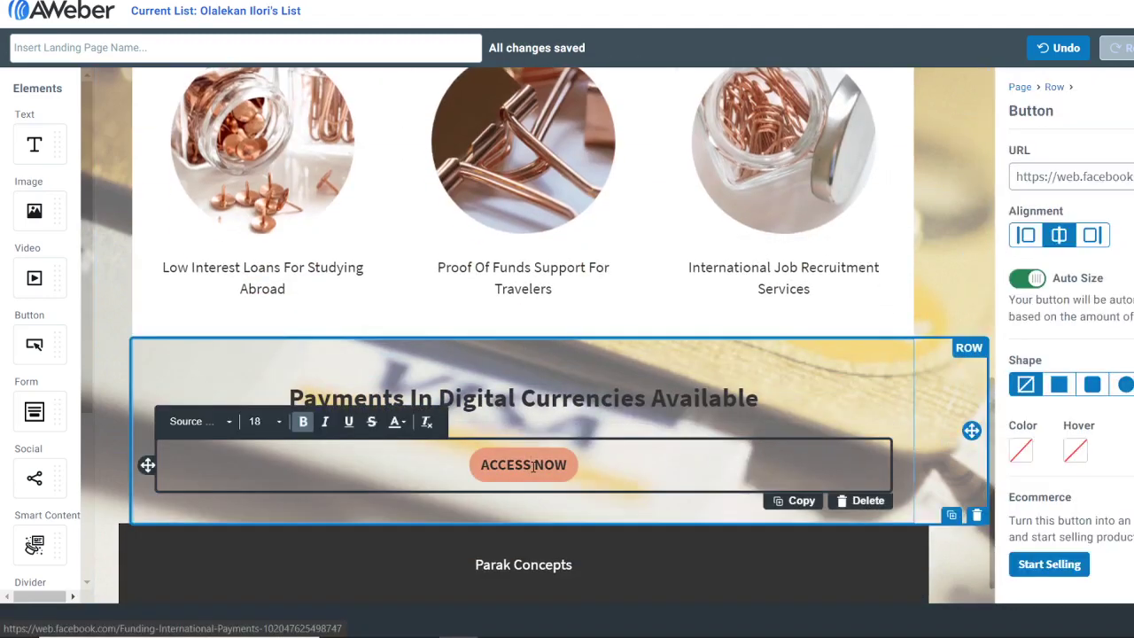
left_click(1102, 176)
key("shift+Home")
key("ctrl+a")
key("ctrl+v")
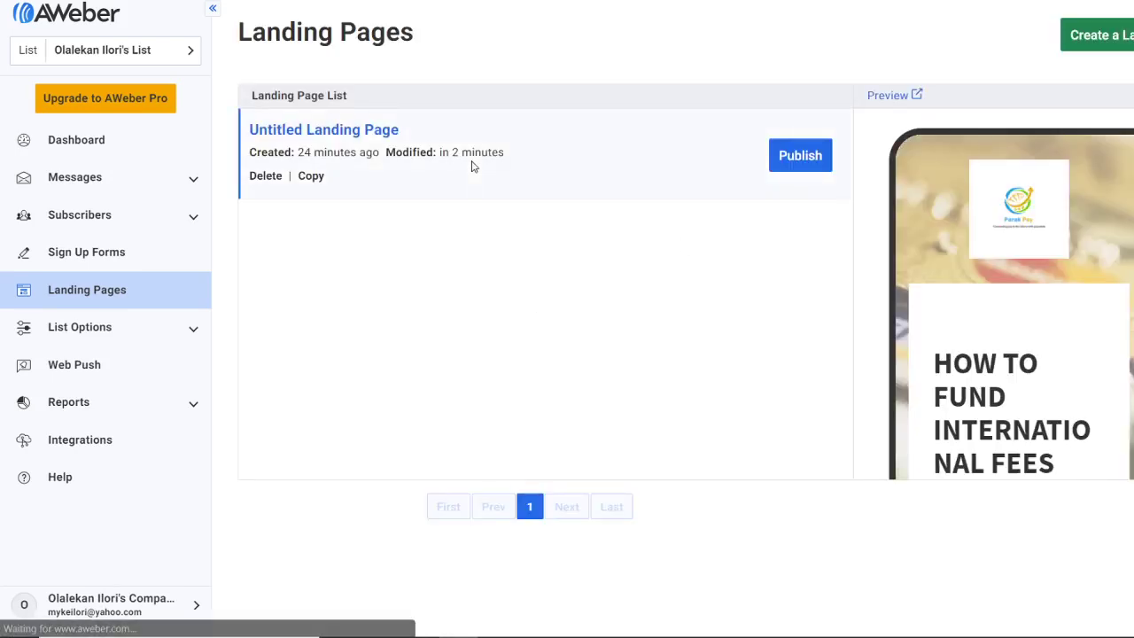
Review the untitled landing page's mobile preview from the main headline down to the "ACCESS NOW" button.
scroll(1017, 366, "down", 3)
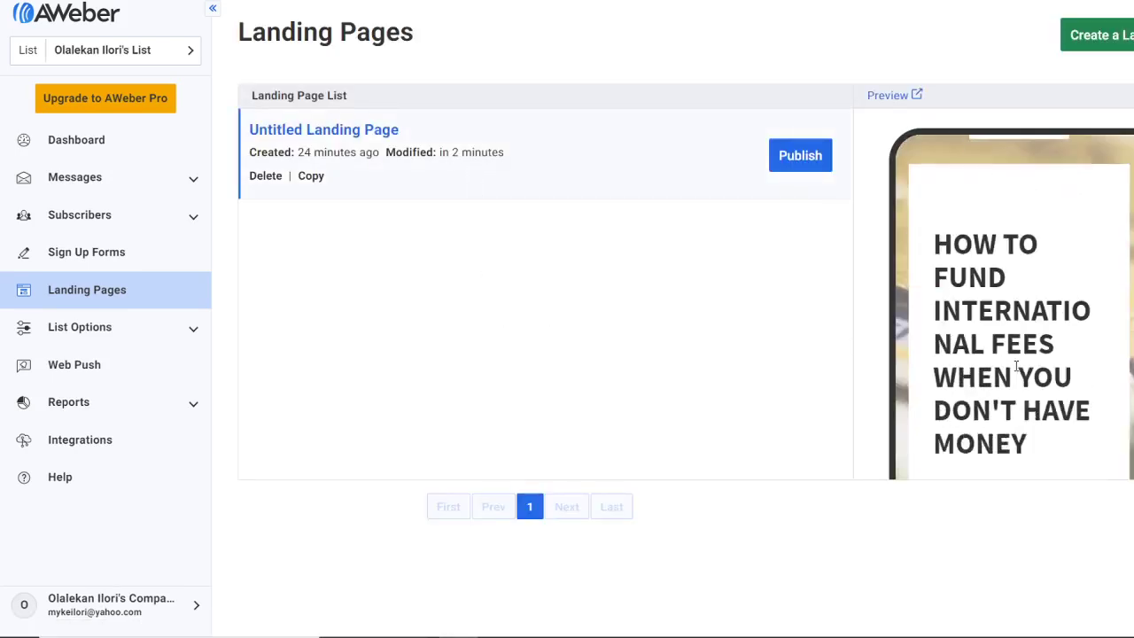
scroll(1017, 365, "down", 1)
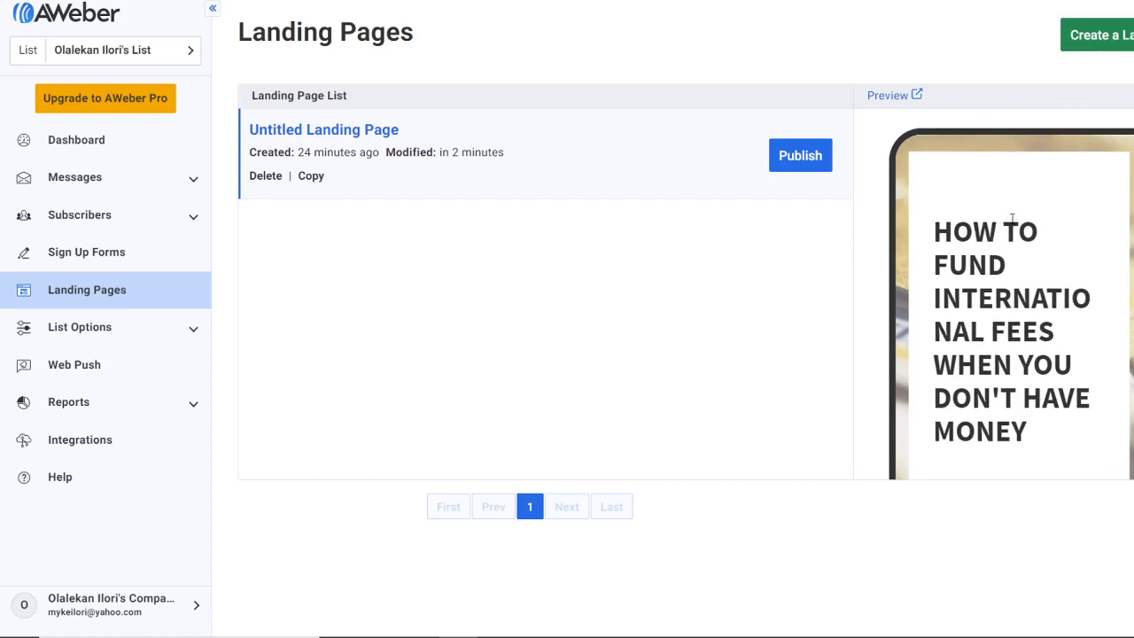
scroll(1012, 219, "down", 2)
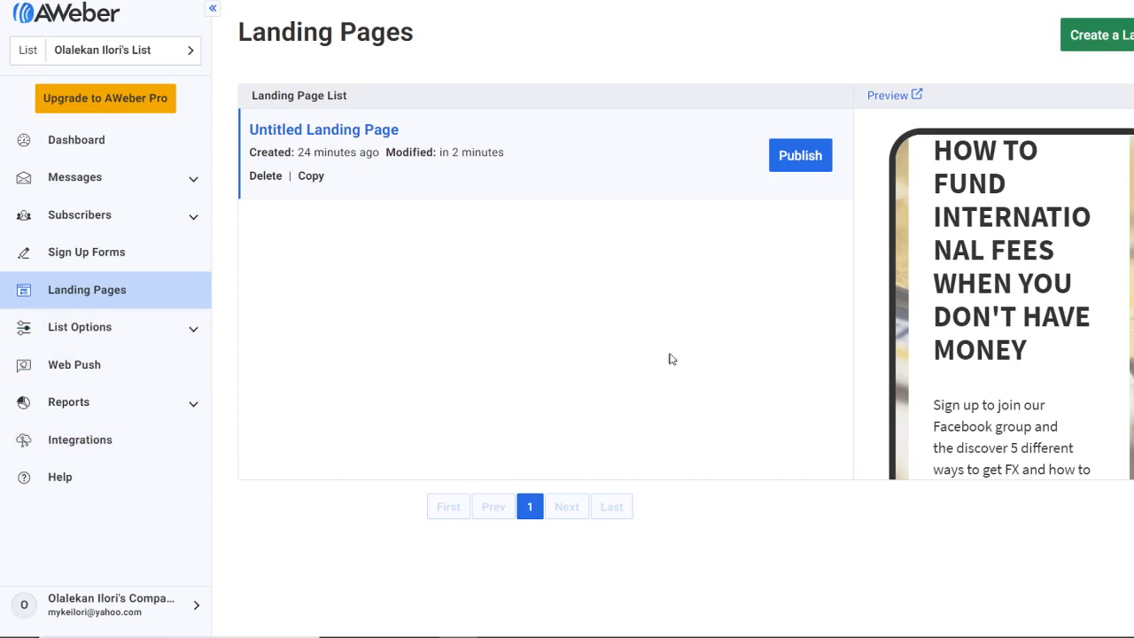
scroll(951, 397, "down", 6)
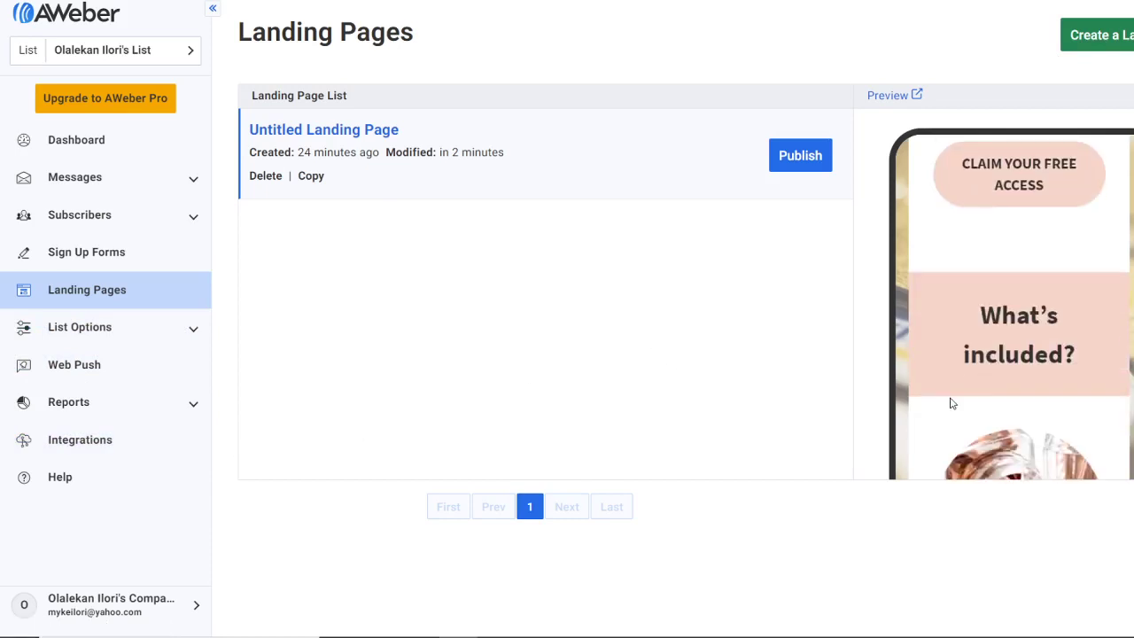
scroll(700, 408, "down", 2)
scroll(700, 406, "up", 2)
scroll(1019, 279, "up", 3)
scroll(1017, 286, "up", 3)
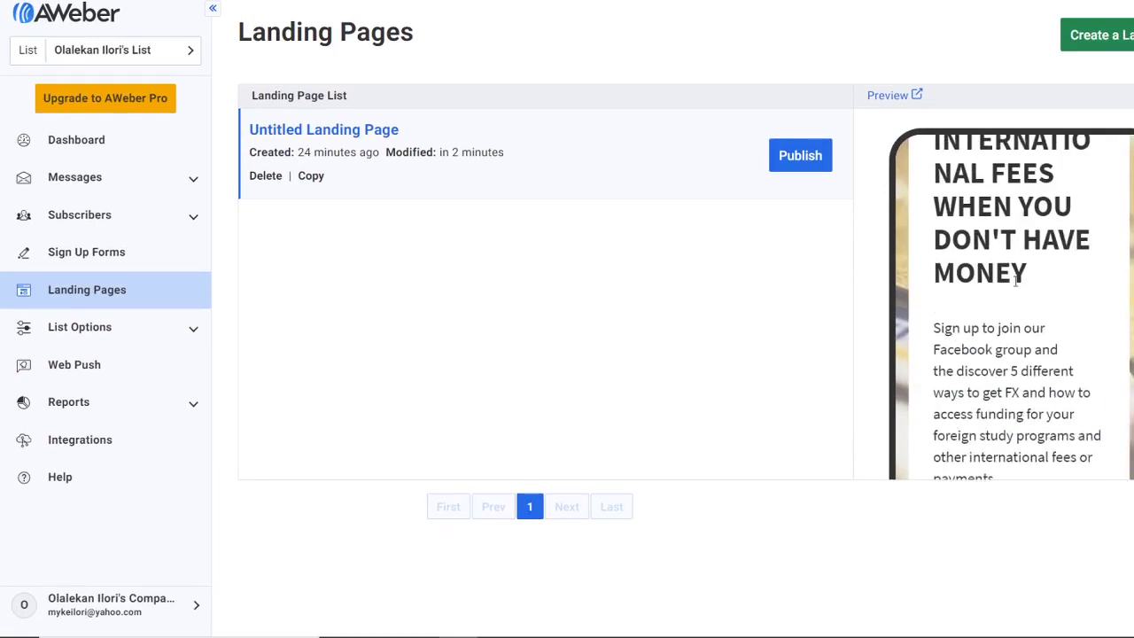
scroll(1017, 280, "down", 6)
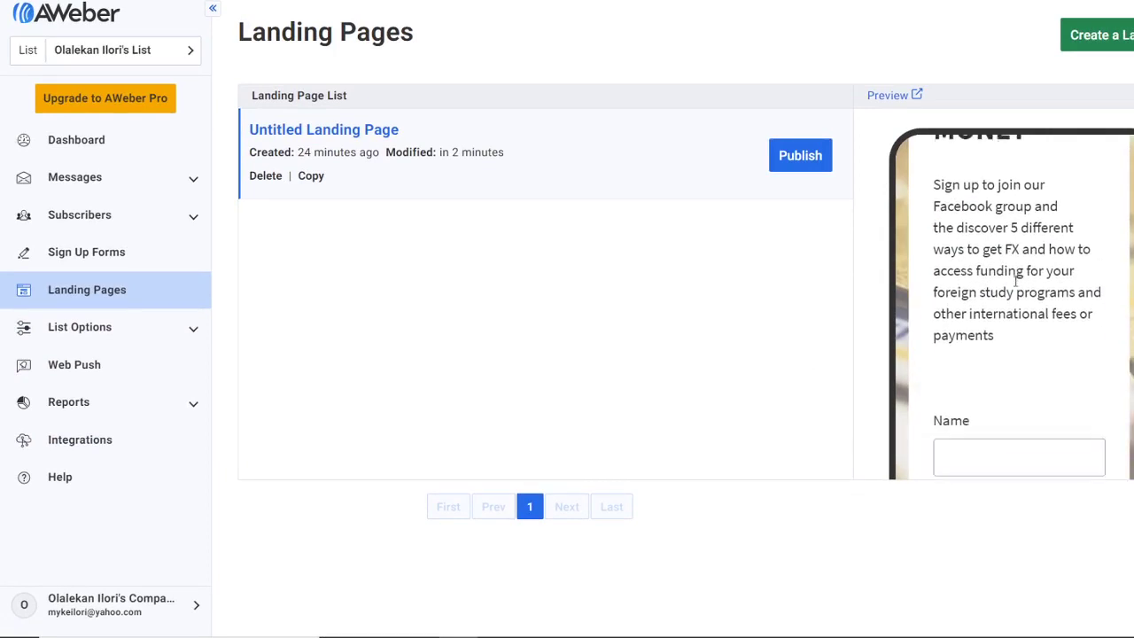
scroll(1016, 286, "down", 8)
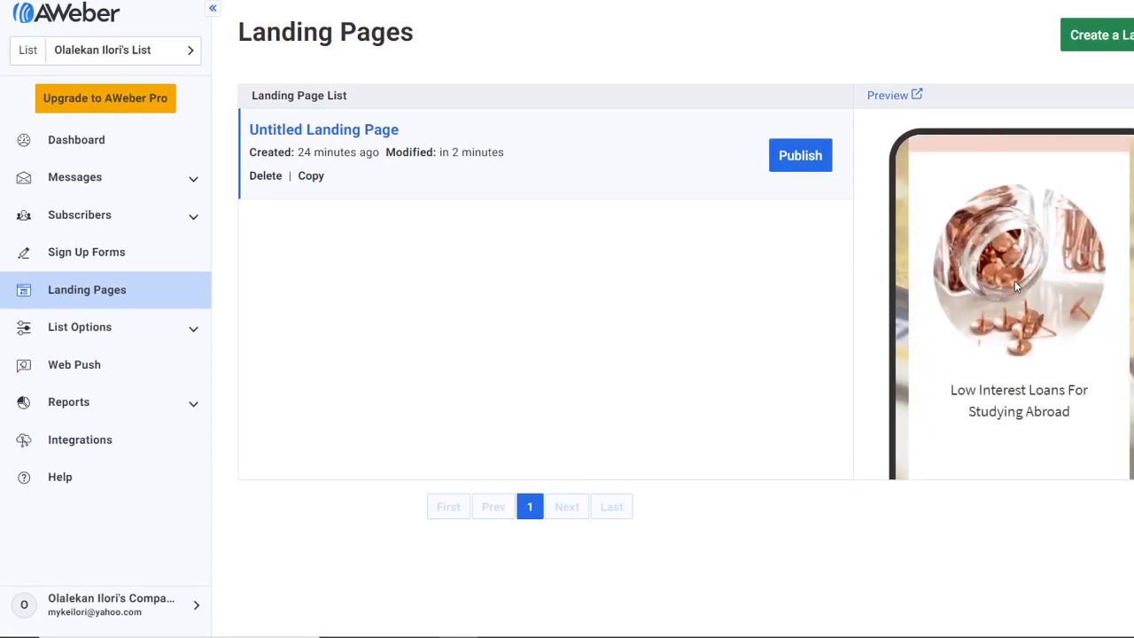
scroll(1017, 286, "down", 6)
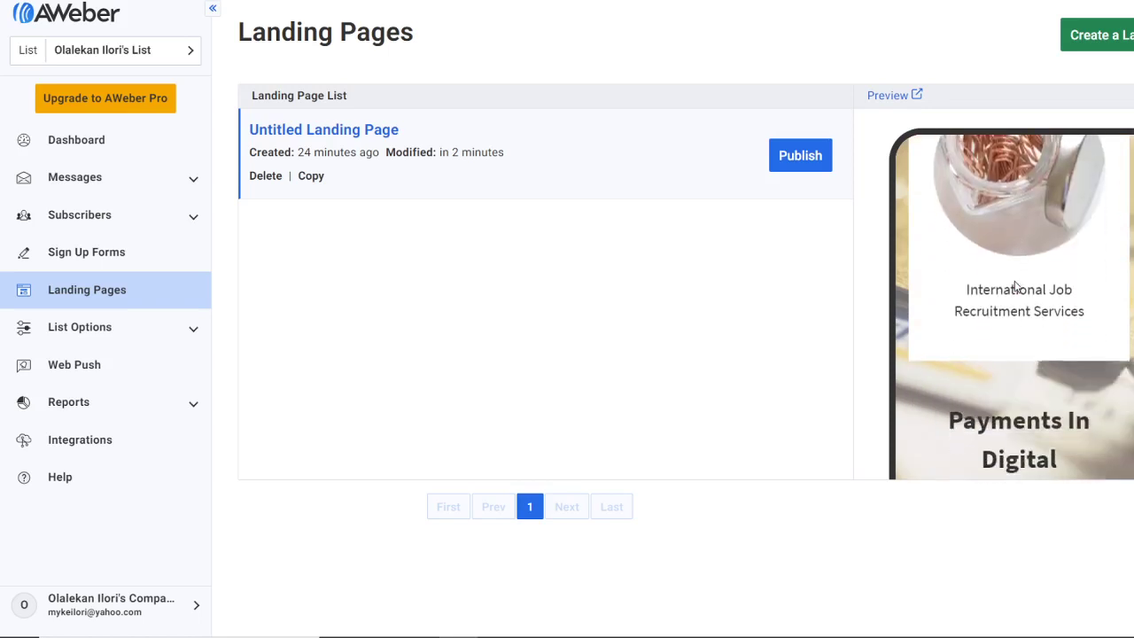
scroll(1016, 286, "up", 2)
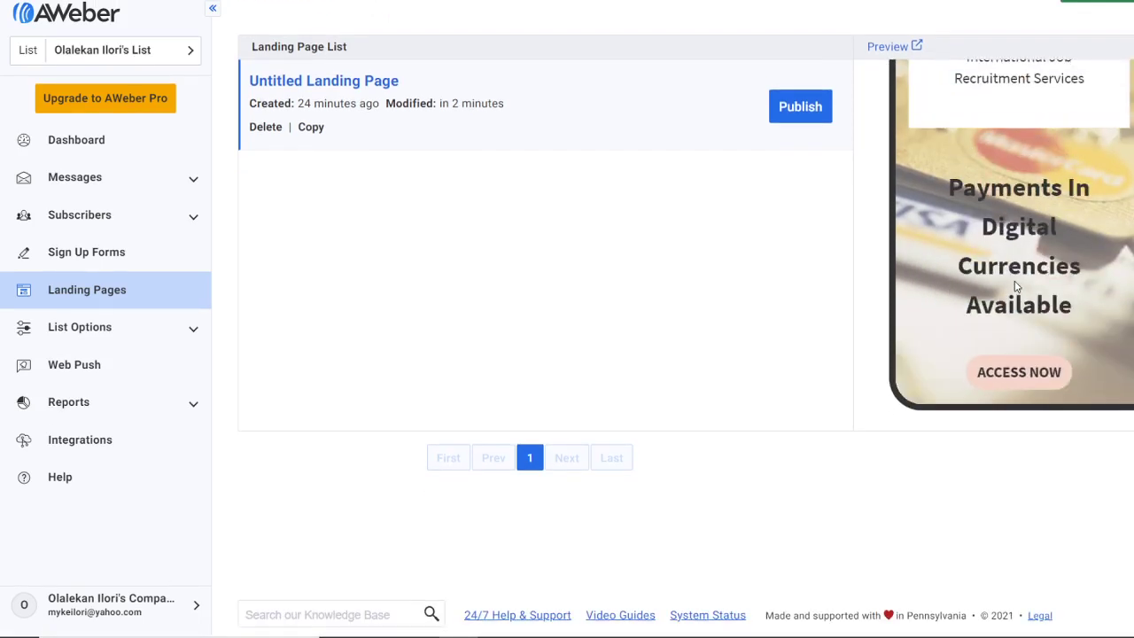
scroll(635, 334, "up", 1)
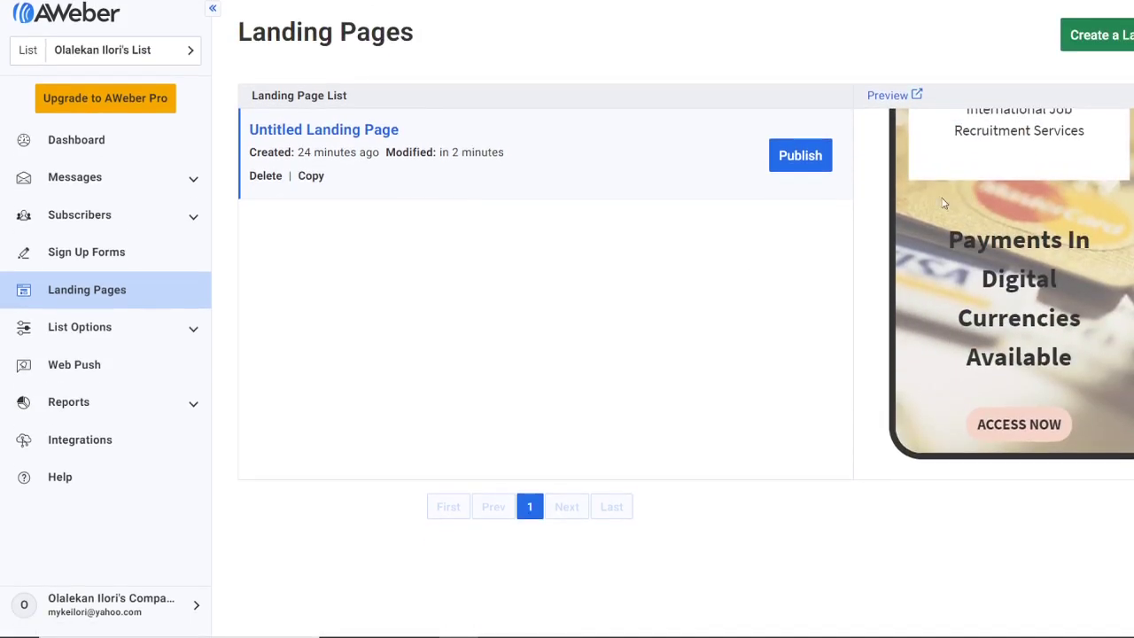
left_click(1097, 36)
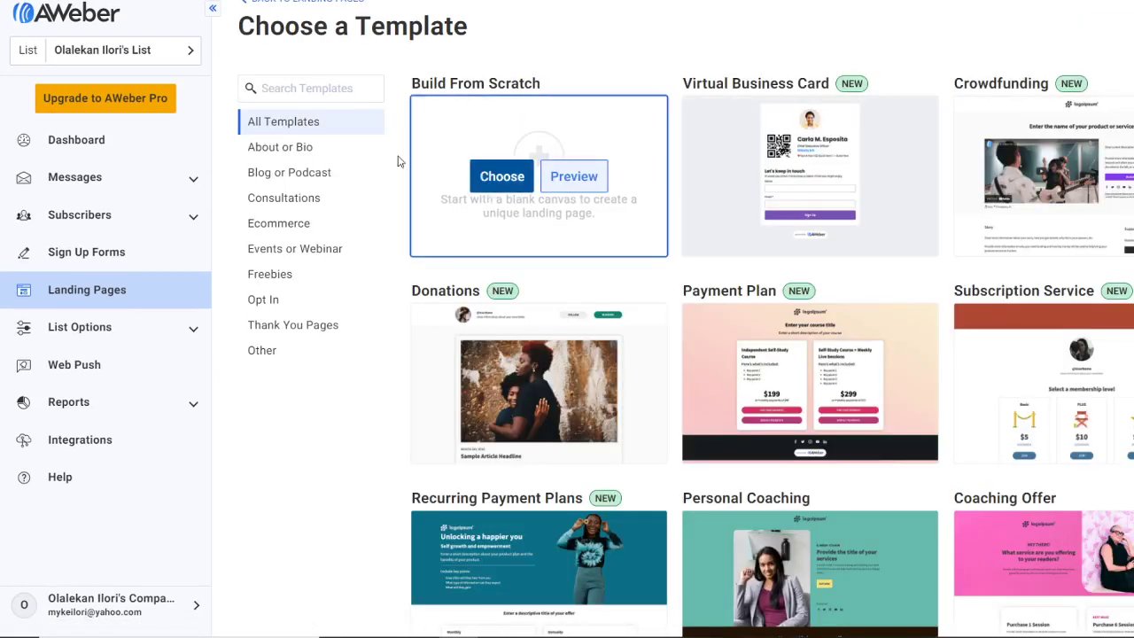
left_click(301, 2)
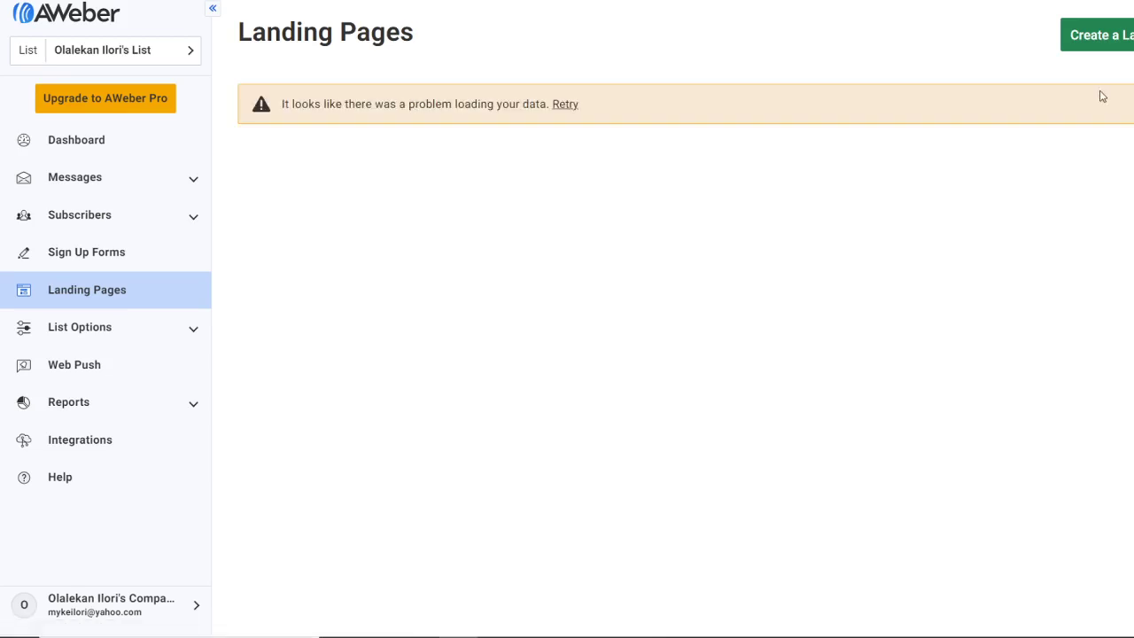
left_click(565, 106)
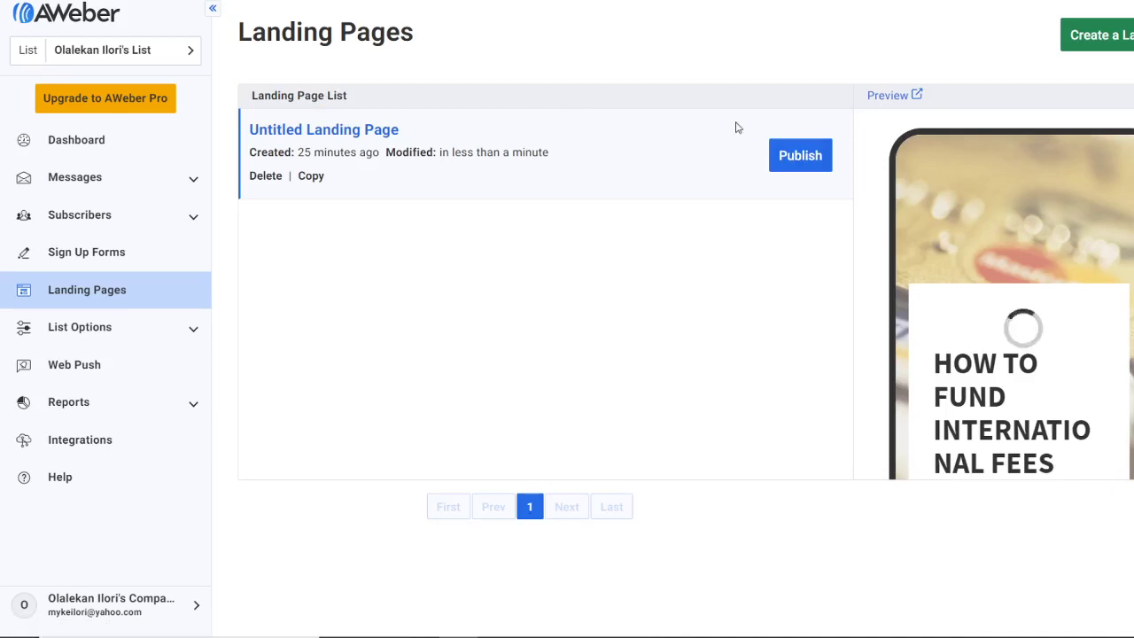
Open the untitled landing page in the editor, name it "International Funds", and return to the landing page list.
left_click(953, 127)
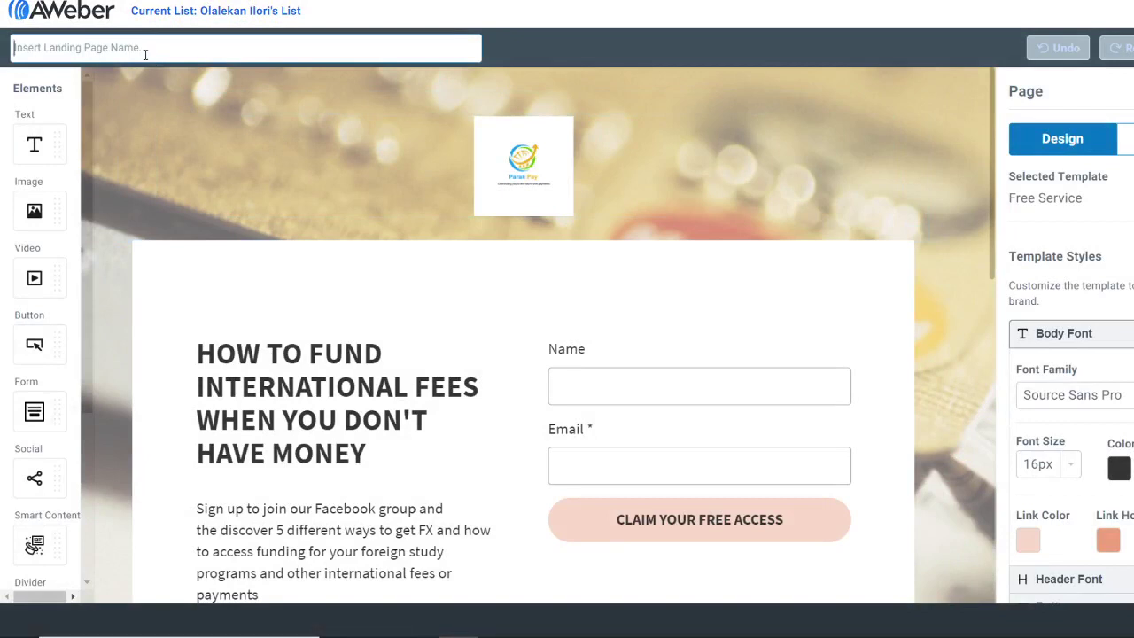
type("Payment")
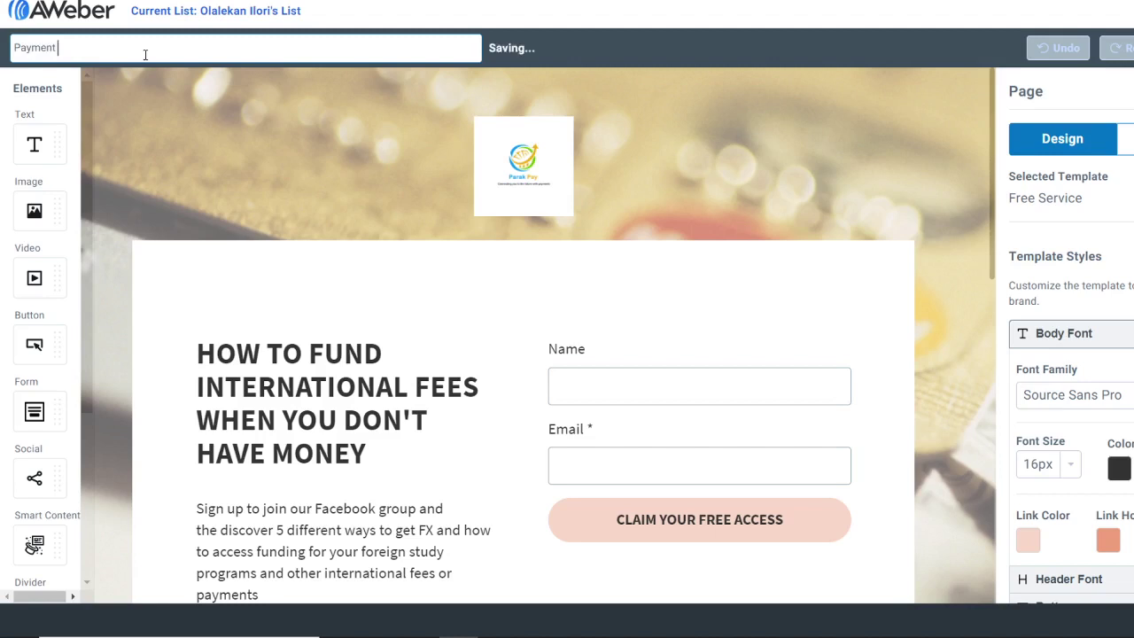
type("P")
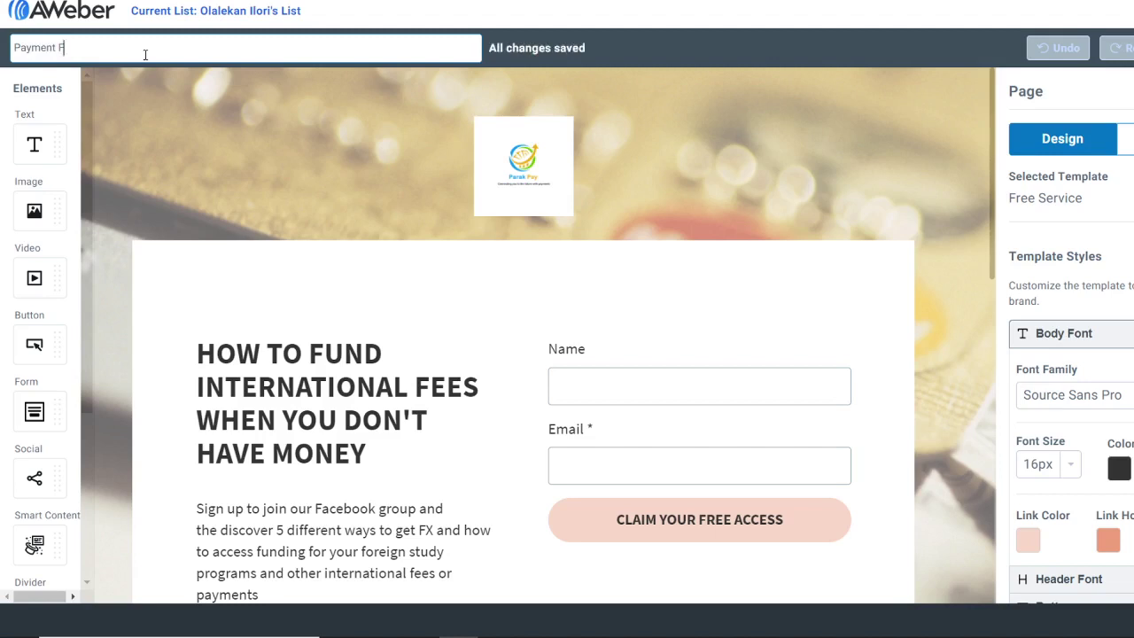
key("BackSpace")
key("BackSpace")
key("BackSpace")
type("Internationa")
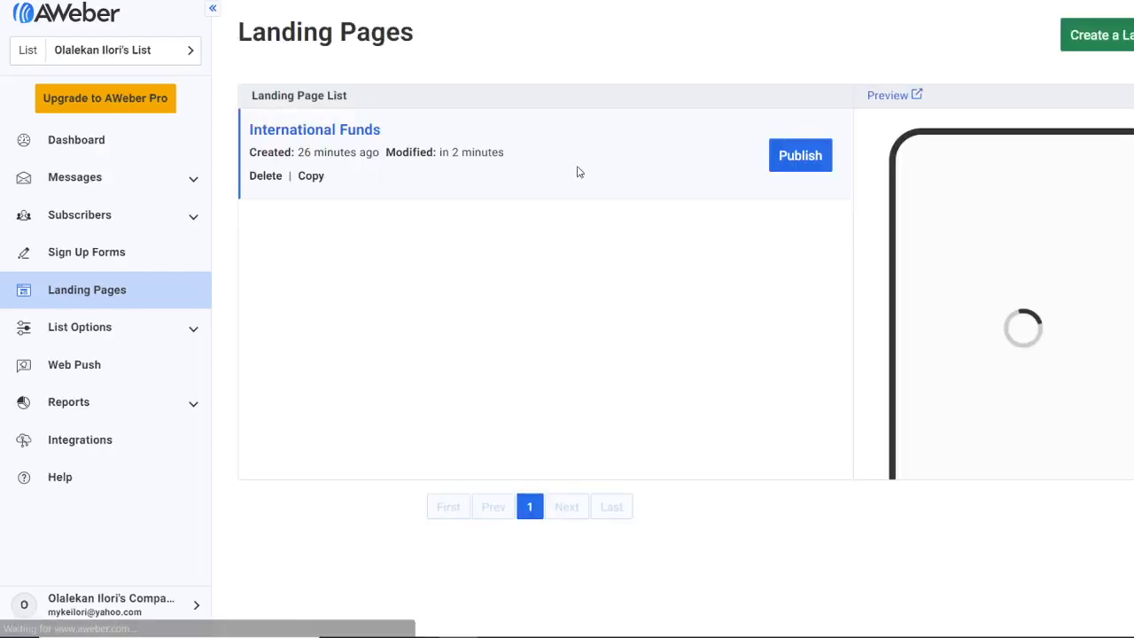
Publish the "International Funds" landing page, copy its page URL, and close the sharing dialog.
left_click(802, 160)
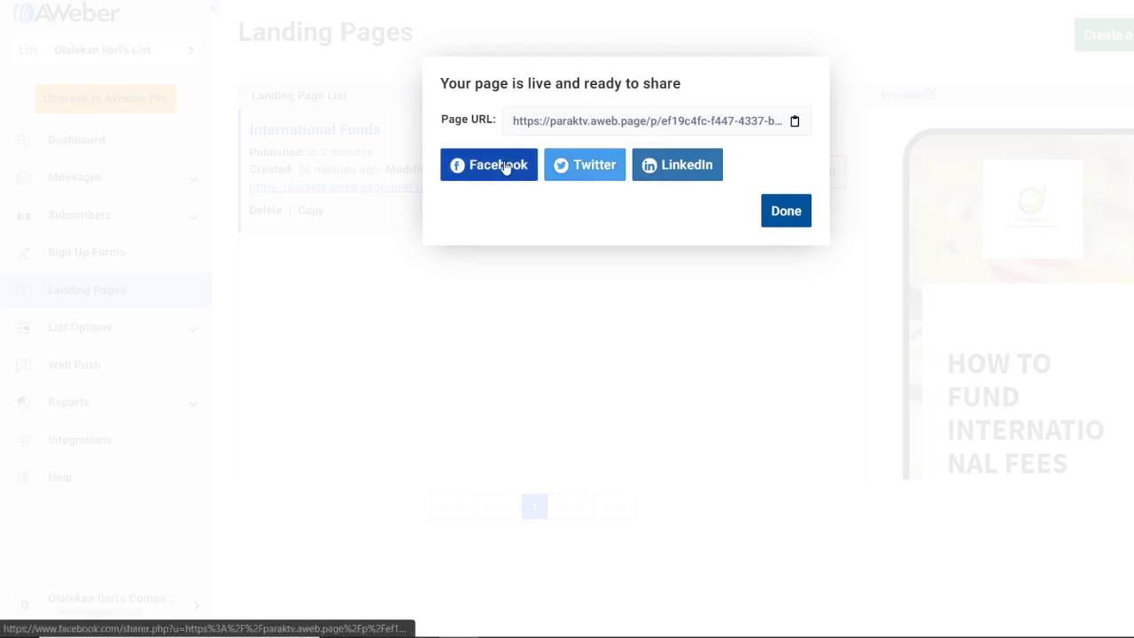
left_click(795, 122)
left_click(784, 210)
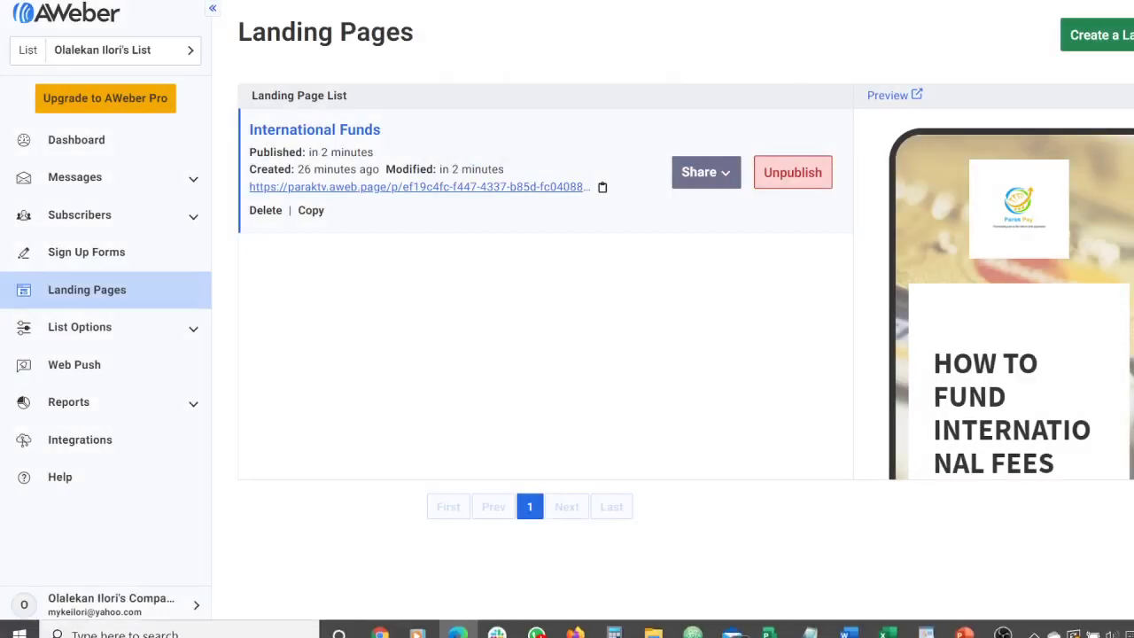
Switch to Facebook and open the managed page "Email Marketing Business - Money From Home".
left_click(574, 623)
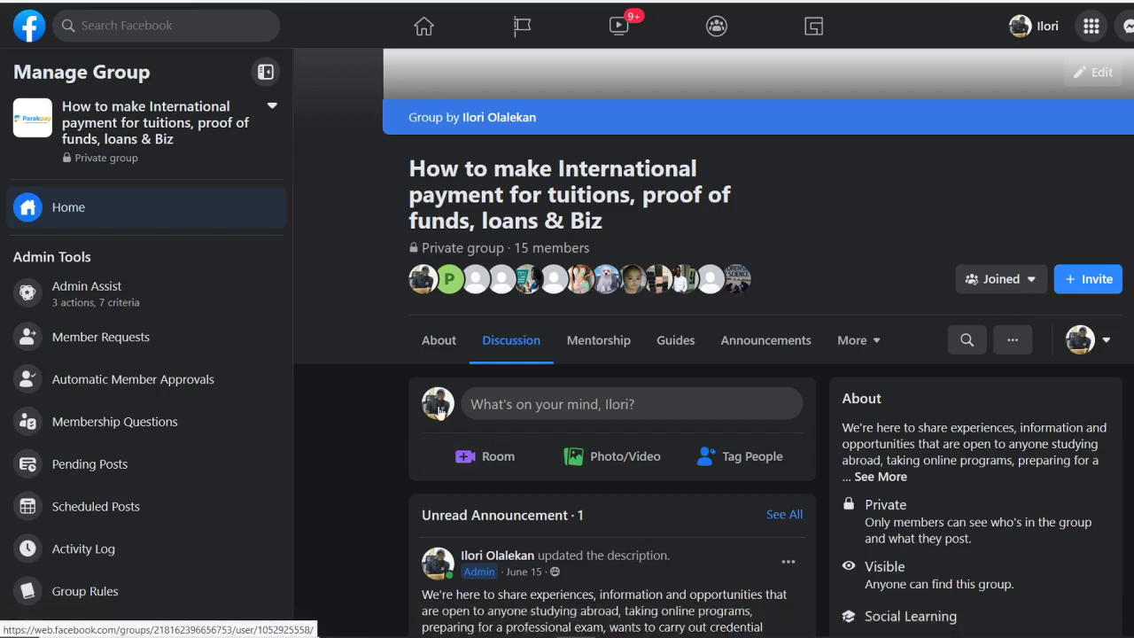
scroll(523, 61, "up", 3)
left_click(519, 25)
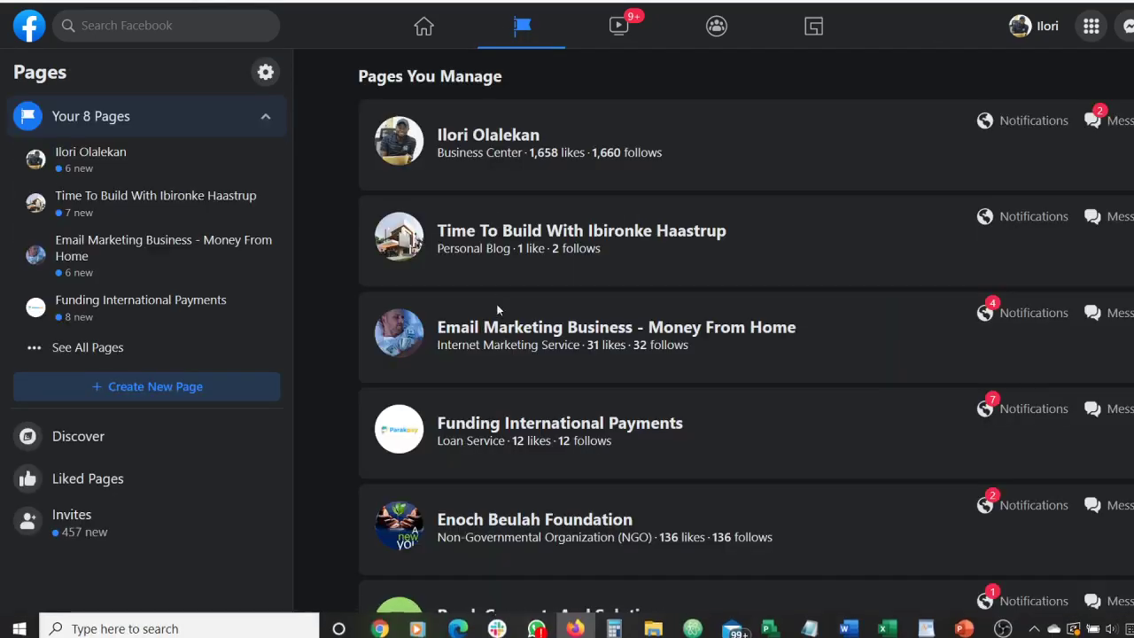
left_click(499, 335)
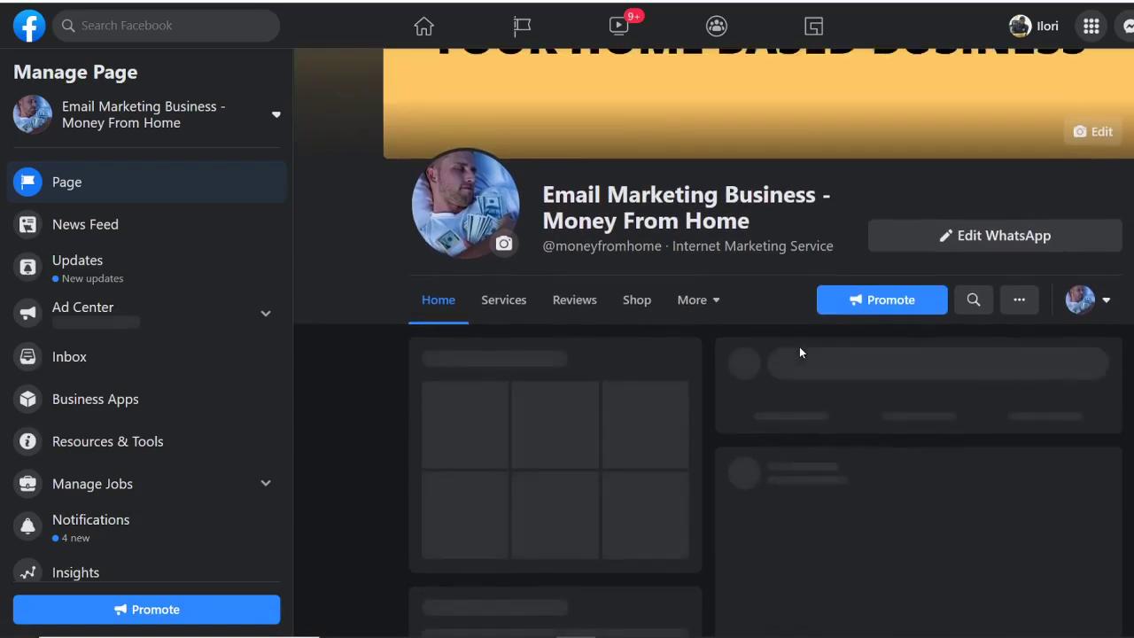
scroll(801, 352, "down", 3)
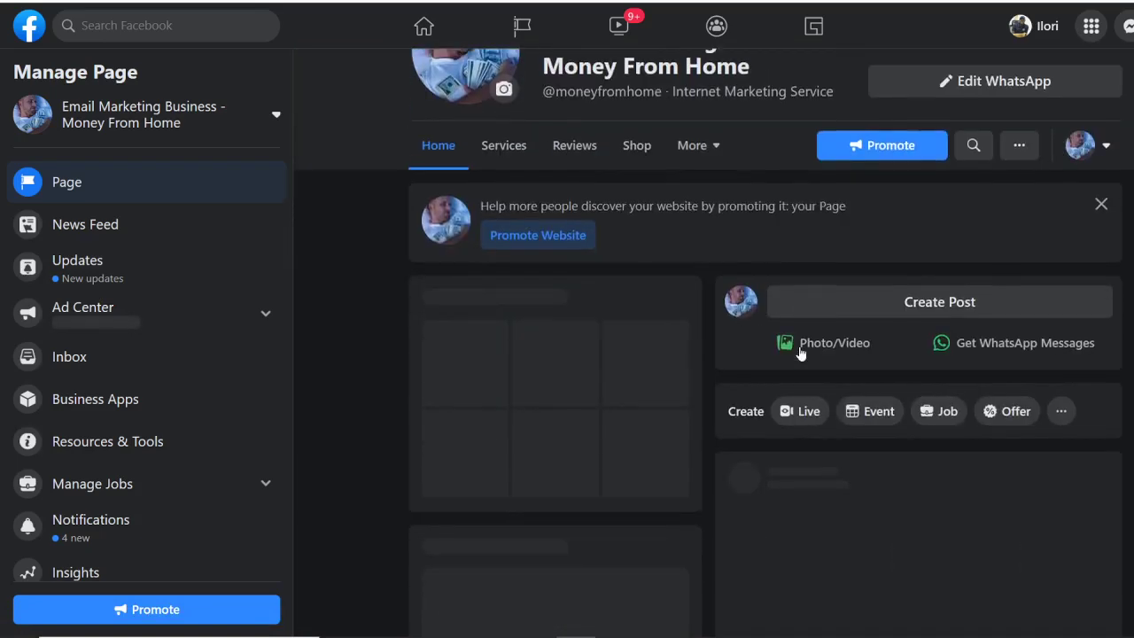
Publish a post containing the copied landing page URL on the "Email Marketing Business - Money From Home" page.
left_click(827, 278)
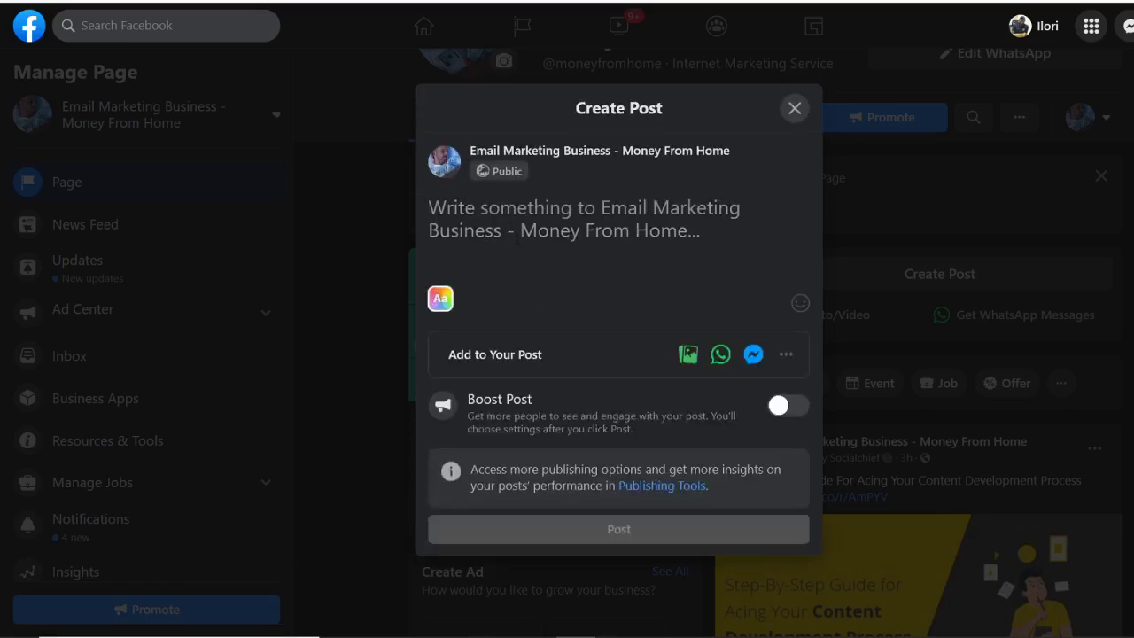
key("ctrl+v")
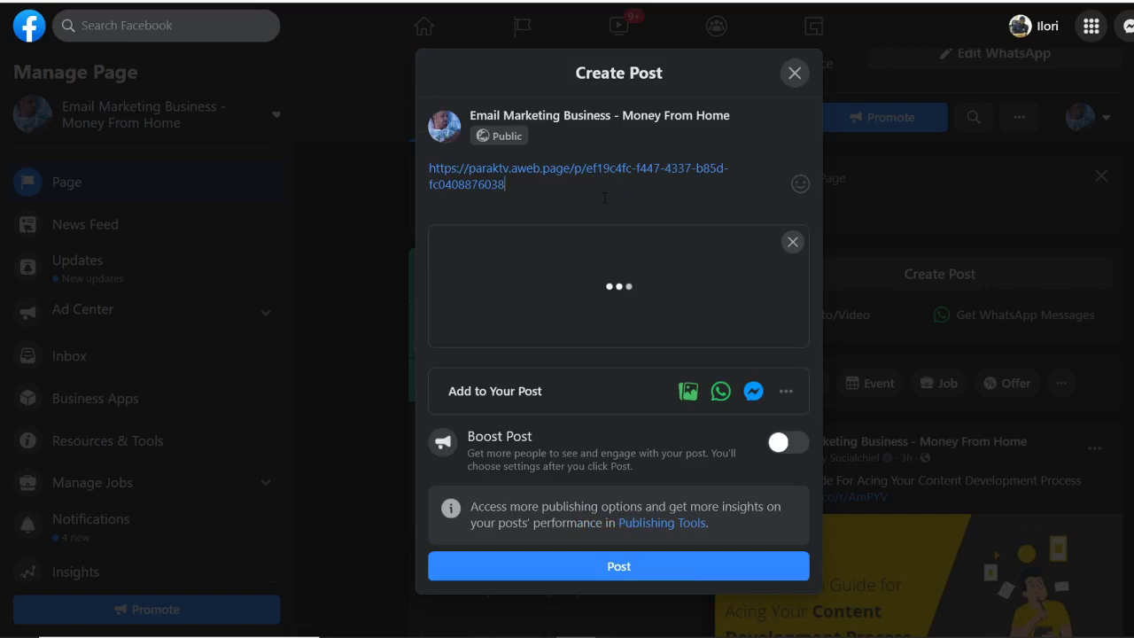
mouse_move(576, 304)
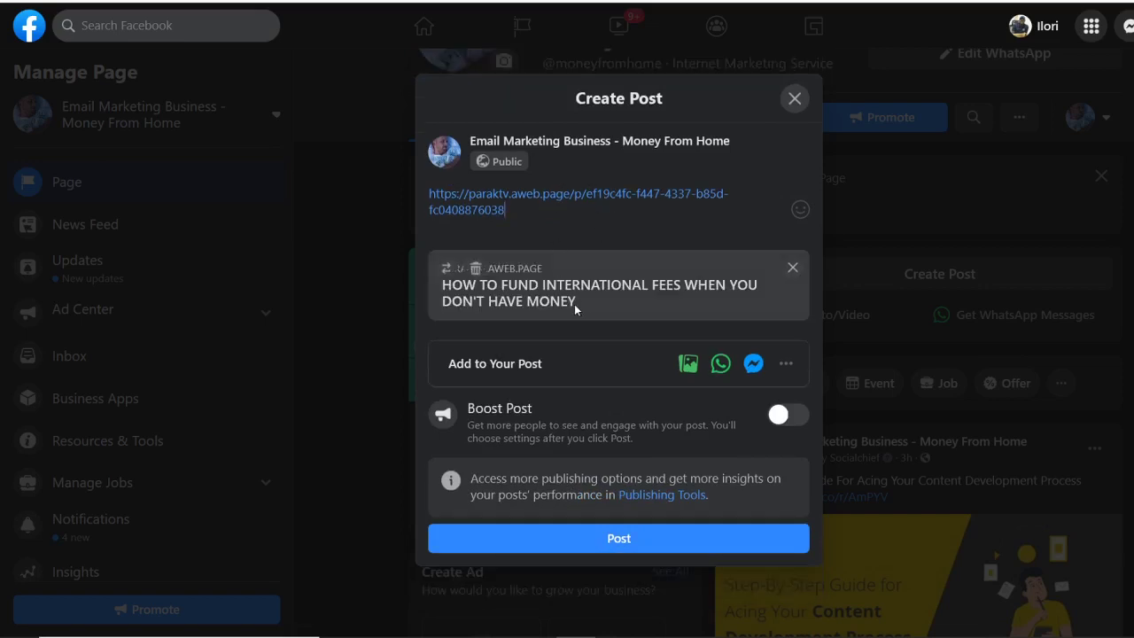
left_click(610, 550)
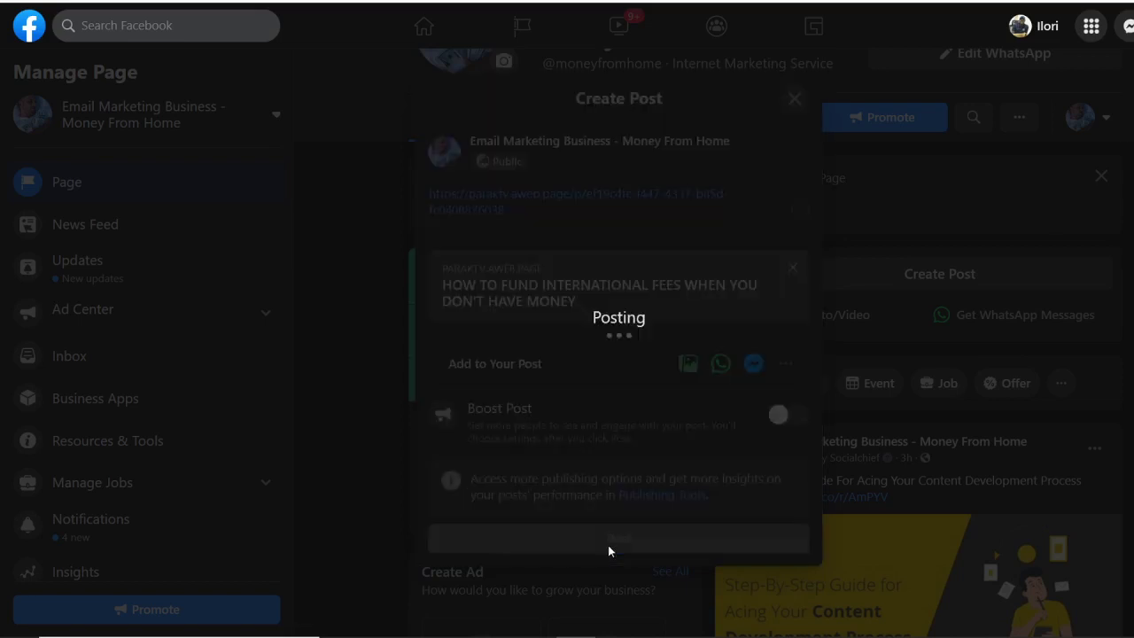
Switch back to the Edge browser and load the copied landing page URL in a new tab.
mouse_move(608, 635)
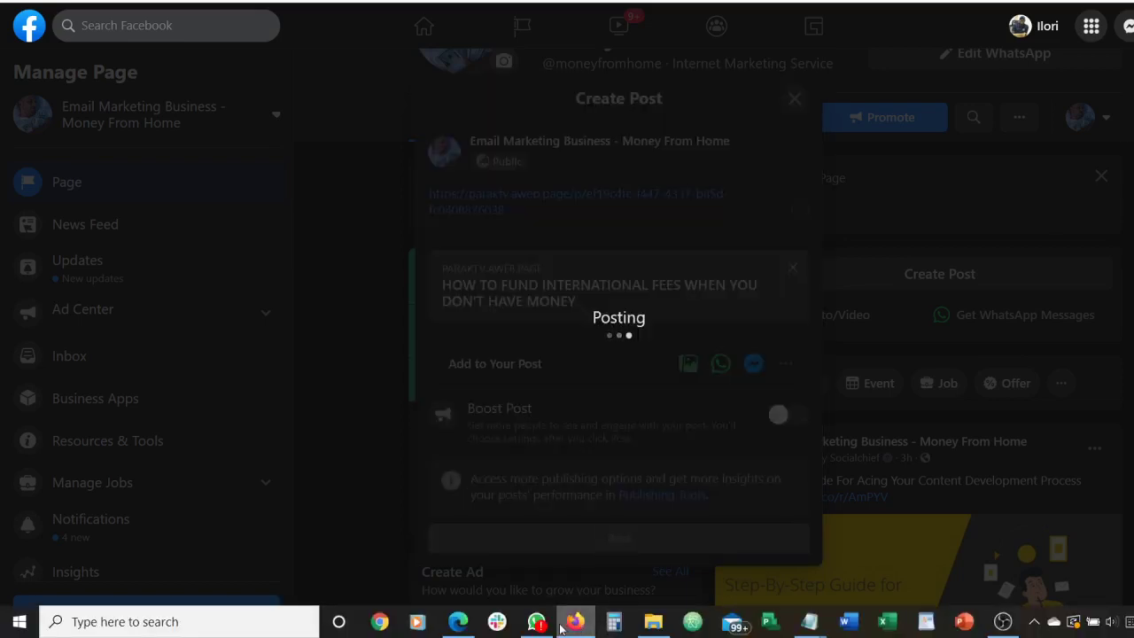
left_click(459, 622)
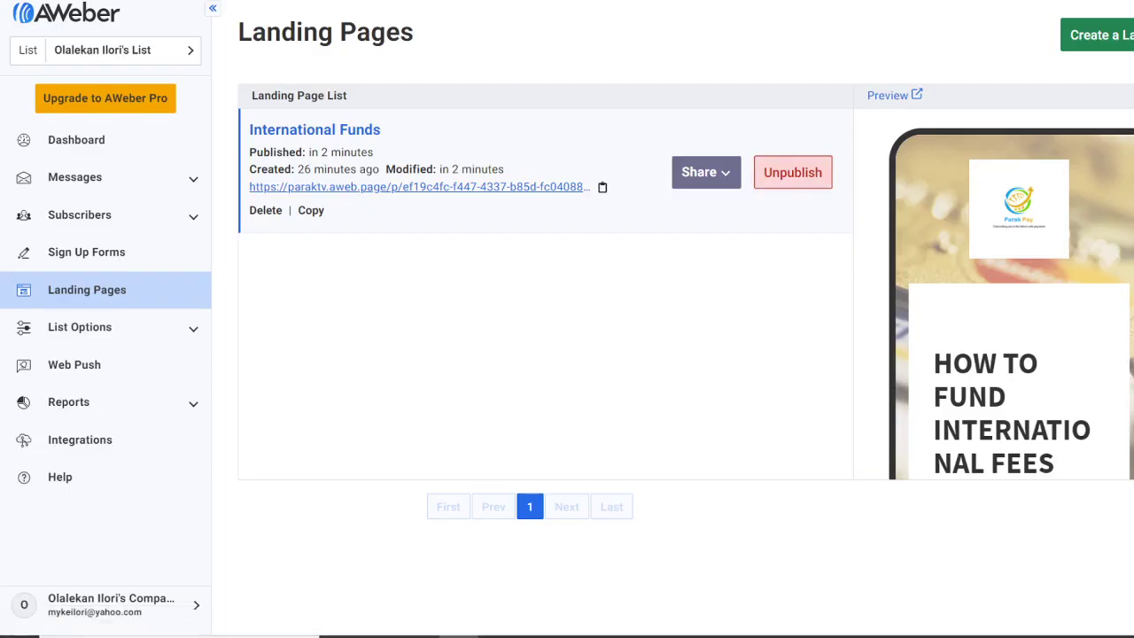
key("ctrl+t")
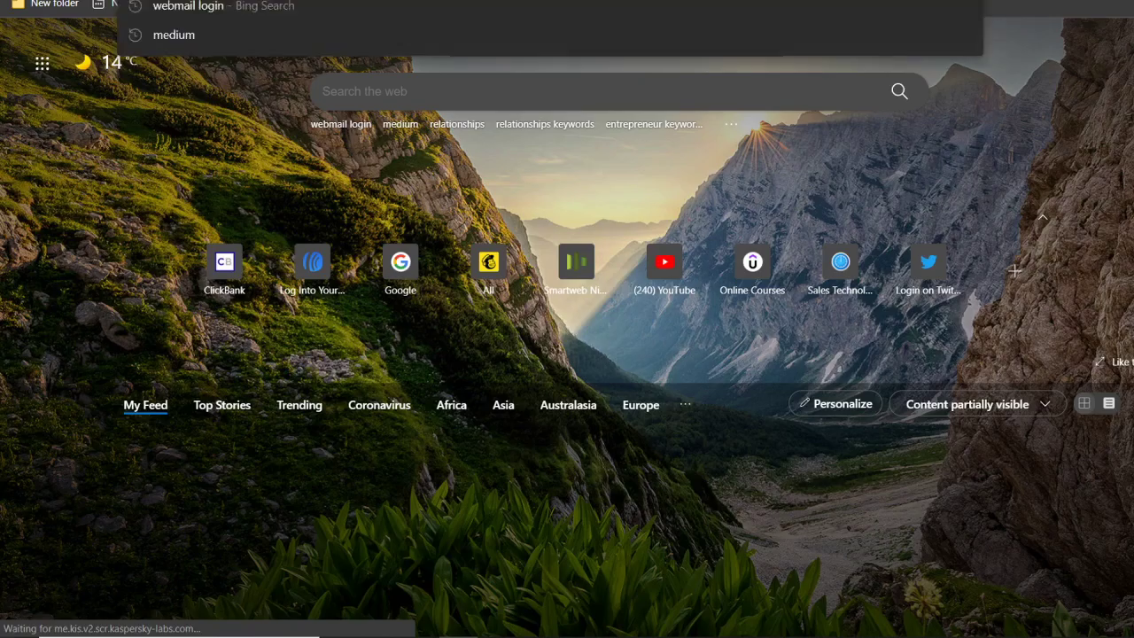
right_click(267, 4)
left_click(397, 163)
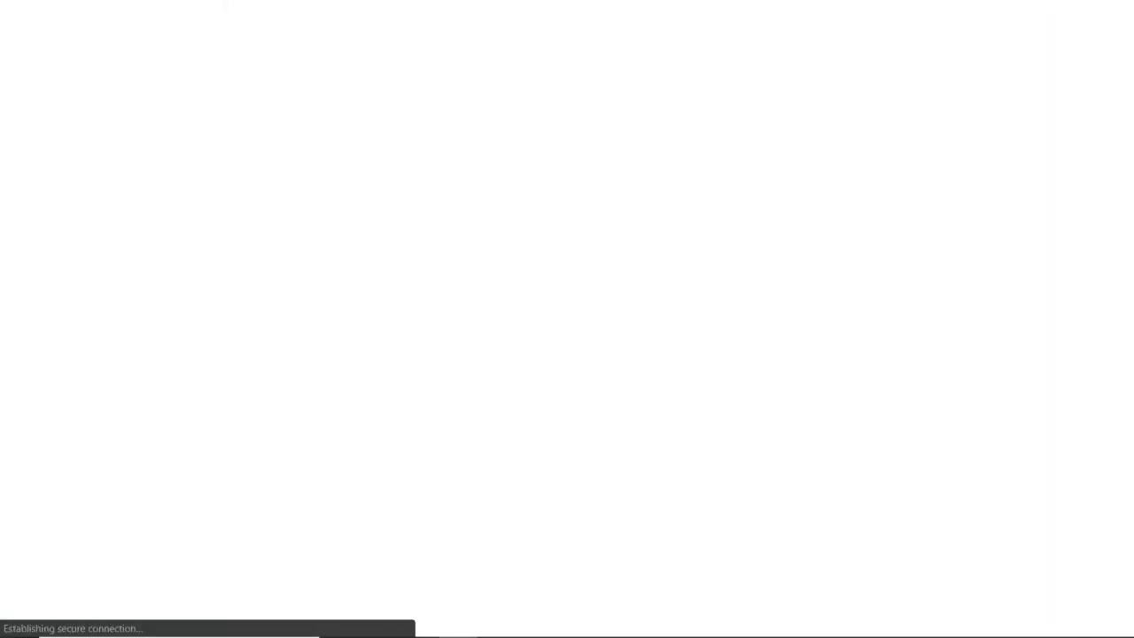
Return to the AWeber landing page list, scroll through the mobile preview, and start creating a new list.
mouse_move(614, 630)
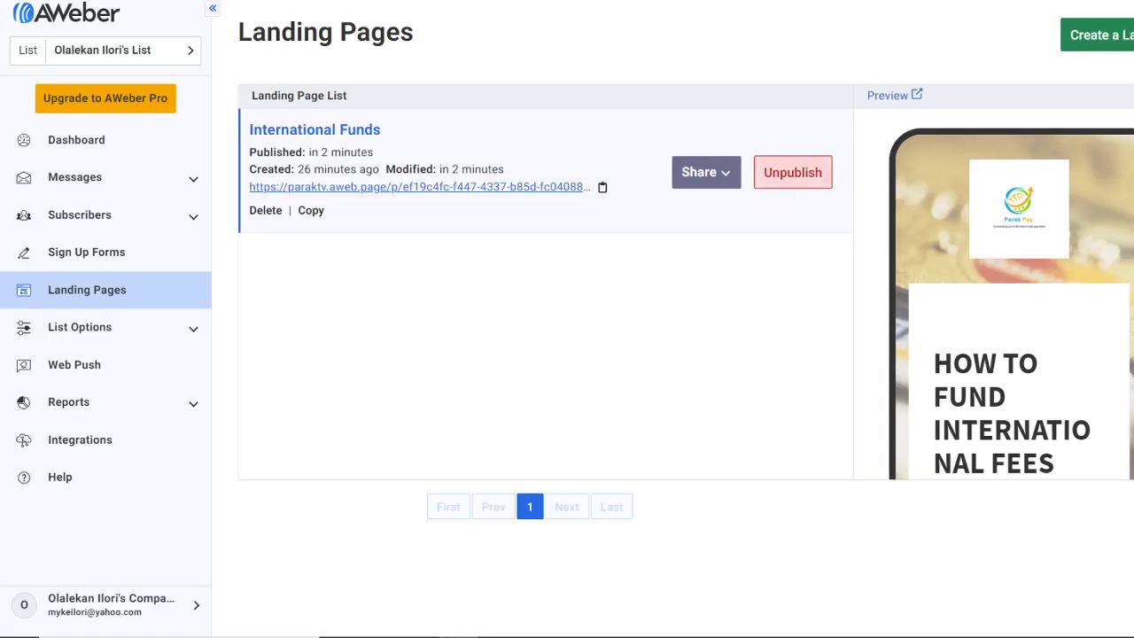
scroll(973, 358, "down", 5)
scroll(972, 359, "down", 5)
scroll(972, 363, "up", 5)
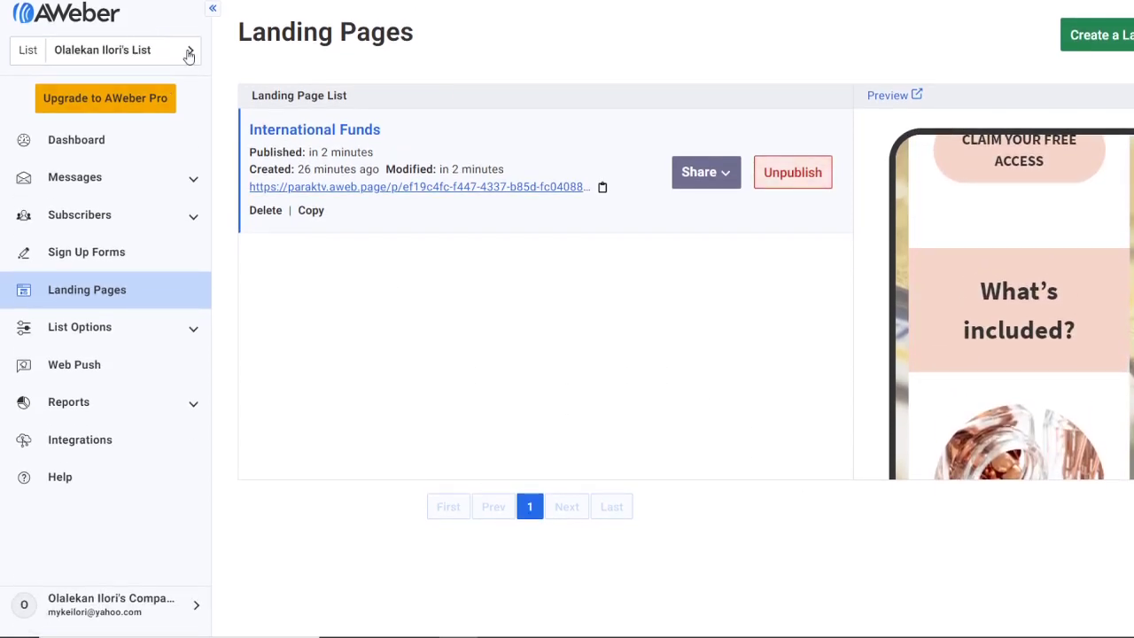
left_click(189, 53)
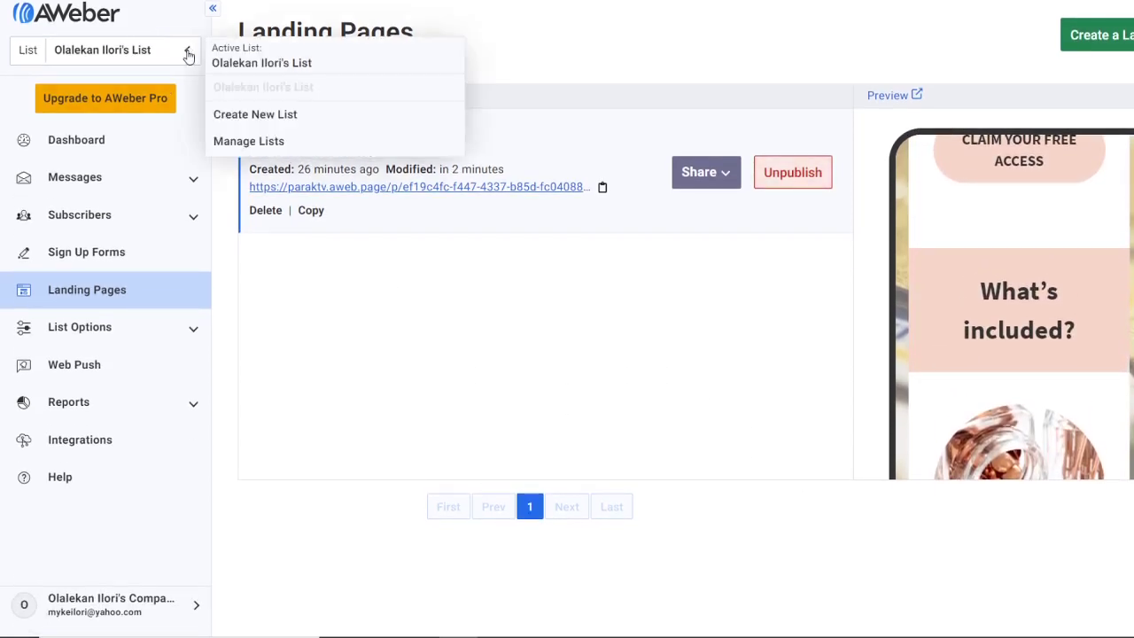
left_click(255, 116)
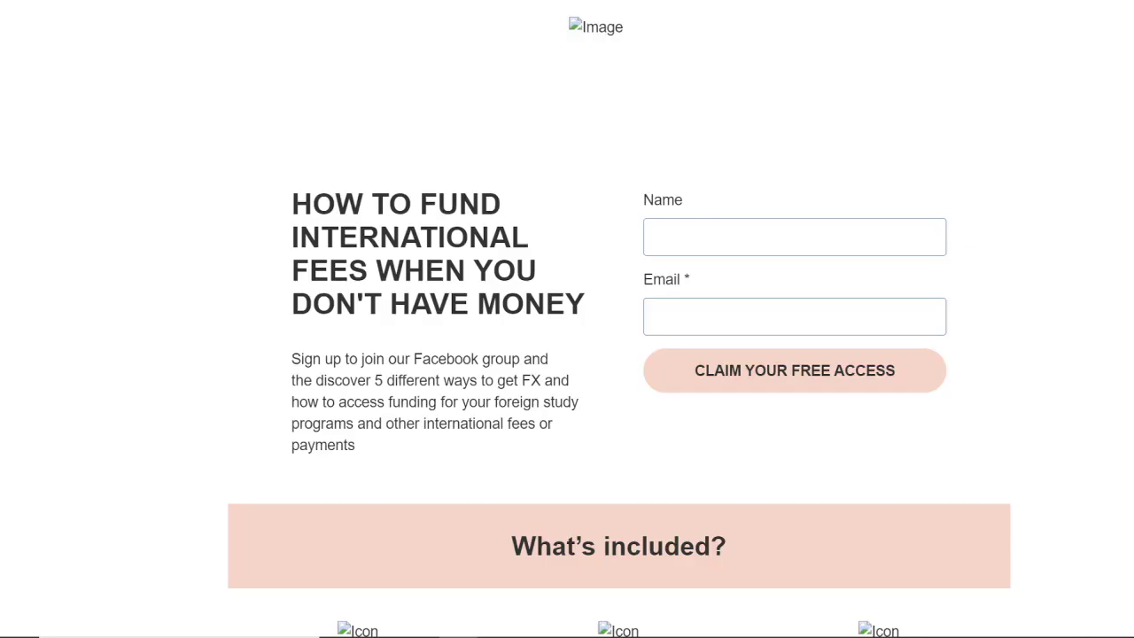
Review the live landing page from the sign-up form down to the "ACCESS NOW" button and footer.
scroll(494, 343, "down", 3)
scroll(493, 344, "up", 3)
scroll(494, 343, "down", 4)
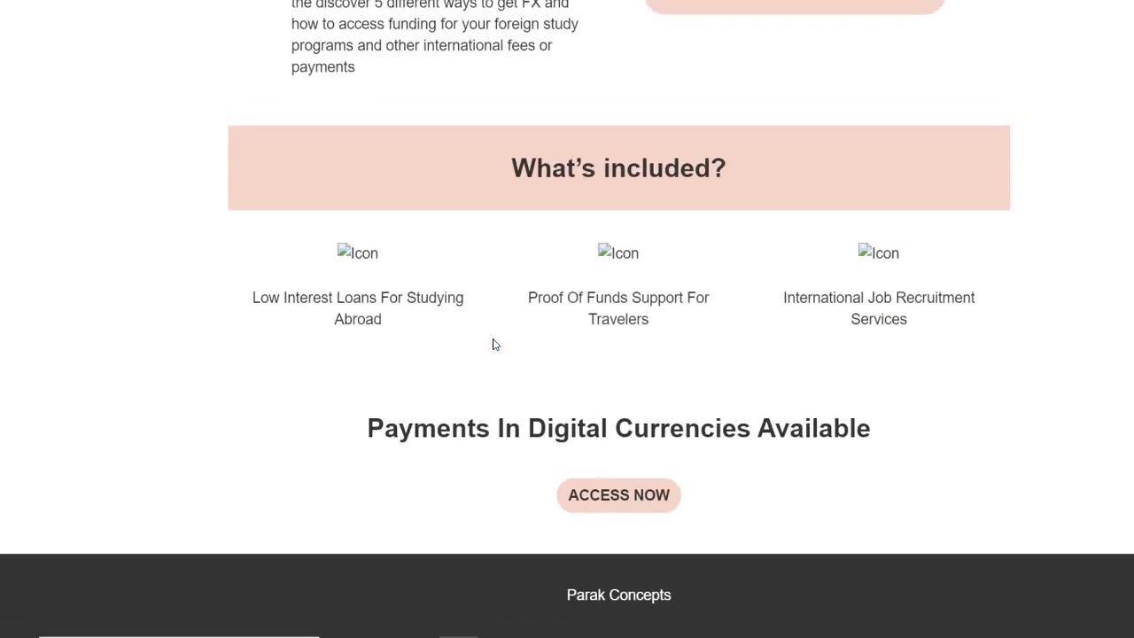
scroll(431, 441, "up", 3)
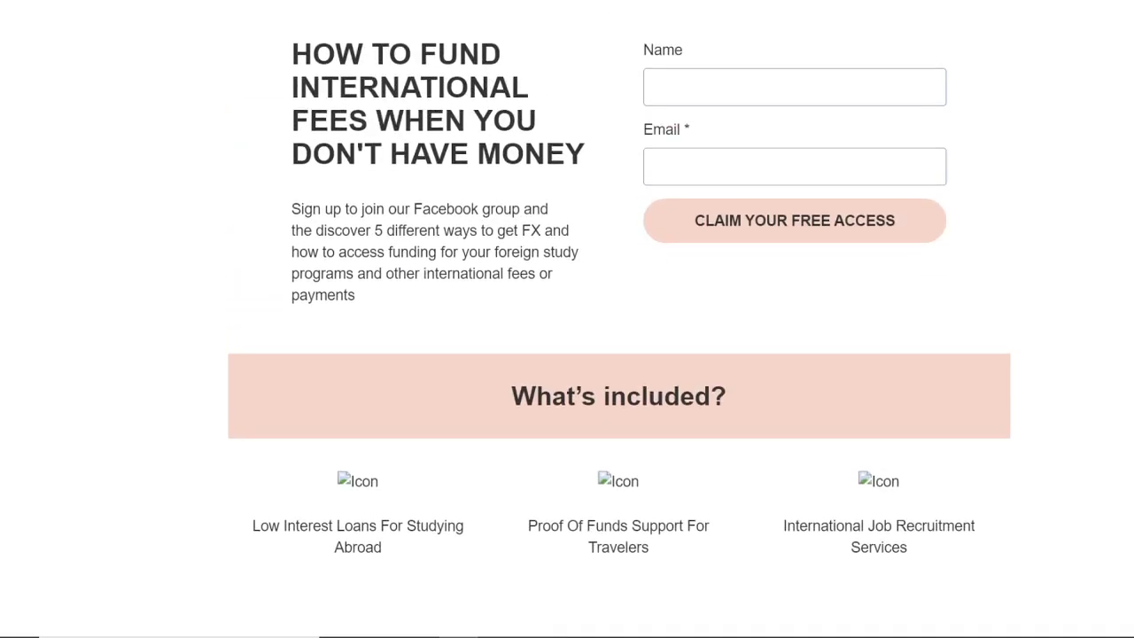
mouse_move(260, 602)
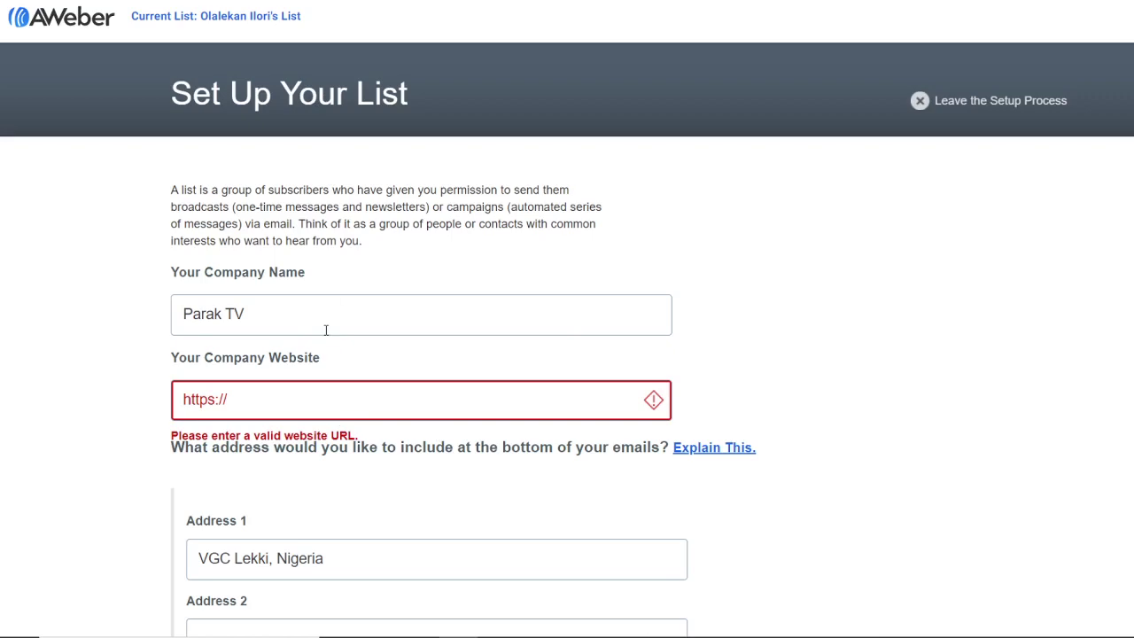
scroll(326, 330, "down", 1)
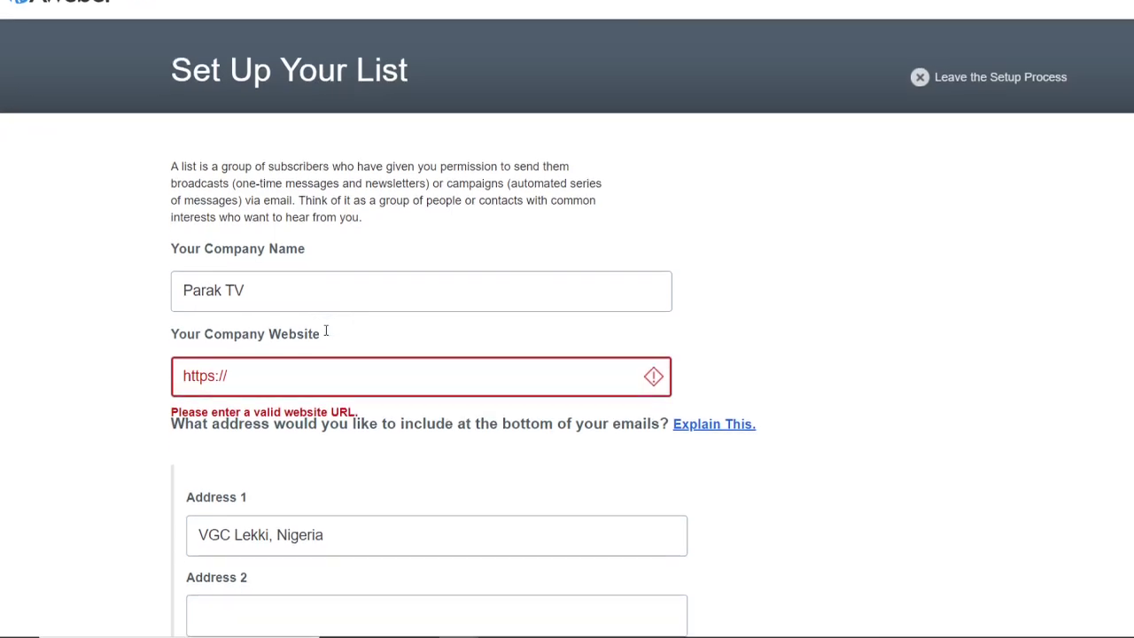
scroll(326, 330, "down", 6)
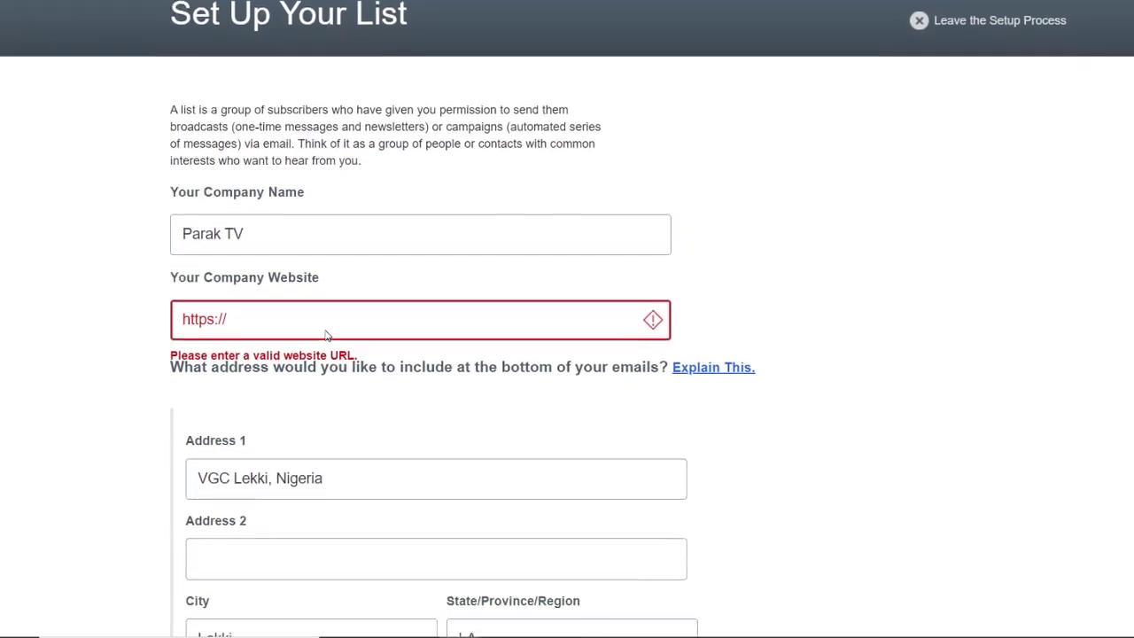
scroll(326, 336, "down", 1)
scroll(326, 336, "up", 1)
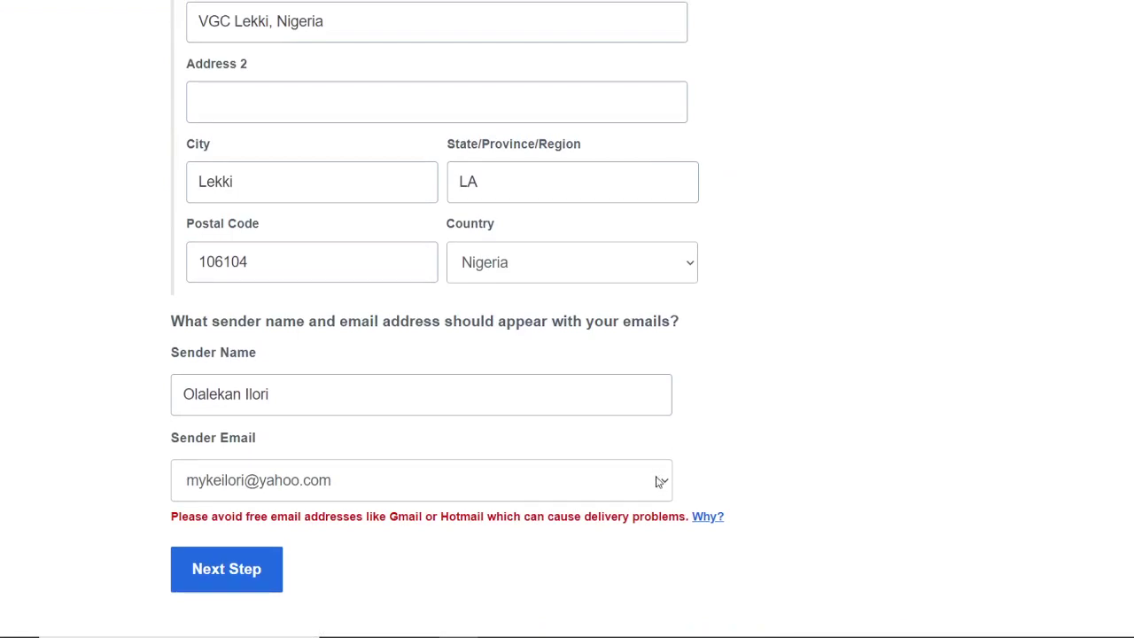
scroll(660, 482, "up", 5)
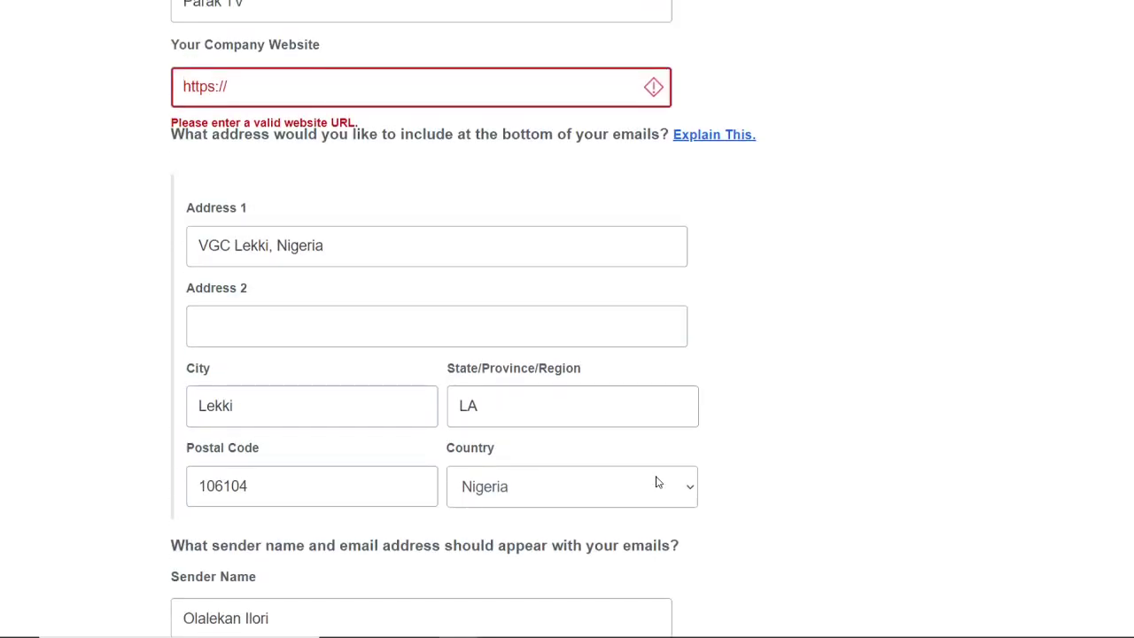
scroll(658, 482, "down", 1)
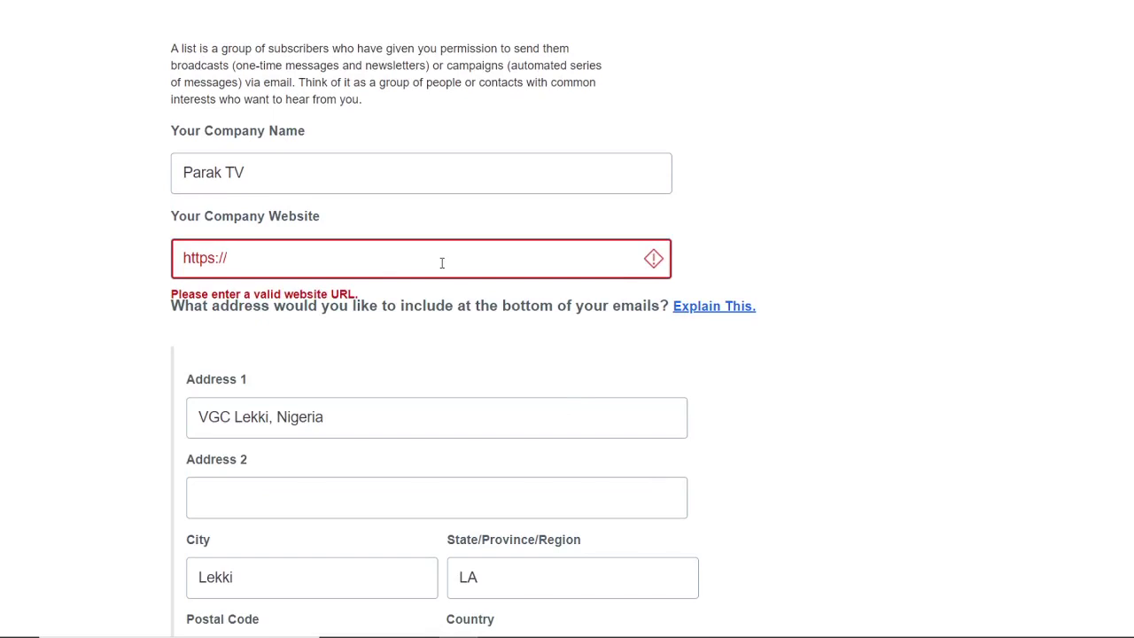
type("p")
type("ara")
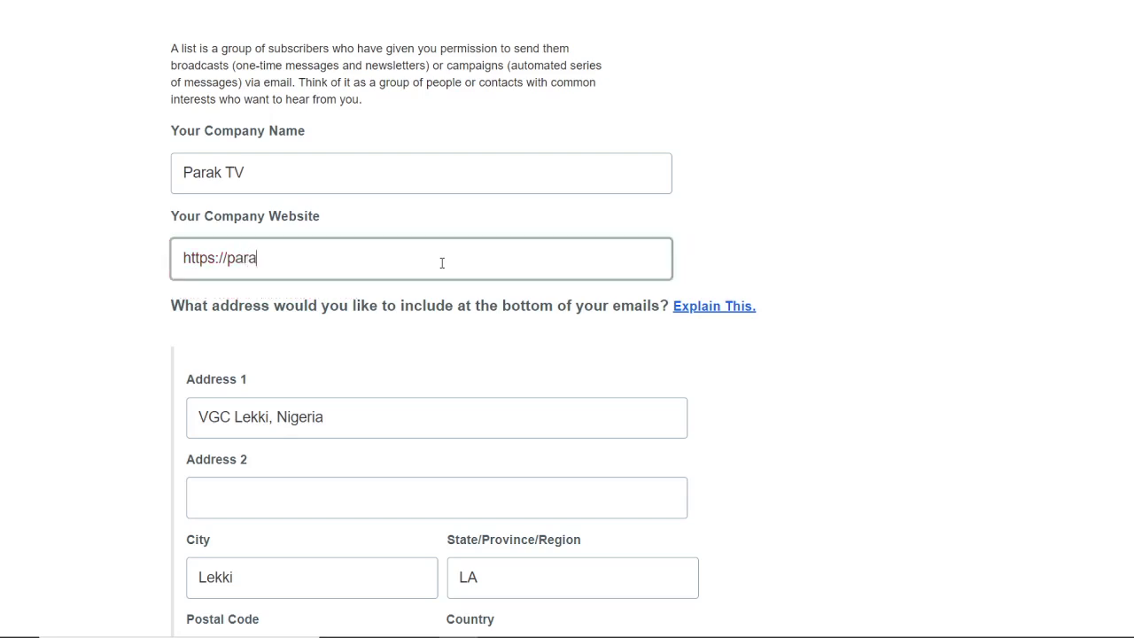
type("kpay.com")
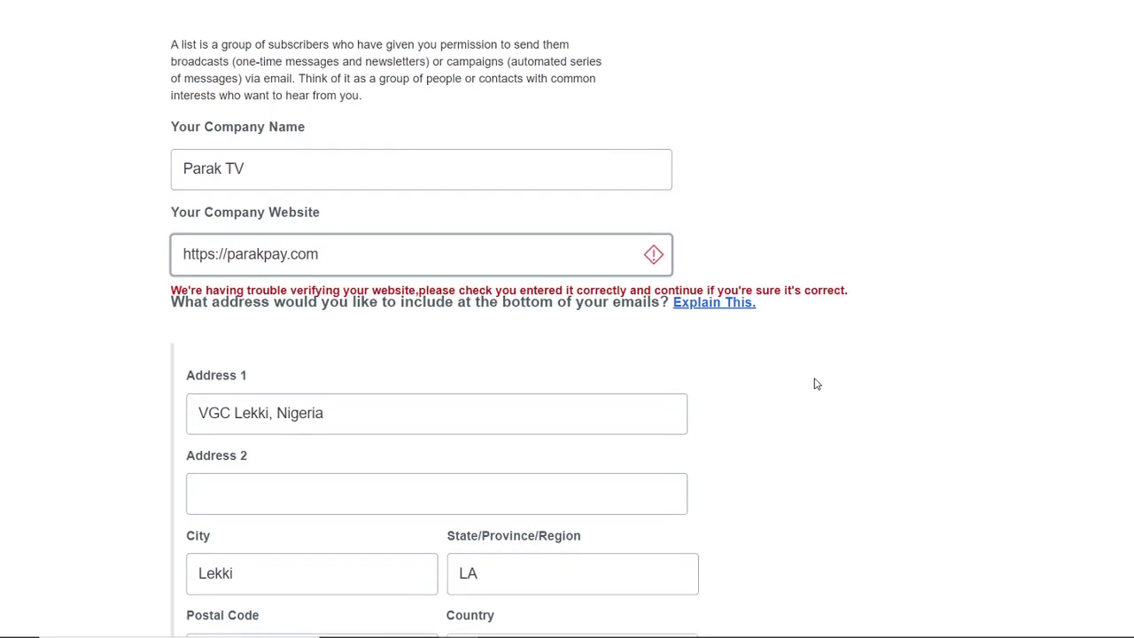
left_click(228, 254)
type("www.")
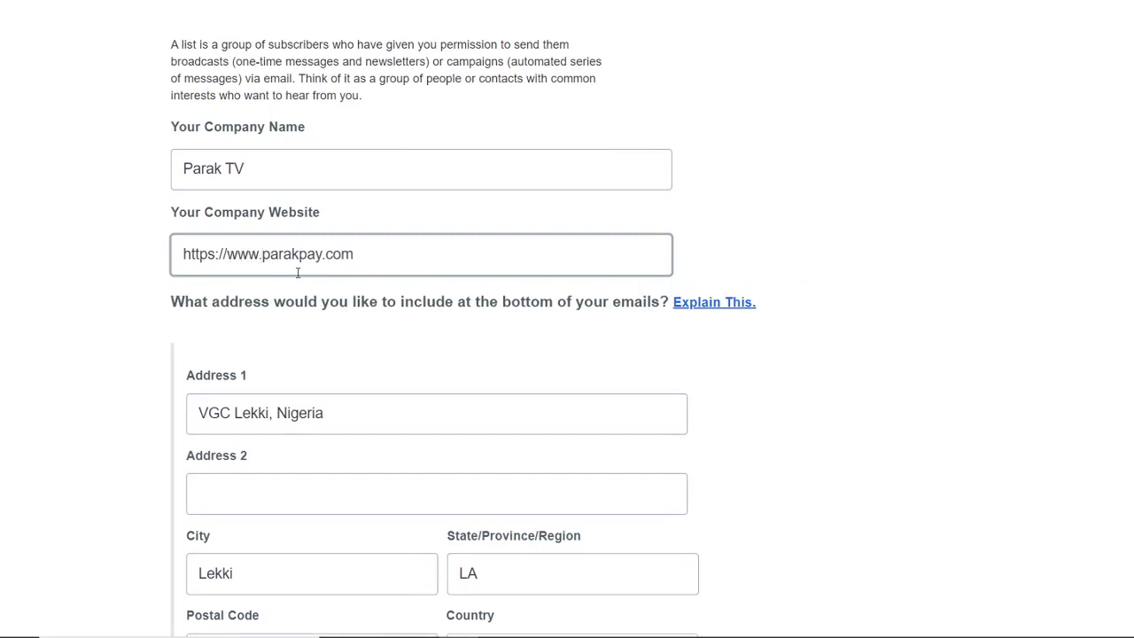
Review the company, address and sender details, keep the preselected sender email, and proceed to describing the list.
scroll(846, 407, "down", 5)
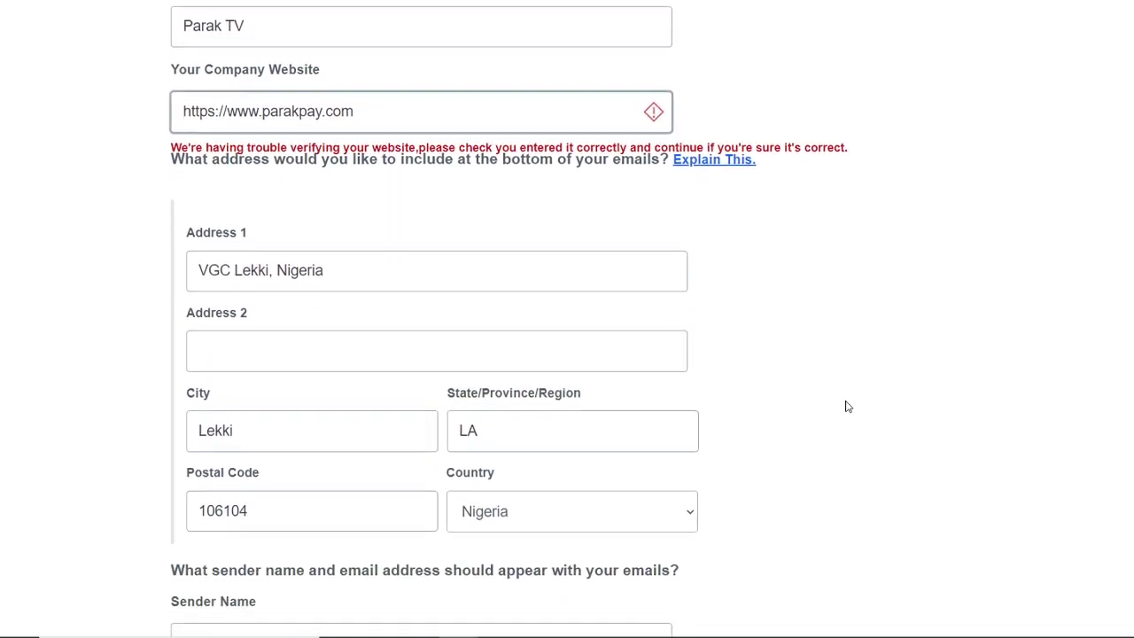
scroll(846, 407, "down", 1)
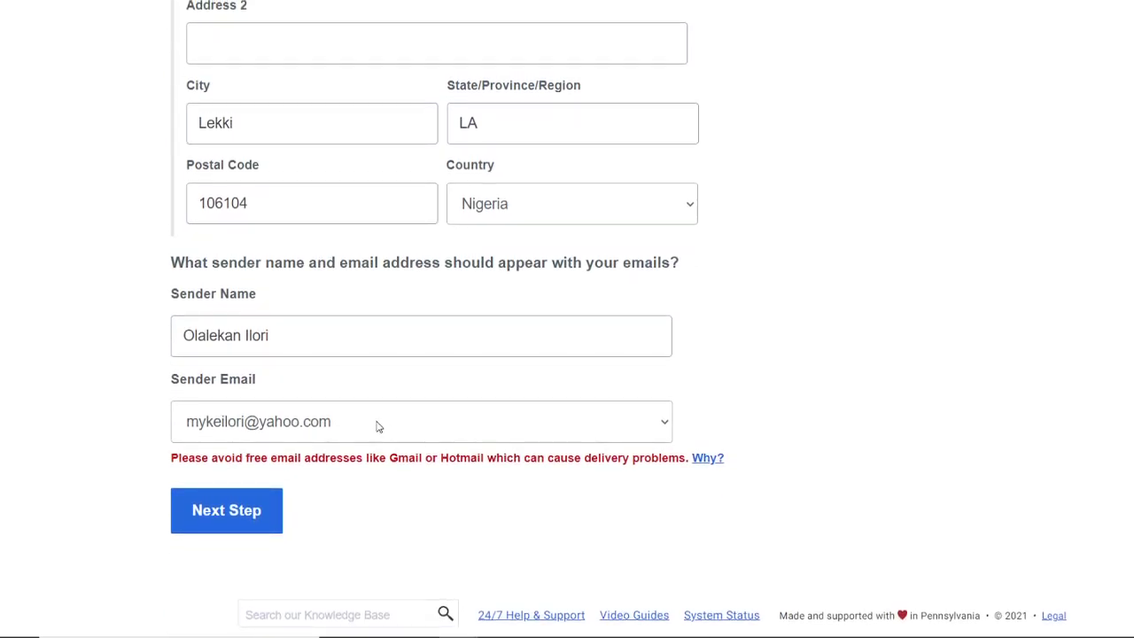
left_click(365, 422)
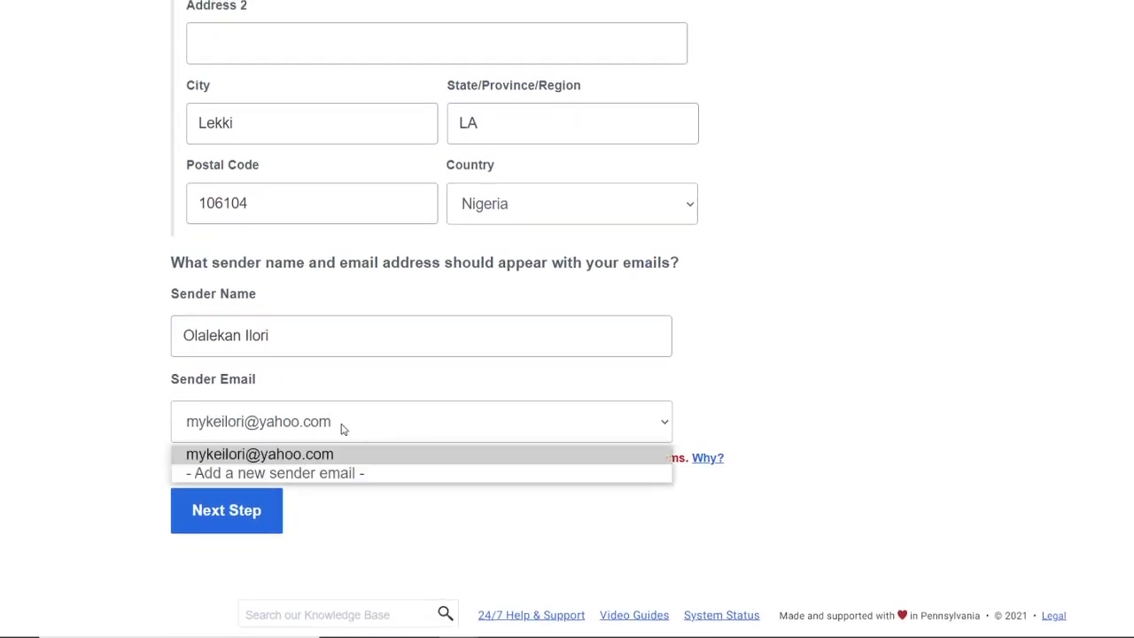
left_click(824, 405)
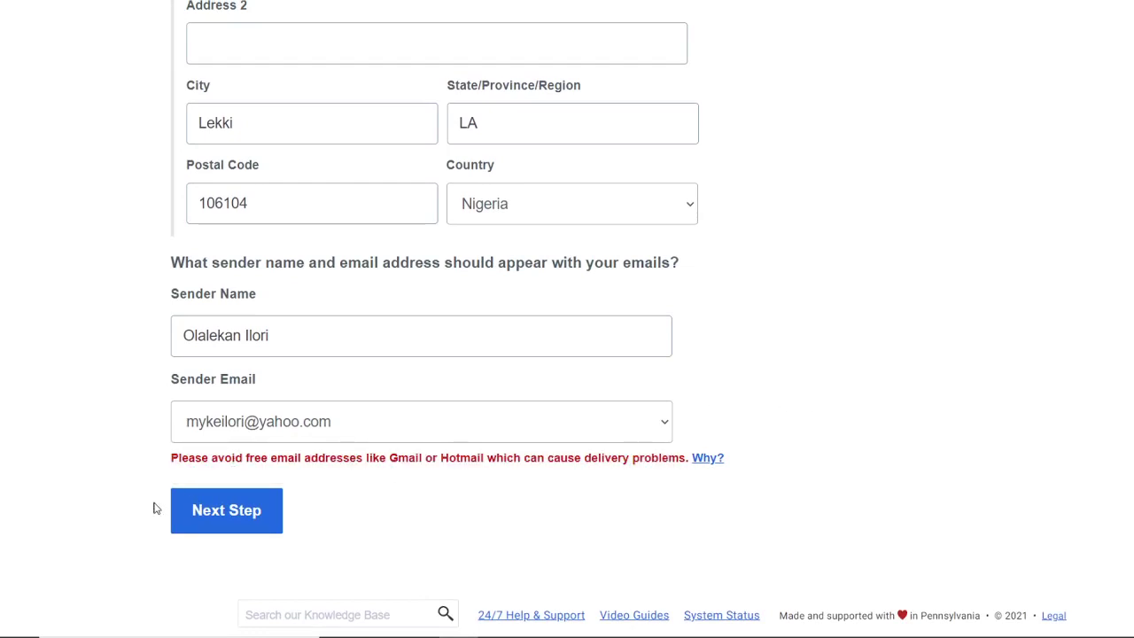
scroll(395, 506, "up", 1)
scroll(396, 506, "down", 2)
scroll(396, 508, "up", 6)
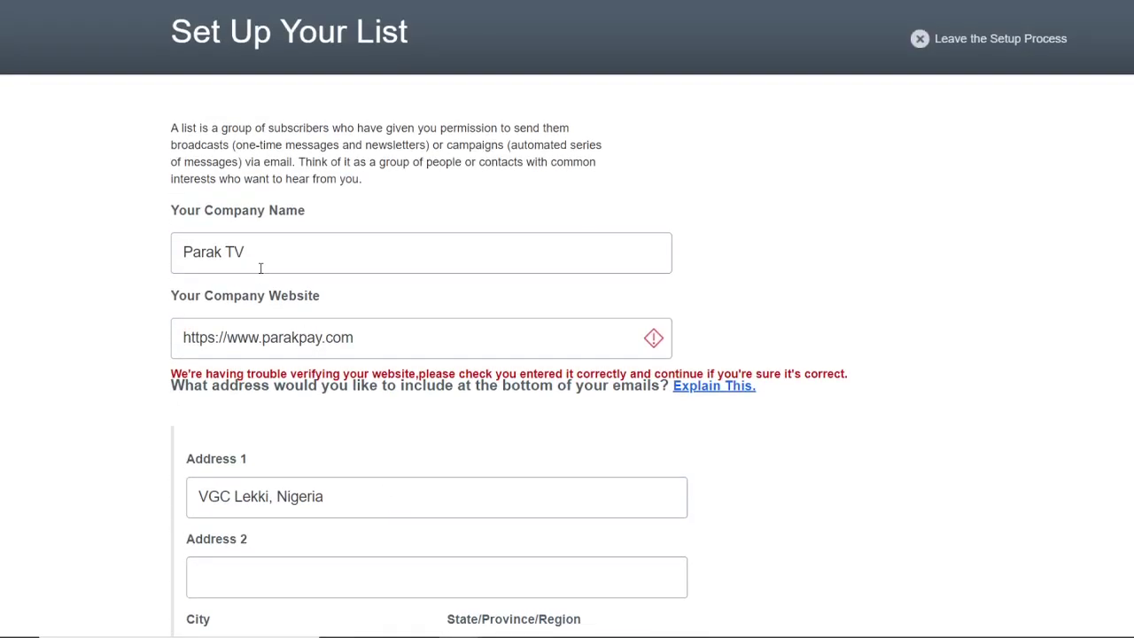
scroll(567, 359, "down", 6)
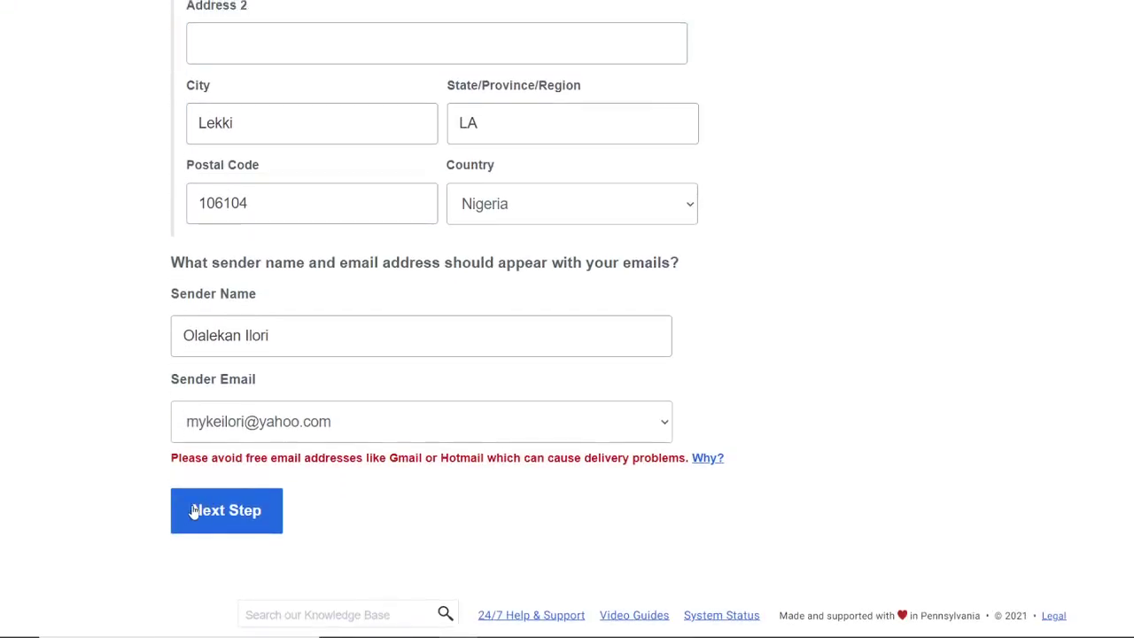
left_click(194, 512)
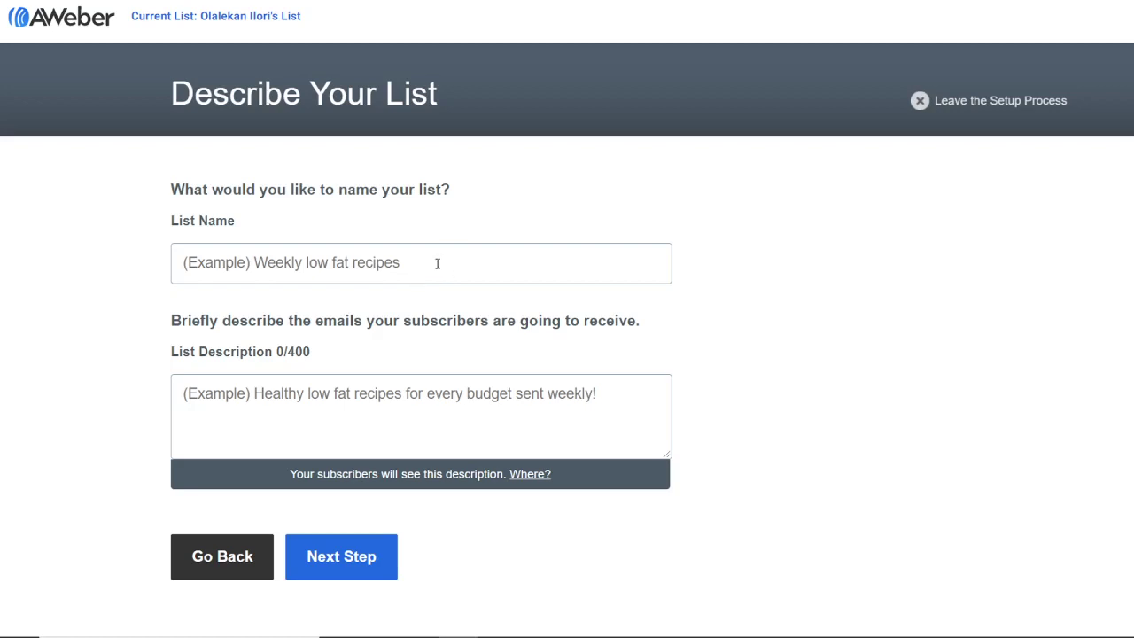
Enter "Top 10 gist subscribers" as the list name.
left_click(390, 270)
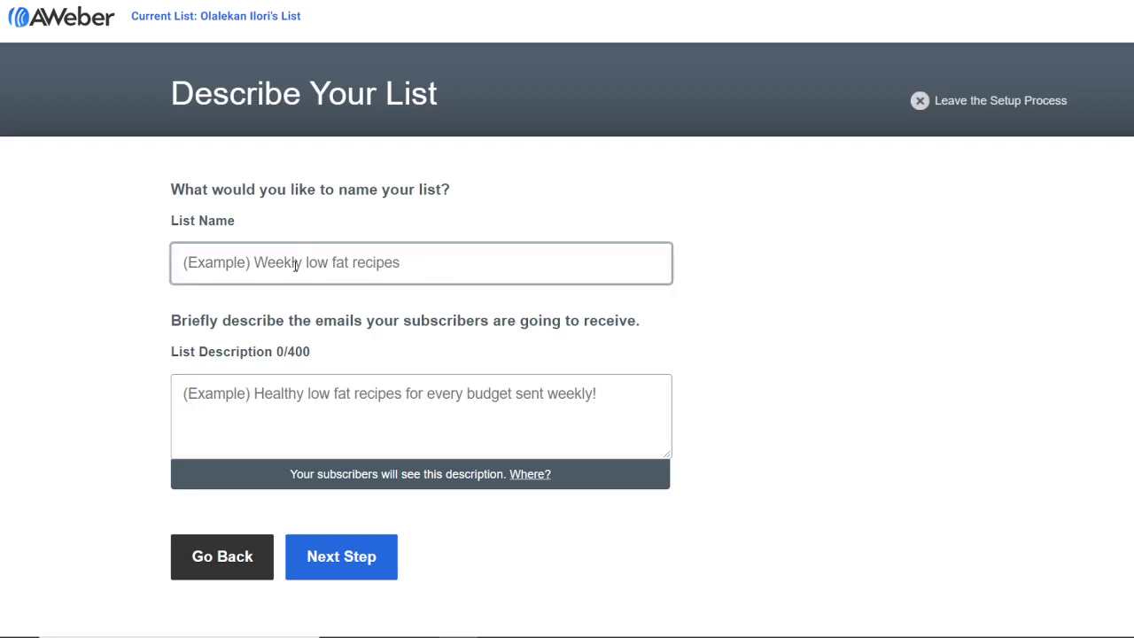
type("M")
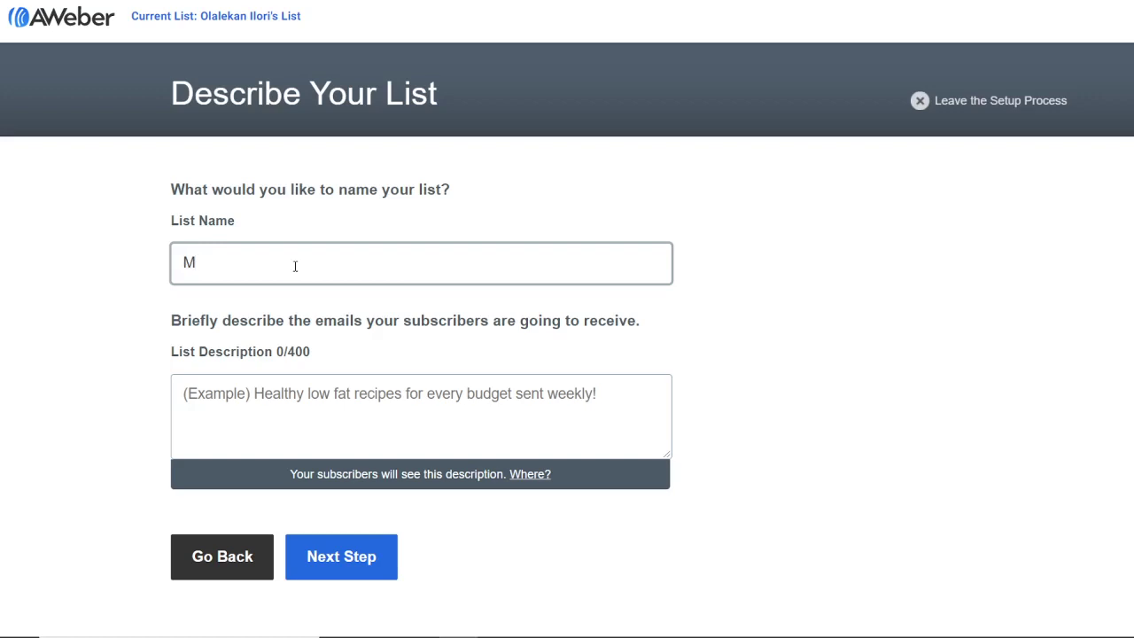
key("BackSpace")
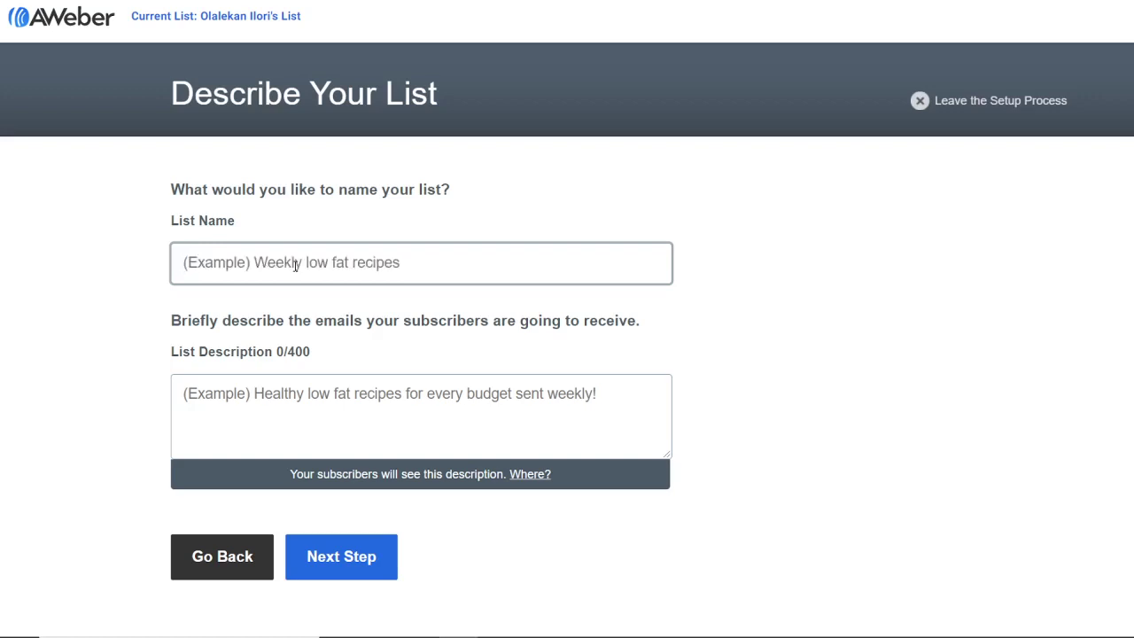
type("M")
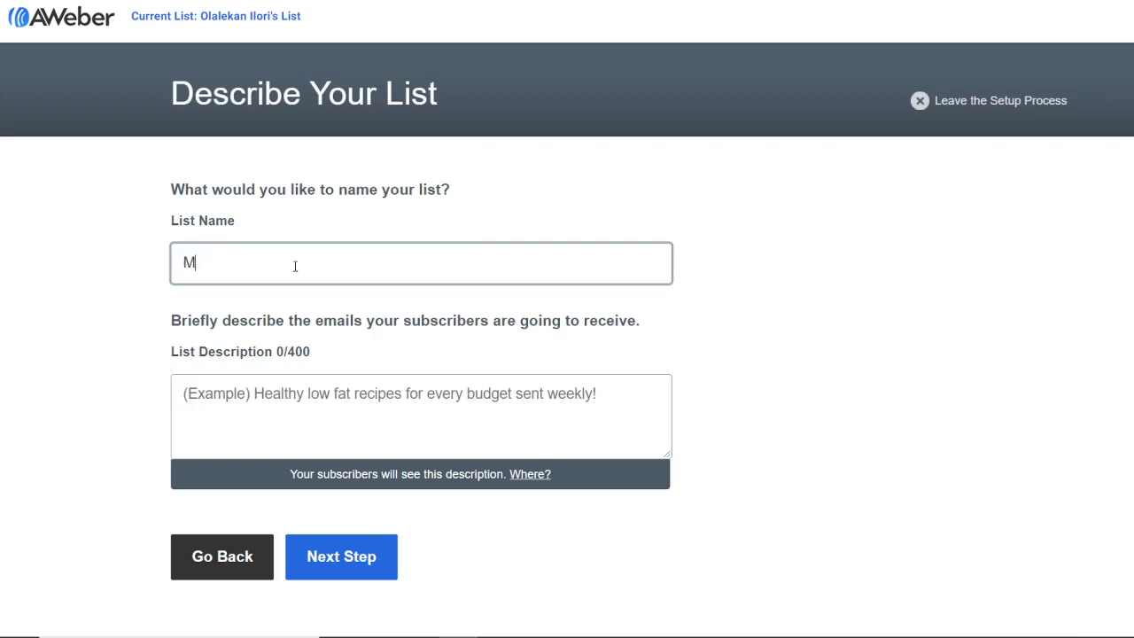
key("BackSpace")
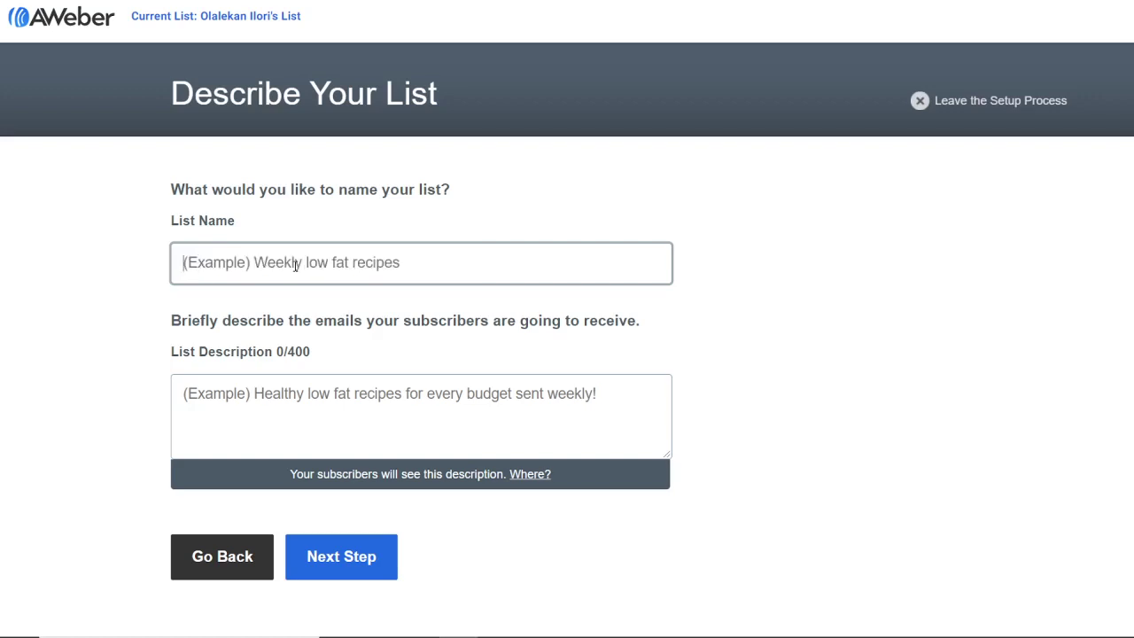
type("Top 10")
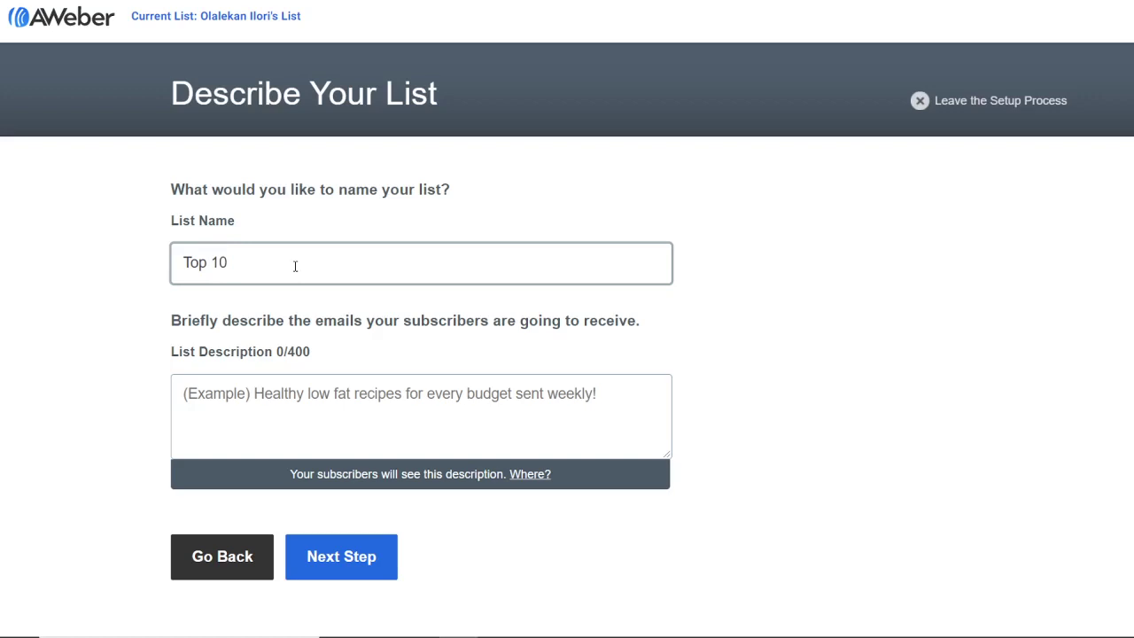
type(" gist subscribers")
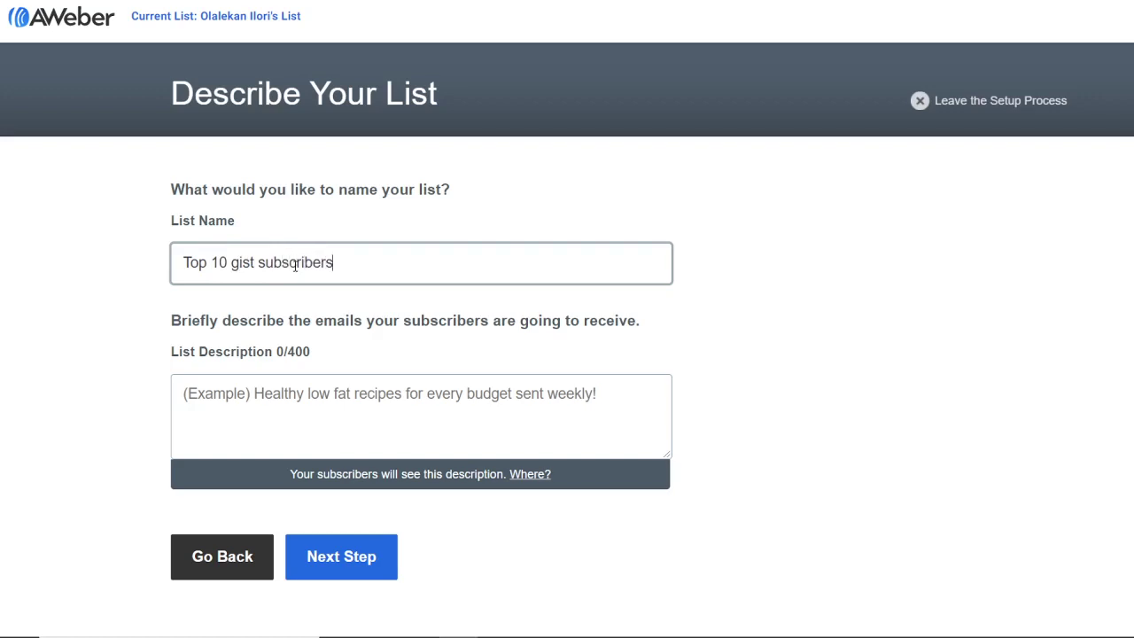
Replace the list name with "Motivational Seekers" and place the cursor in the list description.
left_click_drag(347, 258, 164, 271)
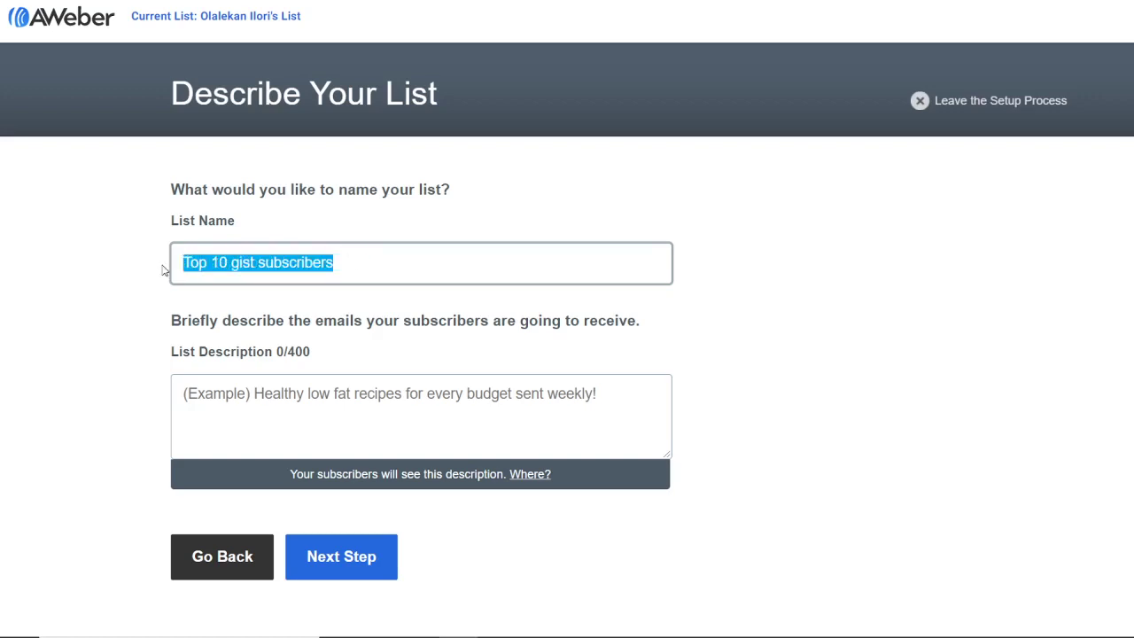
type("Moti")
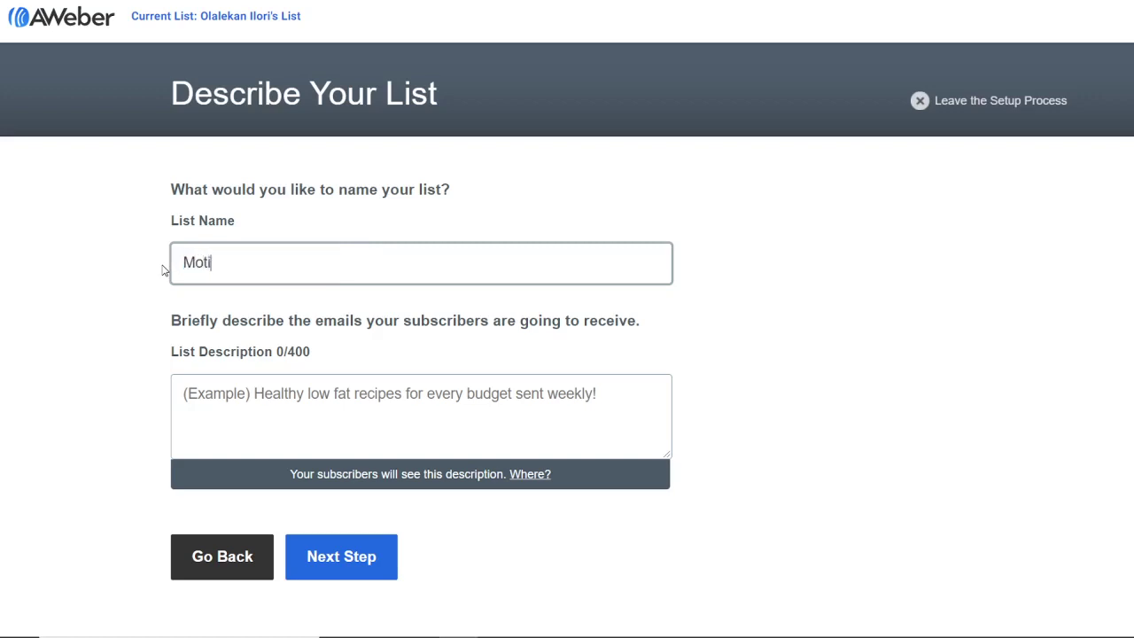
type("vational  Seekers")
left_click(320, 418)
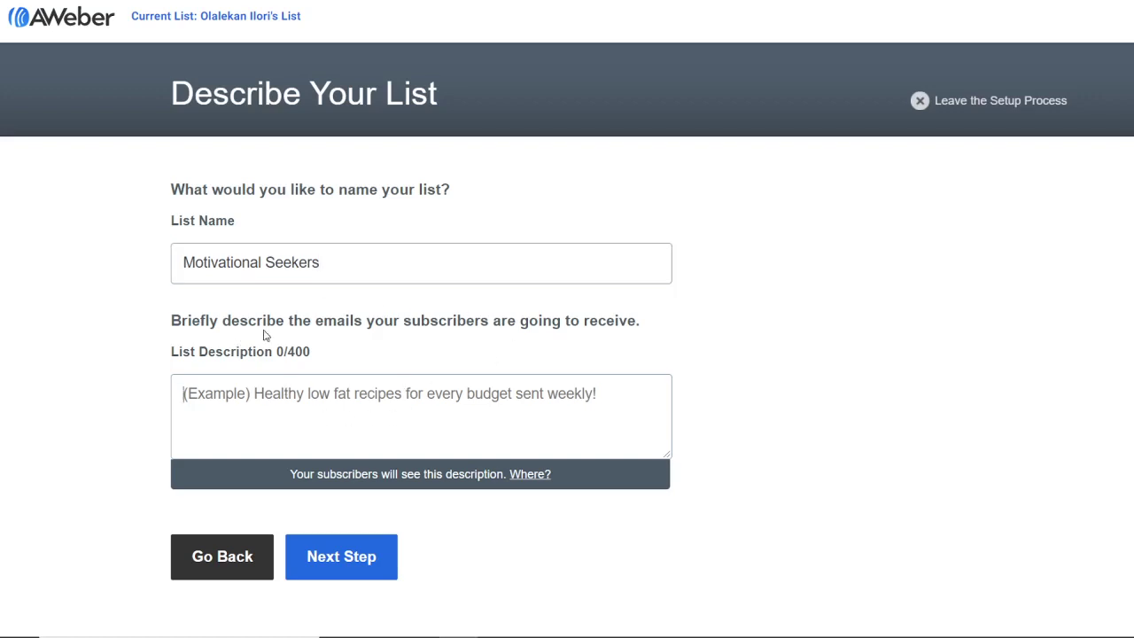
type("Daily")
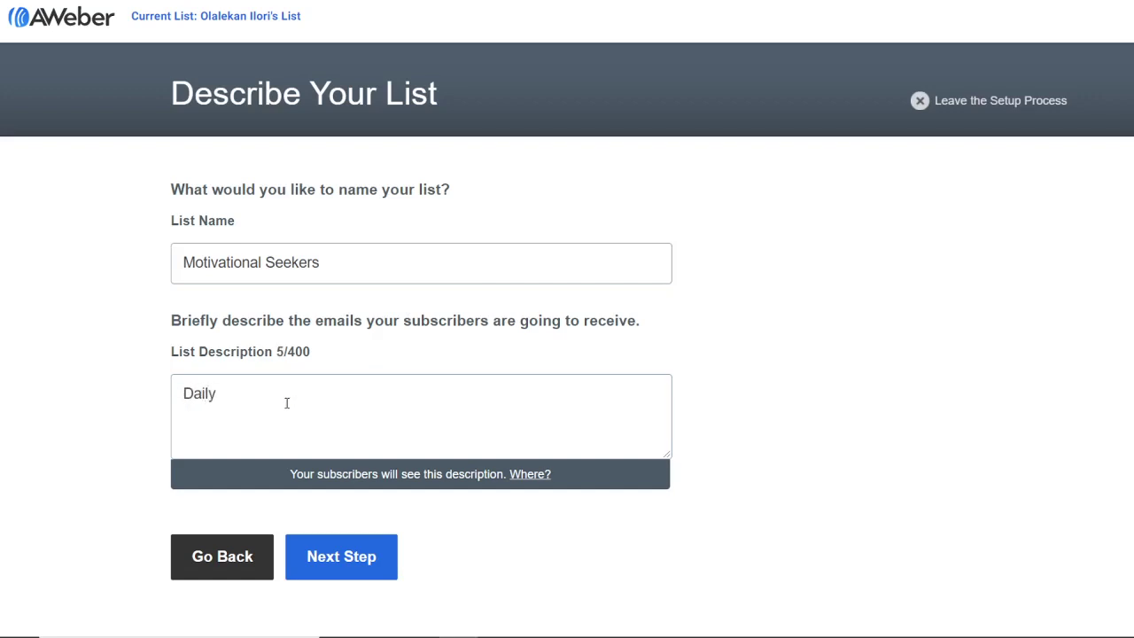
key("BackSpace")
key("BackSpace")
type("A")
key("BackSpace")
Describe the list as "Weekly Motivational letters to inspire goal oriented actions" and proceed to the confirmation message setup.
type("Weekly Mo")
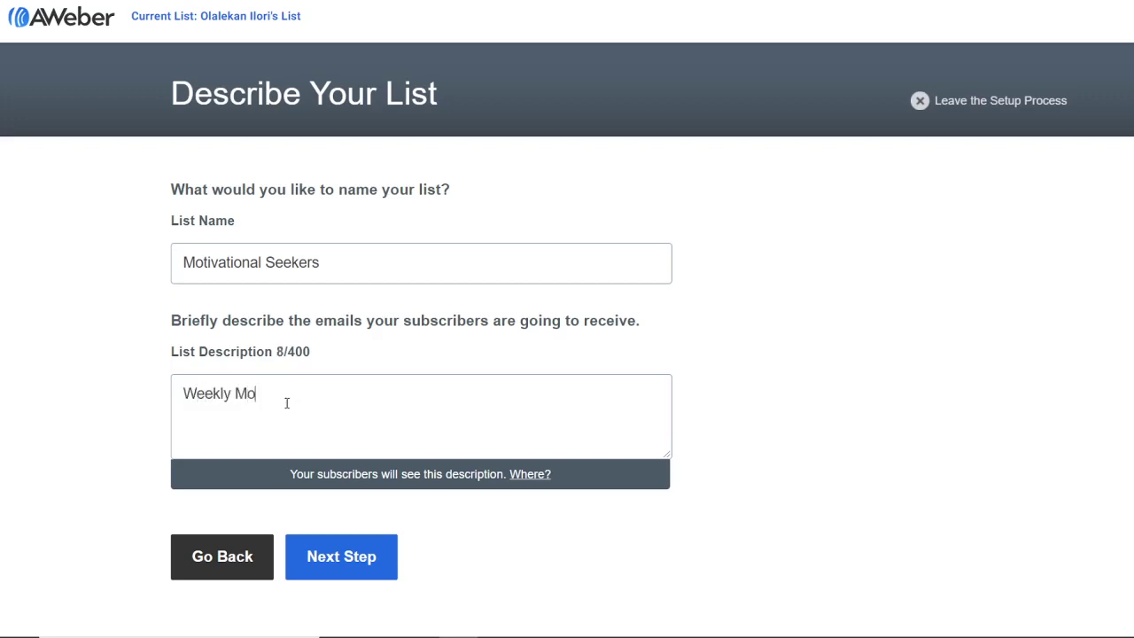
type("tivational letters")
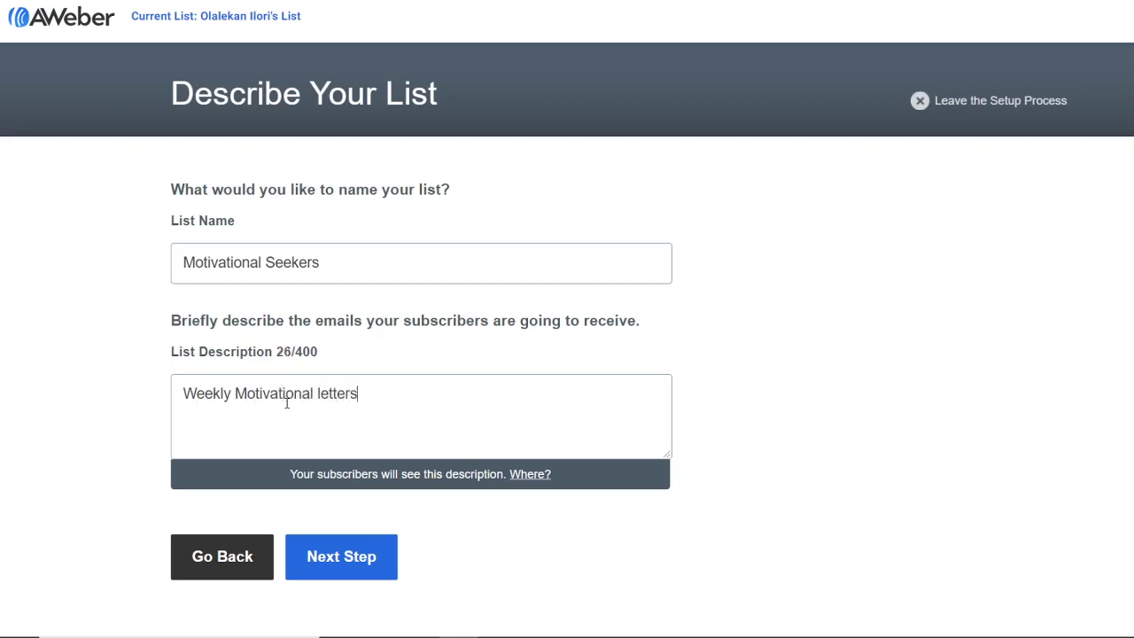
type(" to inspire goal orin")
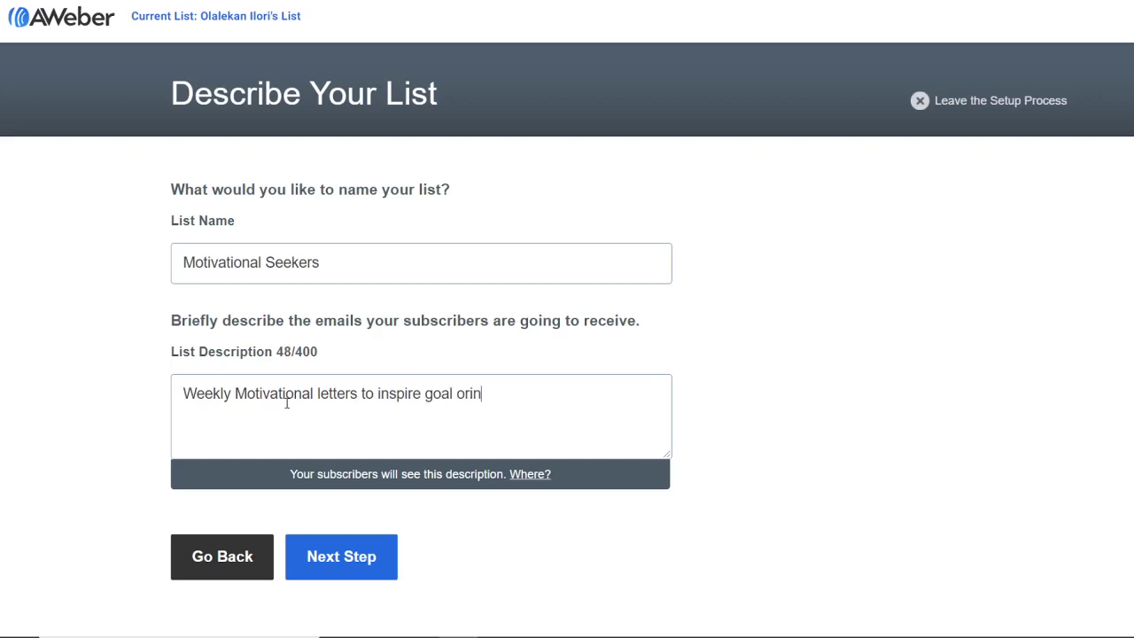
type("=ented actions")
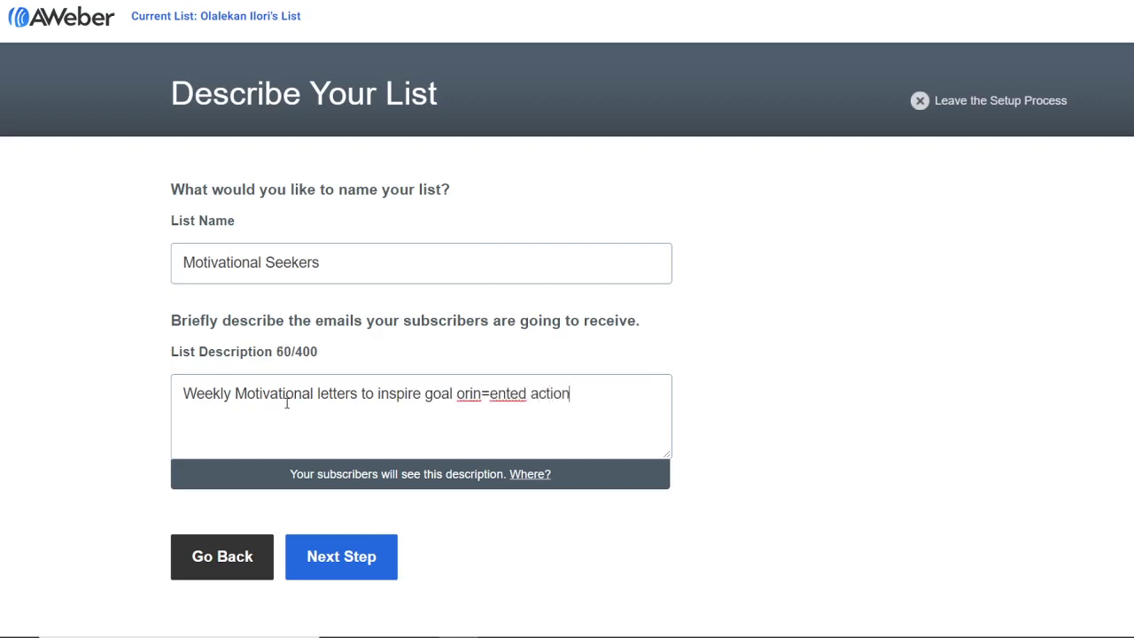
left_click(491, 394)
key("BackSpace")
key("BackSpace")
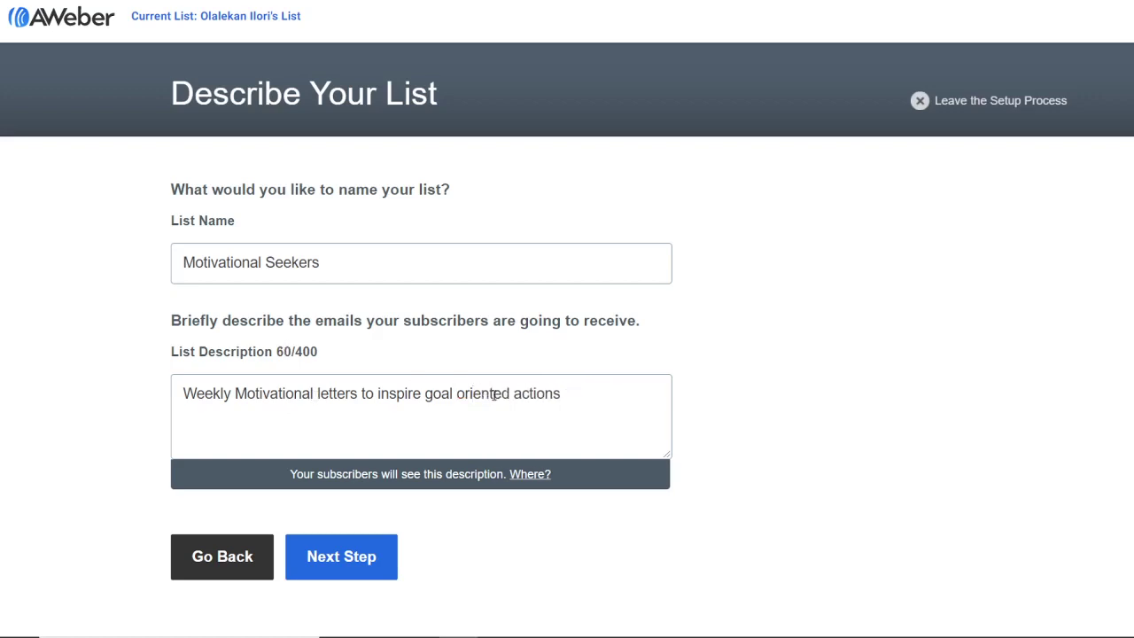
left_click(319, 556)
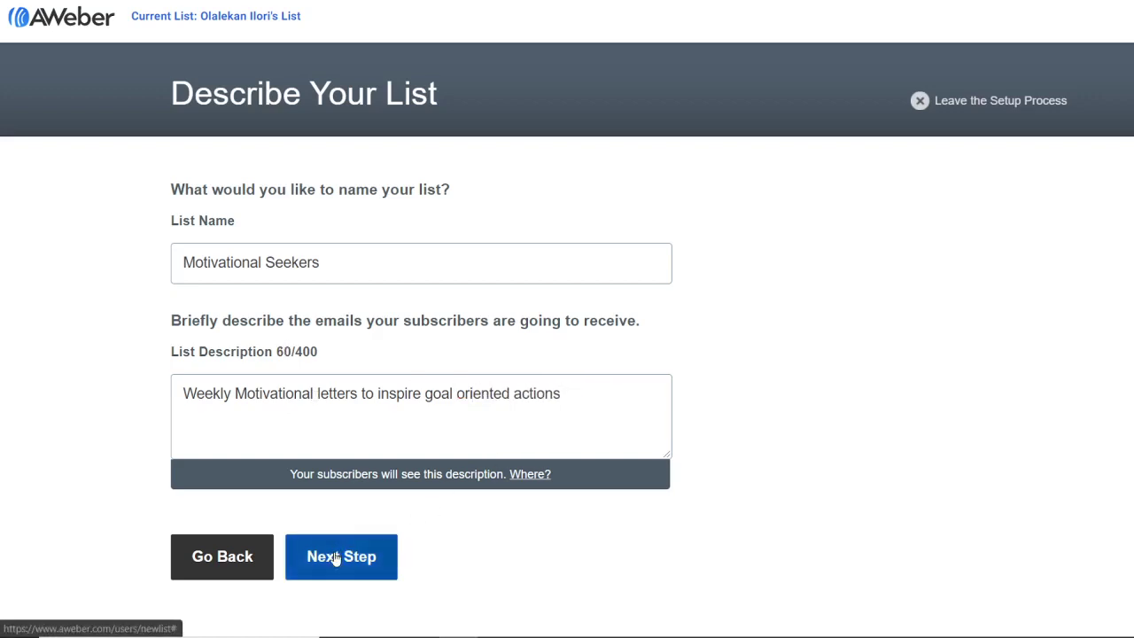
Open the confirmation message content for editing and set its subject line to "Response Required: Please confirm your request for information.".
scroll(833, 459, "down", 2)
scroll(857, 465, "down", 1)
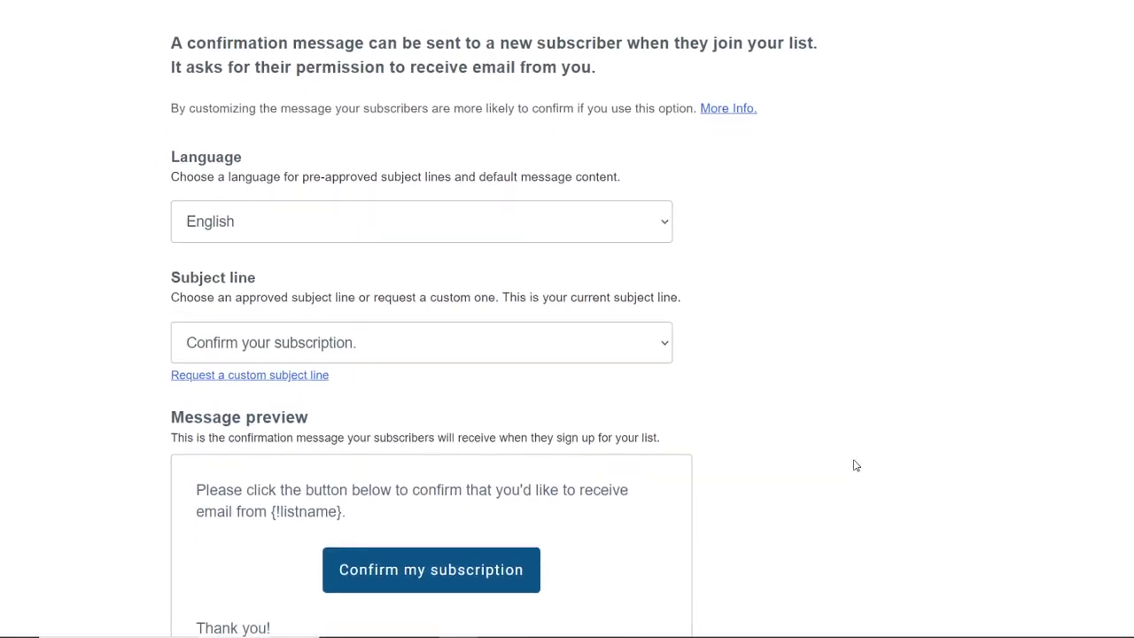
scroll(857, 465, "up", 1)
scroll(856, 466, "down", 1)
scroll(856, 465, "down", 2)
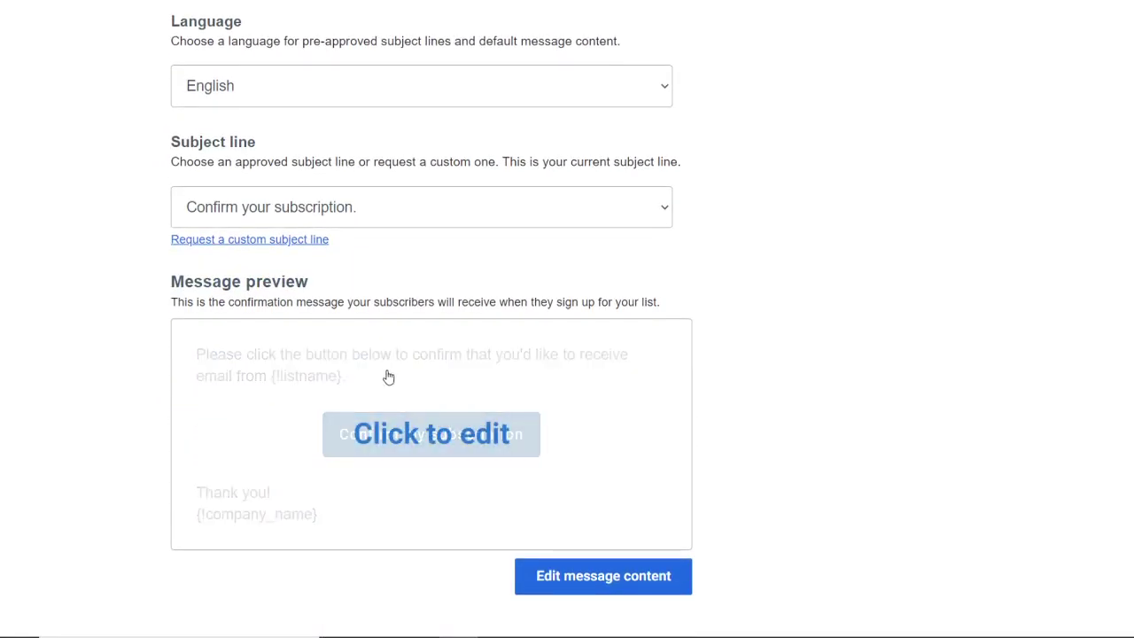
left_click(383, 423)
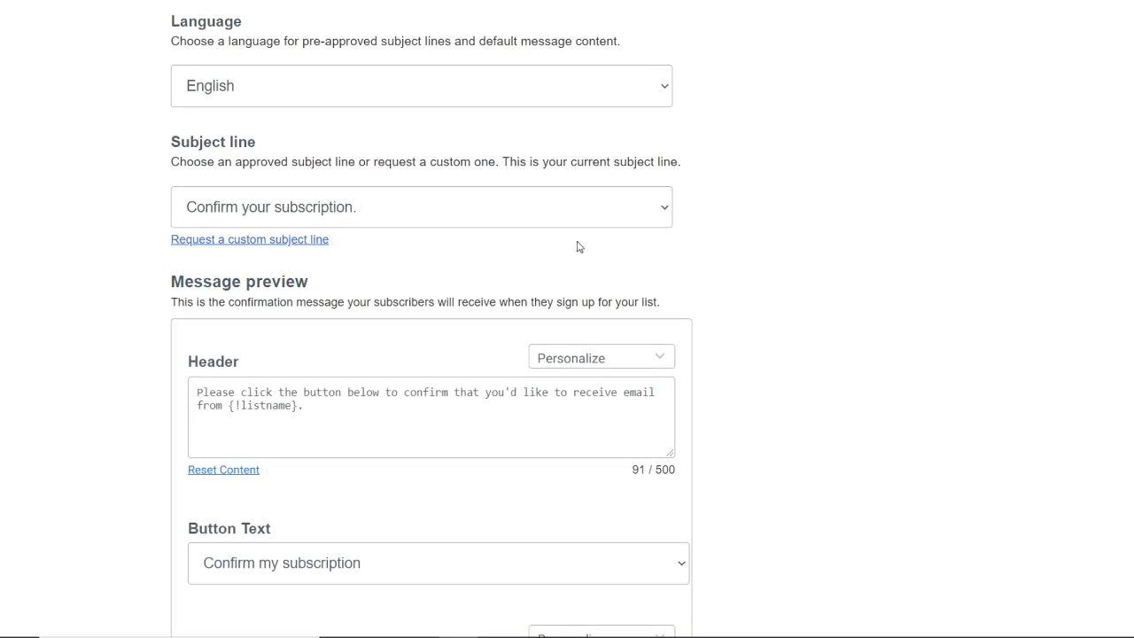
left_click(597, 222)
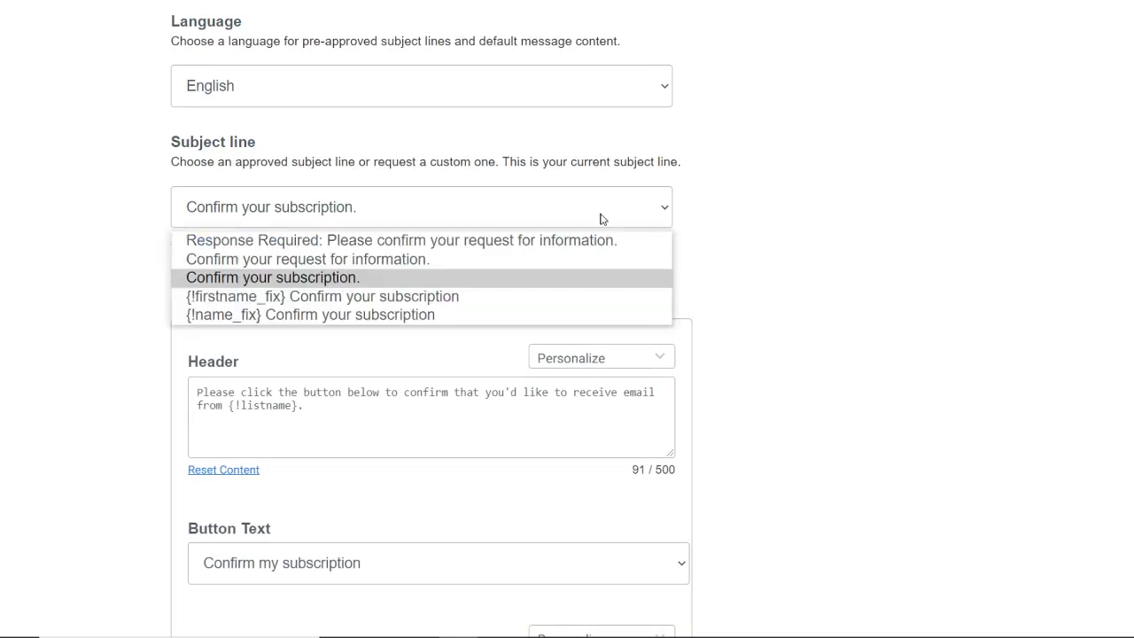
left_click(454, 241)
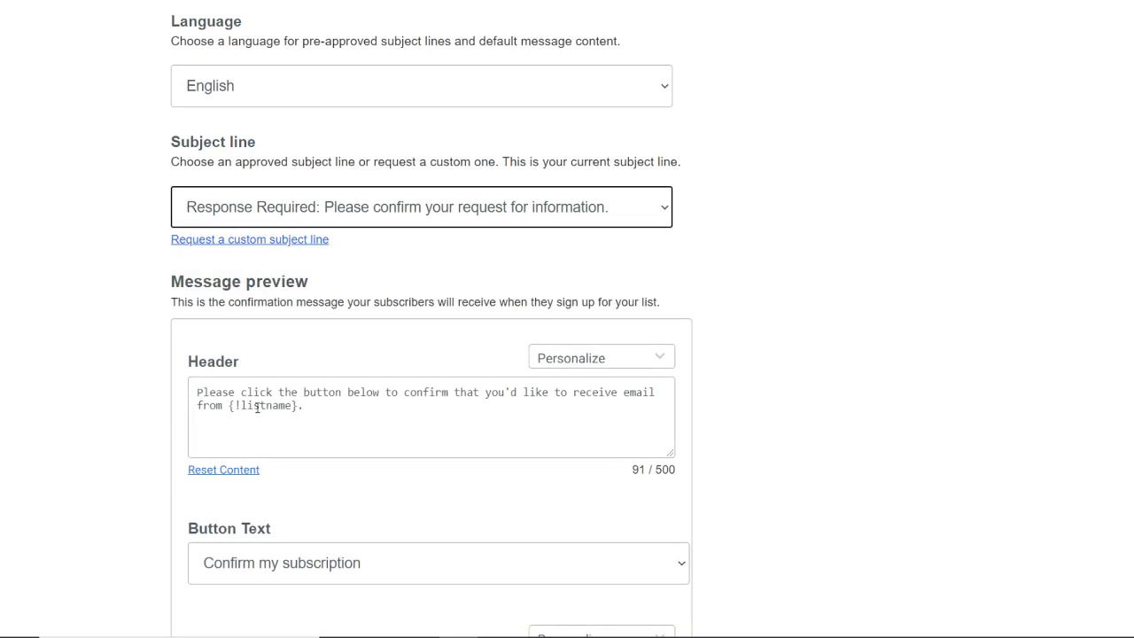
Add "about daily spiritual motivational messages" to the confirmation message header, directly after the list name placeholder.
left_click(300, 401)
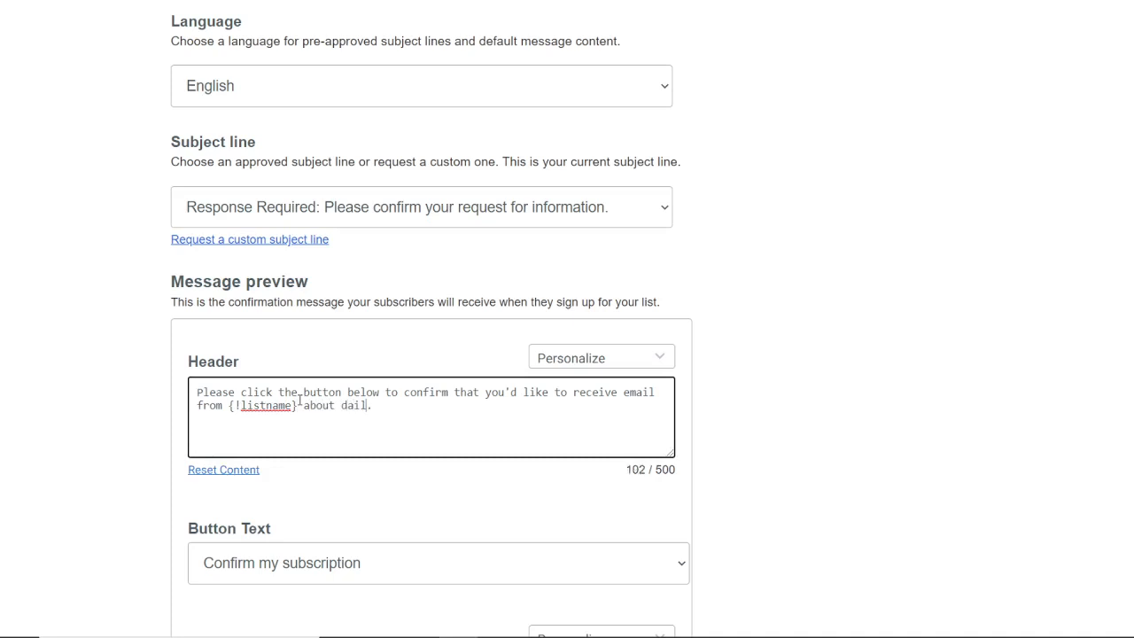
type("daily motivation")
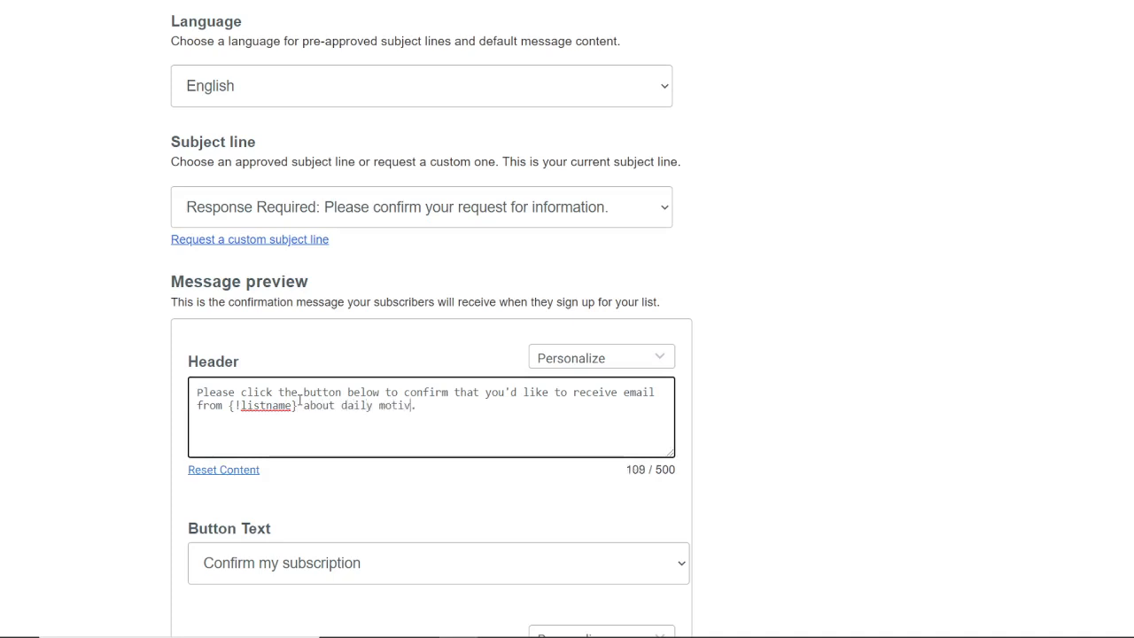
type("al e")
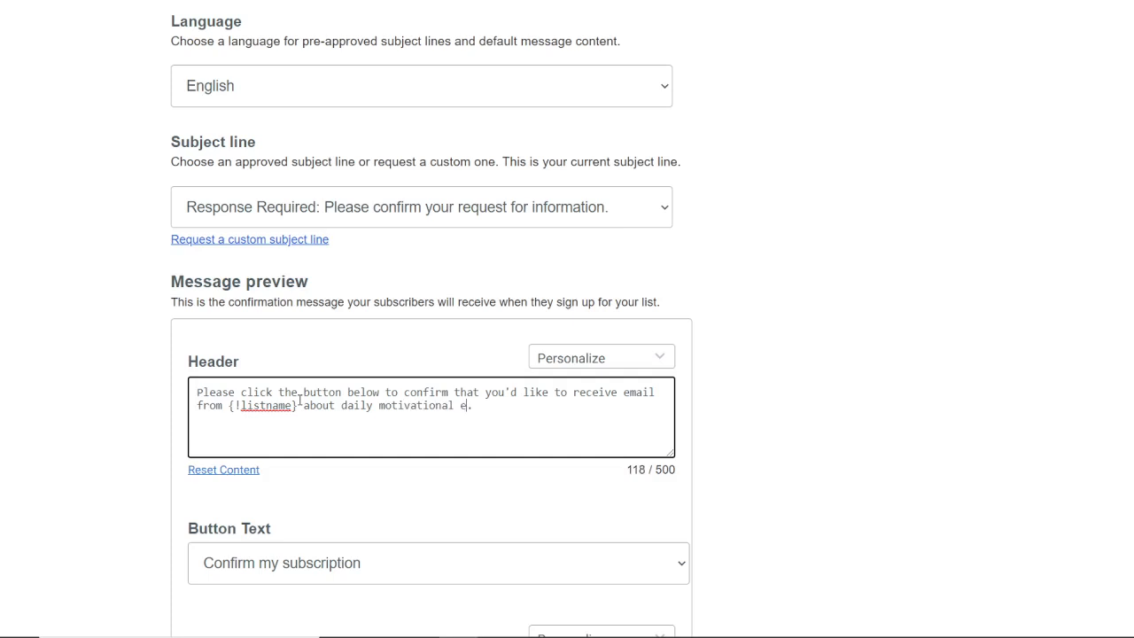
type("es")
type("sage")
type(" spirit")
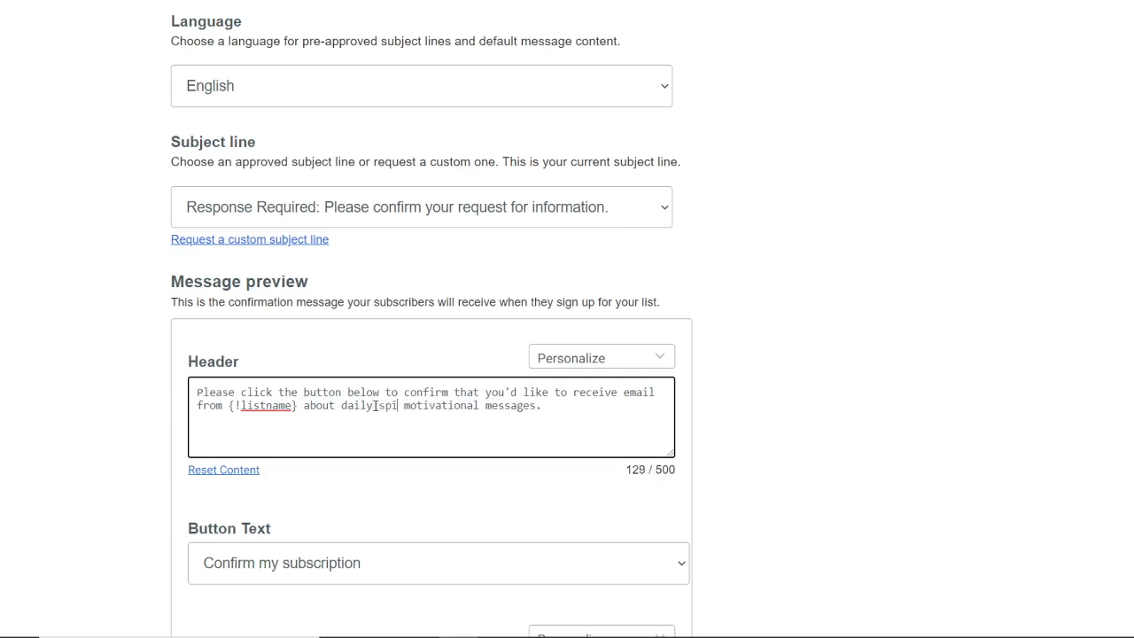
type("ual")
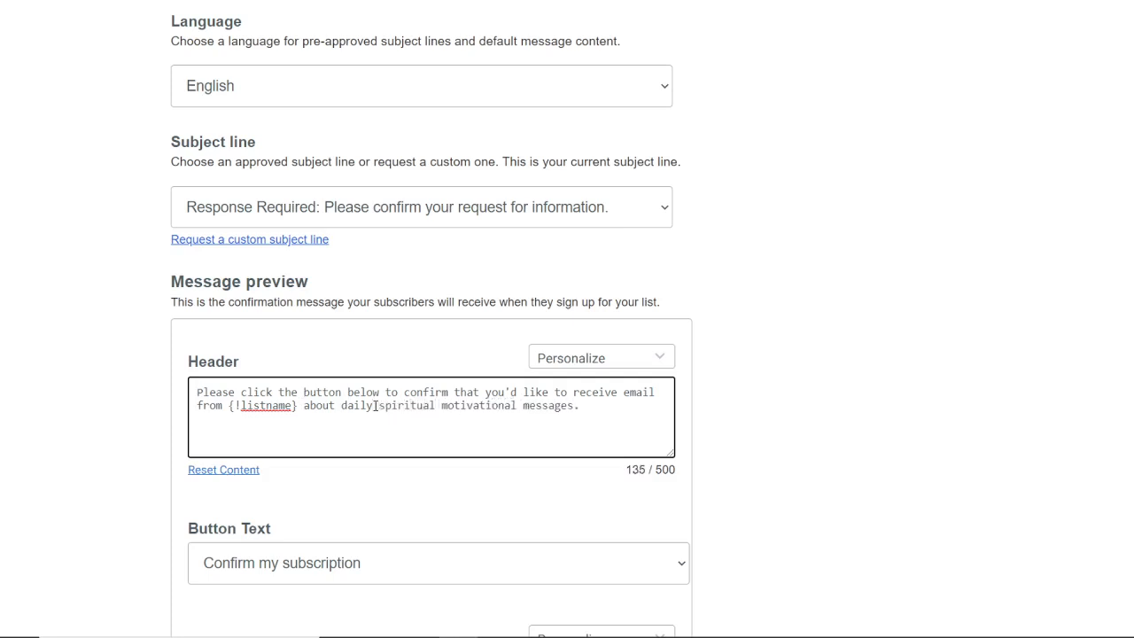
Set the confirmation message's button text to "Confirm my request".
scroll(375, 405, "down", 5)
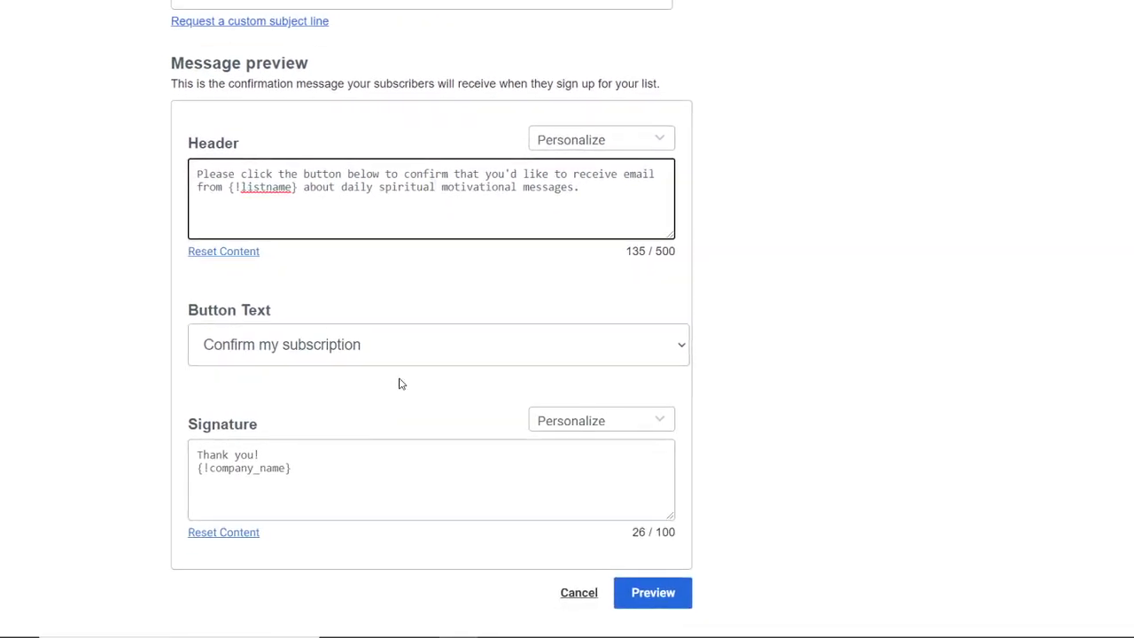
left_click(415, 353)
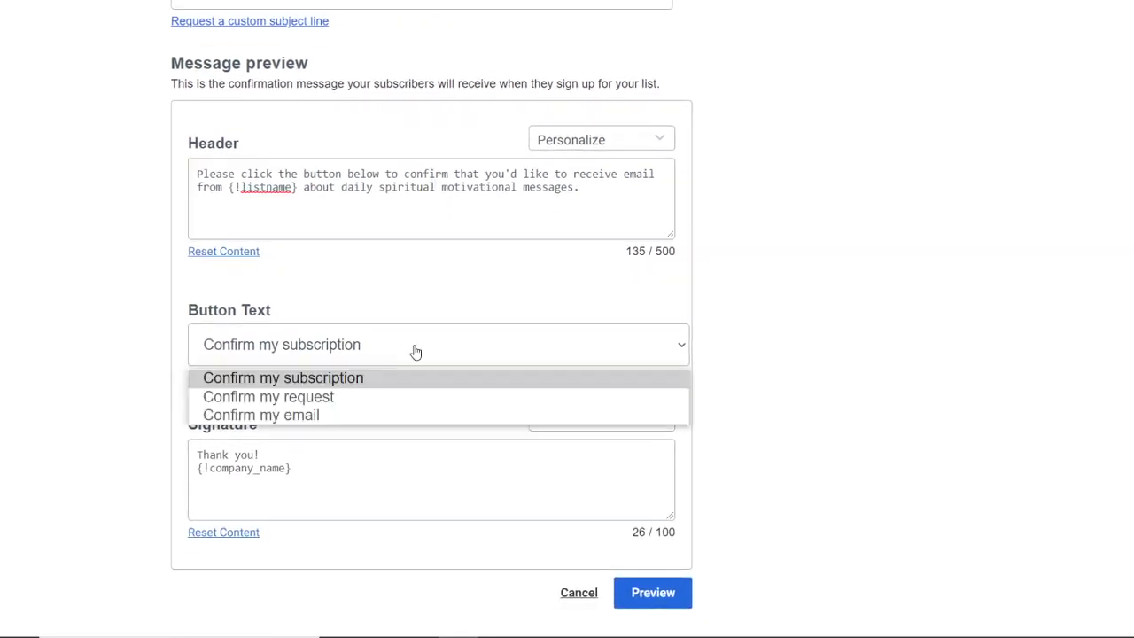
left_click(392, 398)
Review the edited confirmation message and submit it for approval to create the list.
scroll(393, 400, "down", 1)
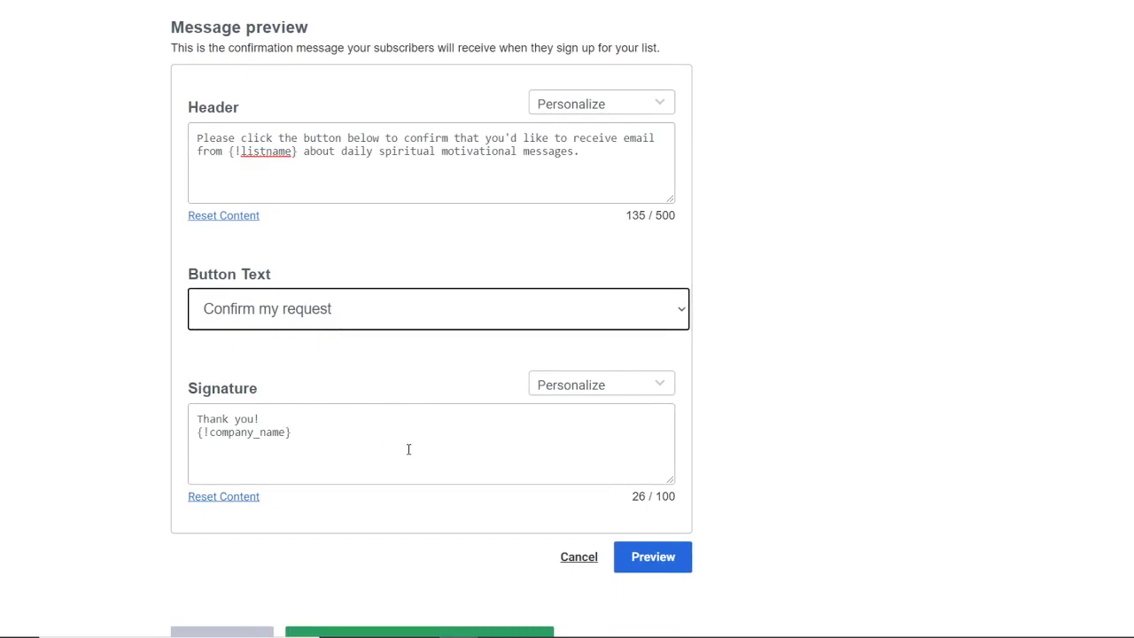
scroll(407, 450, "down", 3)
scroll(407, 455, "up", 6)
scroll(408, 452, "down", 3)
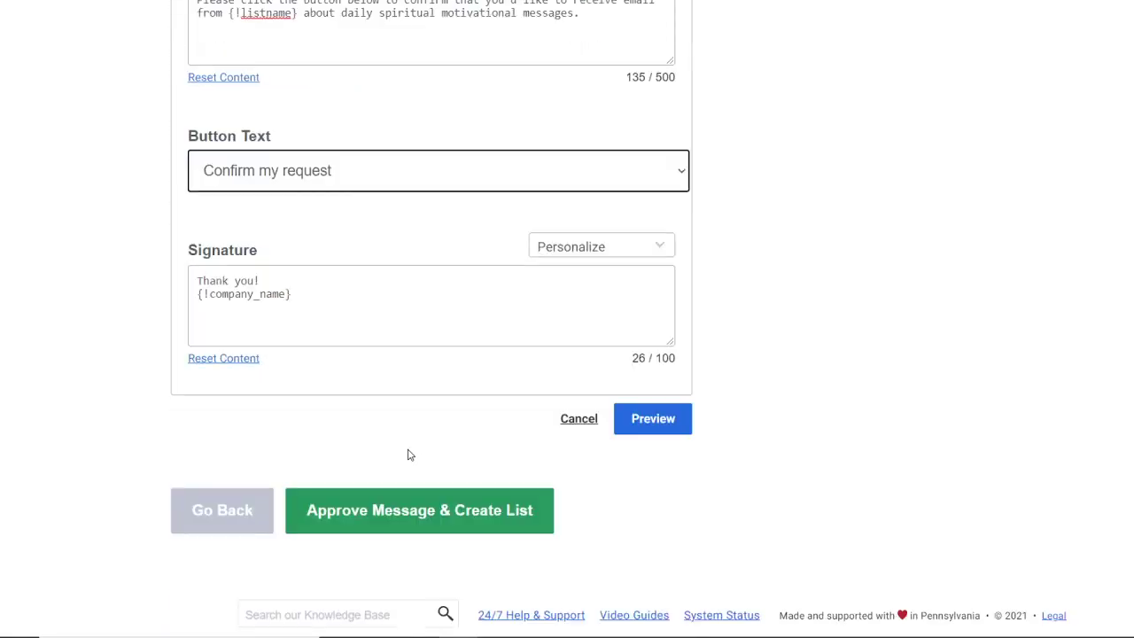
scroll(408, 453, "up", 8)
scroll(402, 446, "down", 8)
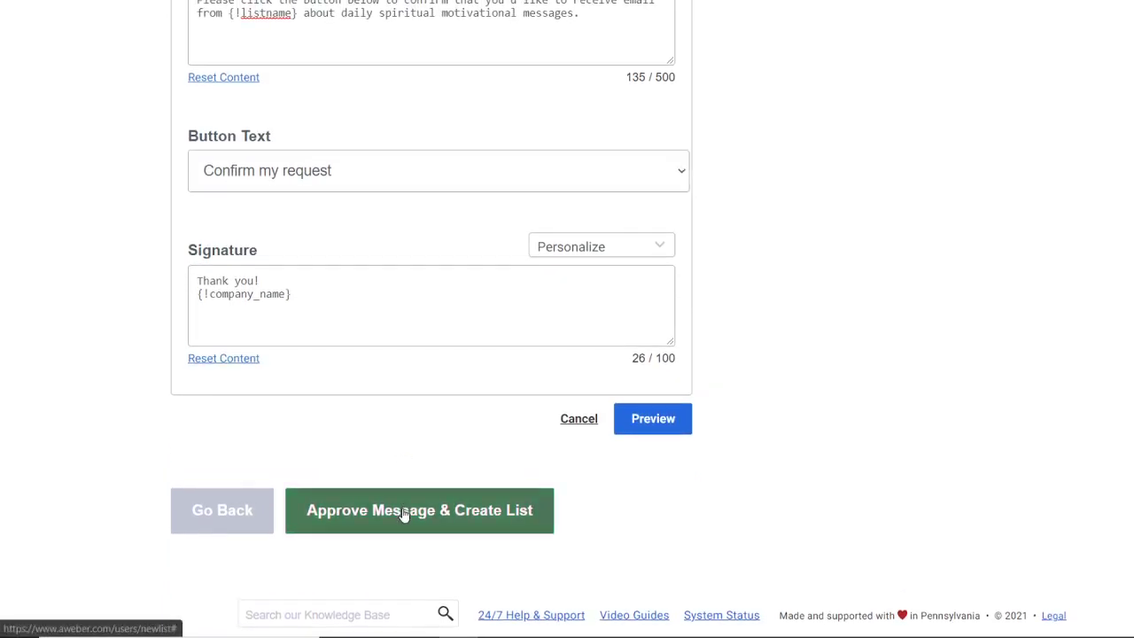
left_click(405, 512)
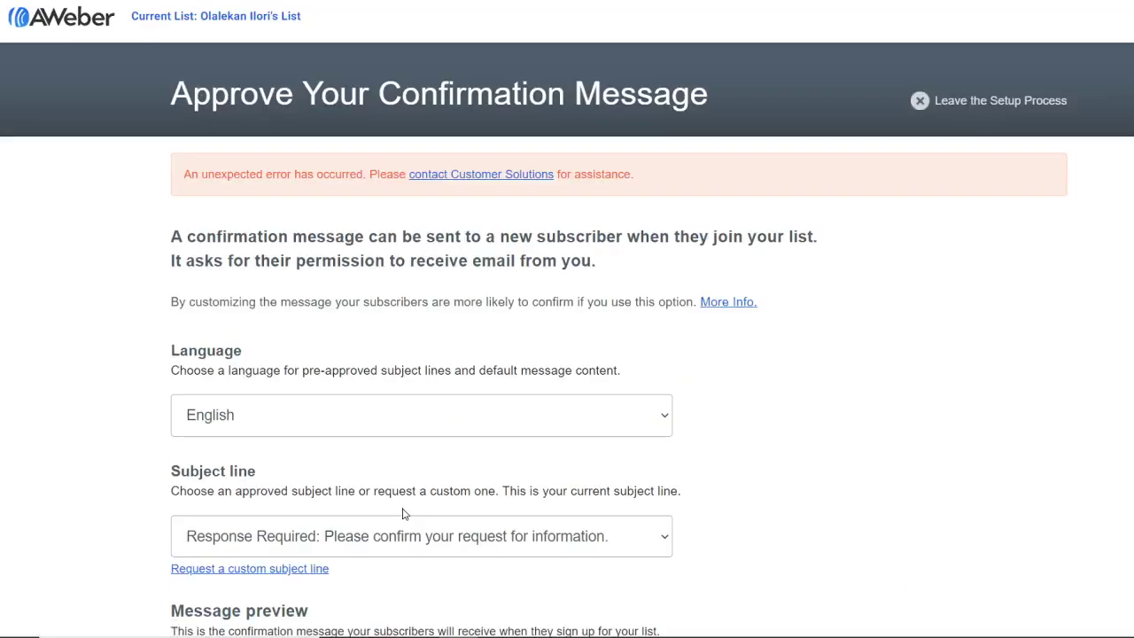
Check the message preview and try again to approve the message and create the list.
scroll(403, 514, "down", 5)
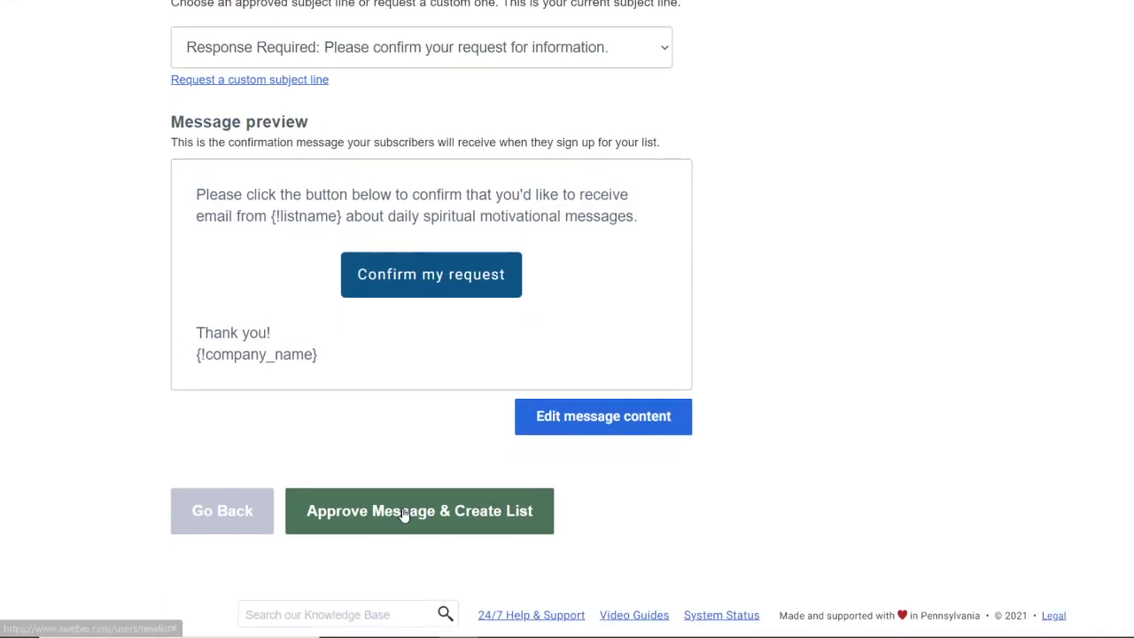
scroll(403, 514, "up", 6)
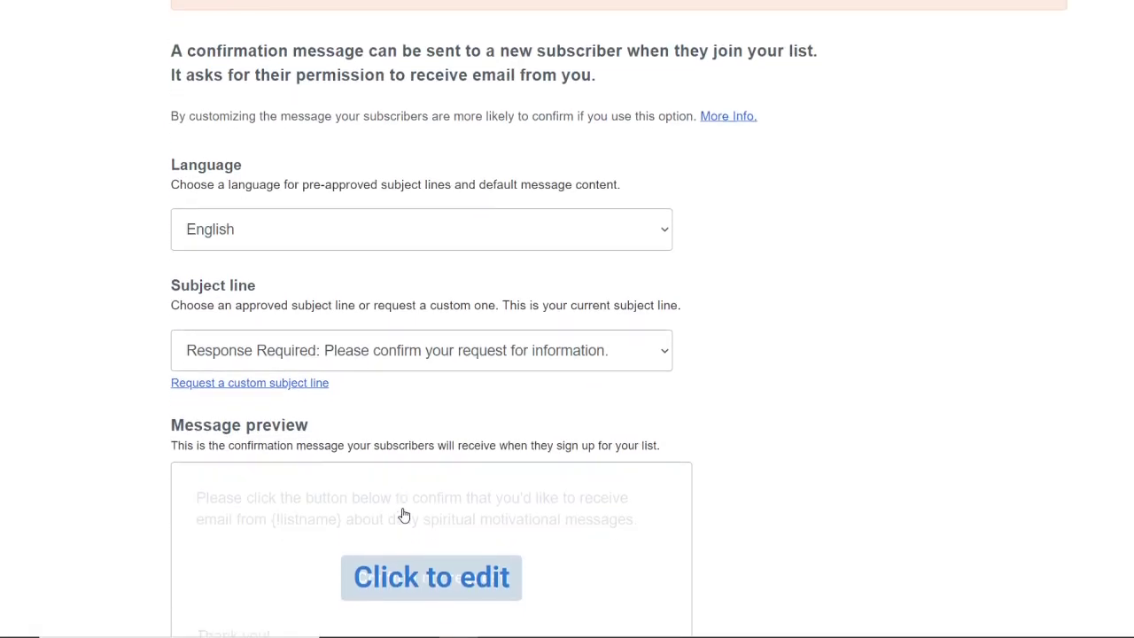
scroll(403, 514, "up", 2)
scroll(403, 514, "down", 2)
scroll(404, 514, "down", 3)
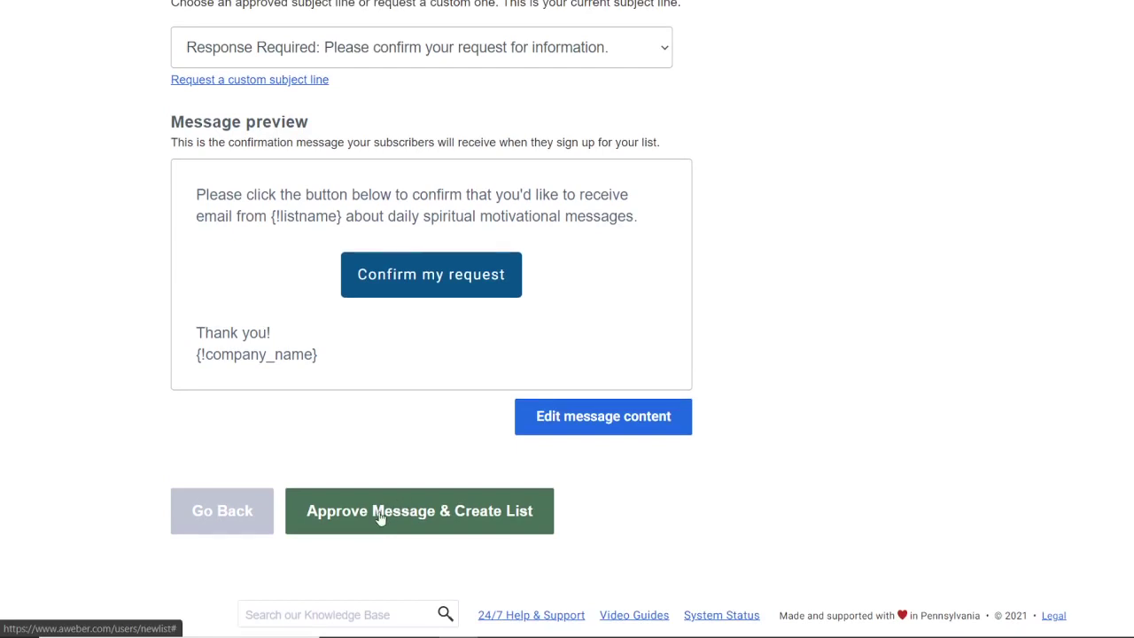
left_click(379, 511)
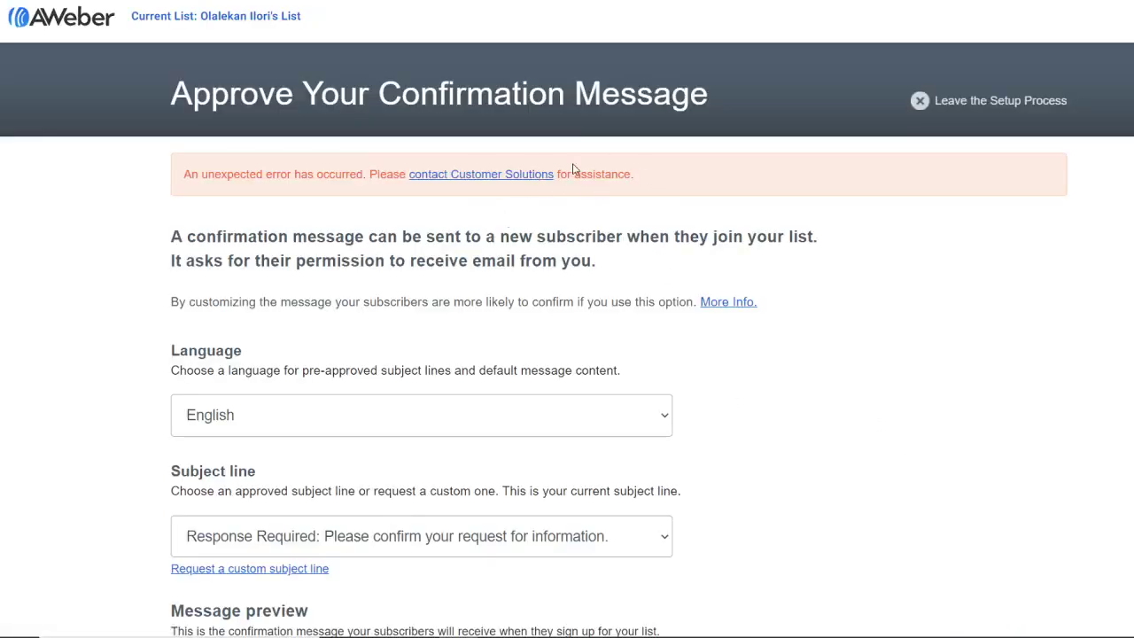
Go back to the list description, proceed to the confirmation message again and retry approving it to create the list.
scroll(420, 264, "down", 5)
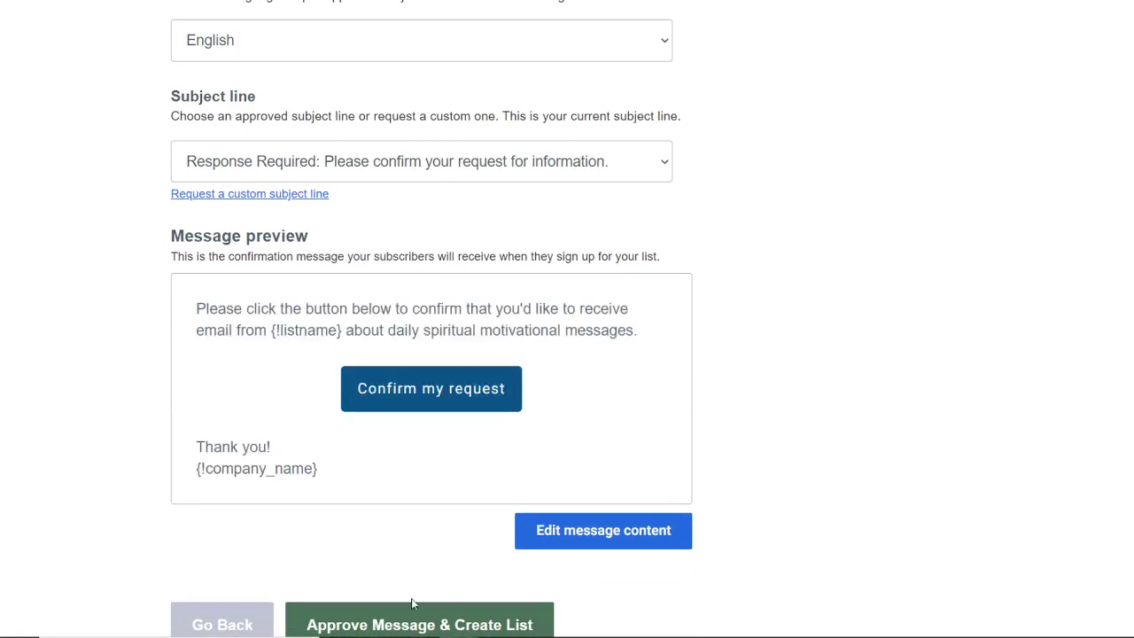
scroll(352, 579, "down", 2)
left_click(237, 525)
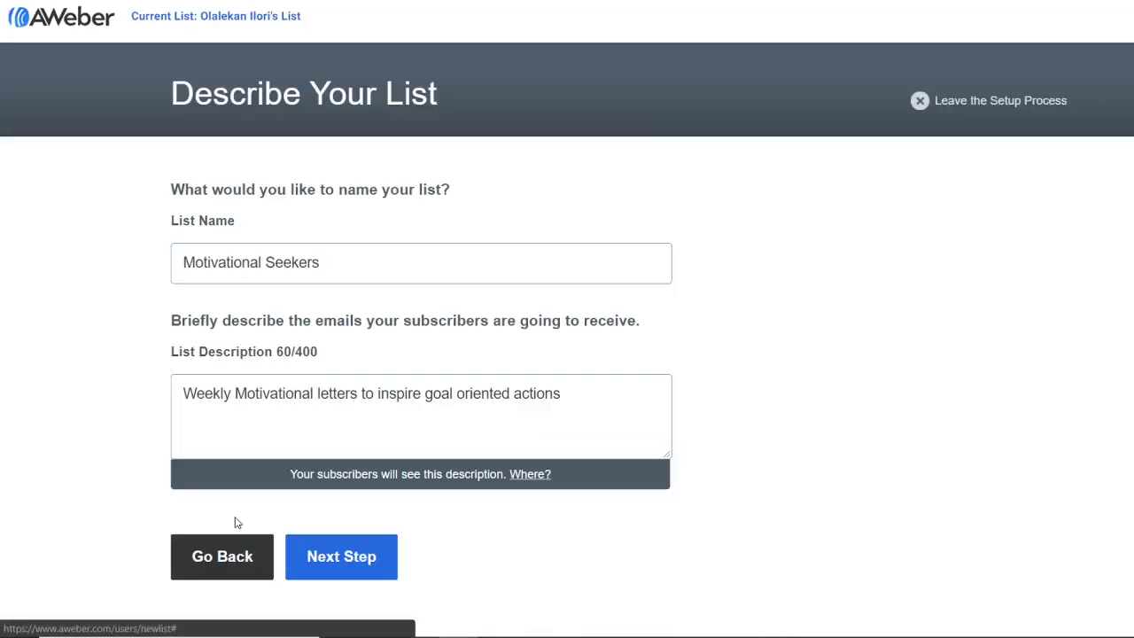
scroll(707, 493, "down", 1)
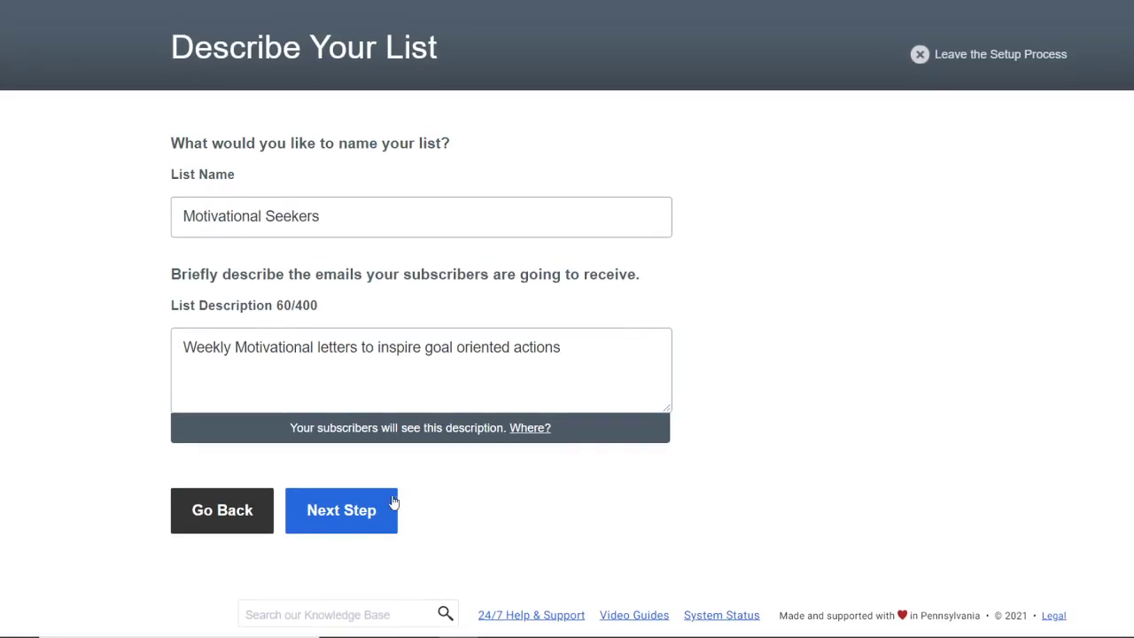
left_click(373, 512)
scroll(372, 510, "down", 3)
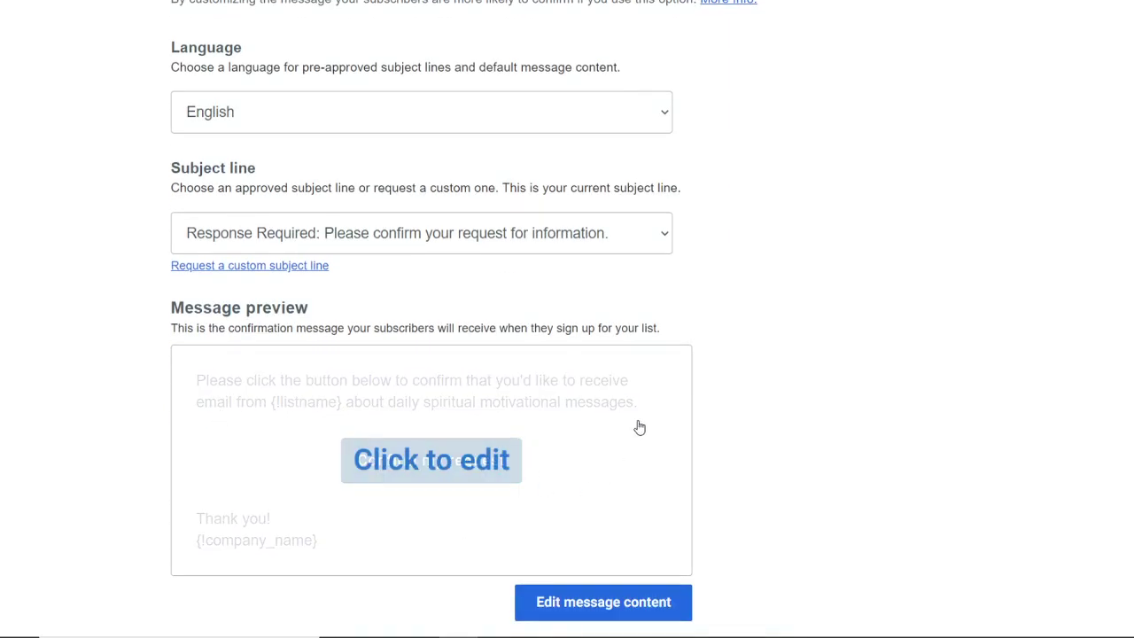
scroll(636, 427, "down", 2)
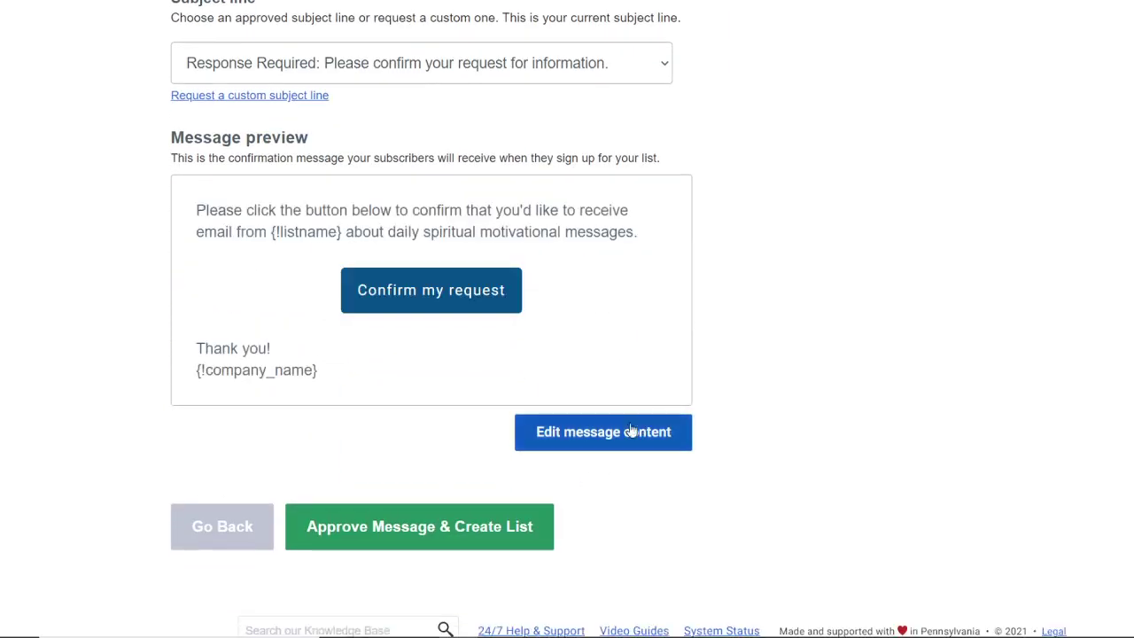
left_click(462, 525)
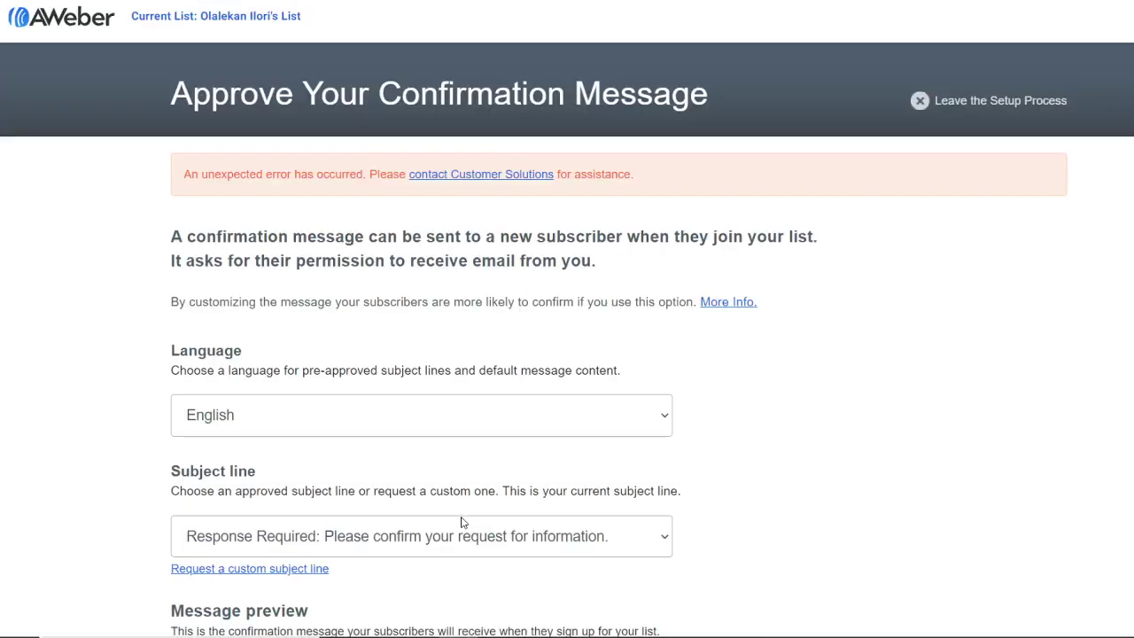
Leave the list setup process and switch to the landing page about funding international fees.
scroll(692, 419, "down", 3)
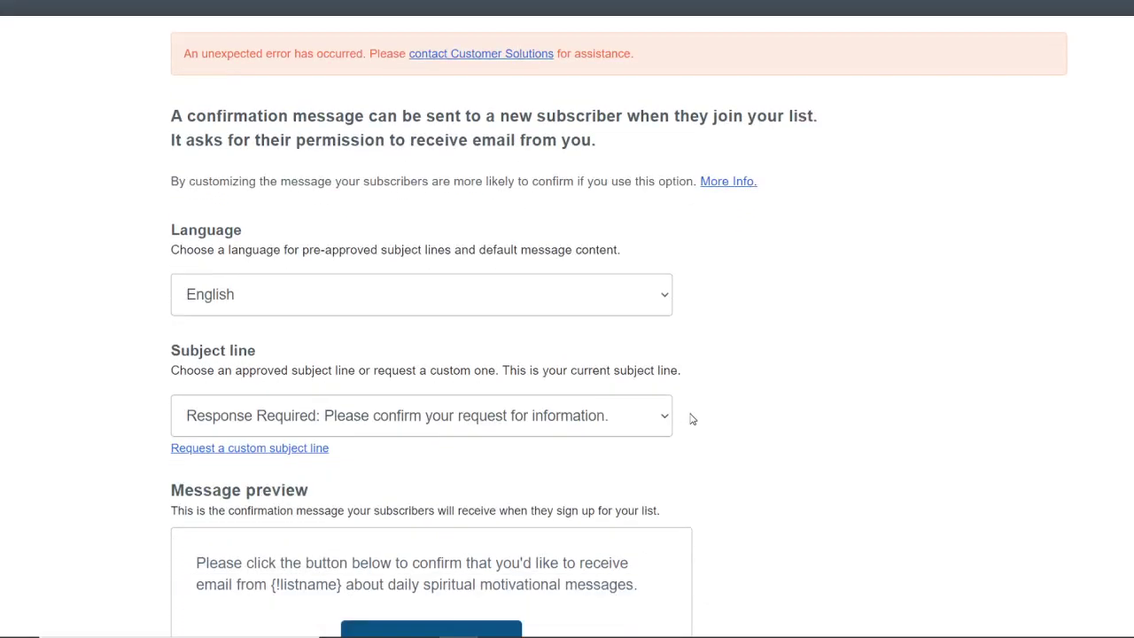
scroll(692, 419, "down", 2)
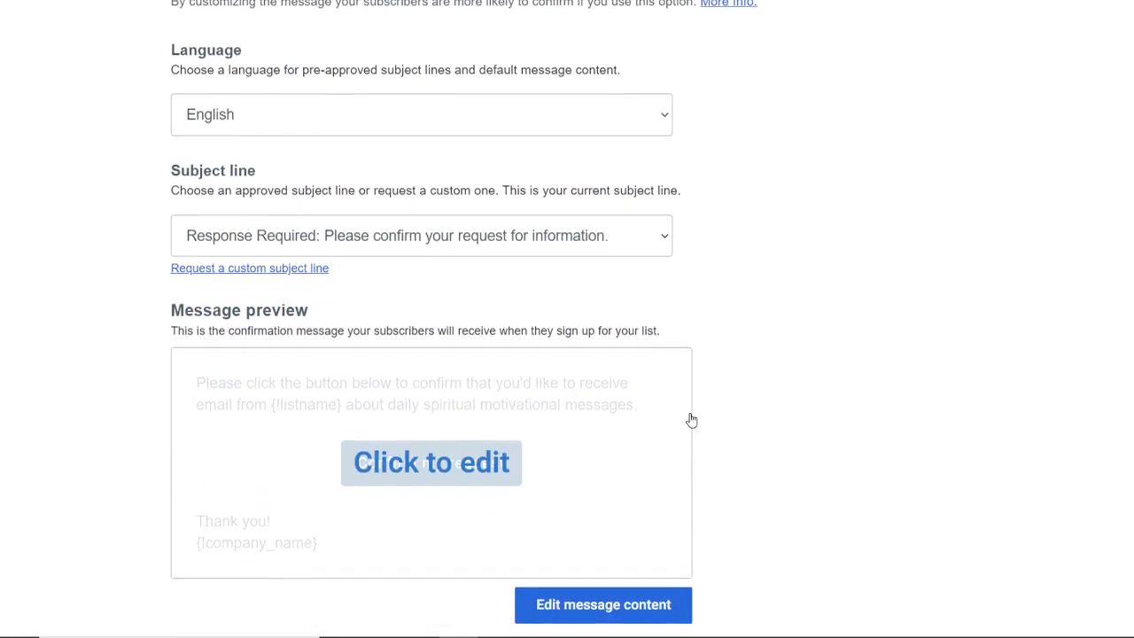
scroll(692, 423, "down", 1)
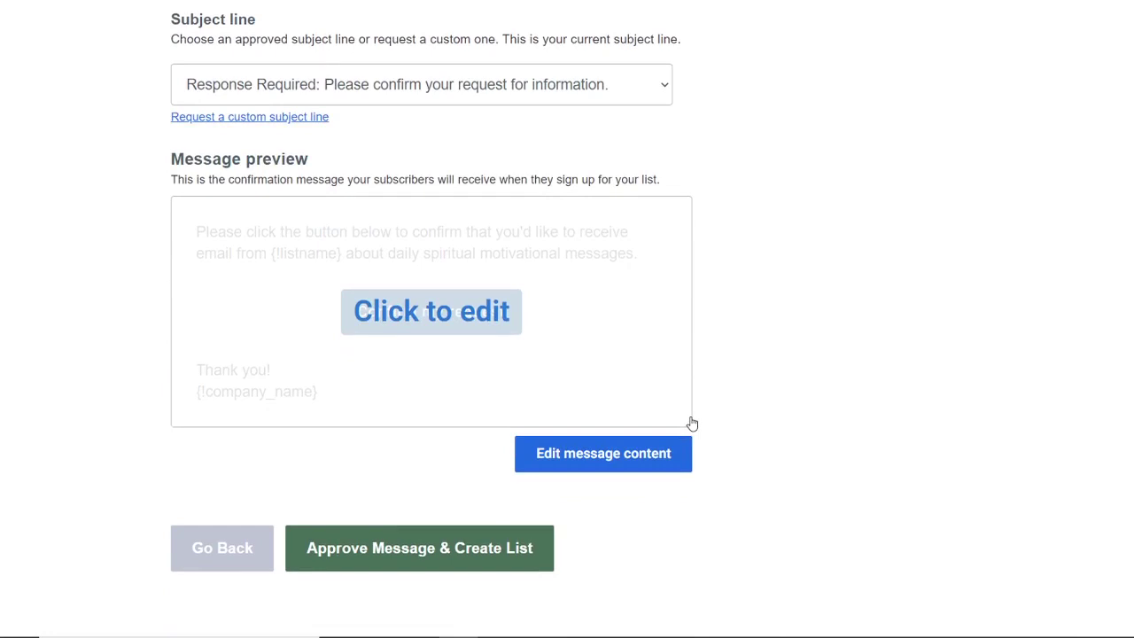
scroll(693, 424, "up", 3)
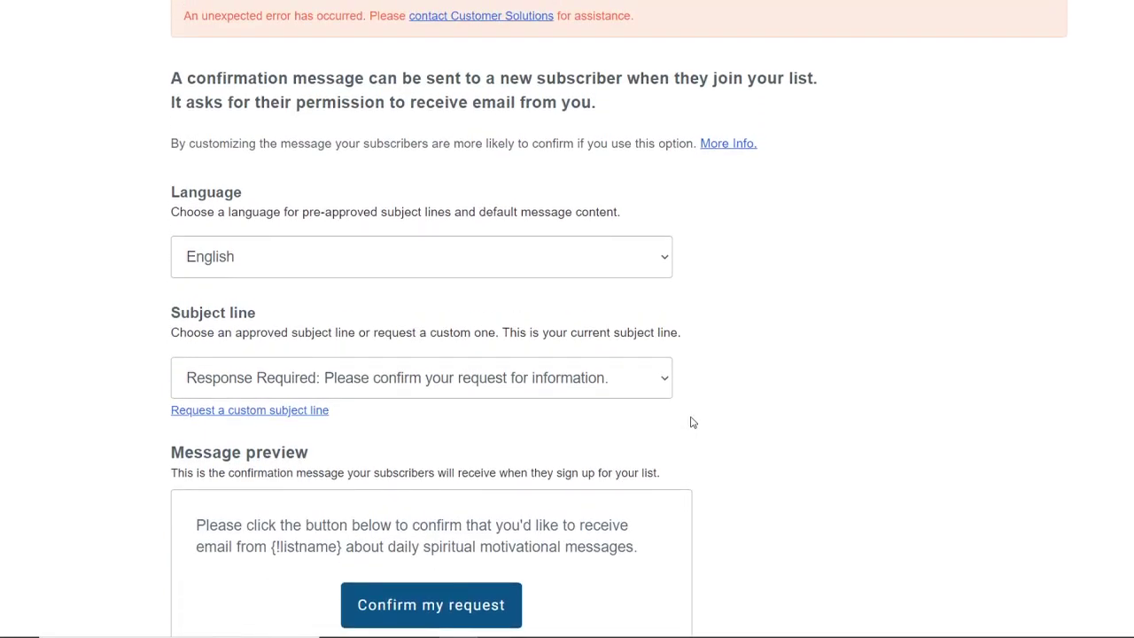
scroll(693, 422, "down", 3)
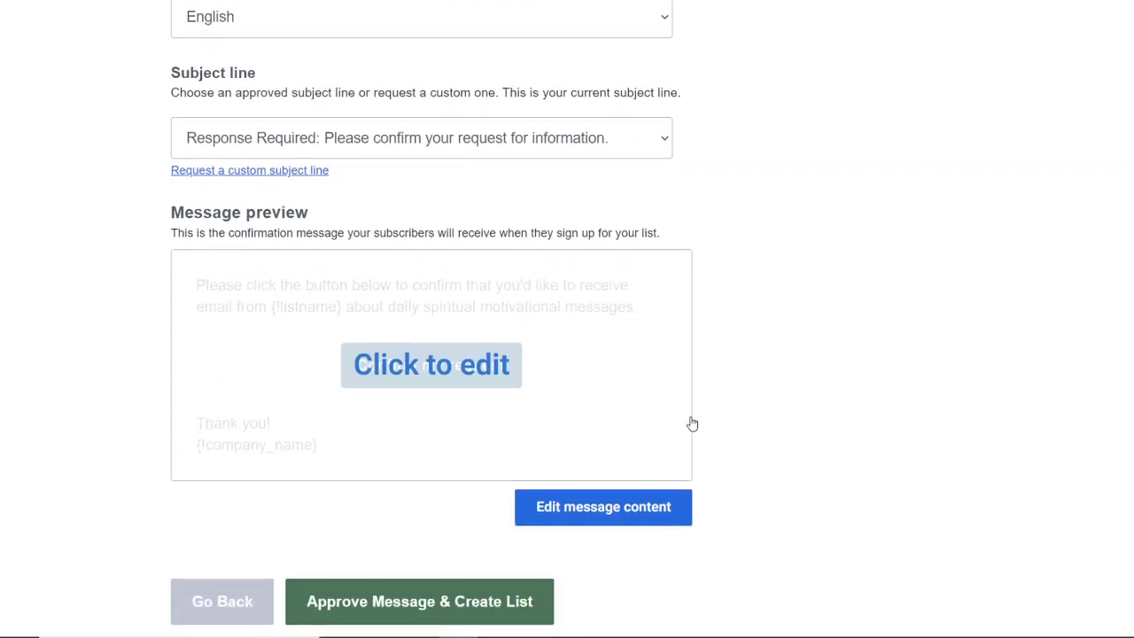
scroll(693, 424, "down", 1)
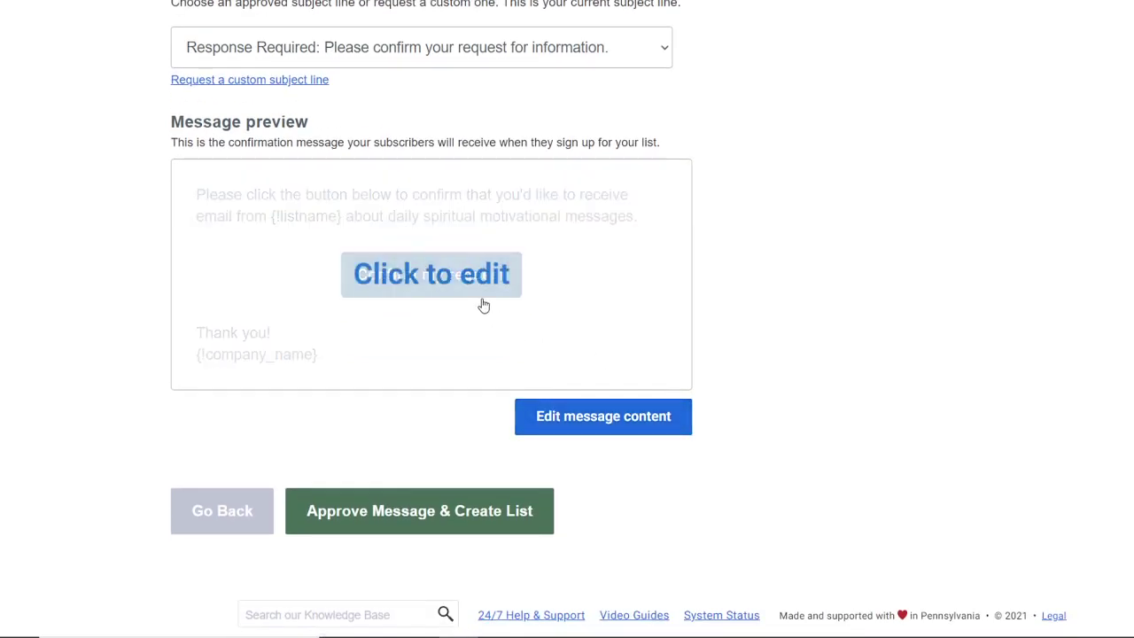
scroll(779, 524, "up", 5)
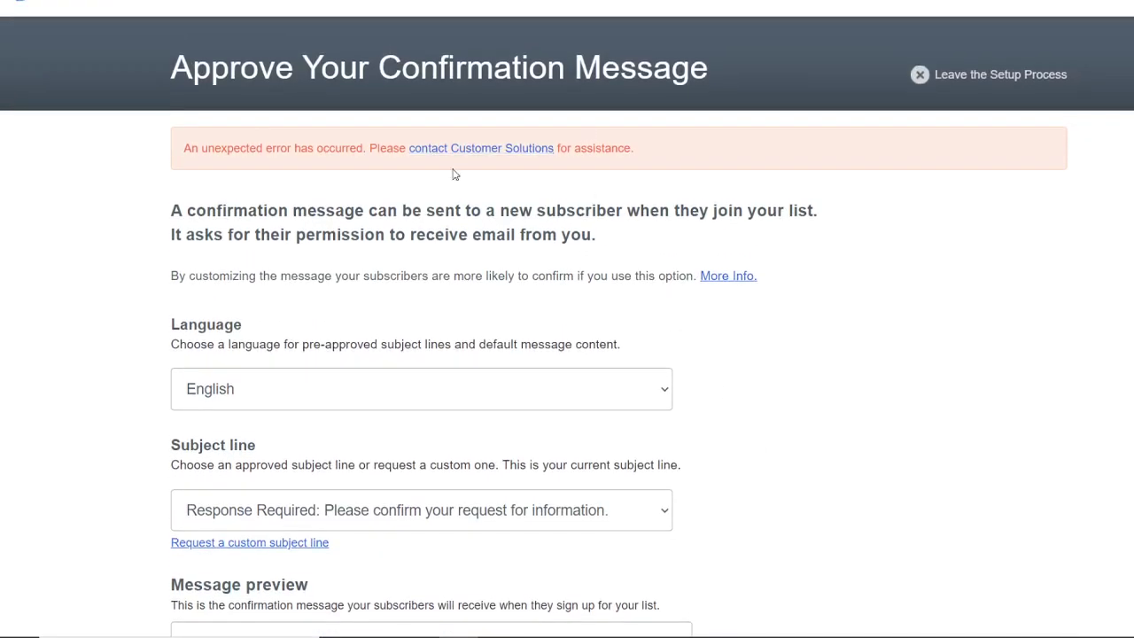
left_click(956, 81)
left_click(524, 393)
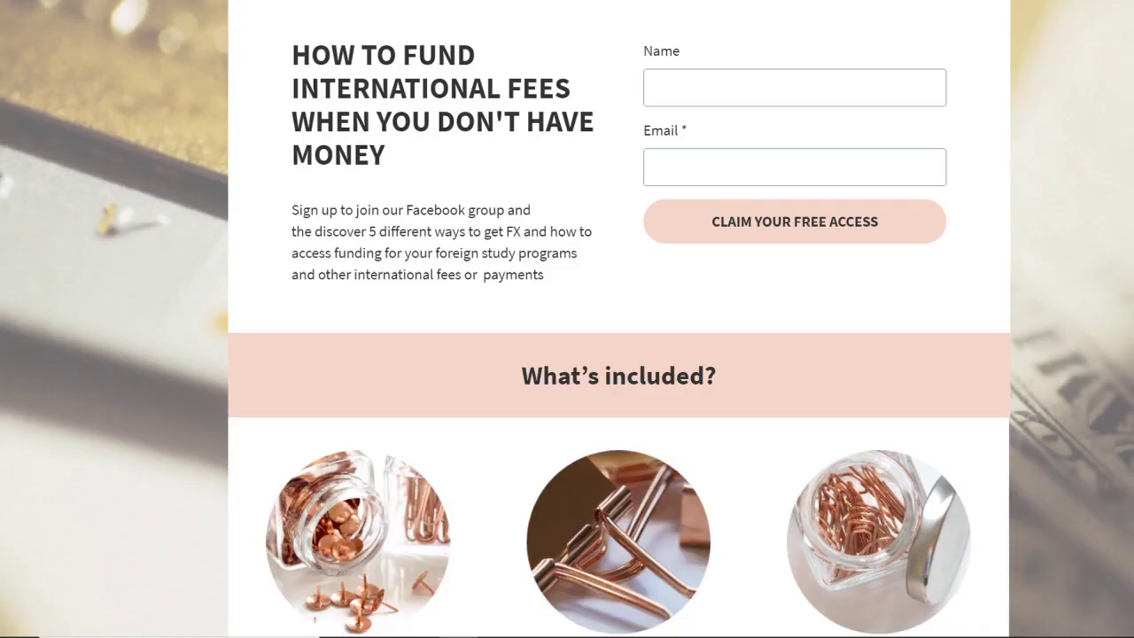
Examine the landing page's headline, sign-up form and the services under "What's included?".
scroll(196, 89, "up", 2)
scroll(196, 89, "down", 5)
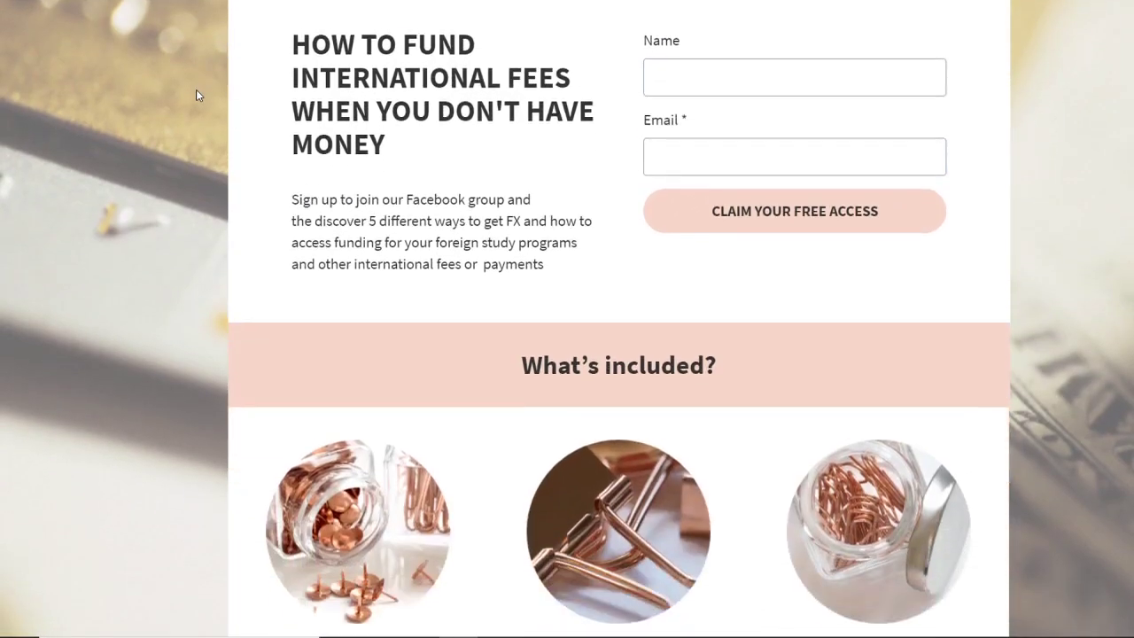
scroll(196, 89, "down", 2)
scroll(196, 89, "up", 6)
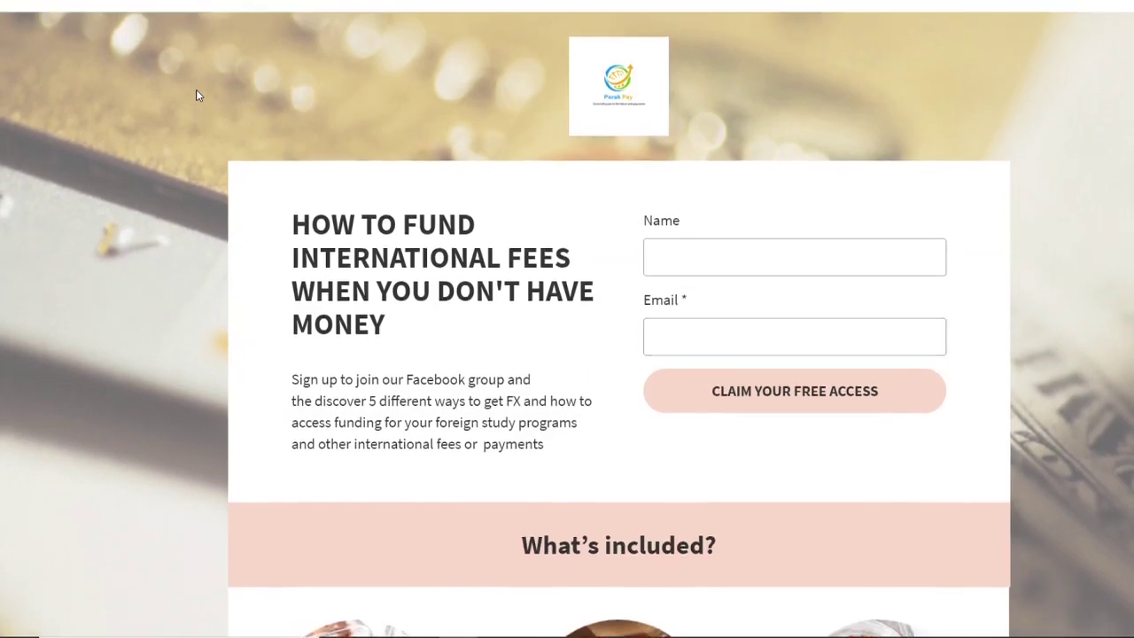
scroll(196, 90, "down", 1)
scroll(196, 90, "up", 2)
scroll(196, 90, "down", 1)
scroll(196, 89, "down", 1)
scroll(195, 89, "up", 2)
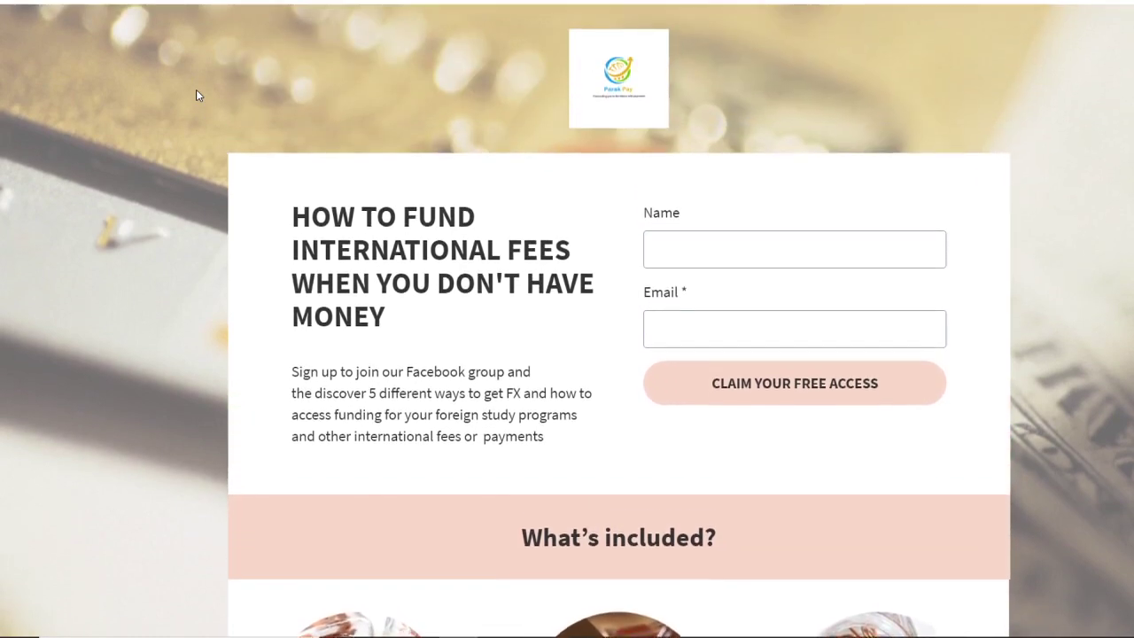
scroll(196, 89, "down", 6)
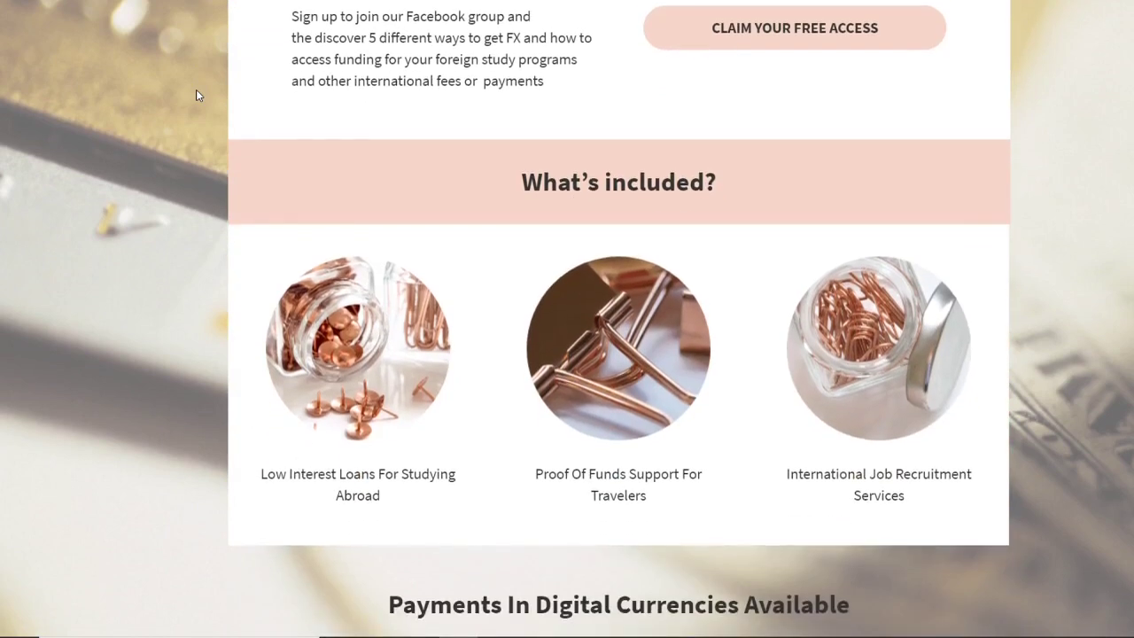
scroll(196, 90, "up", 4)
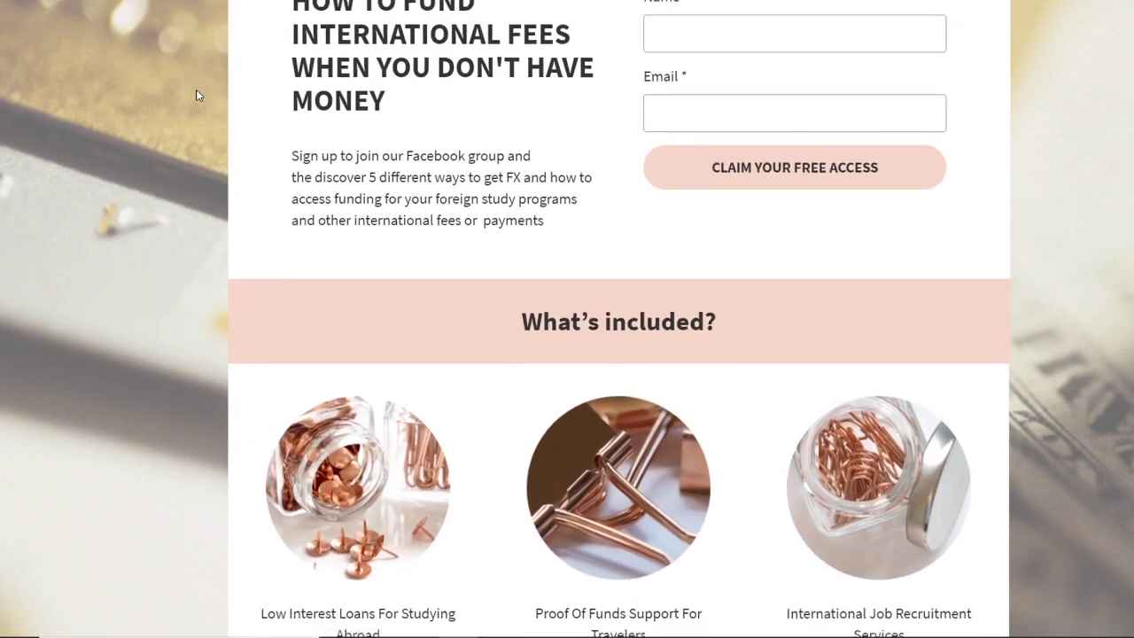
scroll(196, 90, "down", 1)
scroll(196, 89, "up", 2)
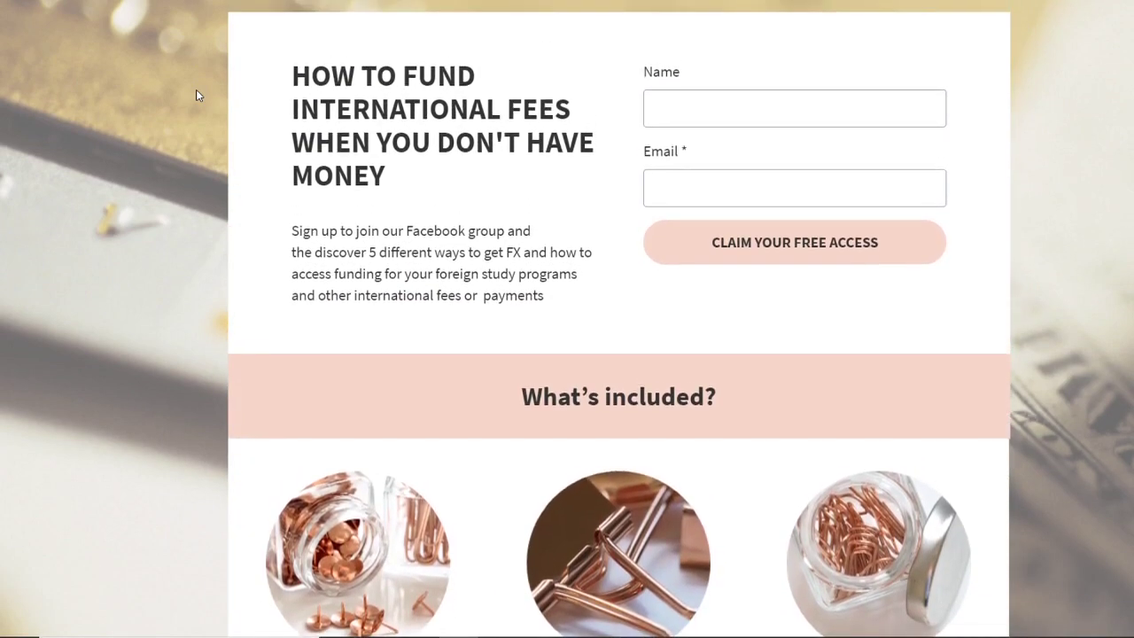
Leave the international fees page for the AWeber account and start creating a new landing page.
scroll(196, 90, "down", 1)
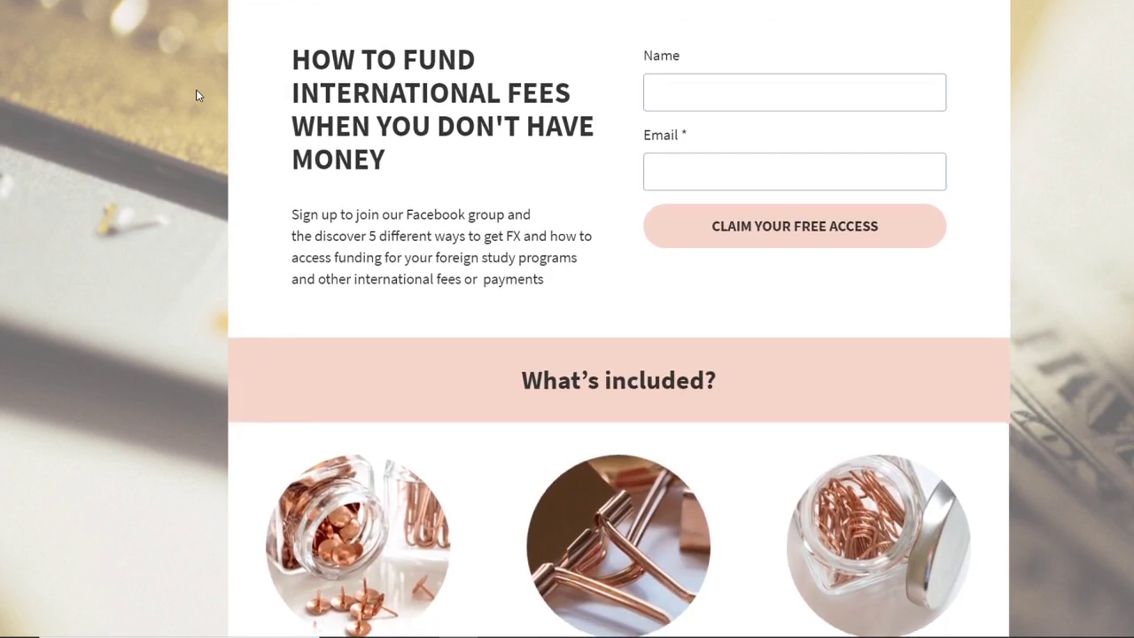
scroll(196, 89, "up", 2)
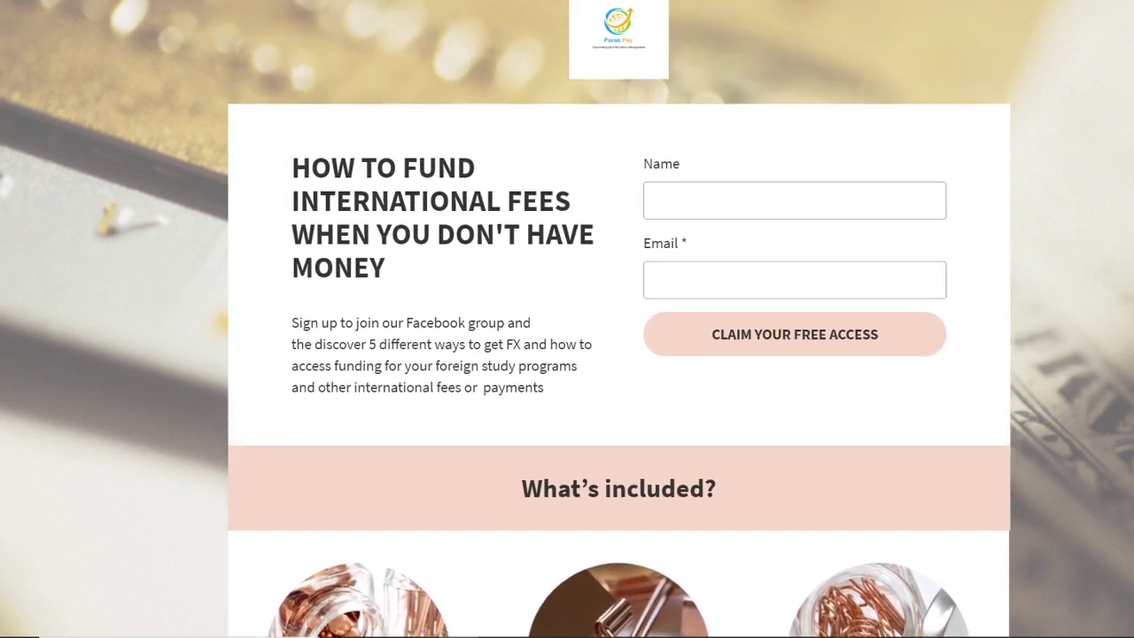
key("alt+Left")
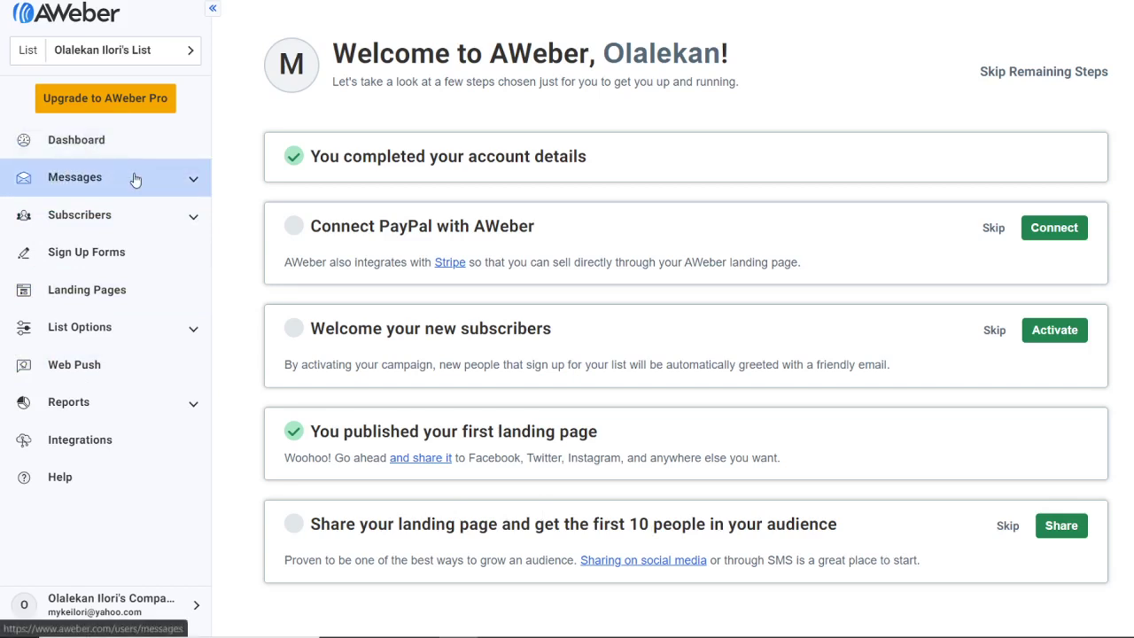
left_click(150, 300)
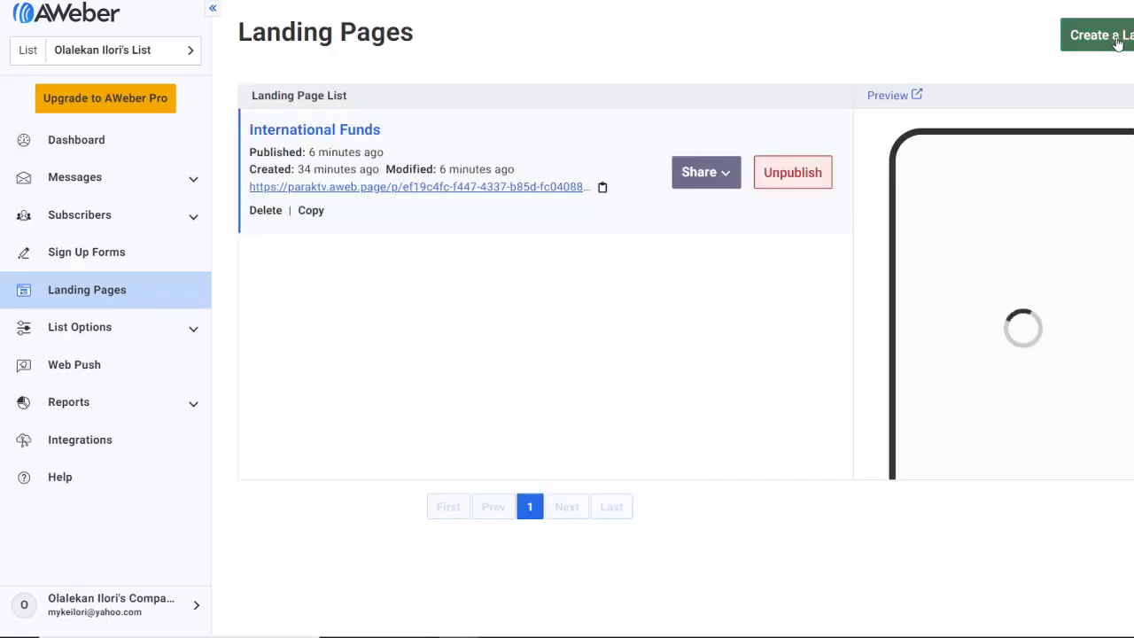
left_click(1118, 45)
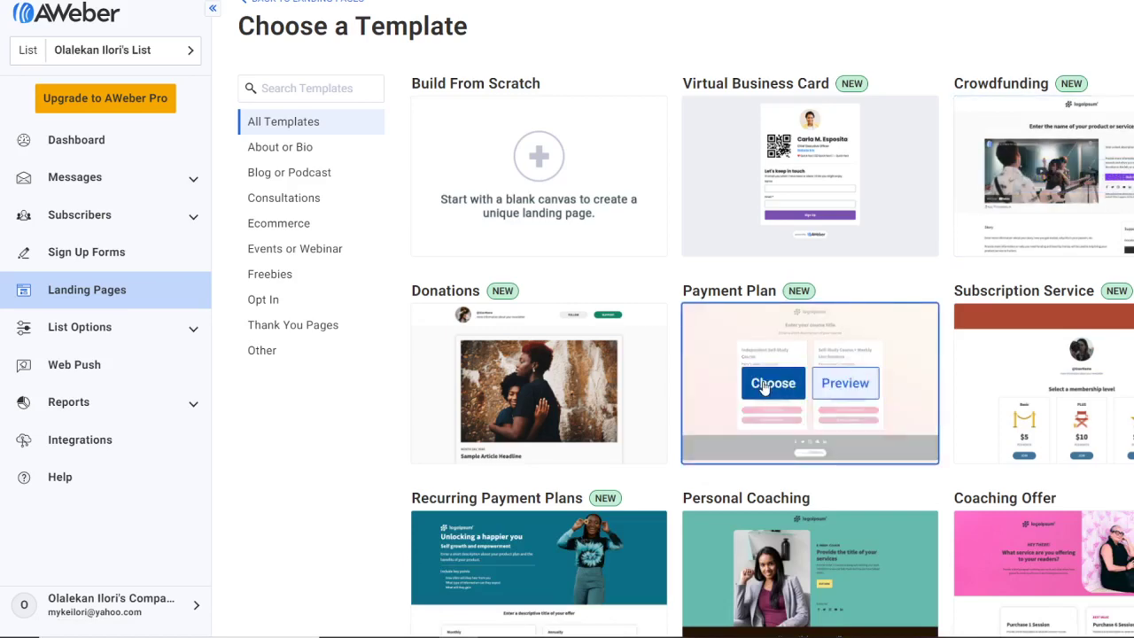
Browse the landing page templates and open a preview of the Showcase Gallery template.
scroll(567, 399, "down", 2)
scroll(567, 399, "up", 1)
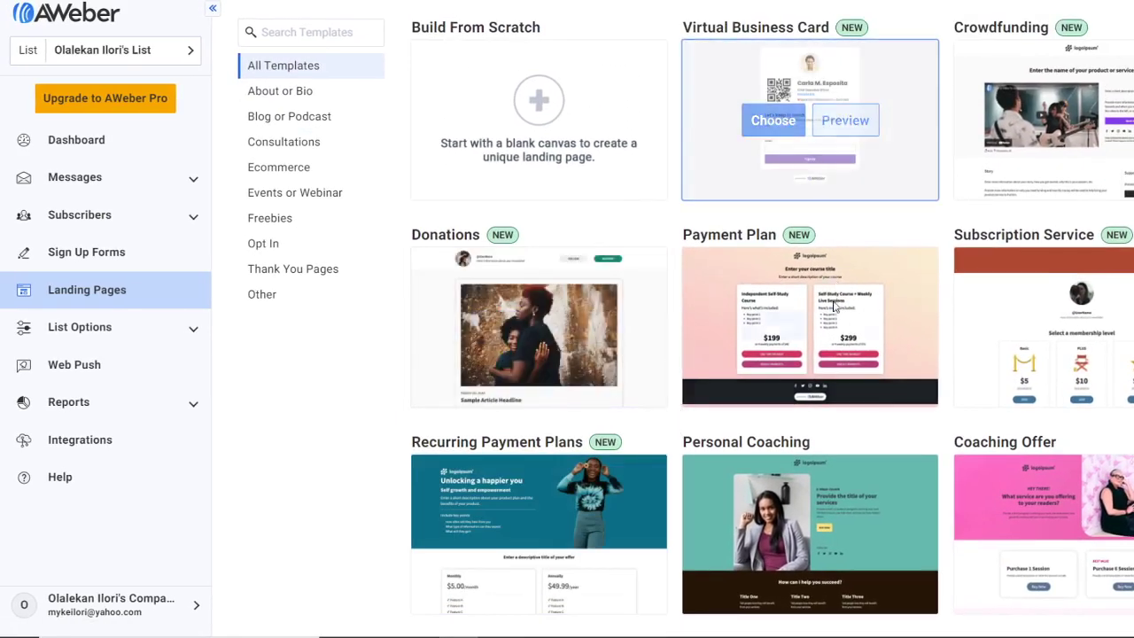
scroll(833, 310, "down", 1)
scroll(833, 310, "down", 3)
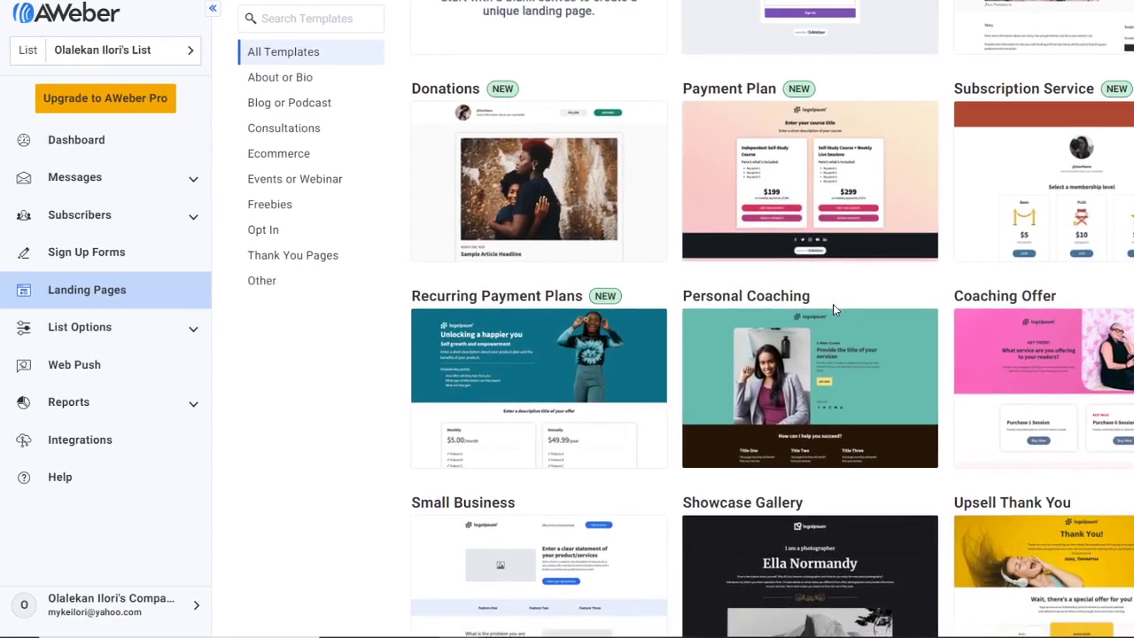
scroll(833, 304, "down", 1)
scroll(927, 469, "down", 1)
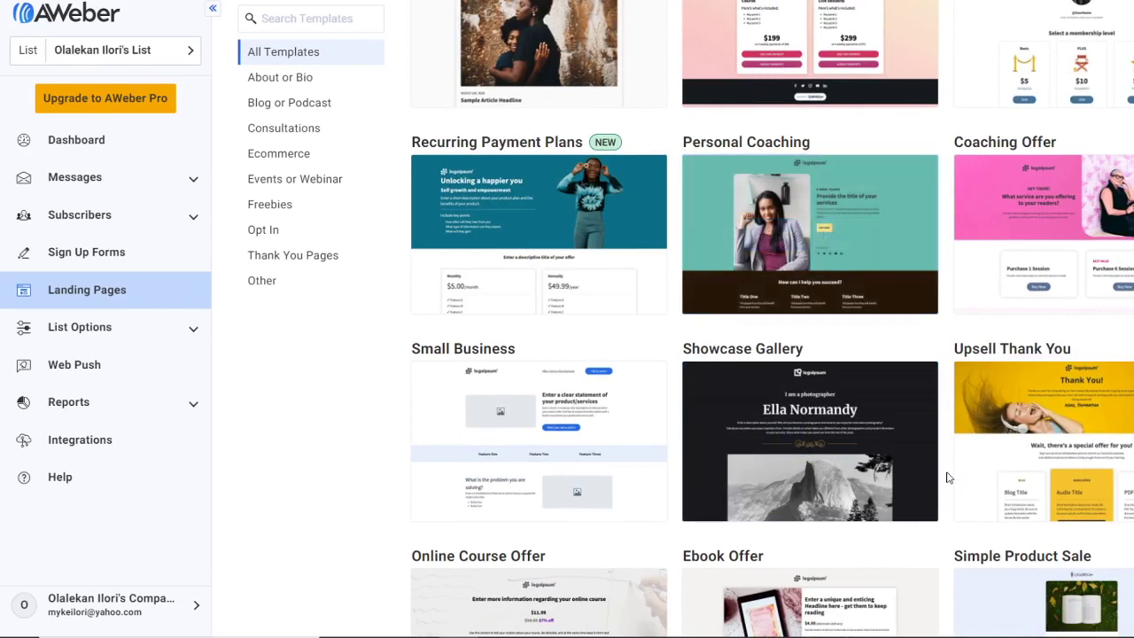
mouse_move(855, 490)
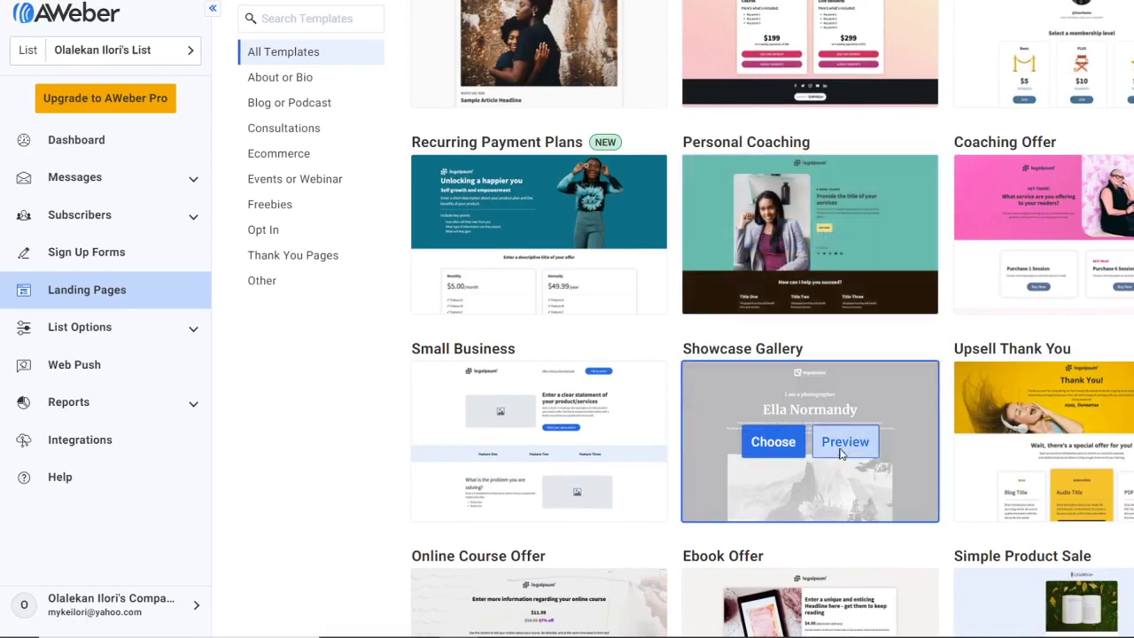
left_click(842, 452)
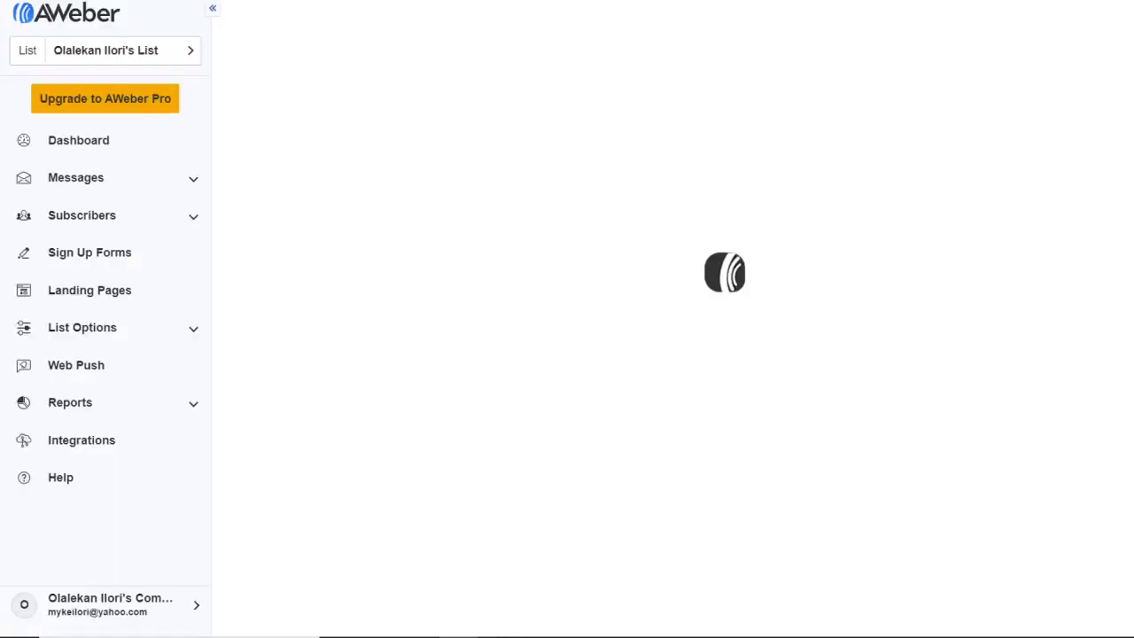
Examine the Showcase Gallery preview from its headline and photos down to the footer, and close it.
scroll(730, 388, "down", 3)
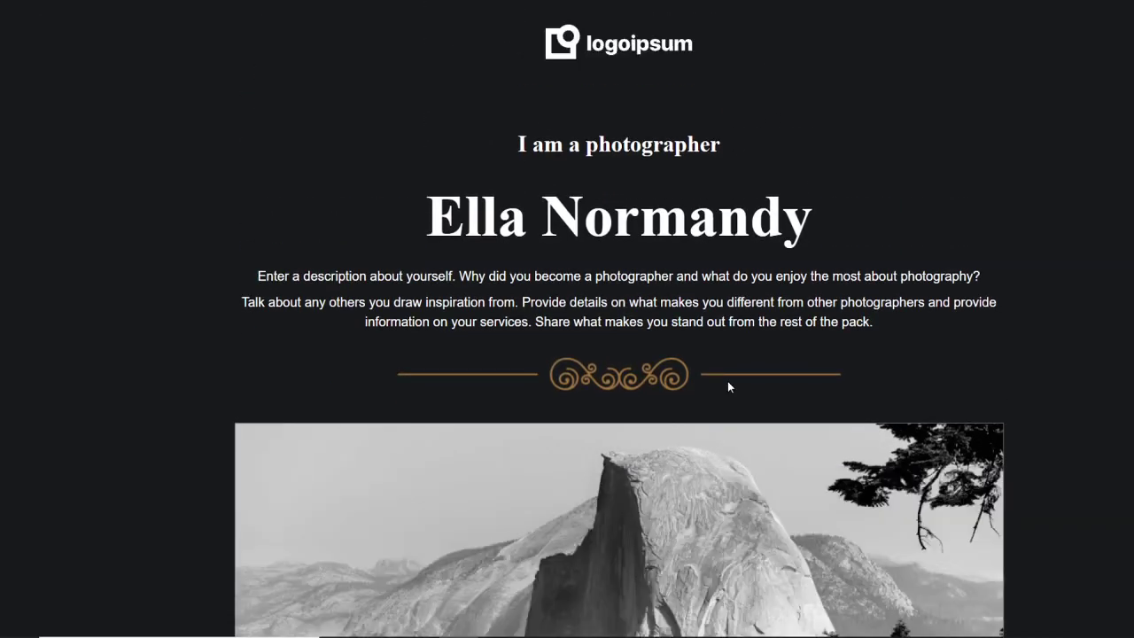
scroll(730, 387, "down", 5)
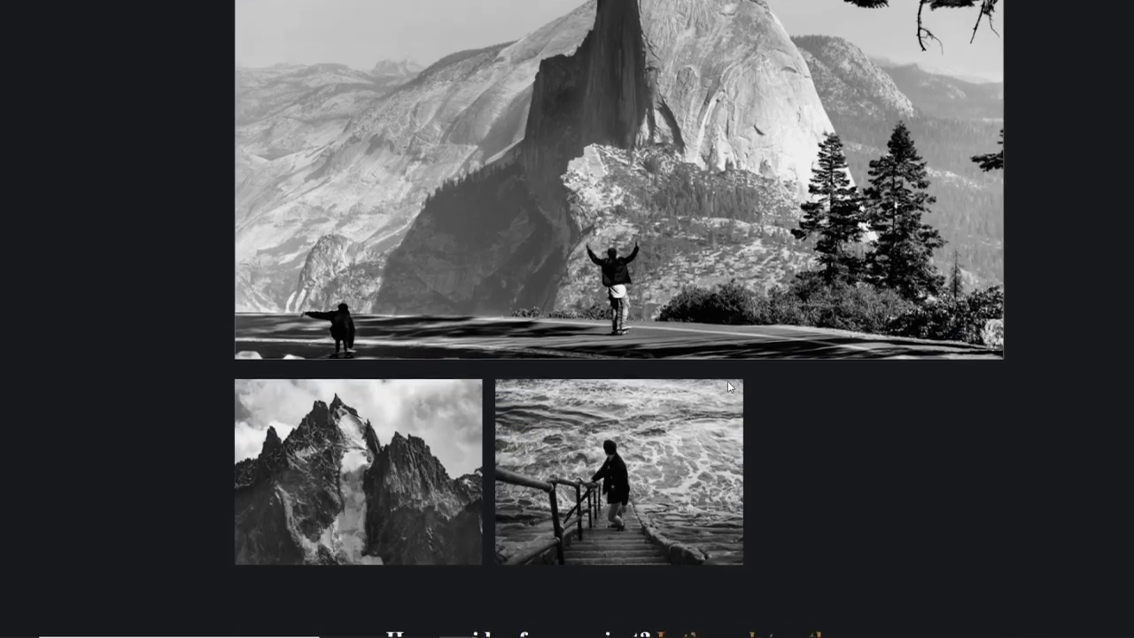
scroll(728, 386, "up", 5)
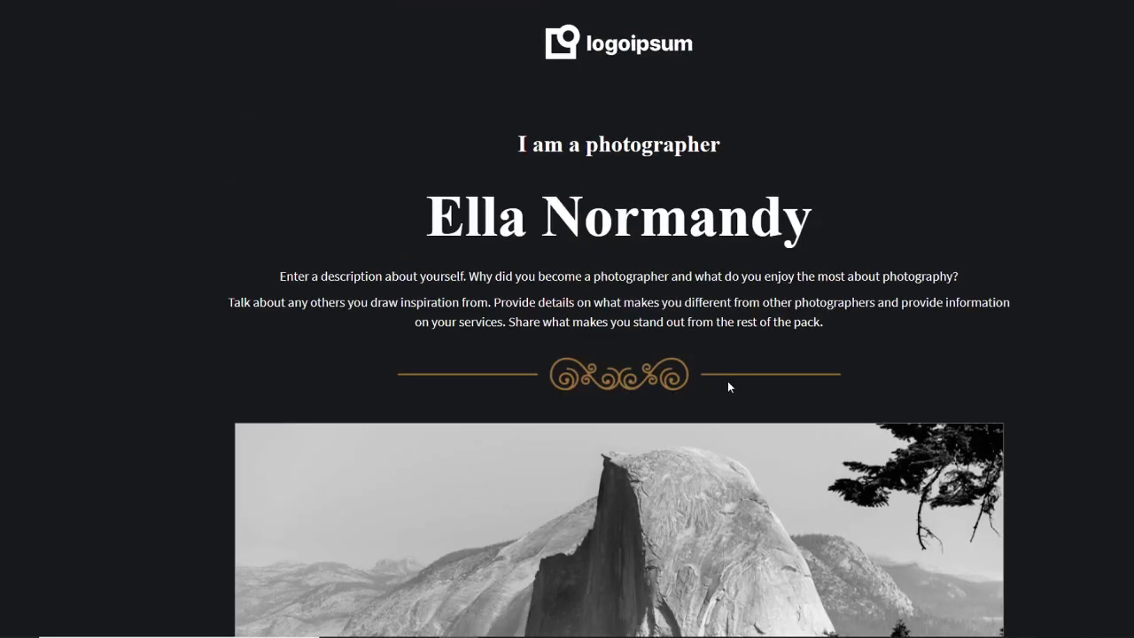
scroll(729, 387, "down", 7)
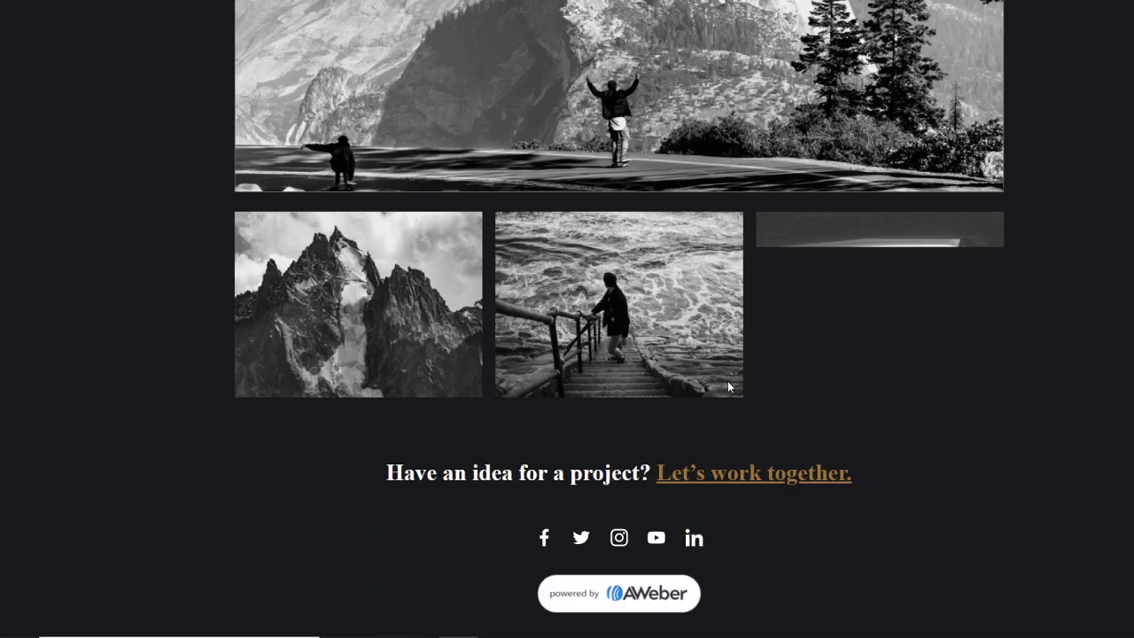
scroll(729, 387, "up", 7)
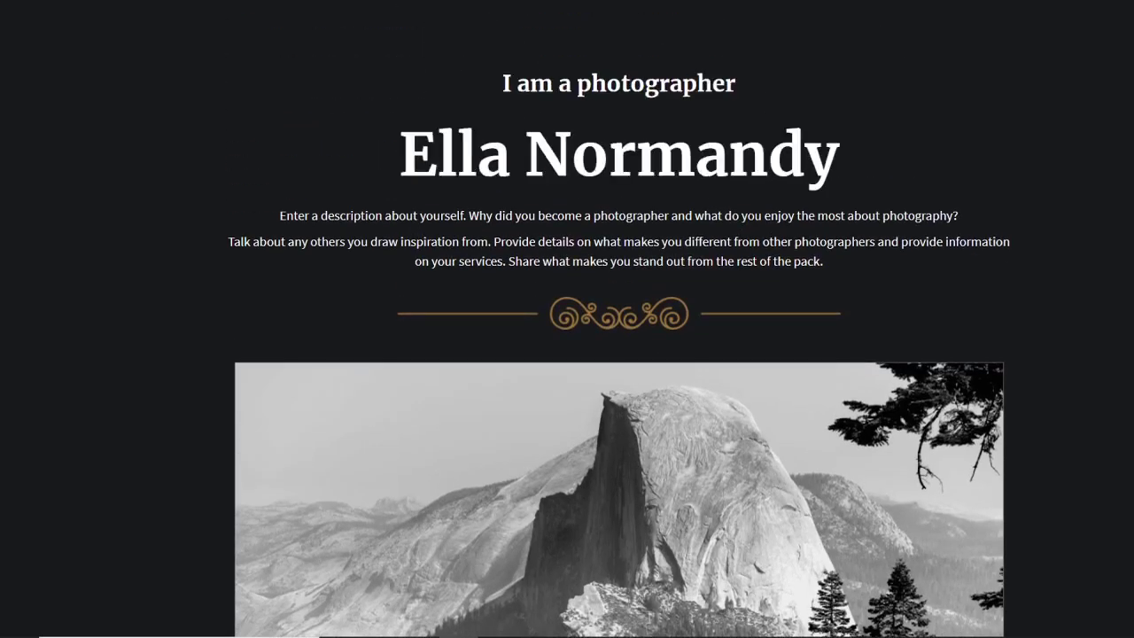
key("Escape")
Browse further through the template gallery and open a preview of the Sell a Product template.
scroll(651, 390, "down", 4)
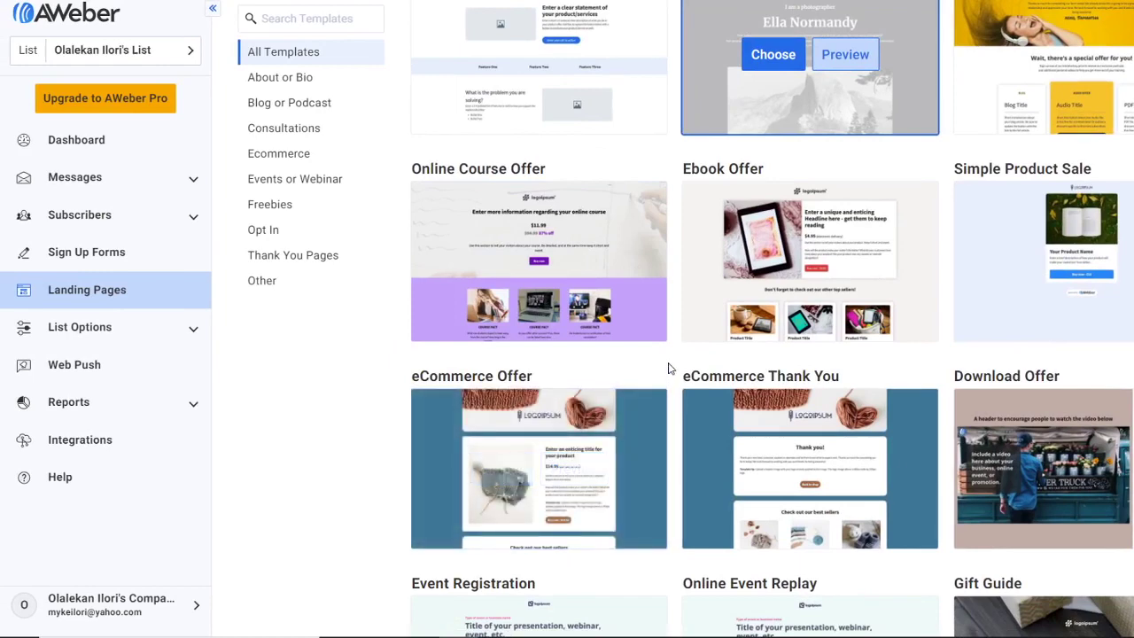
scroll(663, 343, "down", 1)
scroll(771, 390, "up", 2)
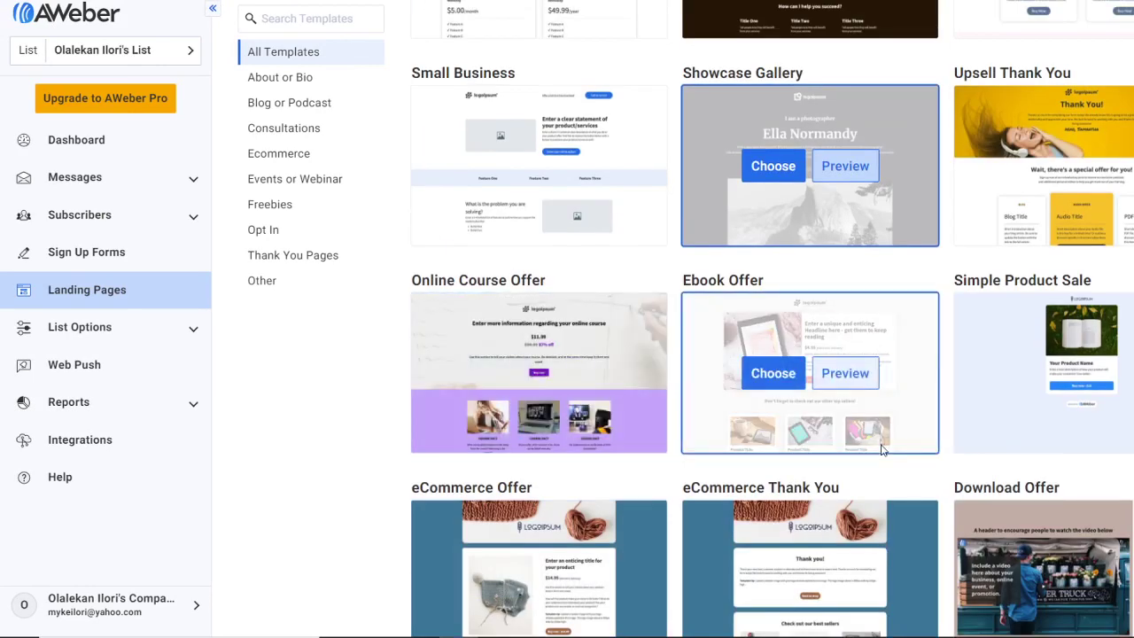
scroll(881, 450, "down", 12)
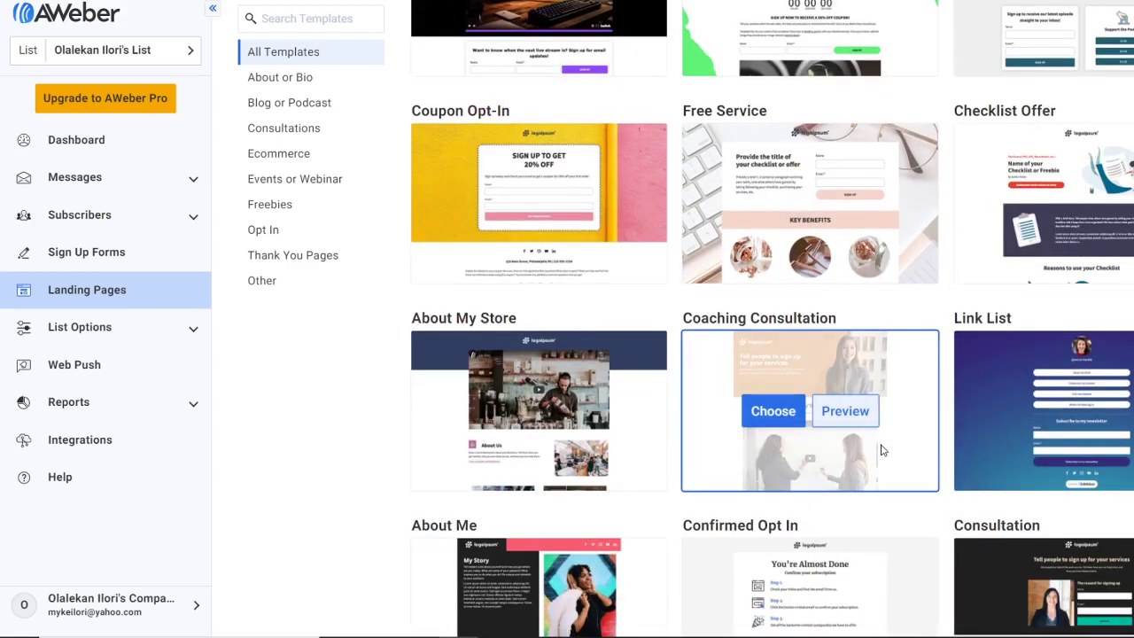
scroll(881, 450, "down", 6)
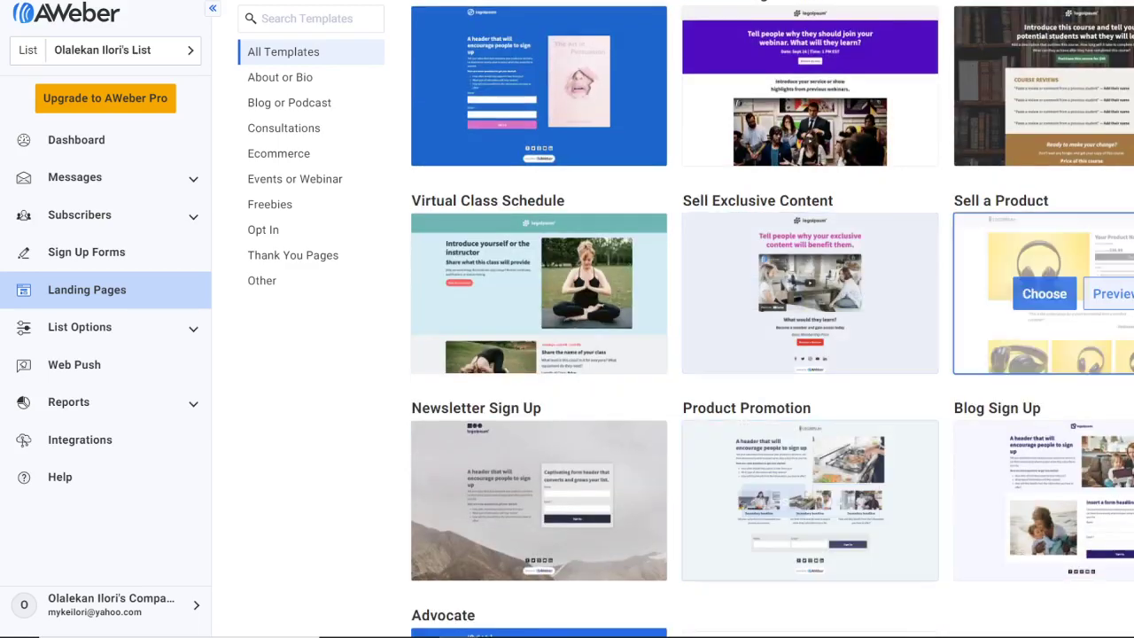
left_click(1095, 300)
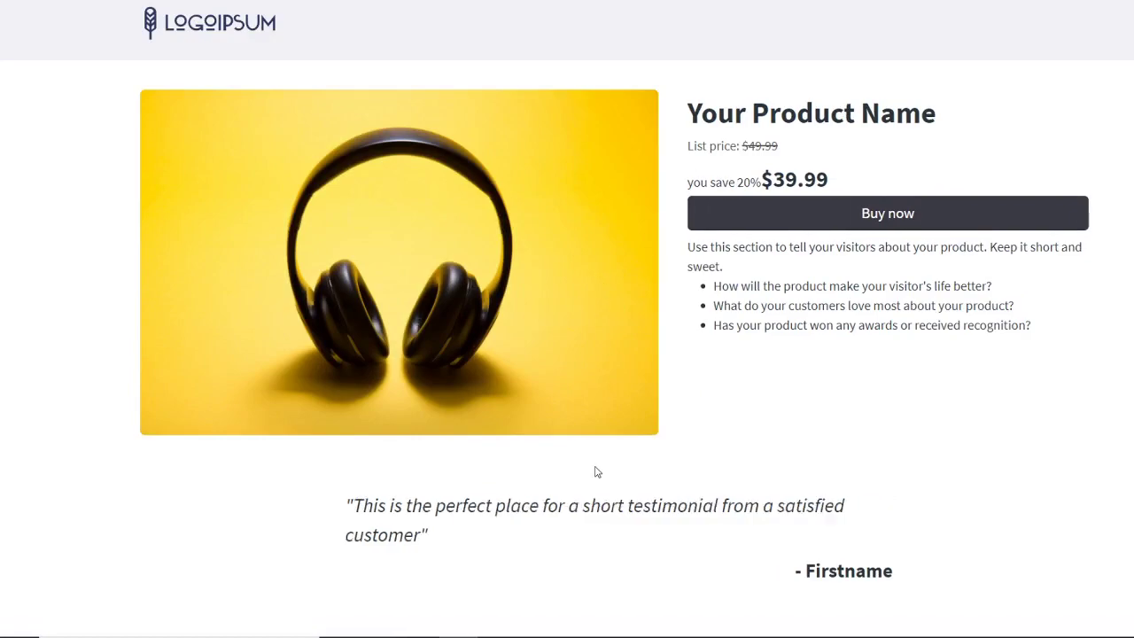
Look through the Sell a Product preview, try its Buy now option beside the product and dismiss the resulting dialog.
scroll(594, 470, "down", 3)
scroll(595, 472, "down", 2)
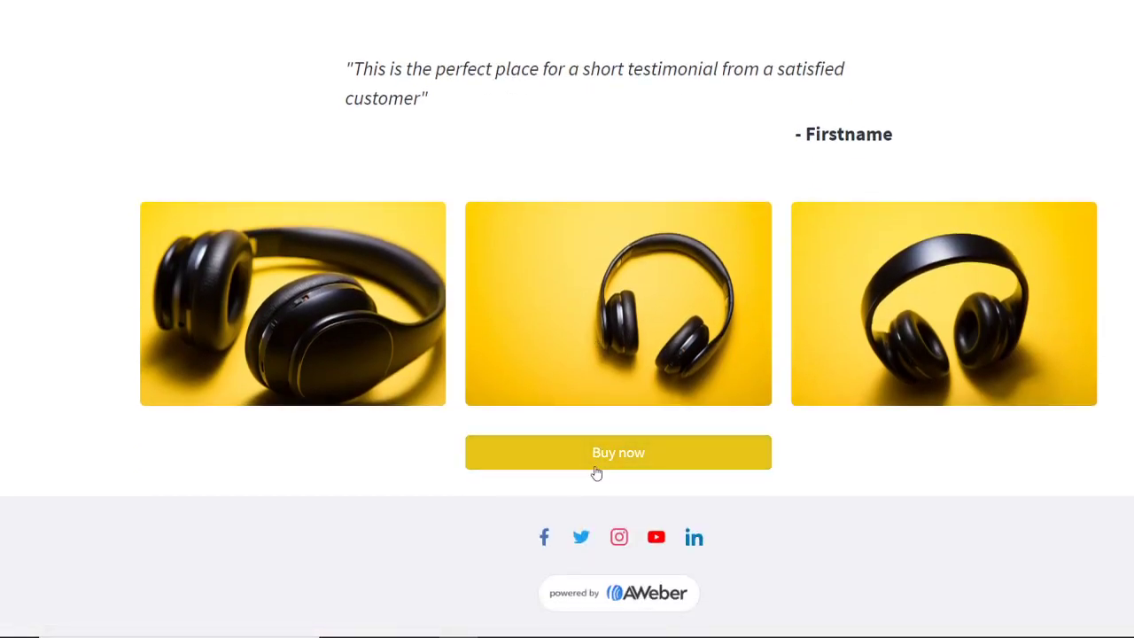
scroll(597, 475, "up", 5)
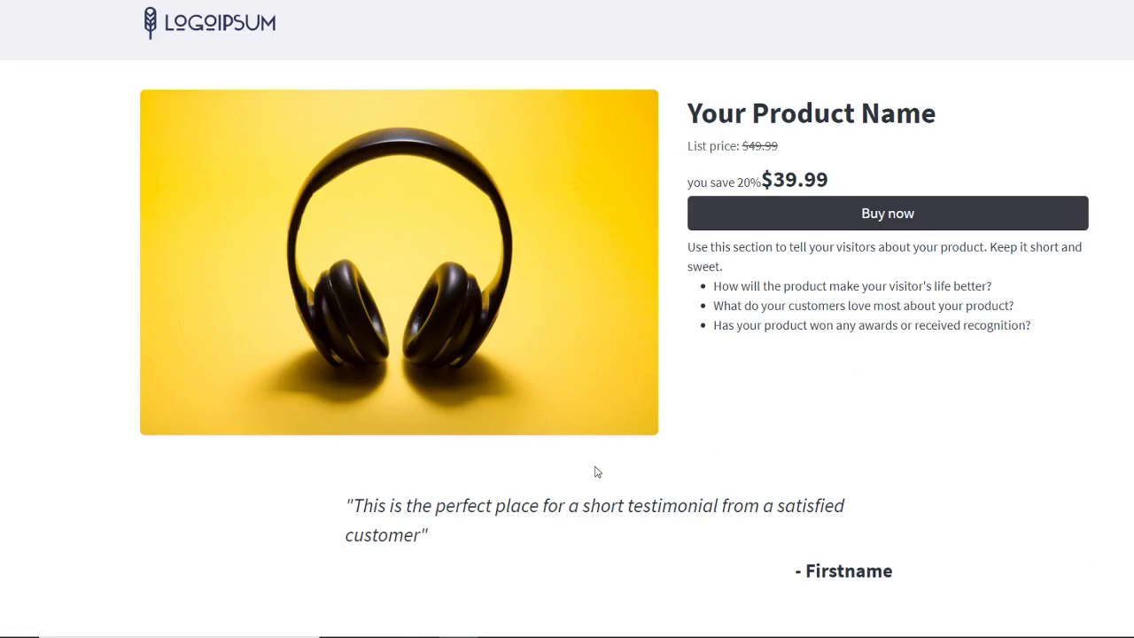
left_click(828, 218)
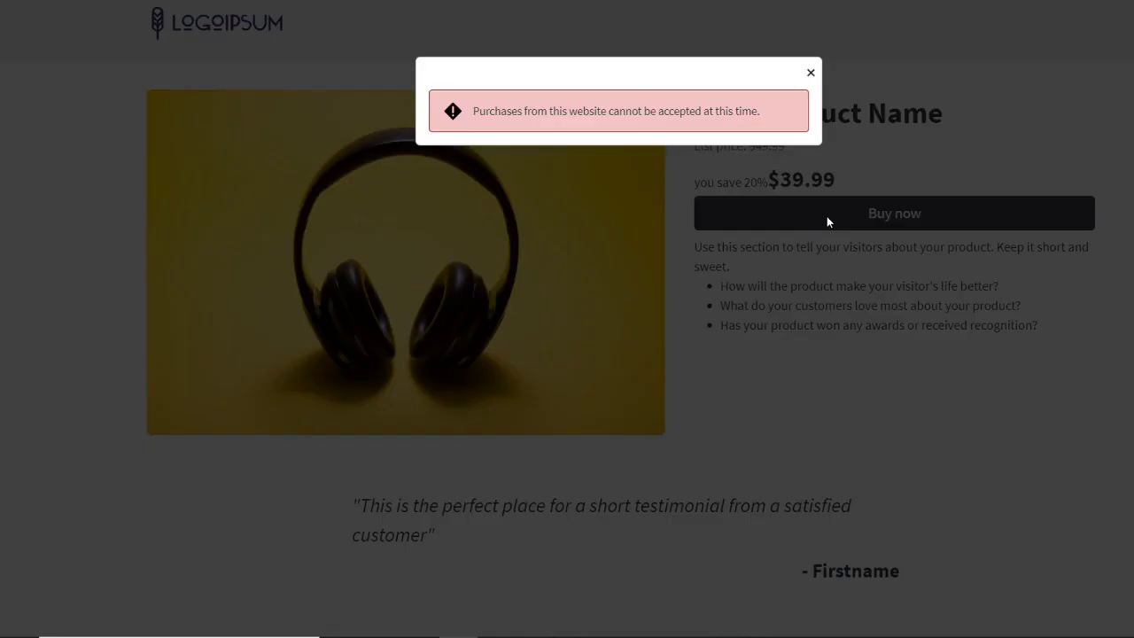
left_click(809, 75)
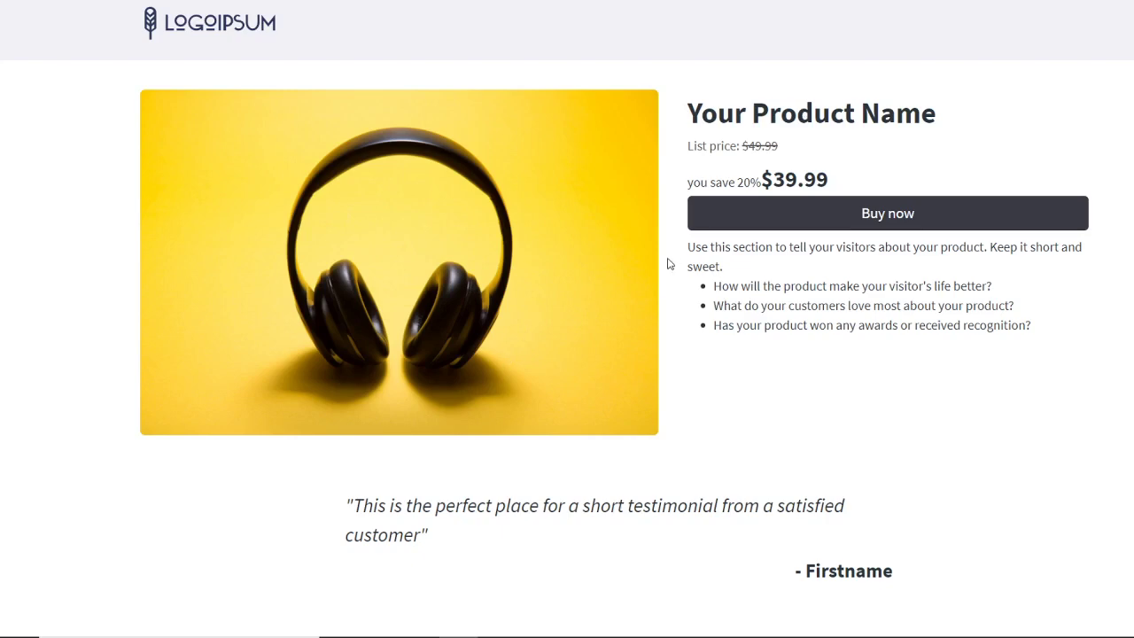
Review the product details, testimonial and image layout of the Sell a Product preview again and close it.
scroll(609, 248, "down", 3)
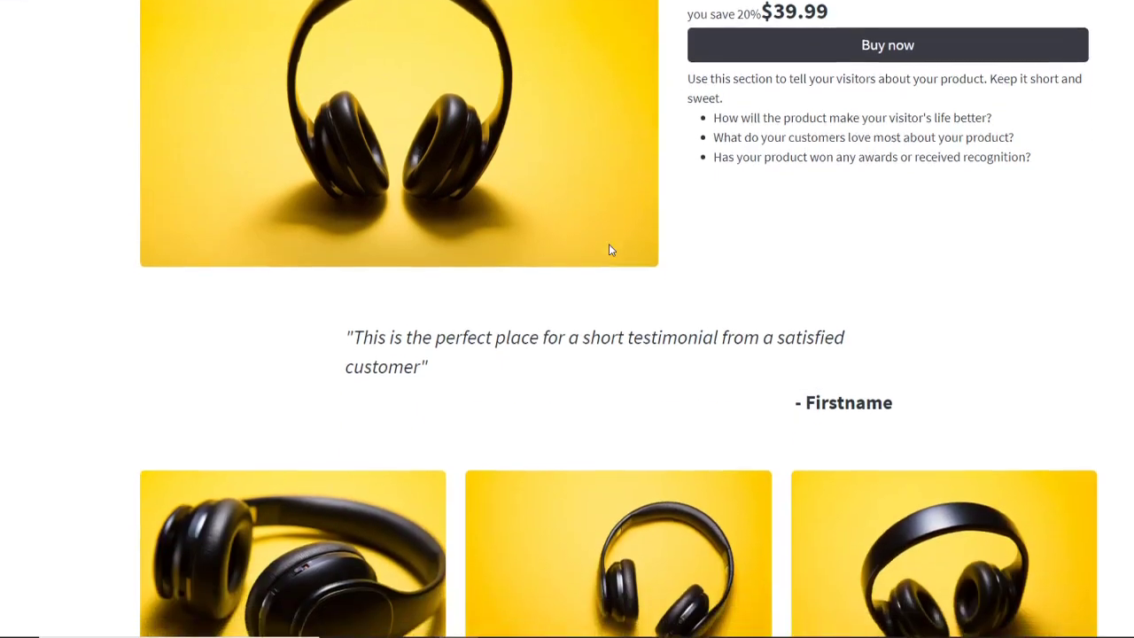
scroll(609, 248, "up", 3)
scroll(609, 249, "down", 1)
scroll(608, 248, "up", 1)
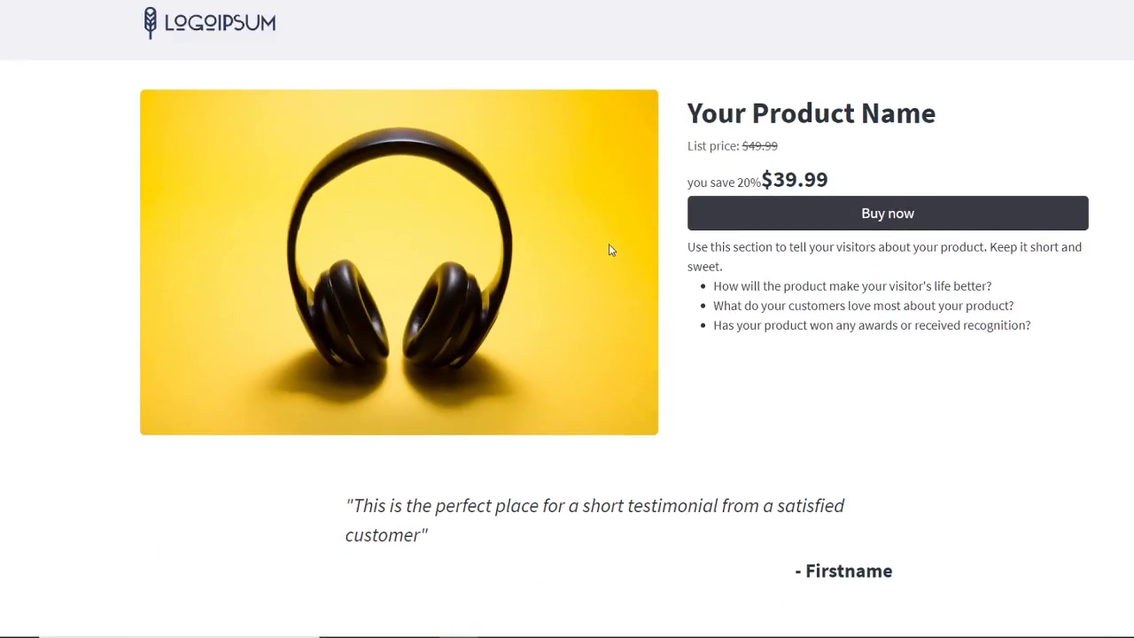
scroll(578, 199, "down", 1)
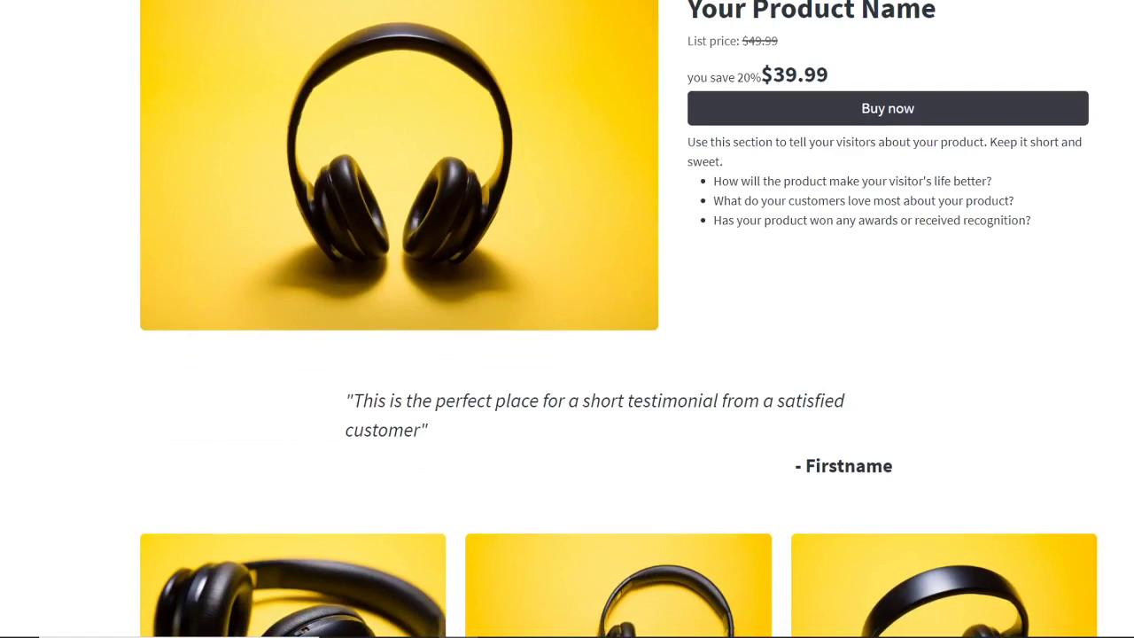
key("ctrl+w")
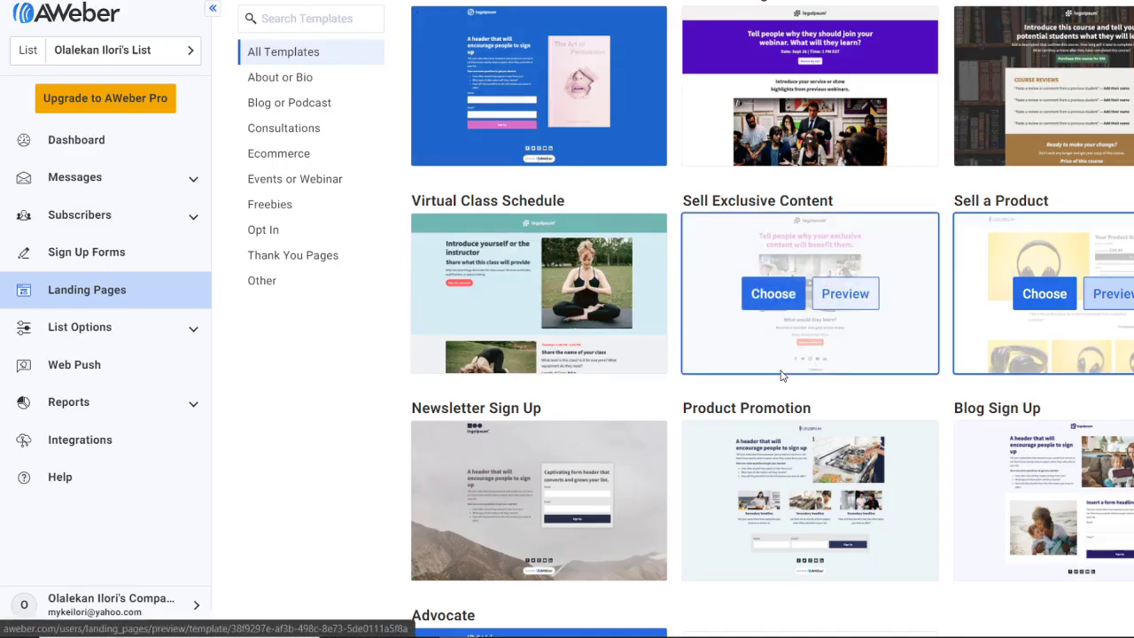
Browse the remaining landing page templates and review the international fees page's sign-up form and "What's included?" section again.
scroll(781, 375, "down", 3)
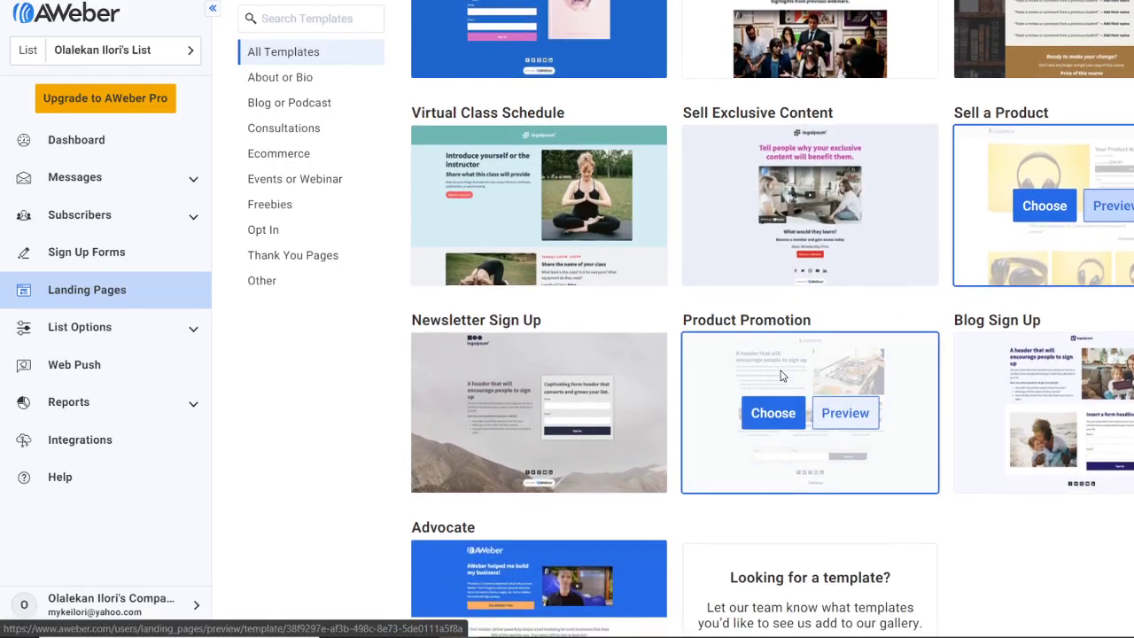
scroll(899, 344, "up", 5)
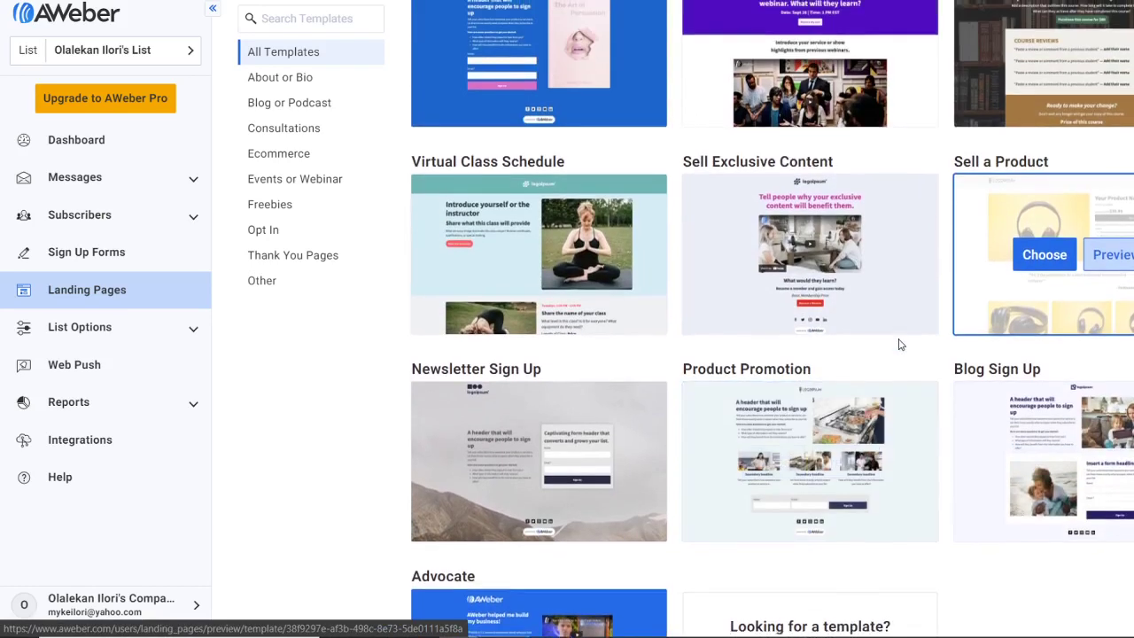
scroll(901, 344, "up", 3)
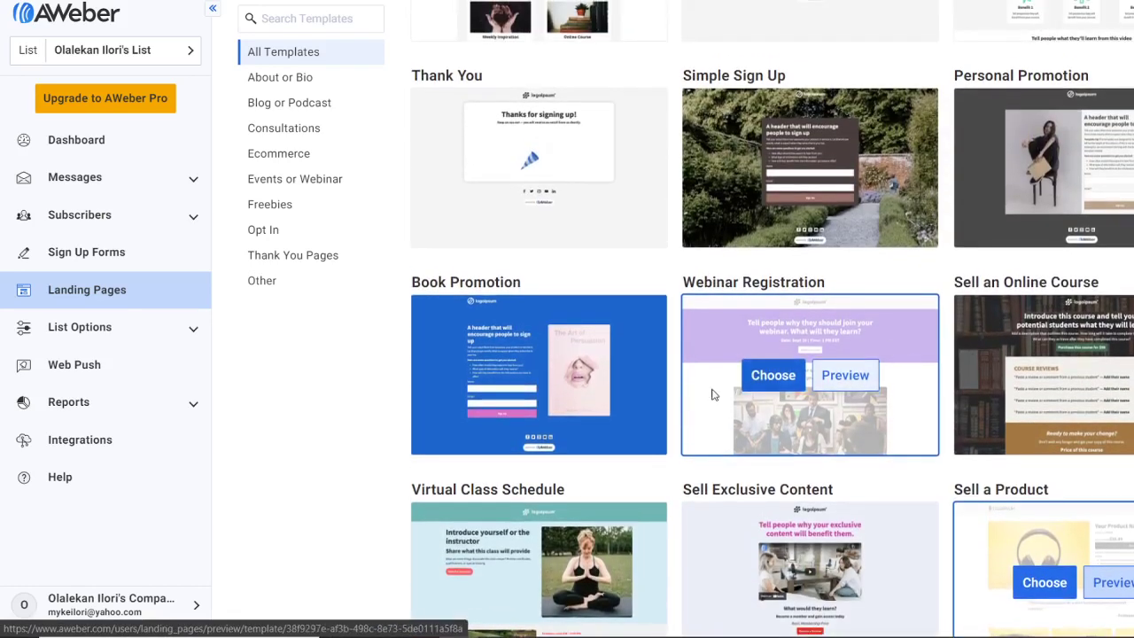
scroll(610, 351, "up", 3)
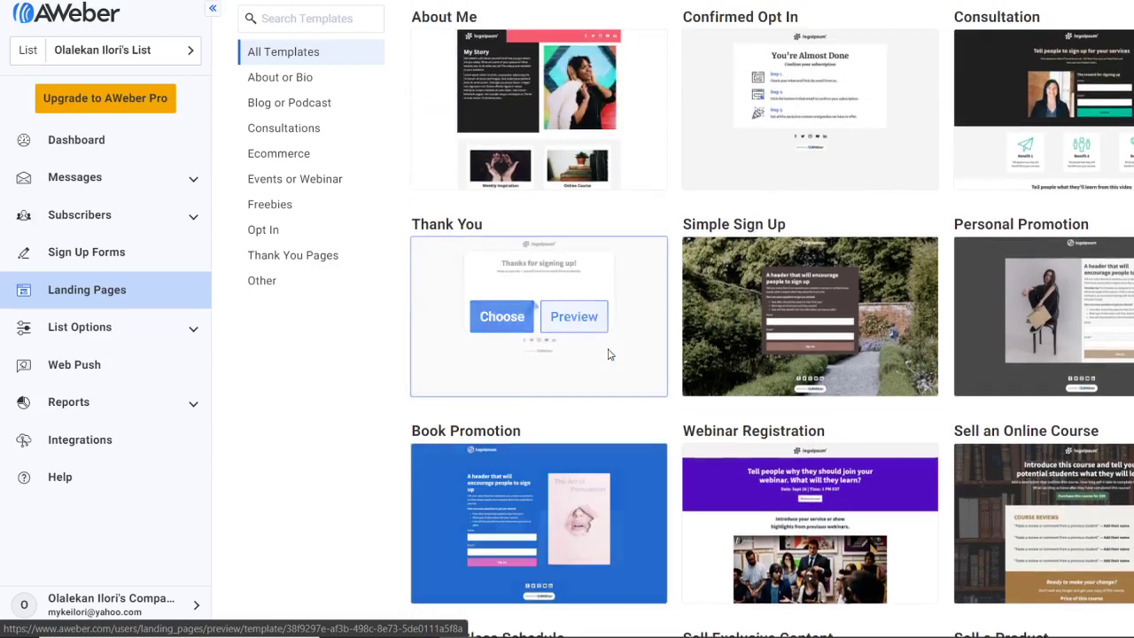
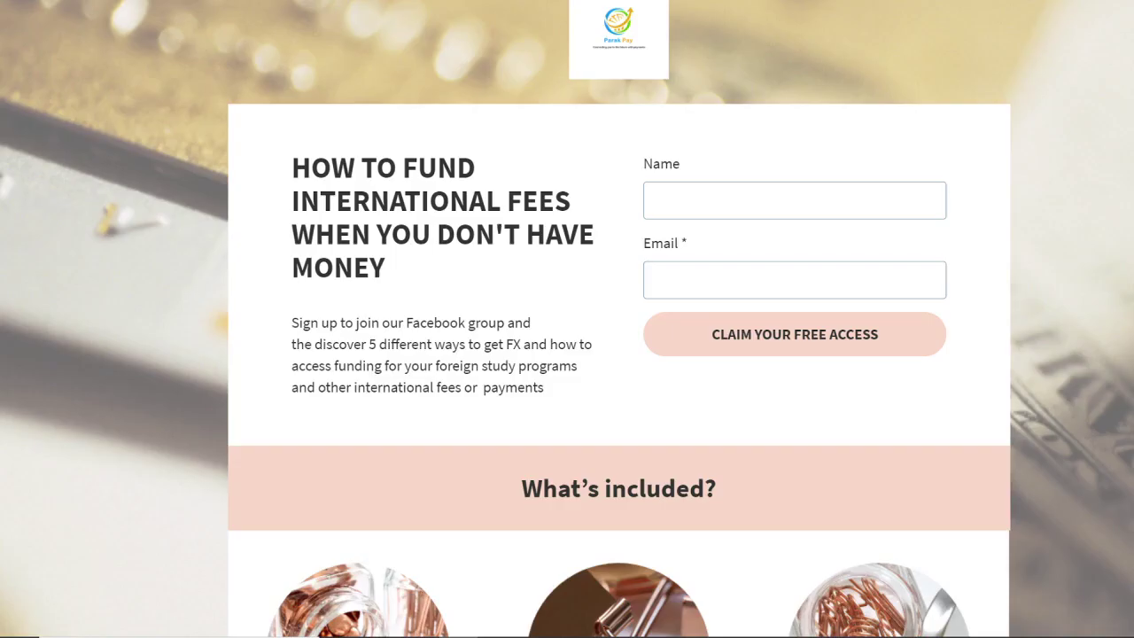
scroll(208, 255, "down", 5)
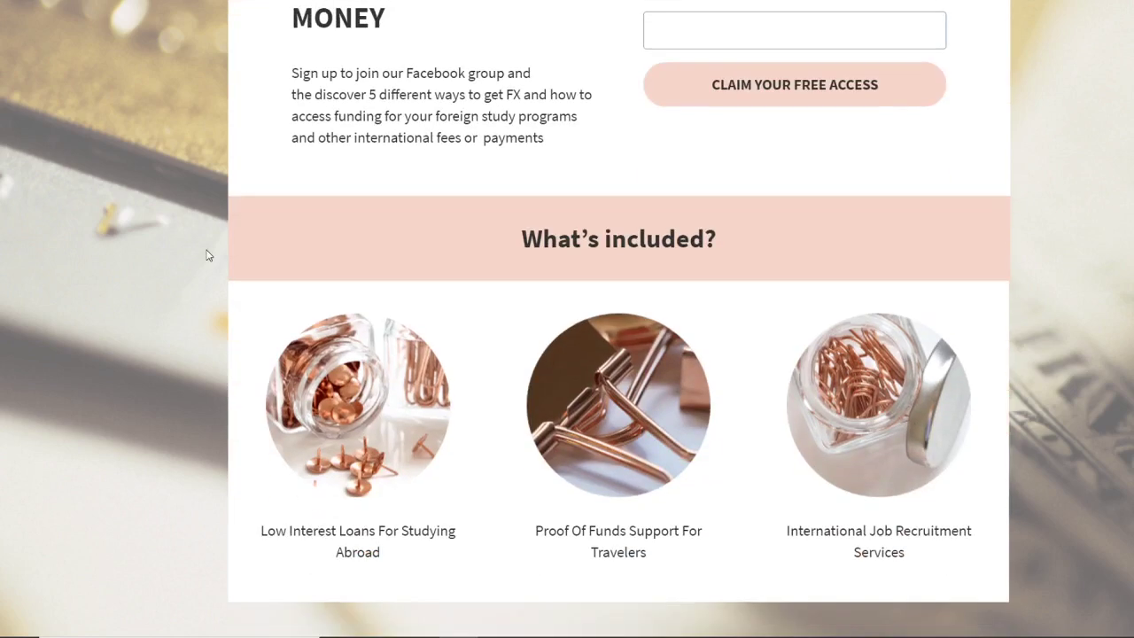
scroll(207, 255, "up", 2)
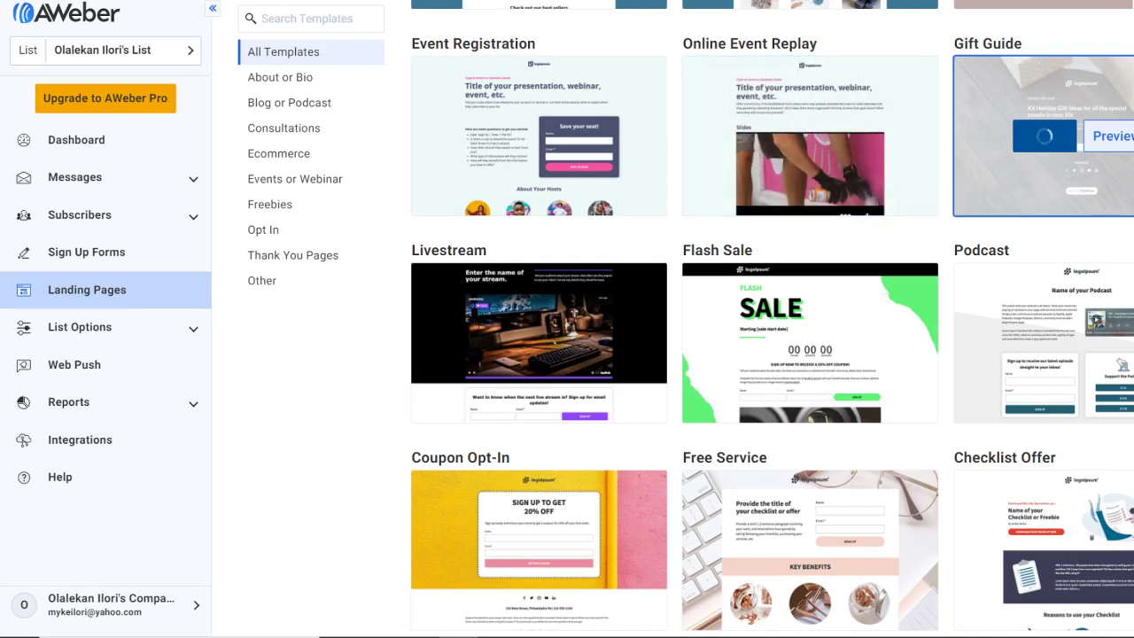
Replace the Gift Guide template's background image with the file blackback.png.
mouse_move(427, 83)
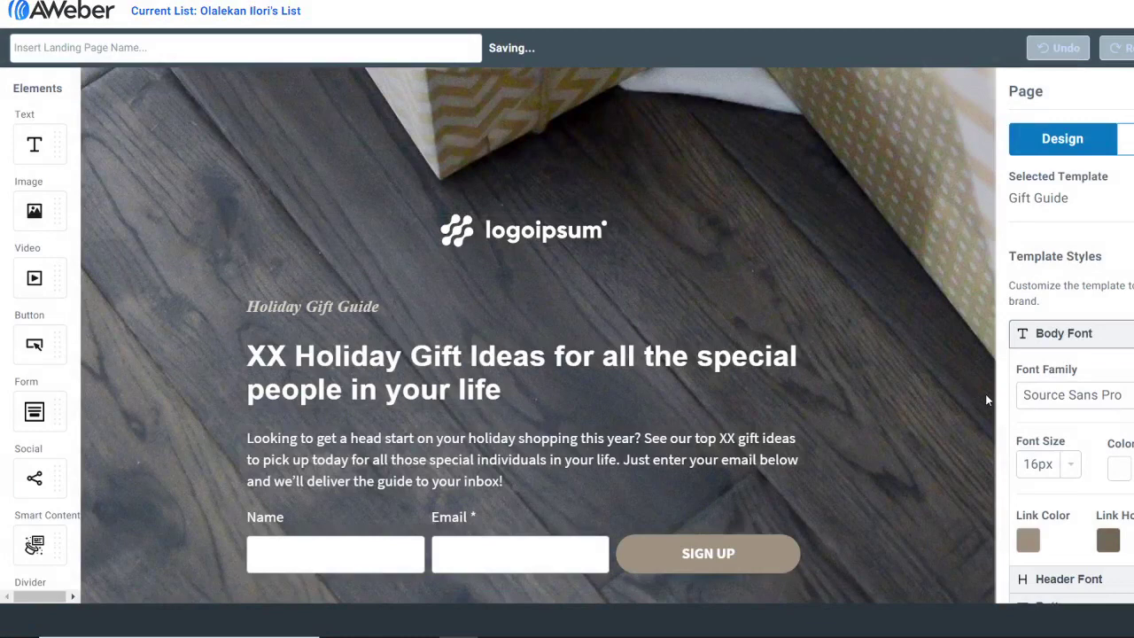
scroll(1121, 559, "down", 1)
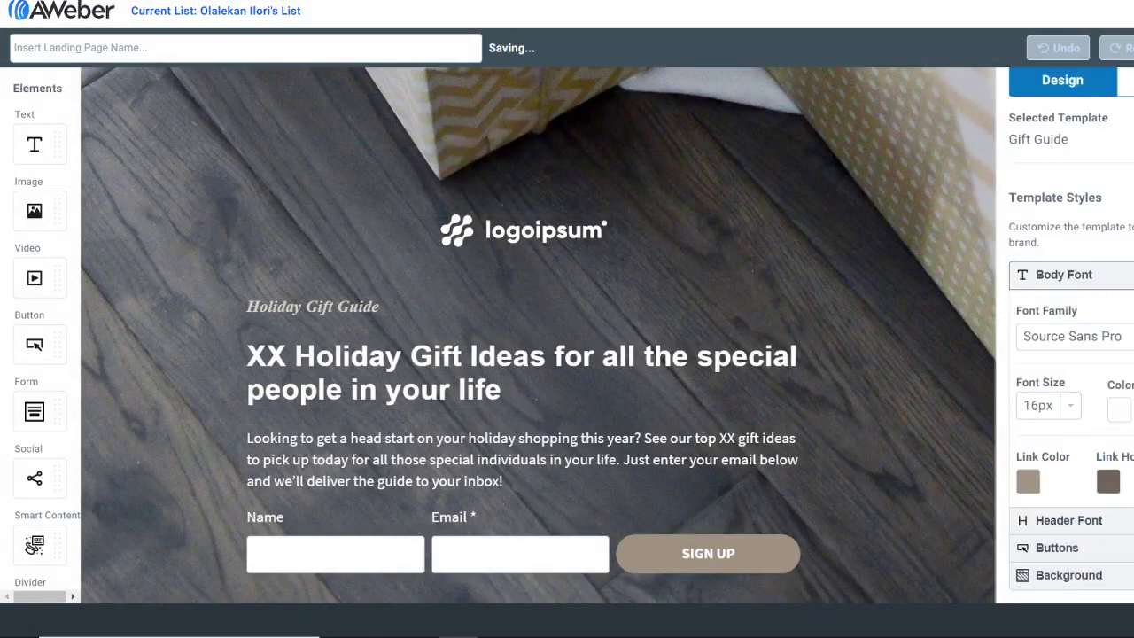
left_click(1121, 575)
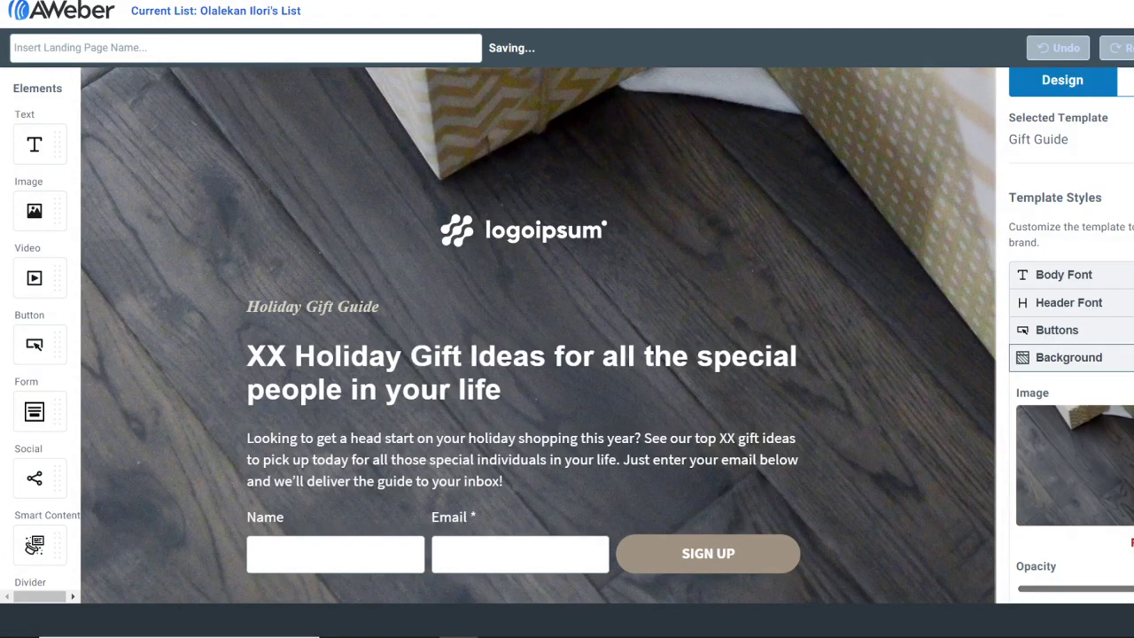
left_click(1131, 542)
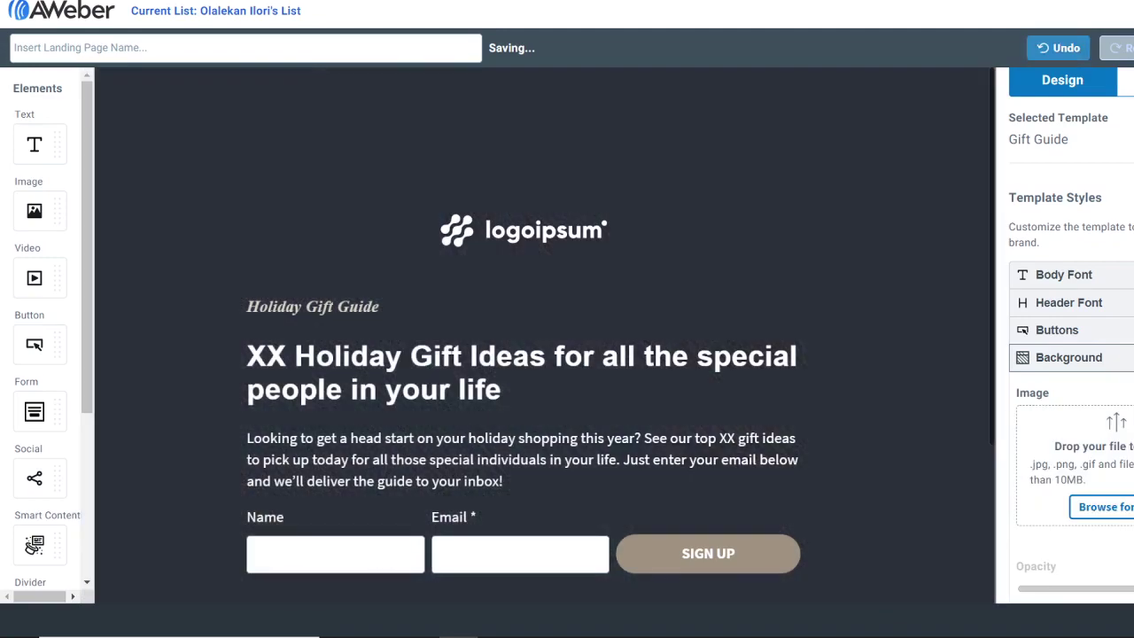
left_click(1123, 508)
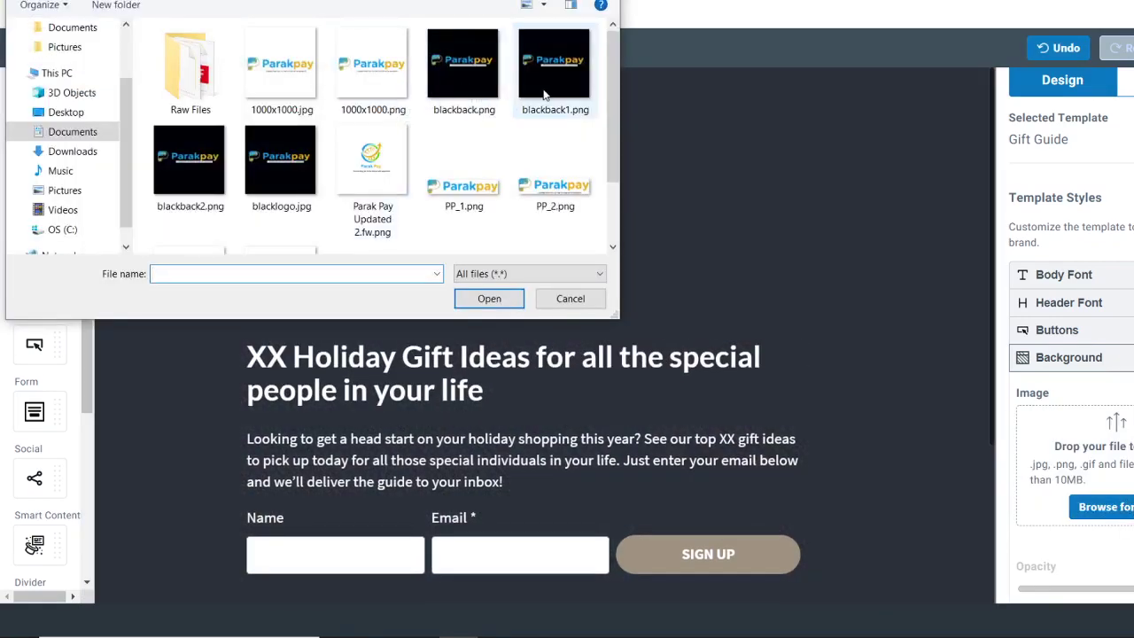
left_click(450, 72)
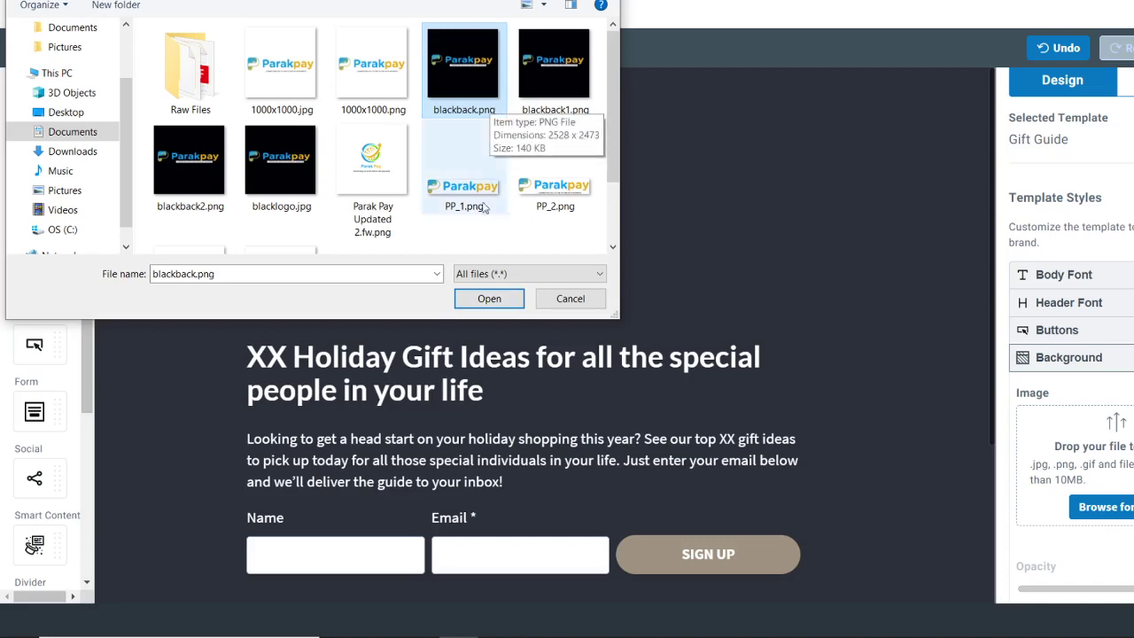
left_click(490, 300)
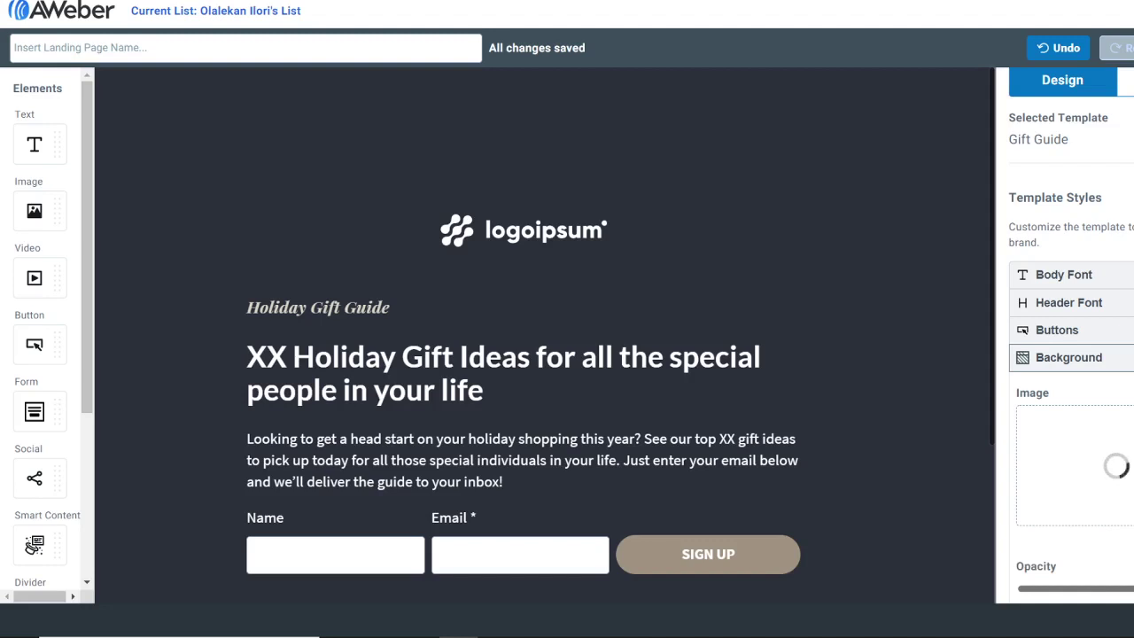
Examine how the new background image sits behind the logo, headline, sign-up form and social icons in the editor.
scroll(1071, 330, "down", 1)
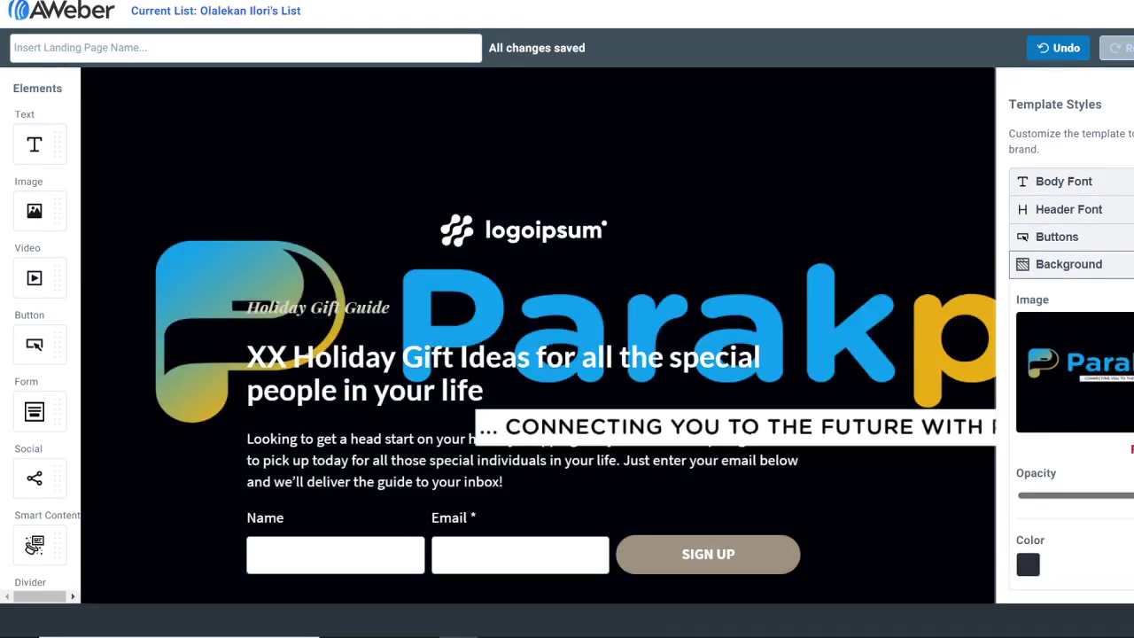
scroll(843, 435, "down", 3)
scroll(846, 442, "up", 2)
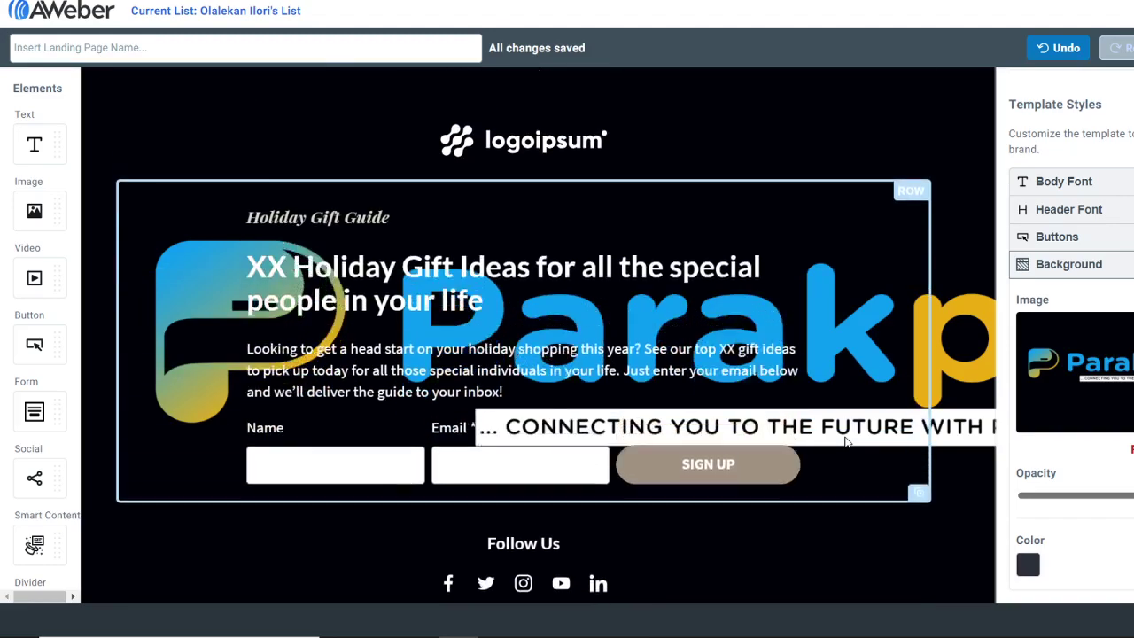
scroll(846, 442, "down", 1)
scroll(846, 441, "up", 2)
scroll(846, 442, "down", 2)
scroll(847, 442, "up", 2)
scroll(846, 441, "up", 1)
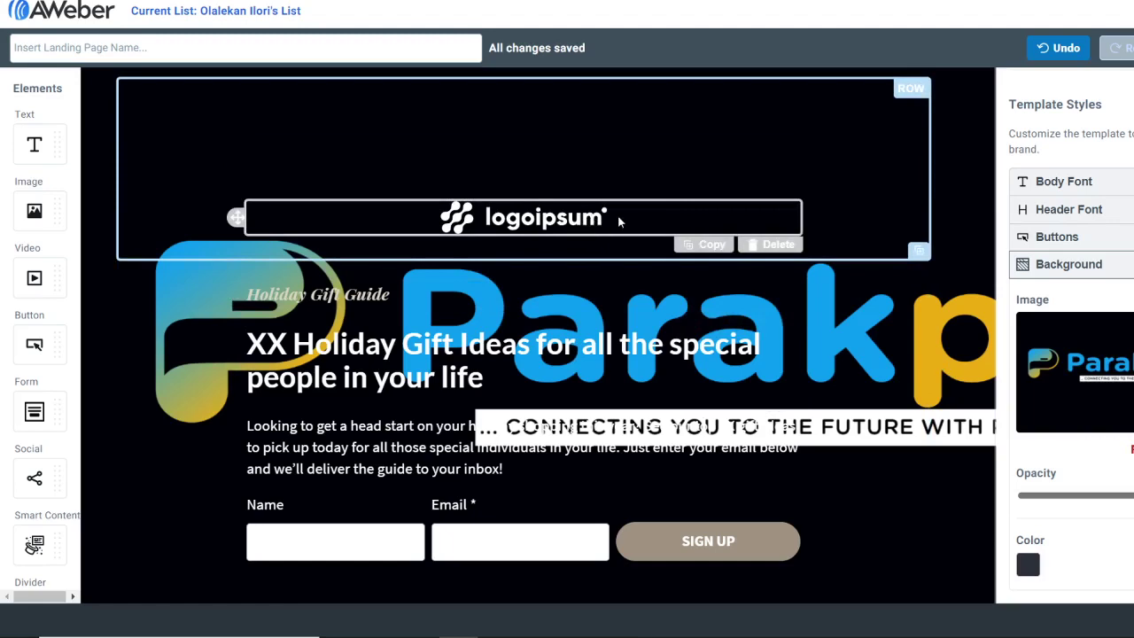
scroll(709, 310, "down", 1)
scroll(816, 479, "down", 2)
scroll(815, 476, "up", 1)
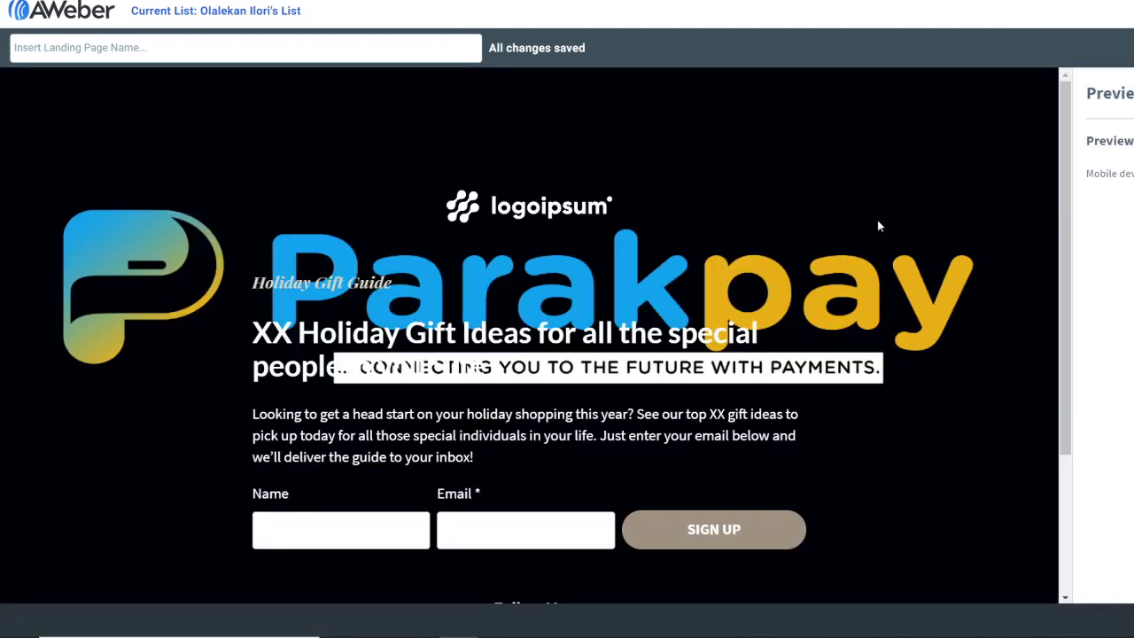
Review the landing page preview from the logo down to the Follow Us section and return to the editor.
scroll(877, 226, "down", 5)
scroll(878, 226, "up", 2)
scroll(878, 226, "down", 2)
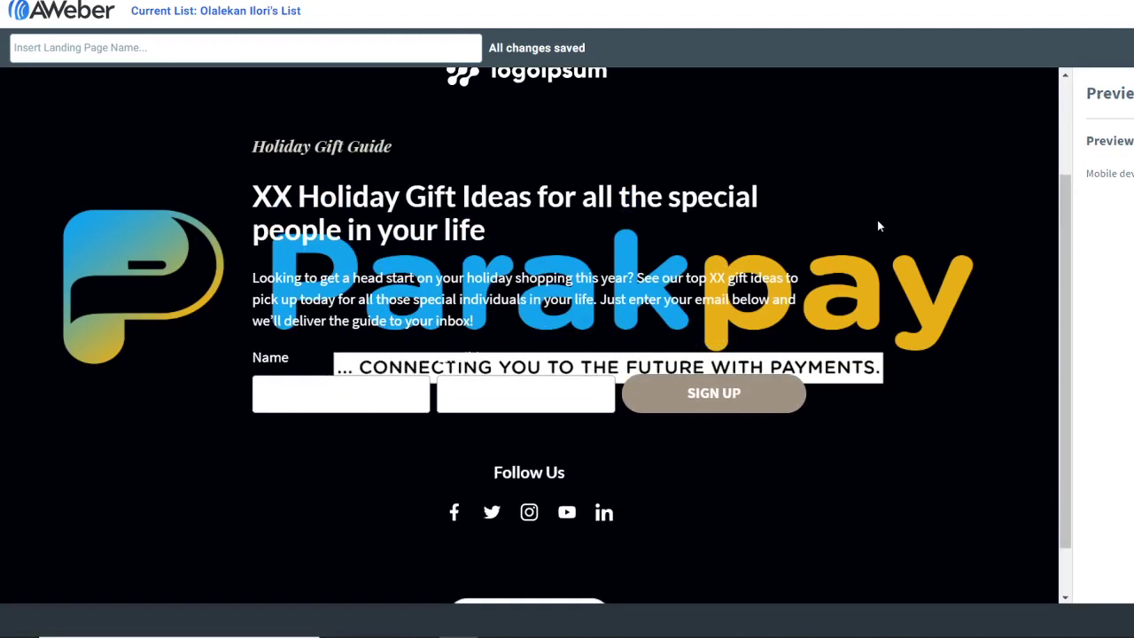
scroll(878, 226, "up", 2)
scroll(879, 226, "up", 1)
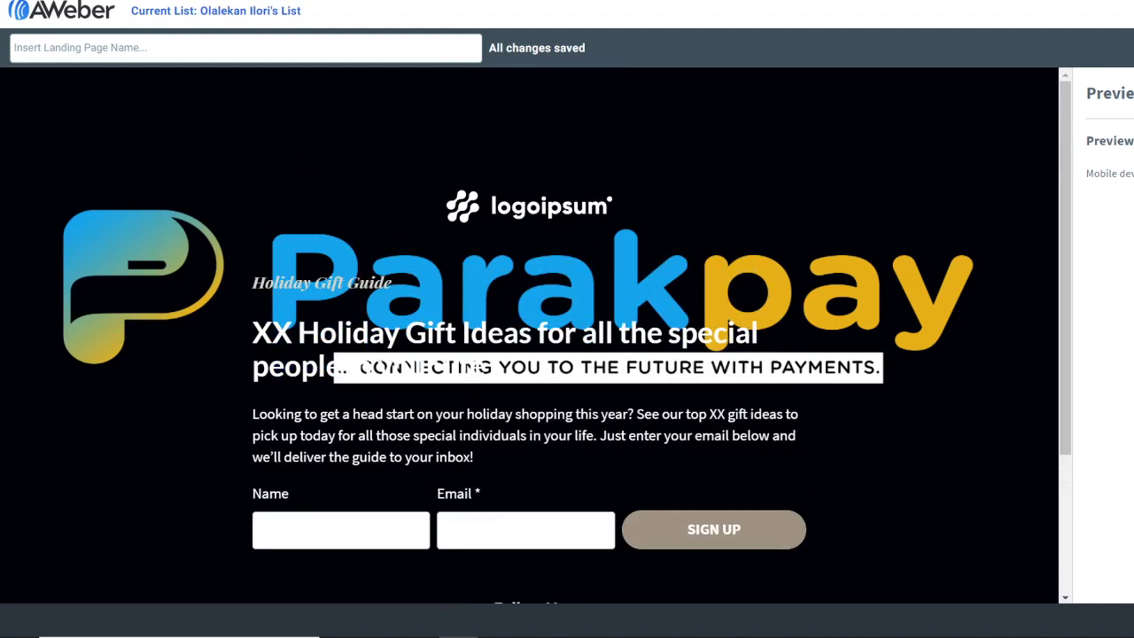
key("Escape")
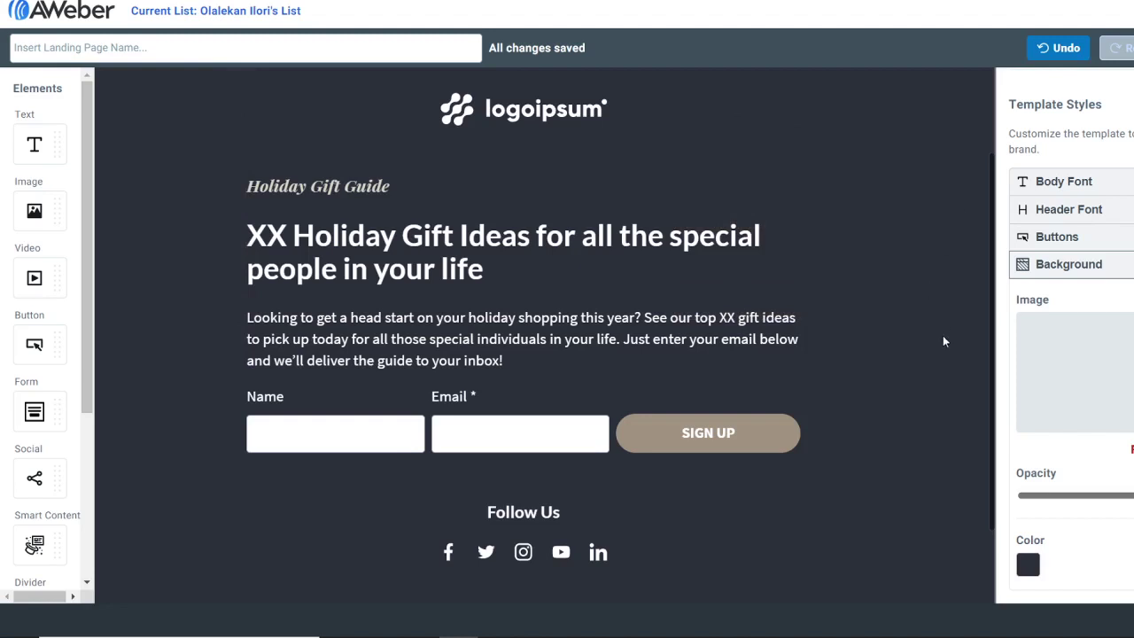
Switch to File Explorer and open the recent file blackback.png for editing in Paint 3D.
mouse_move(653, 631)
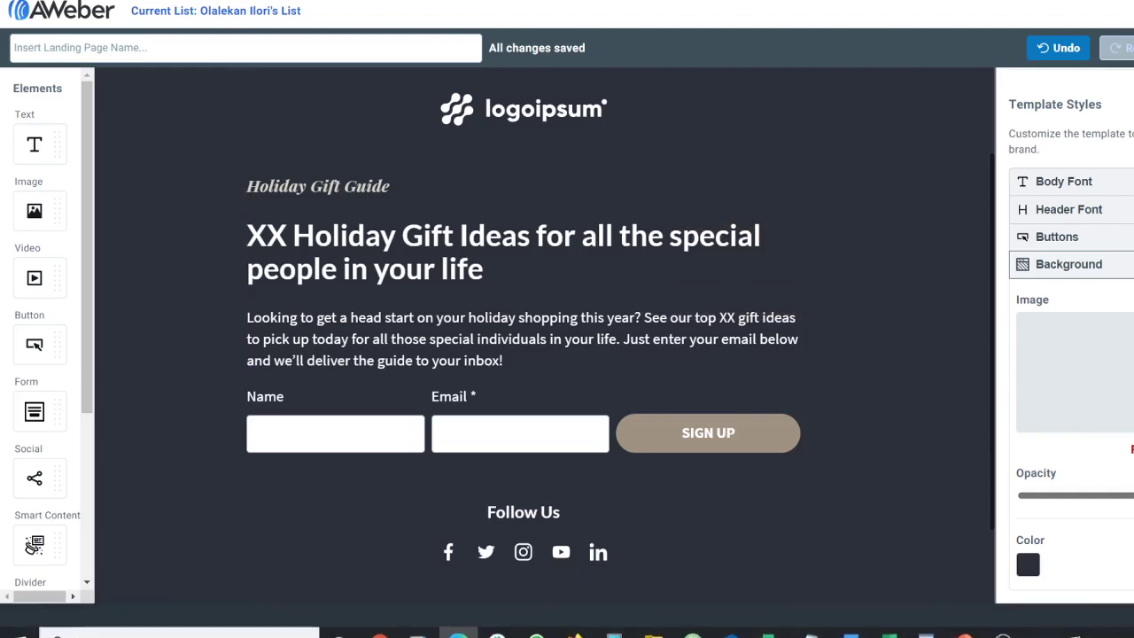
left_click(653, 623)
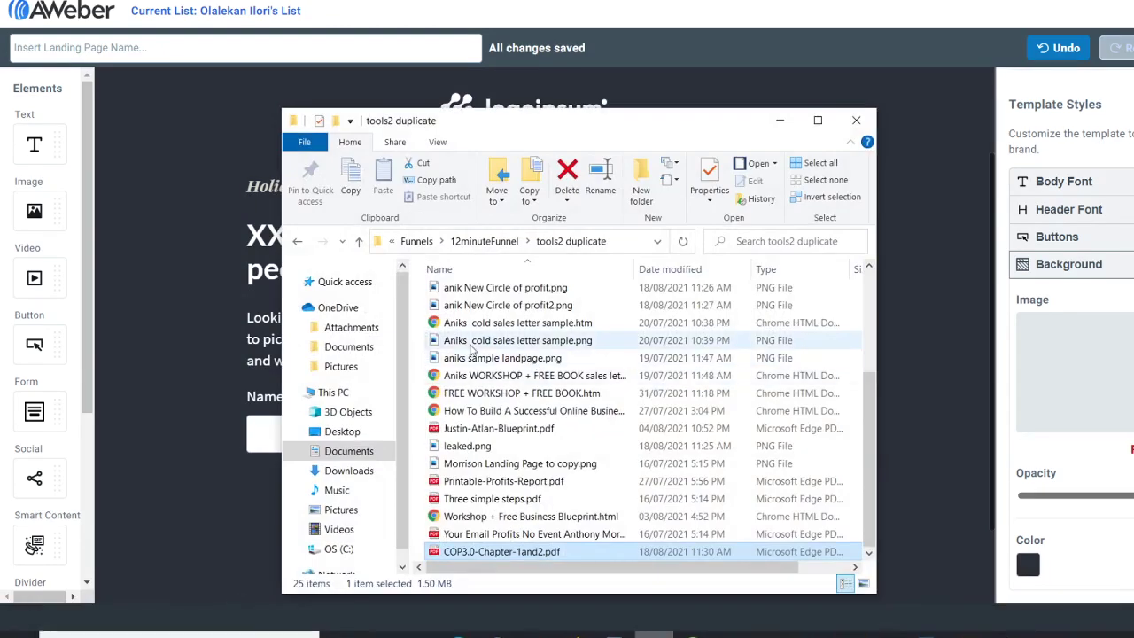
left_click(350, 282)
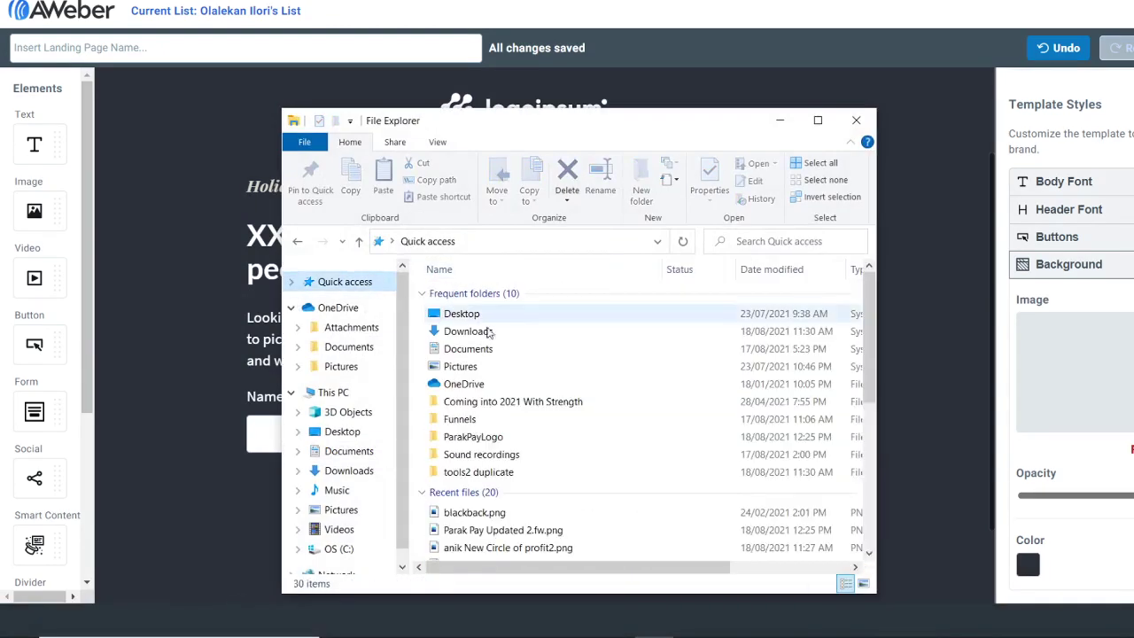
right_click(512, 519)
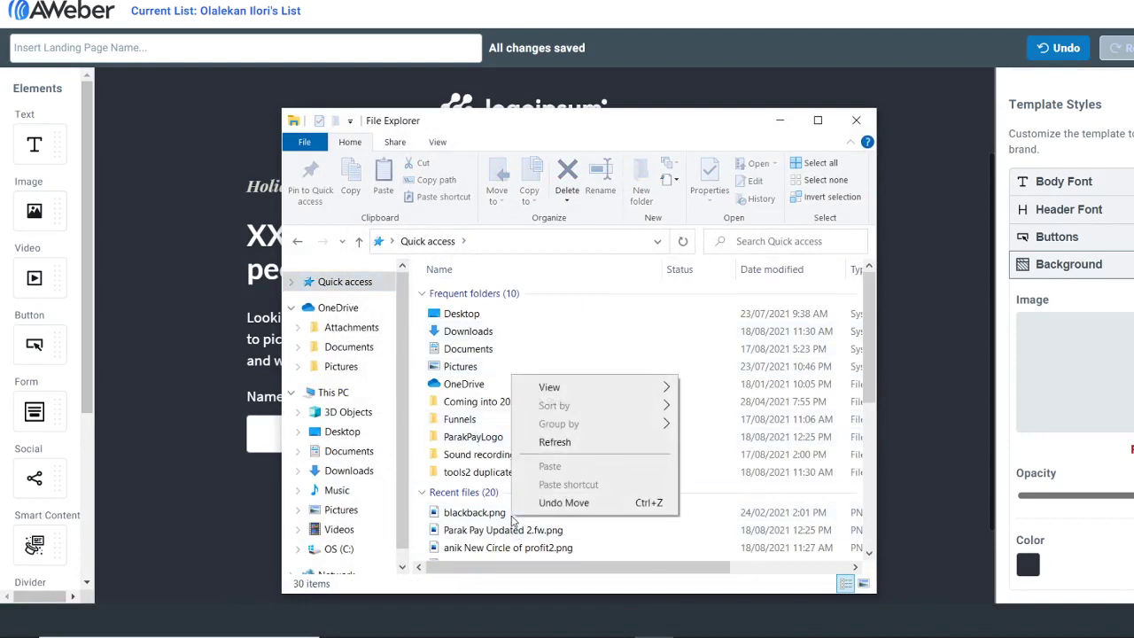
mouse_move(580, 390)
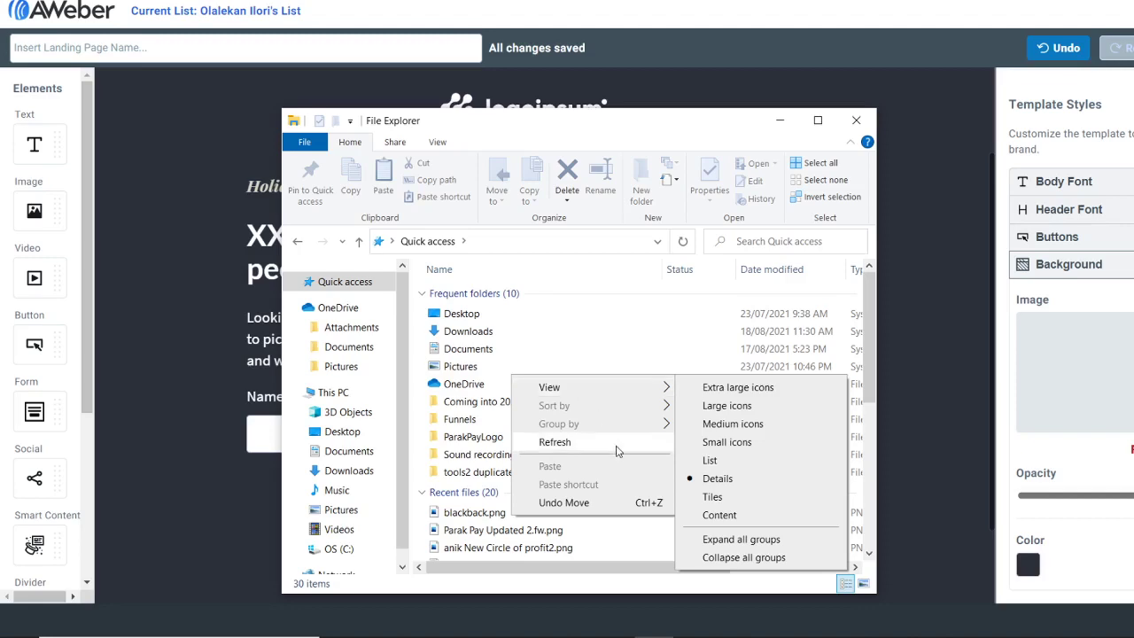
left_click(468, 514)
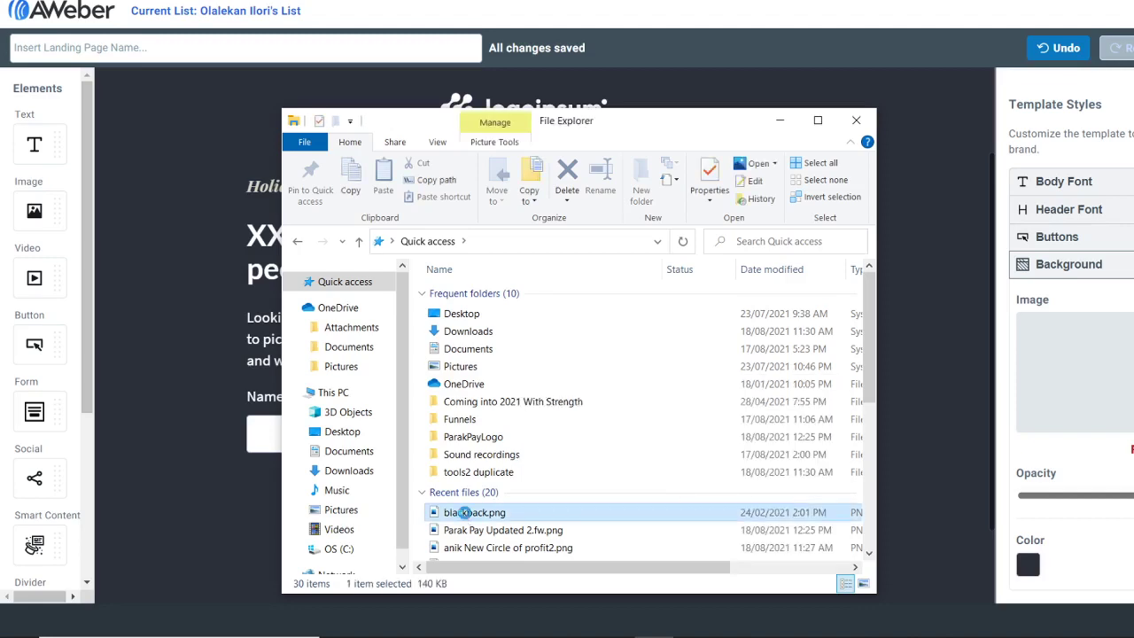
right_click(468, 514)
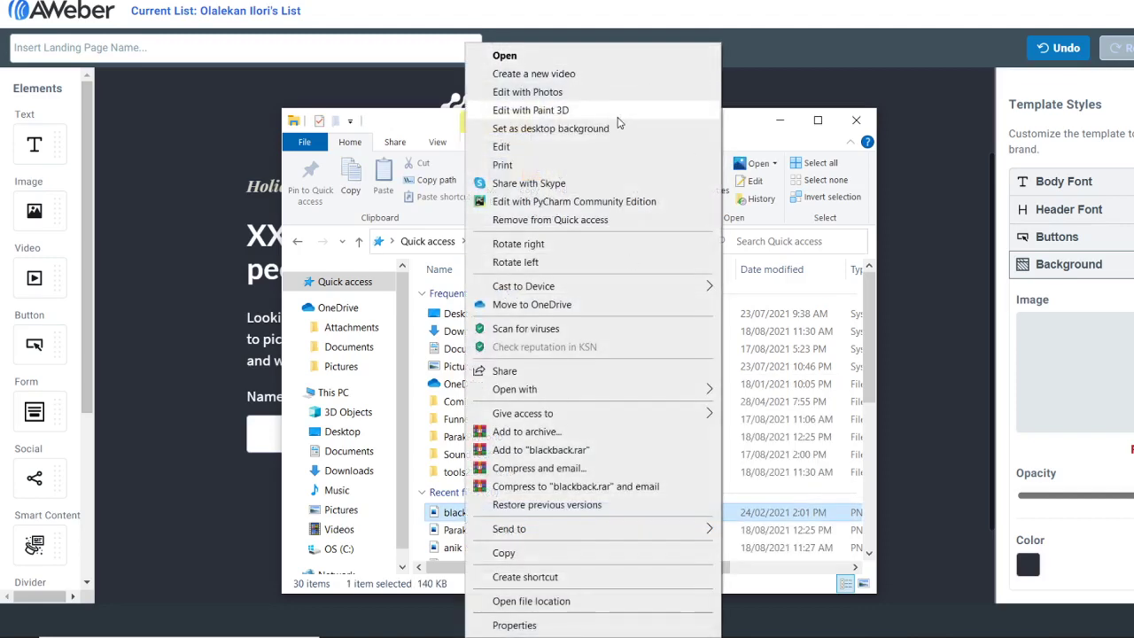
left_click(531, 110)
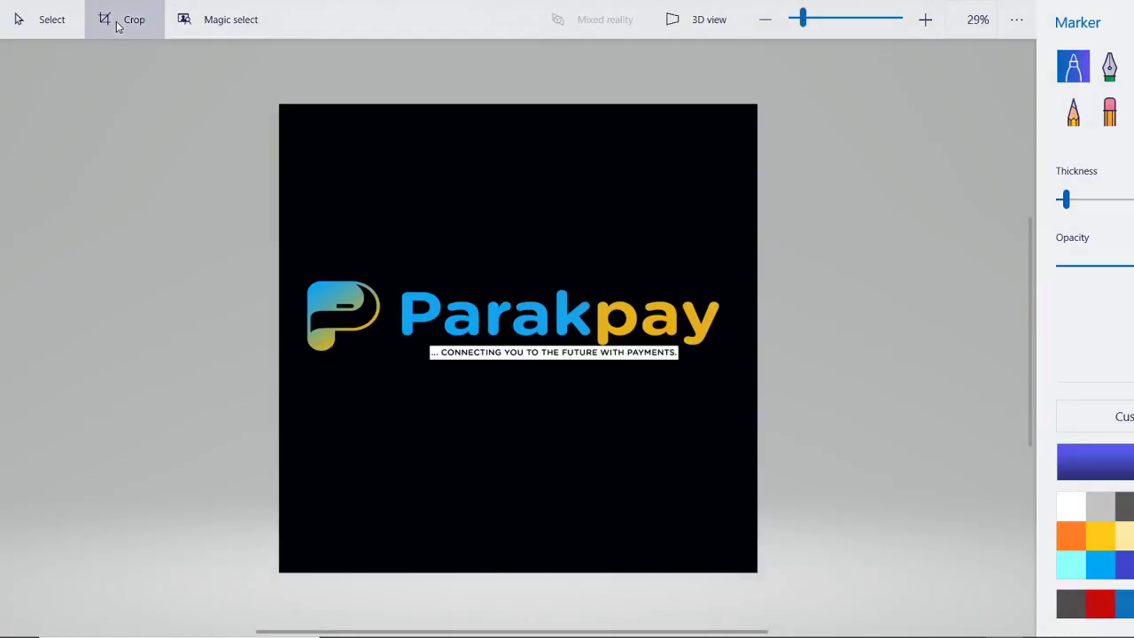
Crop the image to a full-width horizontal band around the Parakpay logo and its tagline.
left_click(118, 24)
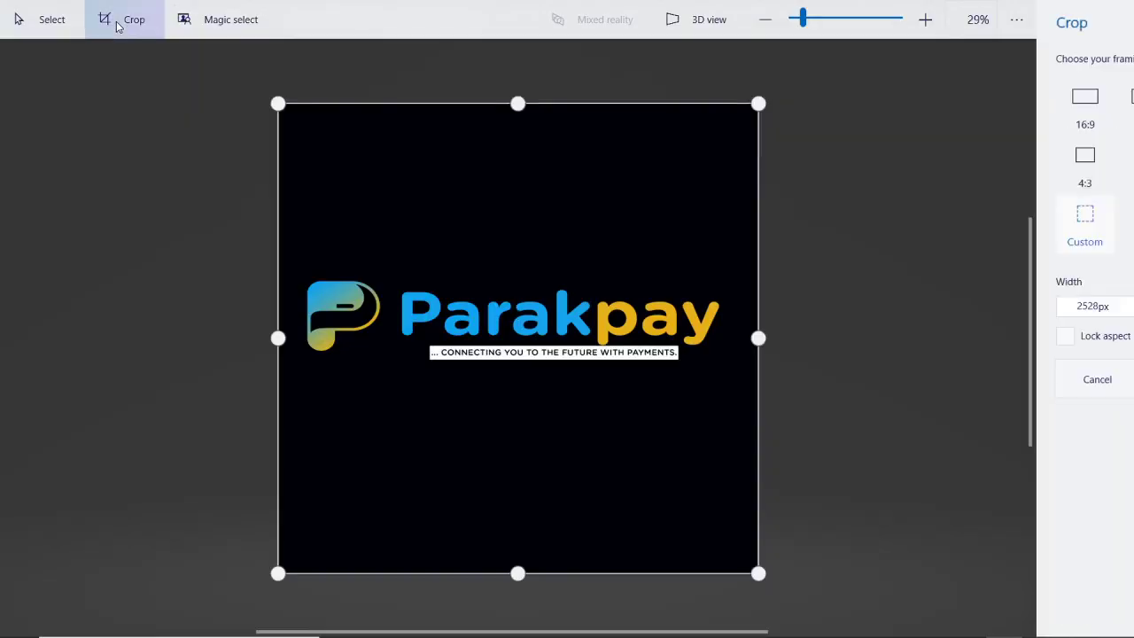
left_click_drag(521, 116, 519, 267)
left_click_drag(520, 577, 543, 388)
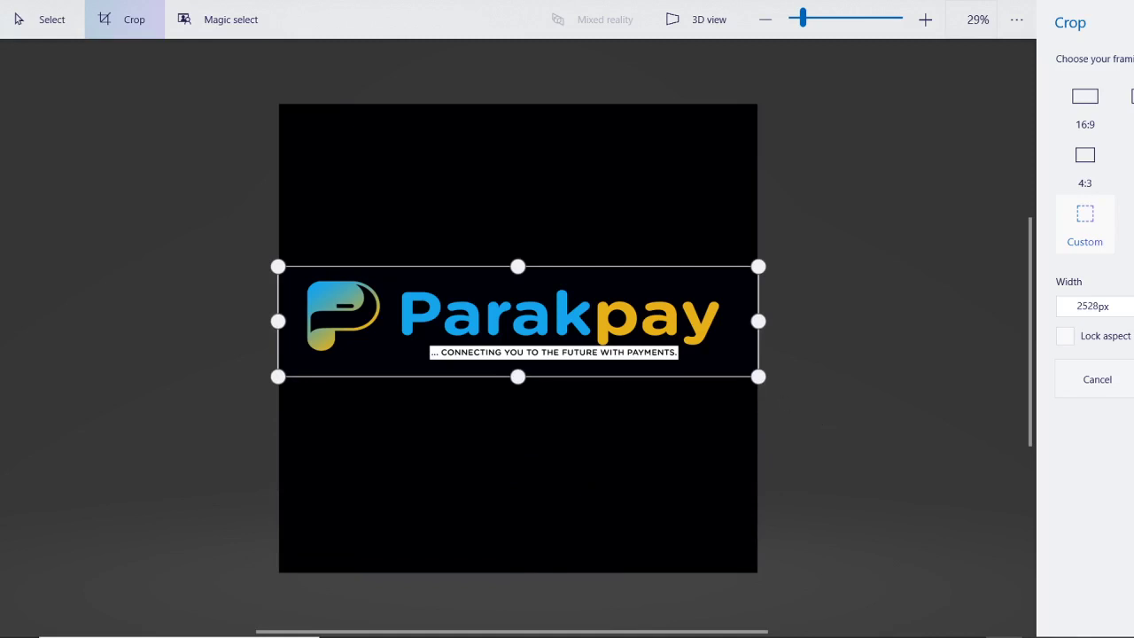
key("Return")
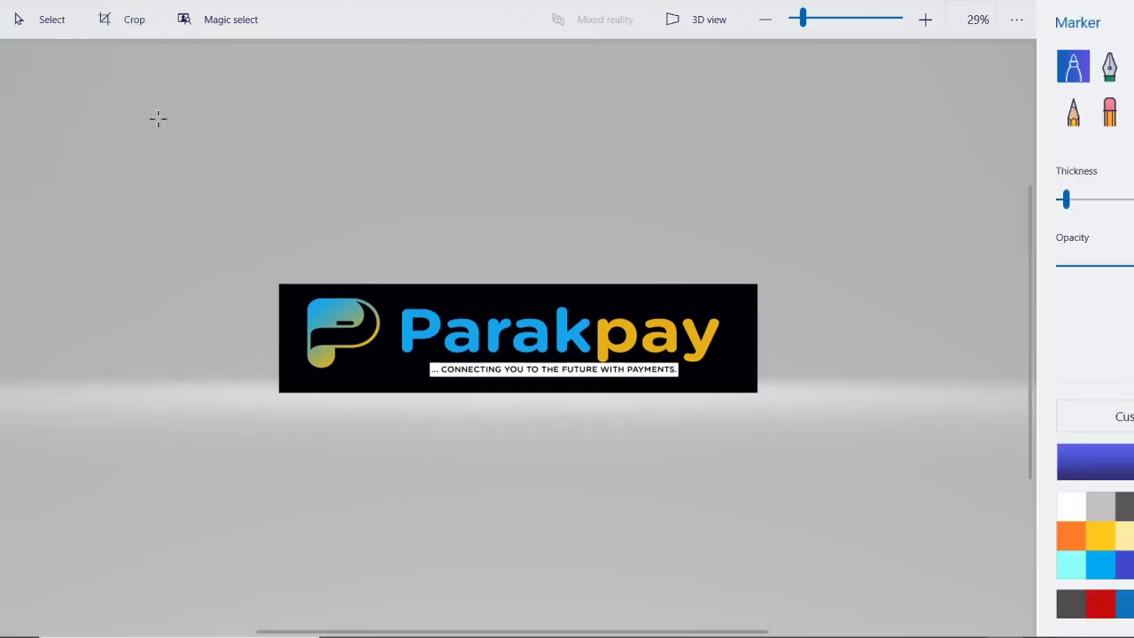
Save the cropped logo as a separate 2D PNG image named blackbacklogo in the Downloads folder.
left_click(56, 26)
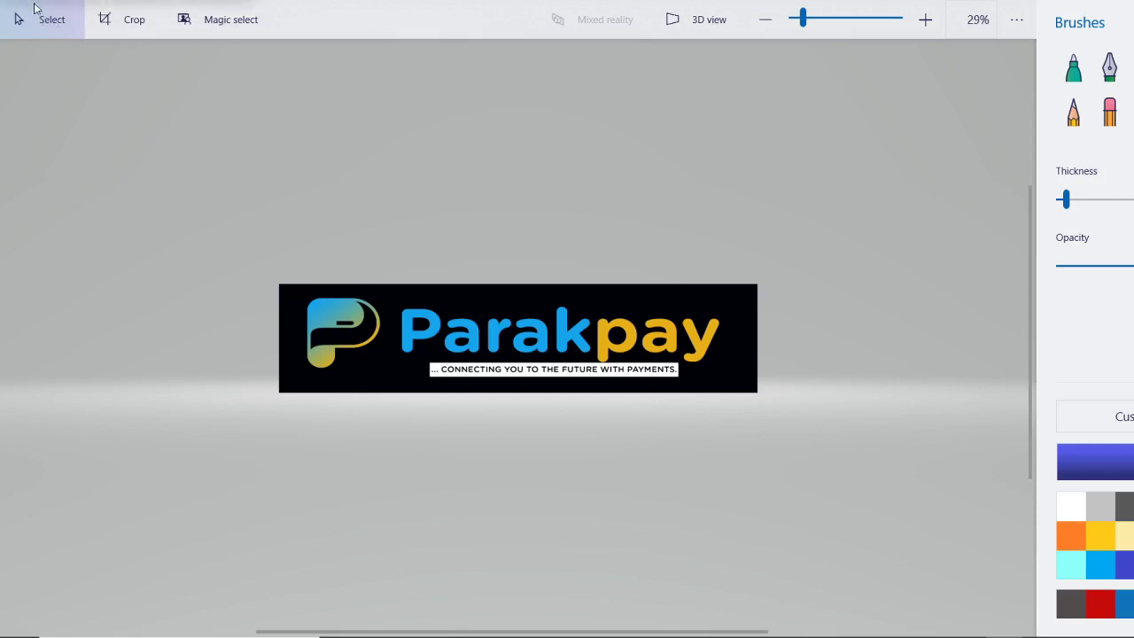
key("ctrl+o")
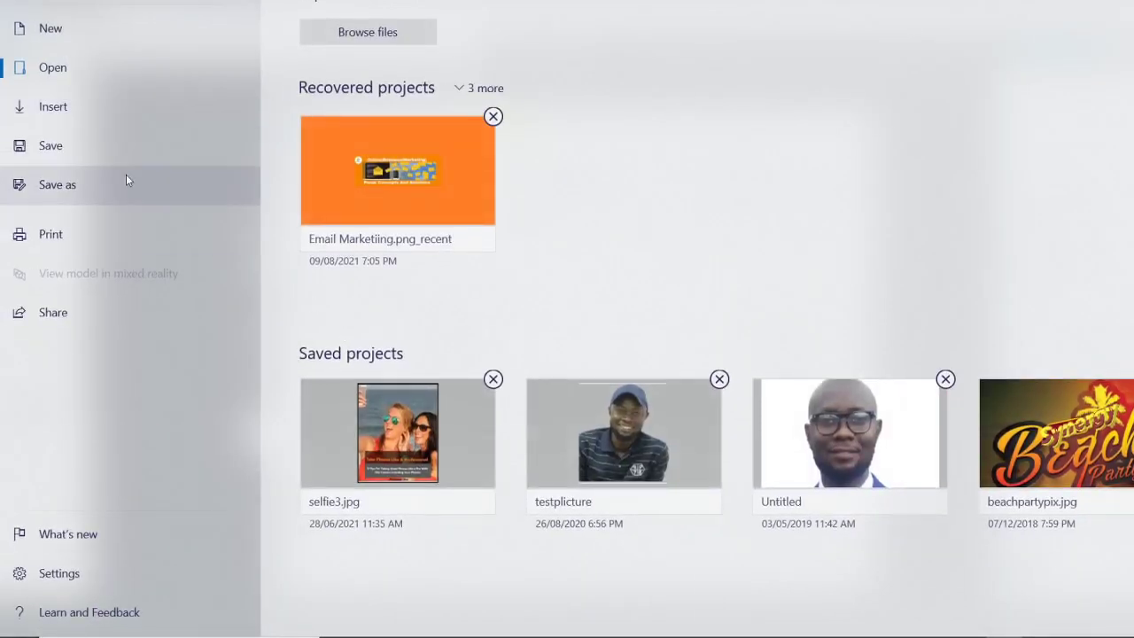
left_click(87, 186)
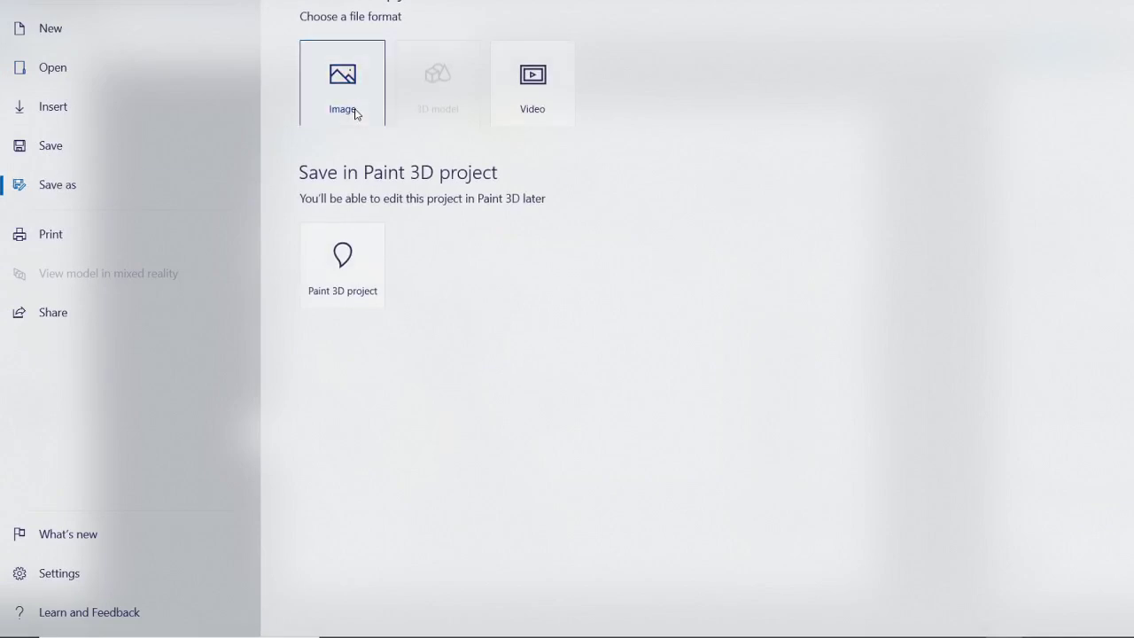
left_click(355, 111)
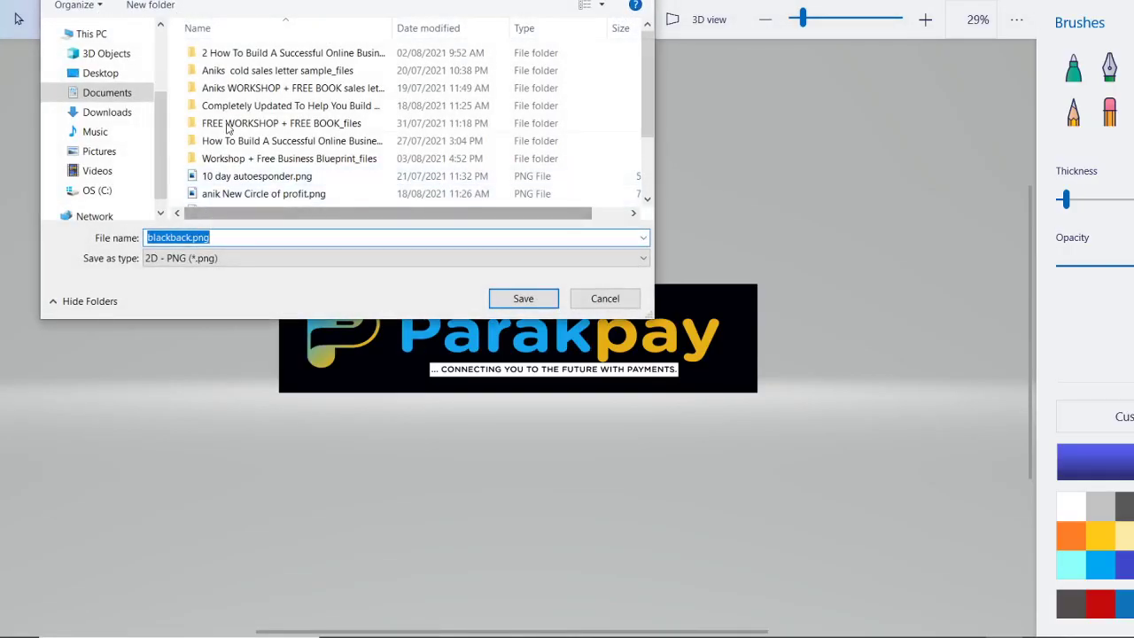
left_click(230, 237)
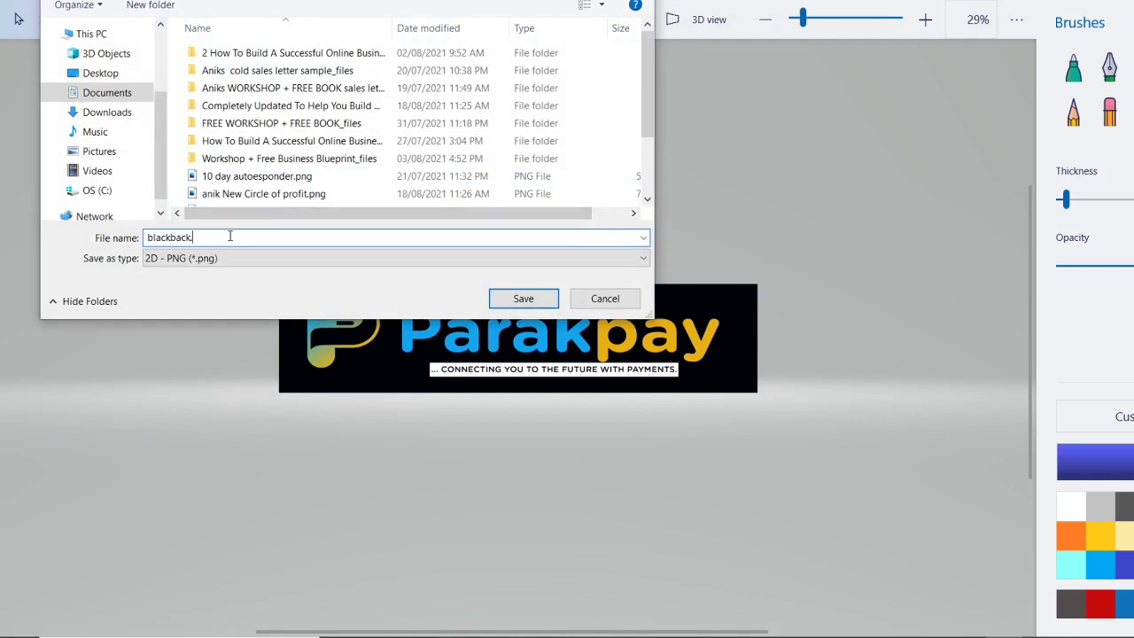
left_click(127, 115)
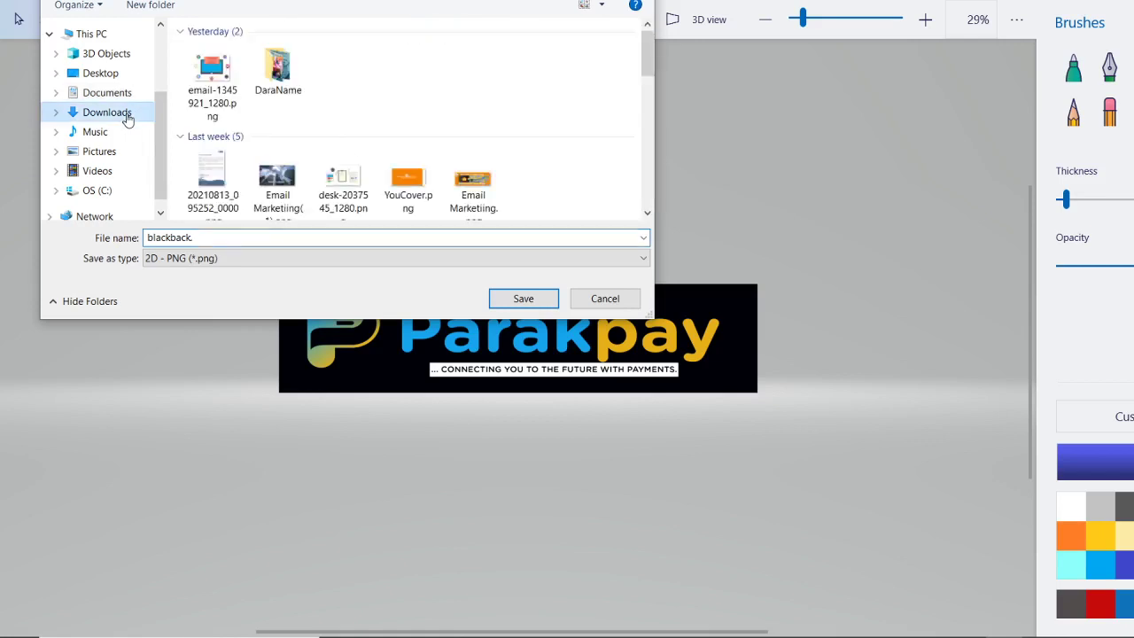
double_click(215, 238)
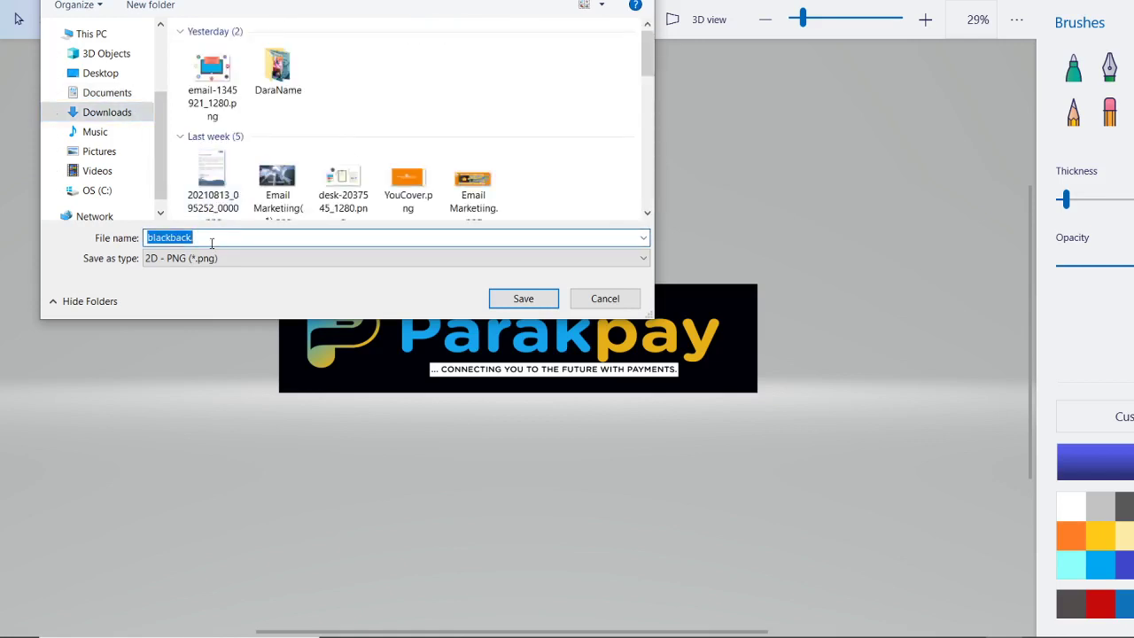
left_click(212, 241)
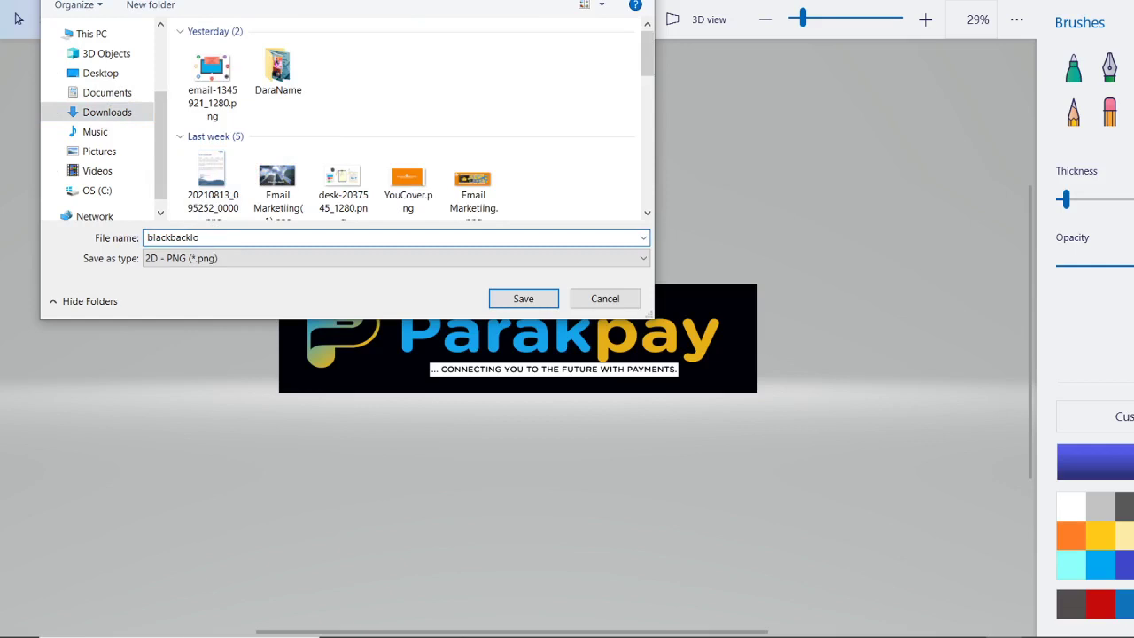
type("logo")
key("Return")
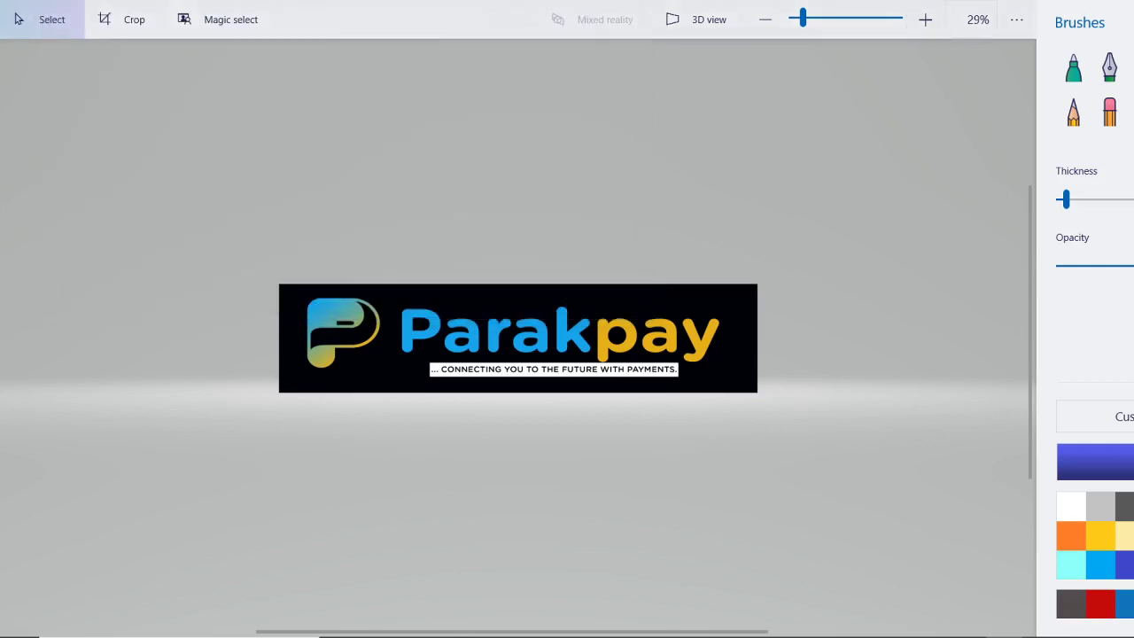
Close Paint 3D without saving changes to blackback.png, and close File Explorer to return to the AWeber landing page editor.
key("alt+F4")
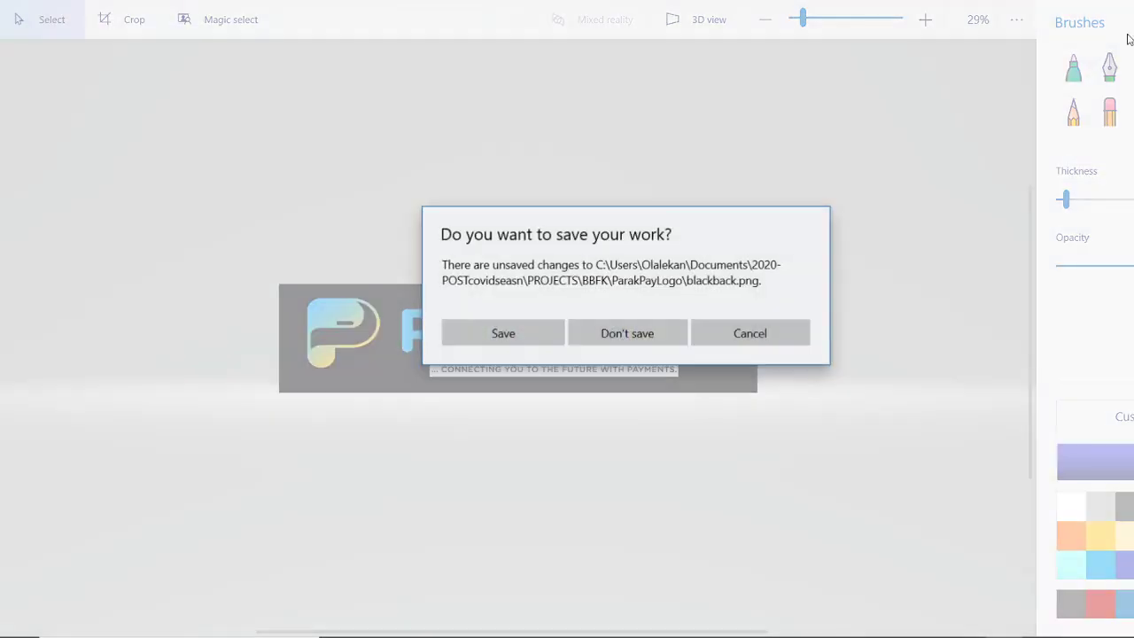
left_click(648, 329)
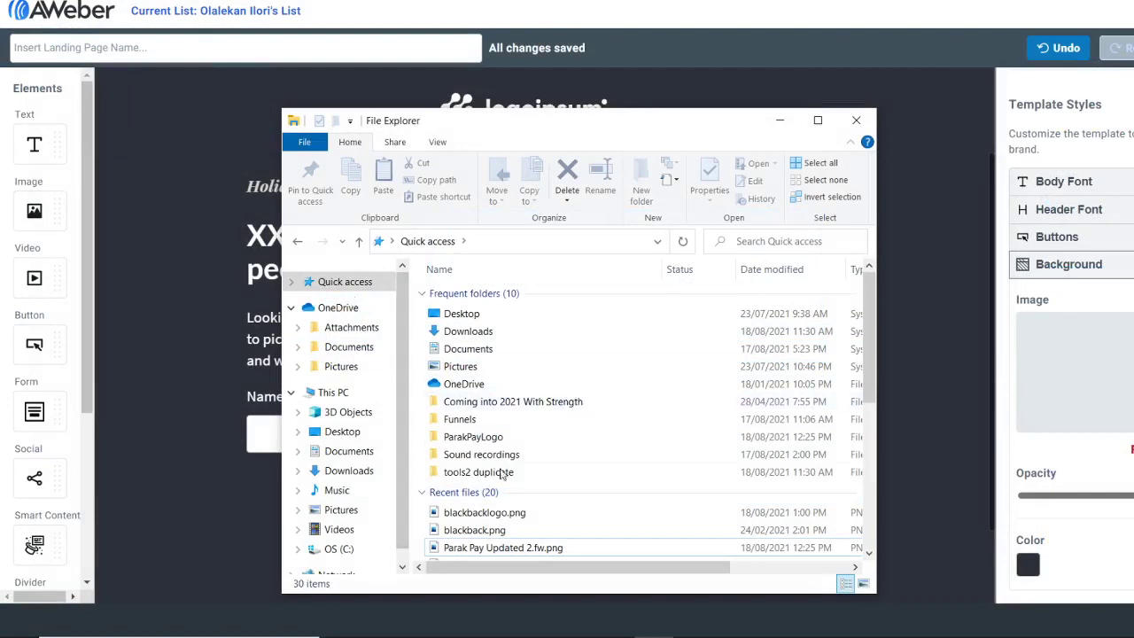
left_click(503, 516)
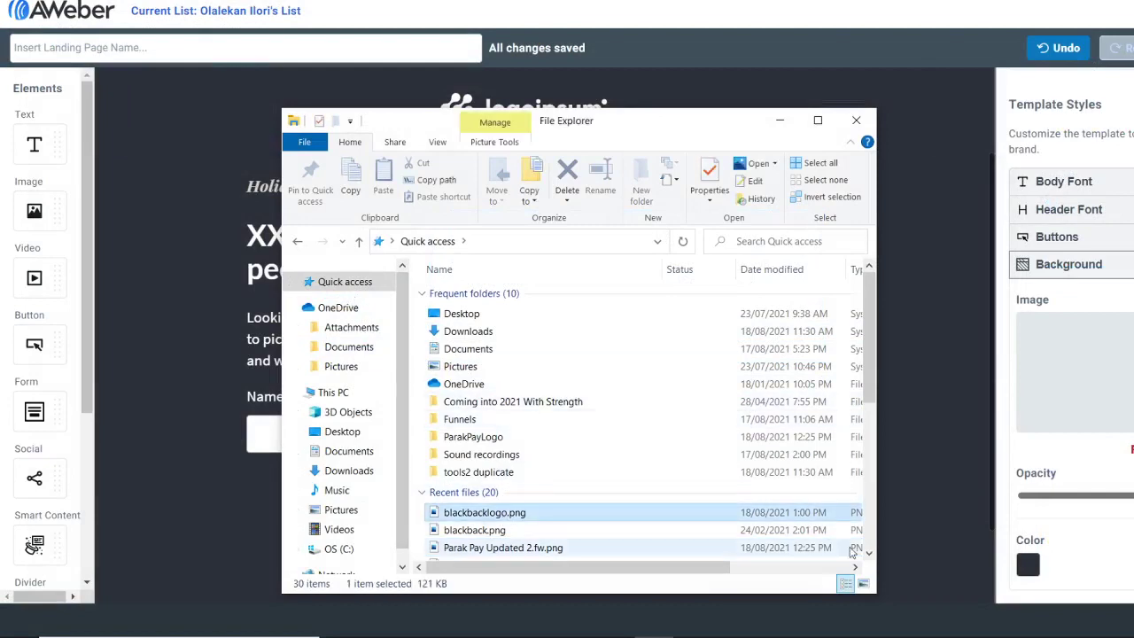
left_click(855, 122)
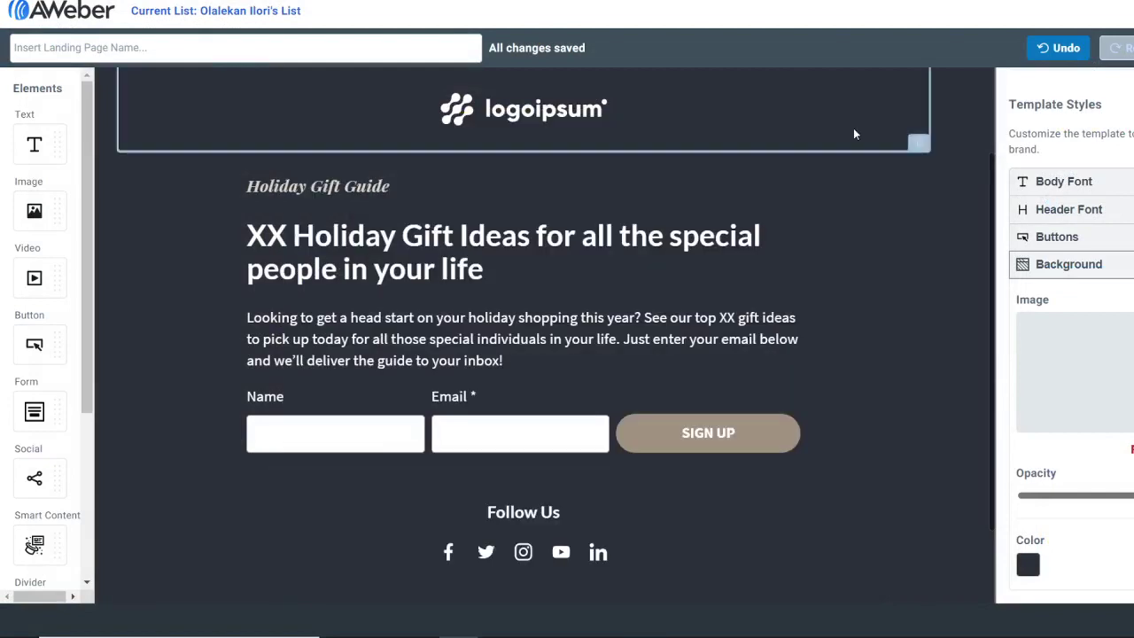
Replace the logoipsum placeholder in the header row with the image PP_1.png.
left_click(743, 274)
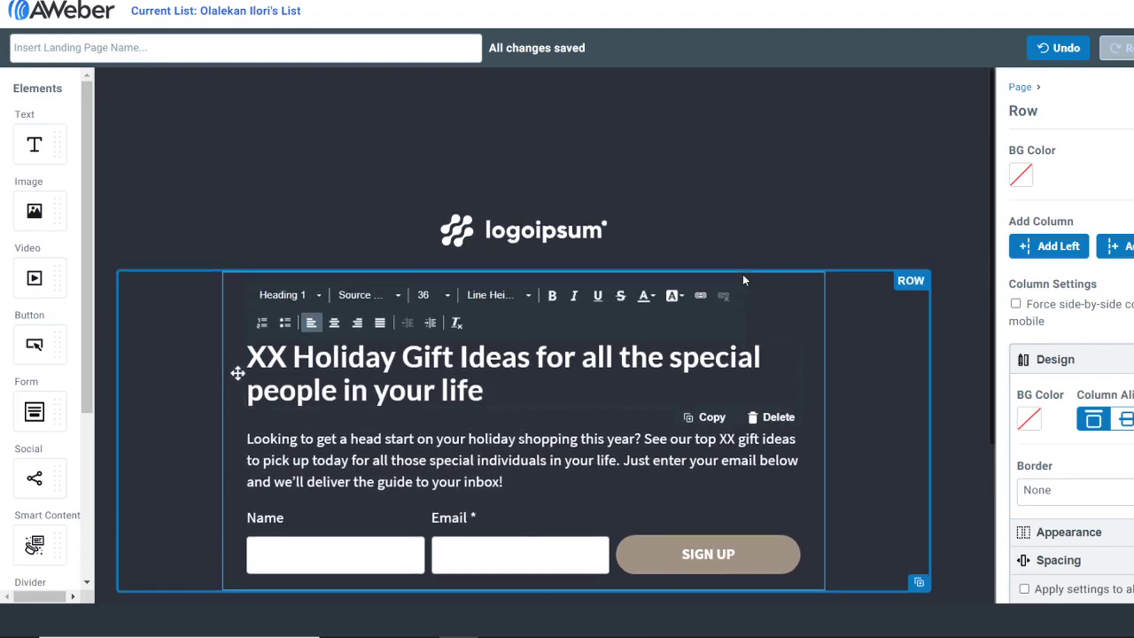
left_click(188, 360)
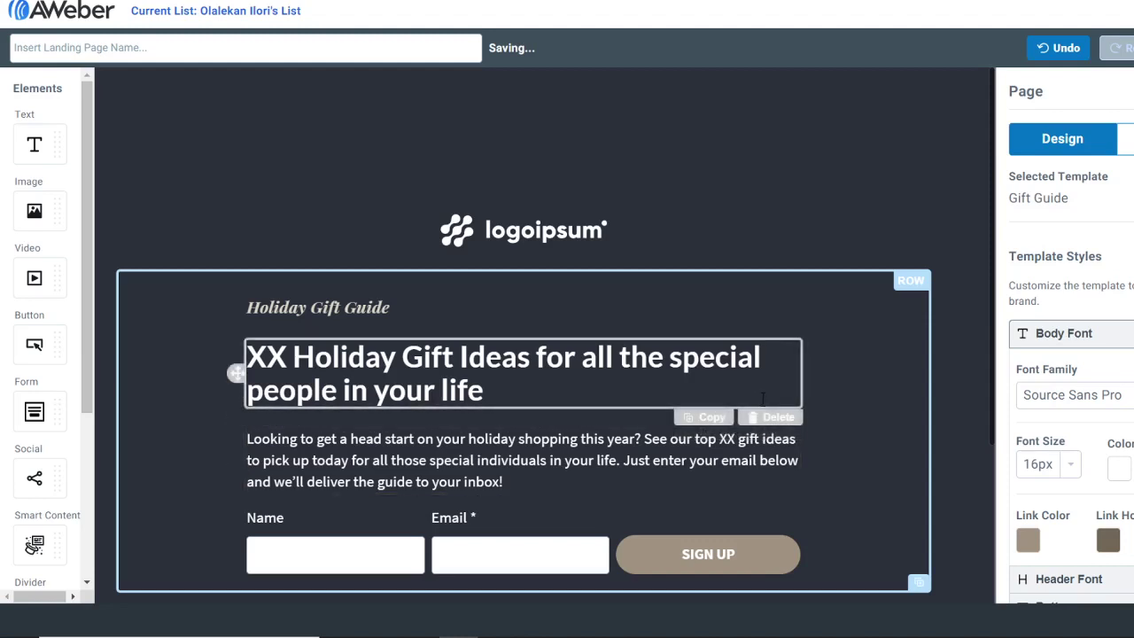
left_click(753, 237)
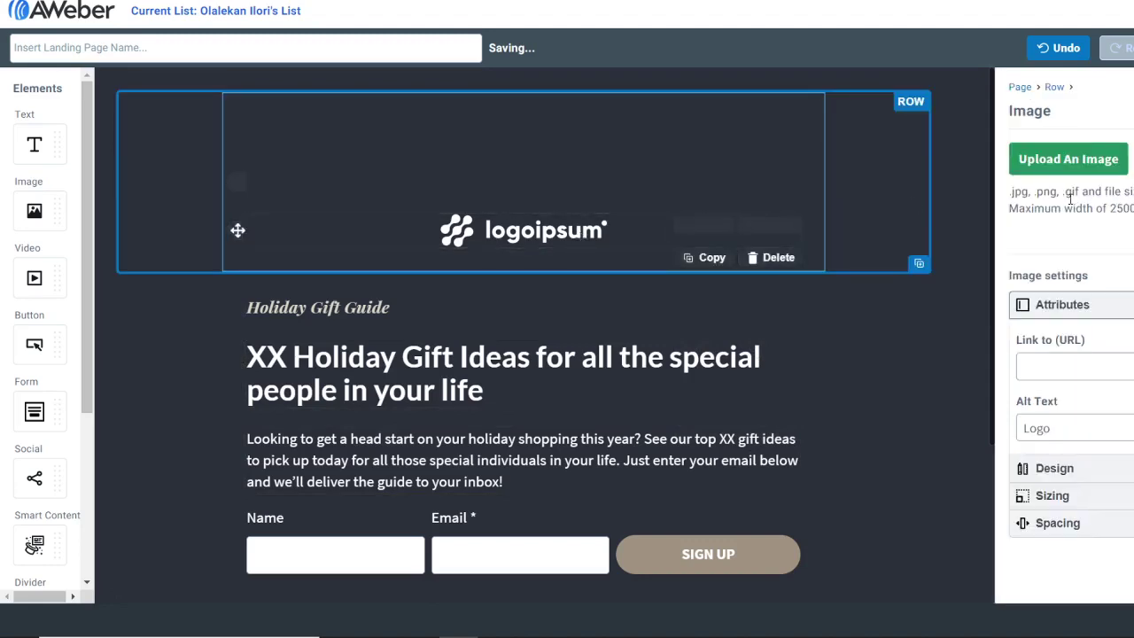
left_click(1088, 158)
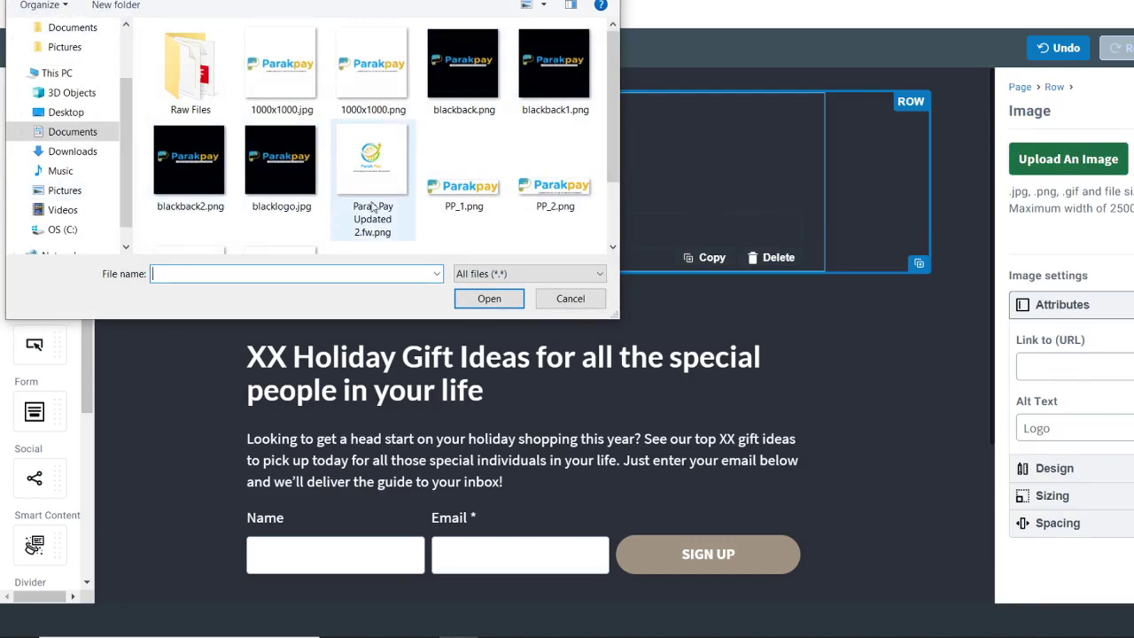
left_click(462, 197)
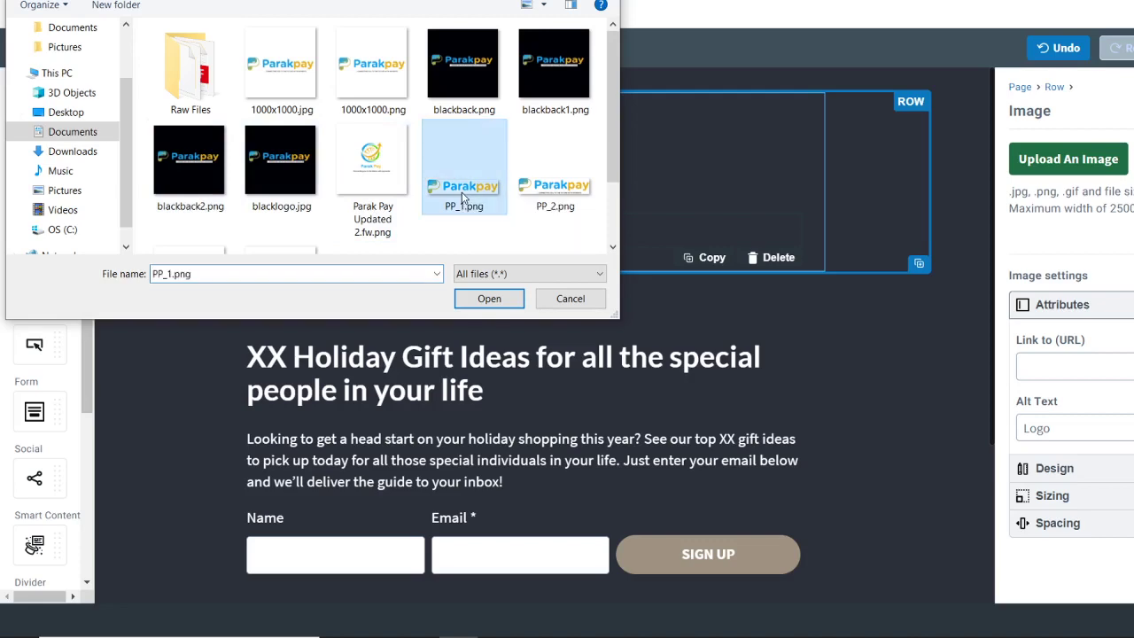
left_click(491, 301)
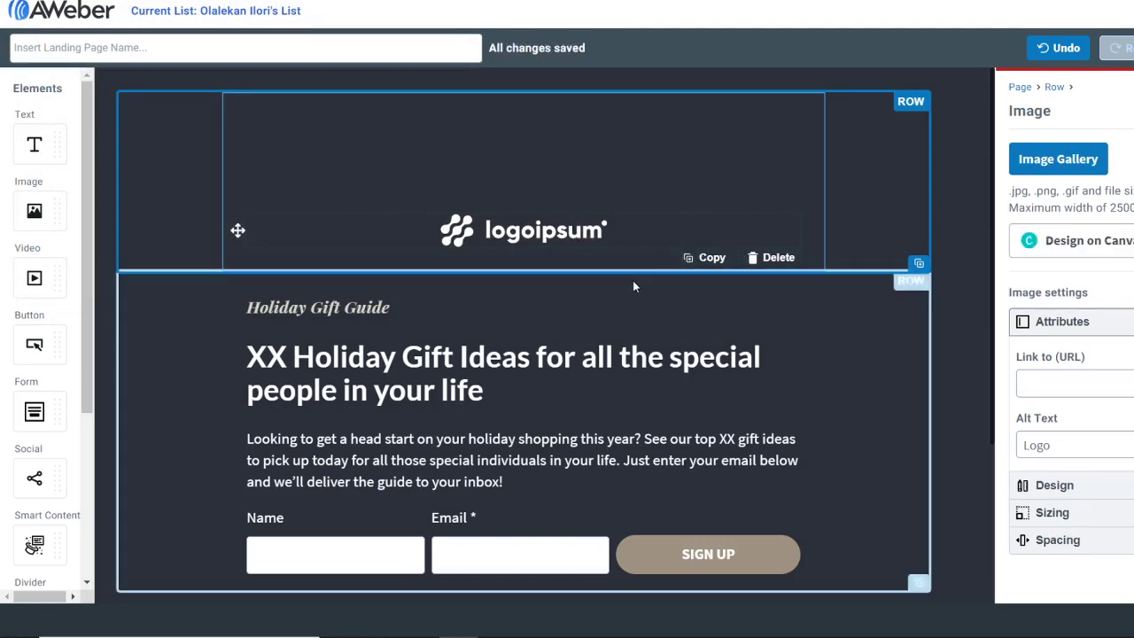
scroll(633, 280, "down", 1)
scroll(633, 280, "down", 1)
scroll(632, 280, "up", 2)
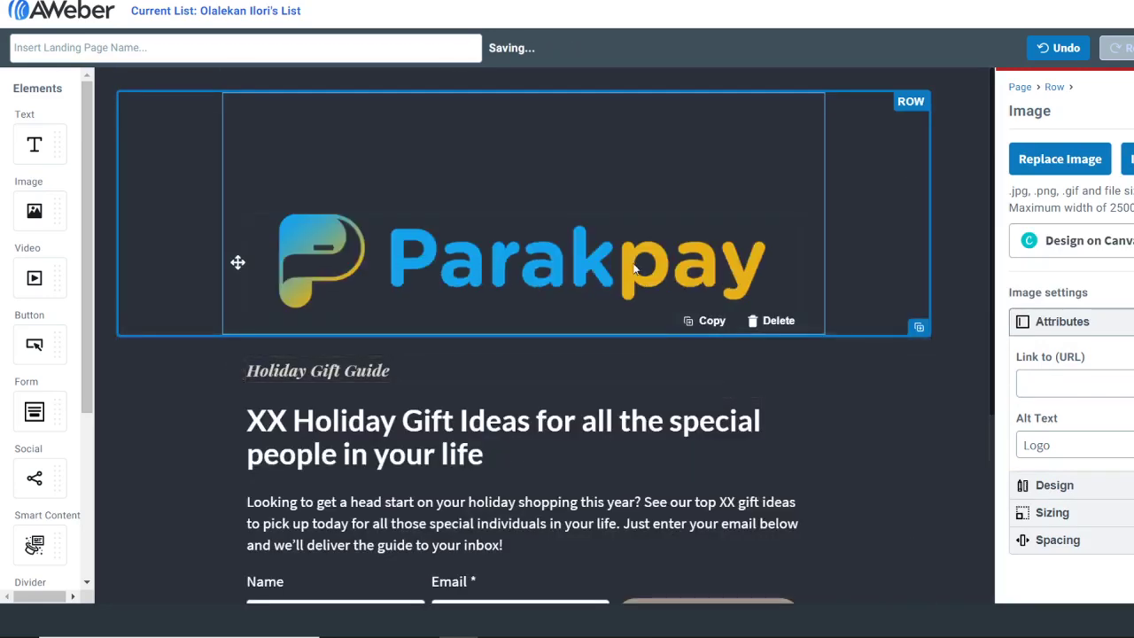
left_click(891, 391)
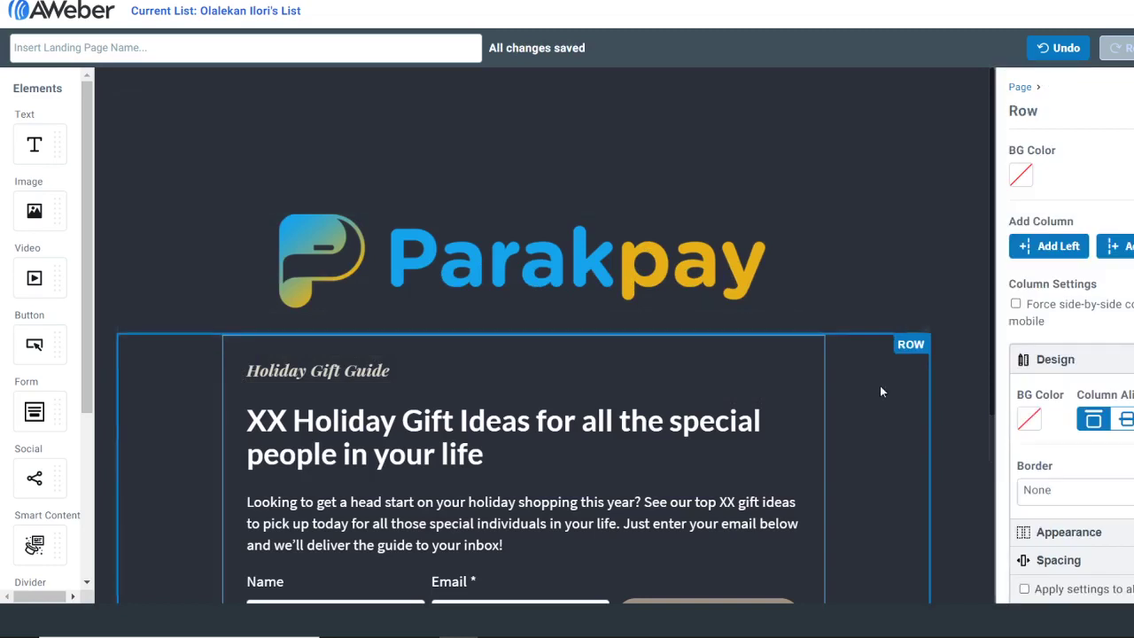
Turn off Auto Width for the Parakpay logo and shrink it to about 448 x 88 px.
left_click(737, 280)
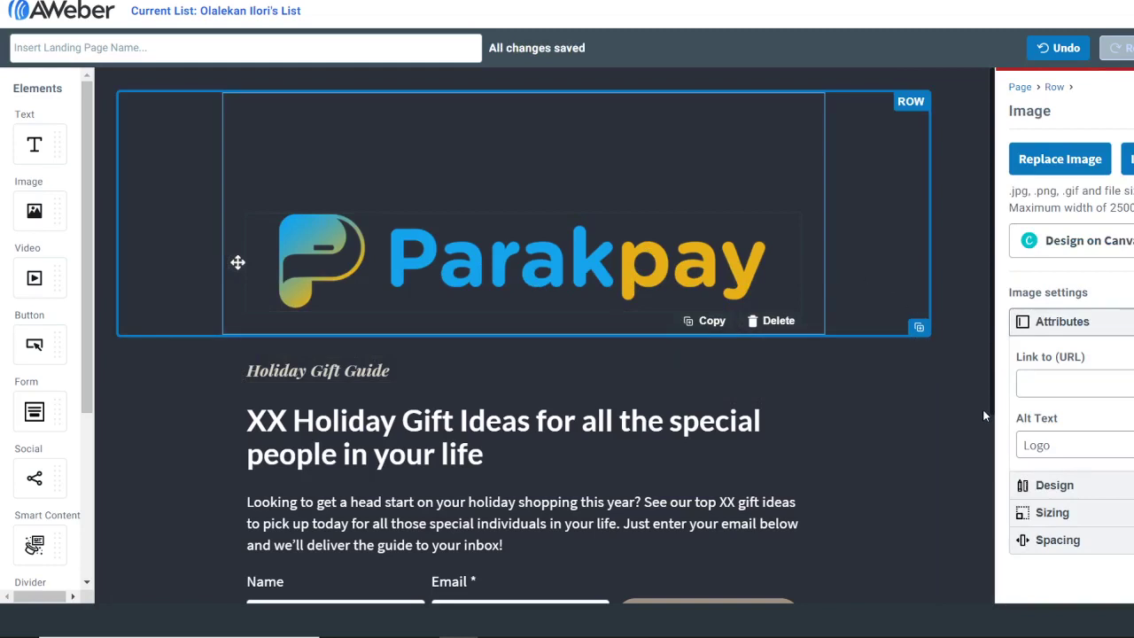
left_click(1053, 512)
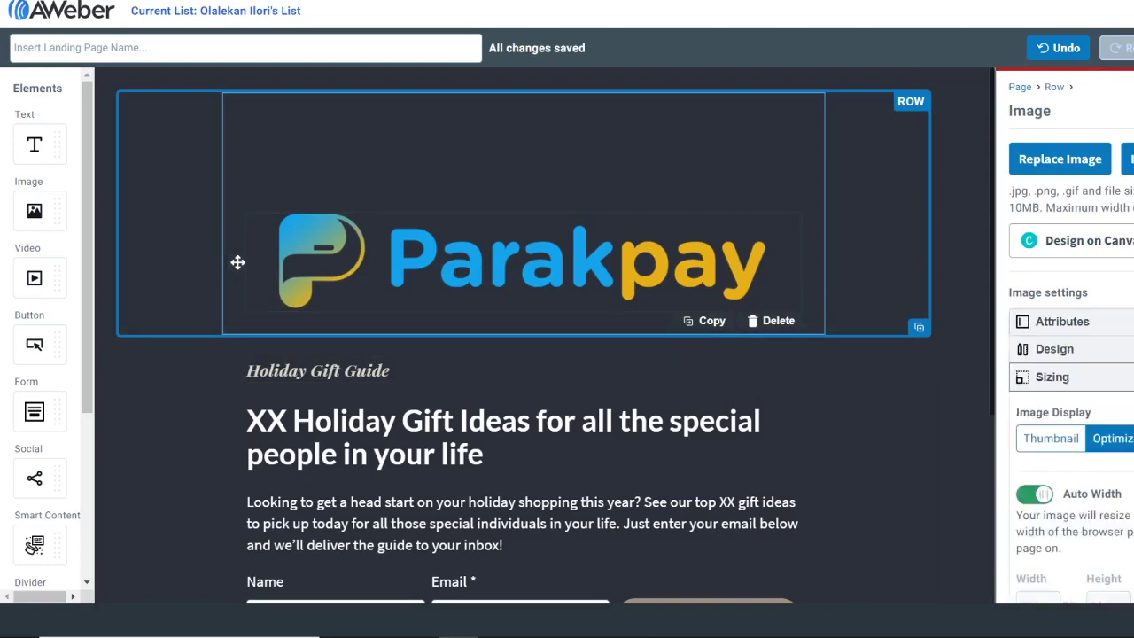
left_click(1035, 494)
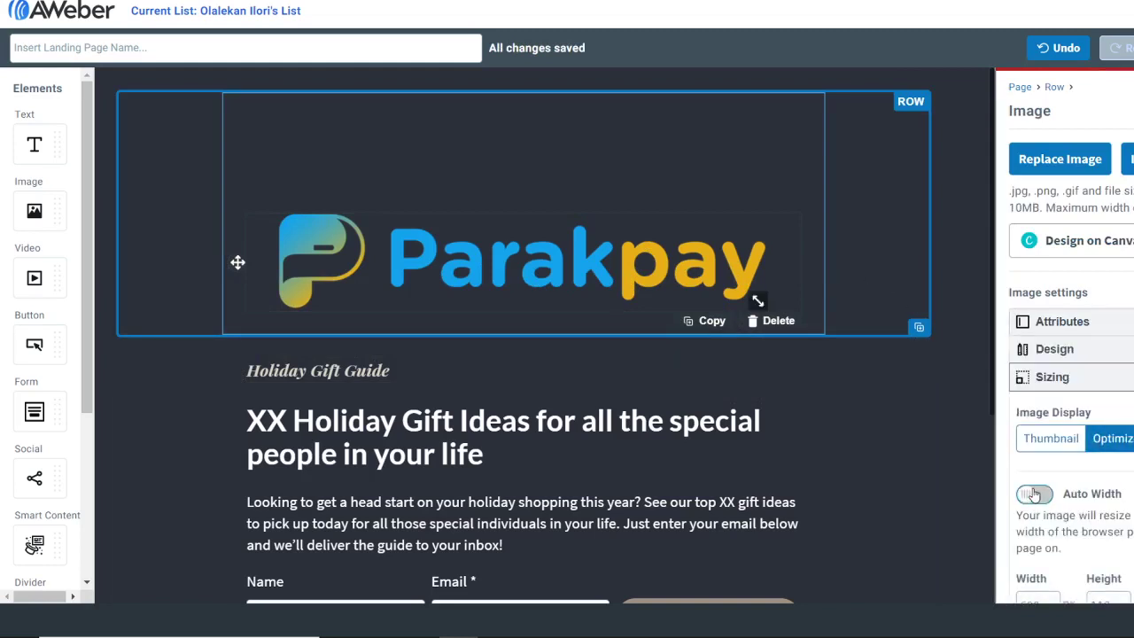
left_click_drag(757, 301, 697, 277)
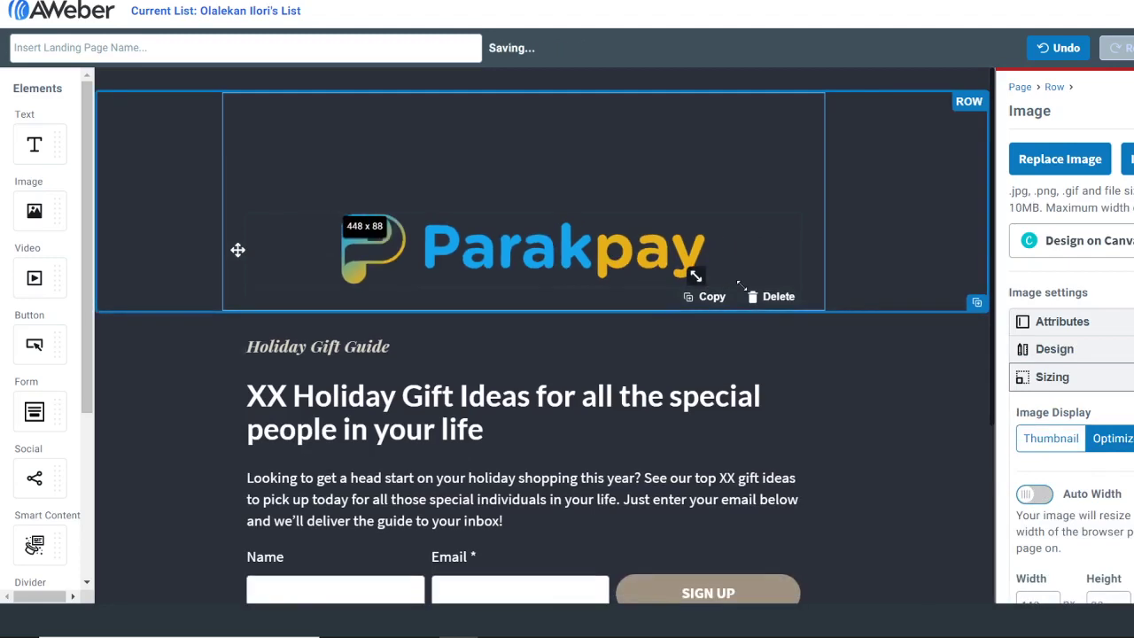
left_click(881, 405)
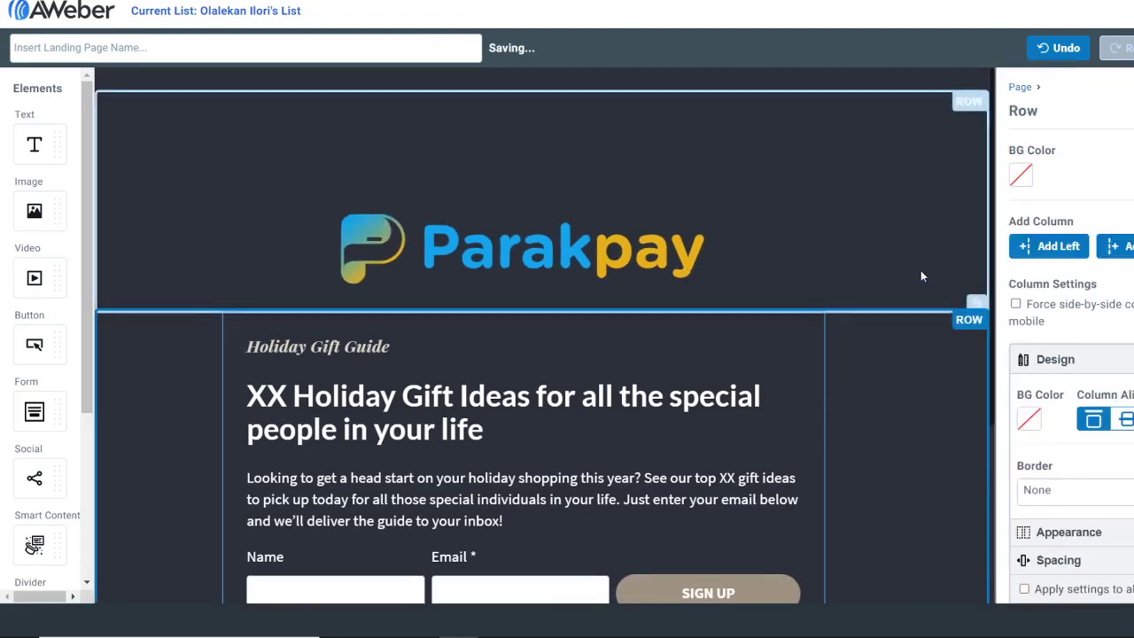
Change the template's page background color to the darker navy #11151F.
scroll(920, 471, "down", 3)
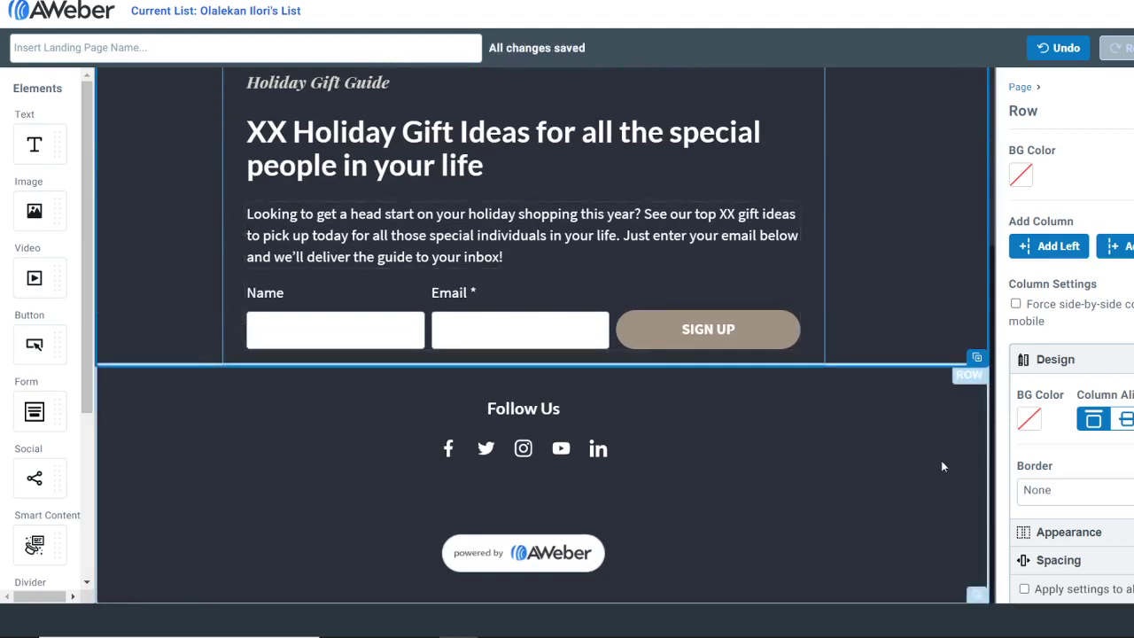
left_click(951, 301)
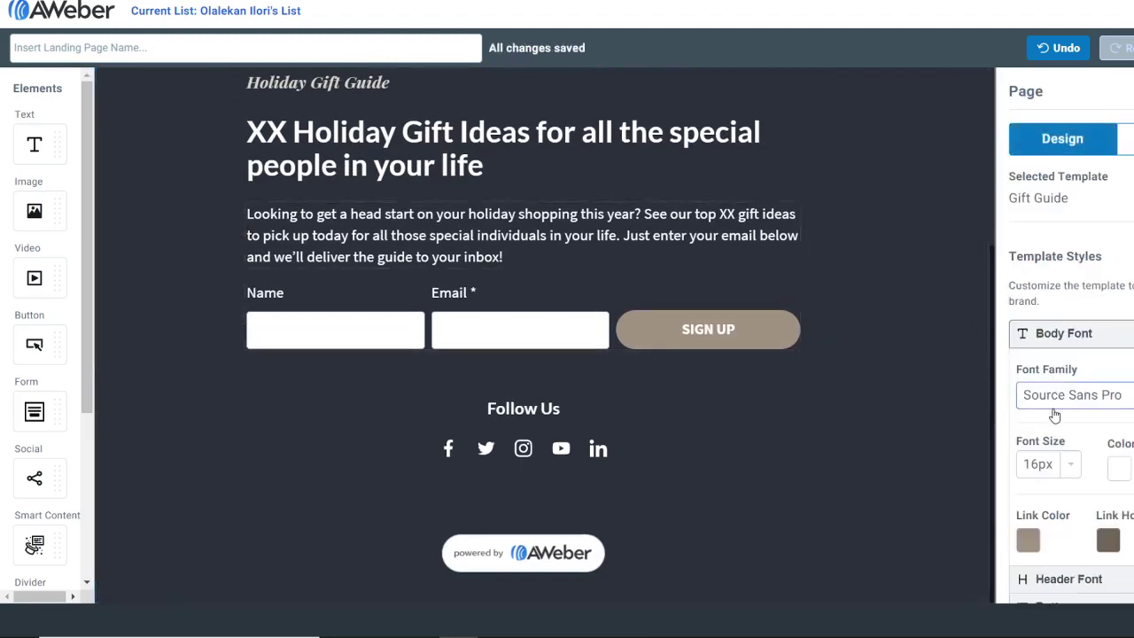
scroll(1119, 409, "down", 1)
left_click(1119, 409)
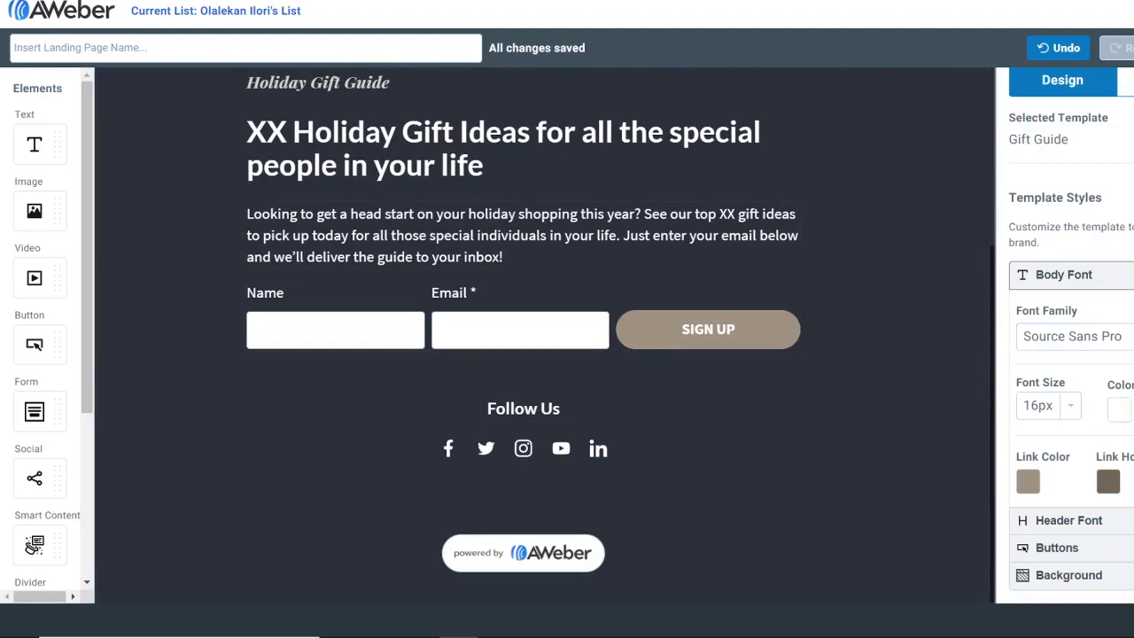
left_click(1069, 575)
scroll(1099, 469, "down", 2)
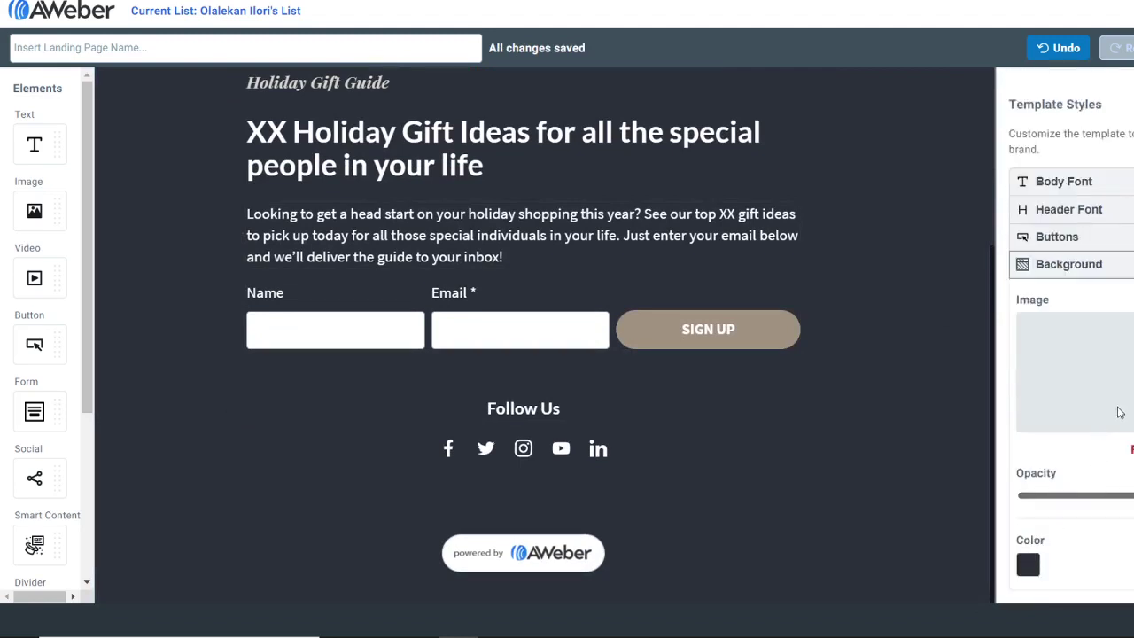
left_click(1027, 566)
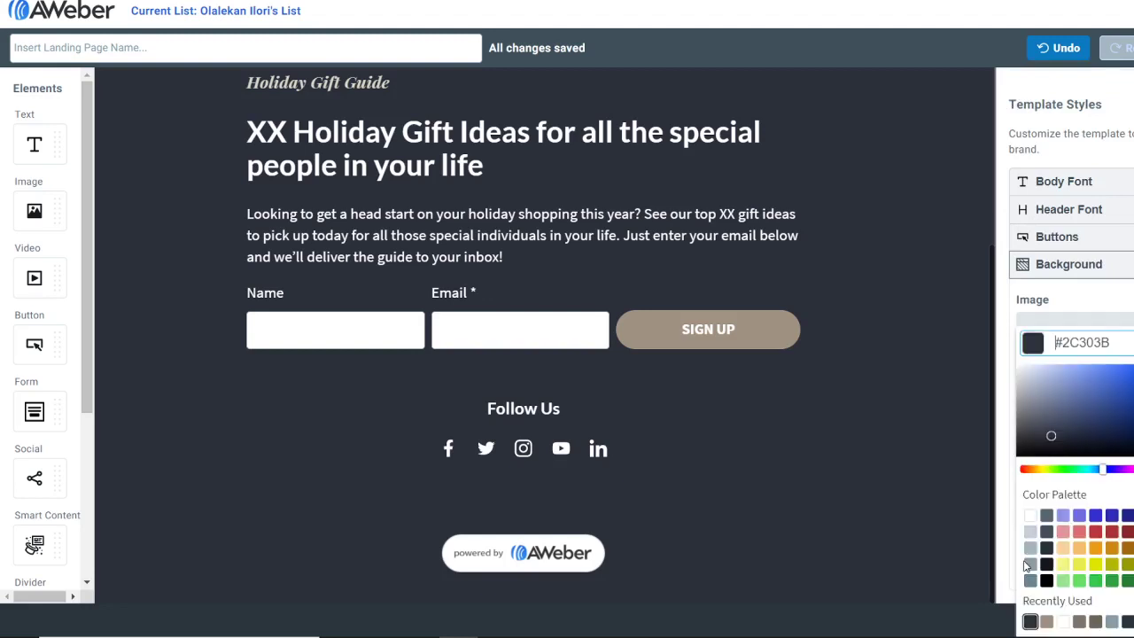
left_click(1080, 448)
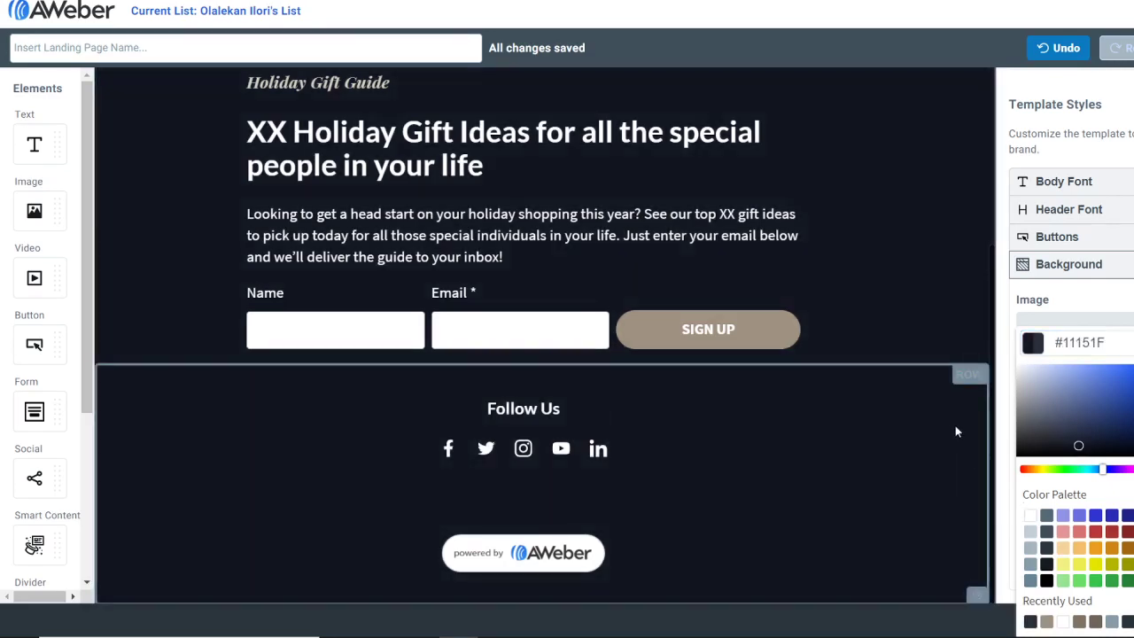
left_click(952, 264)
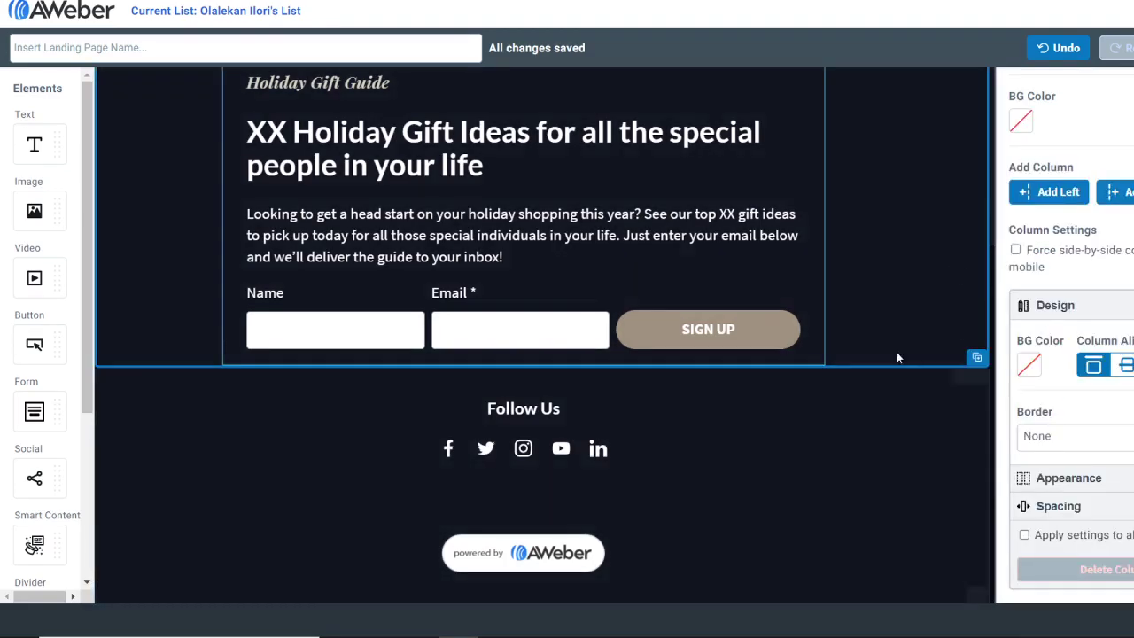
Replace the "XX Holiday Gift Ideas" heading with "Discover The Perfect Solution For Financing Your International Fees".
scroll(835, 257, "up", 3)
scroll(828, 263, "down", 2)
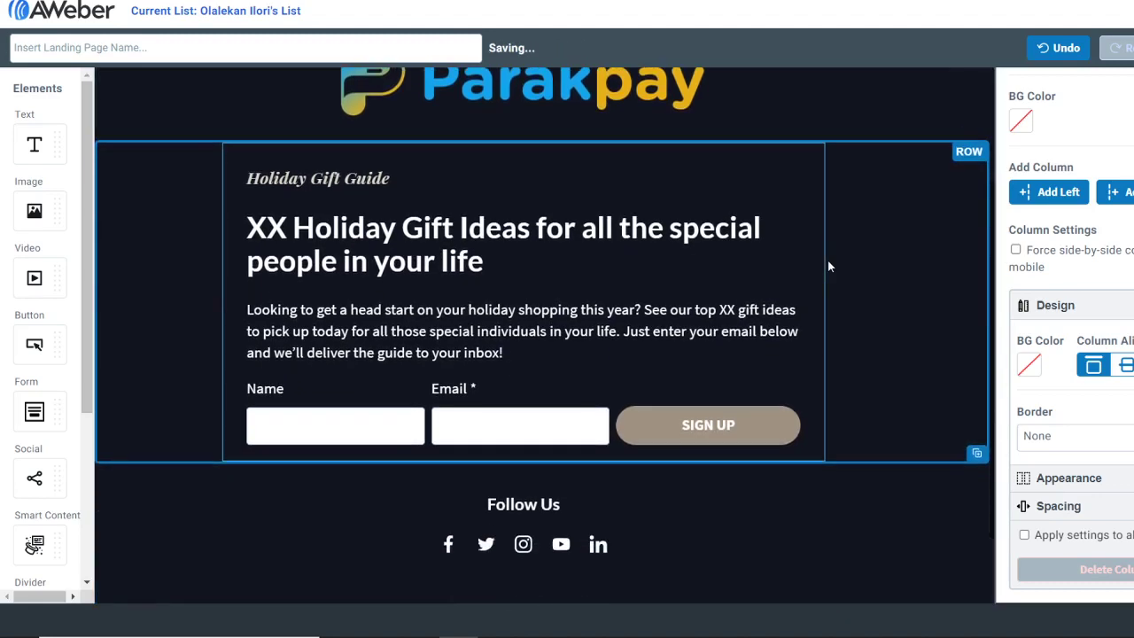
left_click(542, 249)
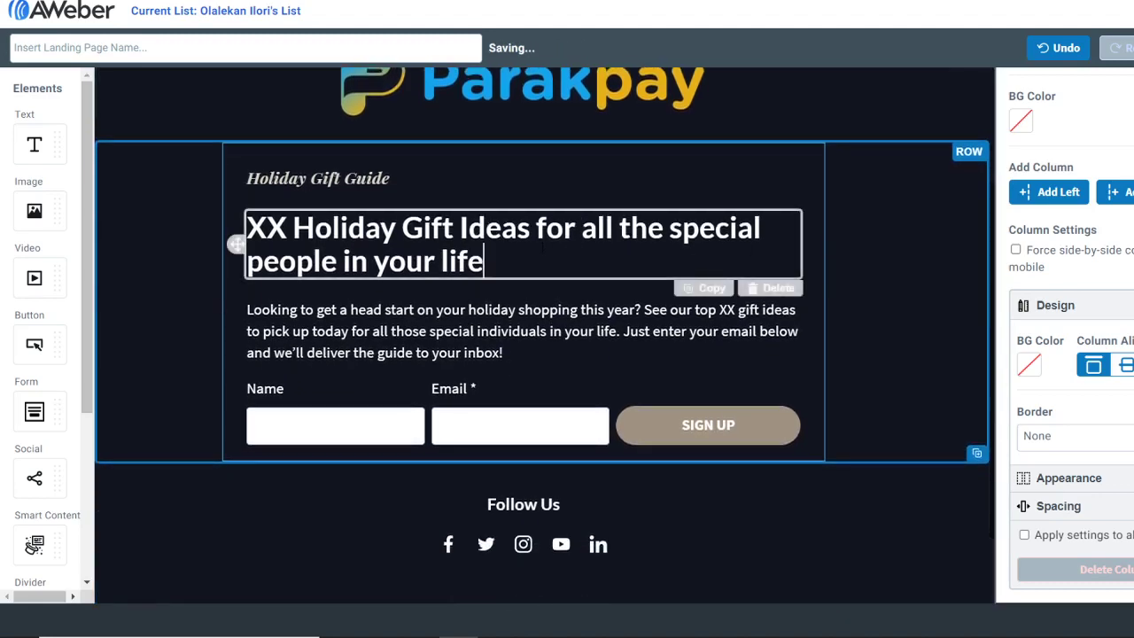
triple_click(542, 249)
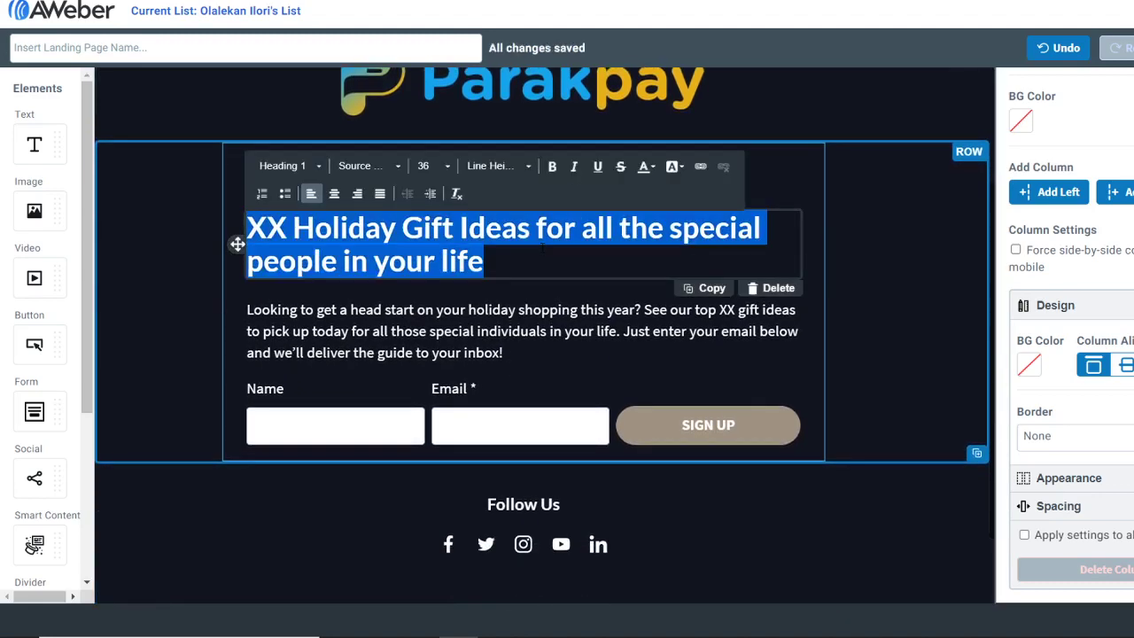
type("D")
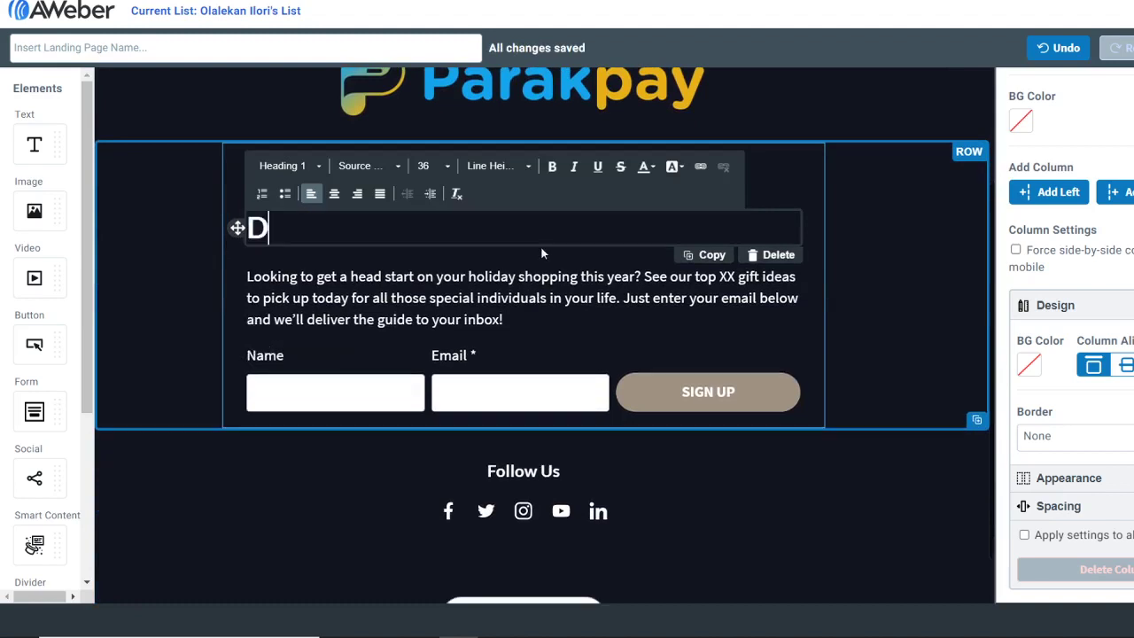
type("isco")
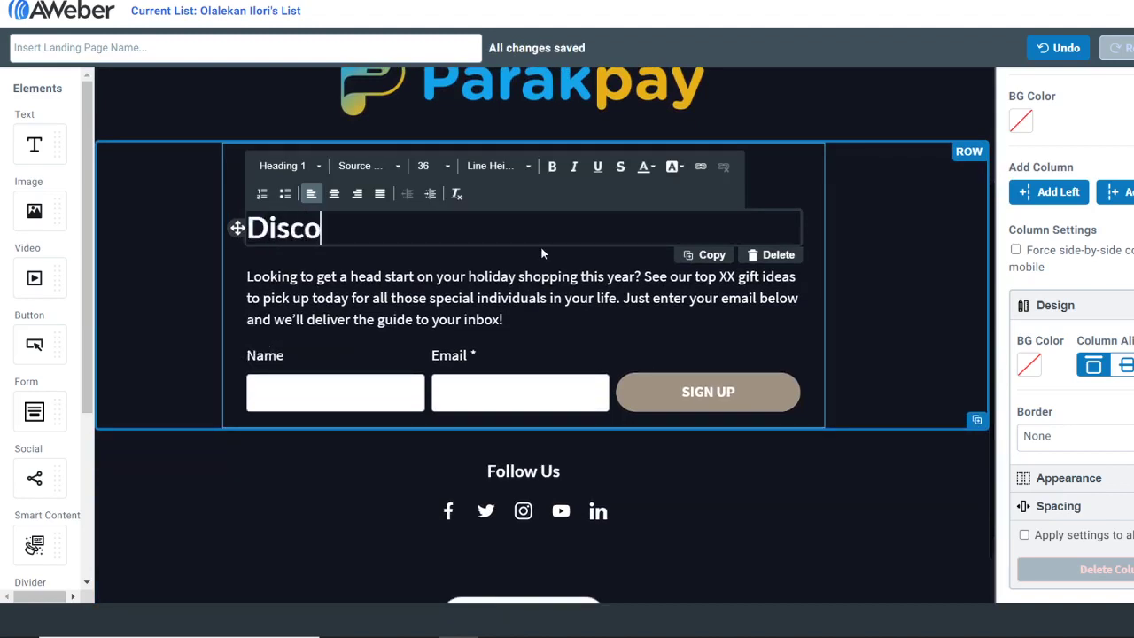
type("ver The ")
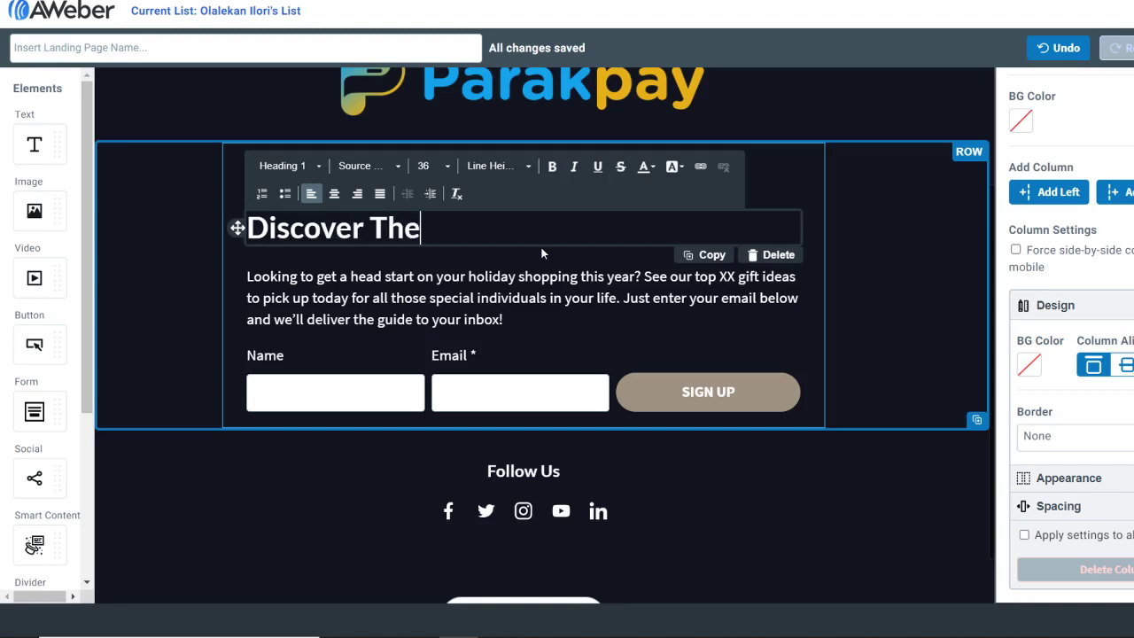
type("Perfec")
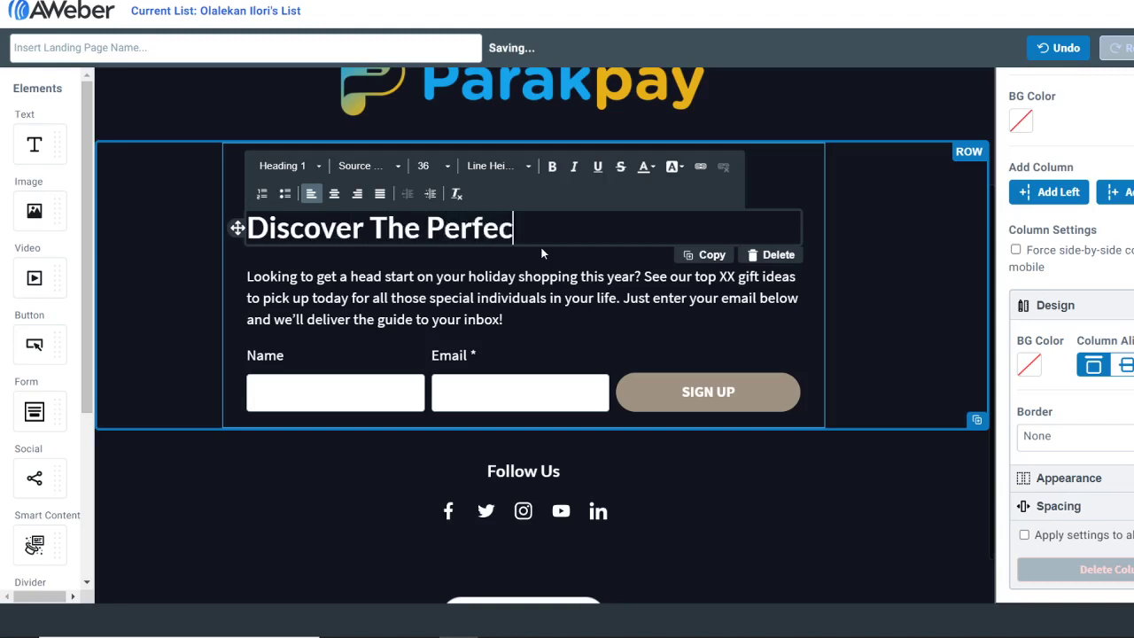
type("t Solution ")
type("For You")
type("r")
key("BackSpace")
key("BackSpace")
key("BackSpace")
key("BackSpace")
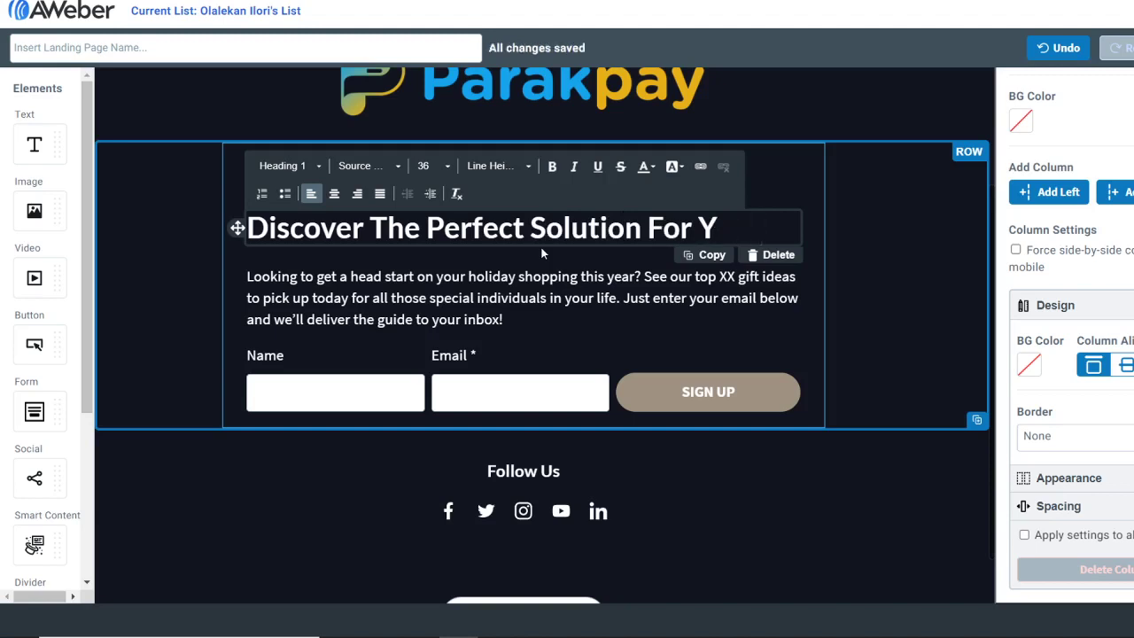
type("Fin")
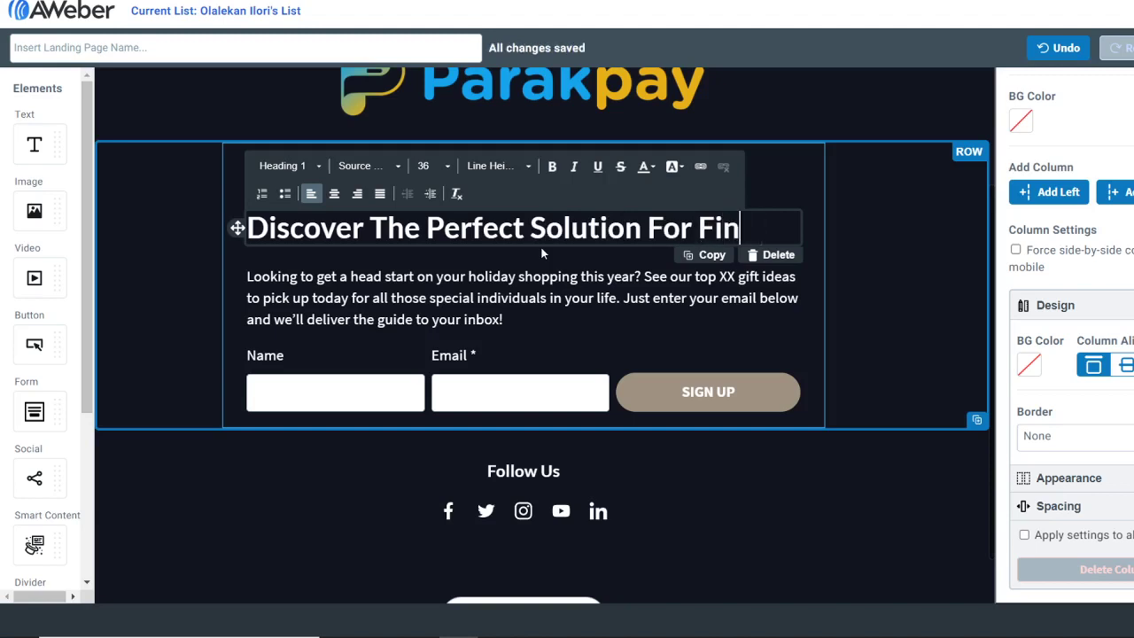
type("ancing Your")
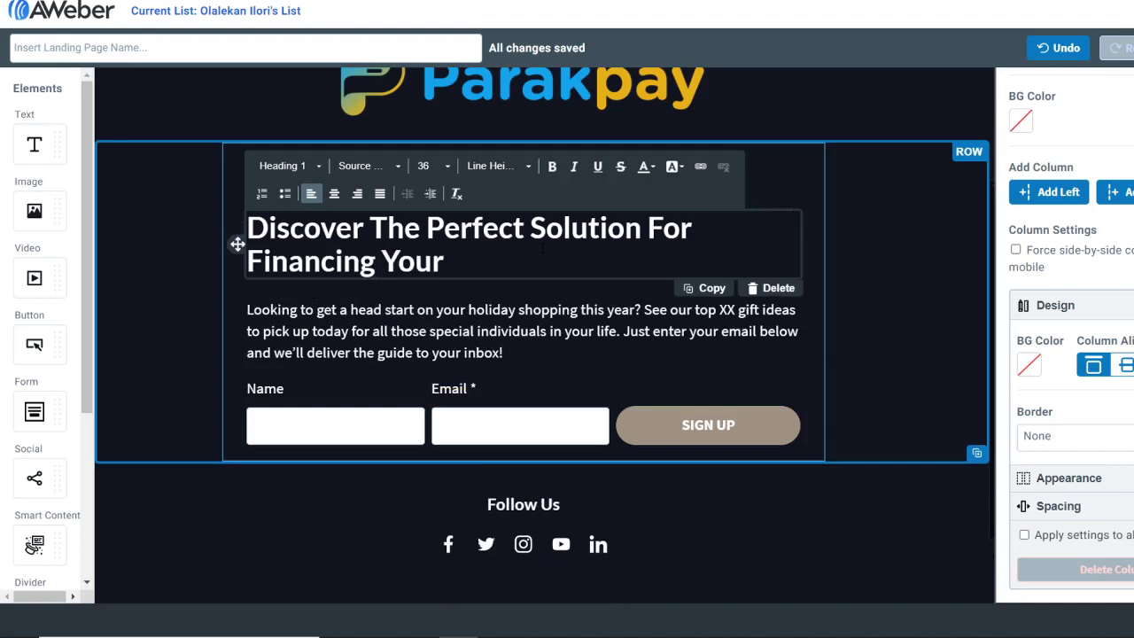
type(" Inter")
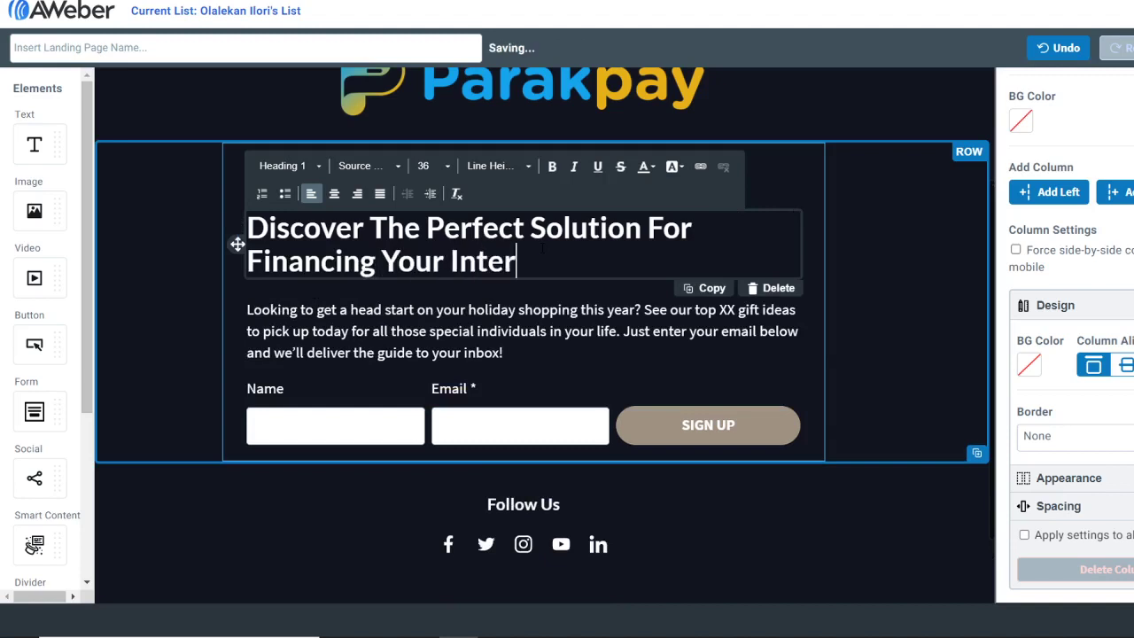
type("national")
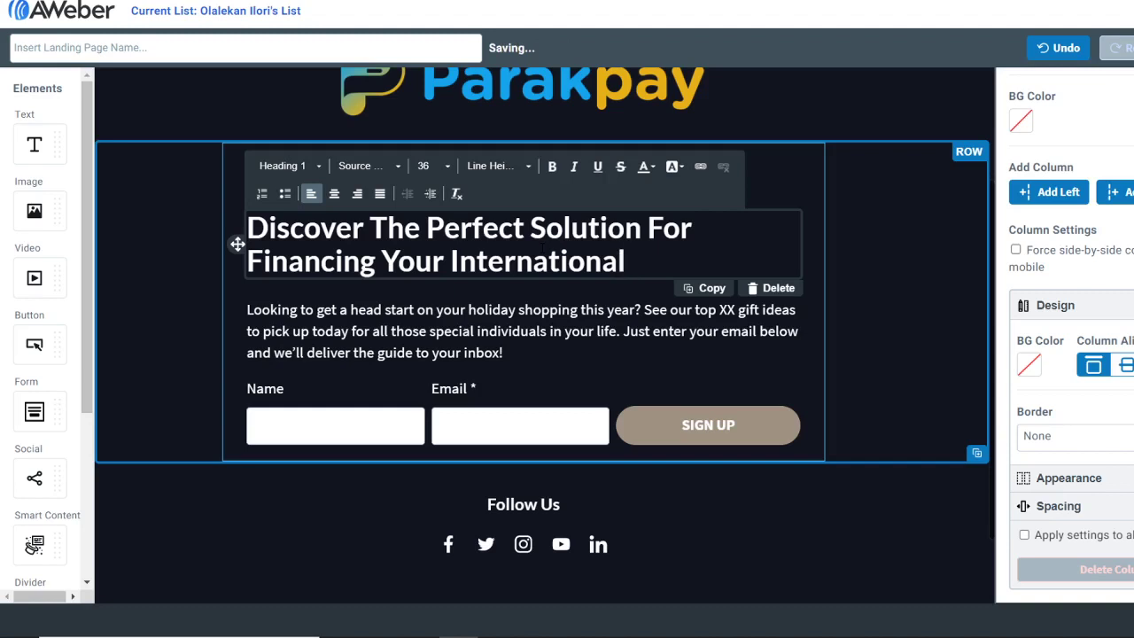
type(" F")
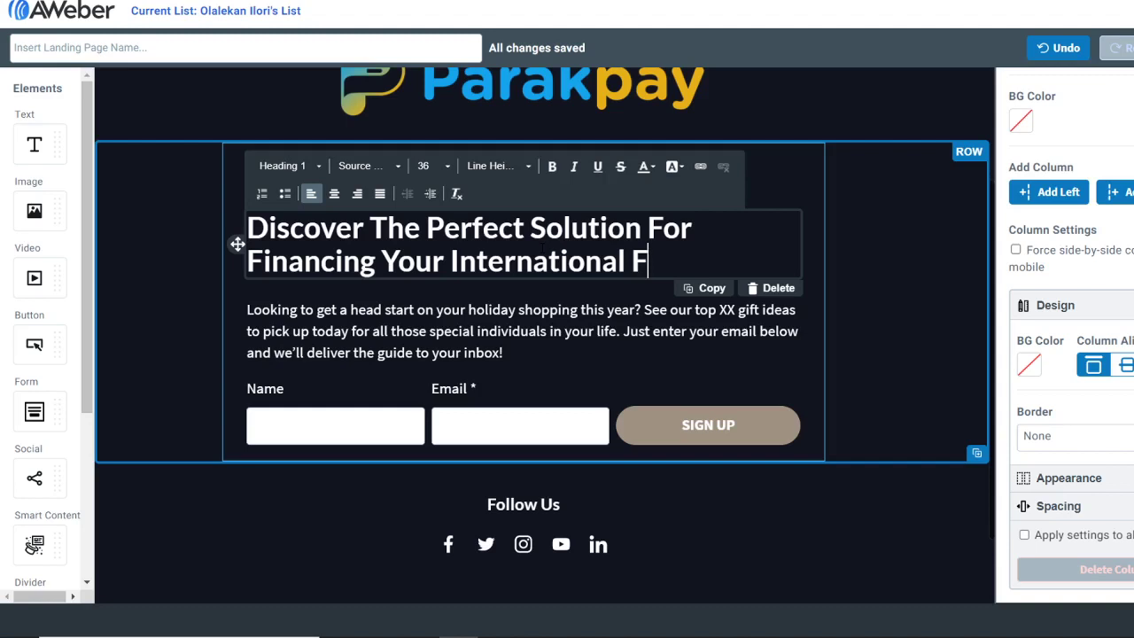
type("ees")
Delete the "Holiday Gift Guide" text element above the main heading.
left_click(523, 353)
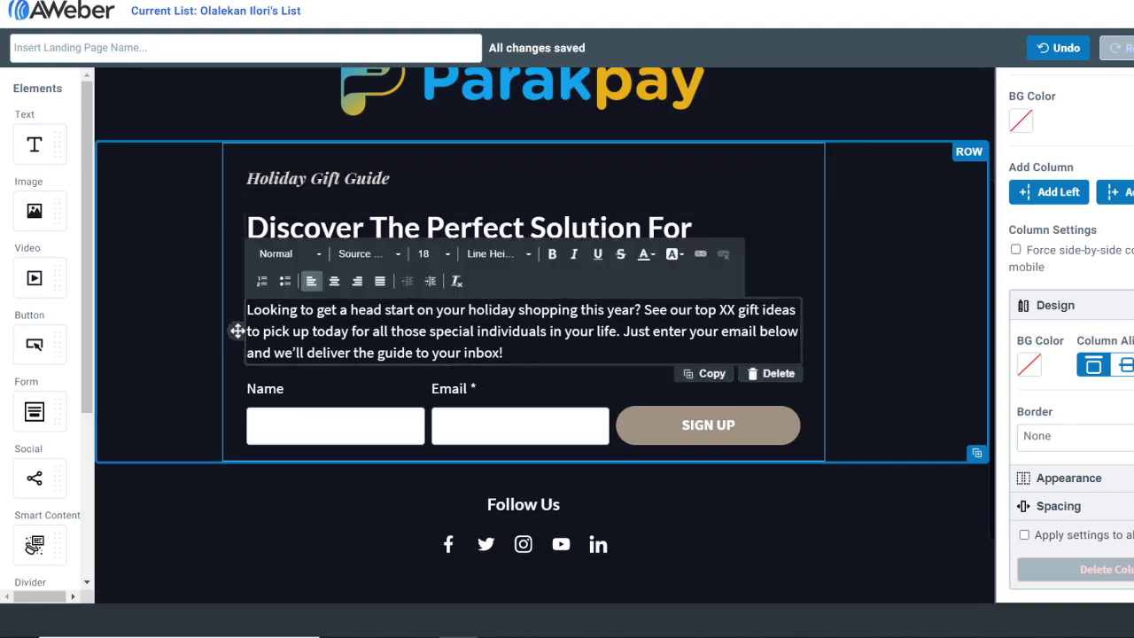
left_click(753, 180)
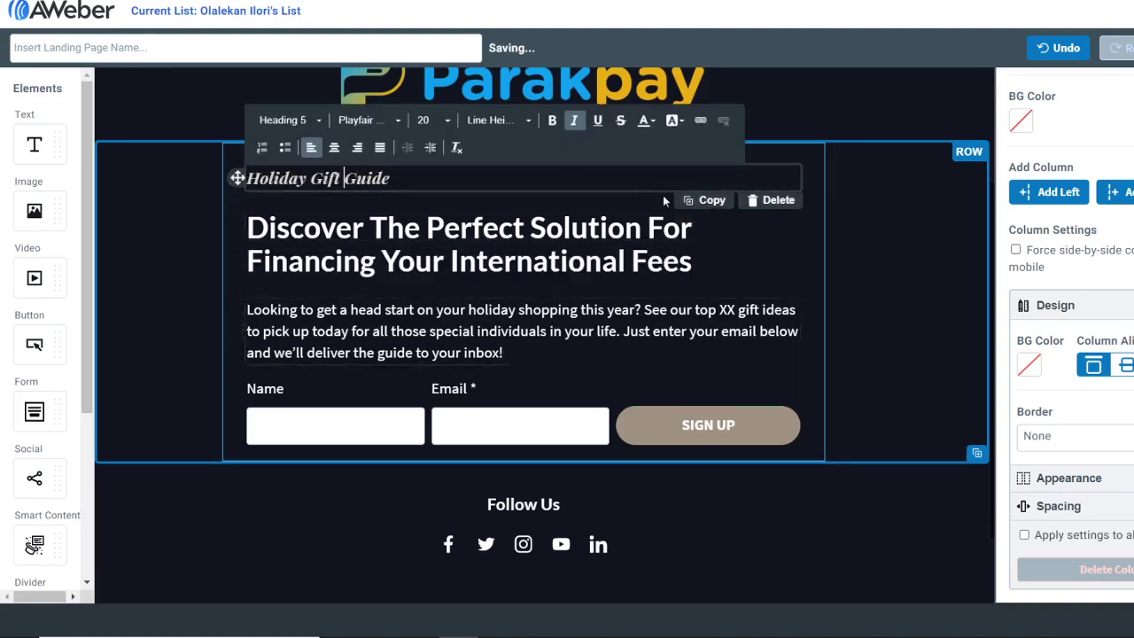
left_click(771, 200)
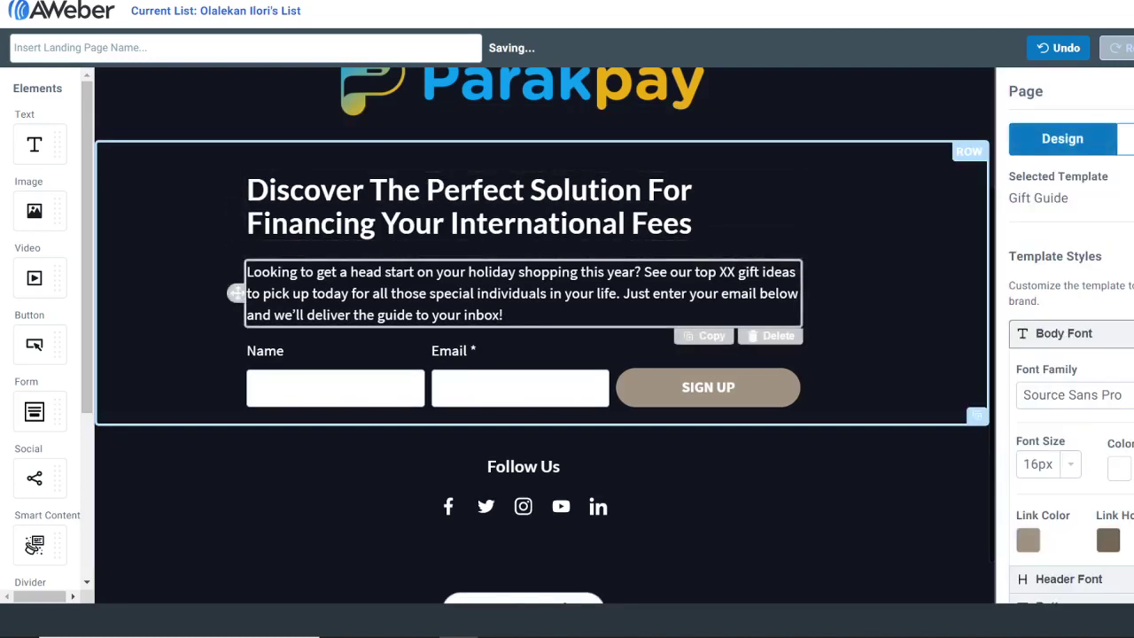
Replace the holiday shopping paragraph below the heading with "The best offer on student loans, proof of funds".
left_click_drag(504, 314, 283, 257)
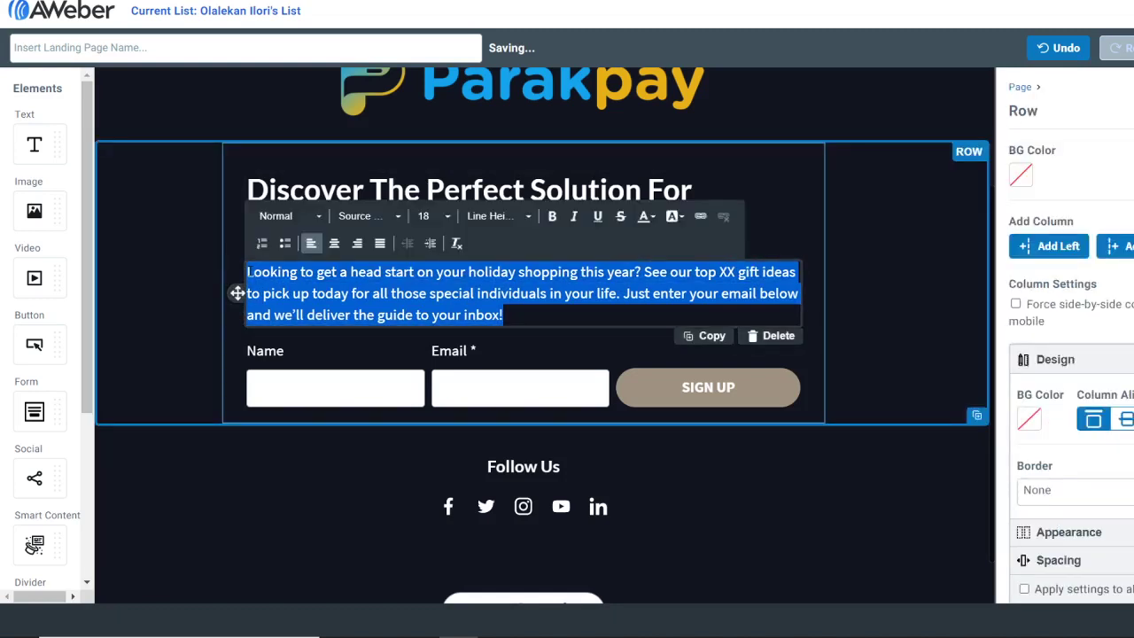
key("BackSpace")
type("The ")
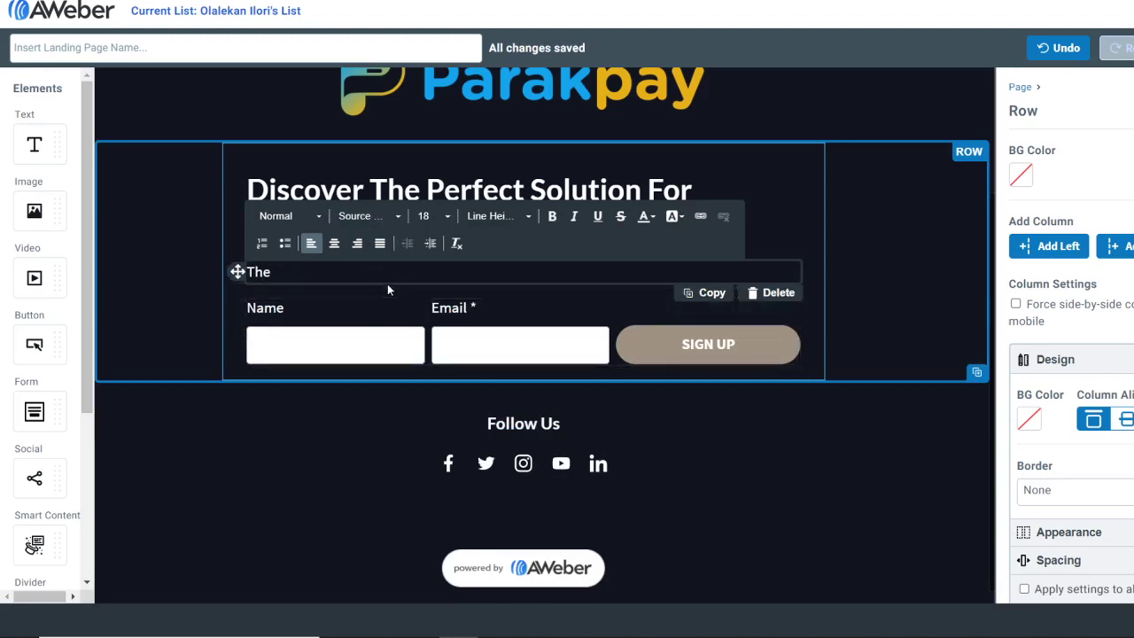
type("be")
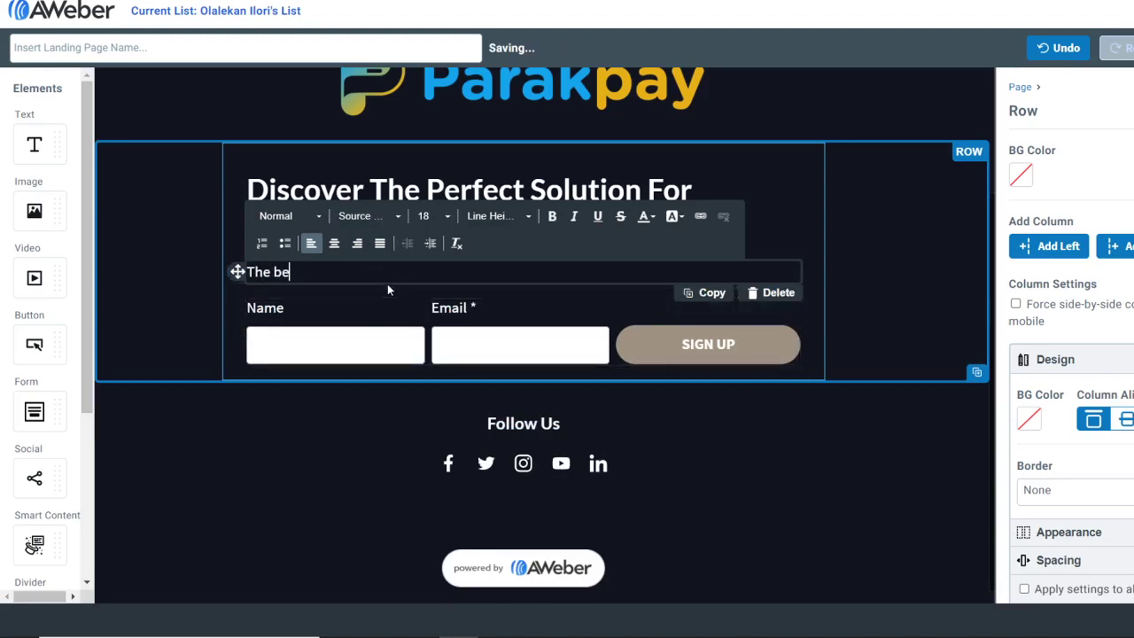
type("st off")
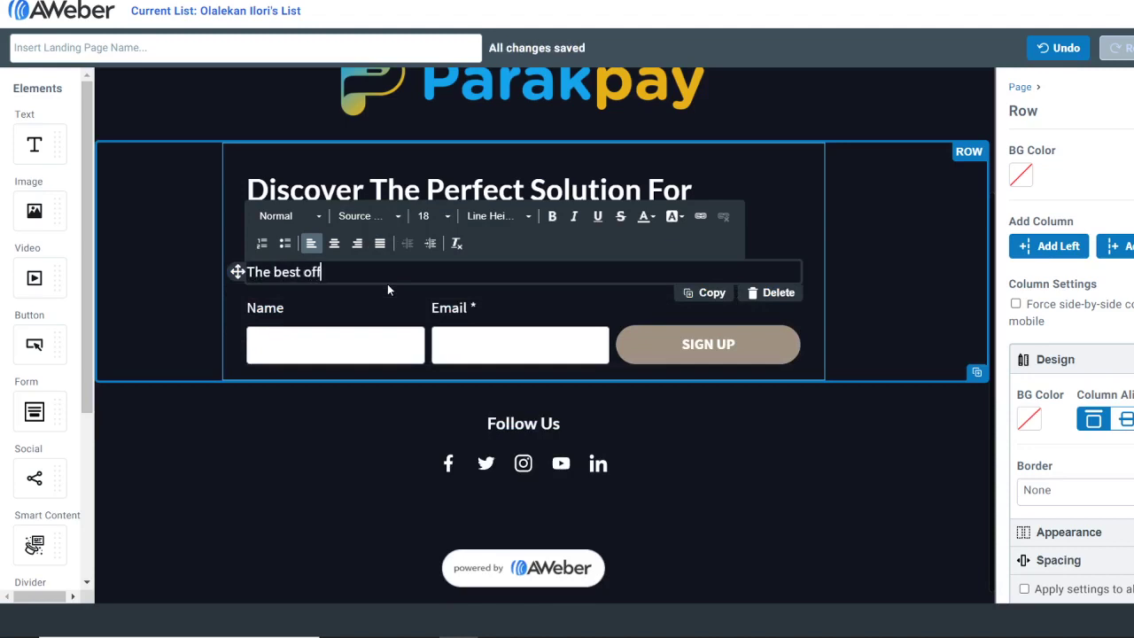
type("er on student loans")
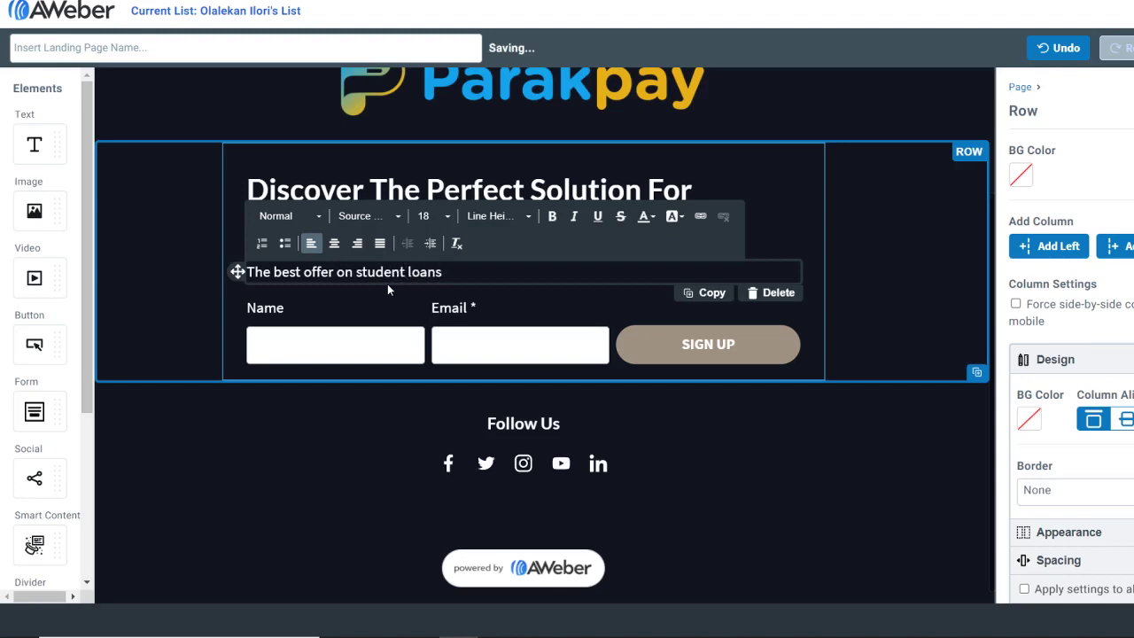
type(", proof of funds")
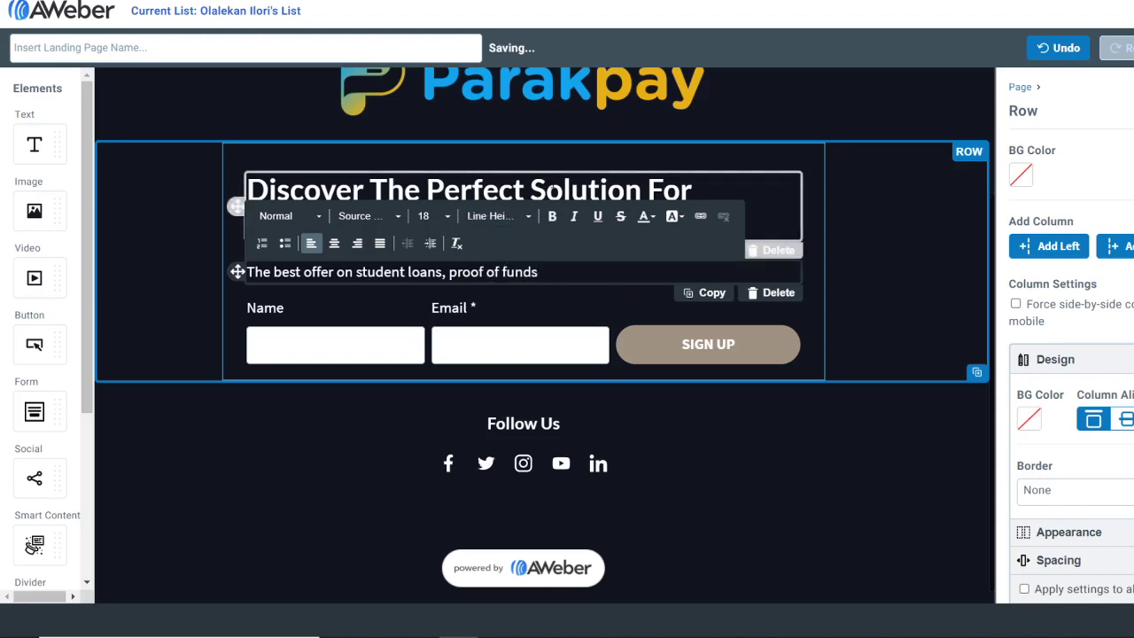
Change the main heading to read "Discover The Perfect Place For Buying And Selling Your BTC and USDT".
left_click(237, 207)
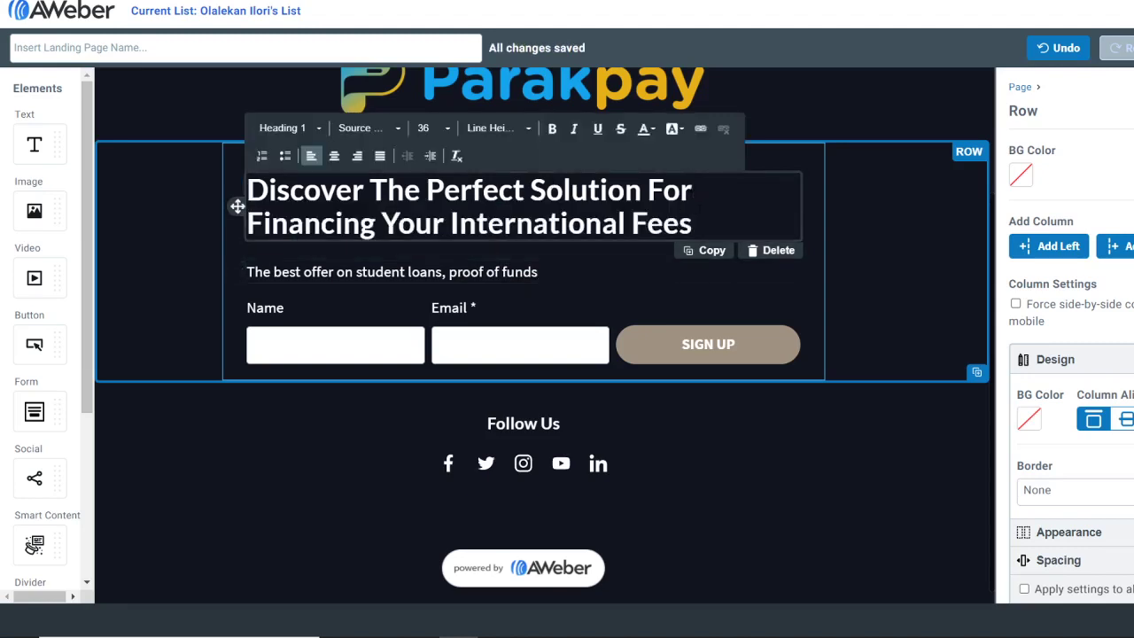
left_click_drag(529, 190, 692, 223)
type("Place")
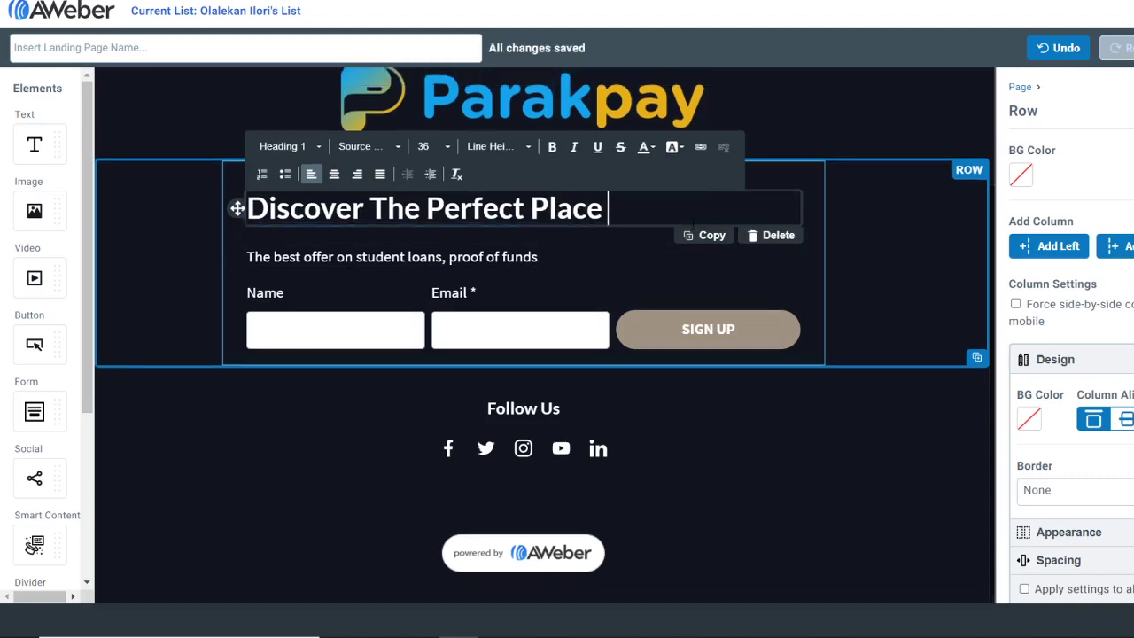
type(" Fo")
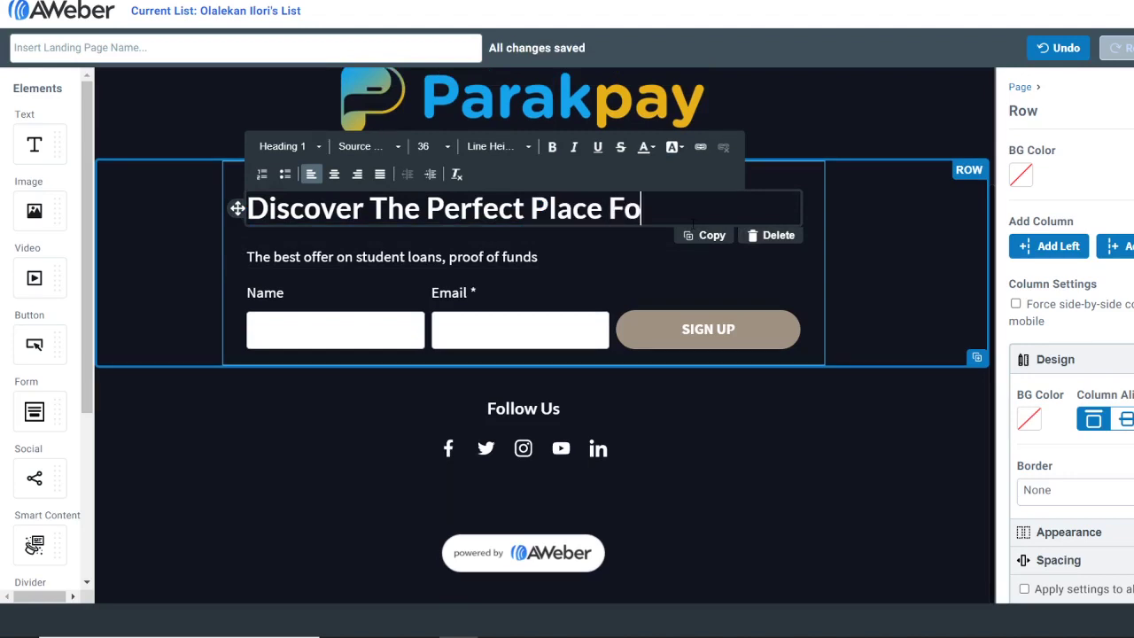
type("r Buying ")
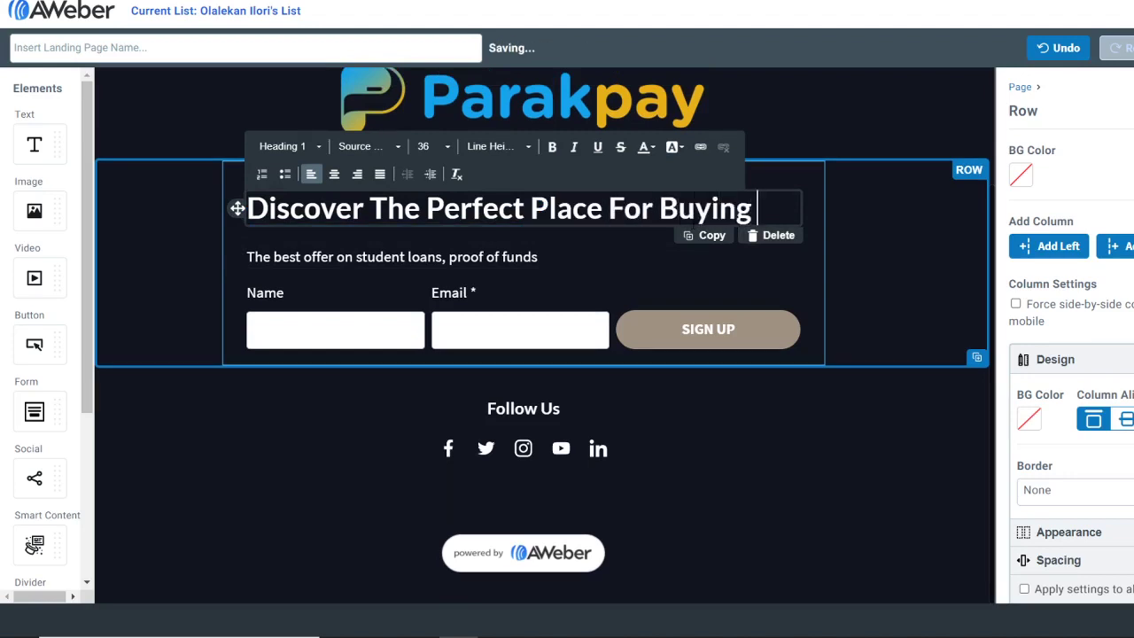
type("And Seli")
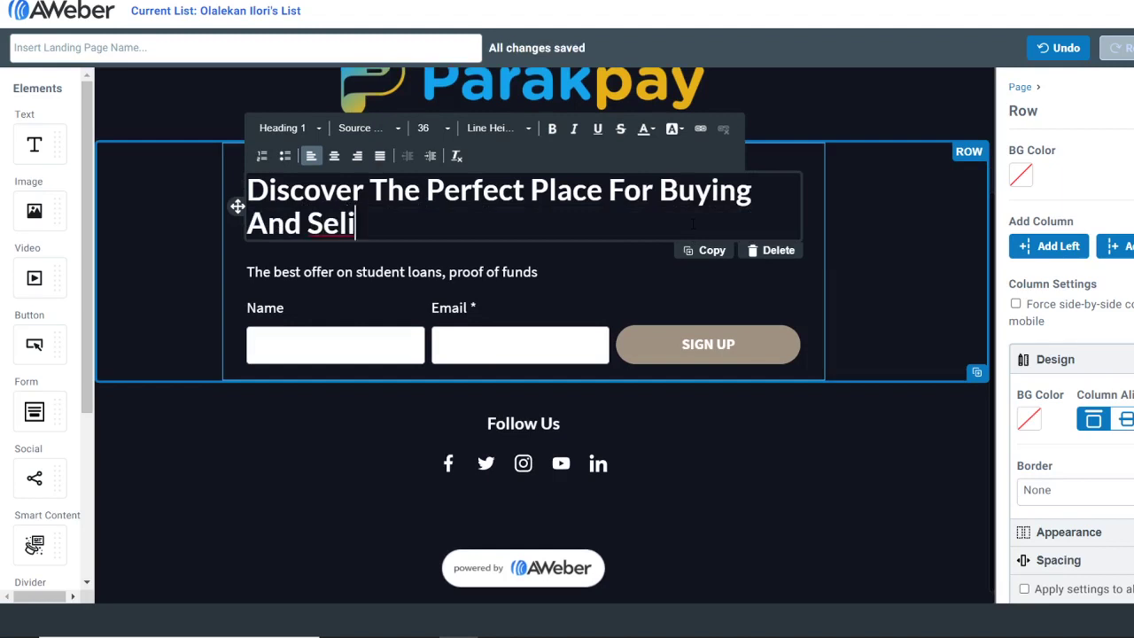
key("BackSpace")
type("ling All C")
key("BackSpace")
key("BackSpace")
key("BackSpace")
key("BackSpace")
key("BackSpace")
type("Your BTC")
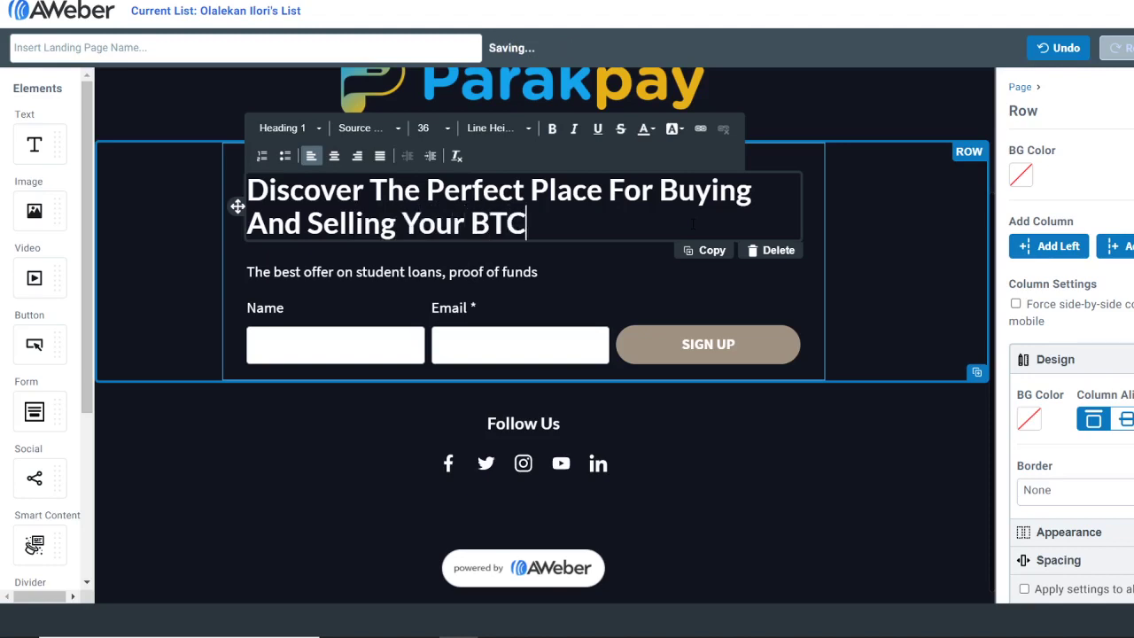
type(" and ")
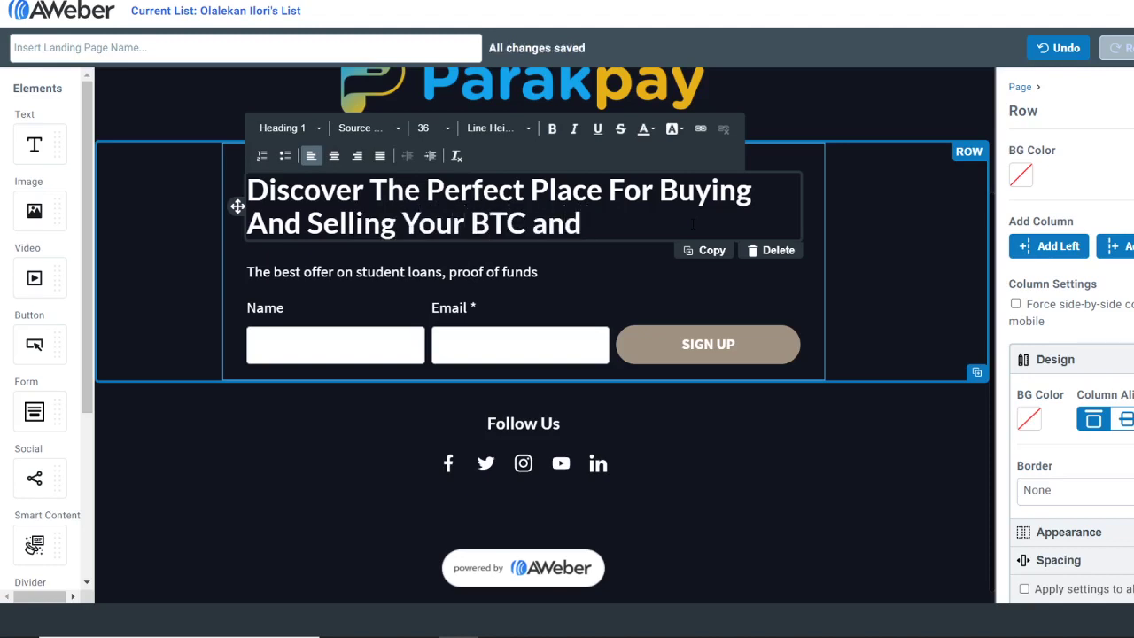
type("USDT")
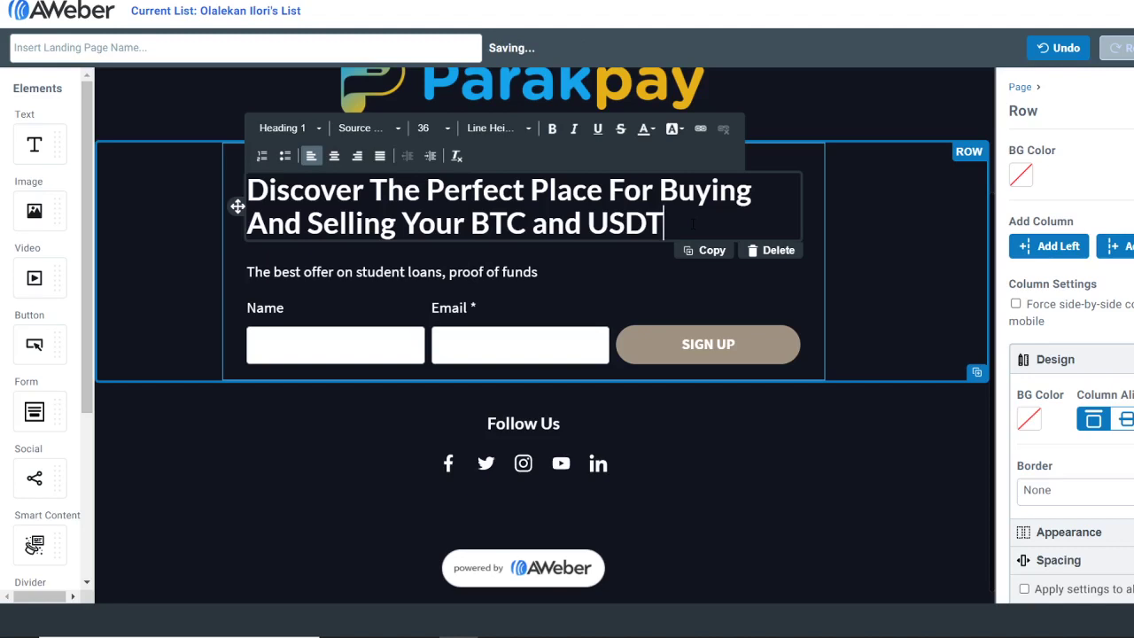
Replace the student loans paragraph below the heading with "Trusted and Instant sales of digital currenci".
left_click(589, 273)
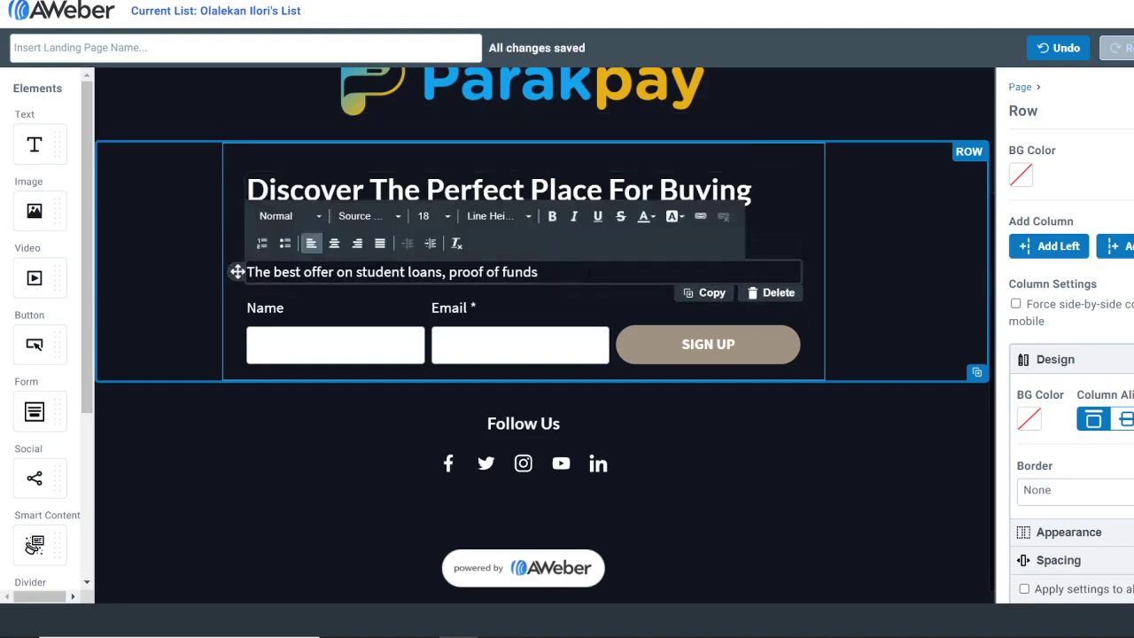
key("ctrl+a")
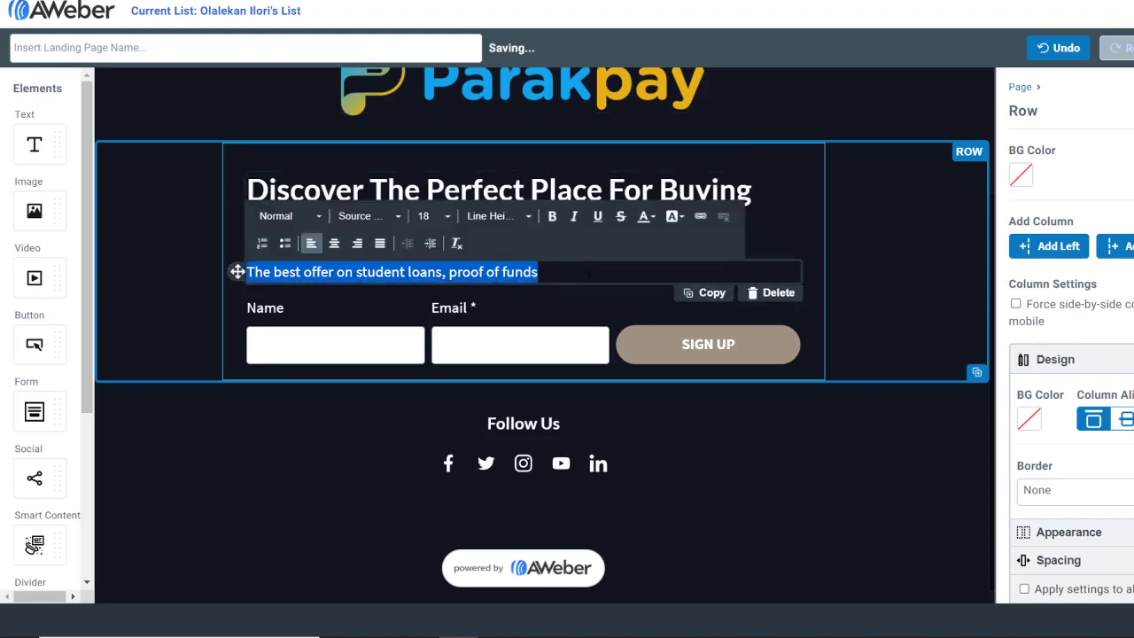
type("Tr")
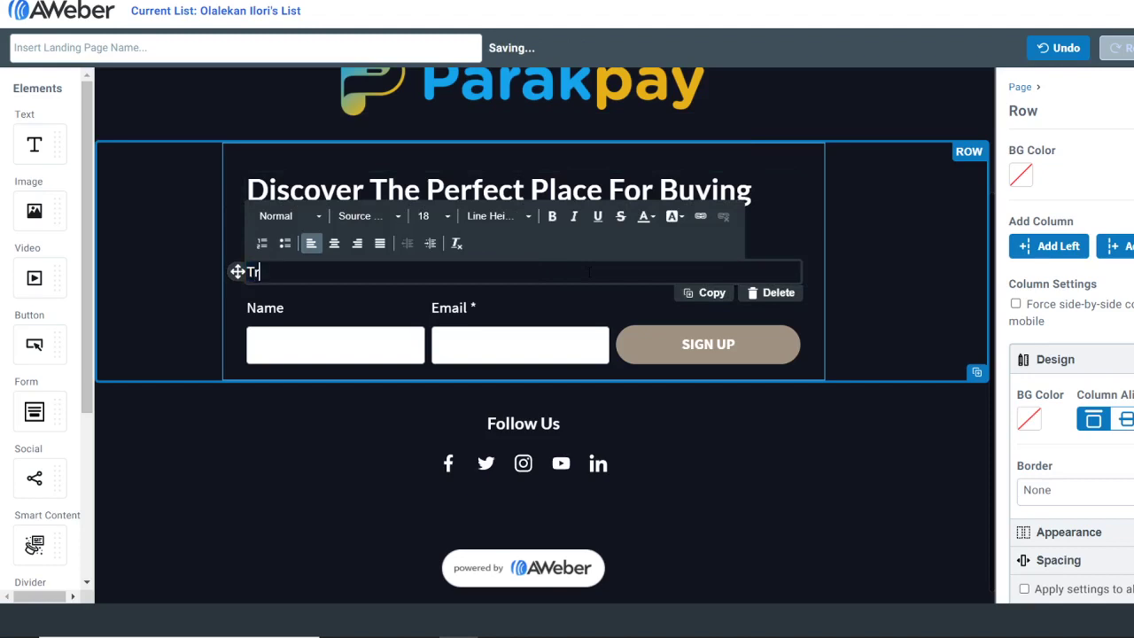
type("usted an")
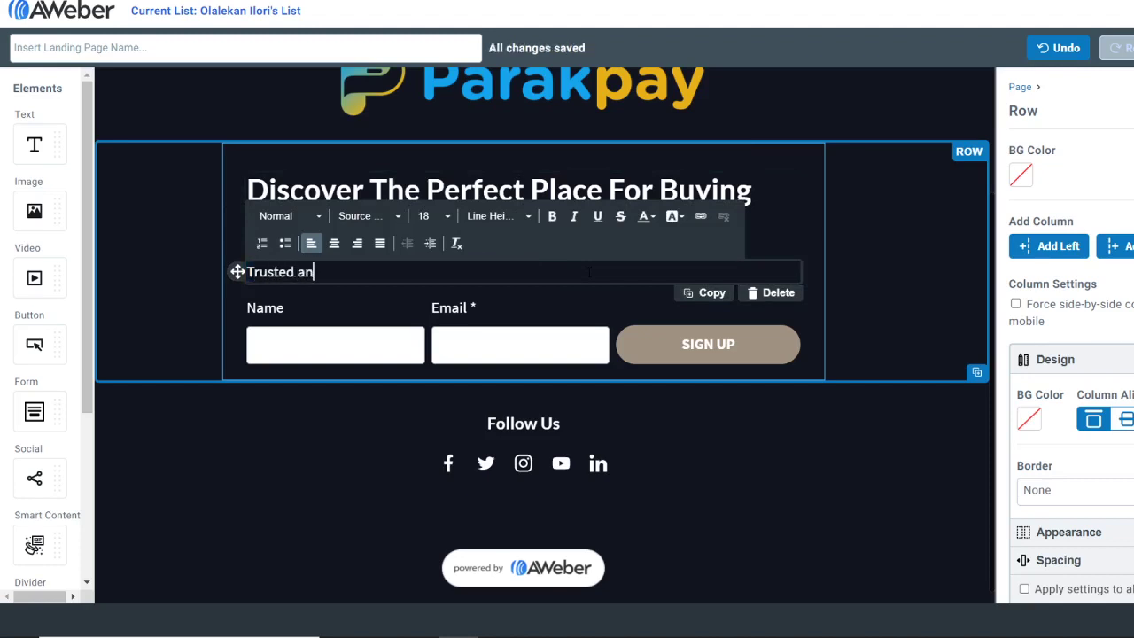
type("d Instant sales")
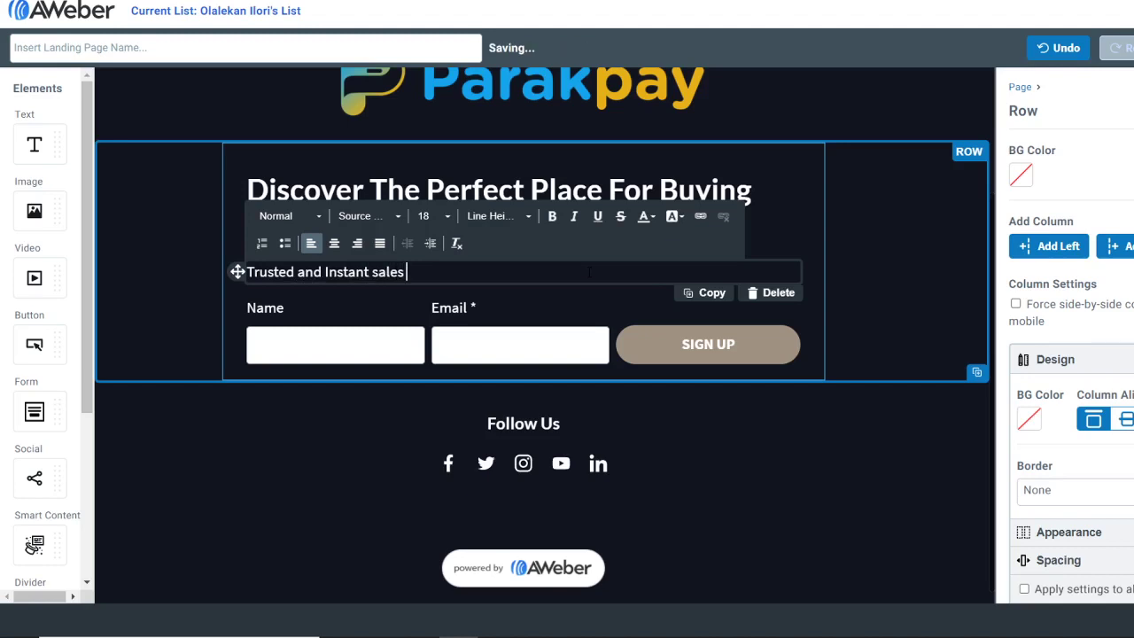
type(" of digital curr")
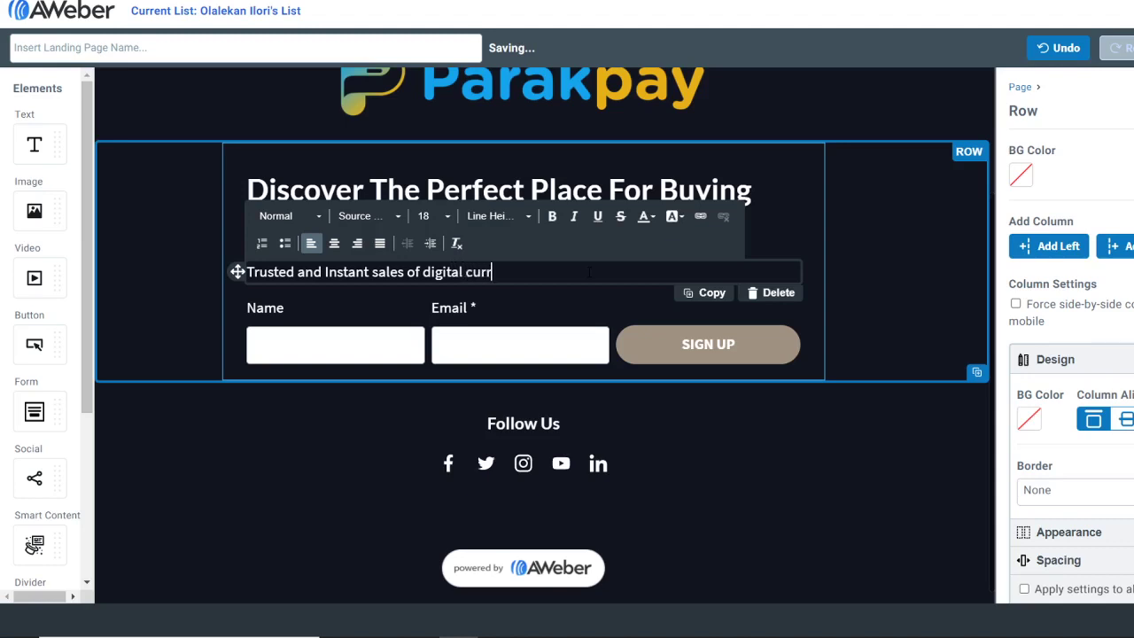
type("enci")
Replace "BTC and USDT" in the main heading with "Digital Currencies".
left_click(655, 177)
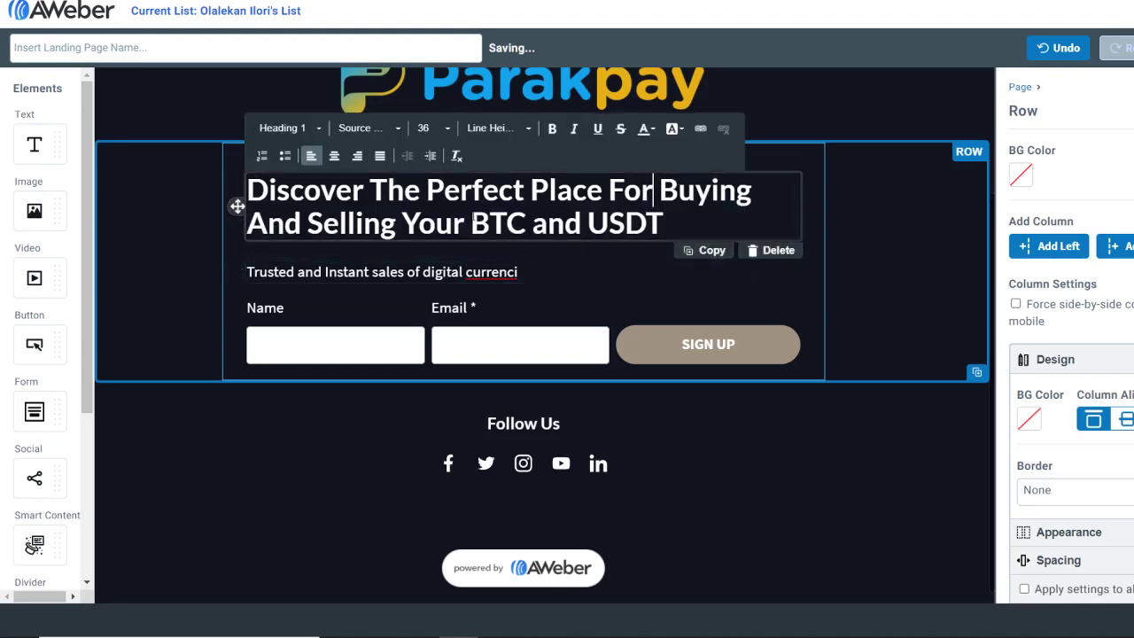
left_click_drag(471, 223, 663, 223)
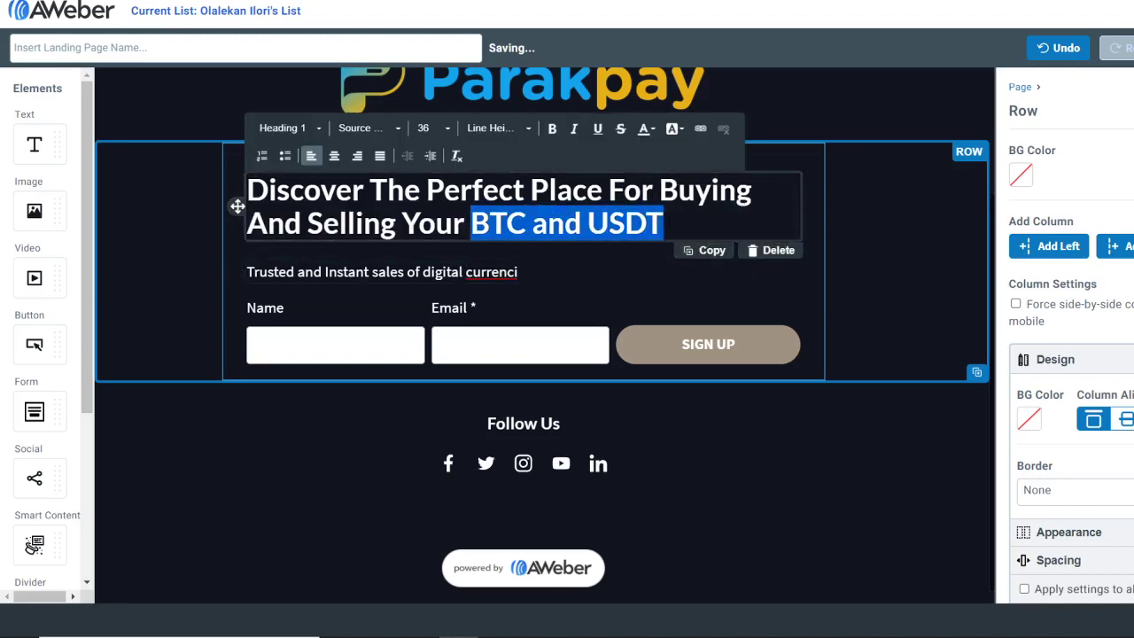
type("Digital Currencies")
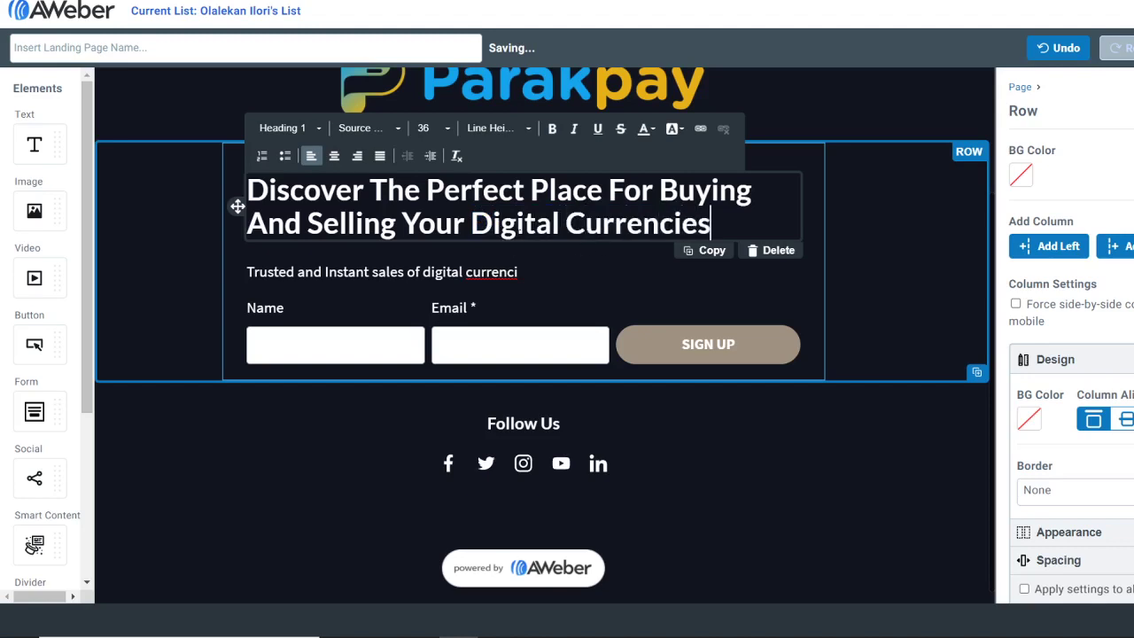
Replace "digital currenci" in the paragraph with "crypto assets and getting your cash equivalent within minutes".
left_click_drag(519, 272, 424, 277)
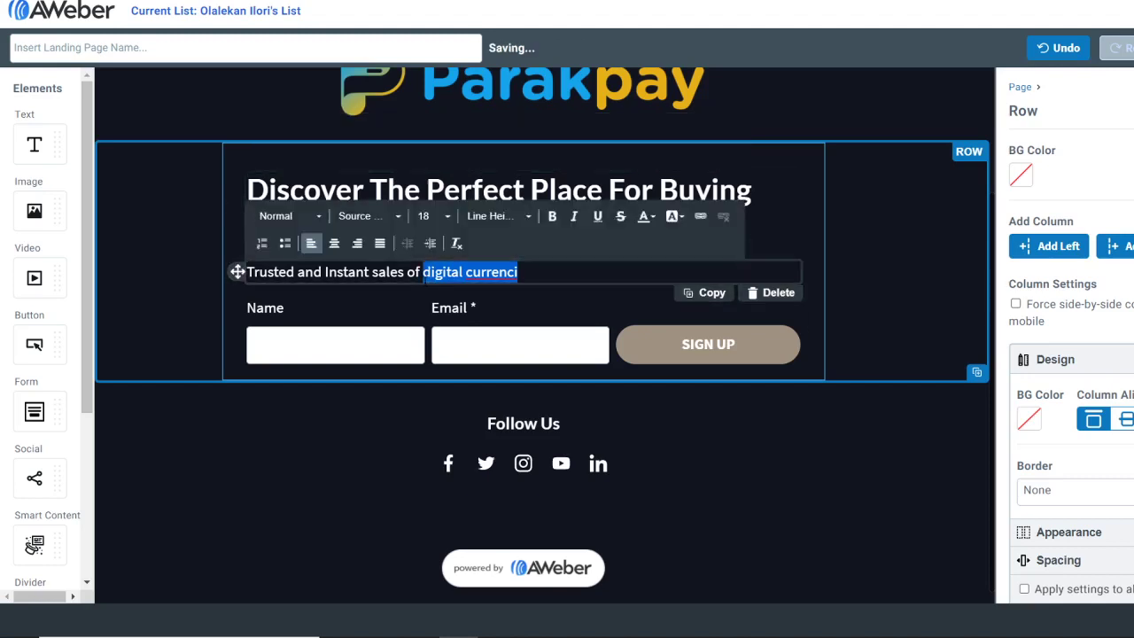
type("cryp")
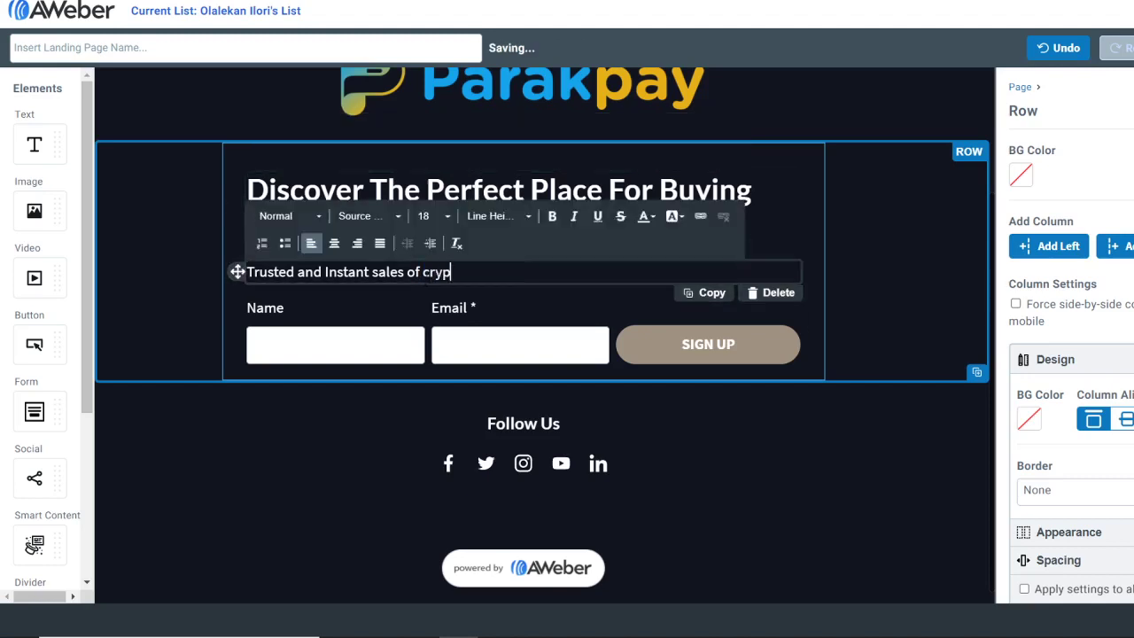
type("to assets and gett")
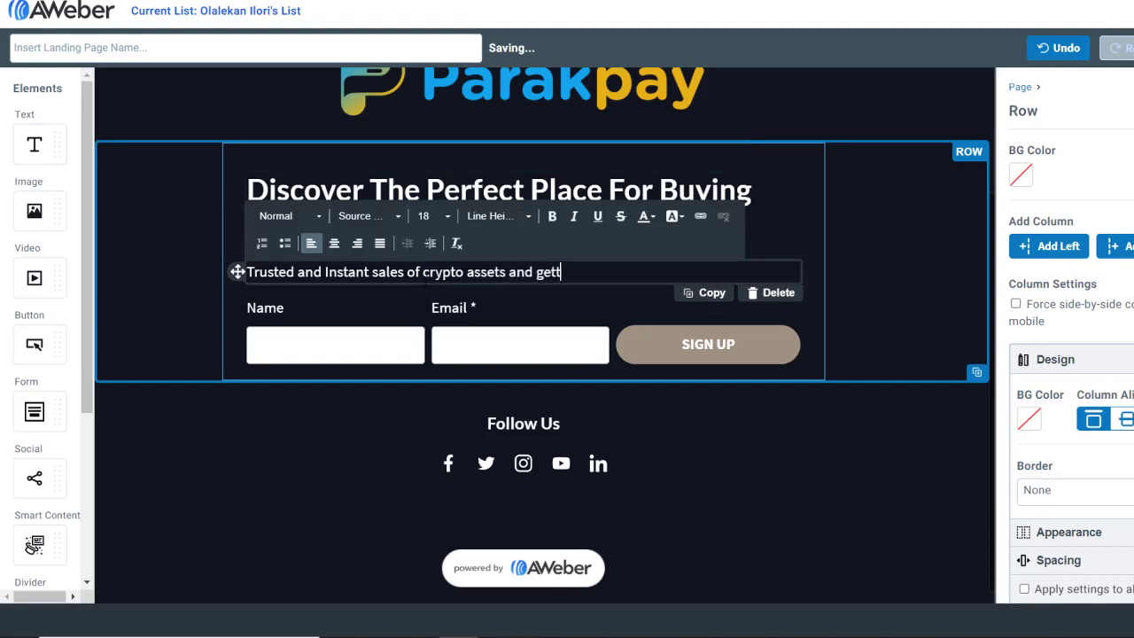
type("ing your cash e")
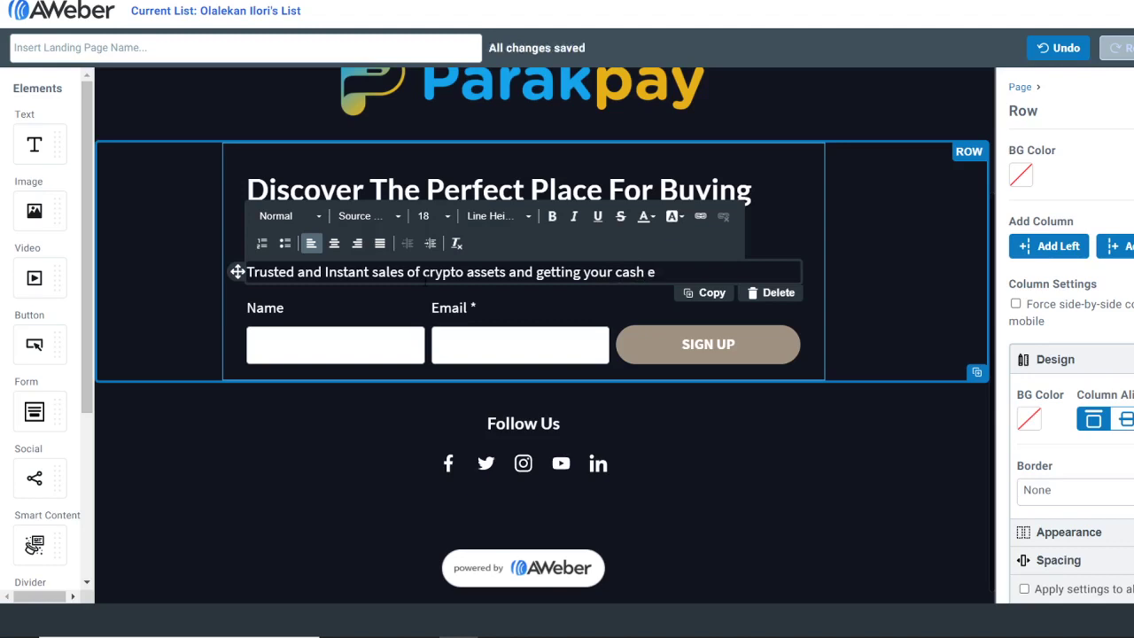
type("quivalent wit")
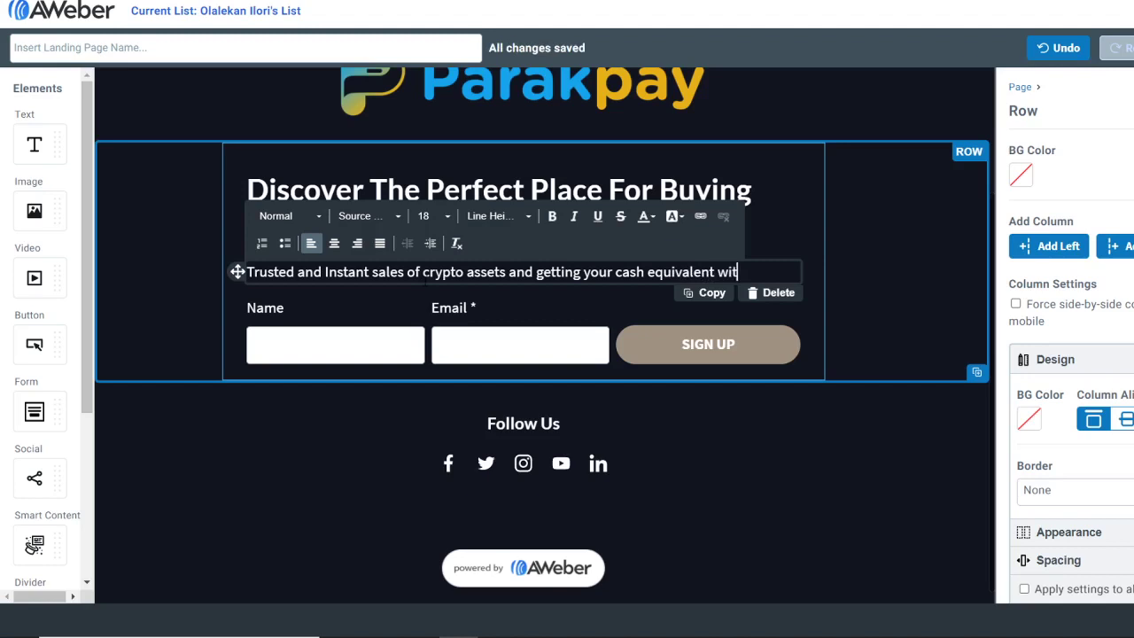
type("hin minutes")
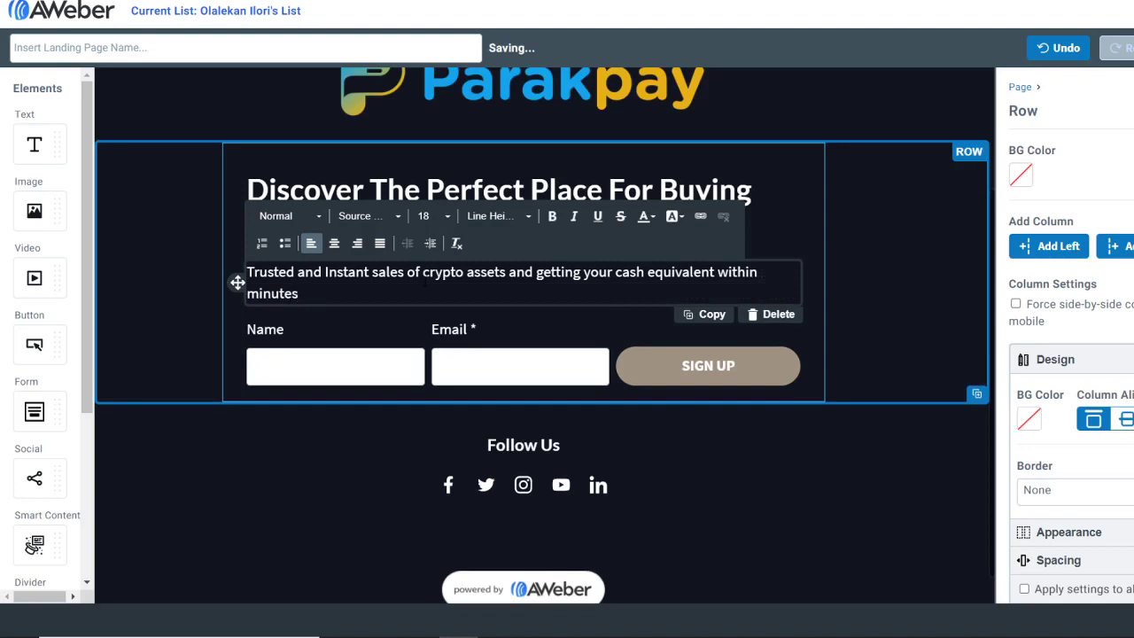
End the paragraph's sentence with a period and add "Highly competitive pricing" after it.
type(". M")
key("BackSpace")
type("H")
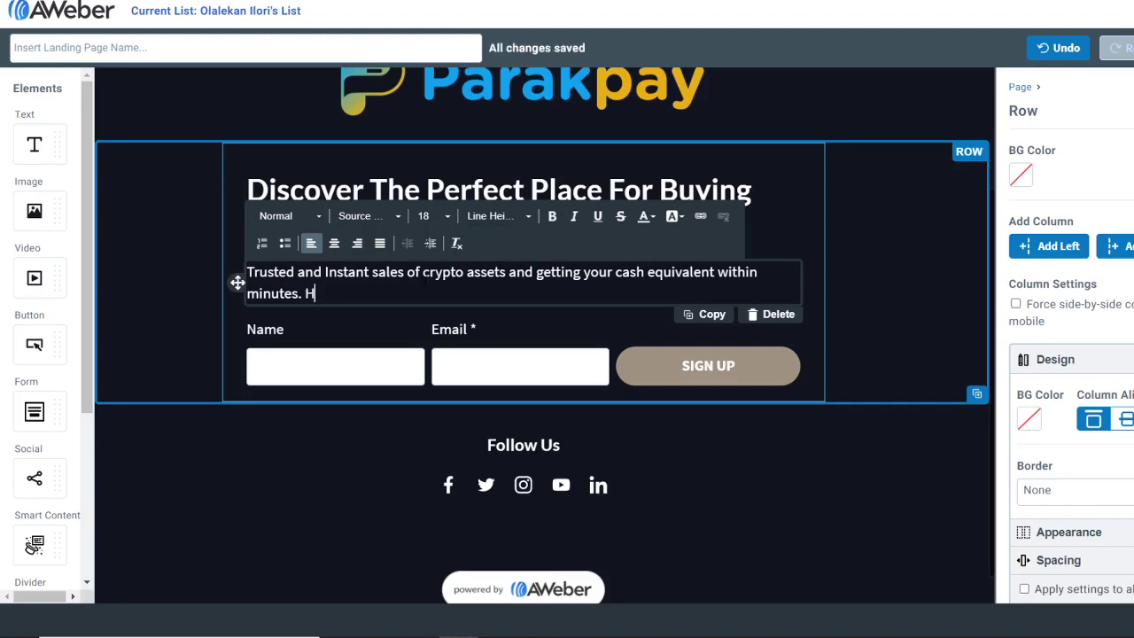
type("igk")
key("BackSpace")
type("ly")
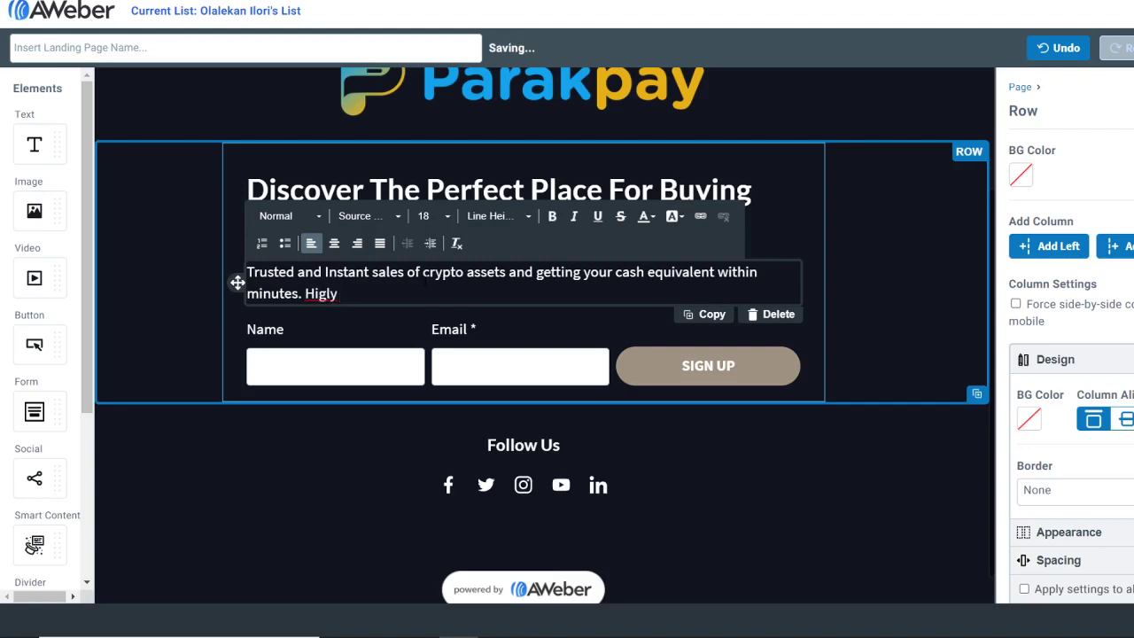
key("BackSpace")
key("BackSpace")
key("BackSpace")
type("gh")
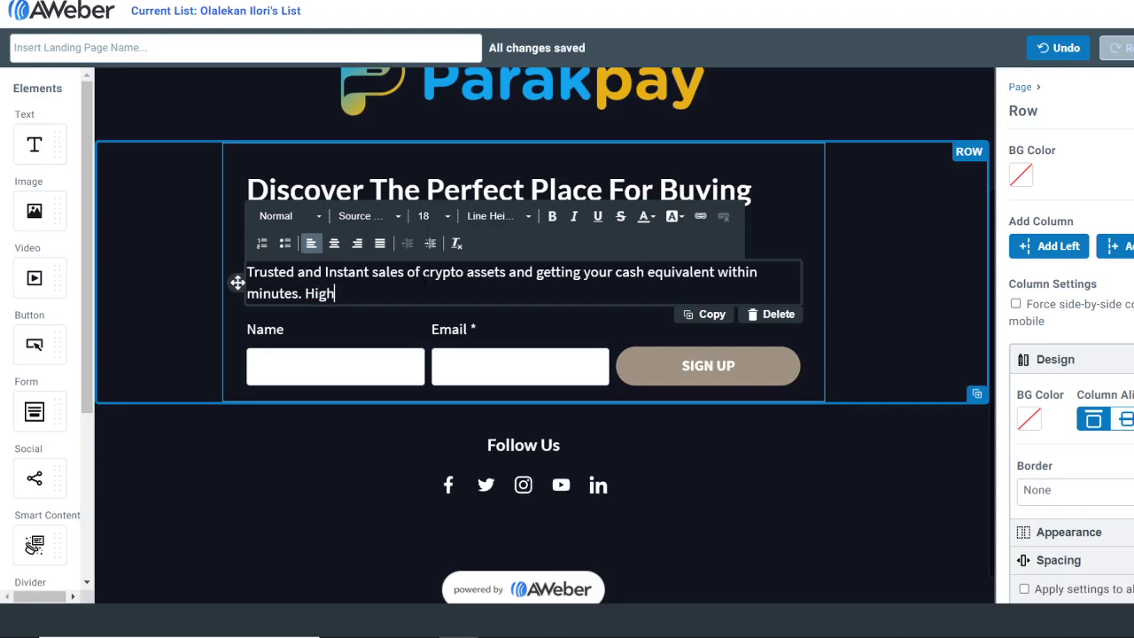
type("ly competit")
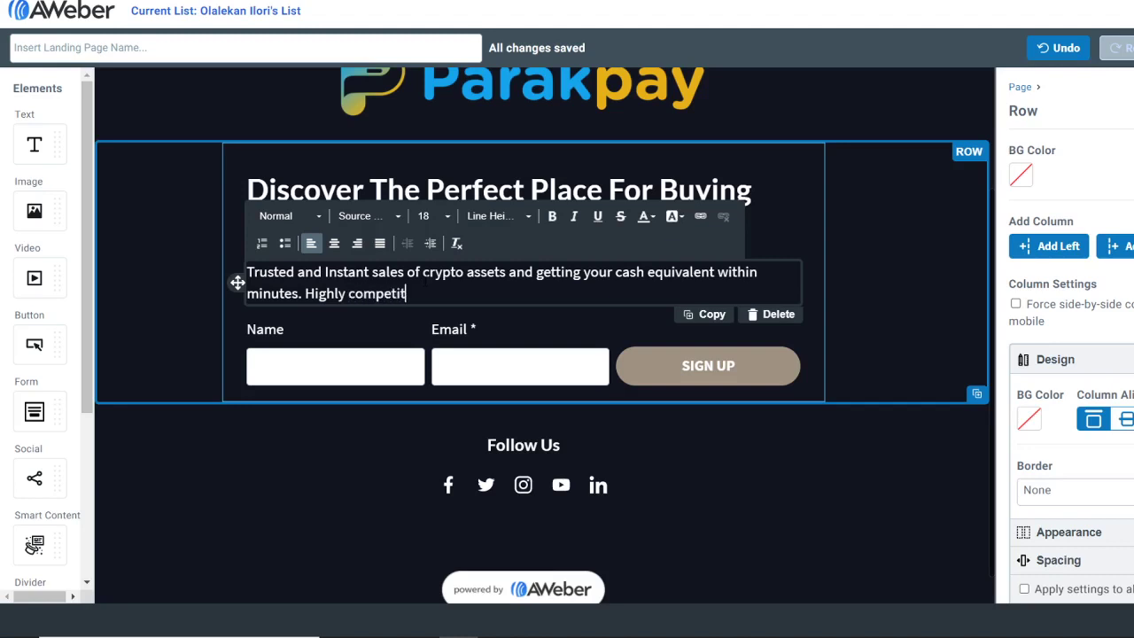
type("ive pricing ")
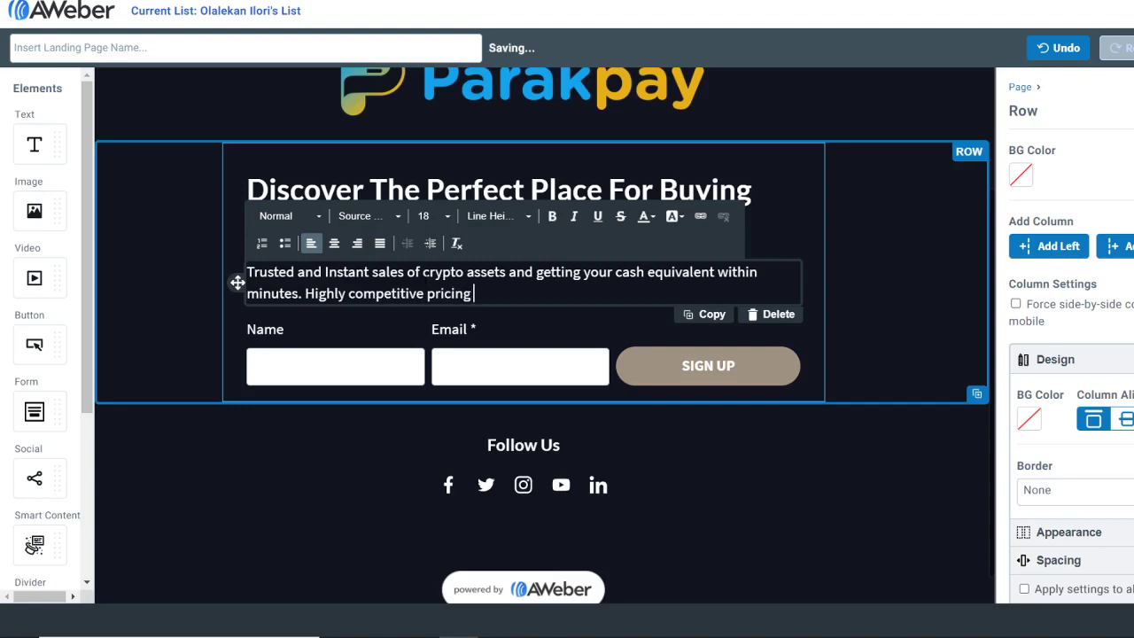
type("and no minimu")
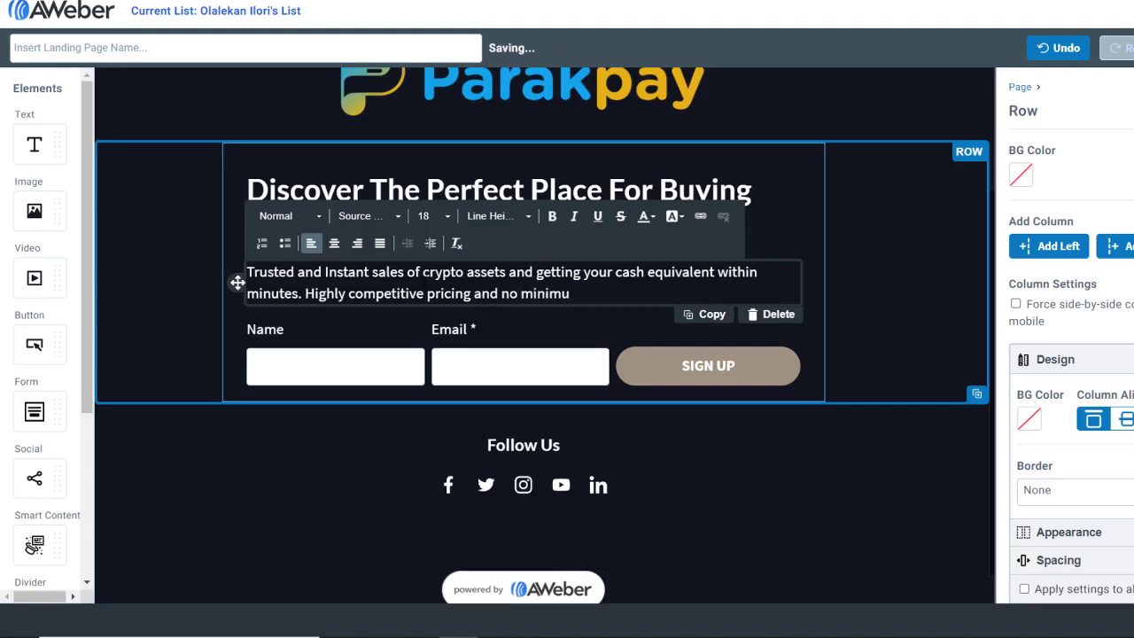
key("BackSpace")
key("BackSpace")
key("BackSpace")
key("BackSpace")
key("BackSpace")
key("BackSpace")
key("BackSpace")
key("BackSpace")
key("BackSpace")
key("BackSpace")
key("BackSpace")
key("BackSpace")
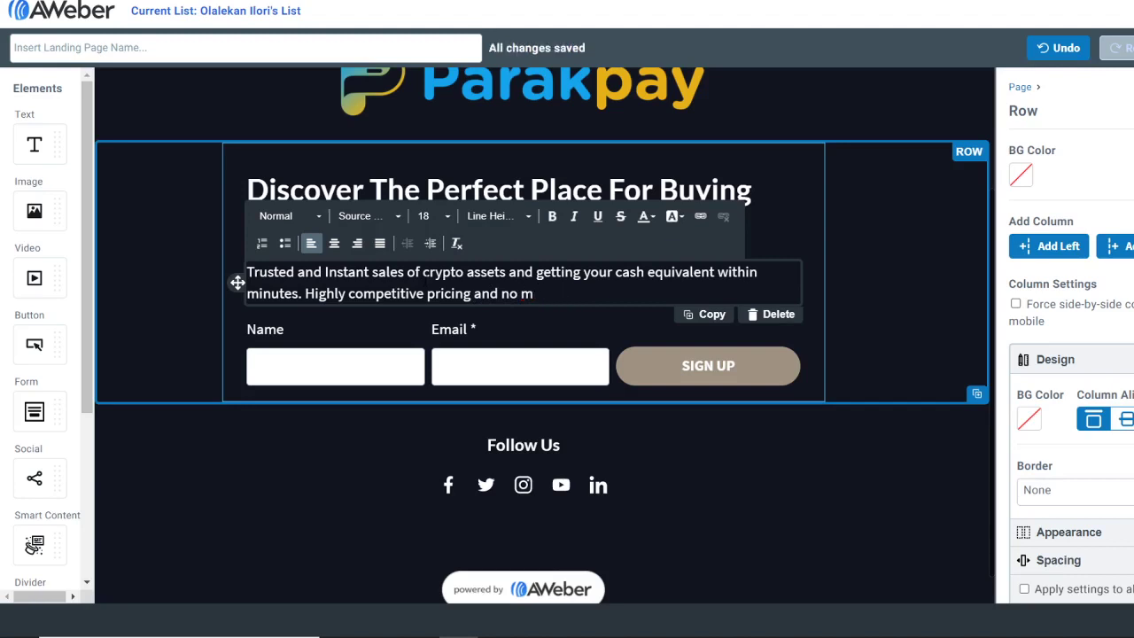
key("BackSpace")
Move "Highly competitive pricing" onto its own line and add "No Minimum Amount for selling & buying" as a new line below it.
key("Return")
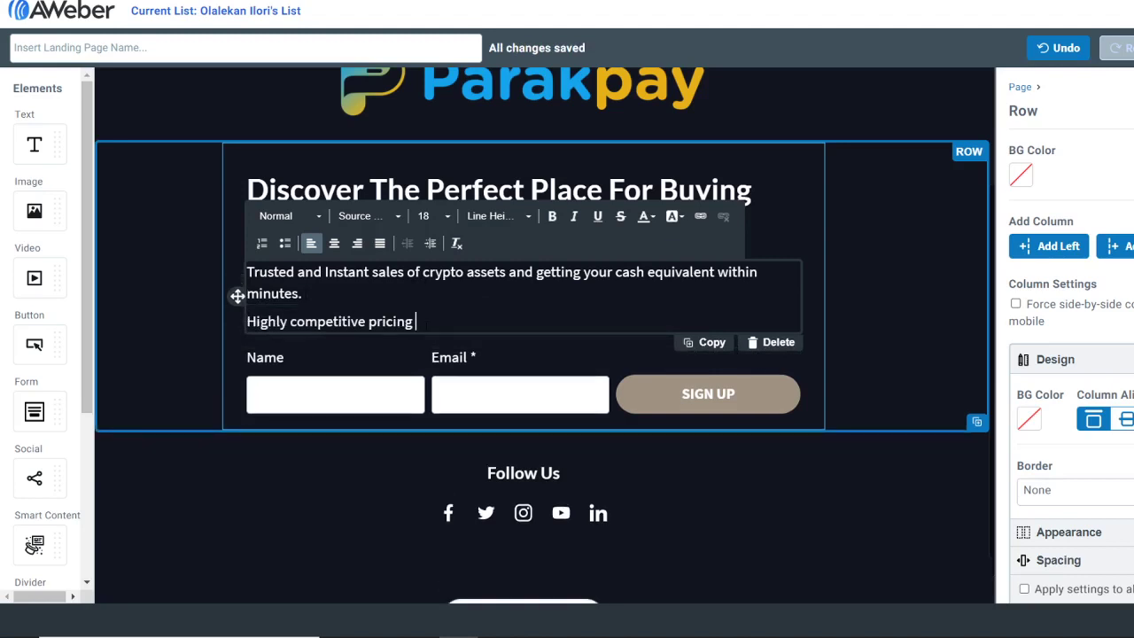
key("Return")
type("No Minim")
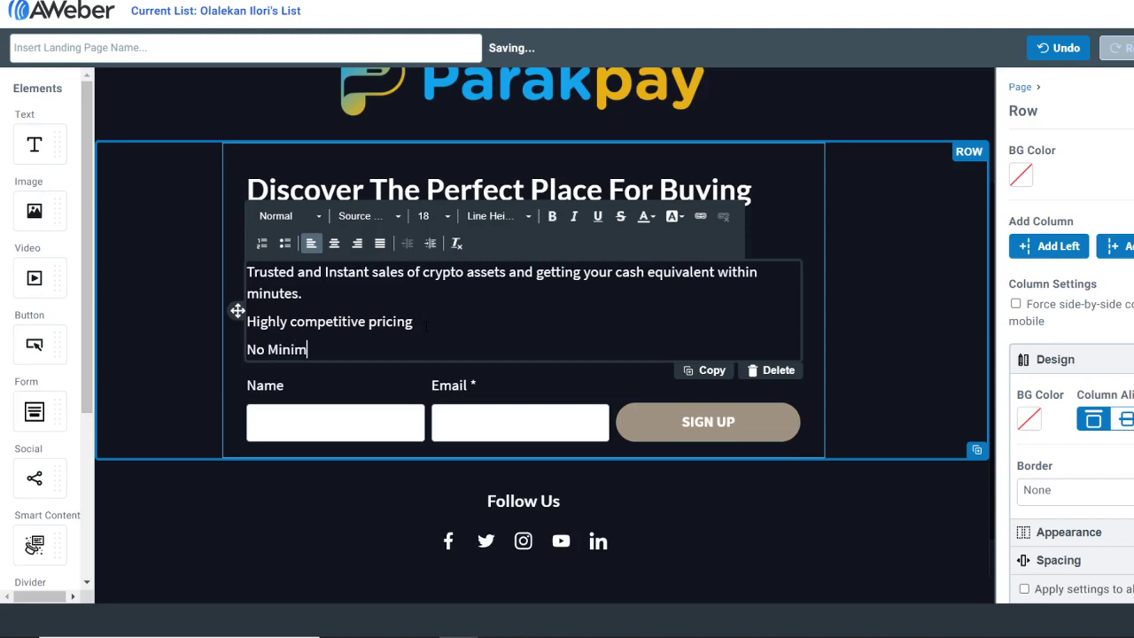
type("um Amount")
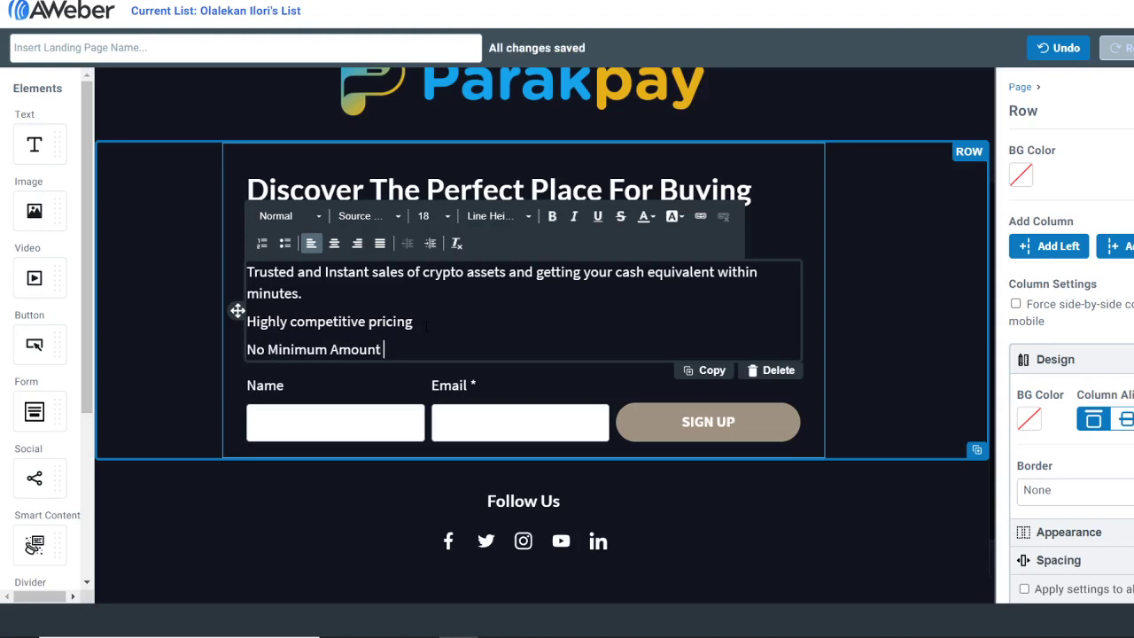
type(" for sa")
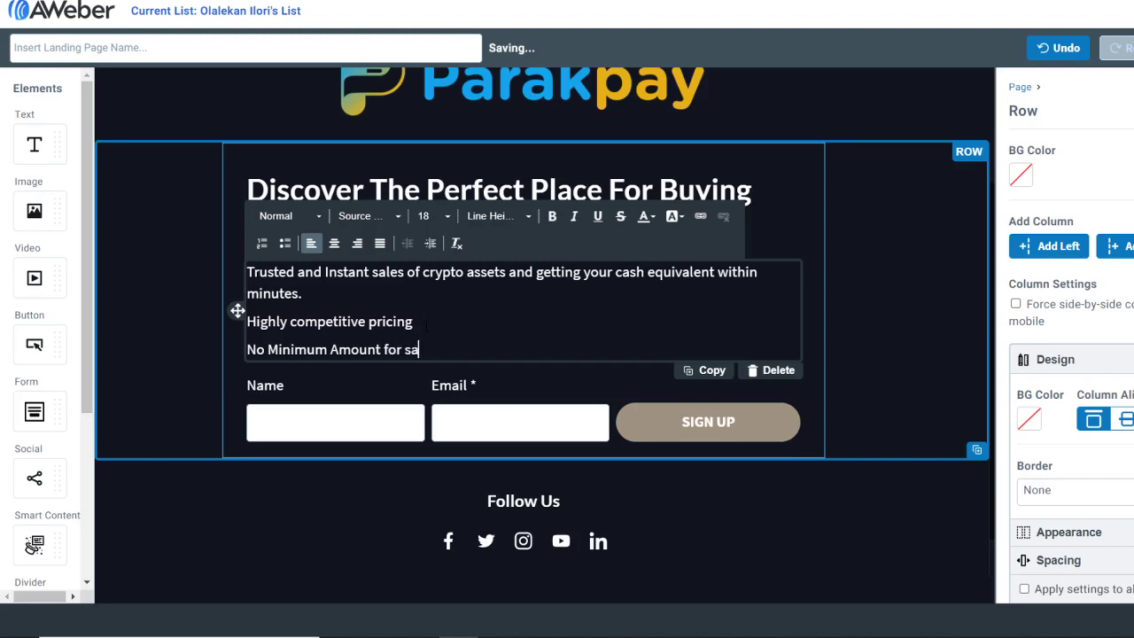
key("BackSpace")
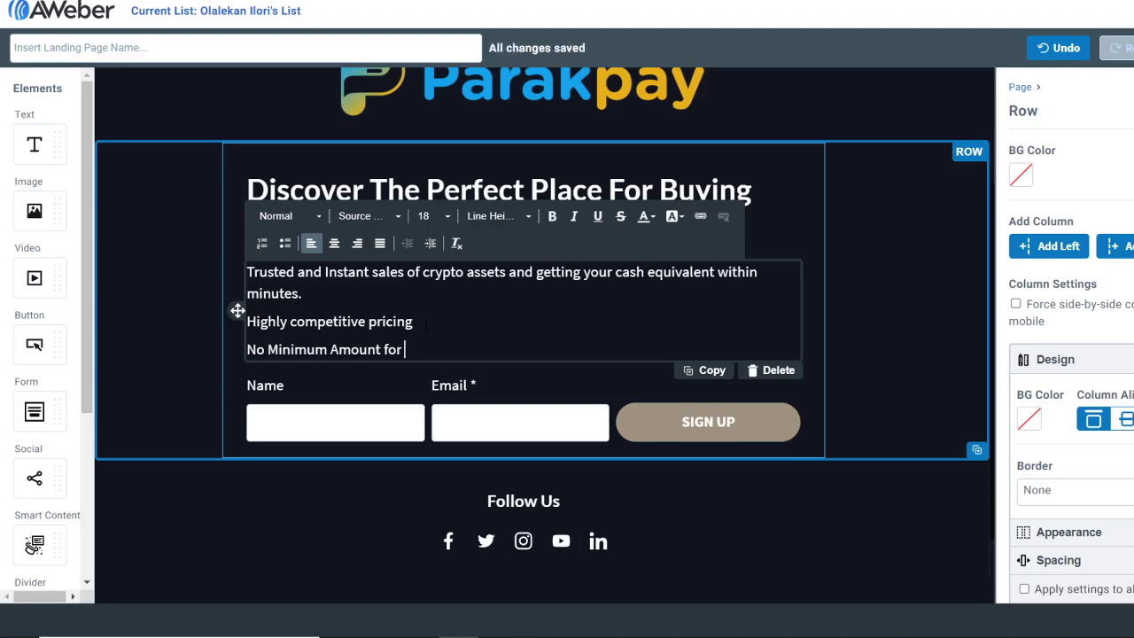
type("selling & b")
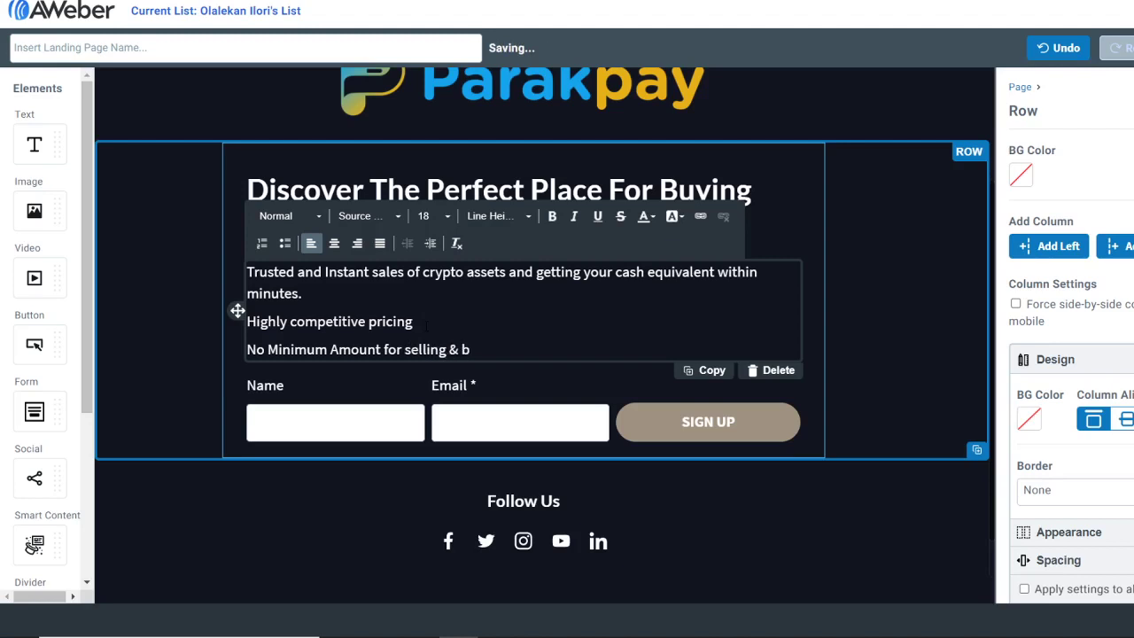
type("uying")
Add the line "Pre-order or Pre-sale options" below the minimum amount line.
key("Return")
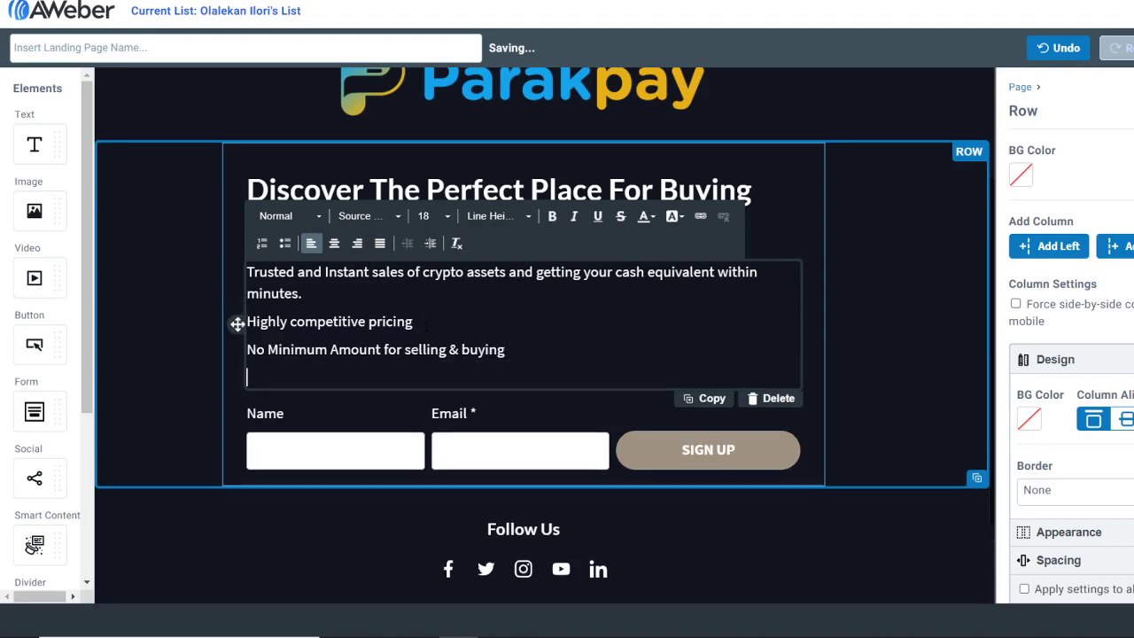
type("Pre-o")
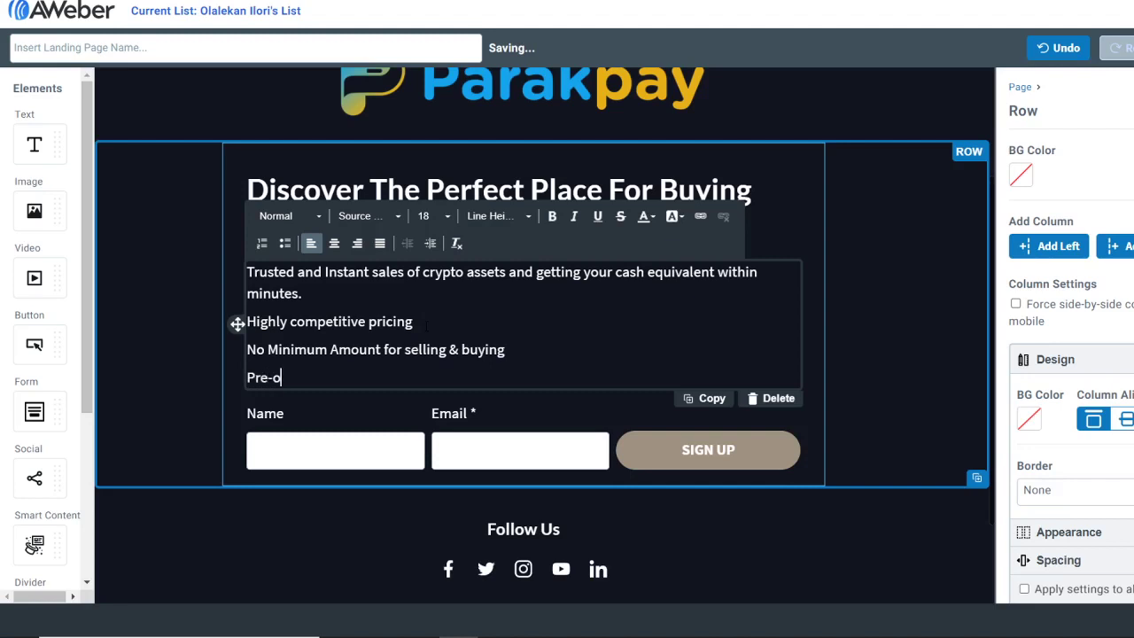
type("rder or Pre-sale")
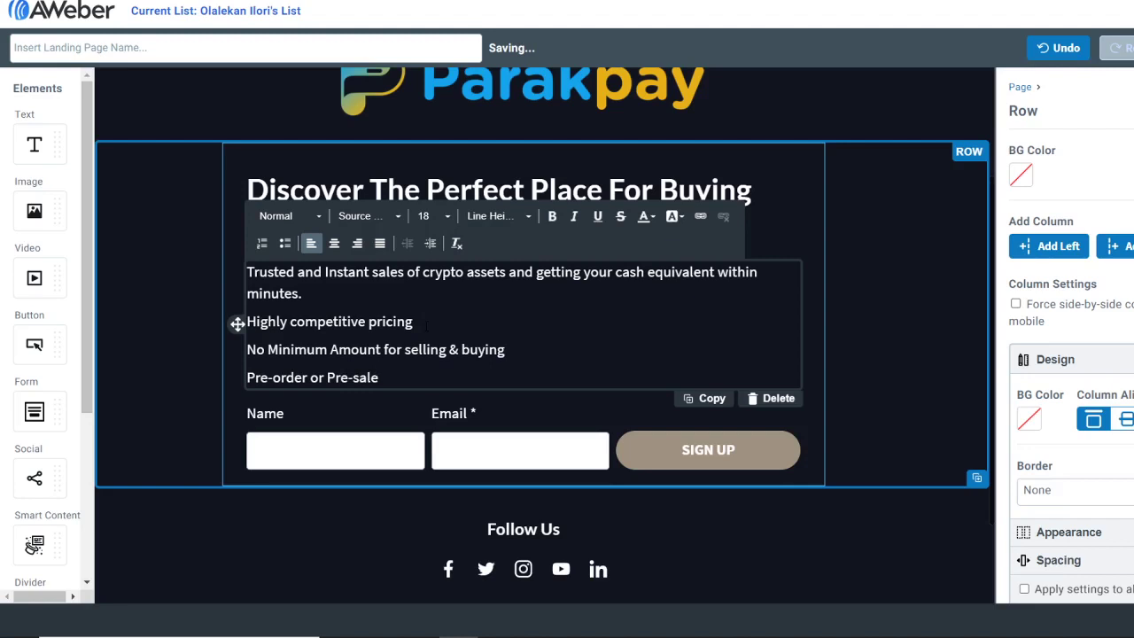
type(" options")
Add the line "KYC verification of sellers and buyers" below the pre-order options line.
key("Return")
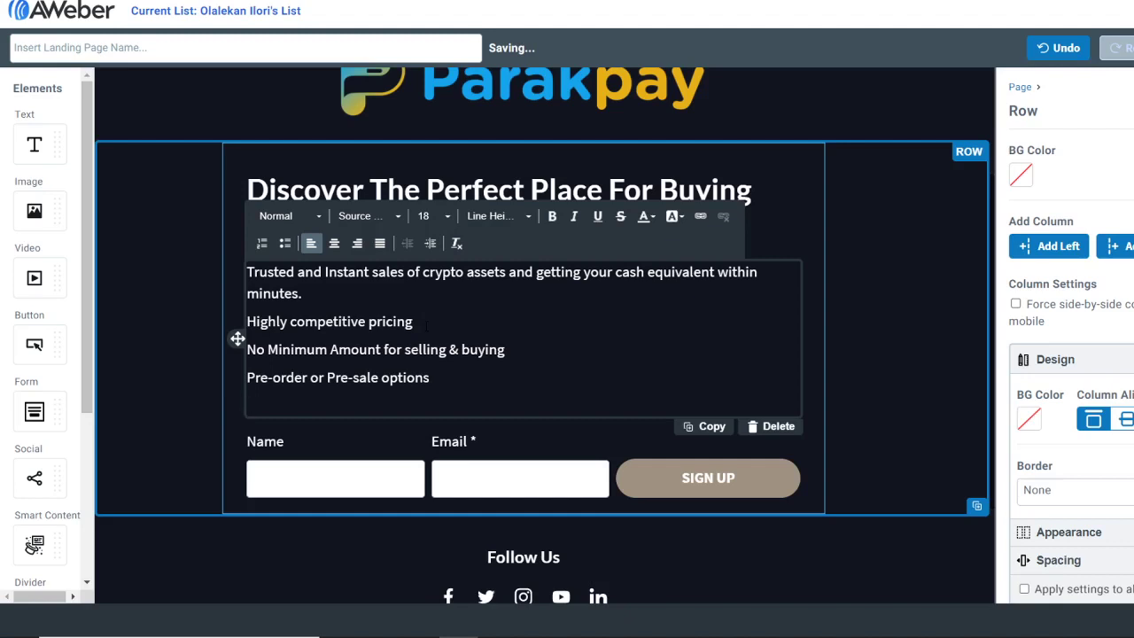
type("KYC ver")
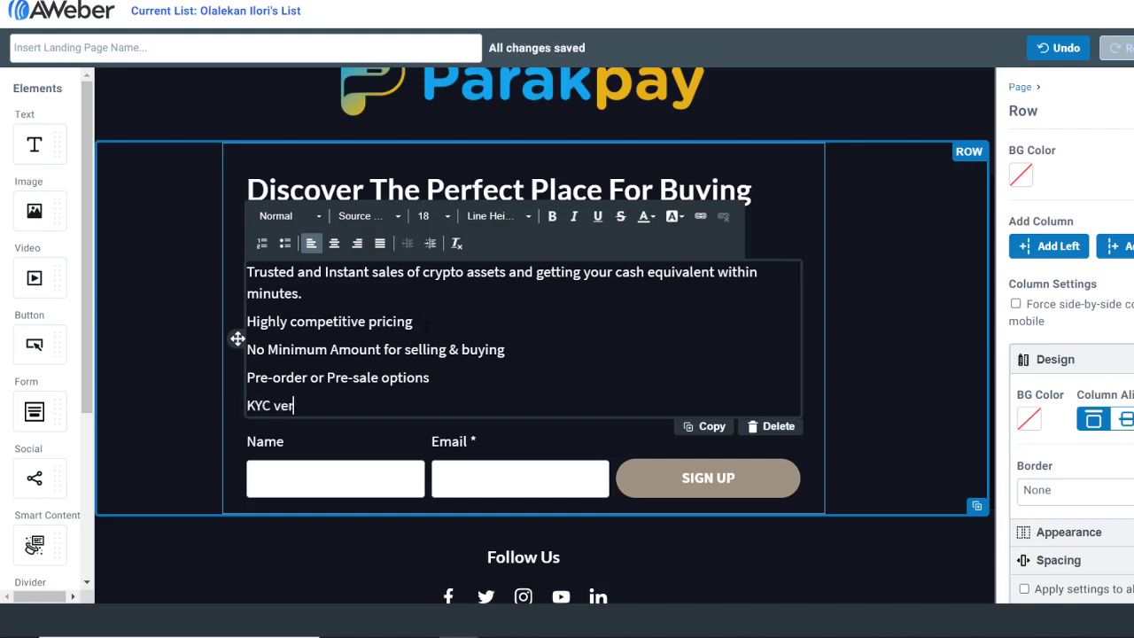
type("ification of s")
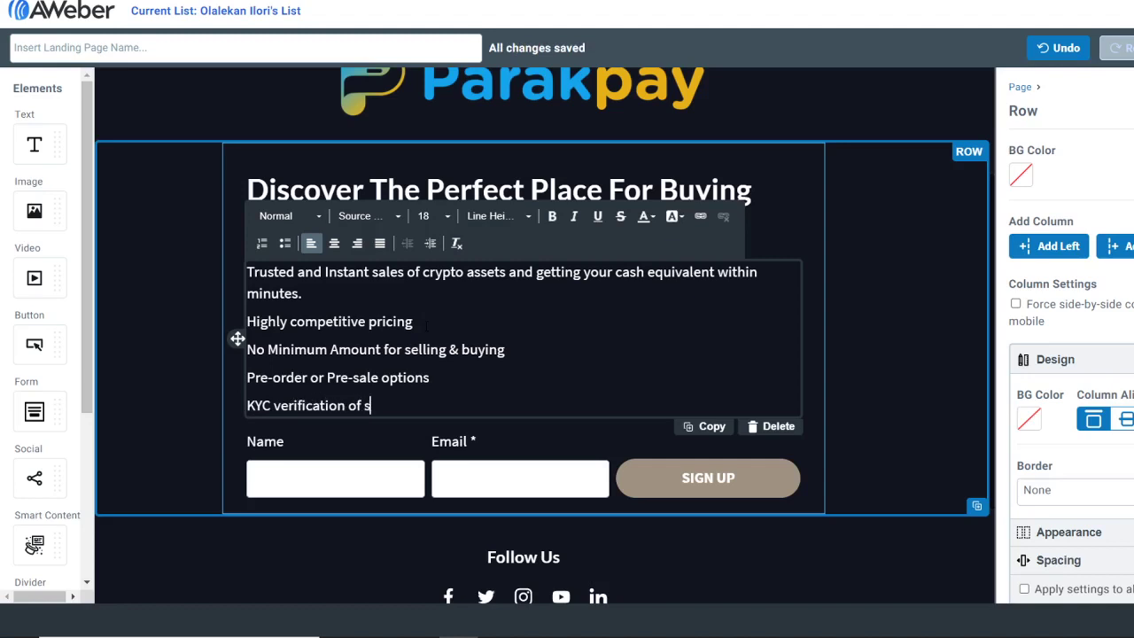
type("ources")
key("BackSpace")
key("BackSpace")
key("BackSpace")
key("BackSpace")
key("BackSpace")
key("BackSpace")
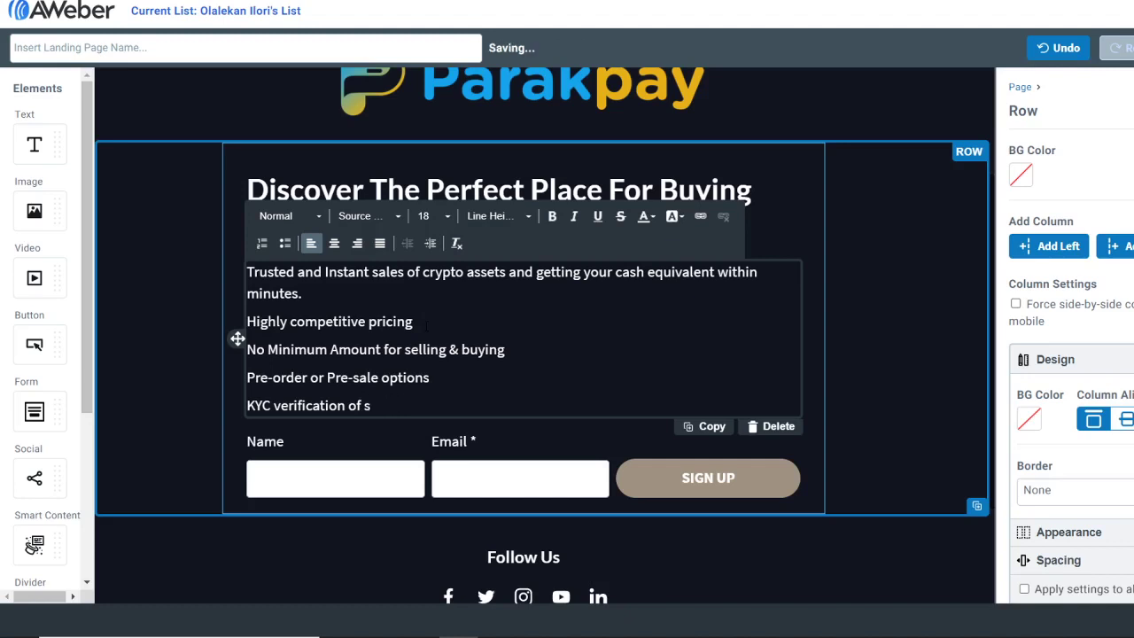
type("ellers and buyers")
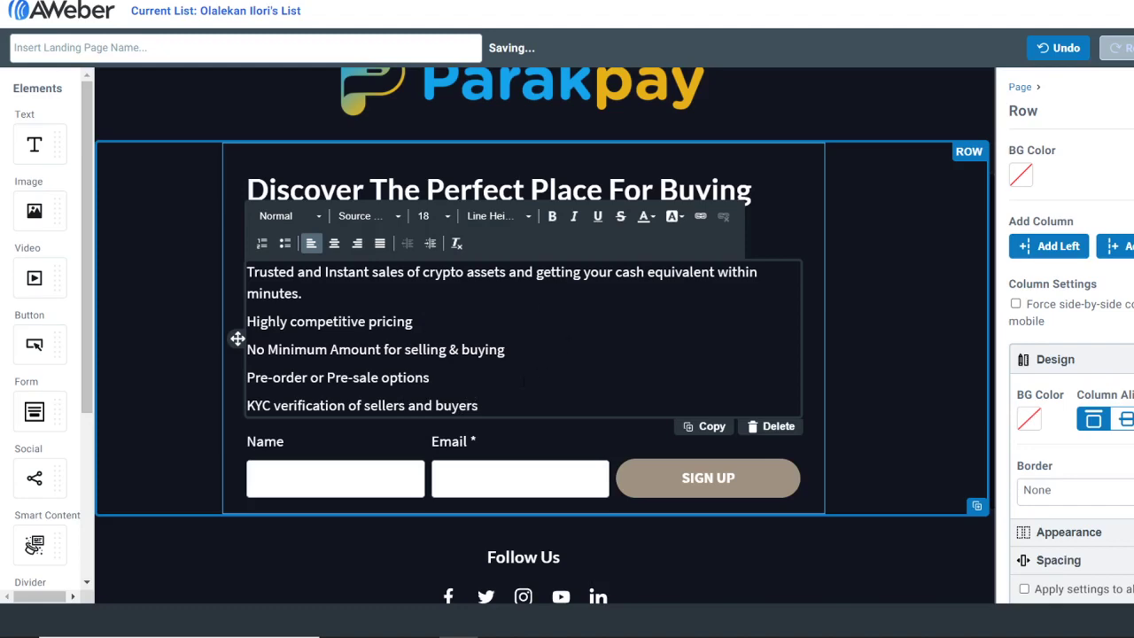
left_click(846, 354)
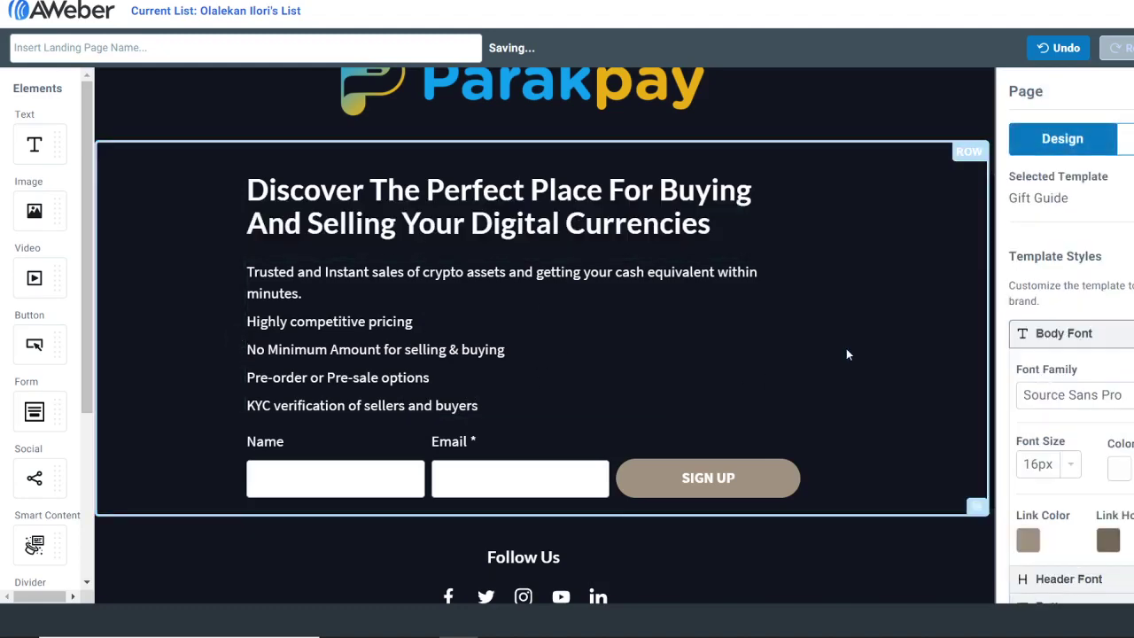
Delete the empty divider above the Parakpay logo.
scroll(847, 355, "down", 1)
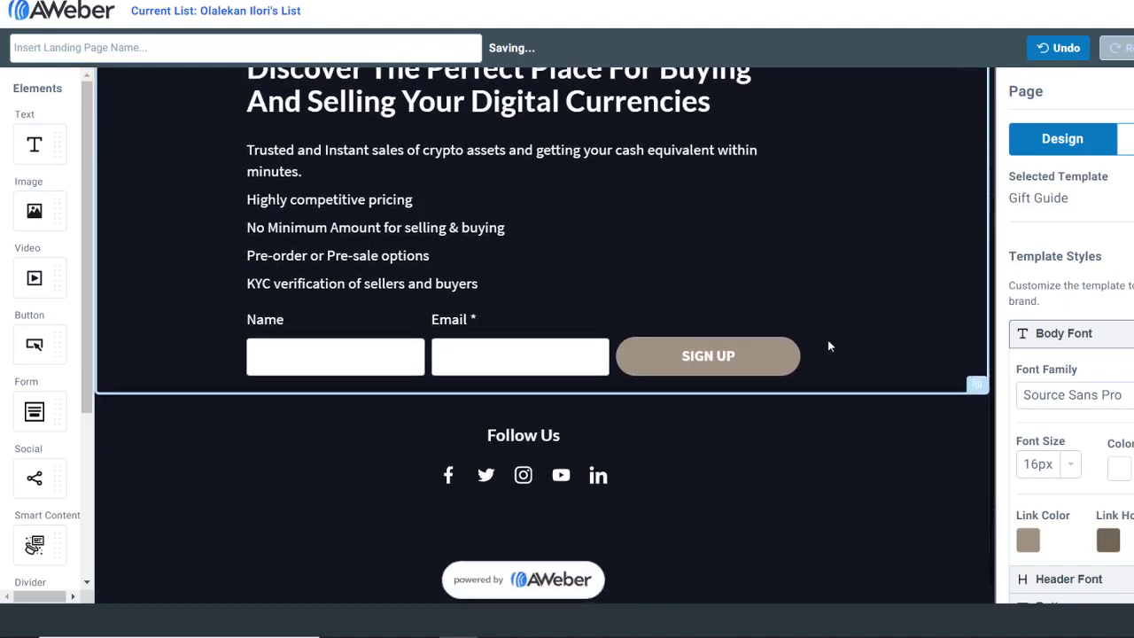
scroll(830, 340, "up", 2)
scroll(777, 301, "up", 2)
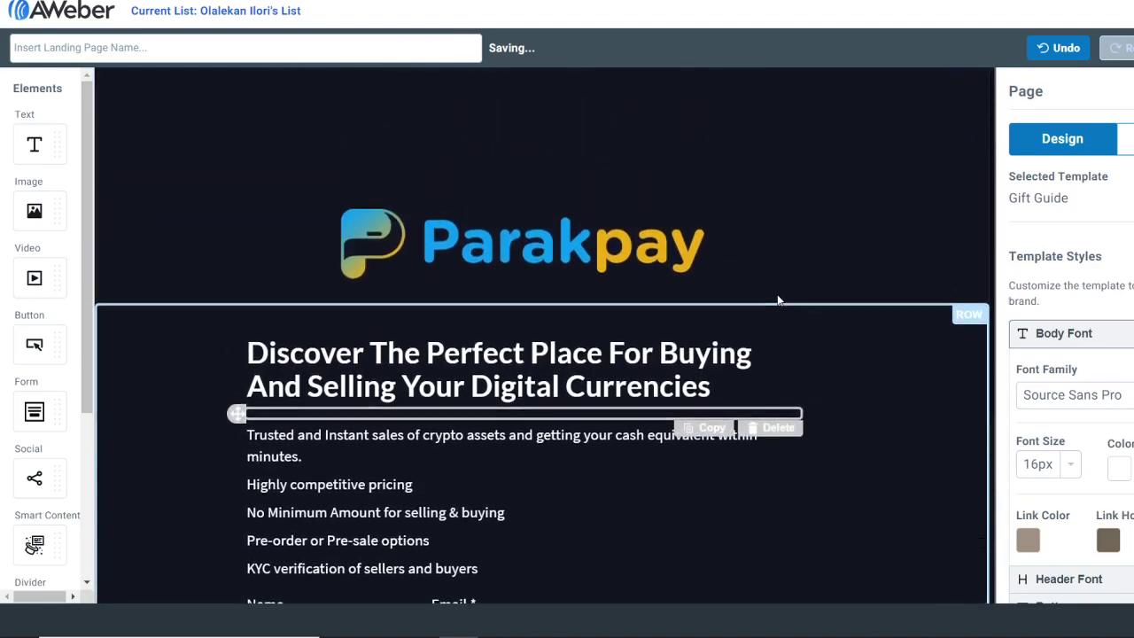
left_click(740, 210)
left_click(767, 126)
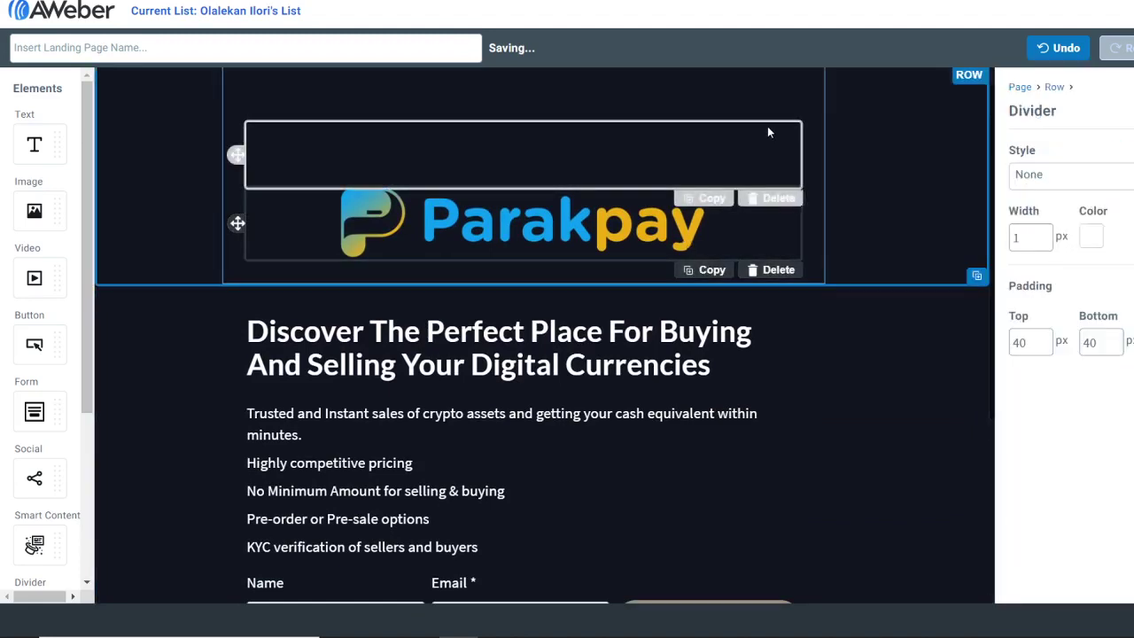
left_click(779, 199)
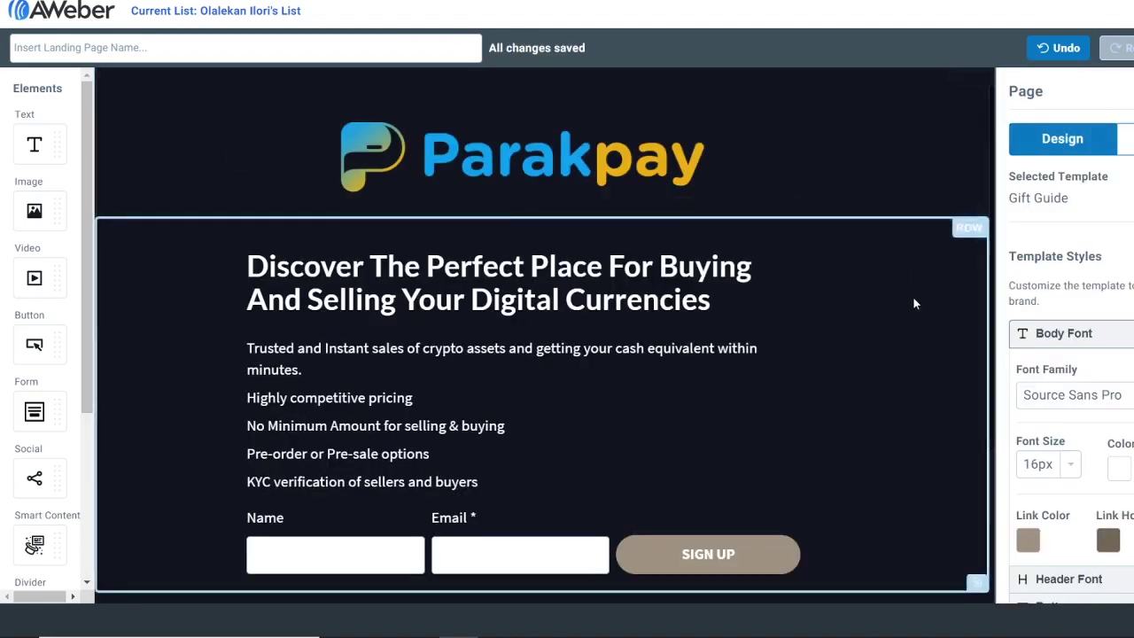
Select the social icons element under "Follow Us" for editing.
scroll(915, 304, "down", 2)
scroll(916, 304, "down", 1)
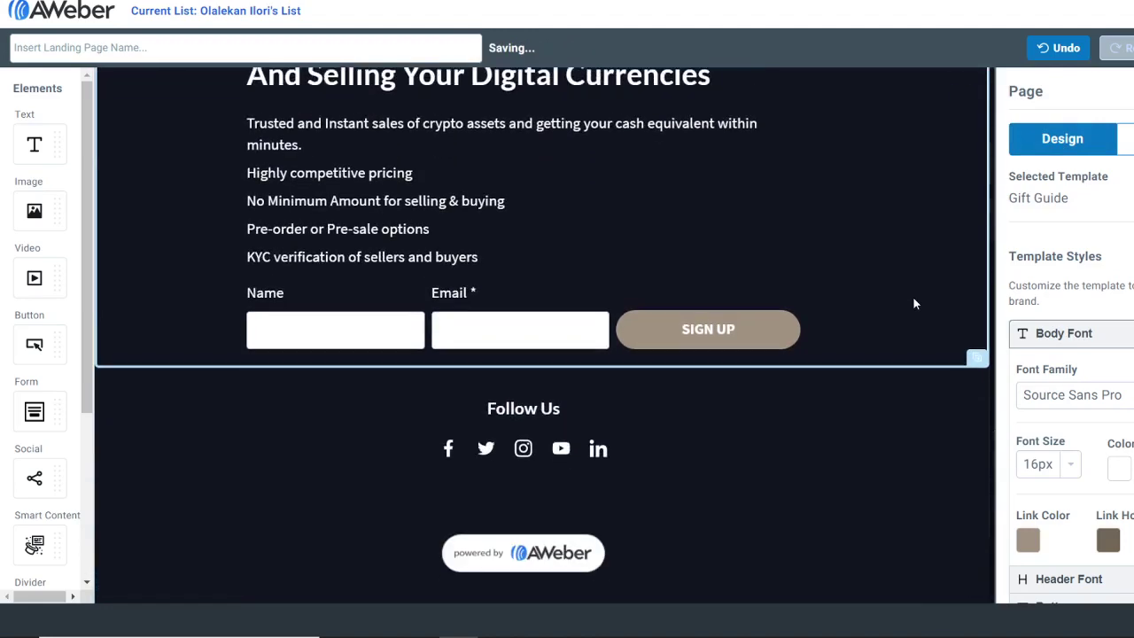
left_click(451, 460)
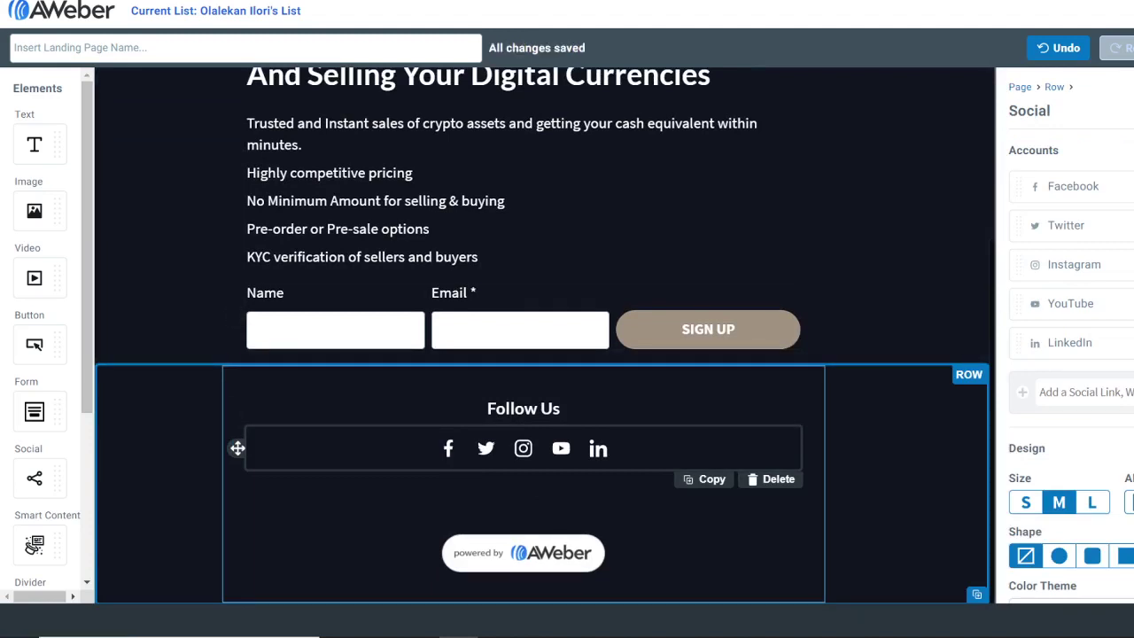
Switch to Facebook, open the managed group "How to make International payment for tuitions, proof of funds, loans & Biz" and copy its address.
mouse_move(770, 625)
left_click(578, 621)
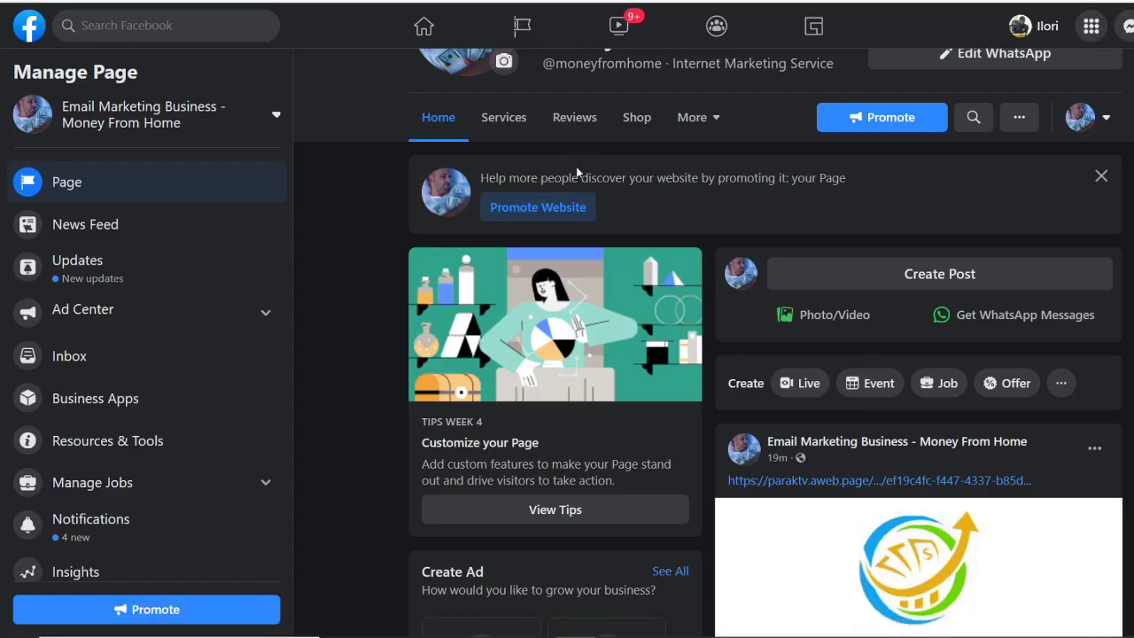
scroll(576, 161, "up", 4)
scroll(577, 181, "down", 3)
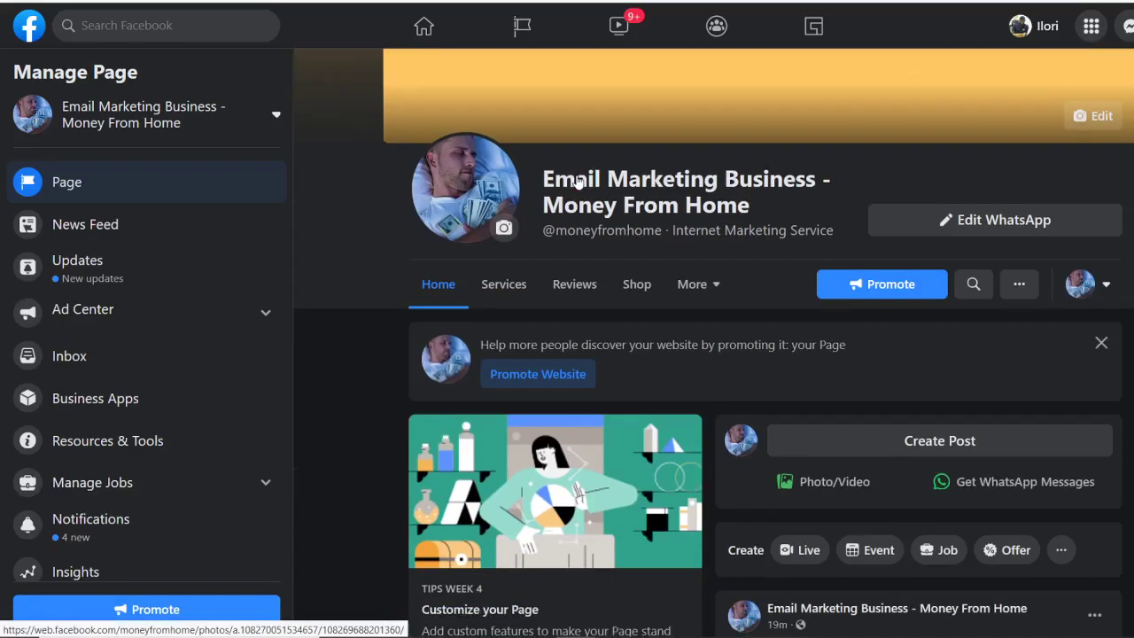
left_click(526, 33)
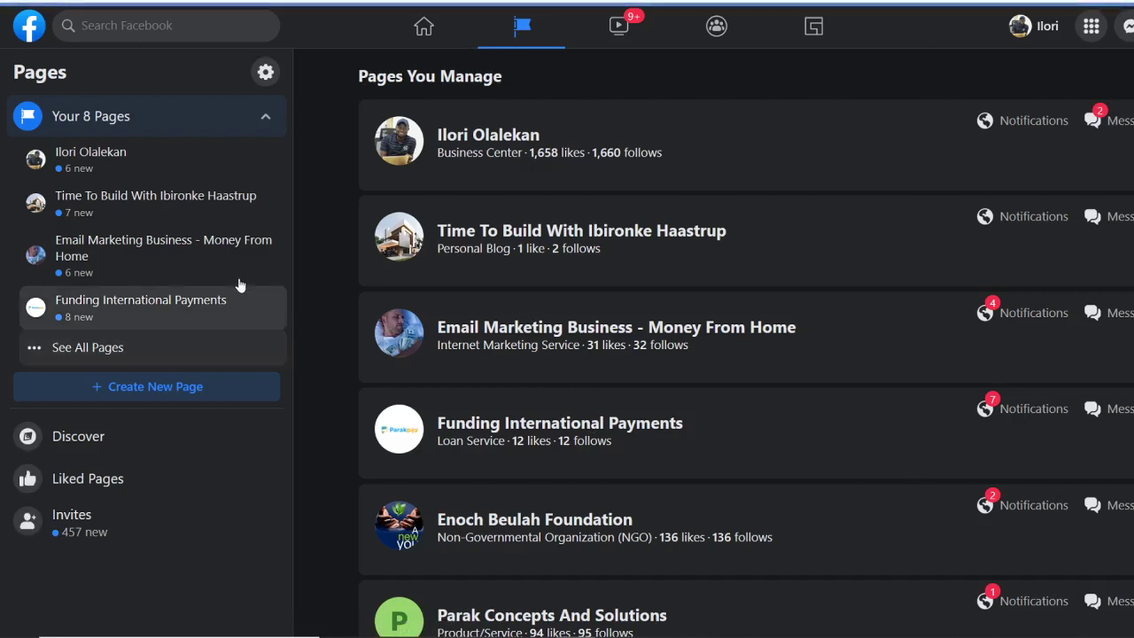
left_click(734, 33)
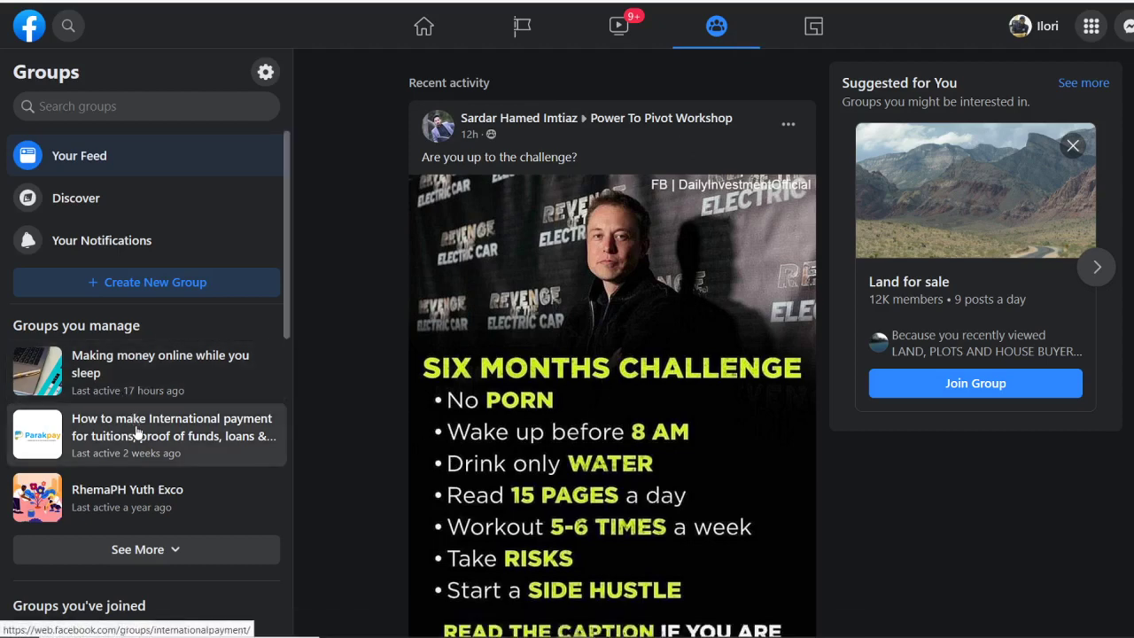
left_click(134, 433)
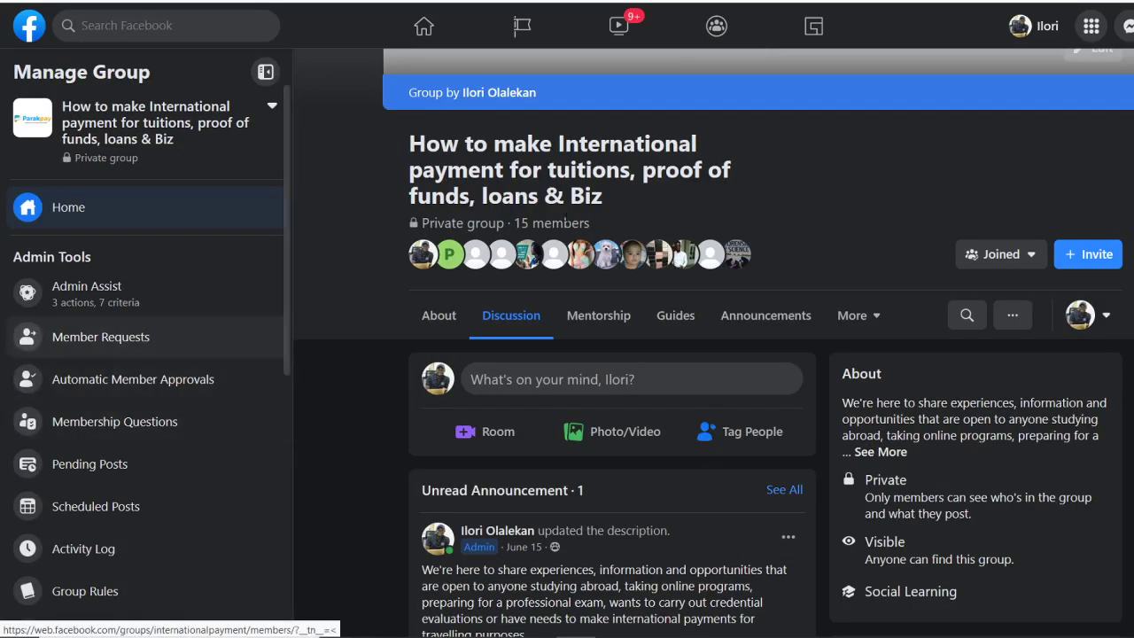
key("ctrl+l")
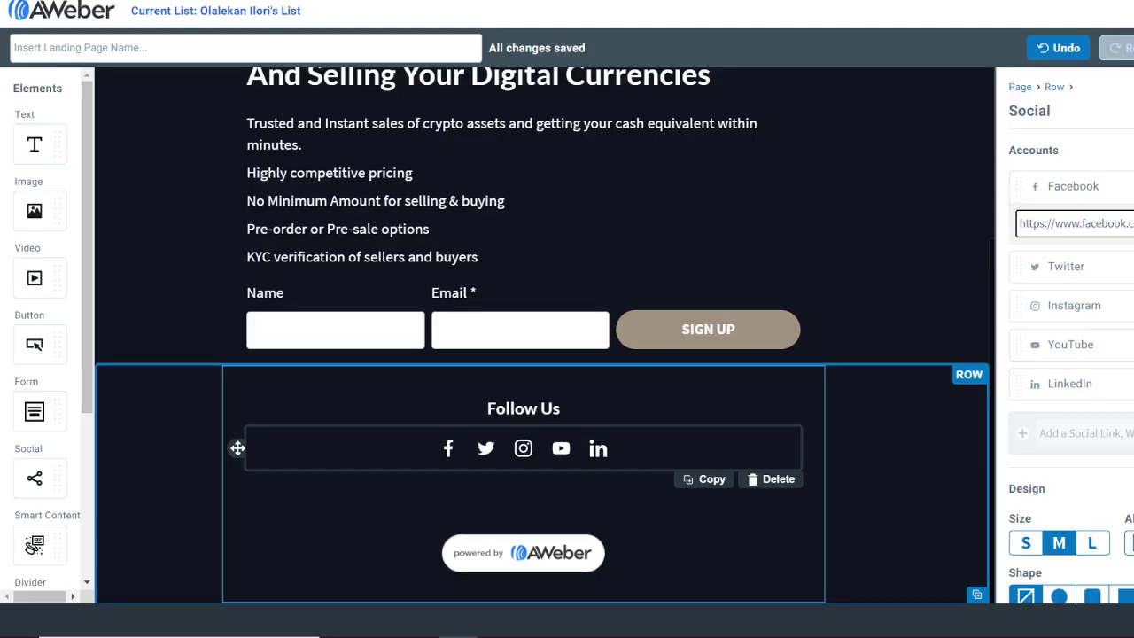
Replace the Facebook account link in the social element with the copied group address.
triple_click(1092, 220)
key("ctrl+v")
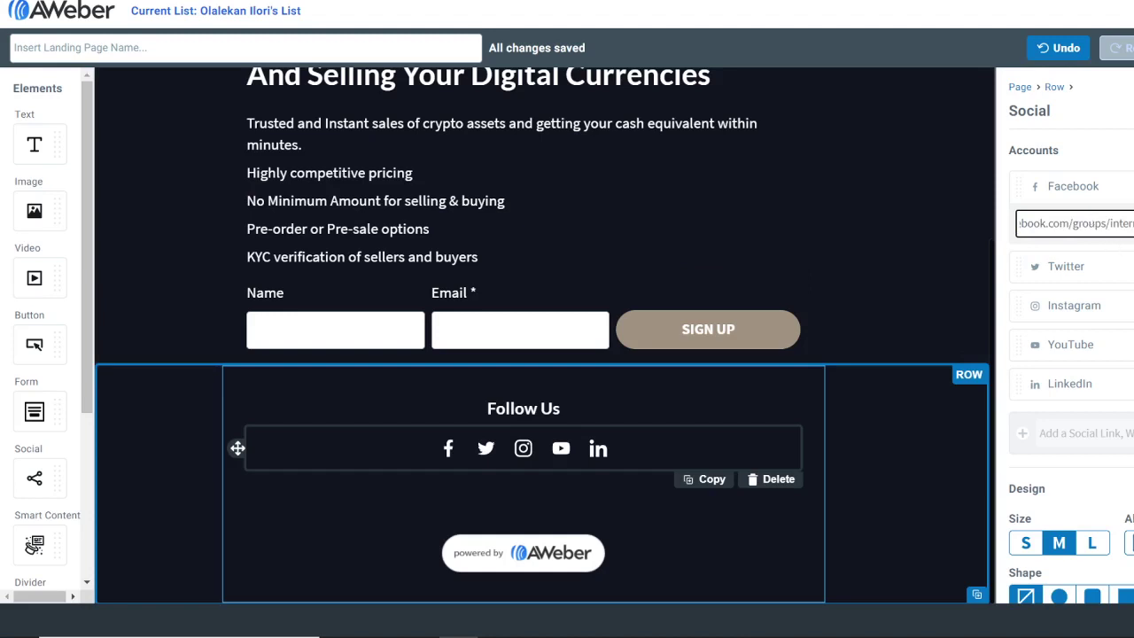
key("Return")
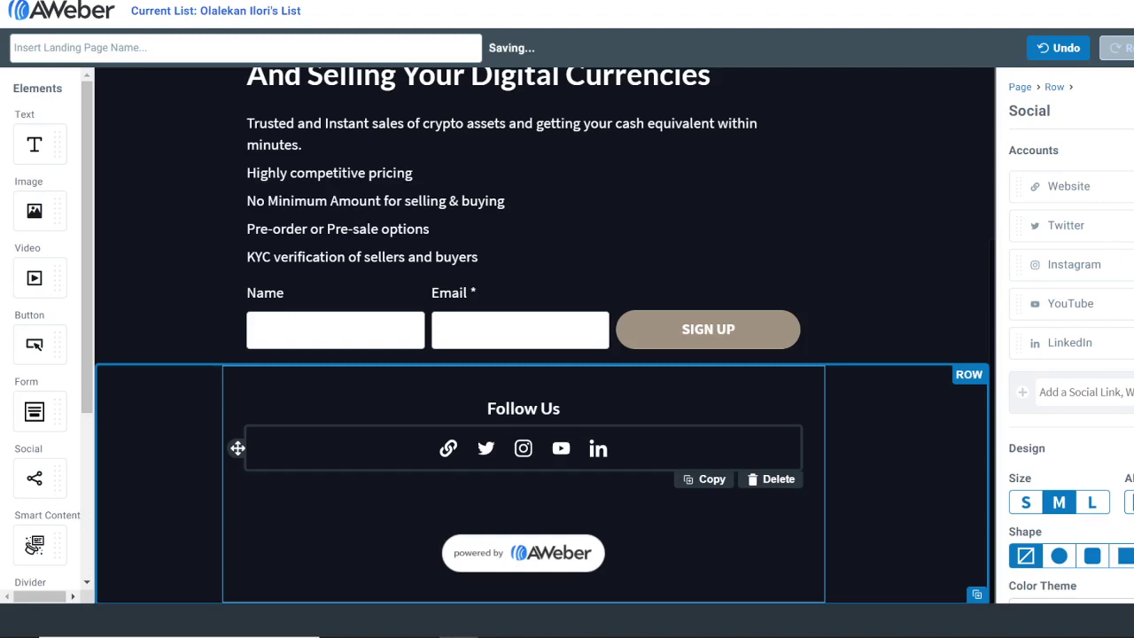
left_click(1066, 225)
type("para")
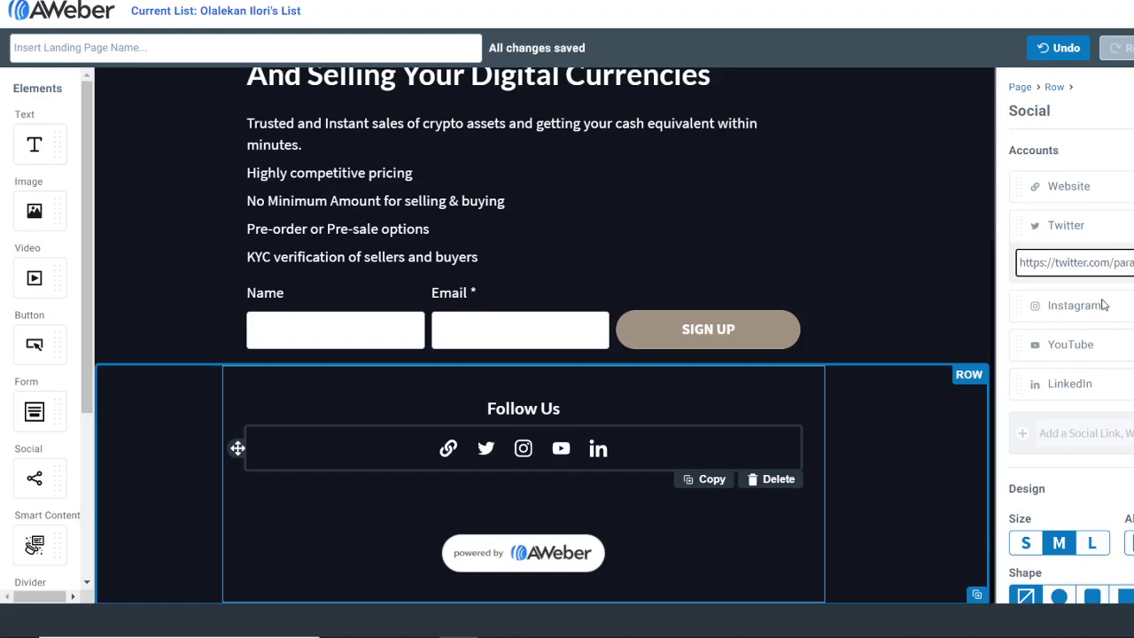
key("Return")
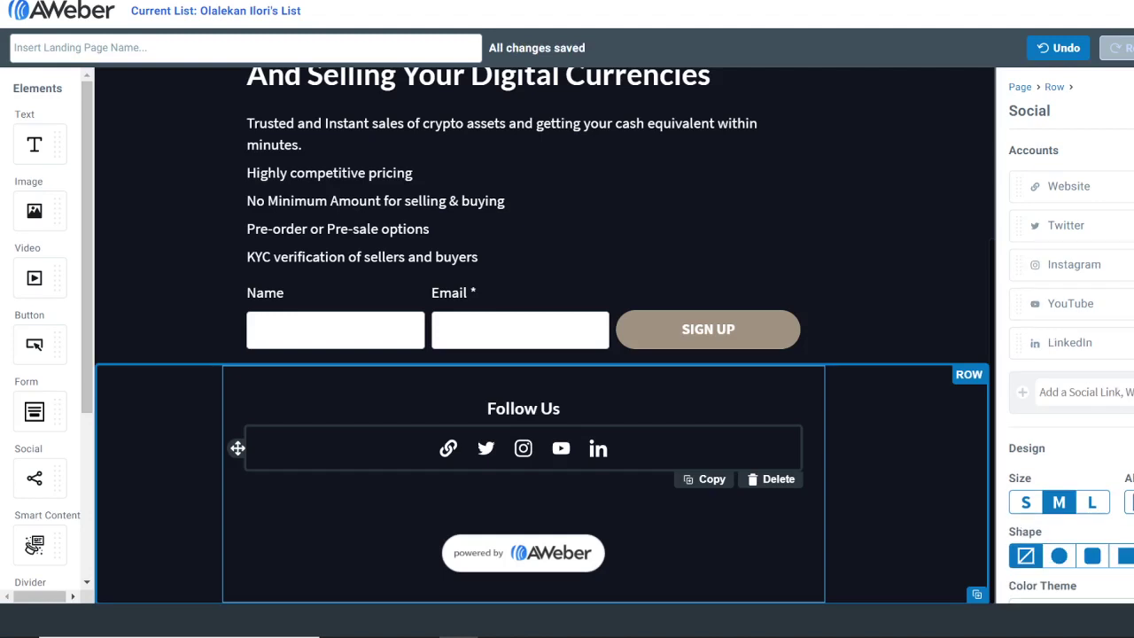
Fill in the Instagram account link with the business's instagram.com profile address.
left_click(1074, 264)
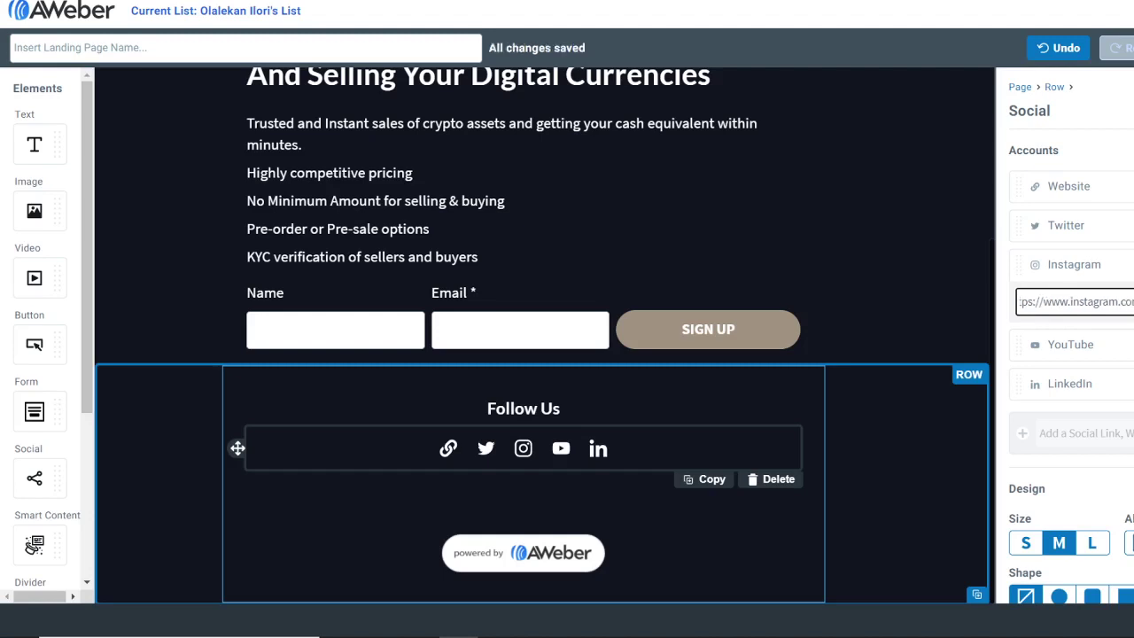
key("Left")
key("Left")
key("Left")
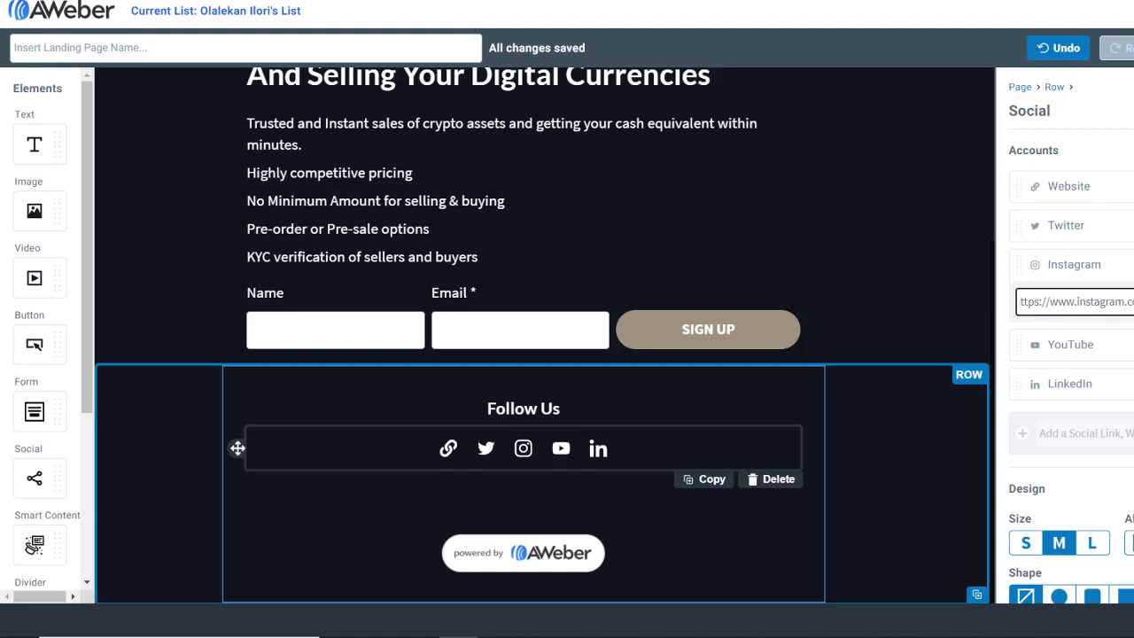
key("Return")
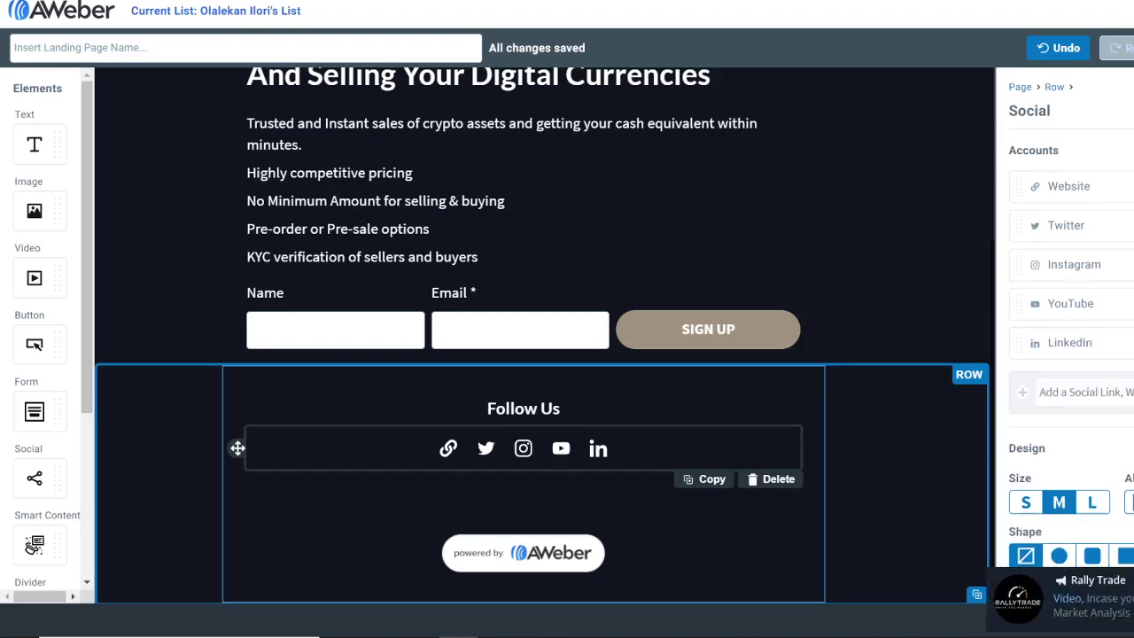
left_click(1071, 303)
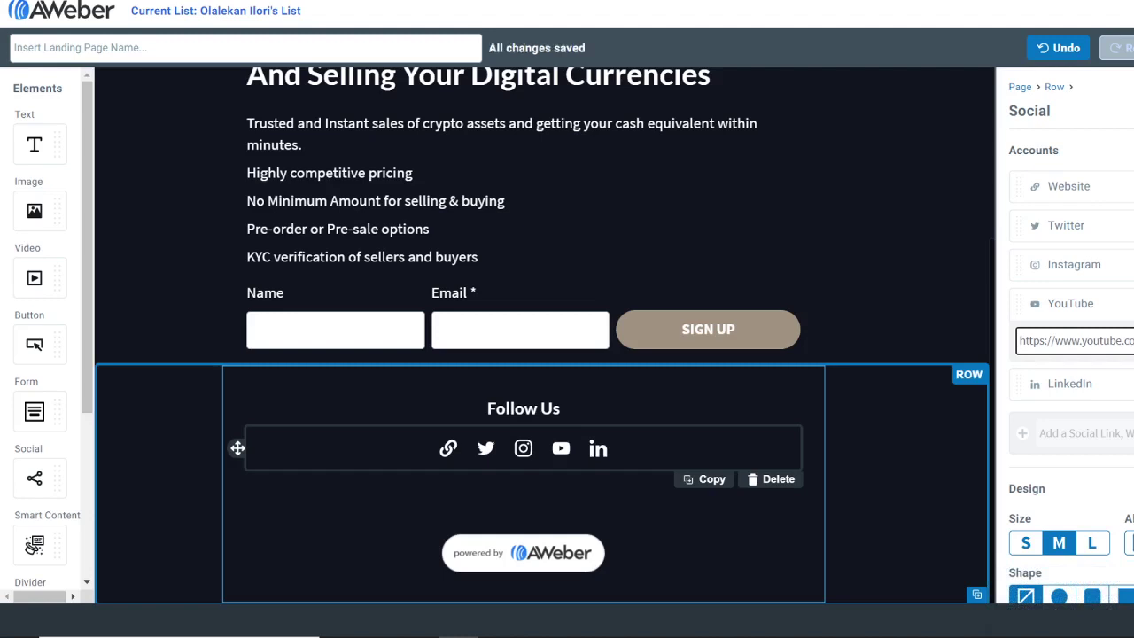
type("m")
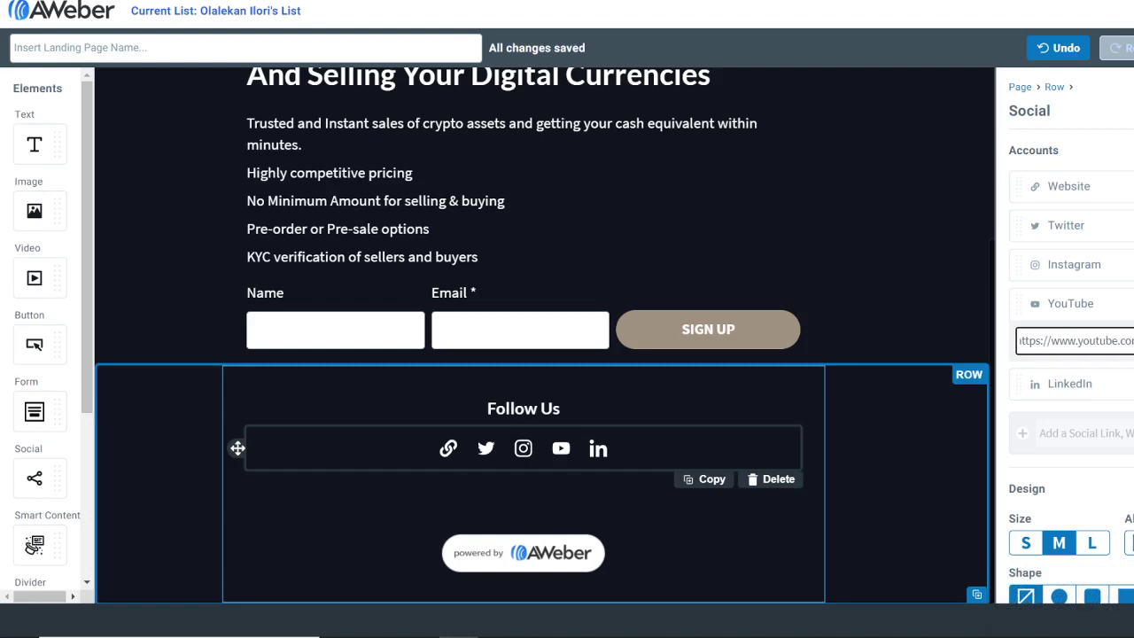
type("/")
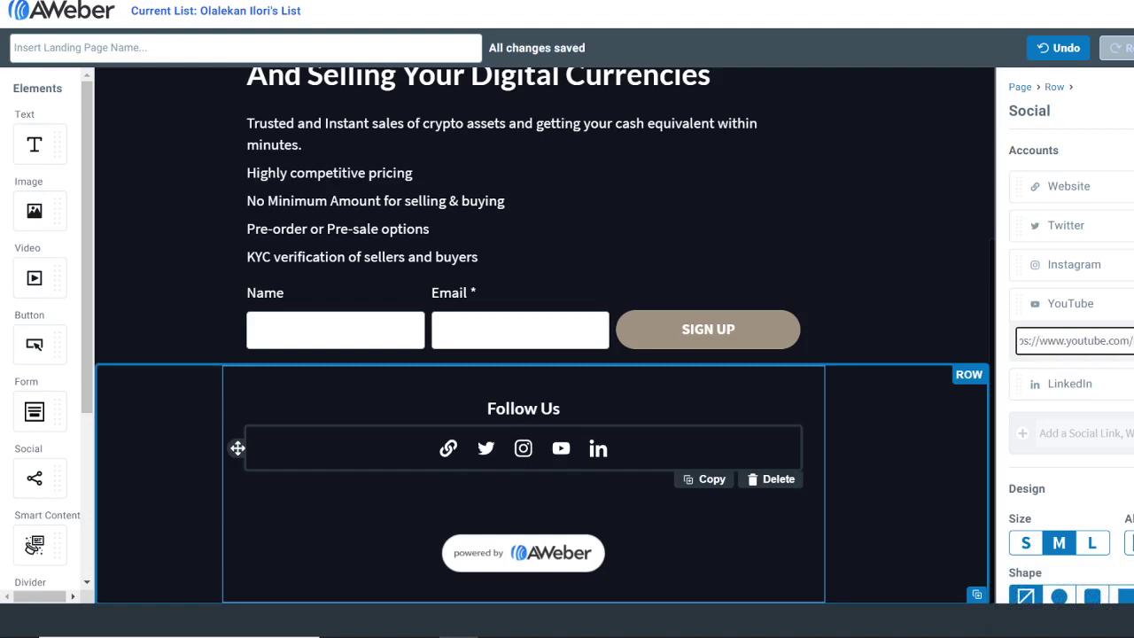
type("paral")
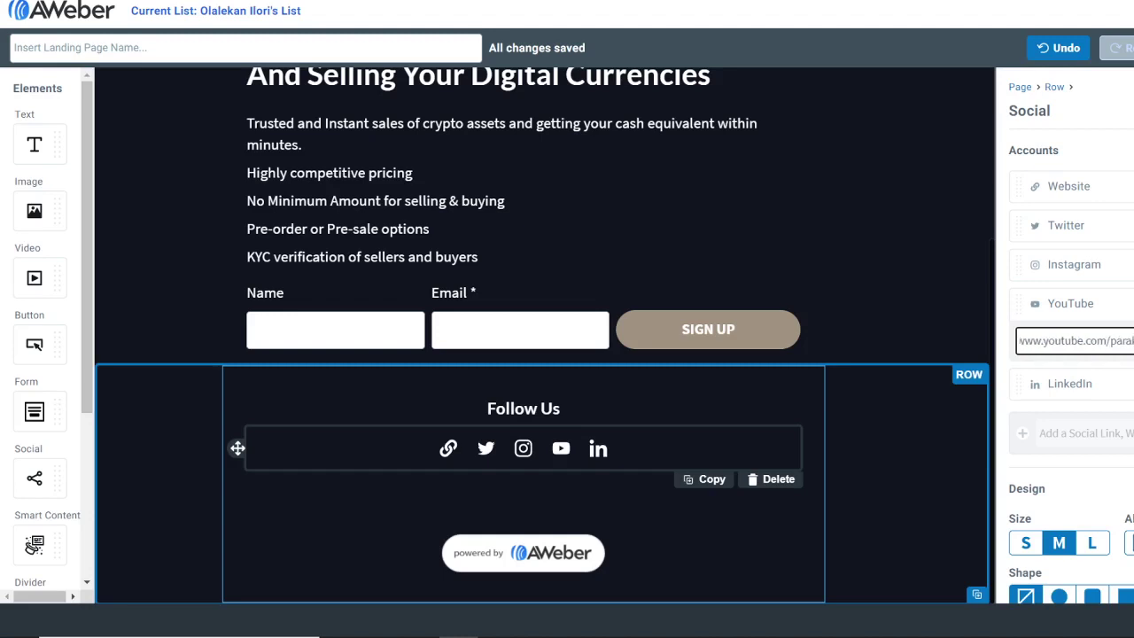
key("Home")
Switch to YouTube Studio, open the business's public channel page and copy its web address.
mouse_move(868, 631)
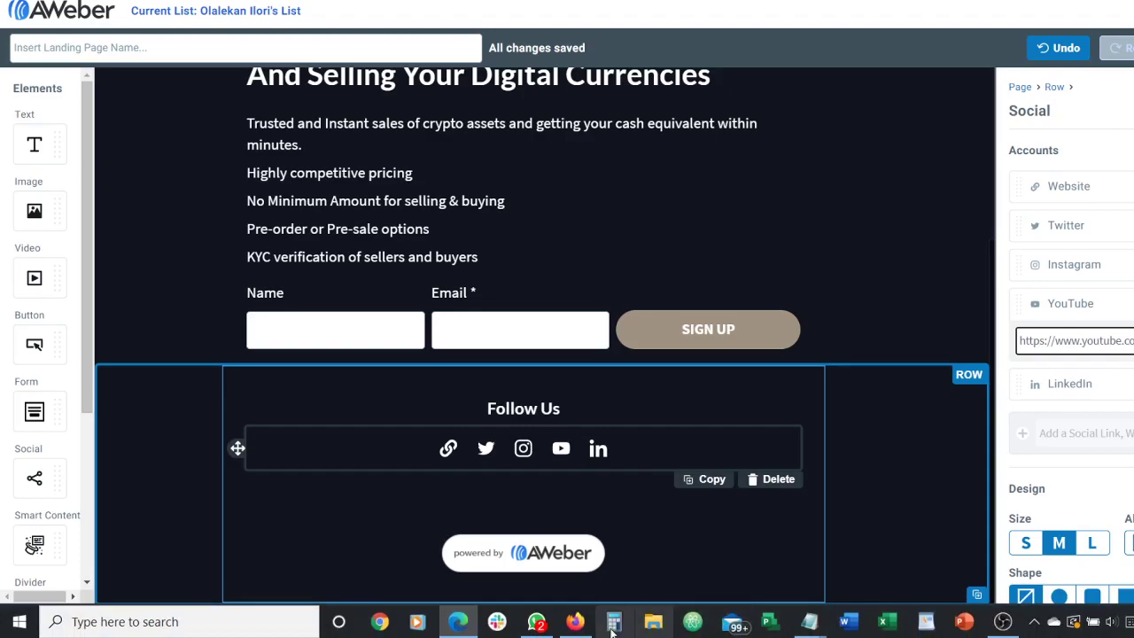
left_click(575, 623)
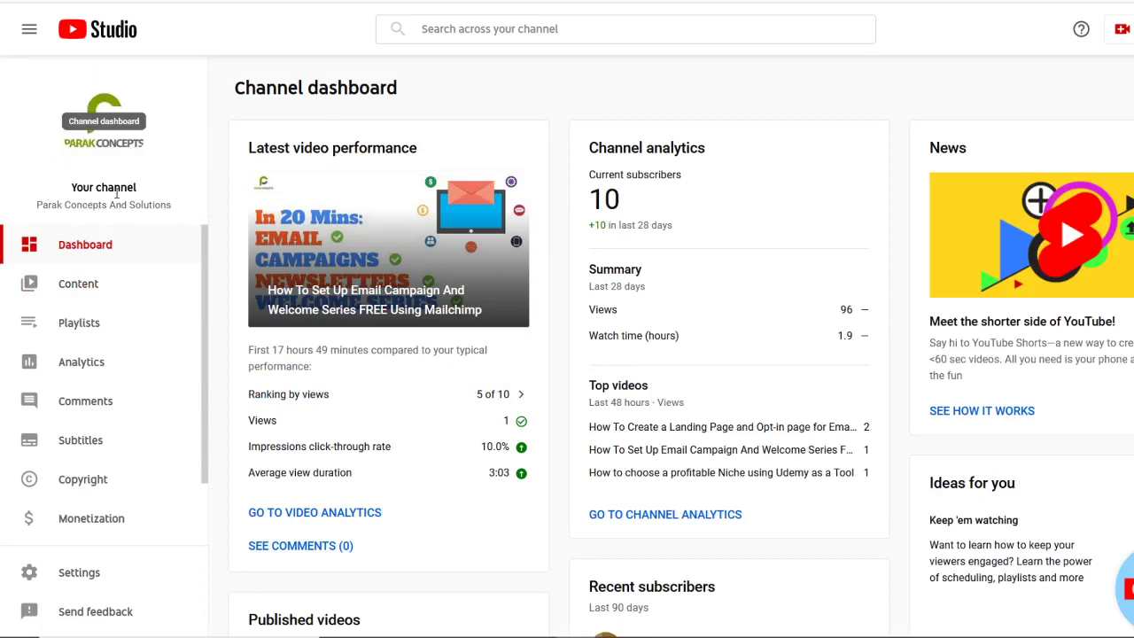
left_click(92, 137)
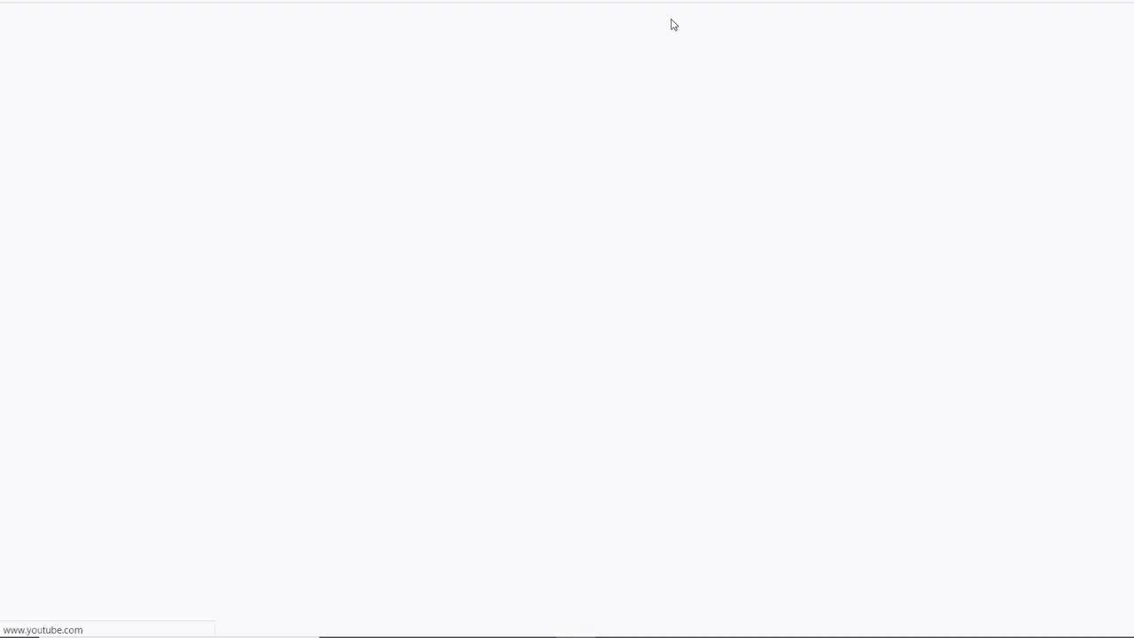
key("ctrl+l")
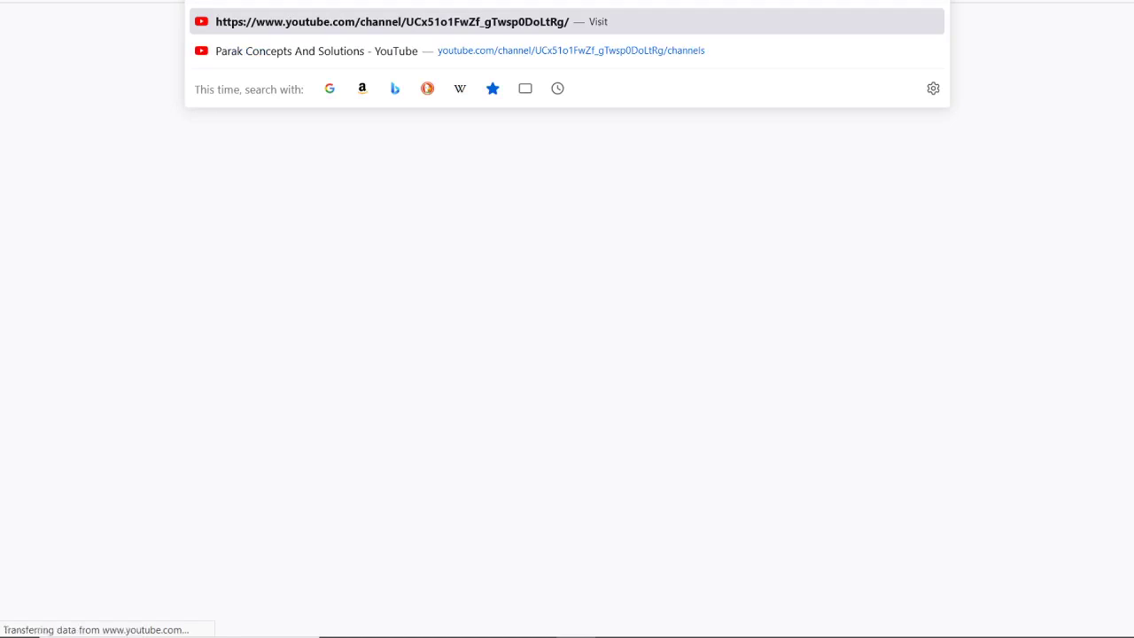
key("ctrl+w")
key("alt+Tab")
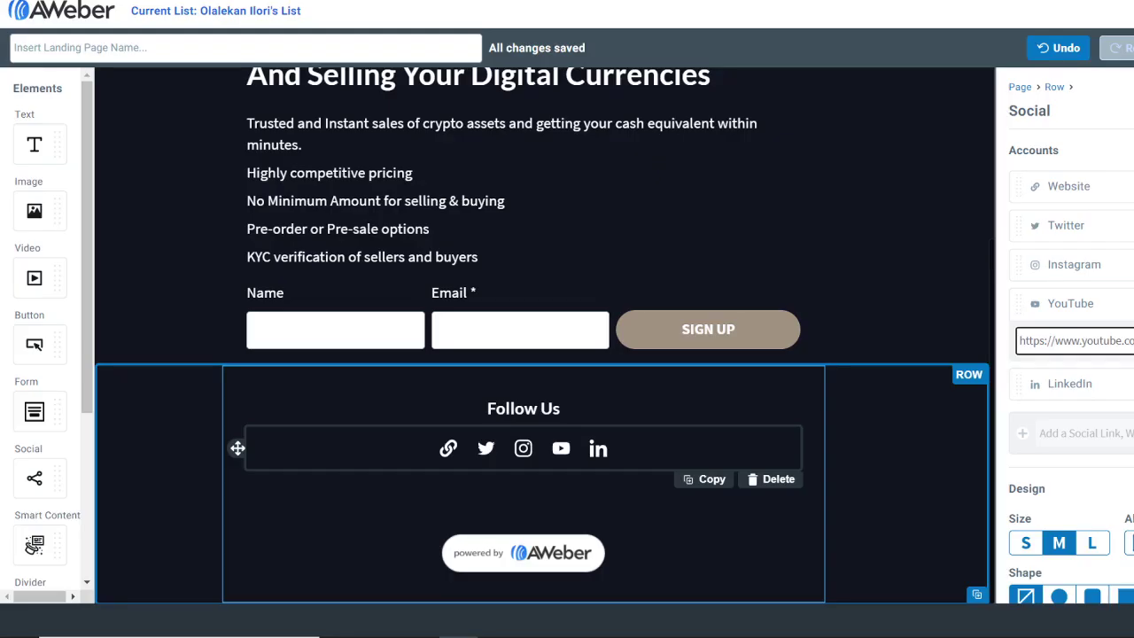
key("ctrl+a")
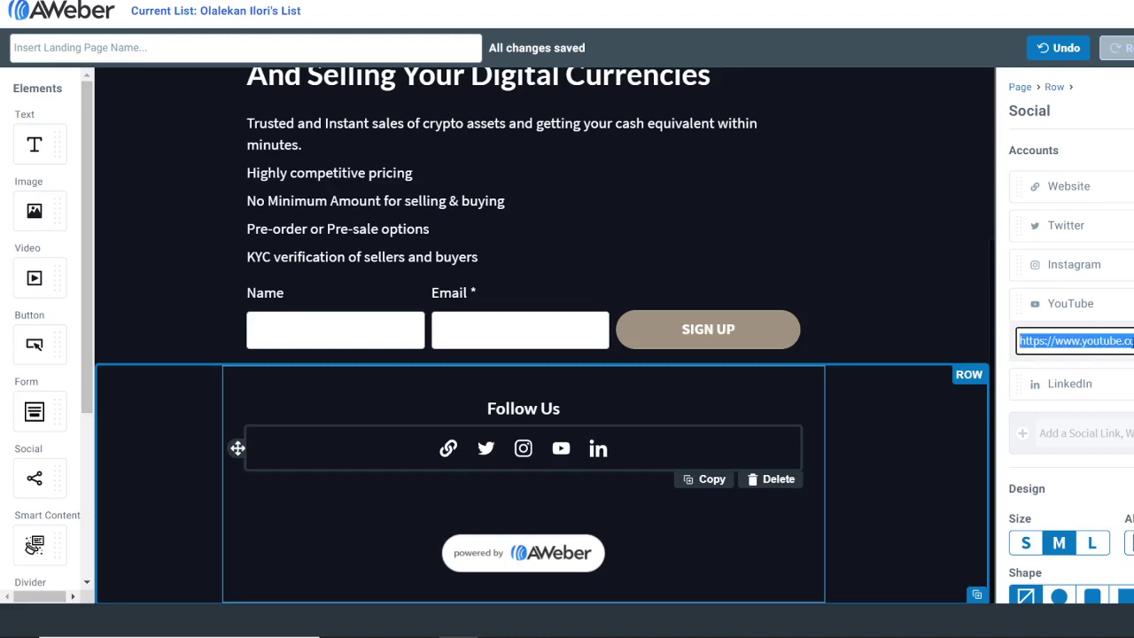
key("ctrl+v")
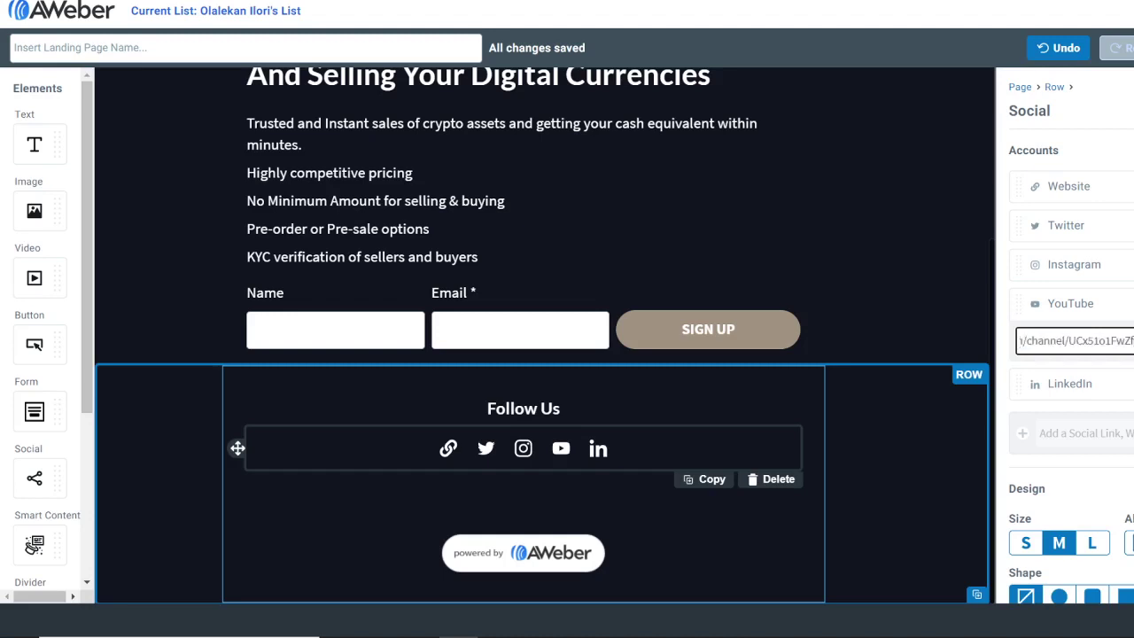
key("Return")
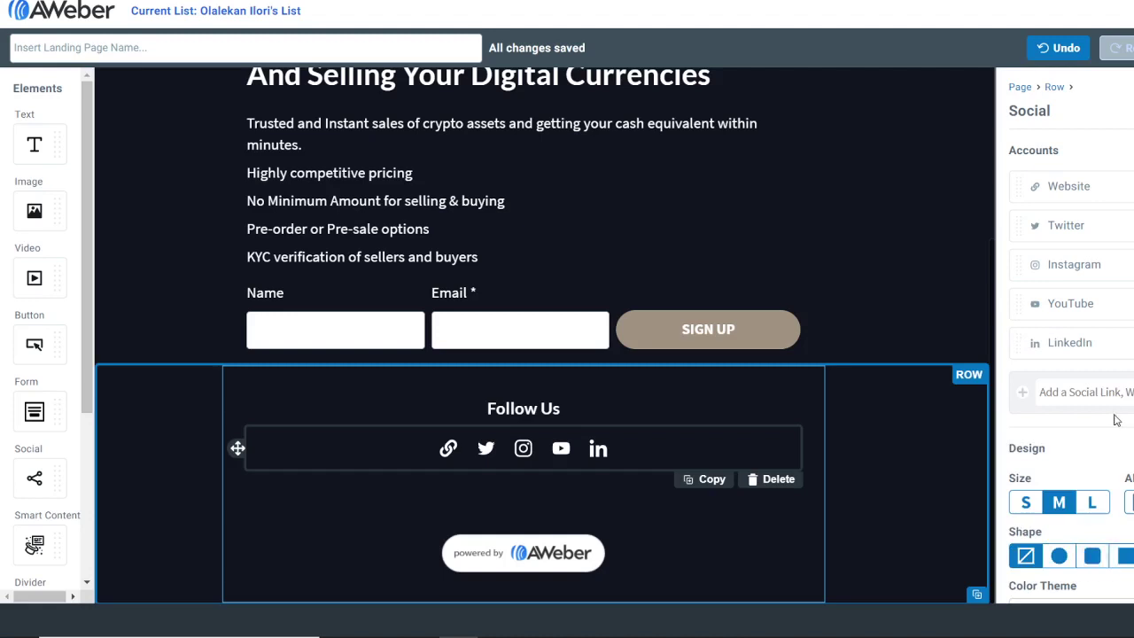
Delete the "powered by AWeber" badge below the social icons.
scroll(1117, 420, "down", 1)
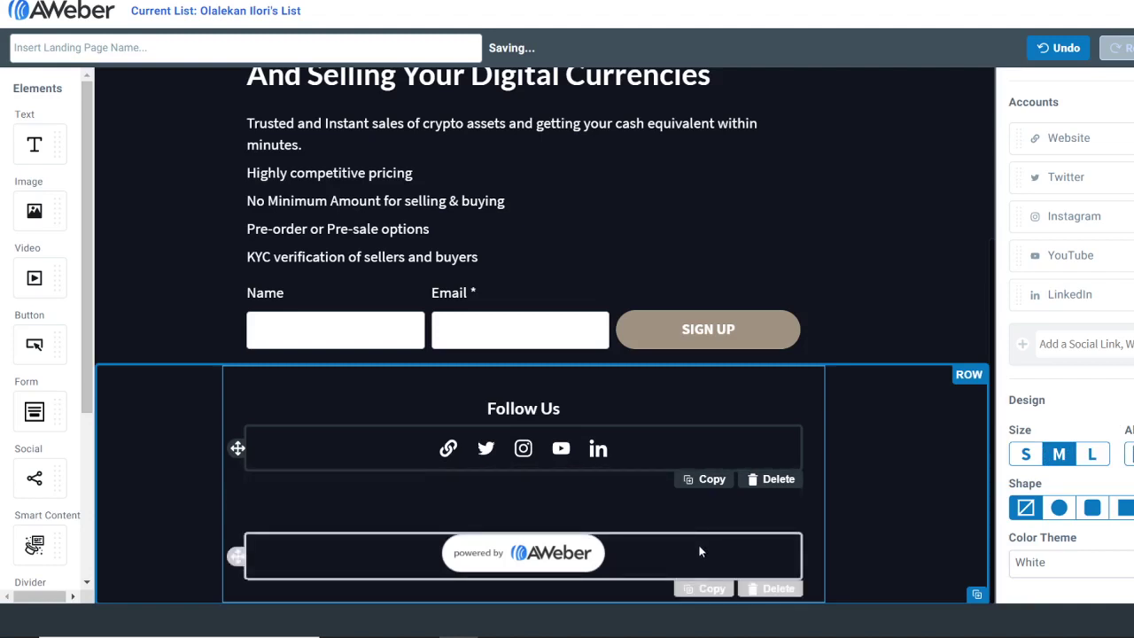
left_click(779, 590)
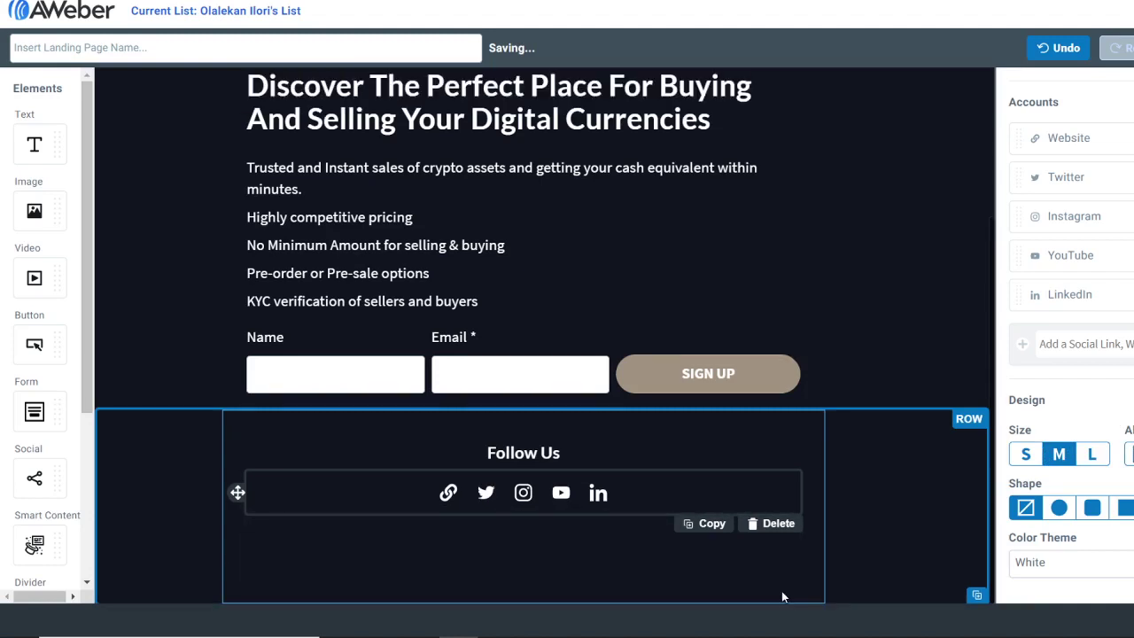
left_click(860, 509)
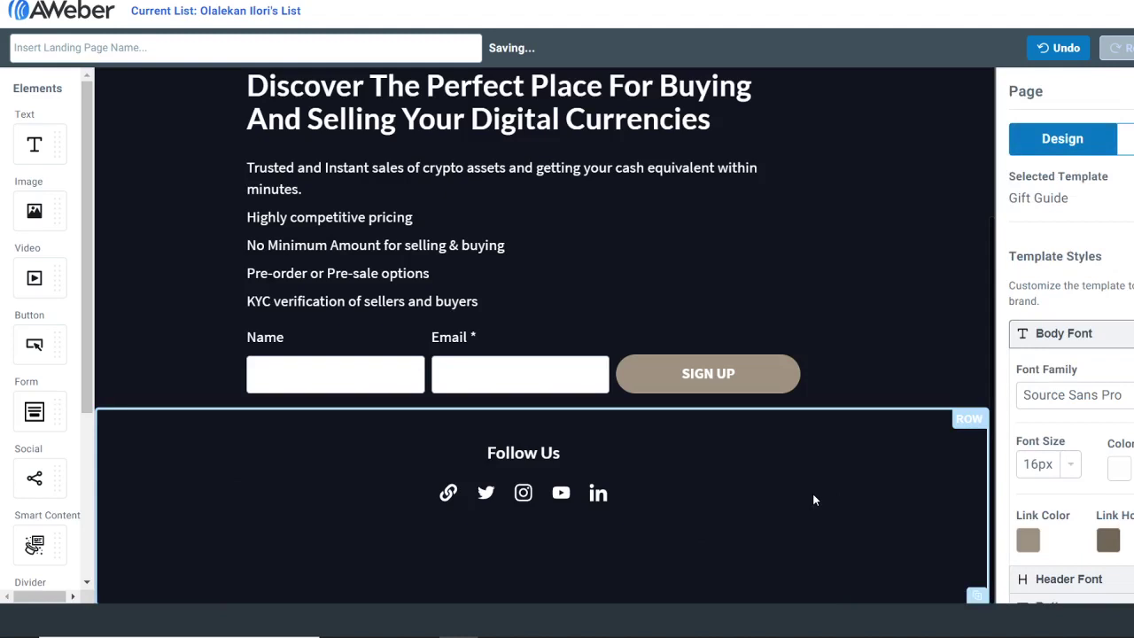
Correct the Website account's Facebook group address in the social element by removing its "web." prefix.
left_click(447, 496)
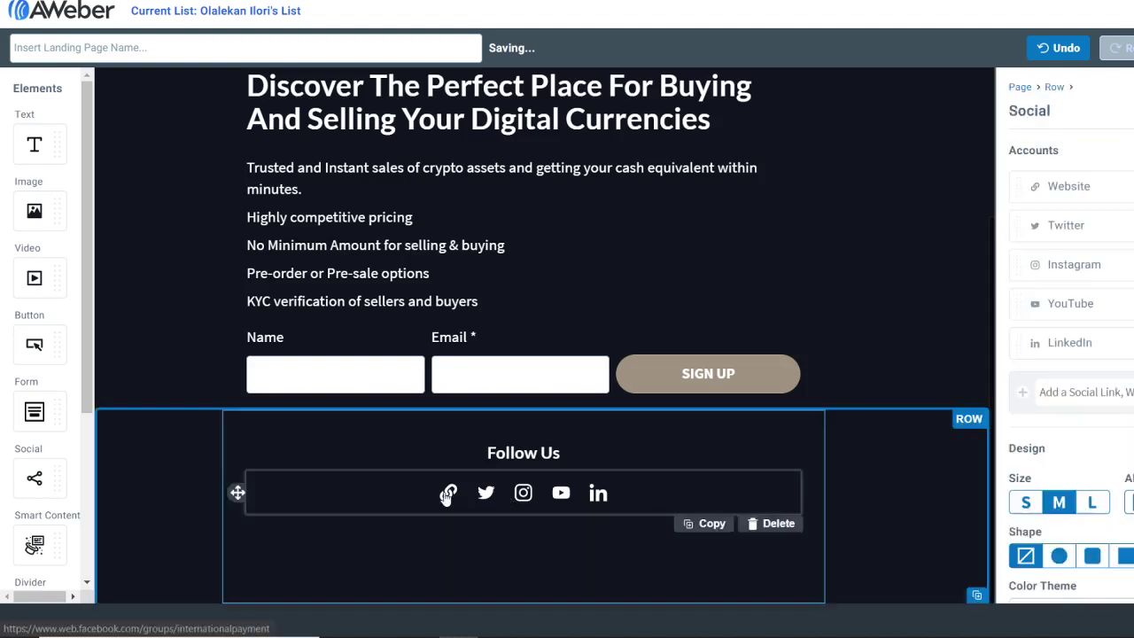
left_click(447, 497)
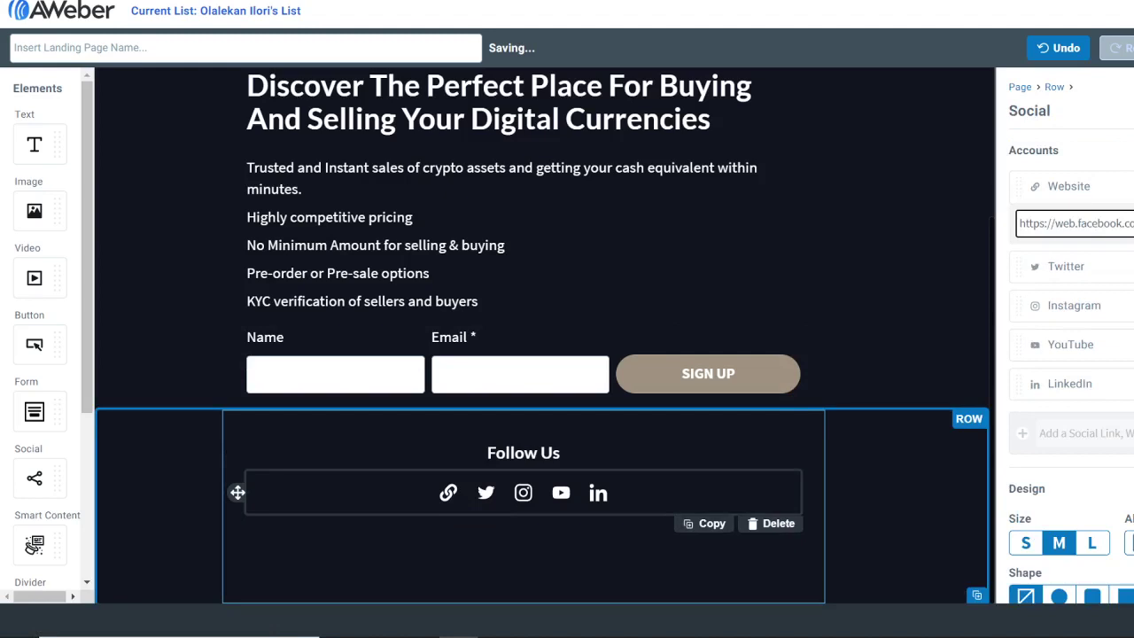
left_click(1121, 159)
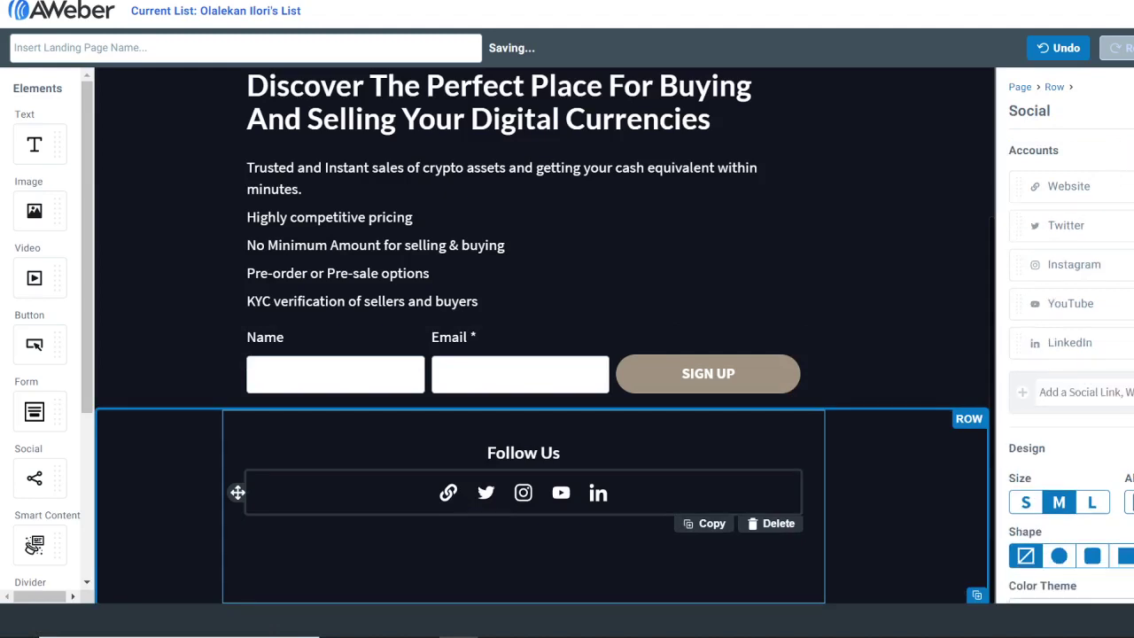
left_click(1073, 186)
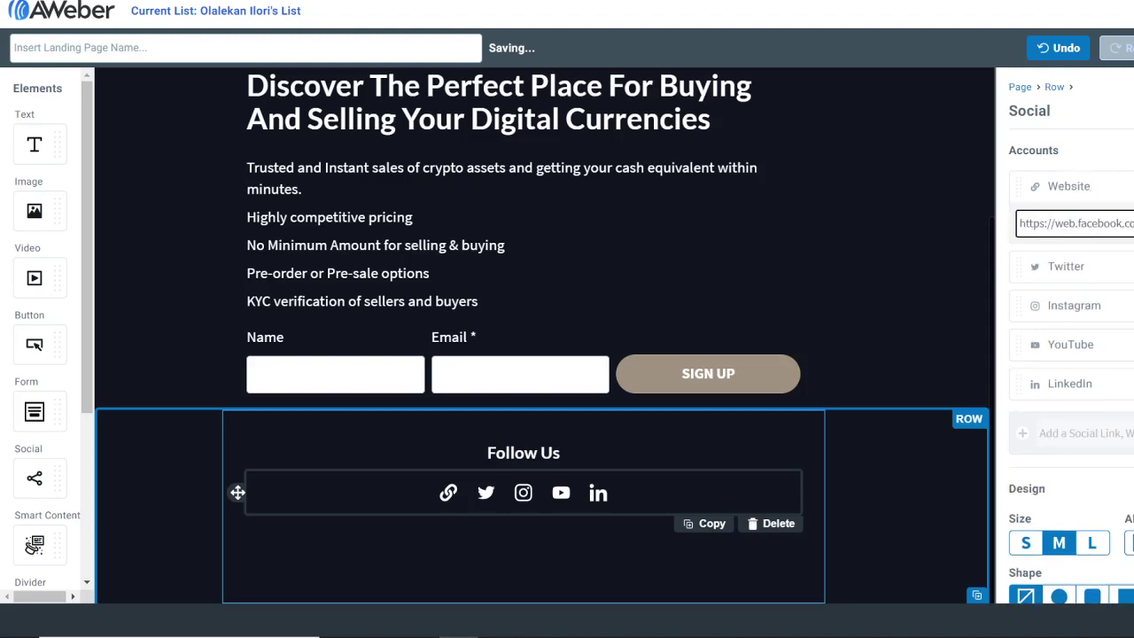
left_click(1078, 222)
key("BackSpace")
key("BackSpace")
key("BackSpace")
key("BackSpace")
left_click(1120, 151)
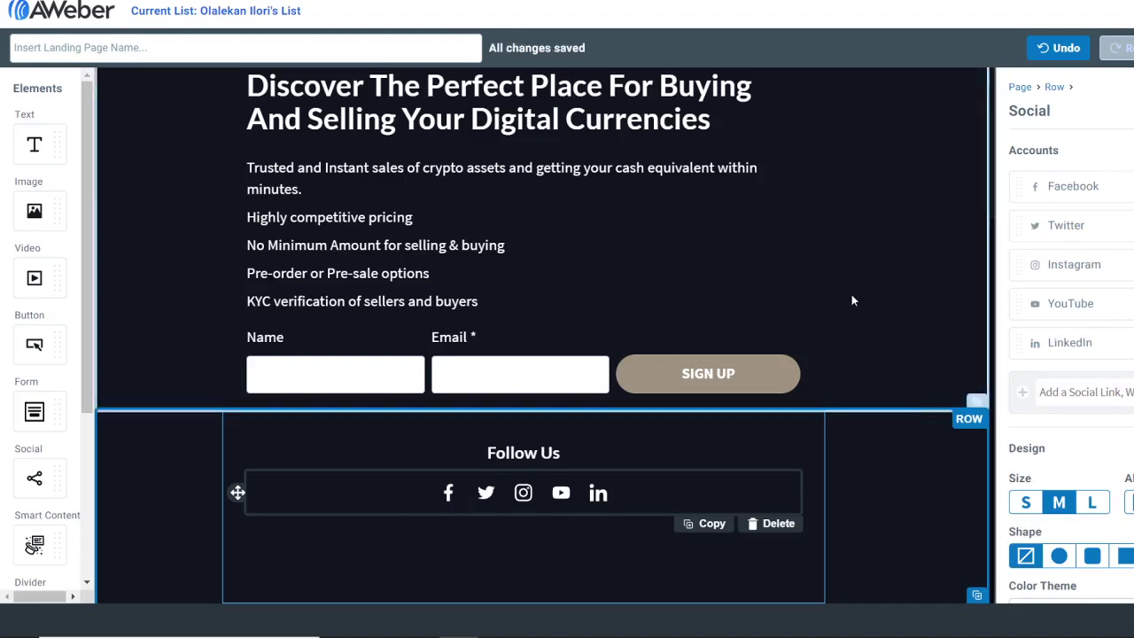
Preview the landing page and examine its logo, background, text, signup form and social section.
scroll(851, 301, "up", 3)
scroll(852, 301, "down", 3)
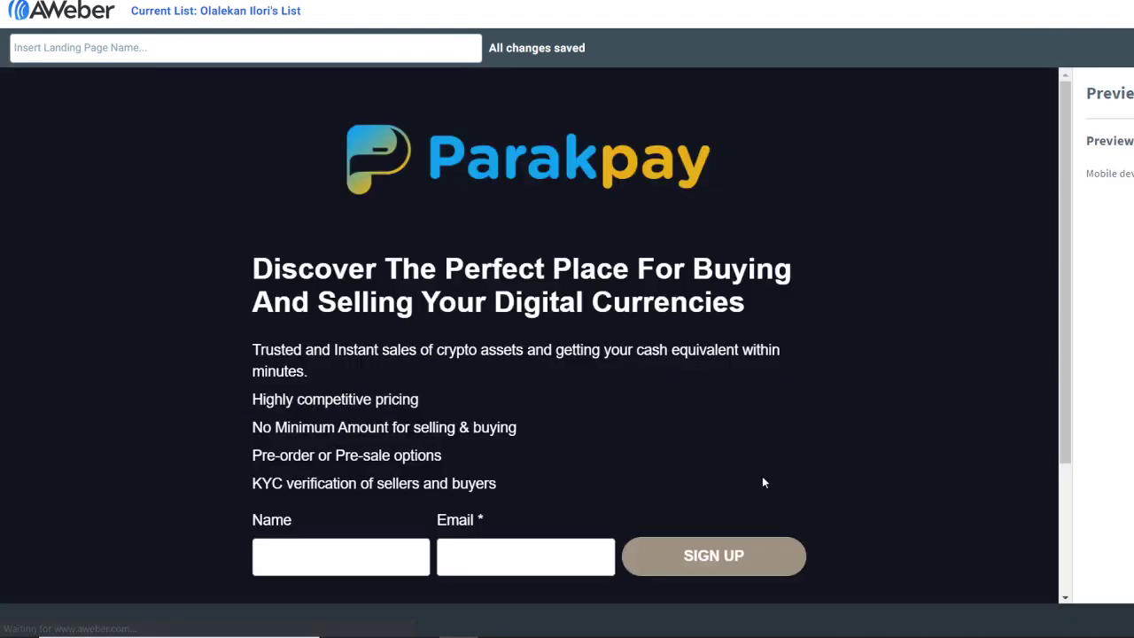
scroll(768, 415, "up", 2)
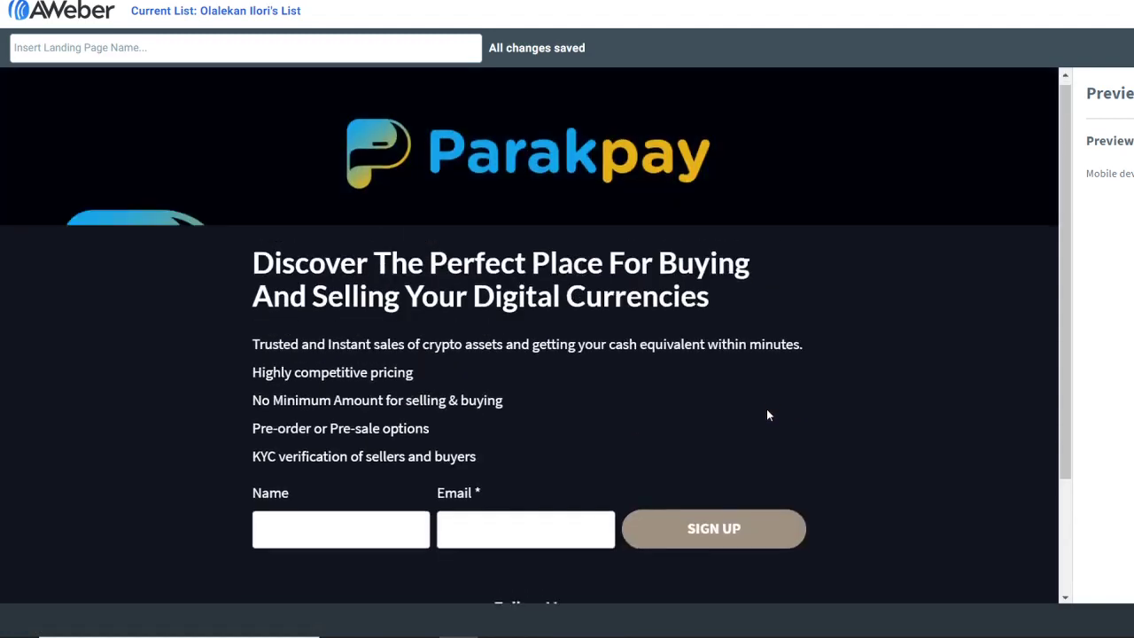
scroll(768, 415, "down", 2)
scroll(768, 415, "up", 2)
scroll(768, 415, "down", 2)
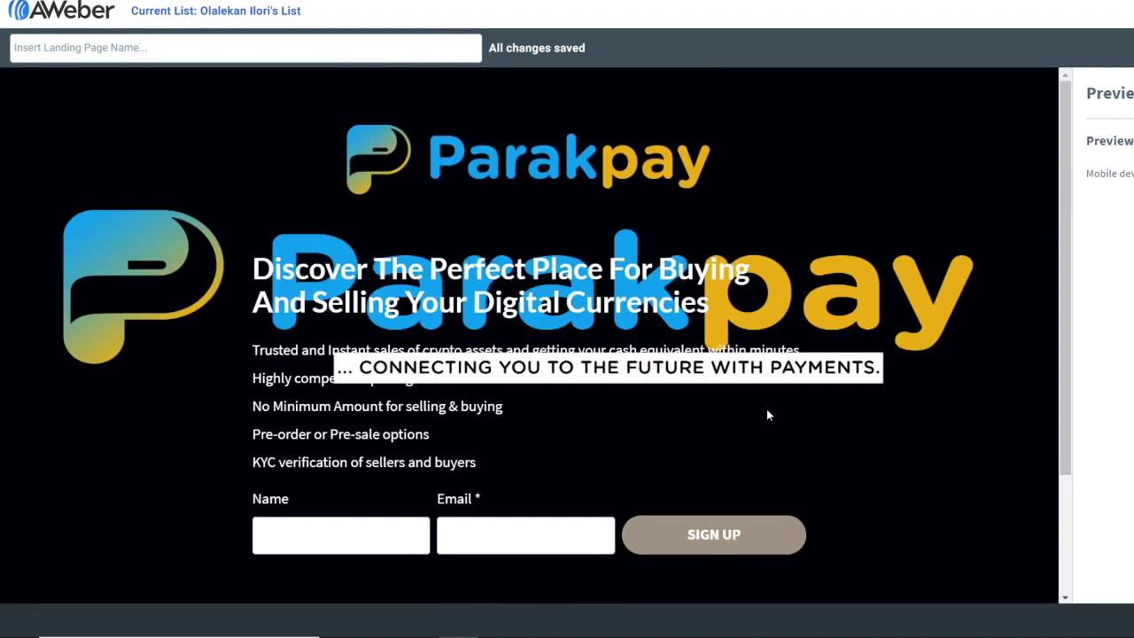
scroll(767, 415, "down", 3)
scroll(768, 415, "up", 3)
scroll(767, 415, "down", 3)
scroll(767, 415, "up", 3)
scroll(767, 415, "down", 3)
scroll(767, 414, "up", 3)
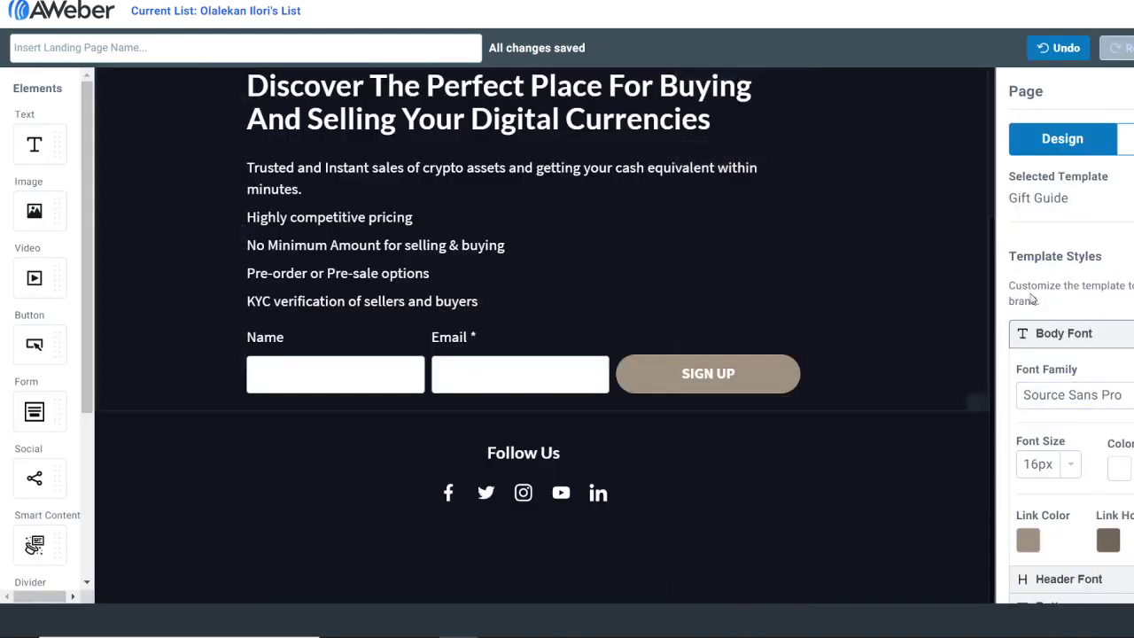
Open the template's background style and look through its image and opacity settings.
scroll(1108, 171, "down", 1)
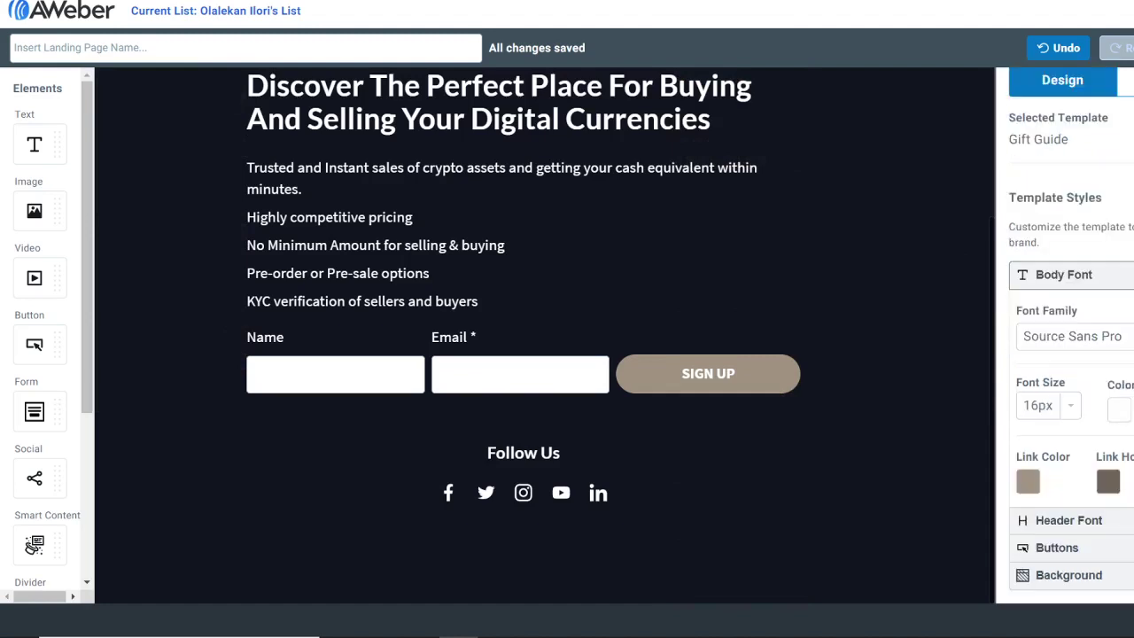
left_click(1069, 575)
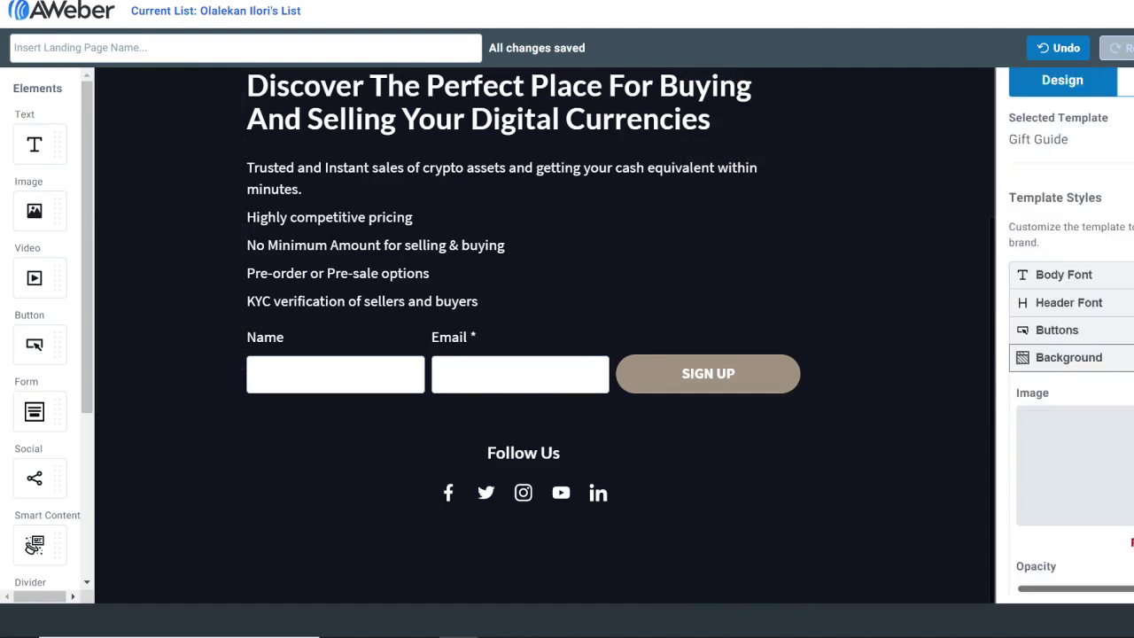
scroll(1108, 549, "down", 2)
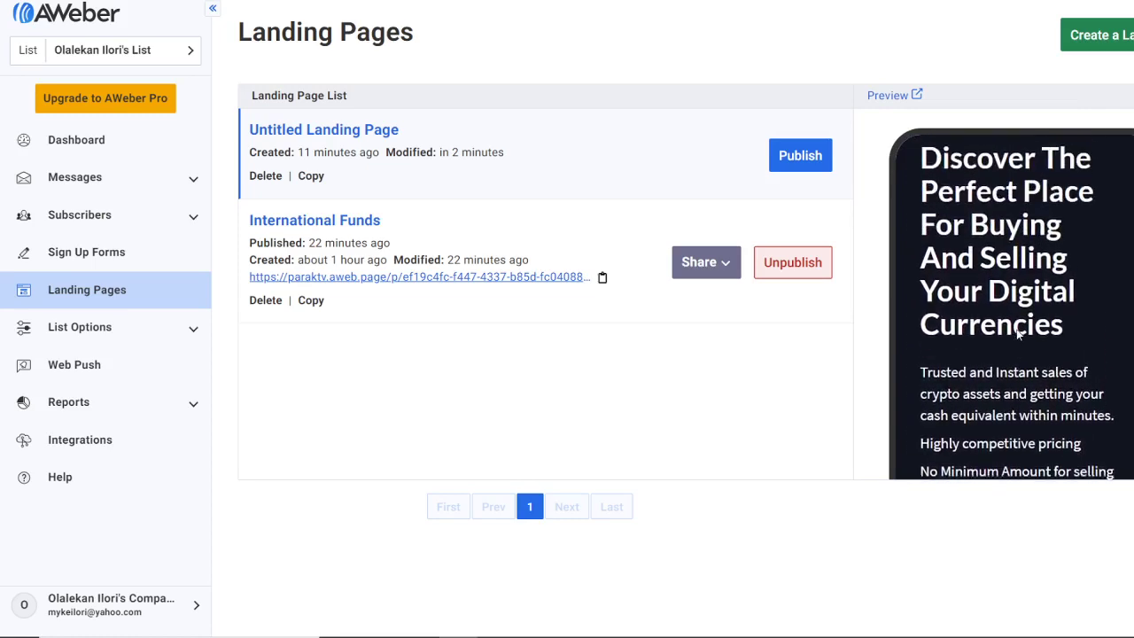
Publish the untitled landing page from the landing page list and copy its page URL.
left_click(793, 165)
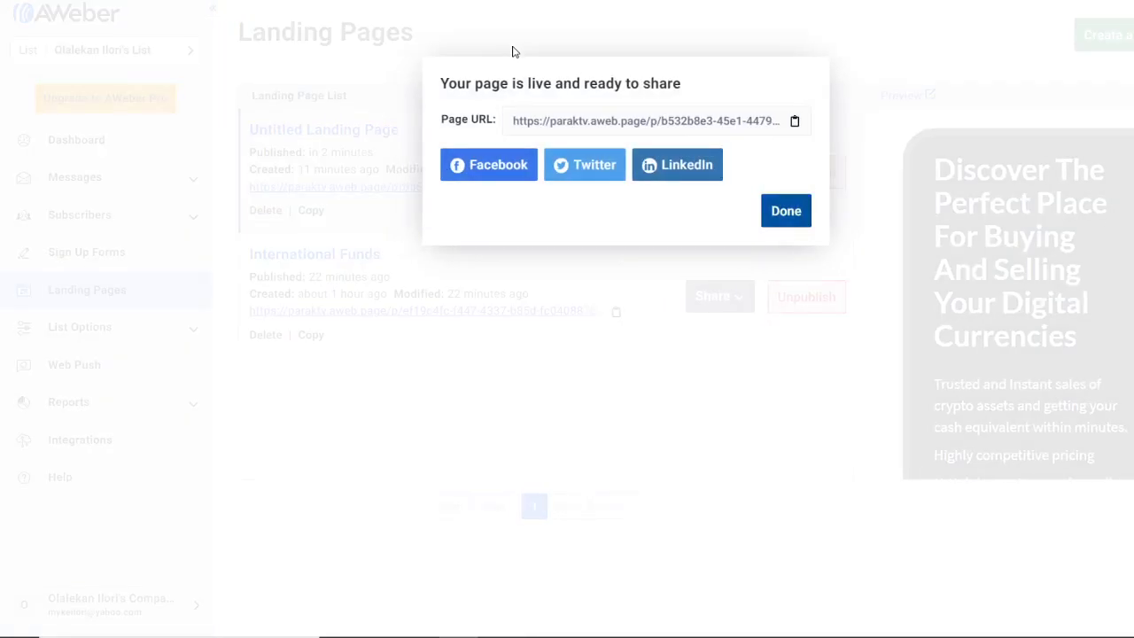
left_click(795, 124)
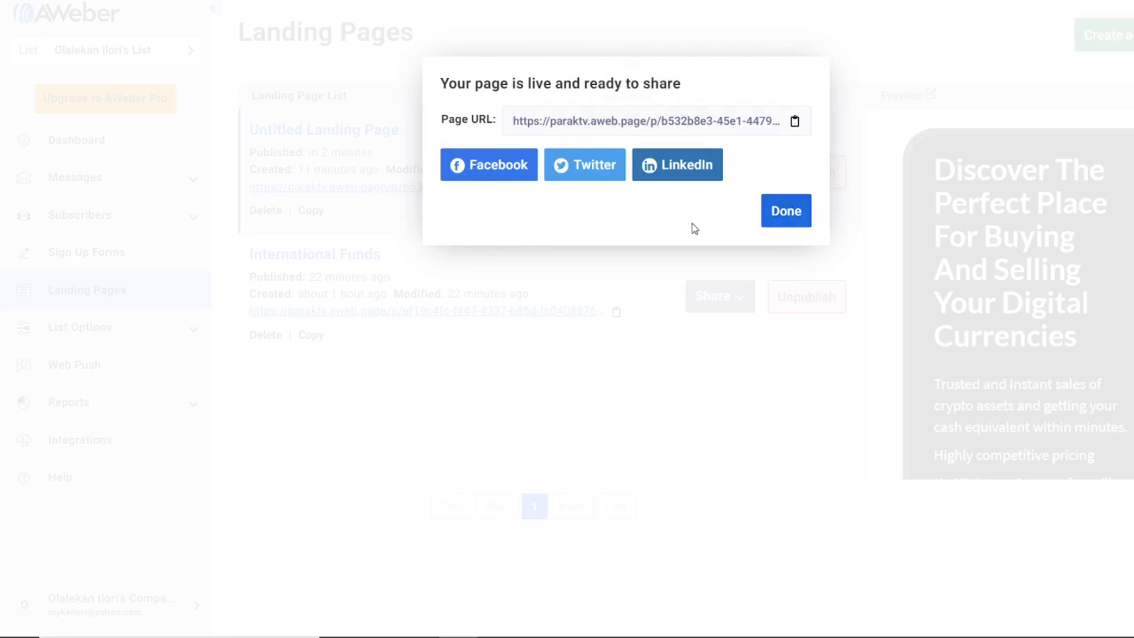
Share the published page on Facebook as a News Feed post and reopen the untitled landing page for editing.
left_click(476, 168)
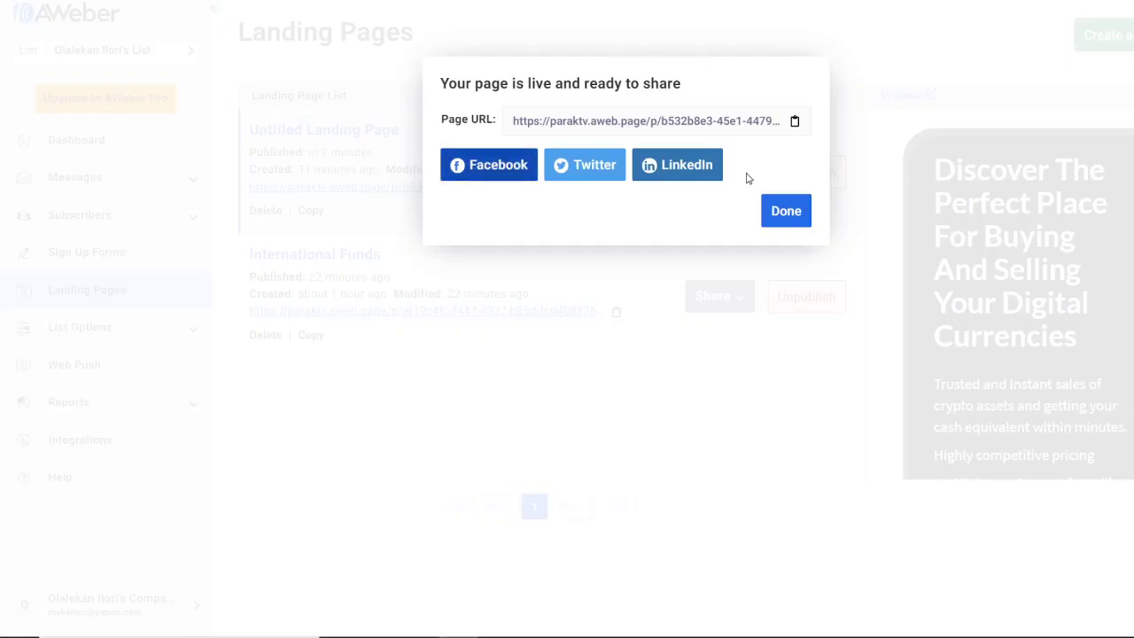
left_click(783, 209)
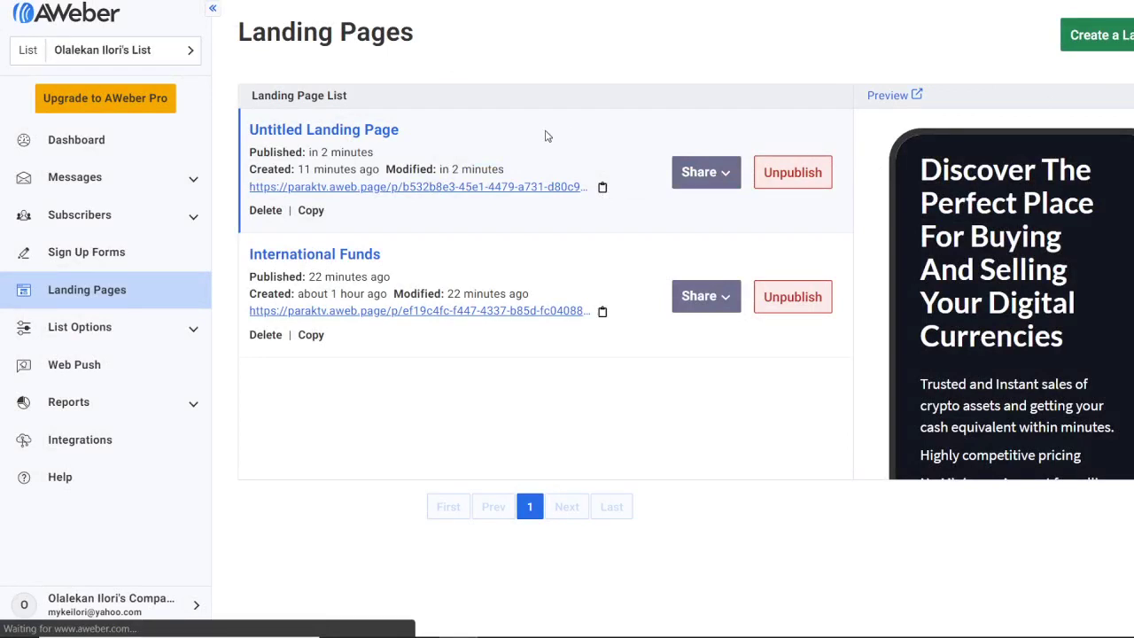
left_click(345, 131)
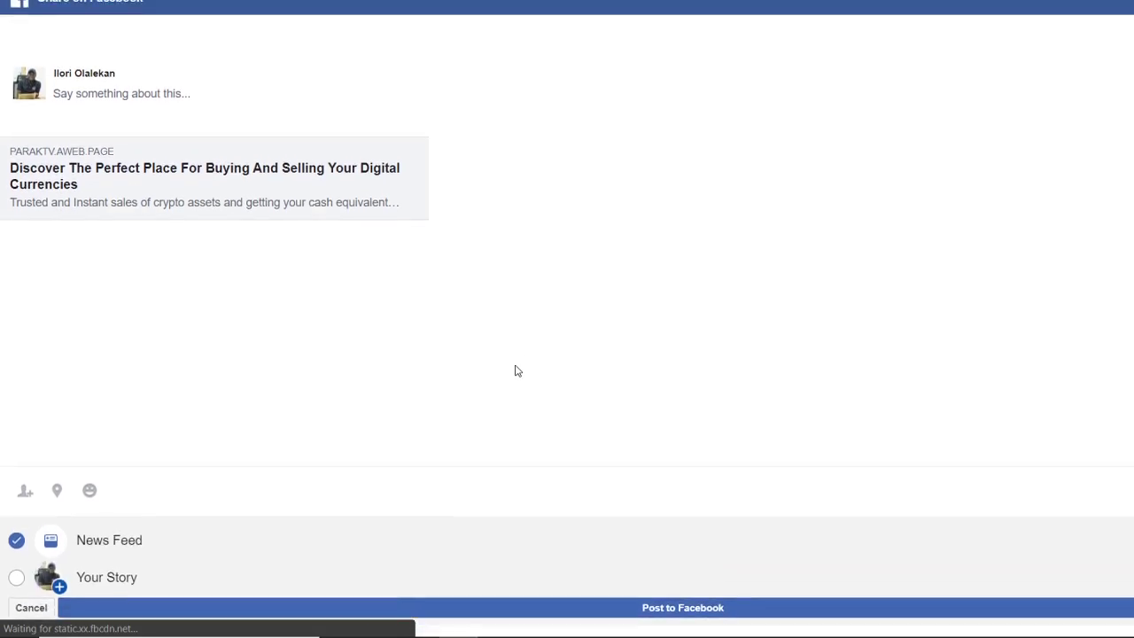
left_click(684, 619)
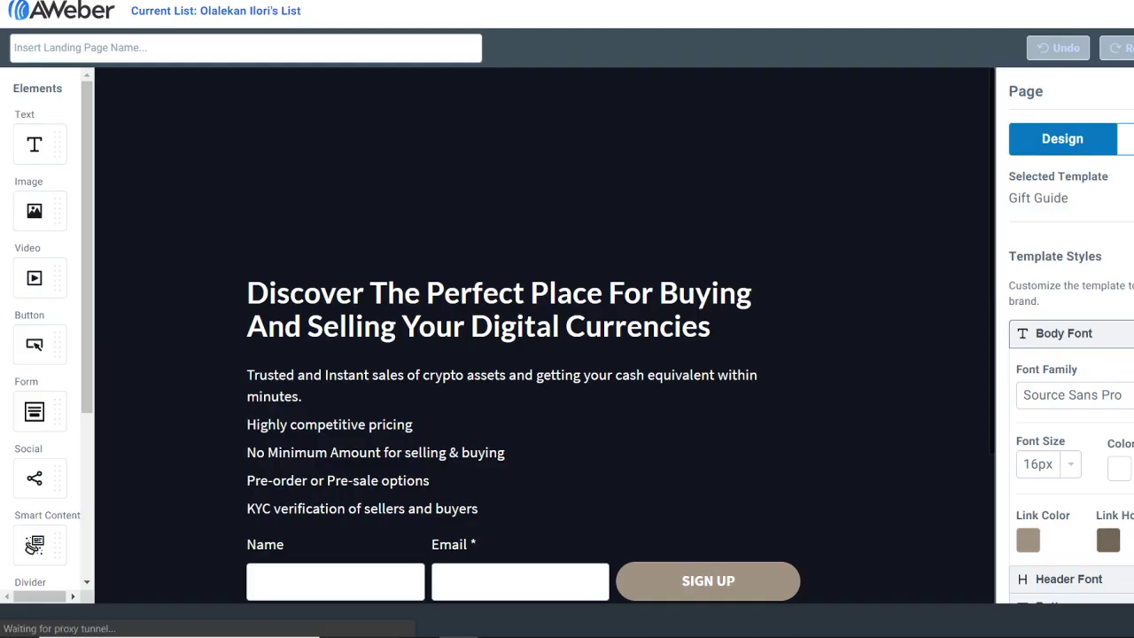
Name the landing page "Parak payments".
left_click(215, 46)
type("Par")
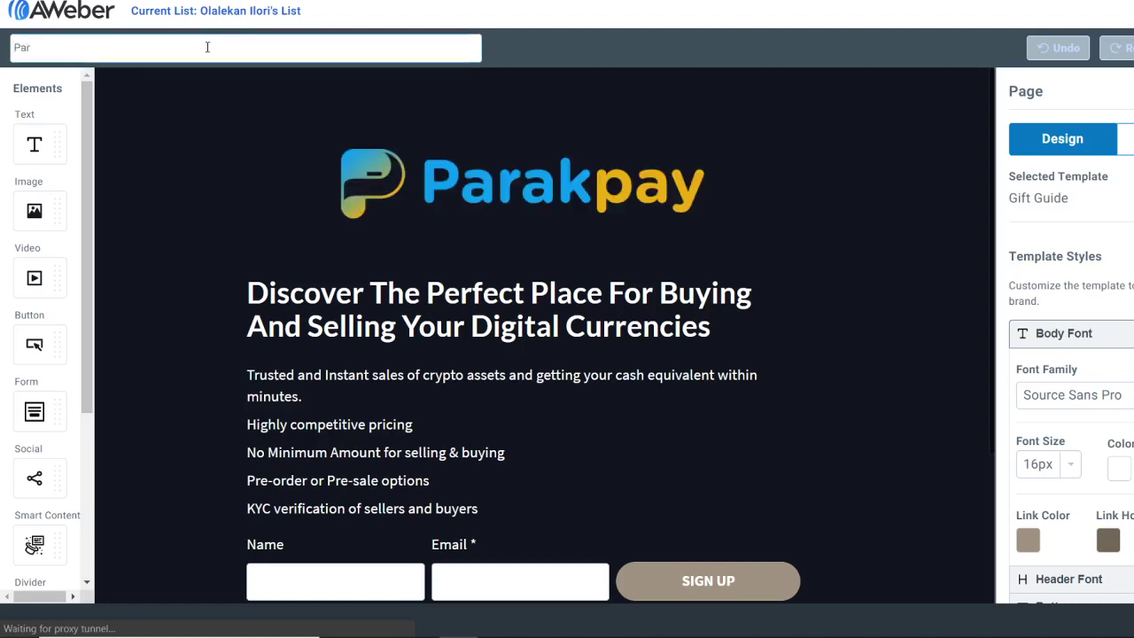
type("ak")
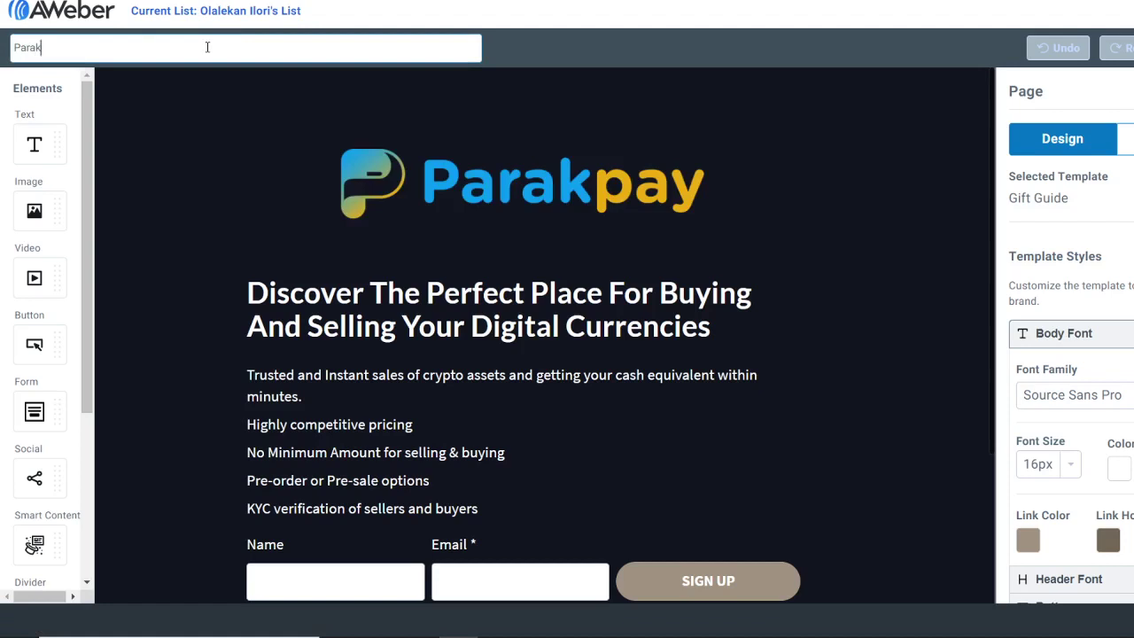
type(" payments")
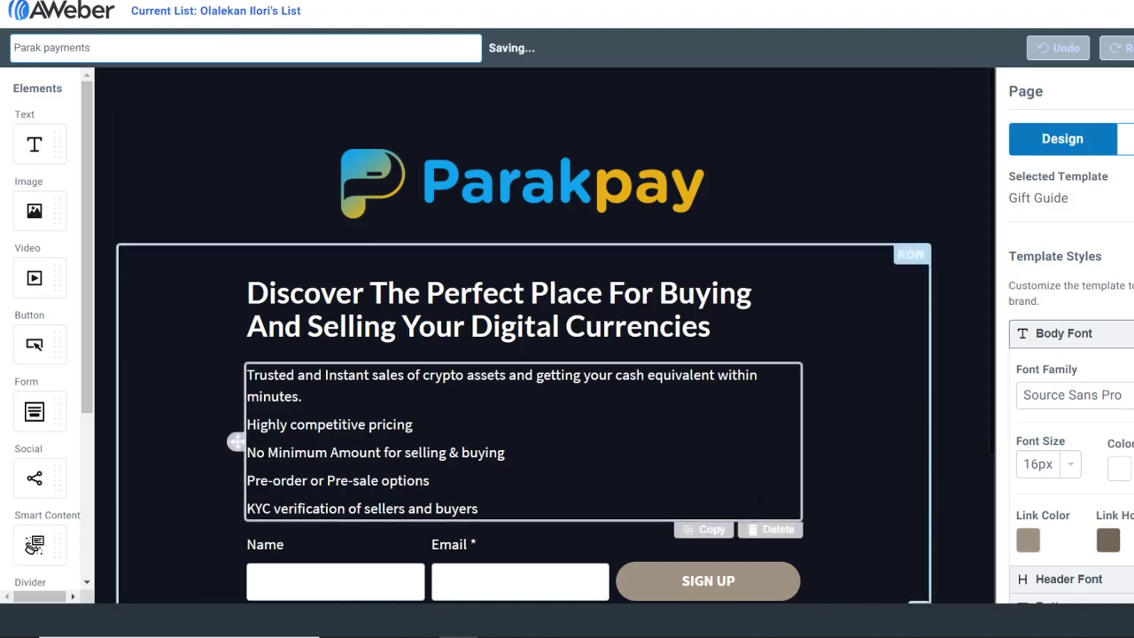
scroll(894, 401, "down", 2)
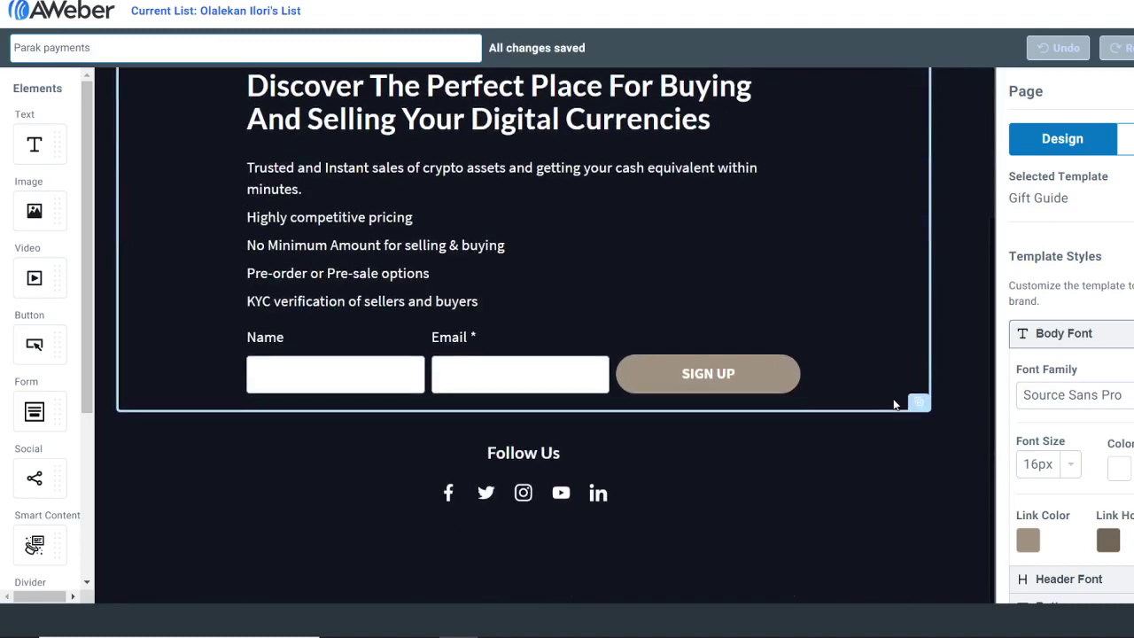
Try to load the copied landing page URL in the Facebook share tab and close that tab.
key("alt+Left")
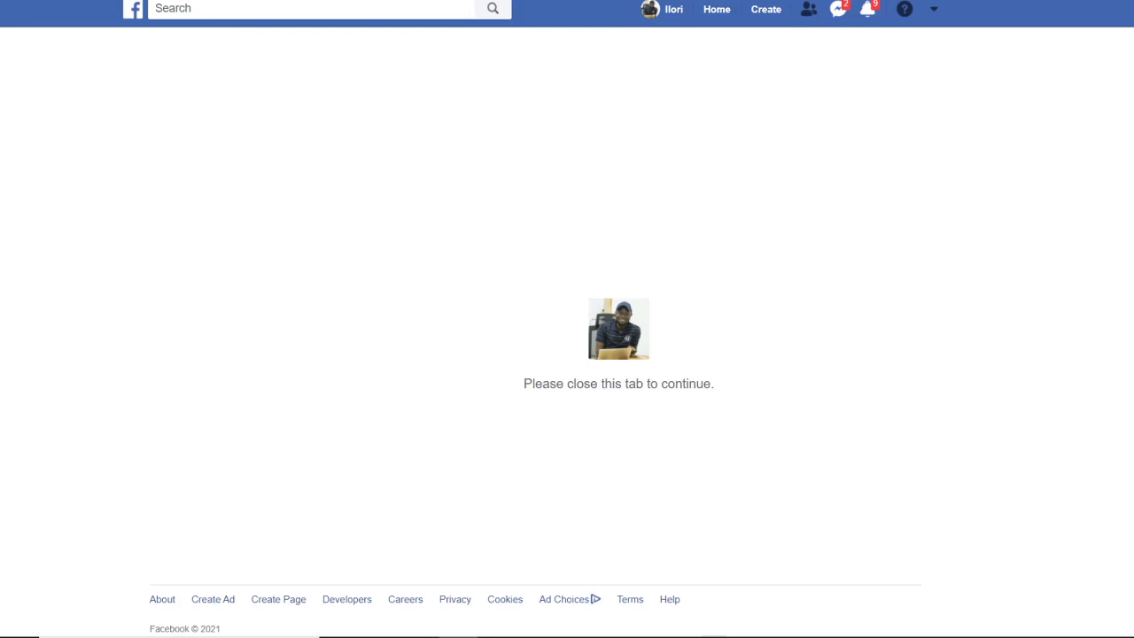
right_click(505, 2)
left_click(651, 161)
key("ctrl+w")
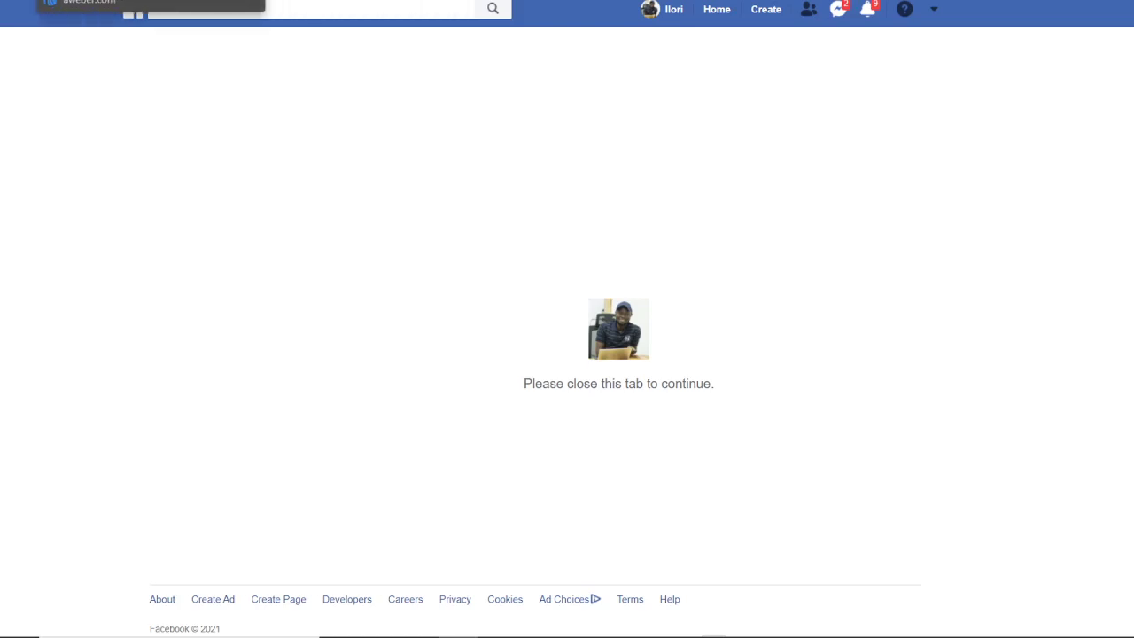
key("ctrl+w")
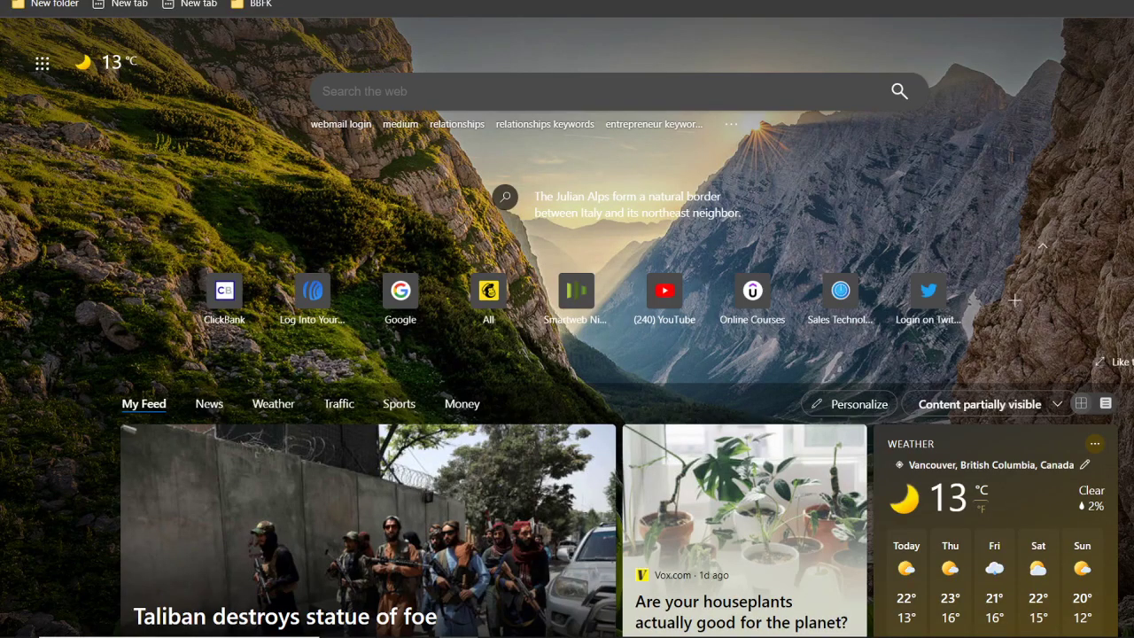
Load the published landing page from its copied URL in a new browser tab, retrying the address if it fails.
left_click(340, 2)
right_click(340, 1)
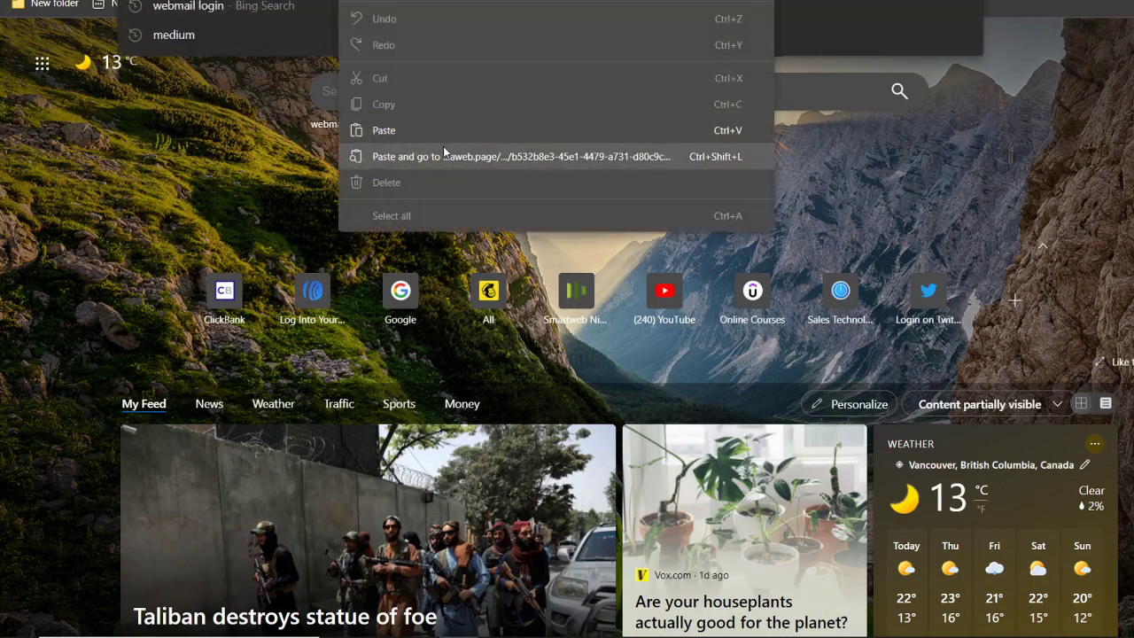
left_click(443, 156)
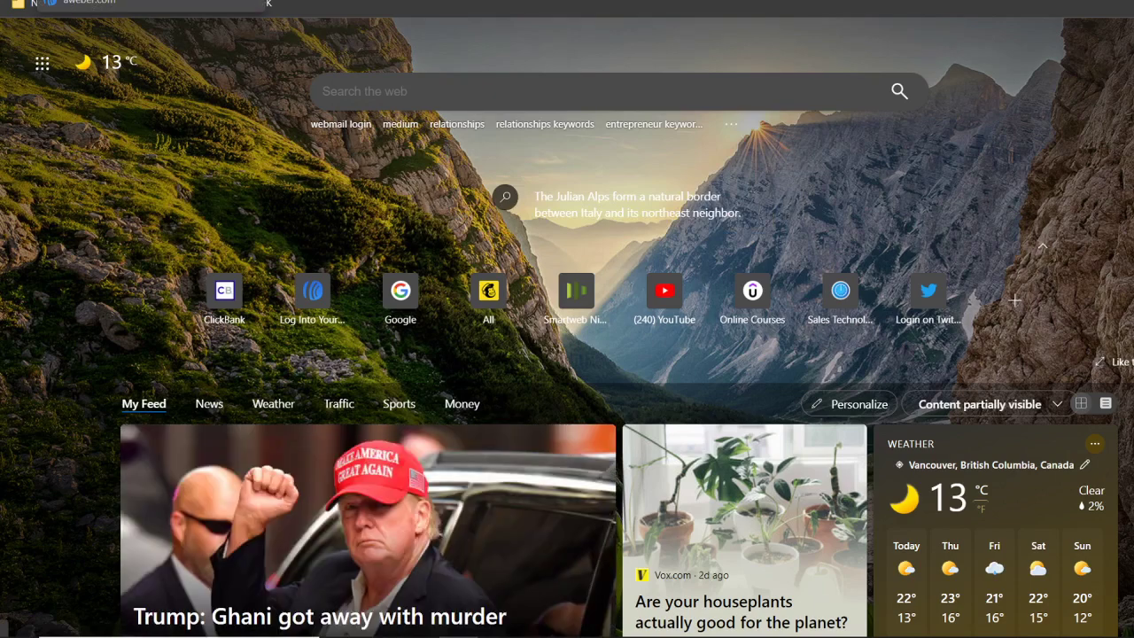
mouse_move(98, 62)
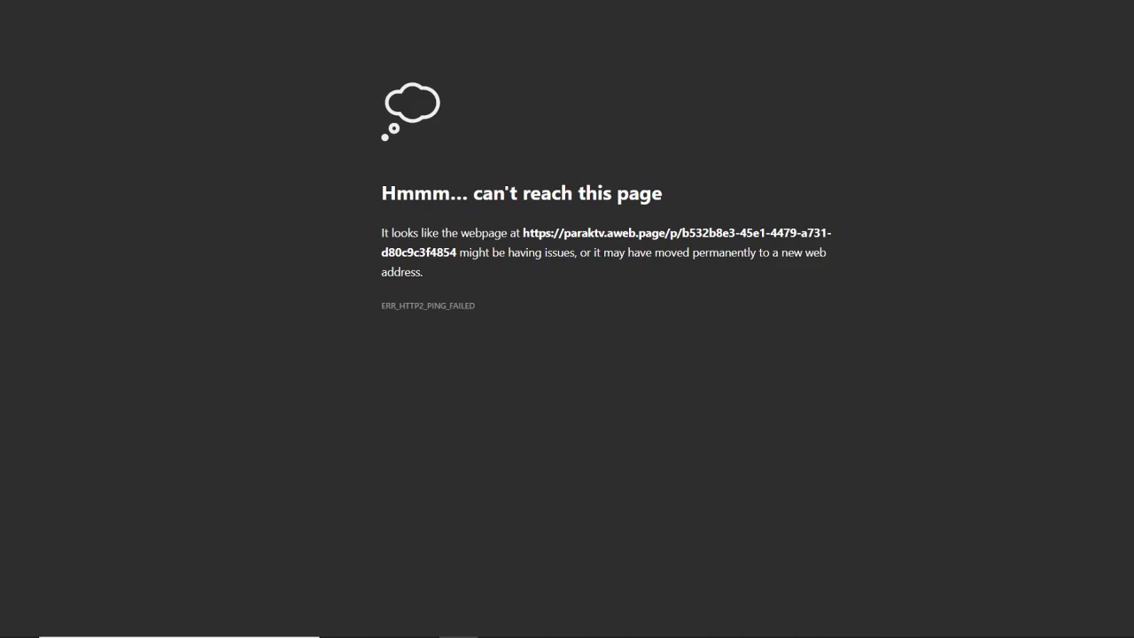
key("Return")
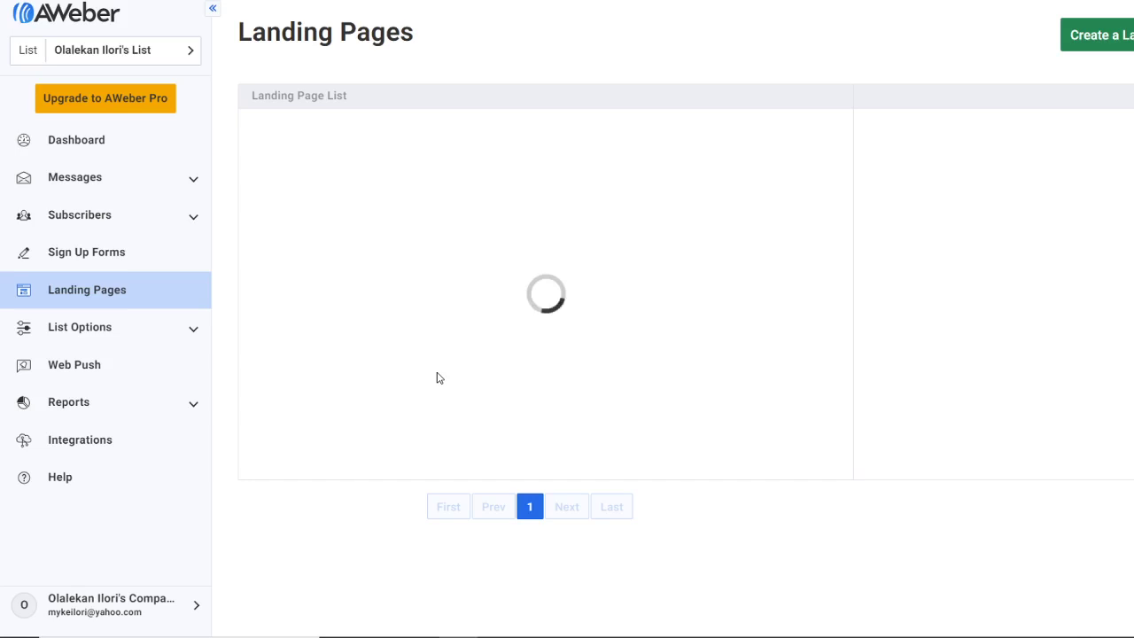
scroll(487, 473, "down", 1)
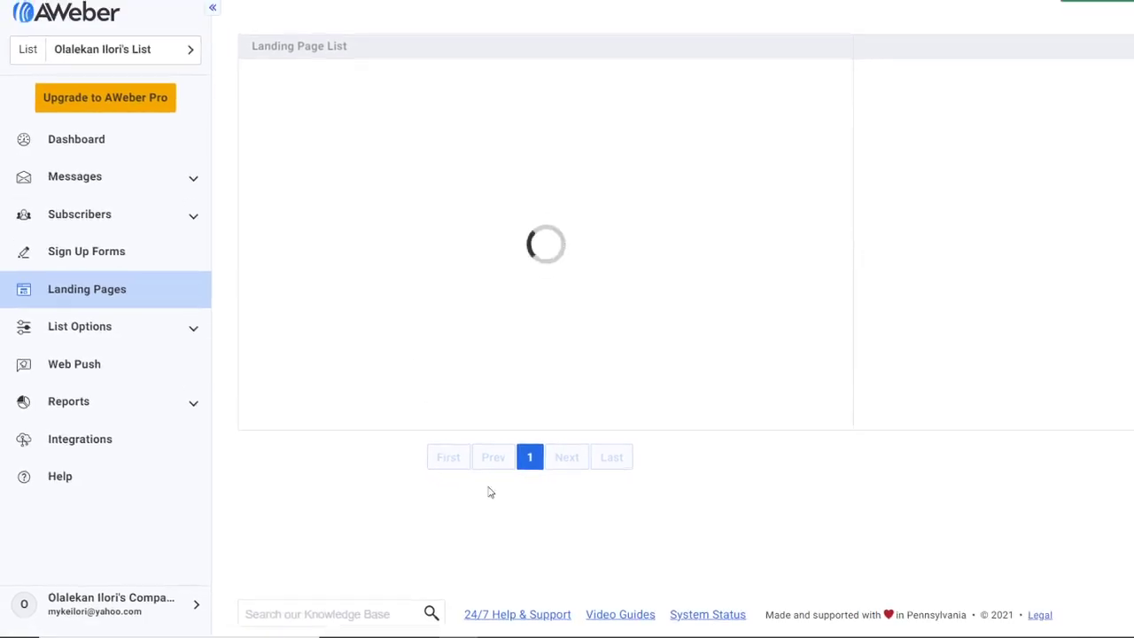
scroll(295, 146, "up", 2)
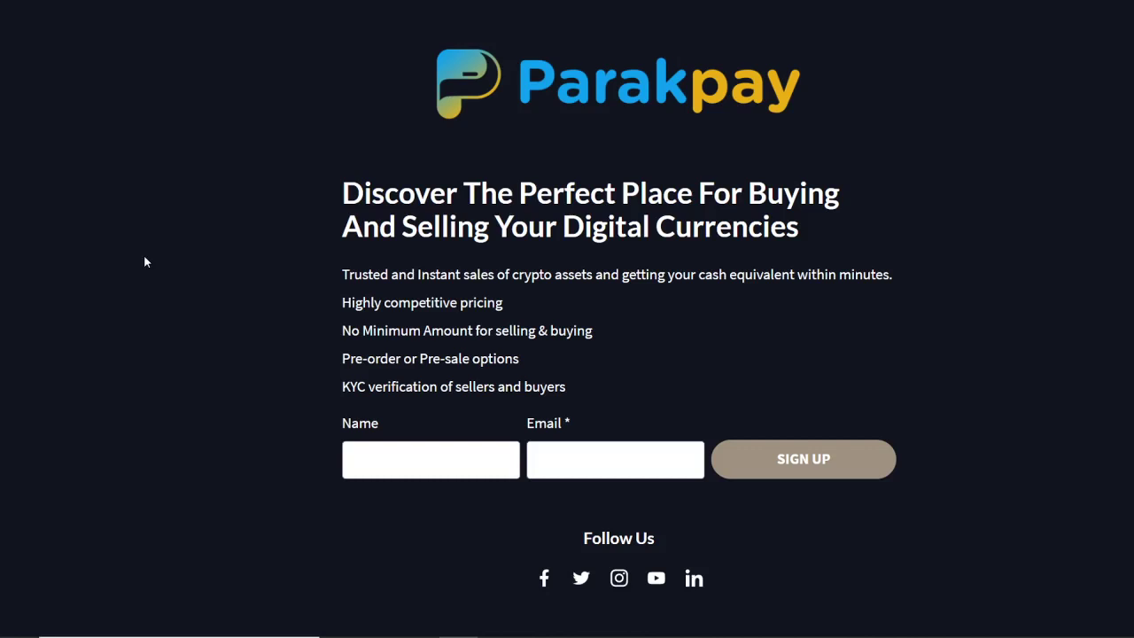
Review the live Parakpay page from its logo and headline through the sign-up form to the Follow Us icons.
scroll(145, 262, "down", 1)
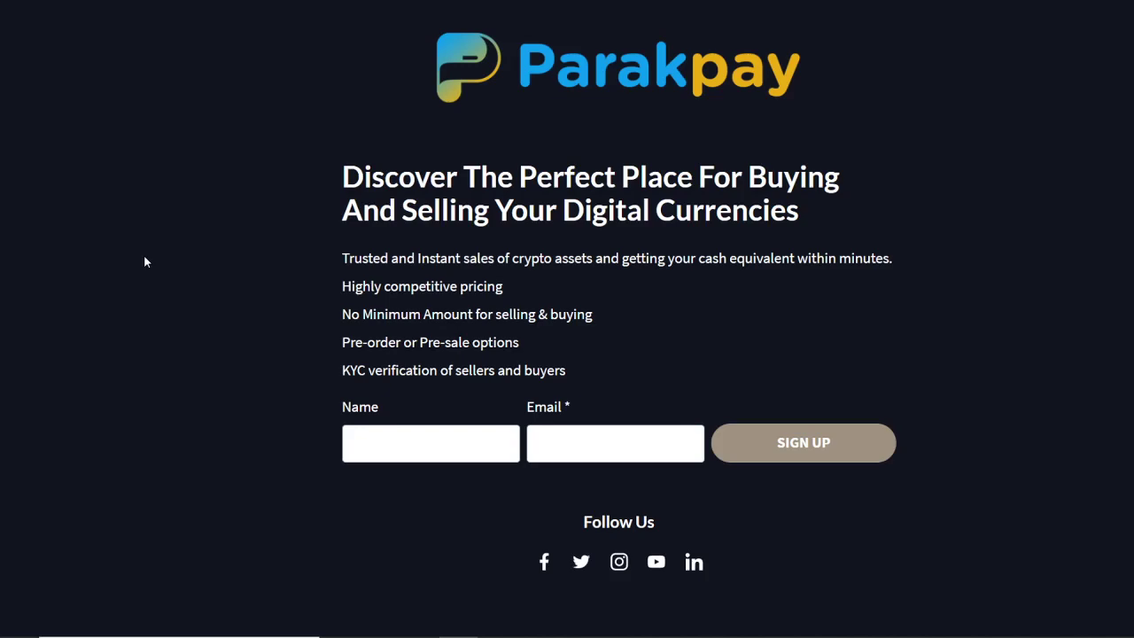
scroll(145, 257, "down", 1)
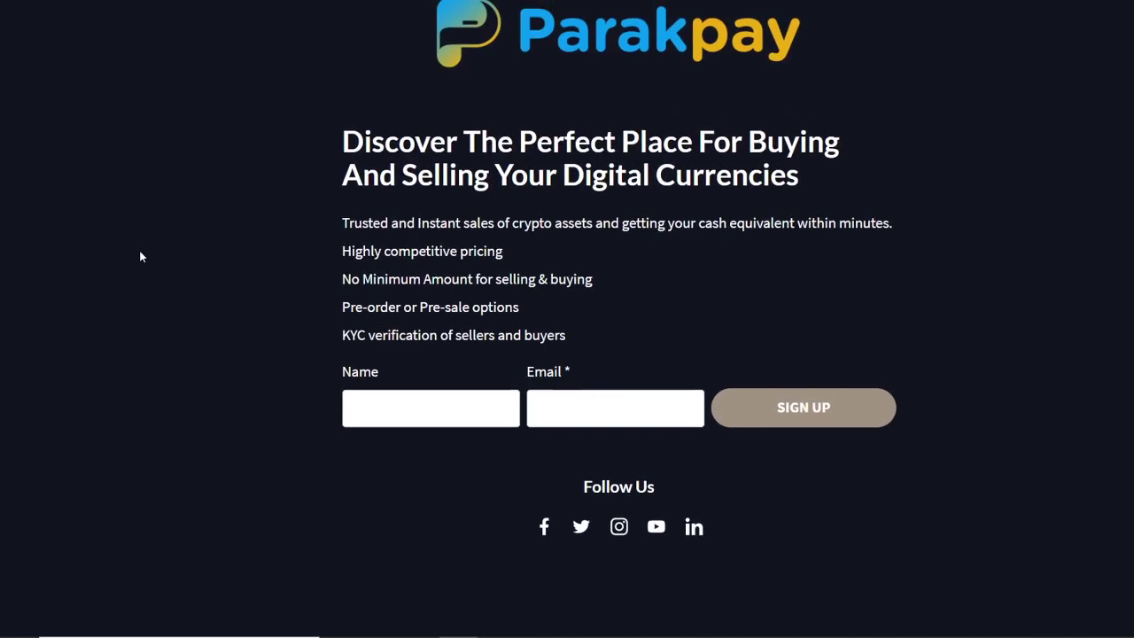
scroll(140, 256, "down", 1)
scroll(139, 256, "up", 3)
scroll(139, 256, "down", 1)
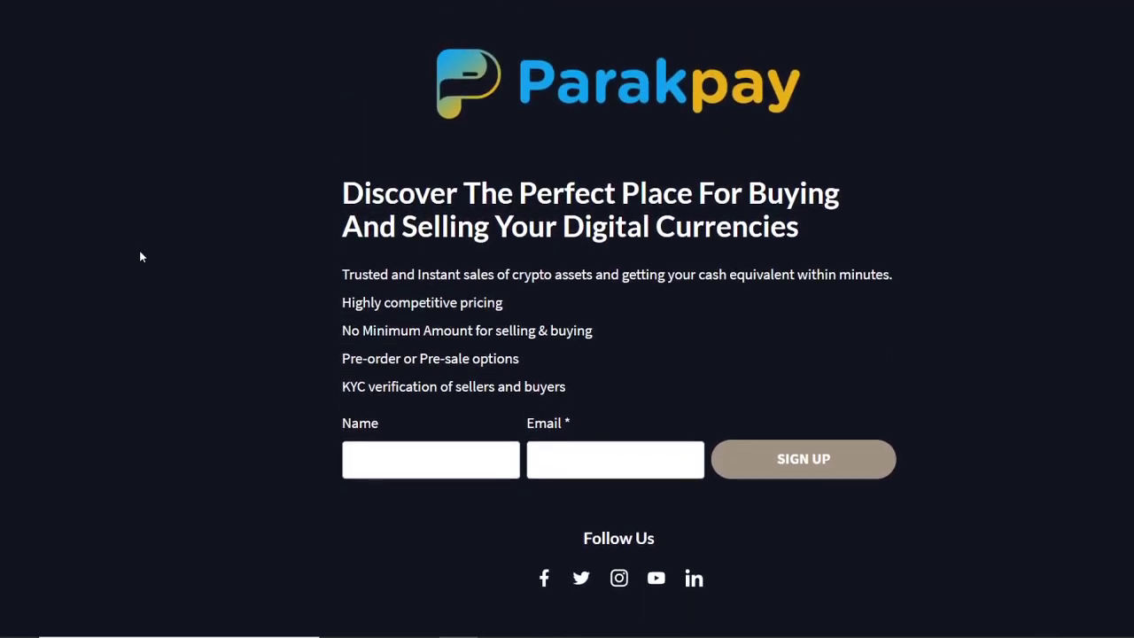
scroll(139, 256, "down", 1)
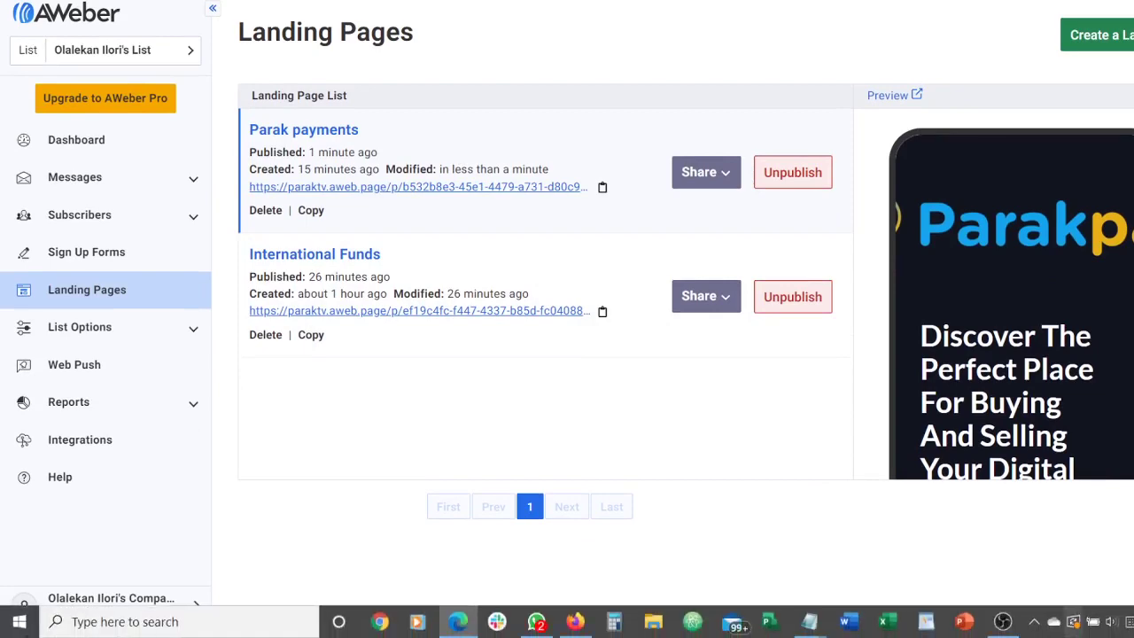
left_click(1003, 622)
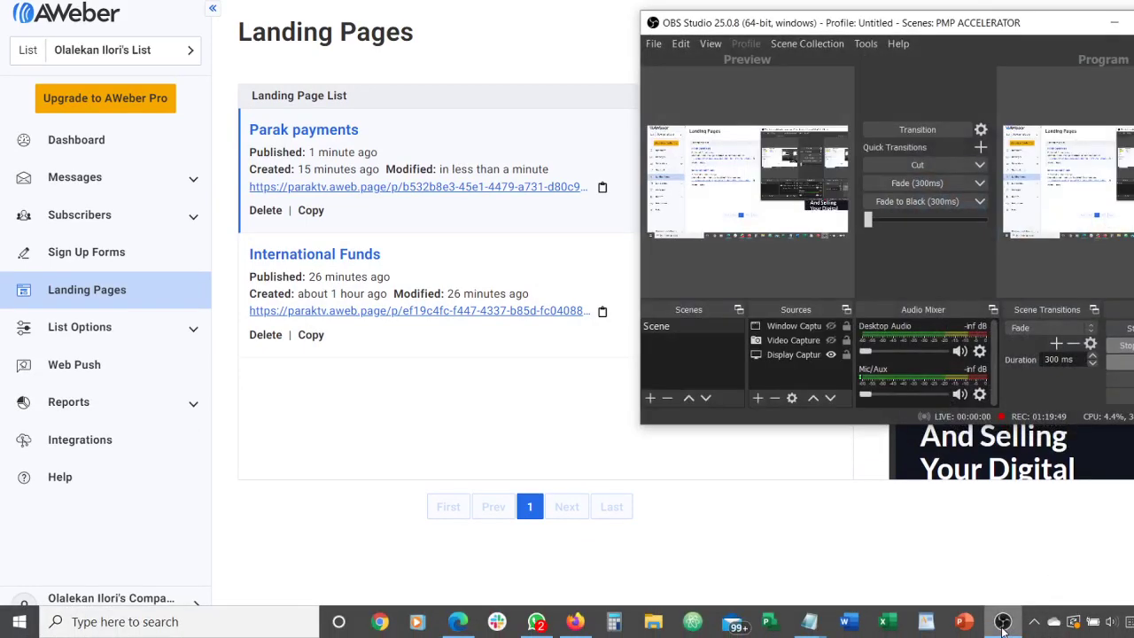